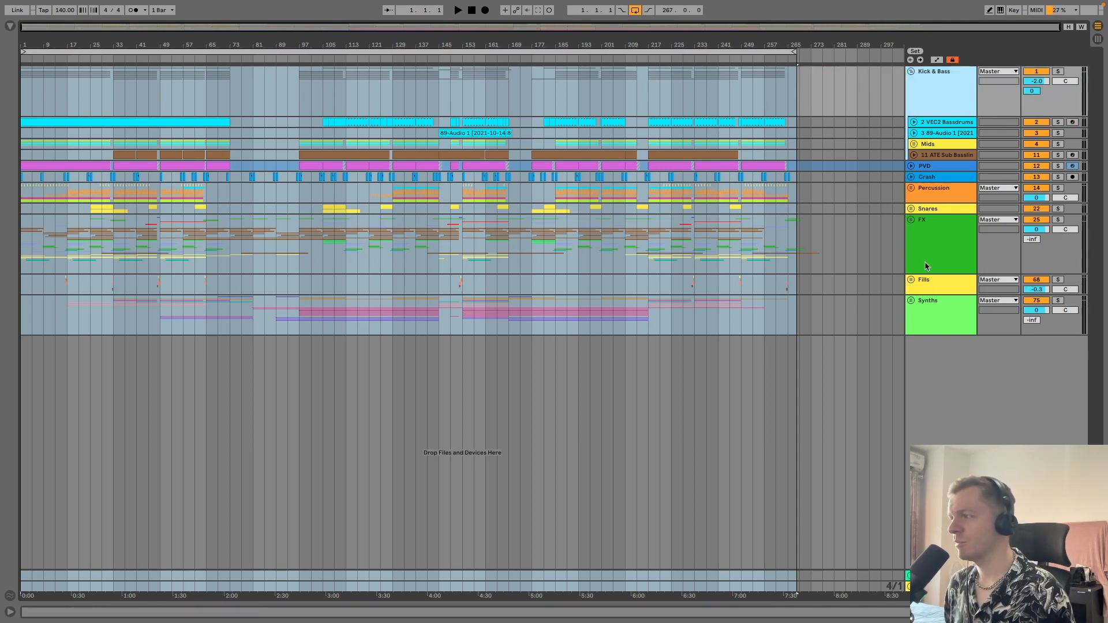
# Collapse the Kick & Bass group and look through the tracks inside the Synths group and its Pads subgroup, folding both again
pyautogui.click(928, 322)
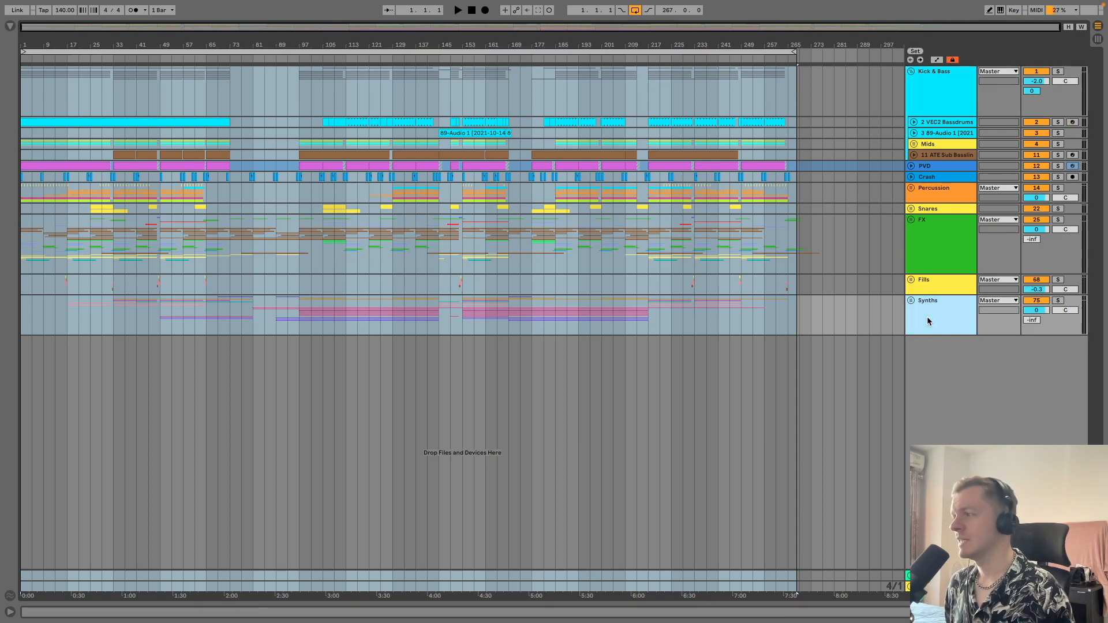
pyautogui.click(911, 72)
pyautogui.click(911, 227)
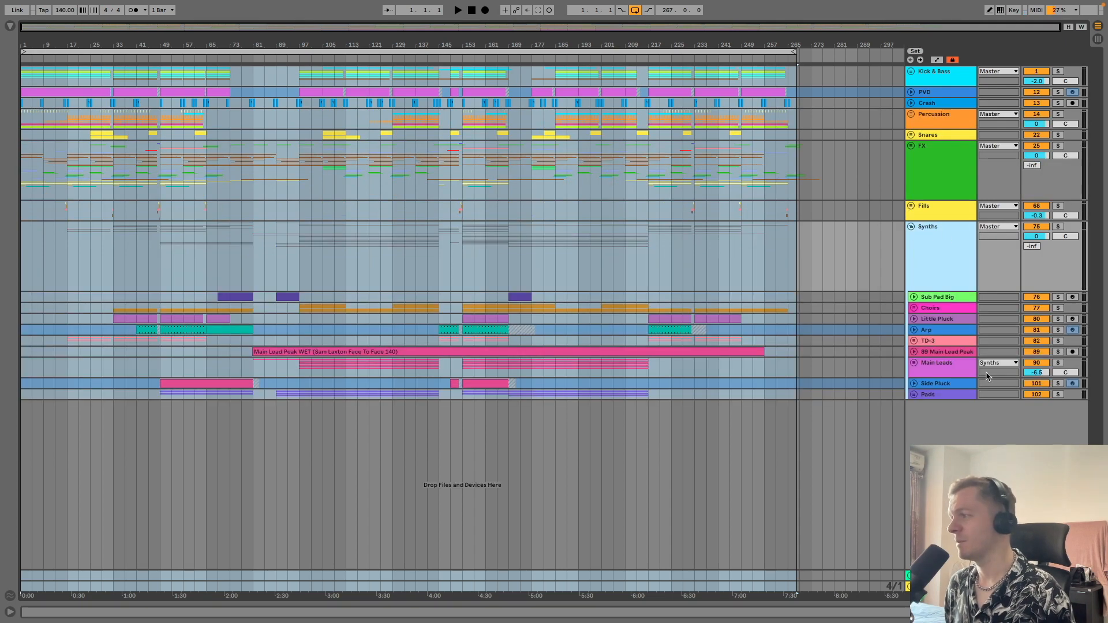
pyautogui.click(939, 396)
pyautogui.click(914, 395)
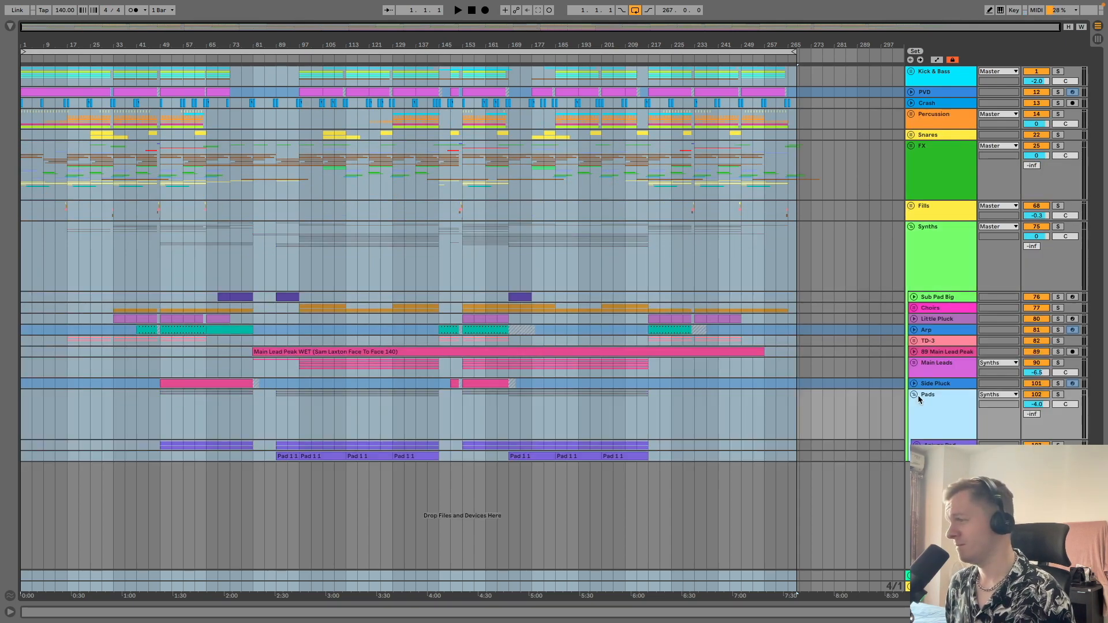
pyautogui.click(914, 395)
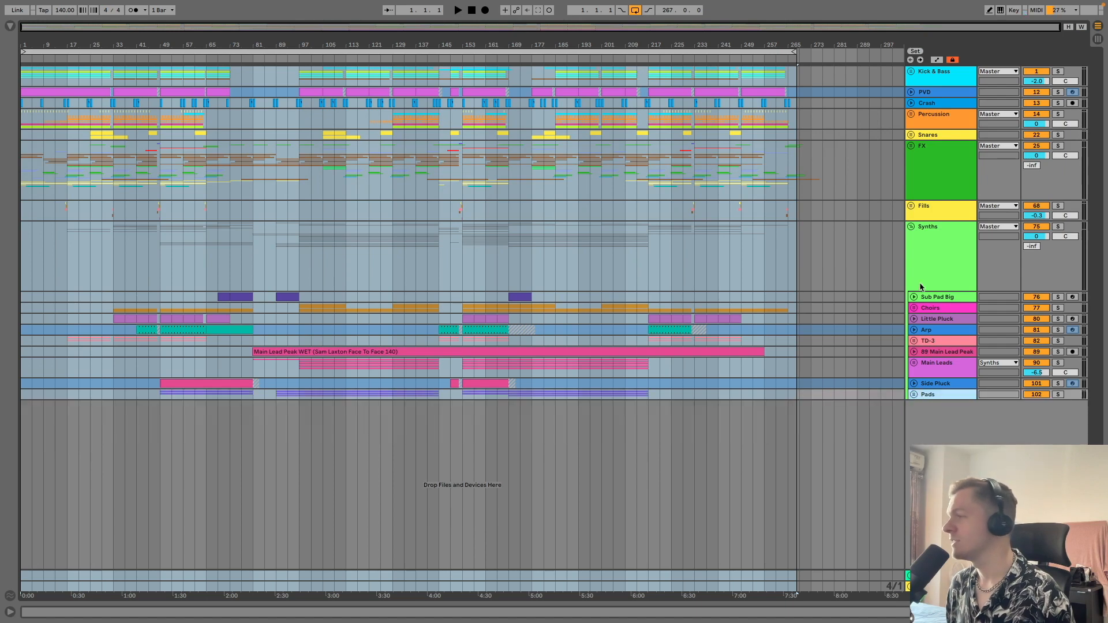
pyautogui.click(911, 227)
pyautogui.click(859, 182)
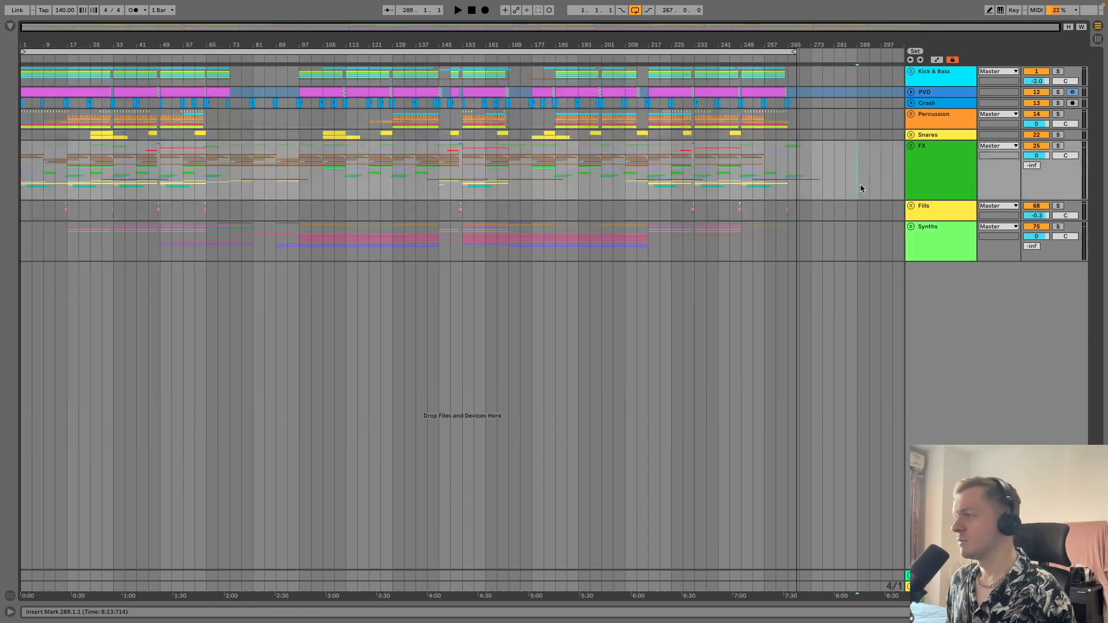
pyautogui.click(924, 159)
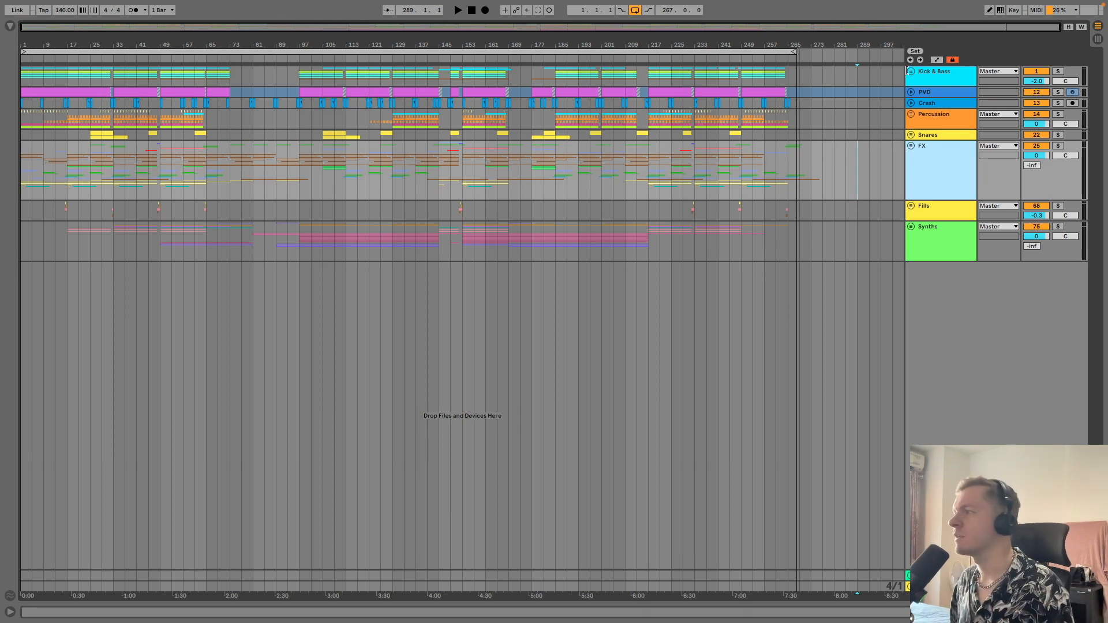
# Unfold the Kick & Bass group, expand the VEC2 Bassdrums track and show its device chain
pyautogui.click(912, 71)
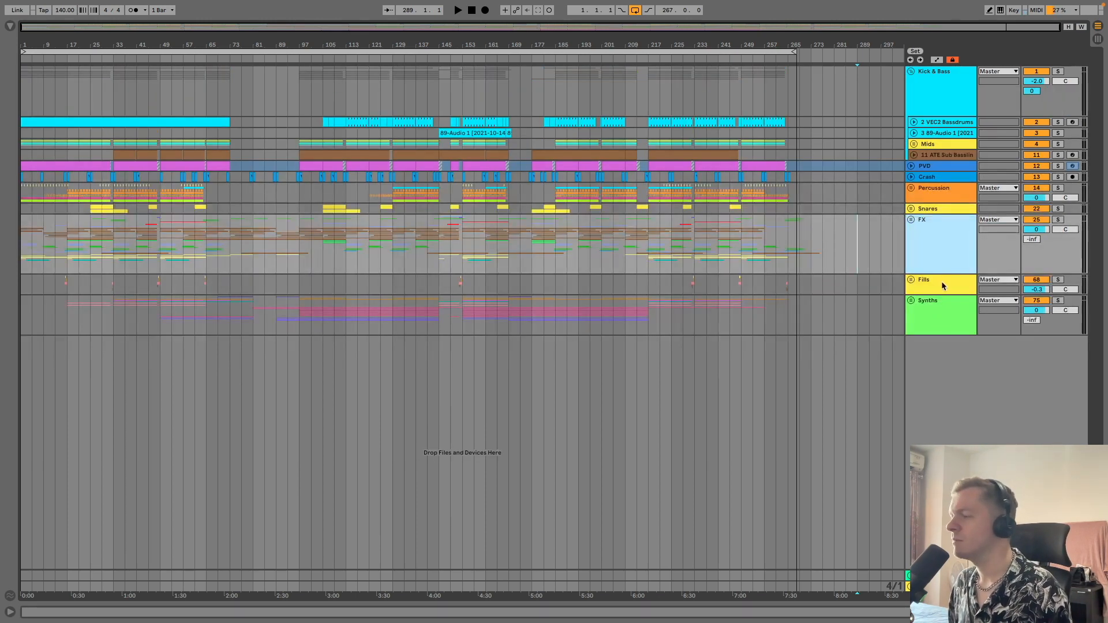
pyautogui.click(930, 122)
pyautogui.click(914, 123)
pyautogui.doubleClick(931, 138)
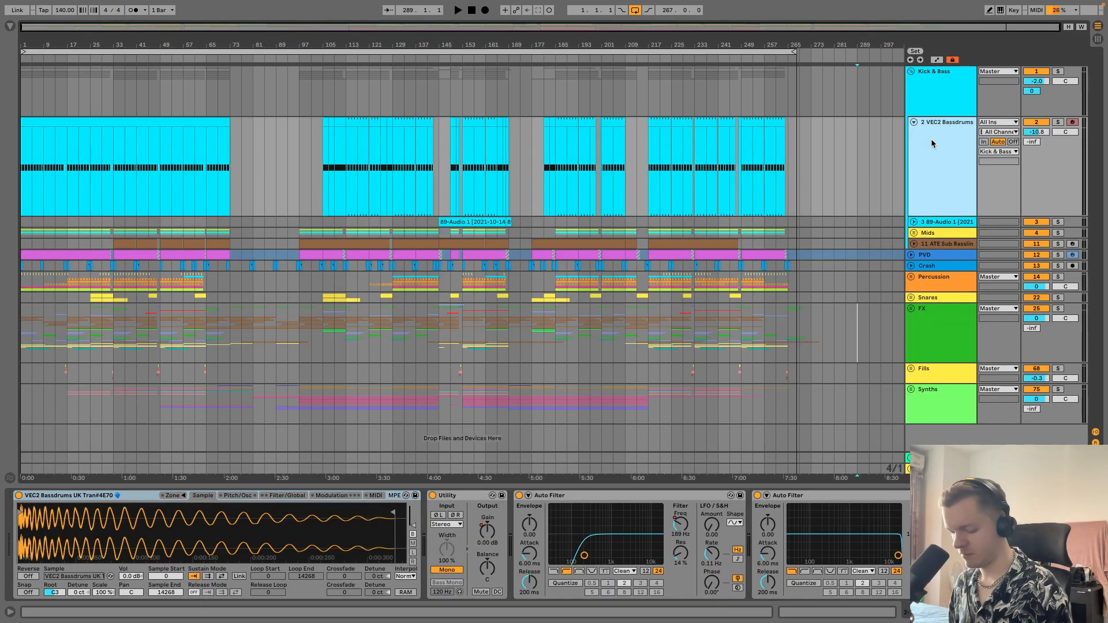
# Show the automation lanes and examine the filter automation on the VEC2 Bassdrums track
pyautogui.press('a')
pyautogui.moveTo(45, 41); pyautogui.dragTo(44, 47)
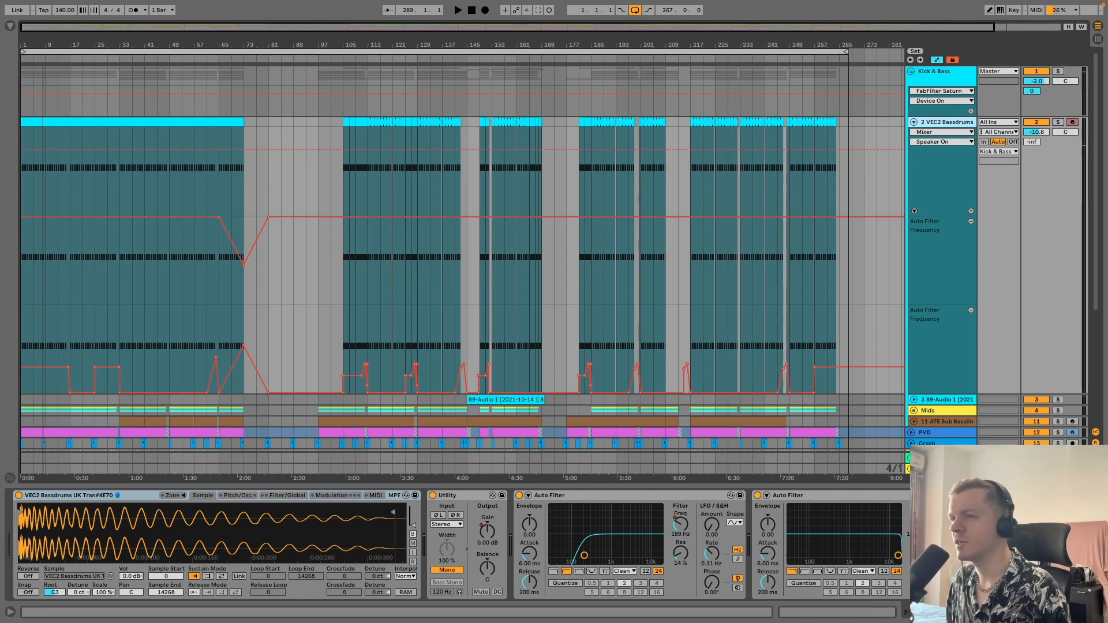
pyautogui.moveTo(43, 45)
pyautogui.mouseDown()
pyautogui.moveTo(44, 92)
pyautogui.moveTo(44, 45)
pyautogui.mouseUp()
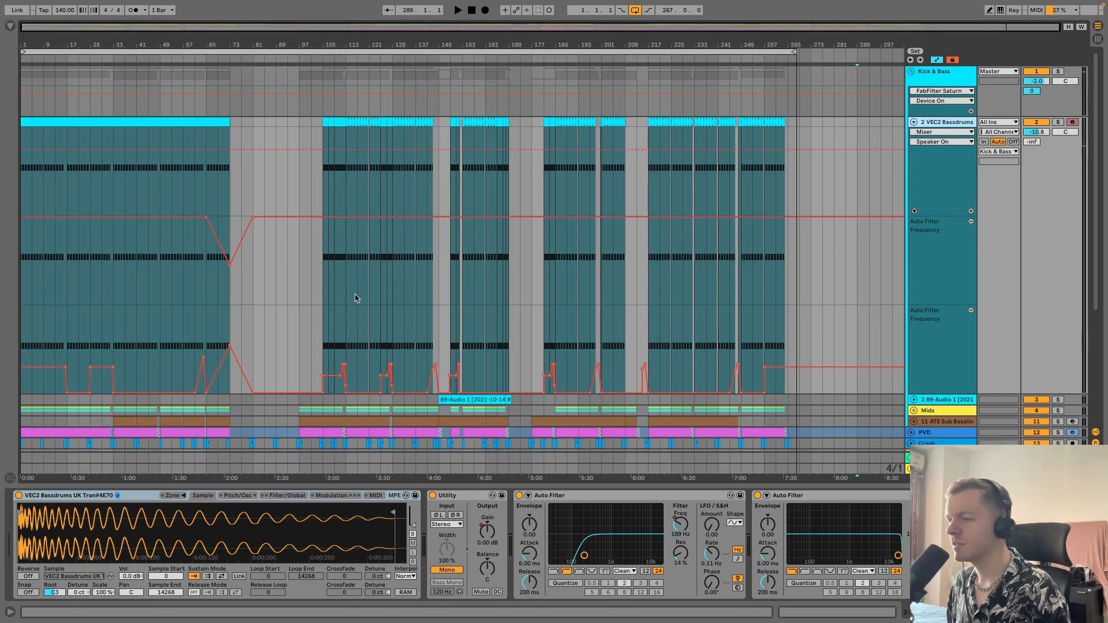
# Inspect the C3 notes of the first VEC2 Bassdrums clip, then return to the track's device chain
pyautogui.doubleClick(113, 123)
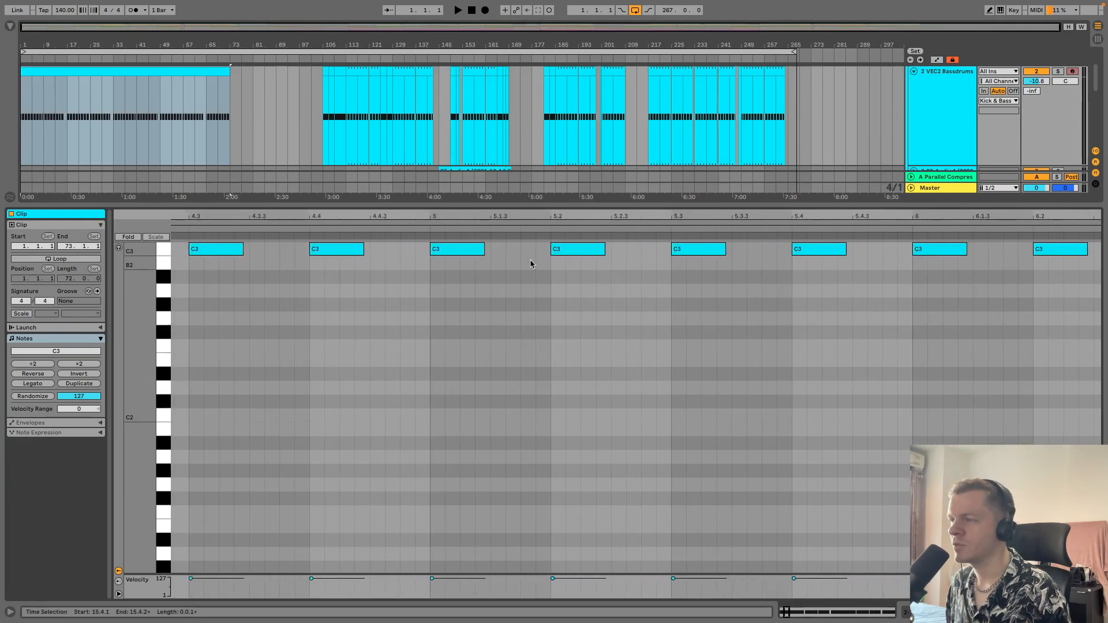
pyautogui.click(510, 248)
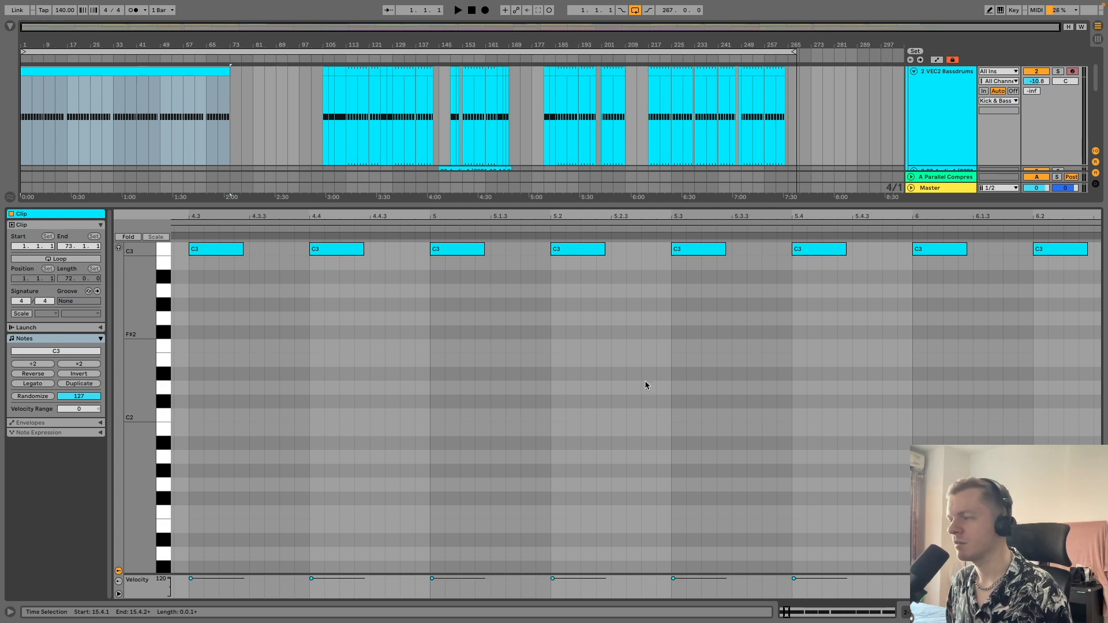
pyautogui.hotkey('ctrl', 'alt', 'l')
pyautogui.doubleClick(930, 183)
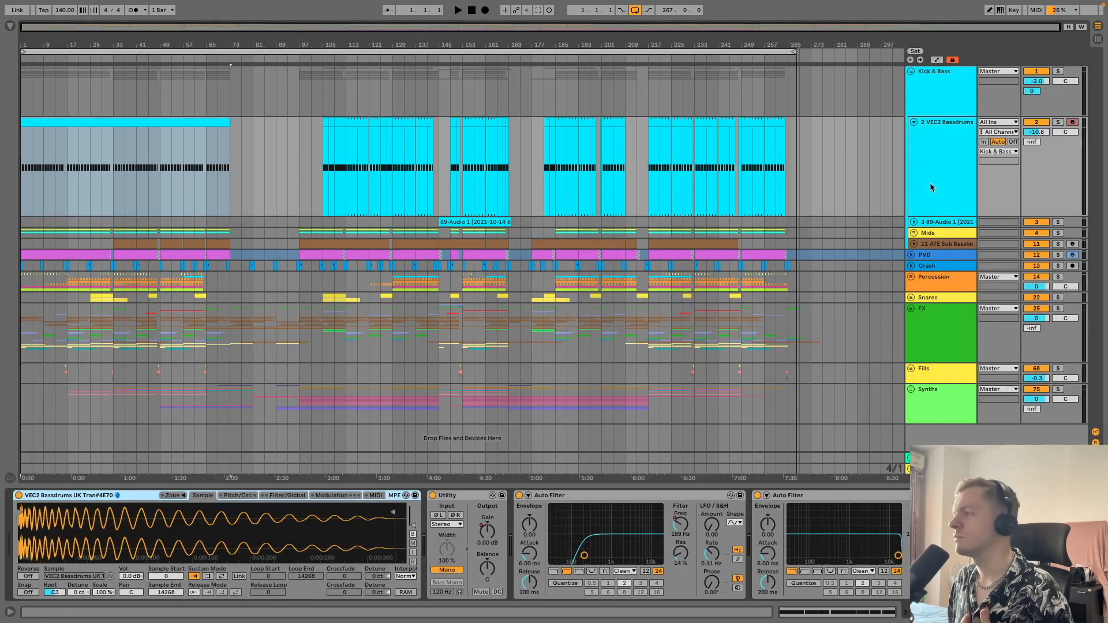
# Insert the VST plug-in LFOTool on the VEC2 Bassdrums track directly before the Utility device, then hide the browser
pyautogui.click(9, 26)
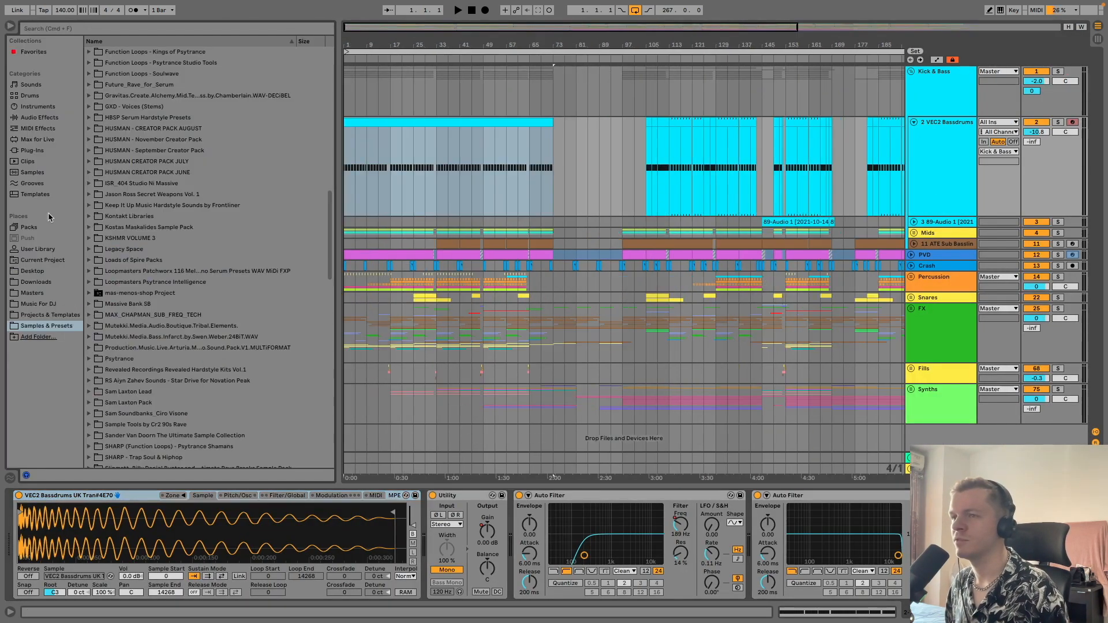
pyautogui.click(41, 152)
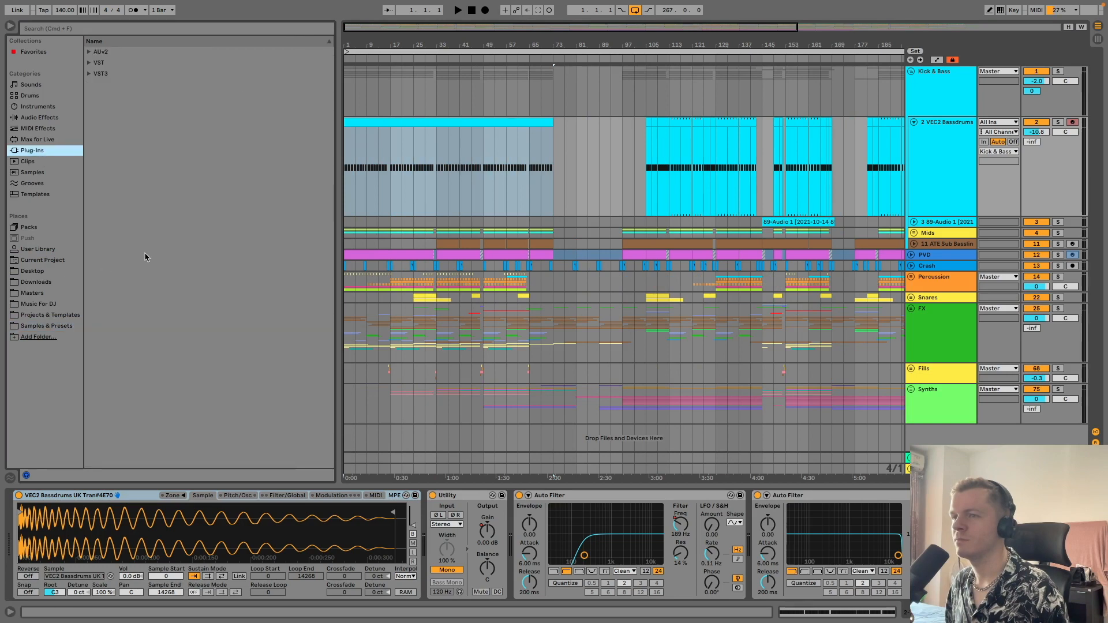
pyautogui.click(89, 63)
pyautogui.click(96, 85)
pyautogui.scroll(-10, 158, 231)
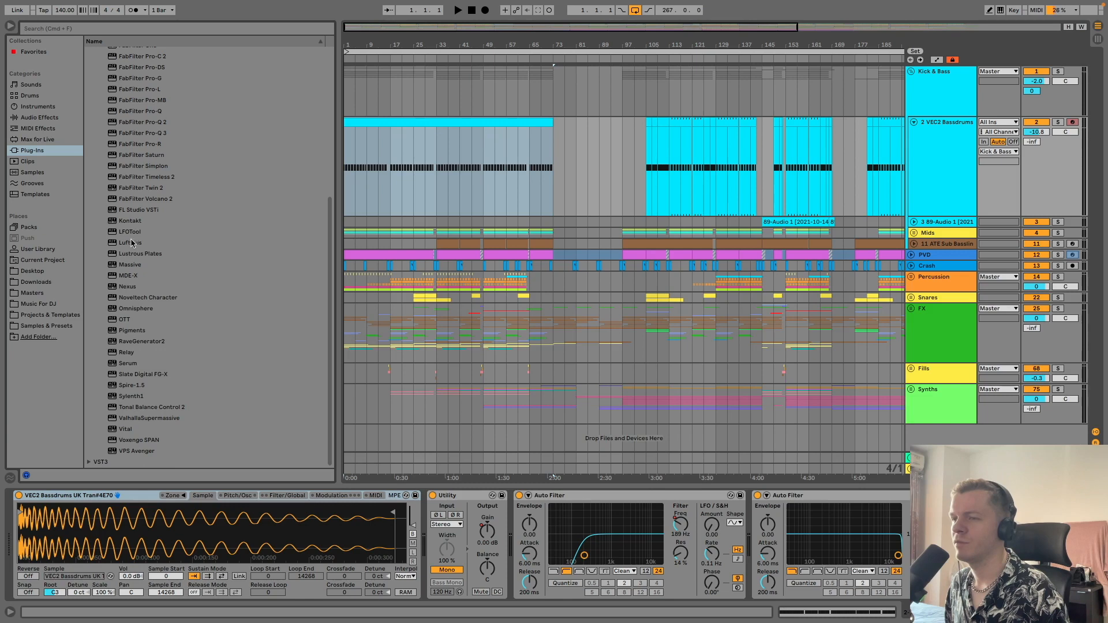
pyautogui.moveTo(132, 232); pyautogui.dragTo(430, 548)
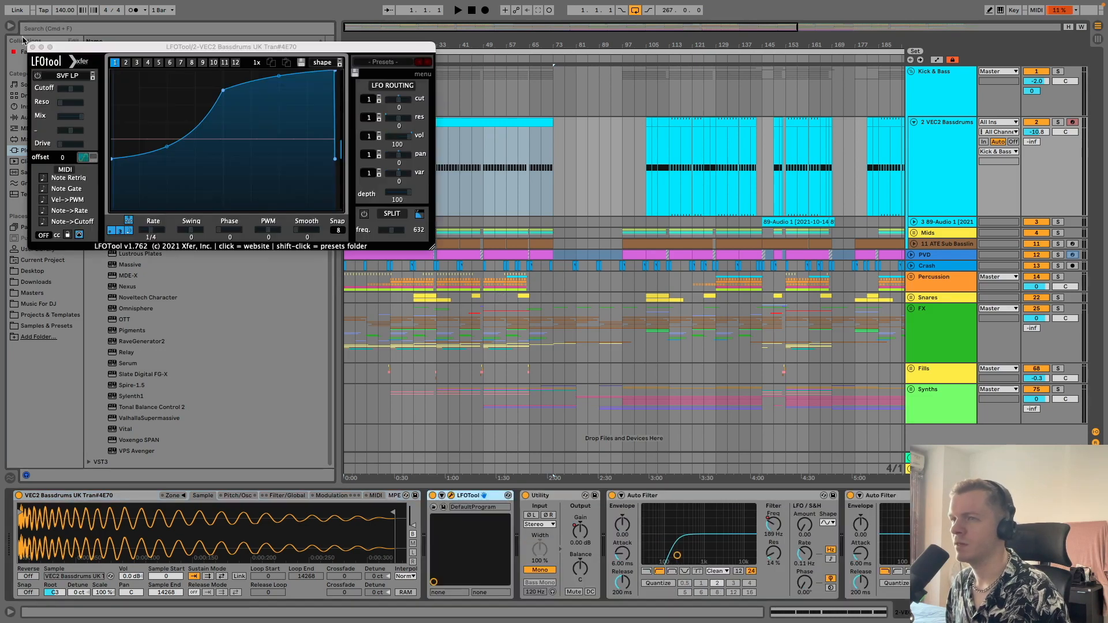
pyautogui.click(10, 26)
# Move the LFOTool window clear of the track area and flatten its LFO curve to a straight line at maximum level
pyautogui.moveTo(78, 47); pyautogui.dragTo(462, 151)
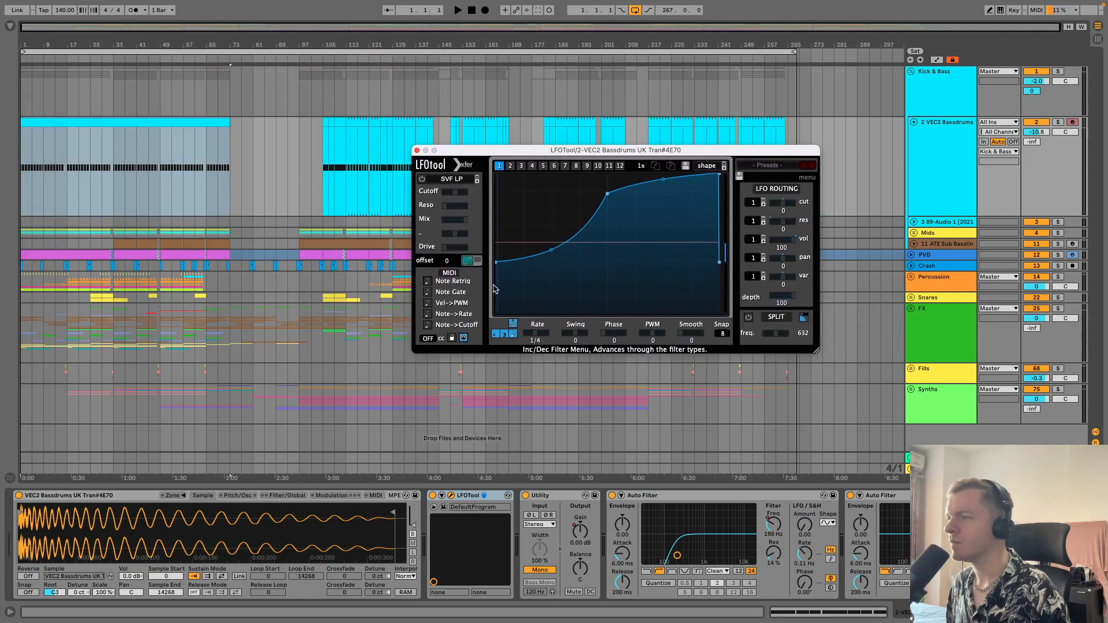
pyautogui.doubleClick(606, 195)
pyautogui.moveTo(719, 263); pyautogui.dragTo(719, 174)
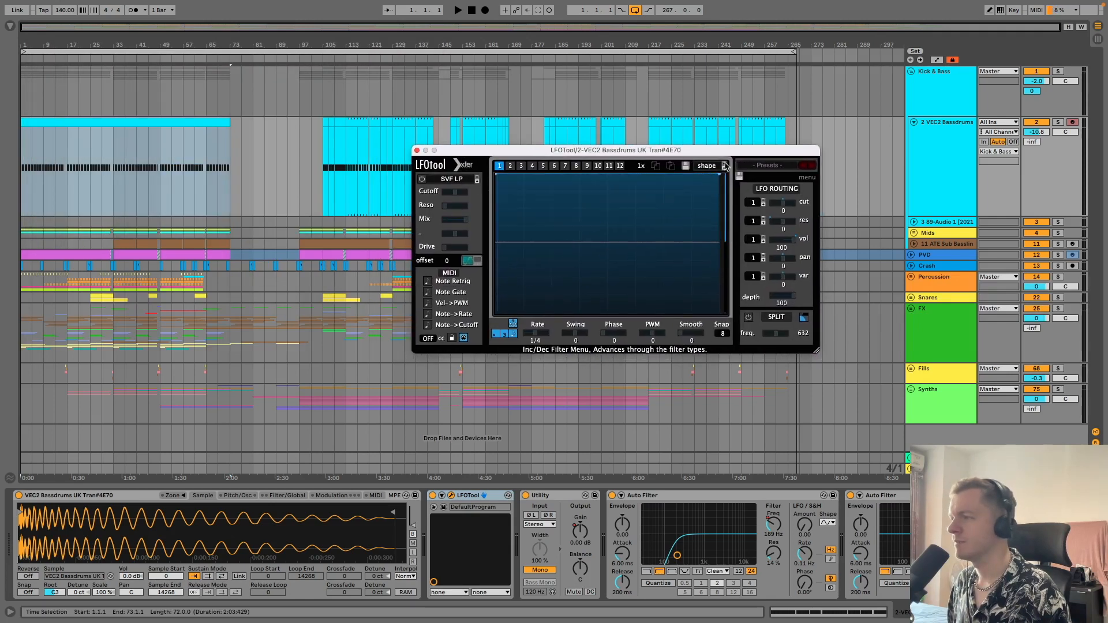
# Solo the VEC2 Bassdrums track, turn on LFOTool's waveform display and play briefly from bar 33 to view the kick's waveform
pyautogui.click(65, 168)
pyautogui.click(113, 164)
pyautogui.click(1058, 122)
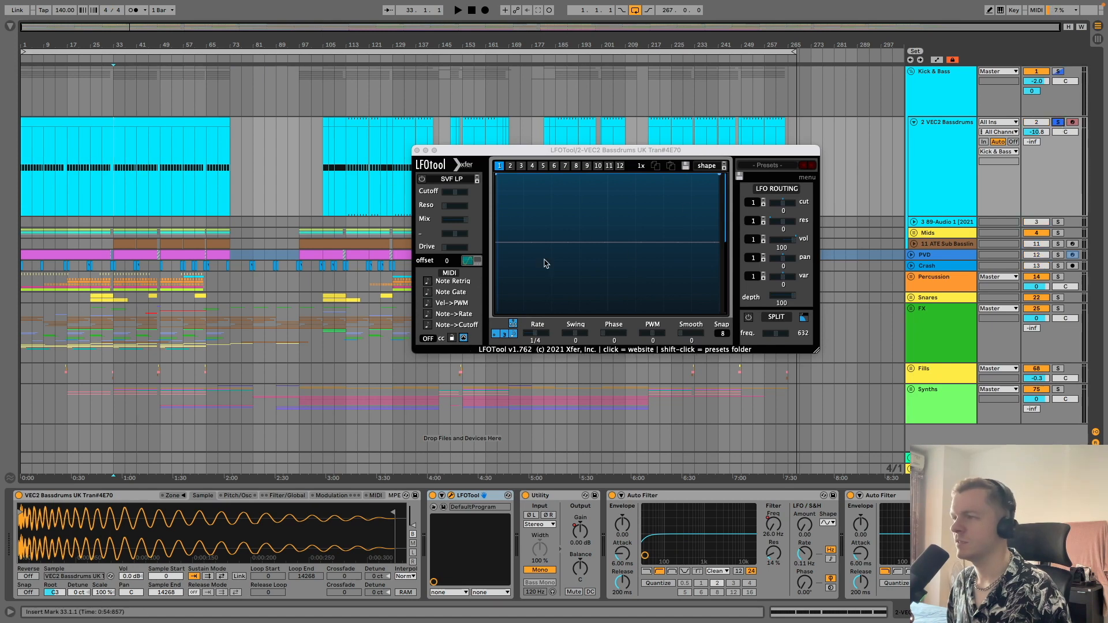
pyautogui.click(474, 263)
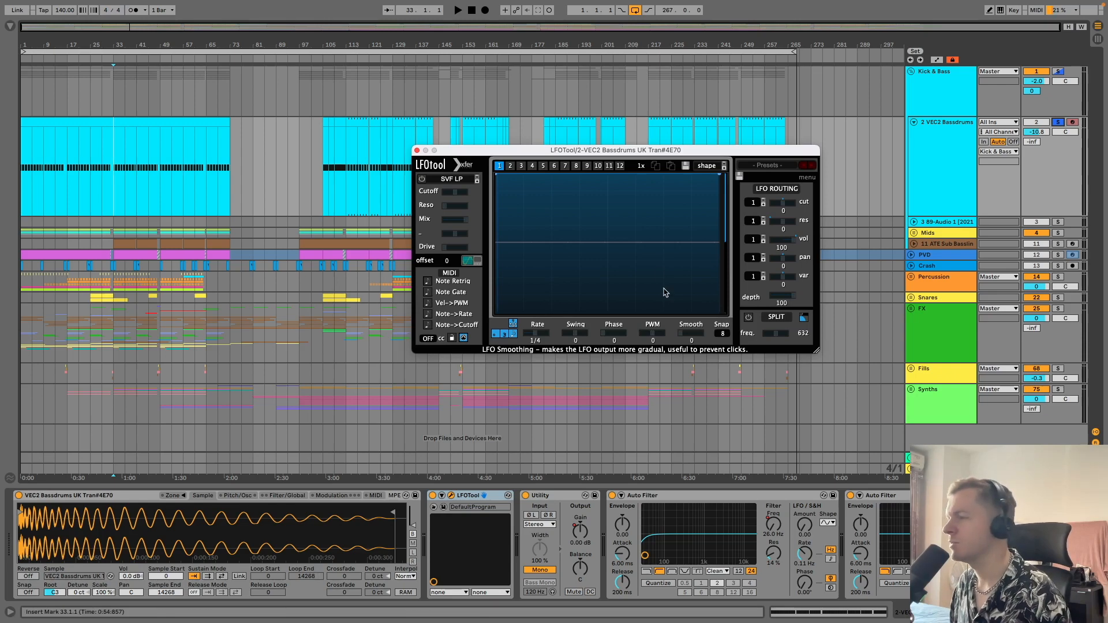
pyautogui.press('space')
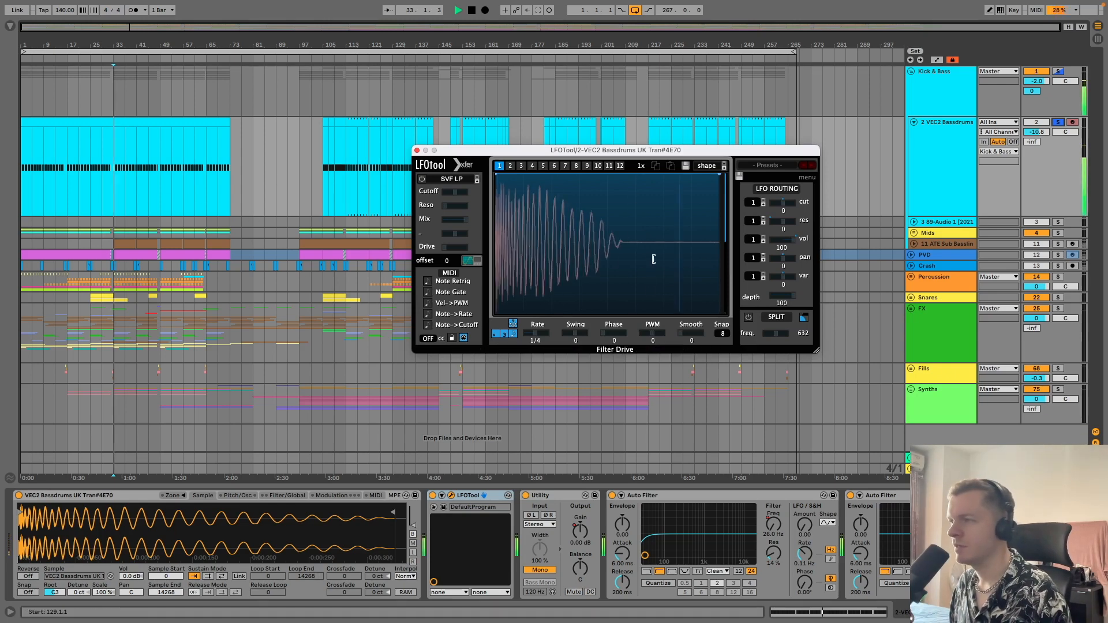
pyautogui.press('space')
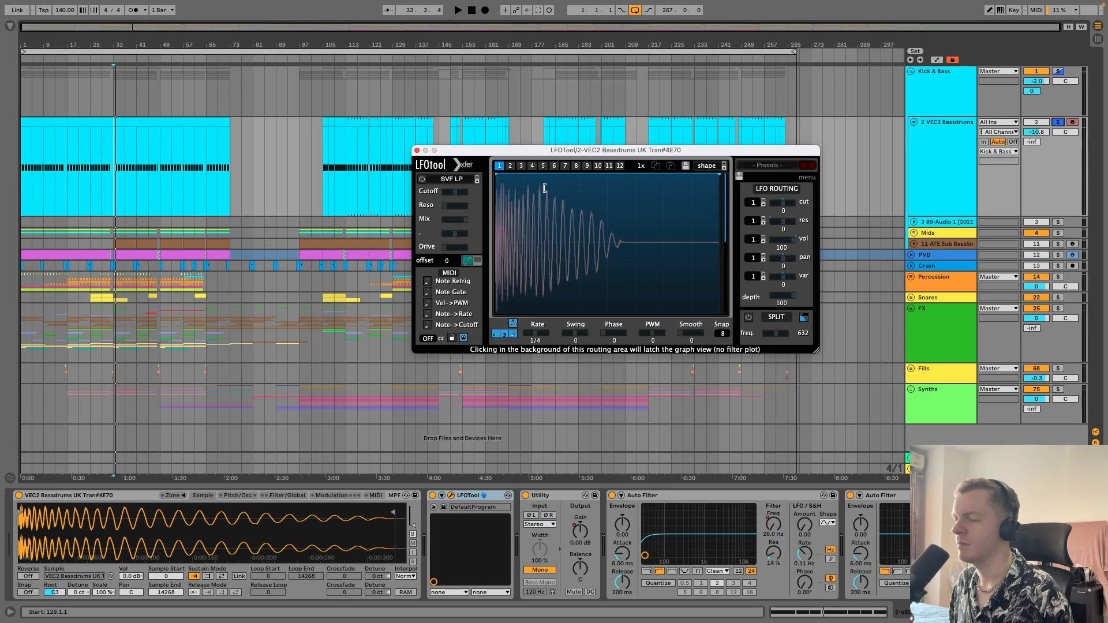
# Try longer C3 notes at bar 17 in the first kick clip and play them to view the waveform
pyautogui.doubleClick(84, 167)
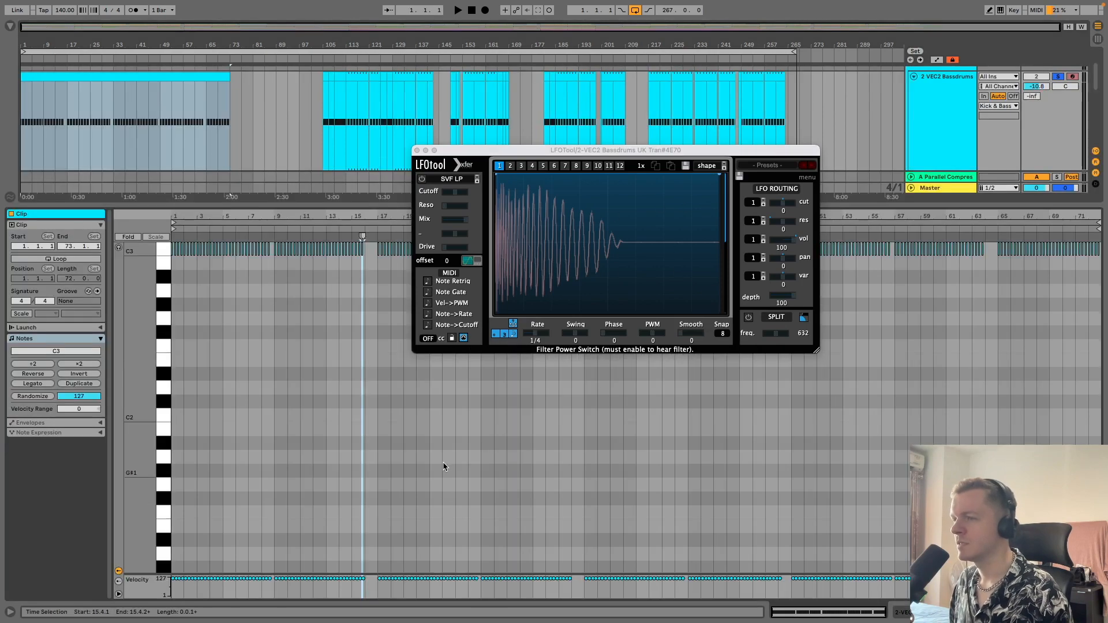
pyautogui.moveTo(398, 217); pyautogui.dragTo(306, 255)
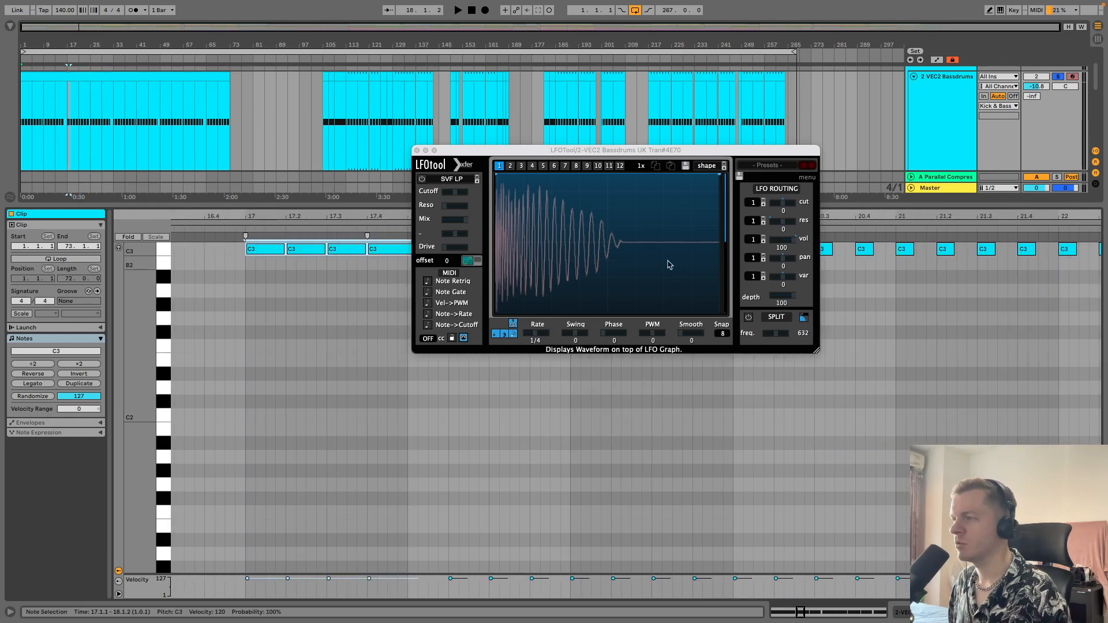
pyautogui.click(222, 228)
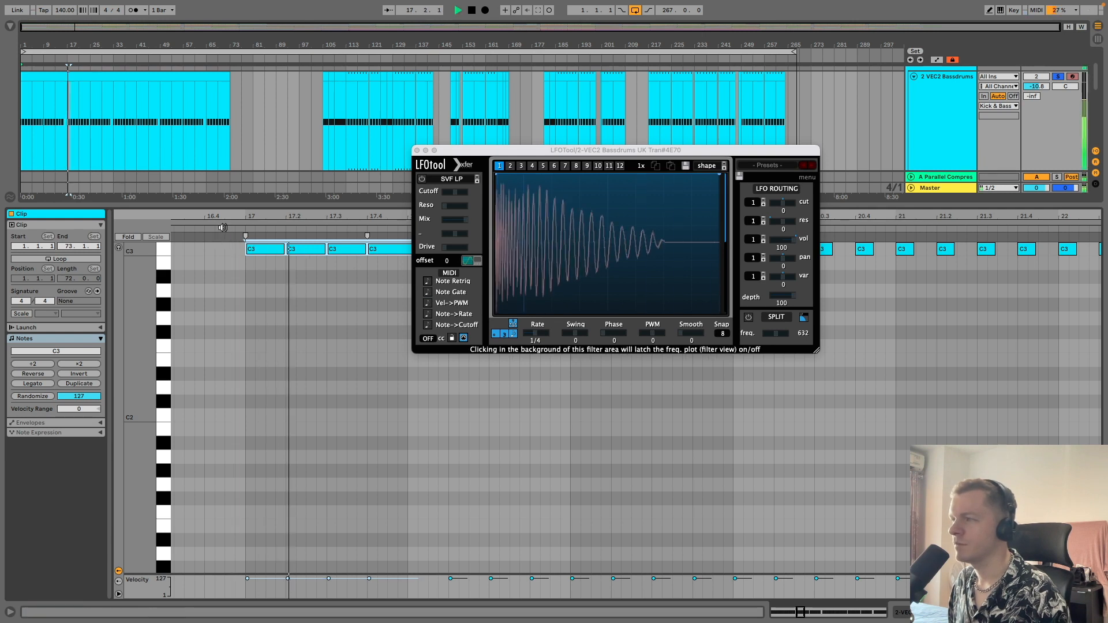
pyautogui.press('space')
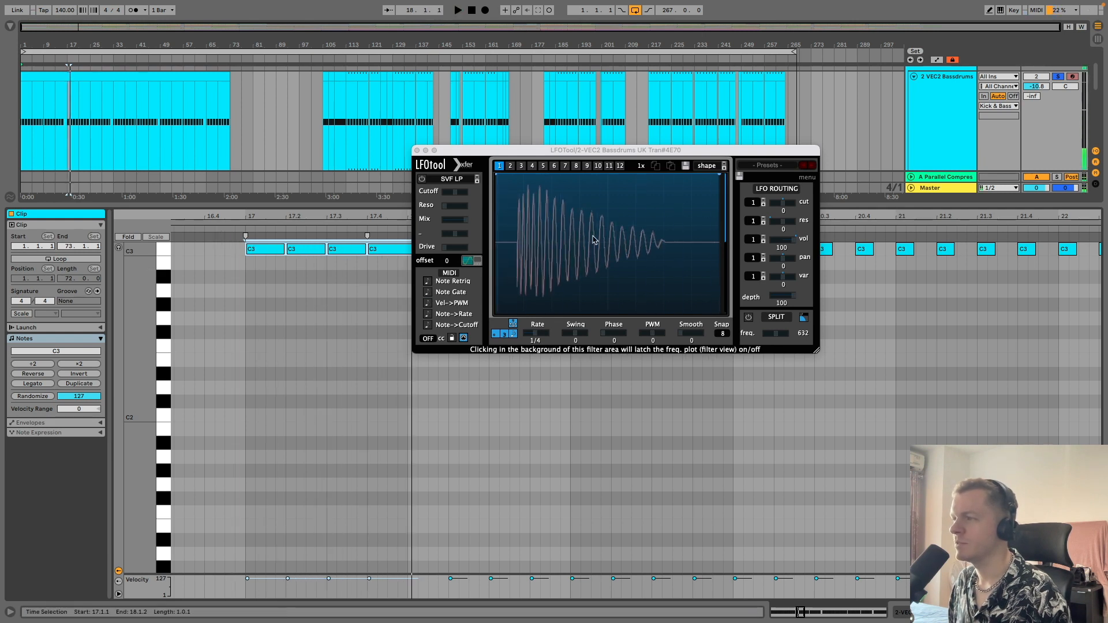
# Undo the note lengthening and play the kick again to compare its waveform
pyautogui.hotkey('ctrl', 'z')
pyautogui.press('space')
pyautogui.press('space')
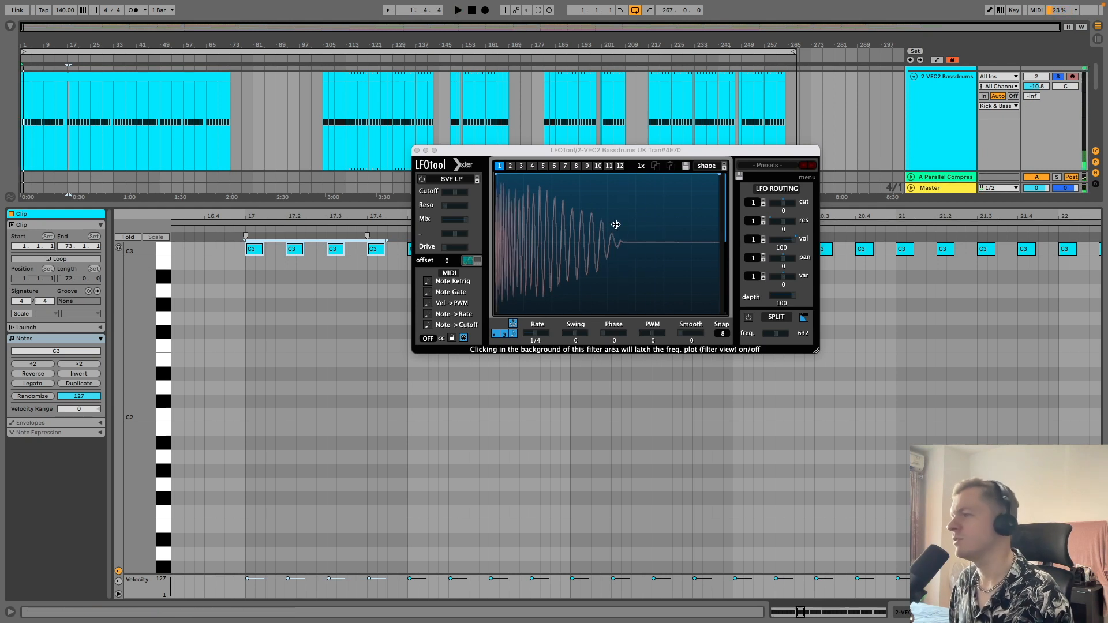
# Close the LFOTool window and hide the clip editor to return to the full arrangement
pyautogui.click(417, 150)
pyautogui.hotkey('ctrl', 'alt', 'l')
pyautogui.click(286, 186)
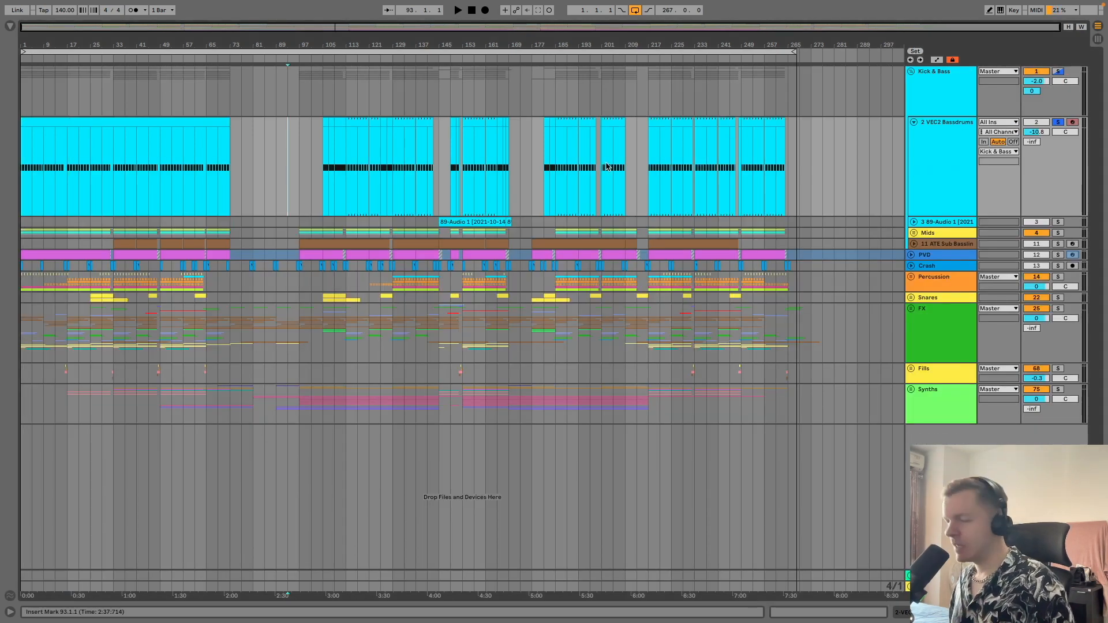
# Show the automation lanes and give the Utility Gain automation of VEC2 Bassdrums its own lane
pyautogui.press('a')
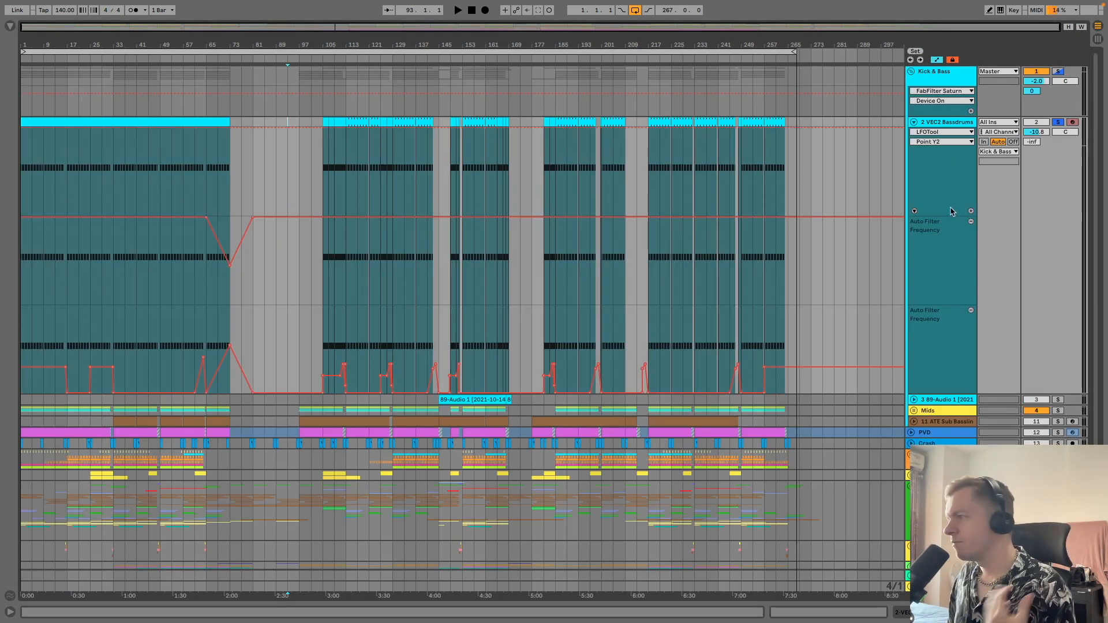
pyautogui.click(943, 132)
pyautogui.click(947, 172)
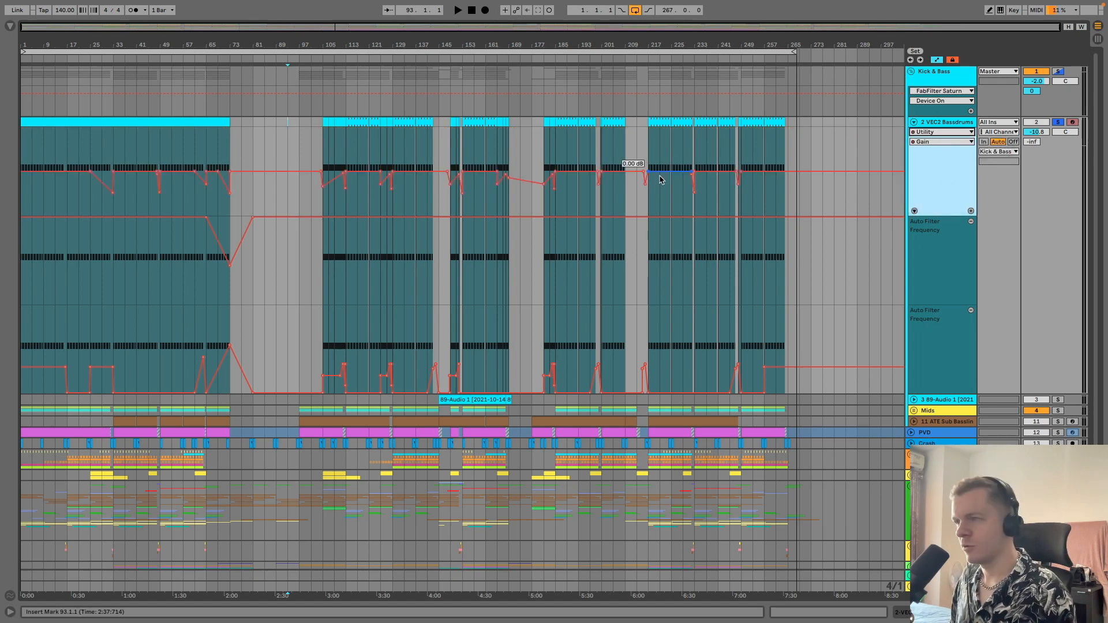
pyautogui.click(971, 211)
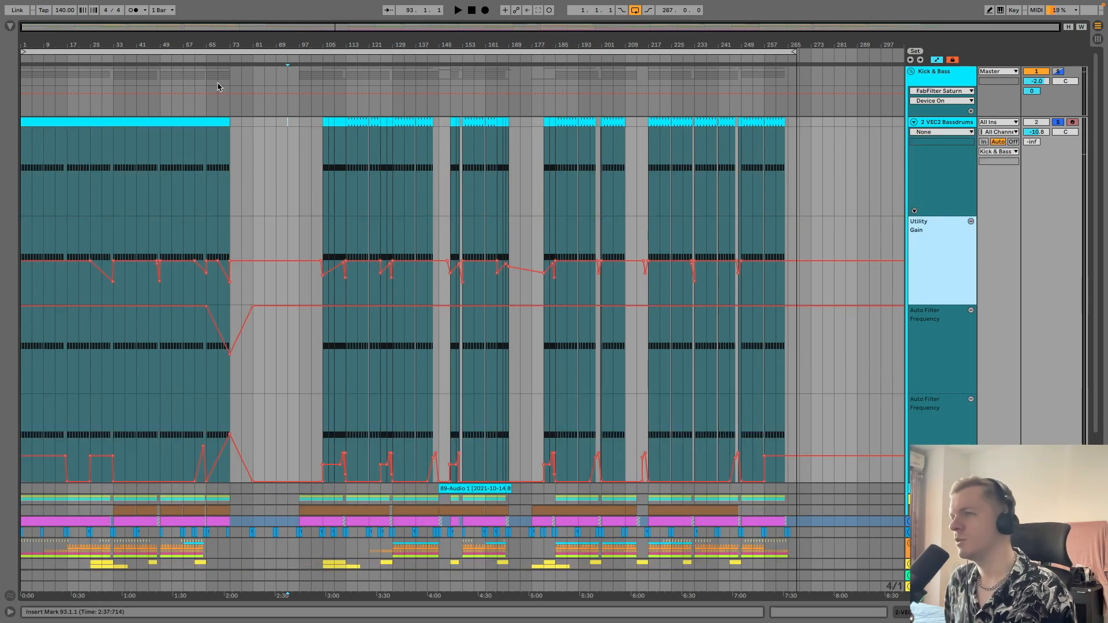
# Set the insert marker at bar 65 in the Auto Filter Frequency lane and examine the sweep into the break up close
pyautogui.scroll(2, 20, 47)
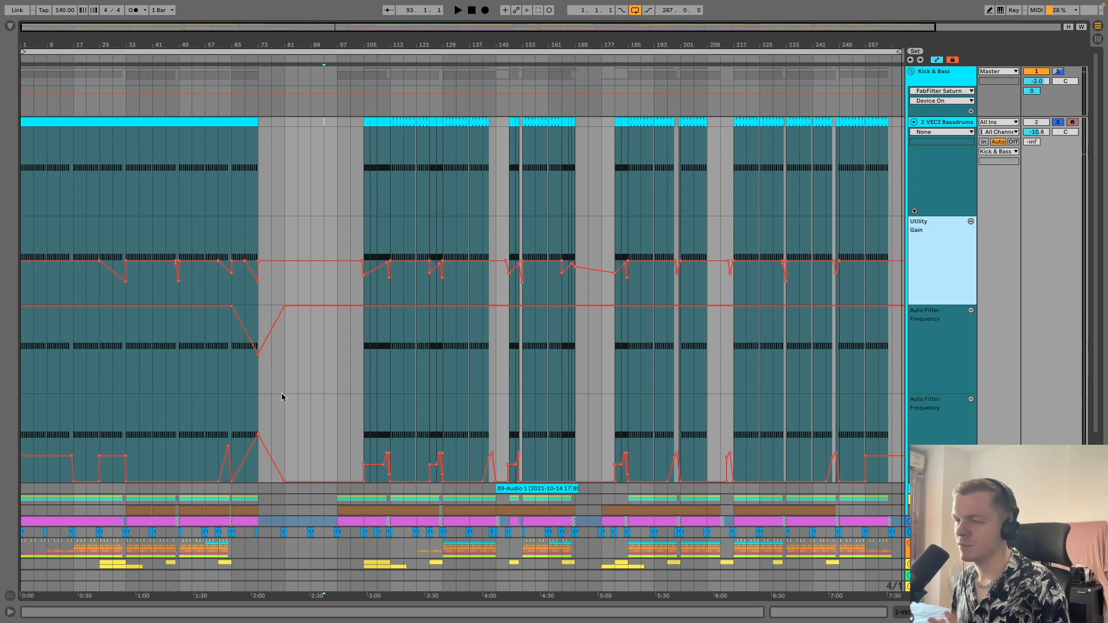
pyautogui.click(234, 364)
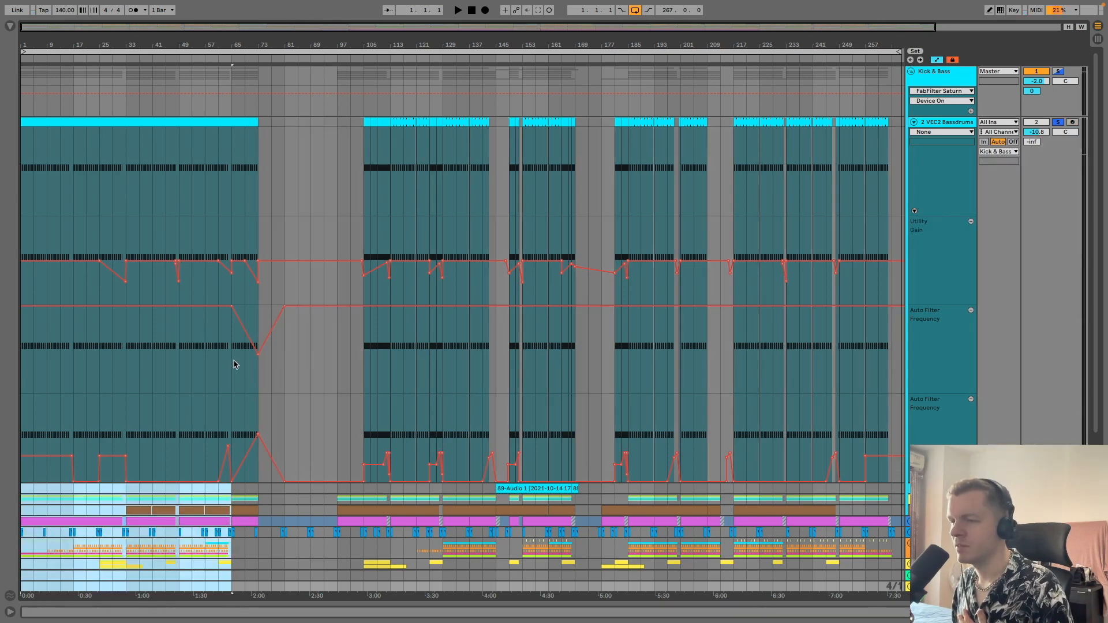
pyautogui.click(232, 363)
pyautogui.moveTo(227, 49); pyautogui.dragTo(311, 118)
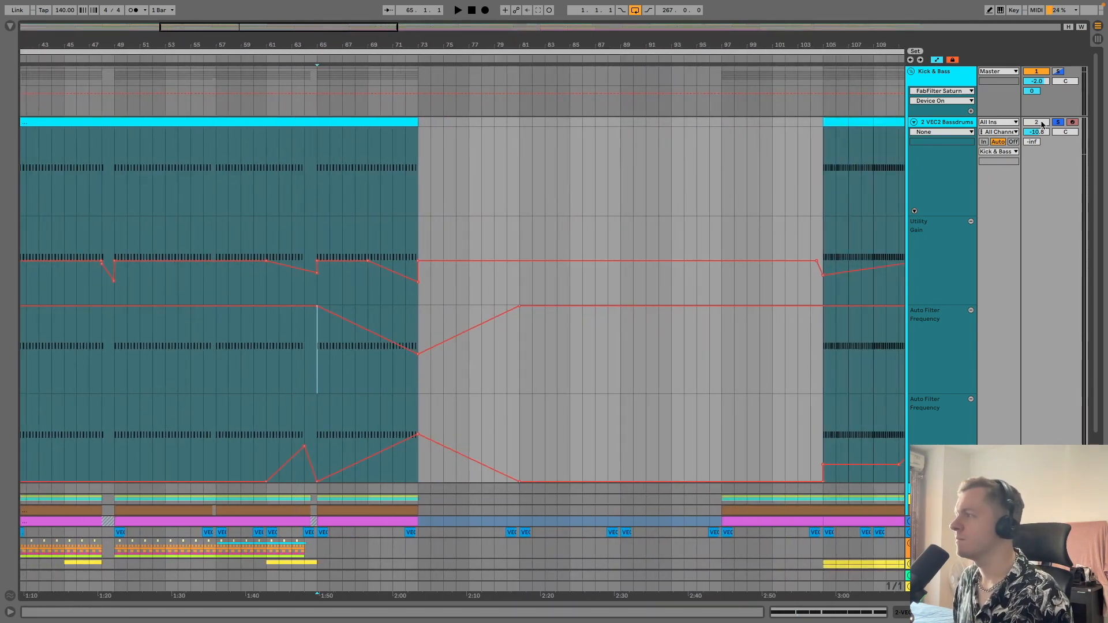
# Turn off the solo on VEC2 Bassdrums and play from bar 64 through the filter sweep into the break
pyautogui.click(306, 153)
pyautogui.press('space')
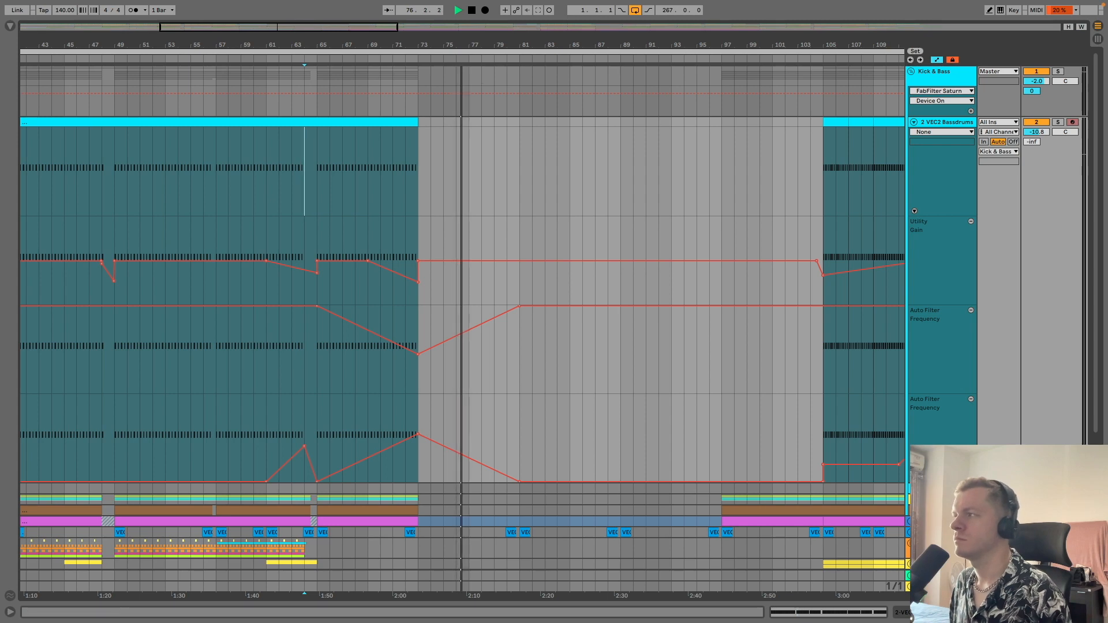
pyautogui.moveTo(461, 42); pyautogui.dragTo(466, 44)
pyautogui.press('space')
pyautogui.click(408, 157)
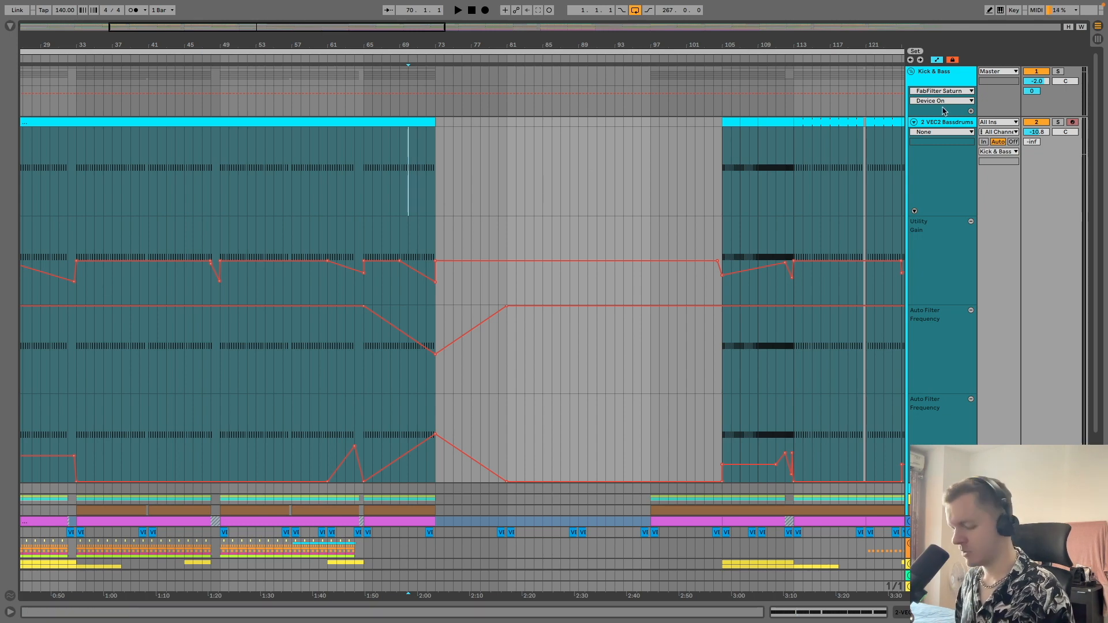
# Hide the automation lanes, return to the full arrangement and fold the VEC2 Bassdrums track
pyautogui.press('a')
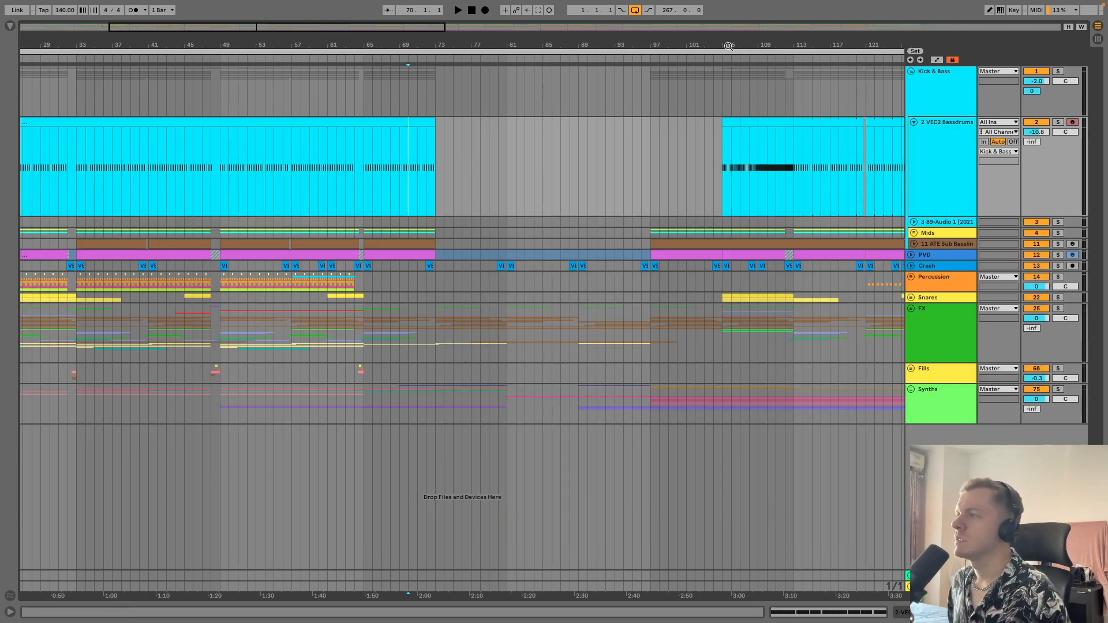
pyautogui.moveTo(729, 46); pyautogui.dragTo(324, 41)
pyautogui.click(913, 122)
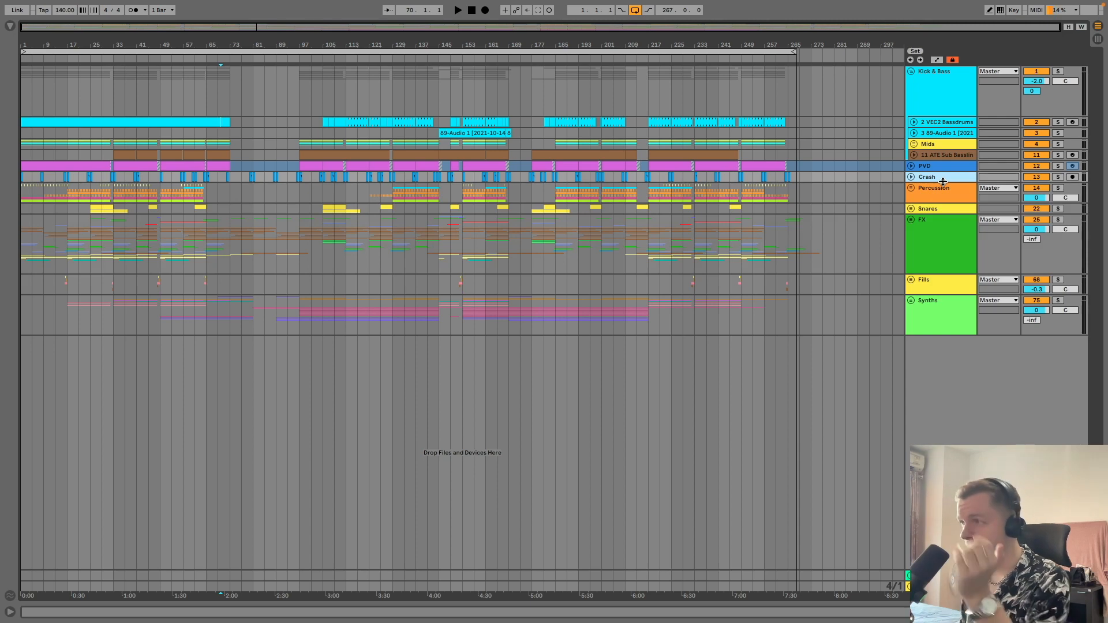
# Unfold the Mids and Midbasses groups along with the ATE Sub bassline and BSML02_B1 tracks
pyautogui.click(914, 145)
pyautogui.click(919, 195)
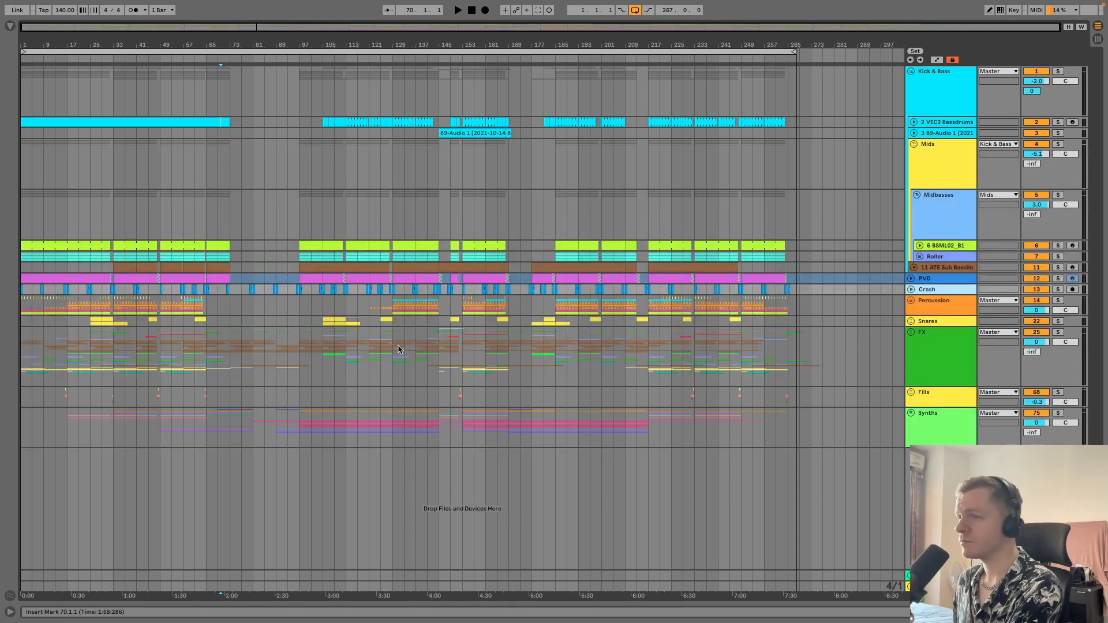
pyautogui.click(915, 268)
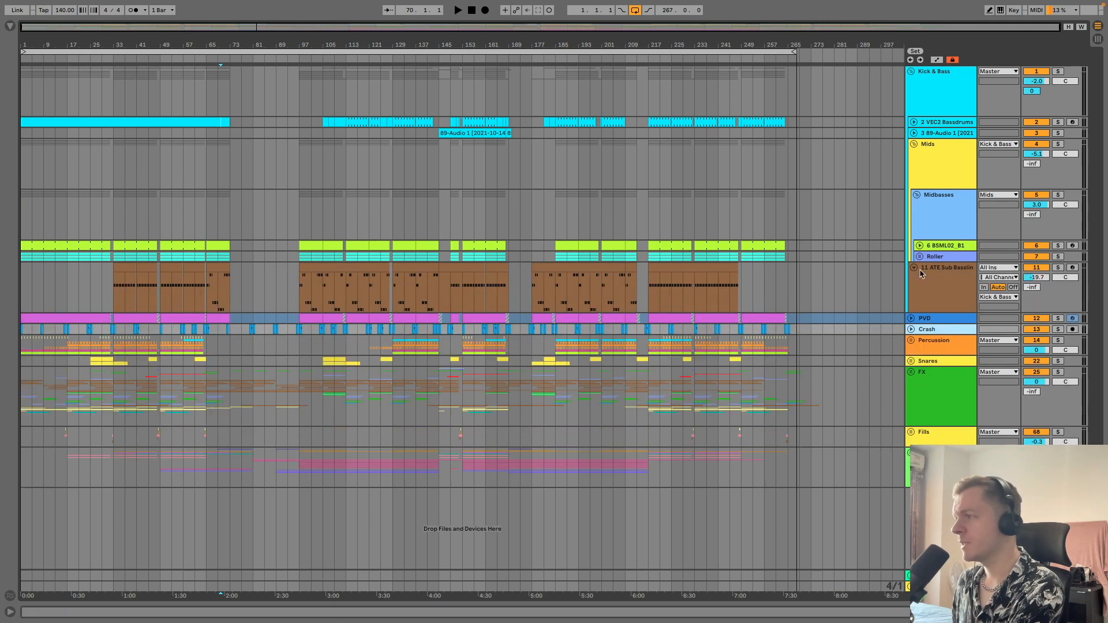
pyautogui.click(919, 245)
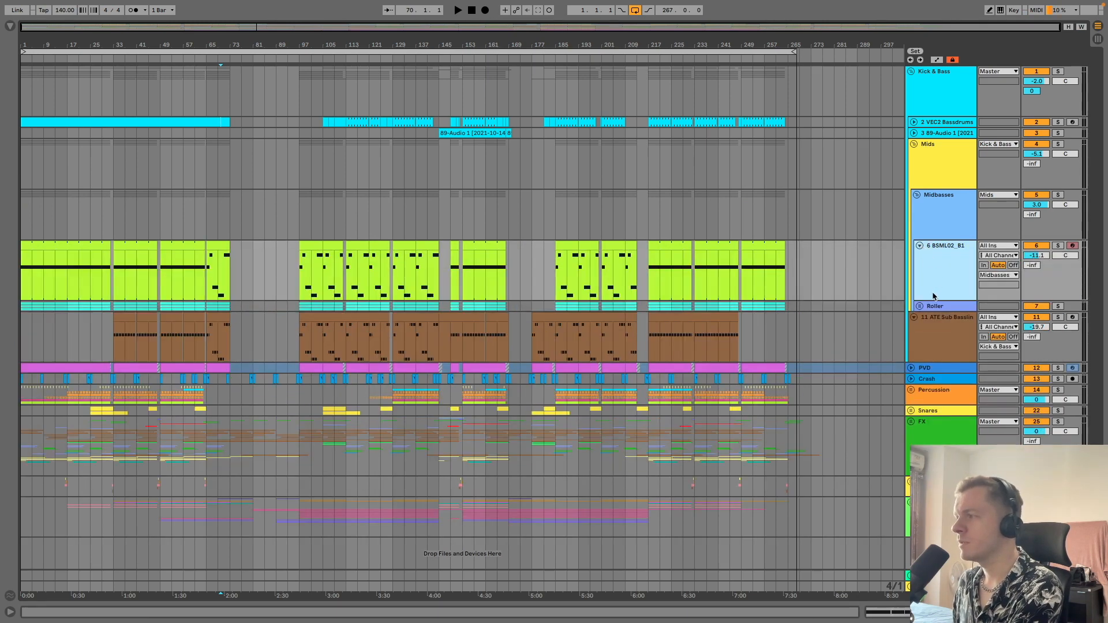
# Show the BSML02_B1 track's Sampler and look through its list of sample zones
pyautogui.doubleClick(932, 291)
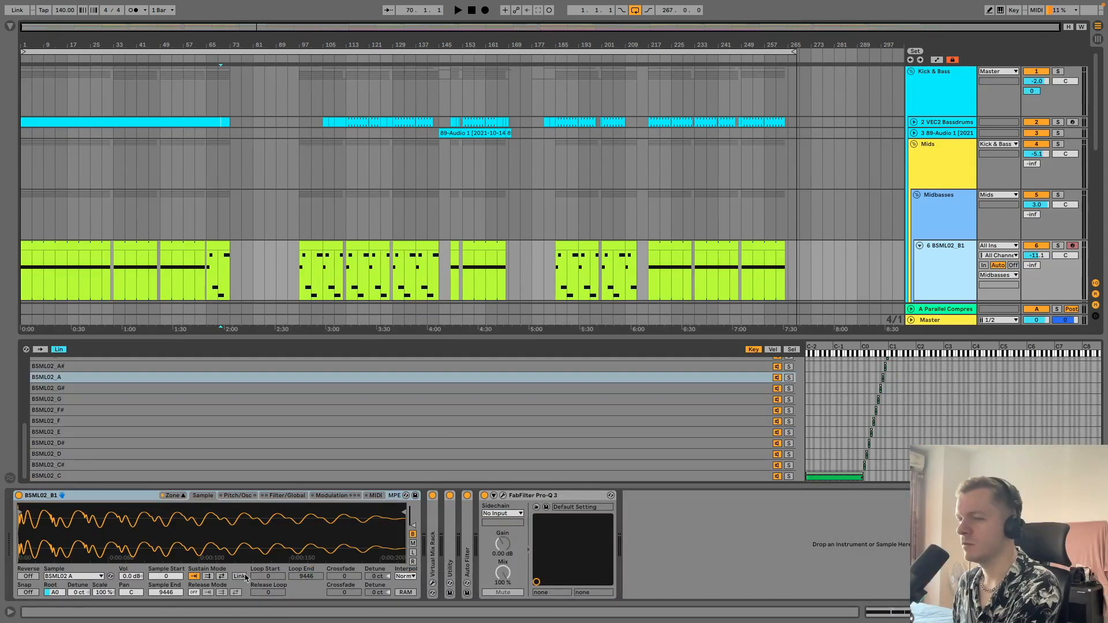
pyautogui.click(107, 375)
pyautogui.scroll(5, 119, 420)
pyautogui.scroll(-5, 558, 390)
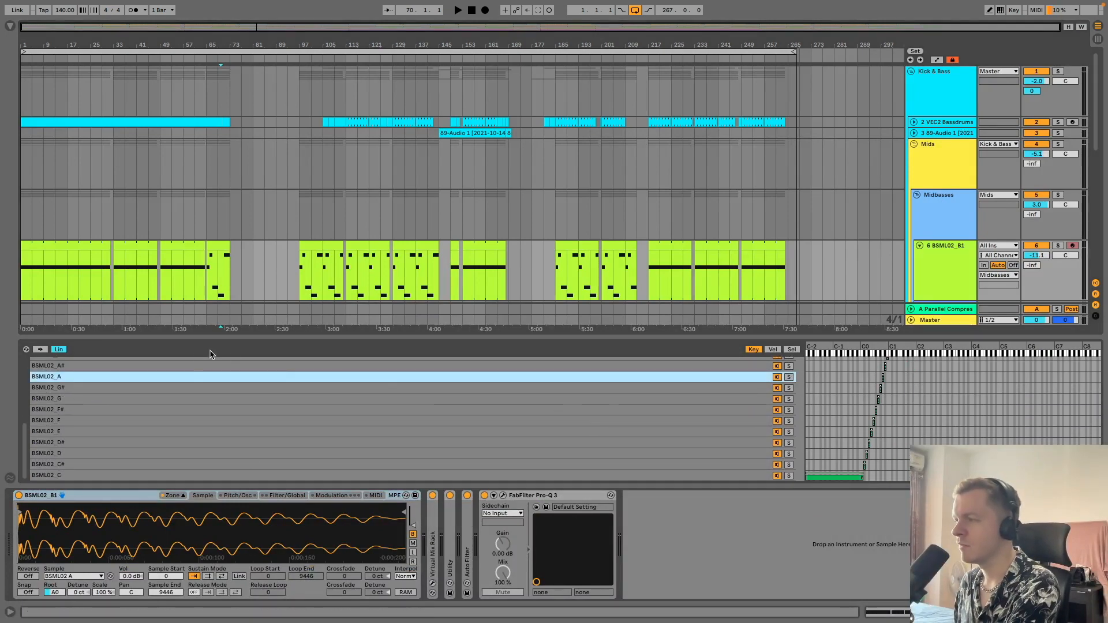
pyautogui.scroll(5, 554, 414)
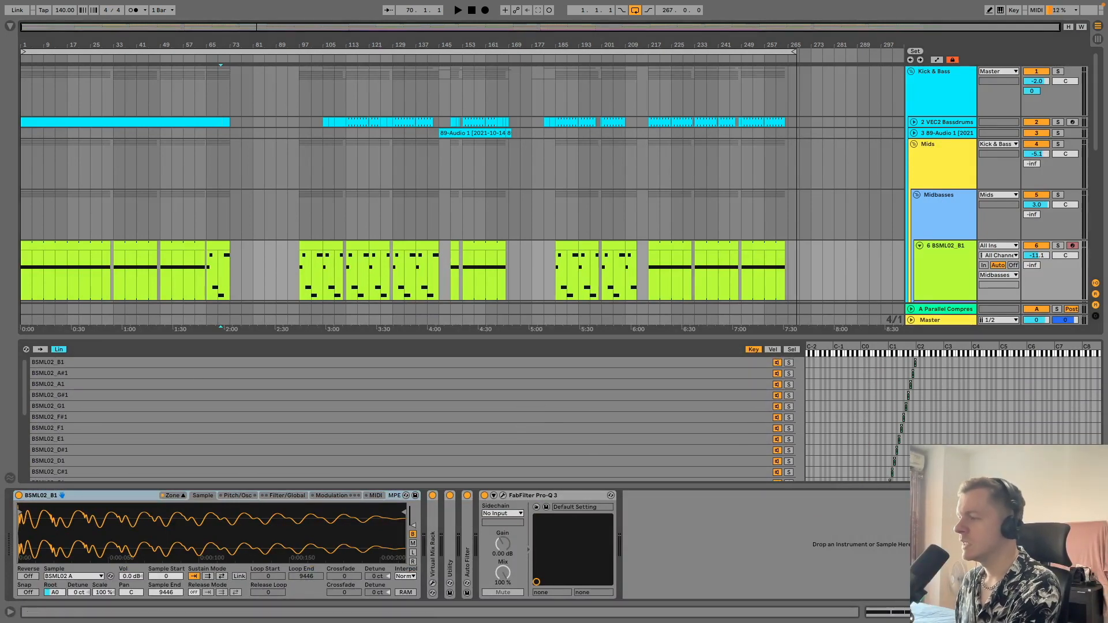
# Hide the device view and unfold the Roller group to go through its Sylenth1 and ES2 Bass tracks and the ATE Sub track
pyautogui.click(1098, 612)
pyautogui.scroll(-2, 936, 345)
pyautogui.click(941, 306)
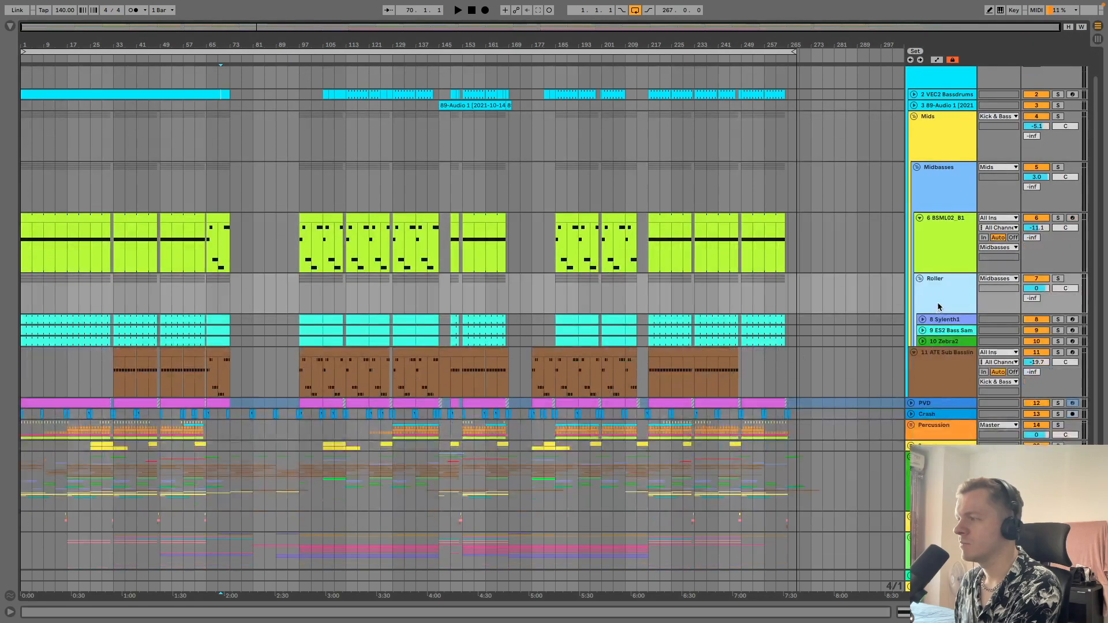
pyautogui.click(941, 320)
pyautogui.click(944, 332)
pyautogui.click(939, 389)
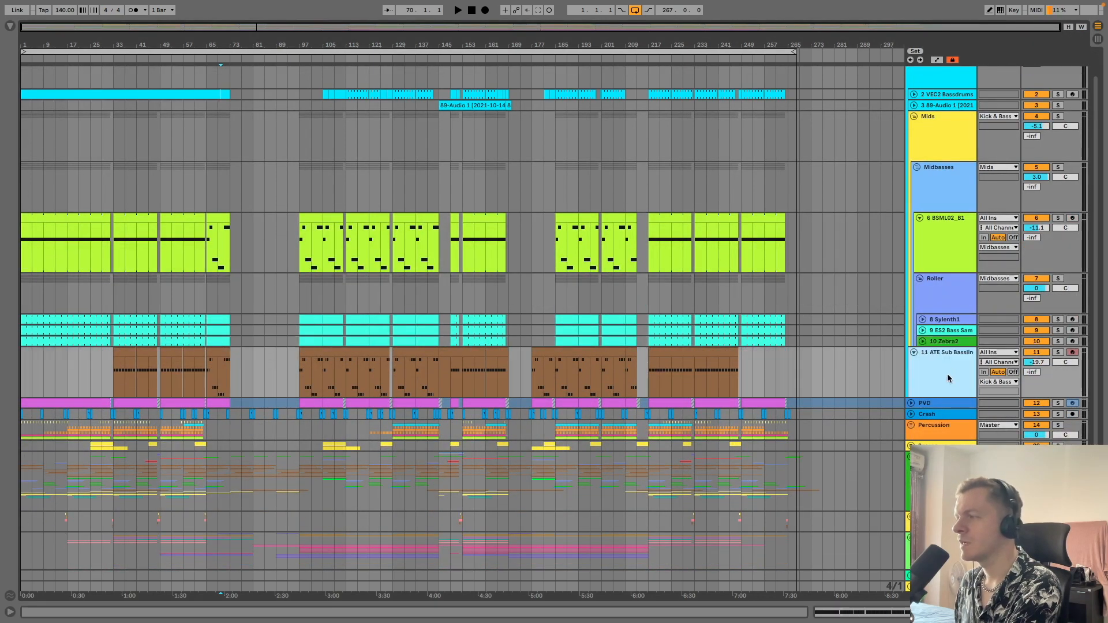
# Solo the BSML02_B1 track and play it from bar 33
pyautogui.click(114, 242)
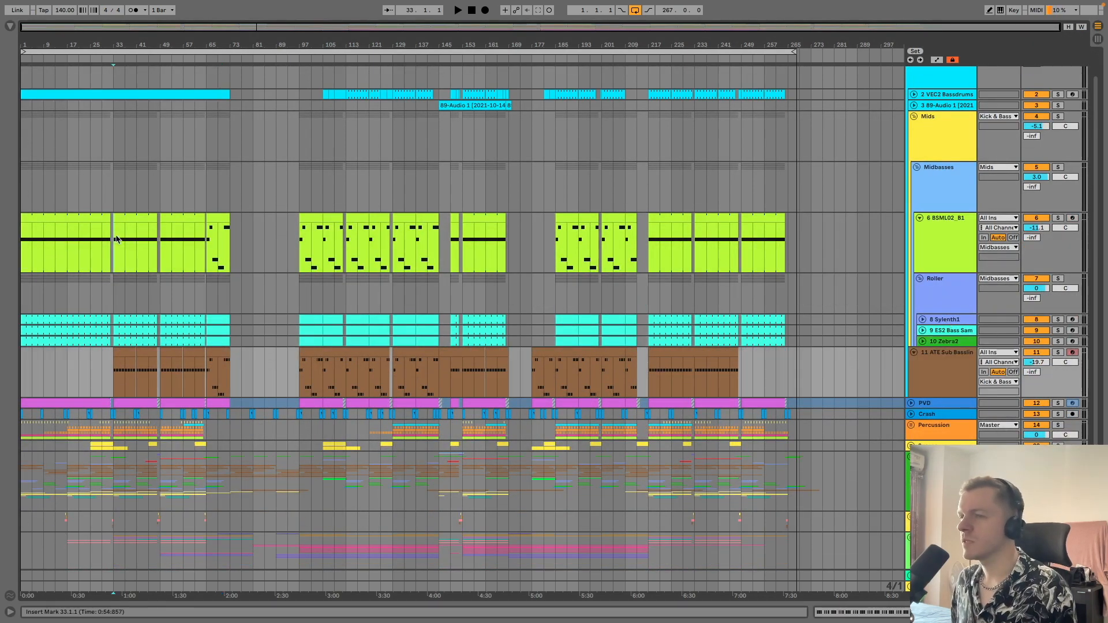
pyautogui.click(1058, 217)
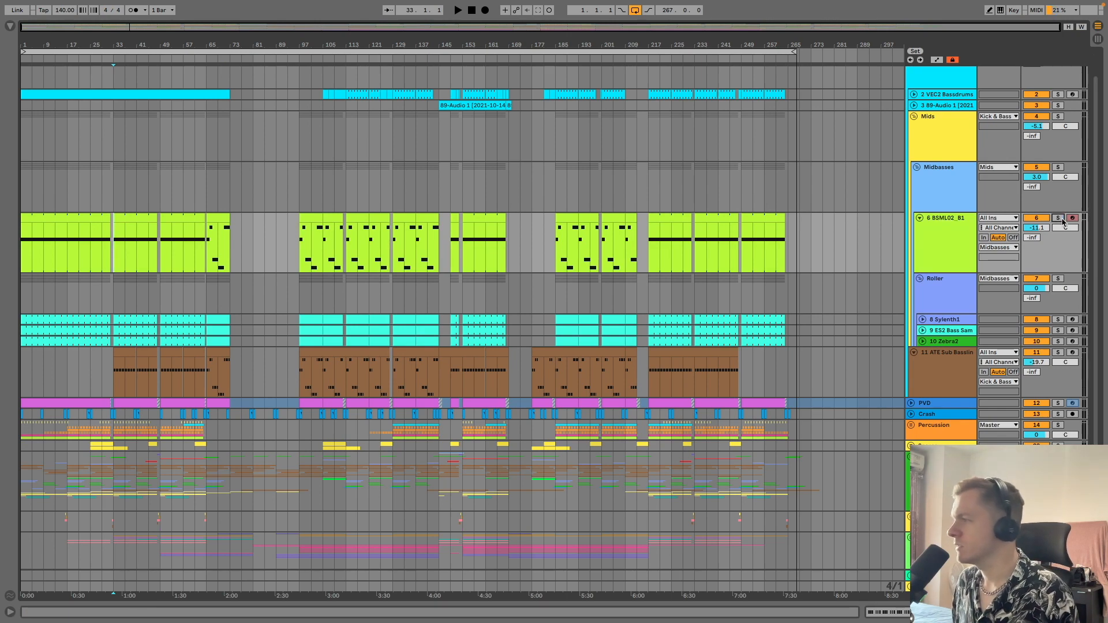
pyautogui.press('space')
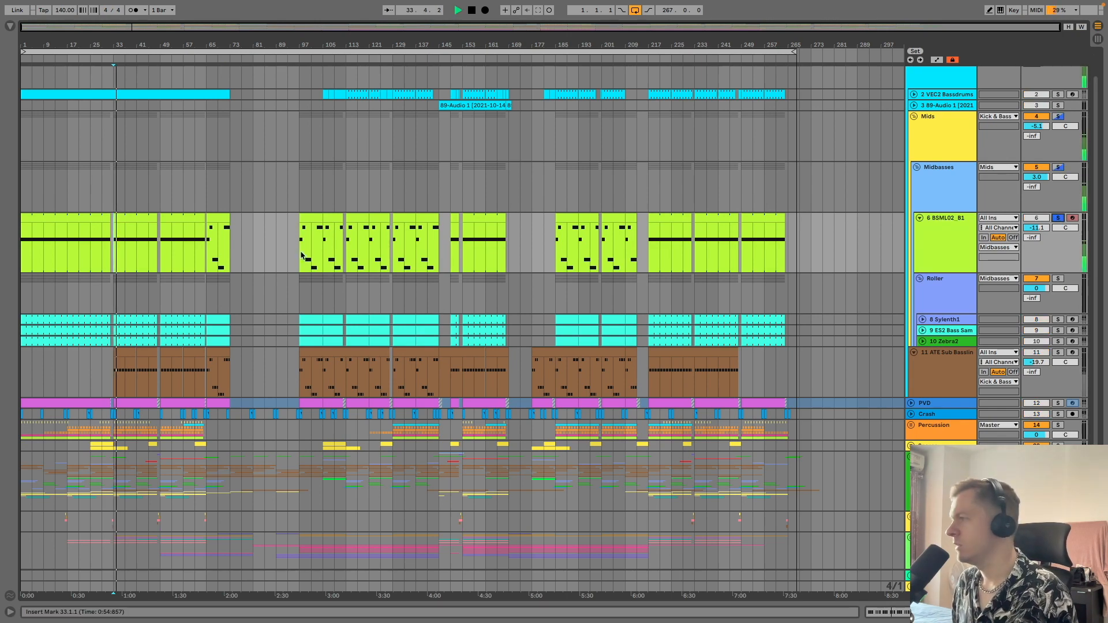
pyautogui.press('space')
# Inspect the low cut in the FabFilter Pro-Q 3 window of the BSML02_B1 track and close the window
pyautogui.doubleClick(968, 237)
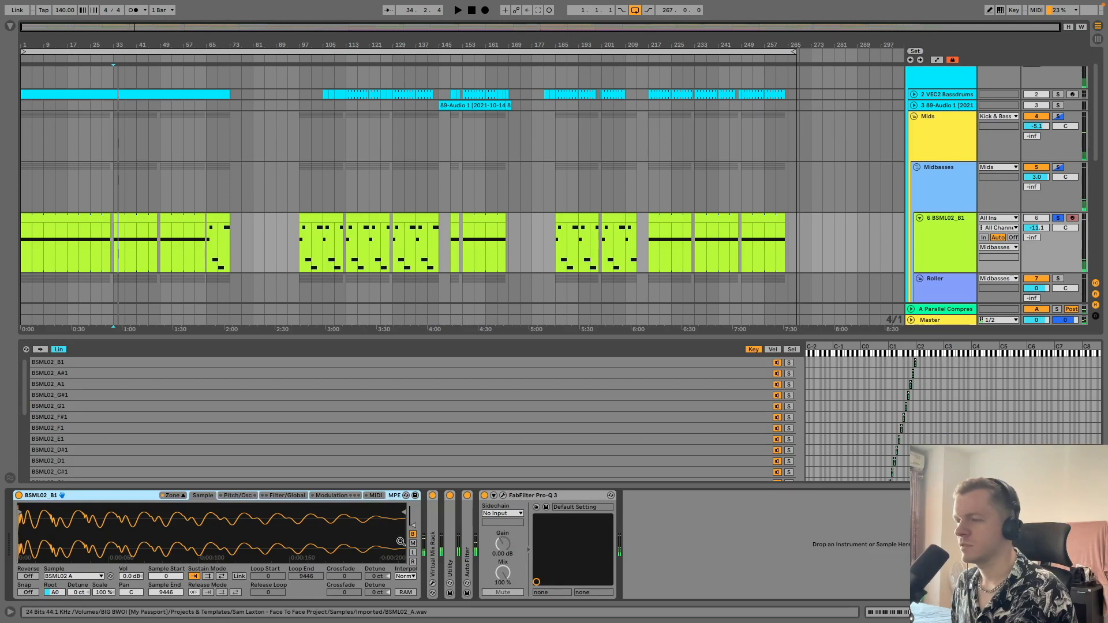
pyautogui.click(502, 495)
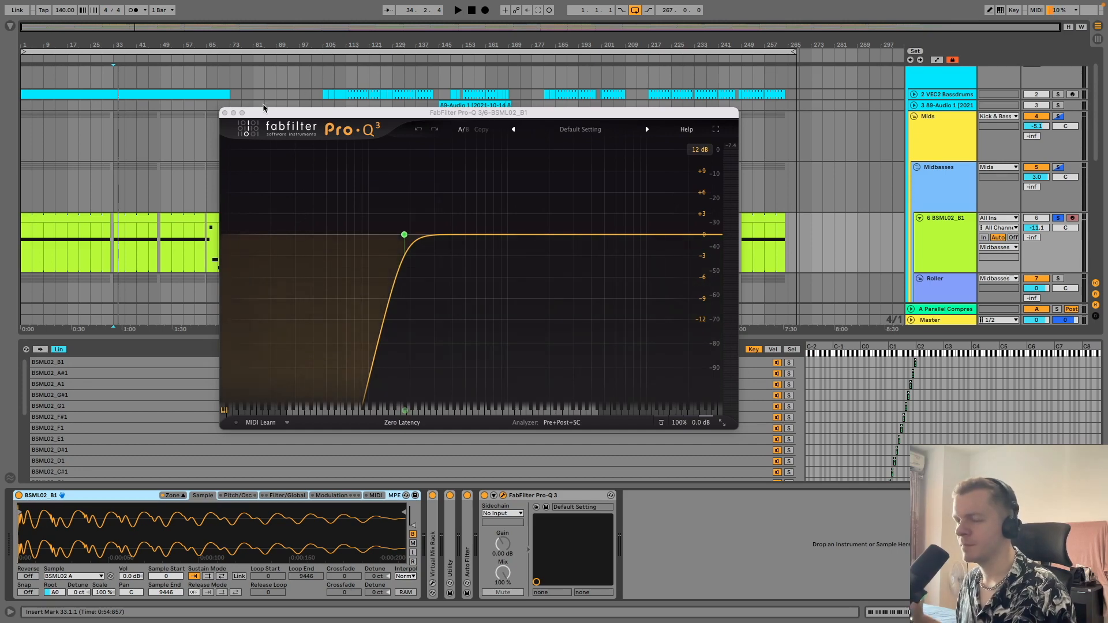
pyautogui.click(225, 113)
# Compare the note velocities in the BSML02_B1 clip at bar 33 with the Sampler's velocity-to-volume amount and volume envelope
pyautogui.doubleClick(124, 224)
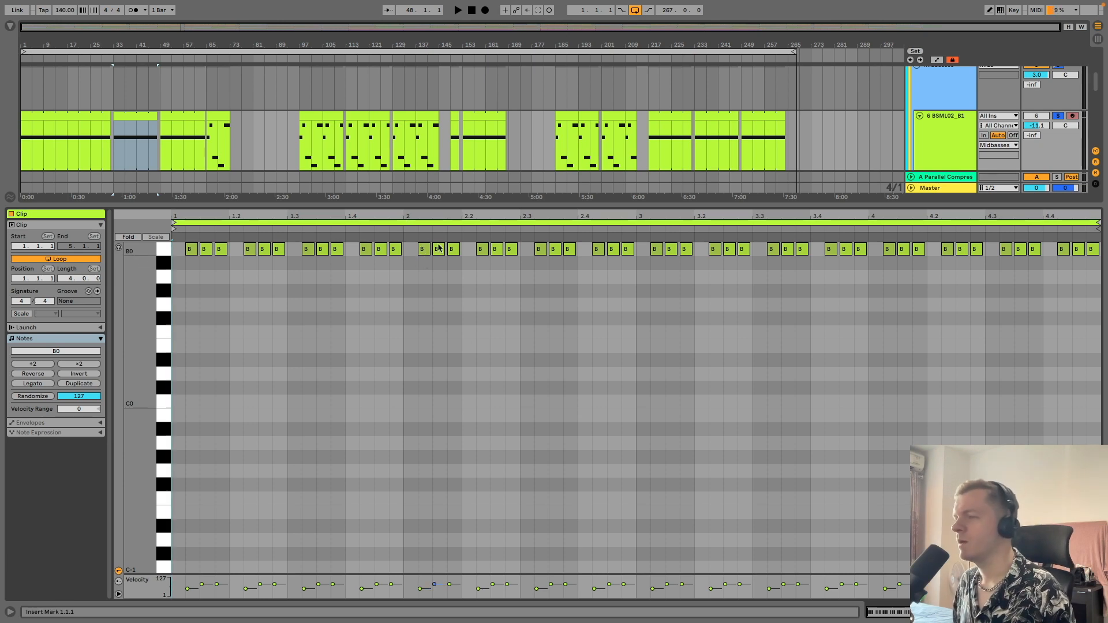
pyautogui.click(926, 139)
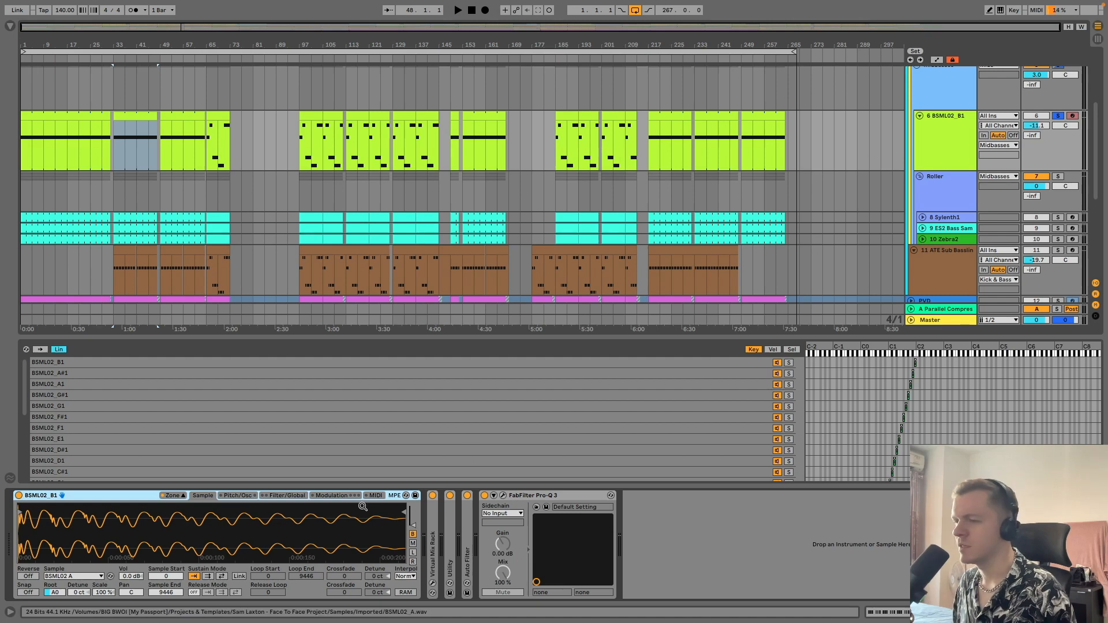
pyautogui.click(265, 497)
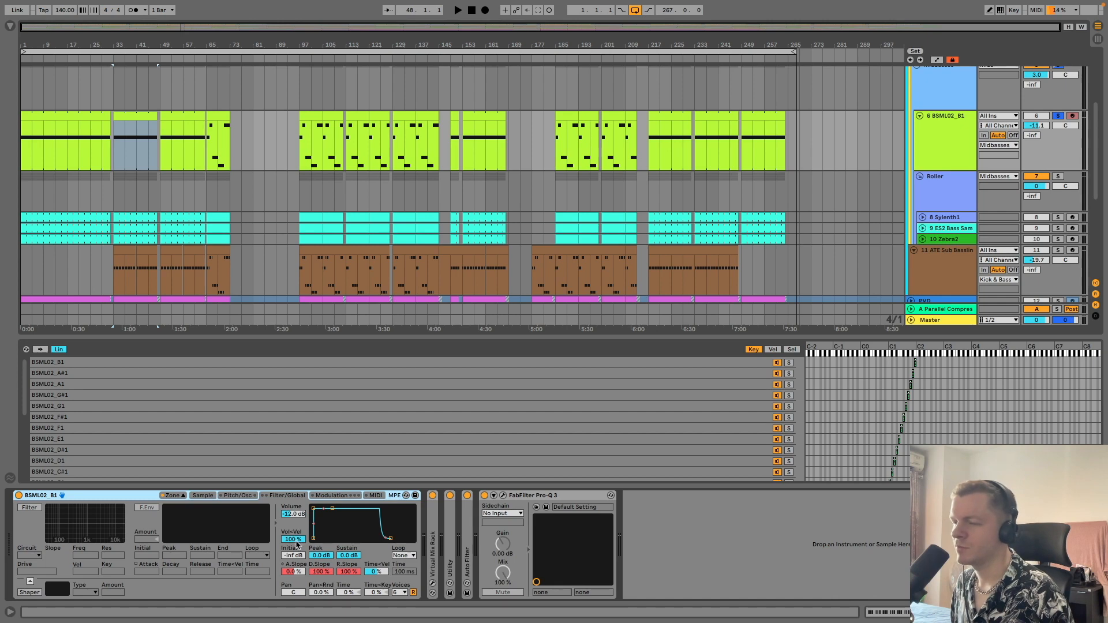
pyautogui.hotkey('shift', 'Tab')
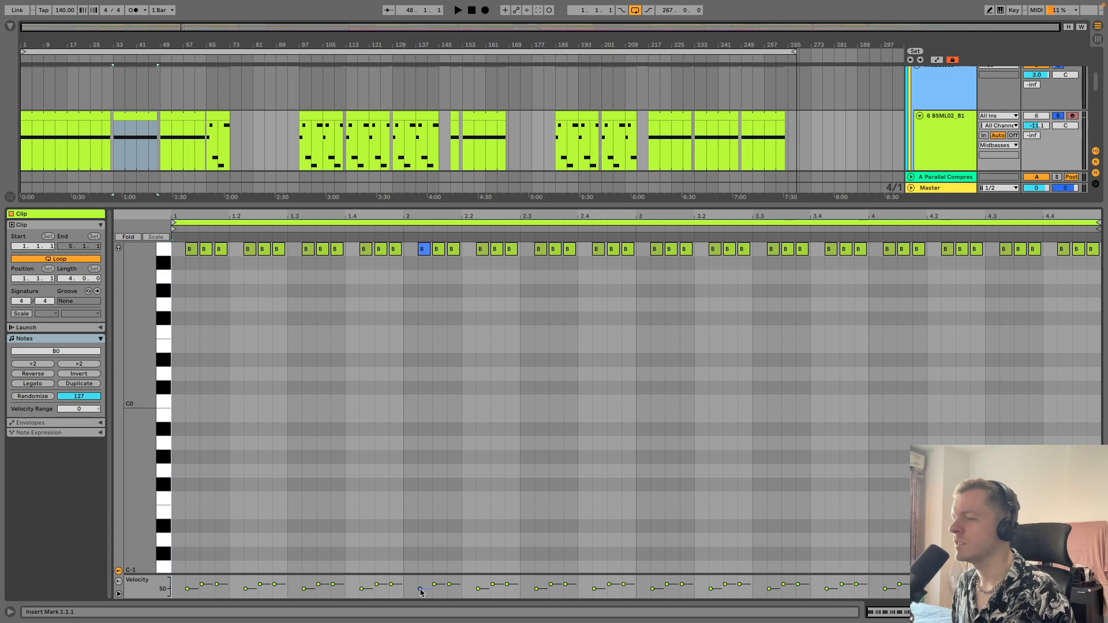
pyautogui.hotkey('shift', 'Tab')
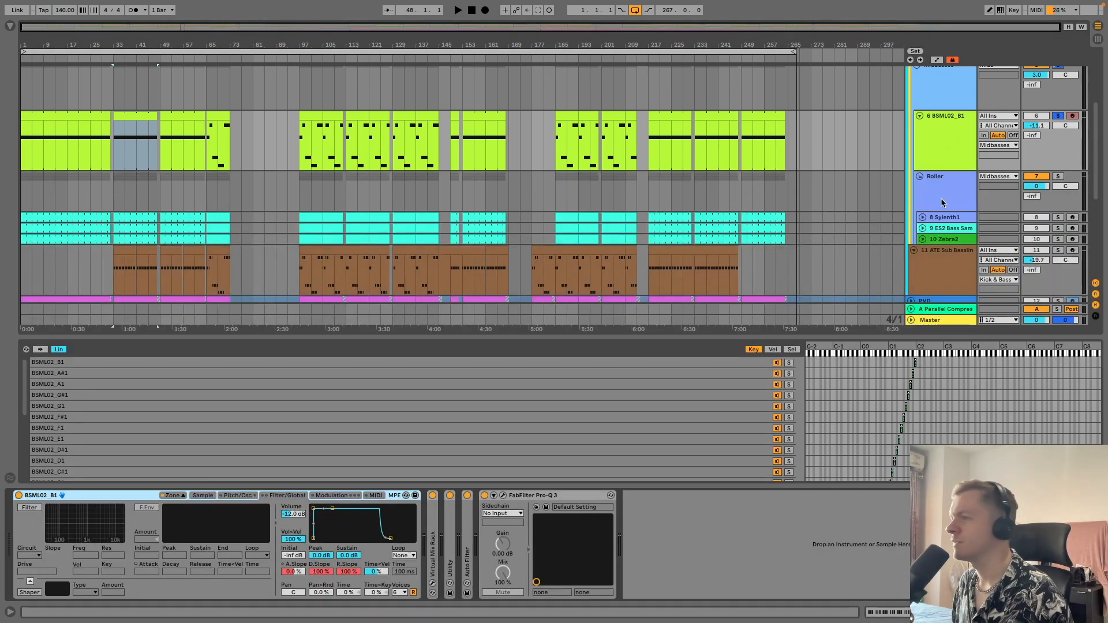
# Look through the device chains of BSML02_B1, the Roller group, Zebra2, the ES2 Bass track and Sylenth1
pyautogui.click(943, 155)
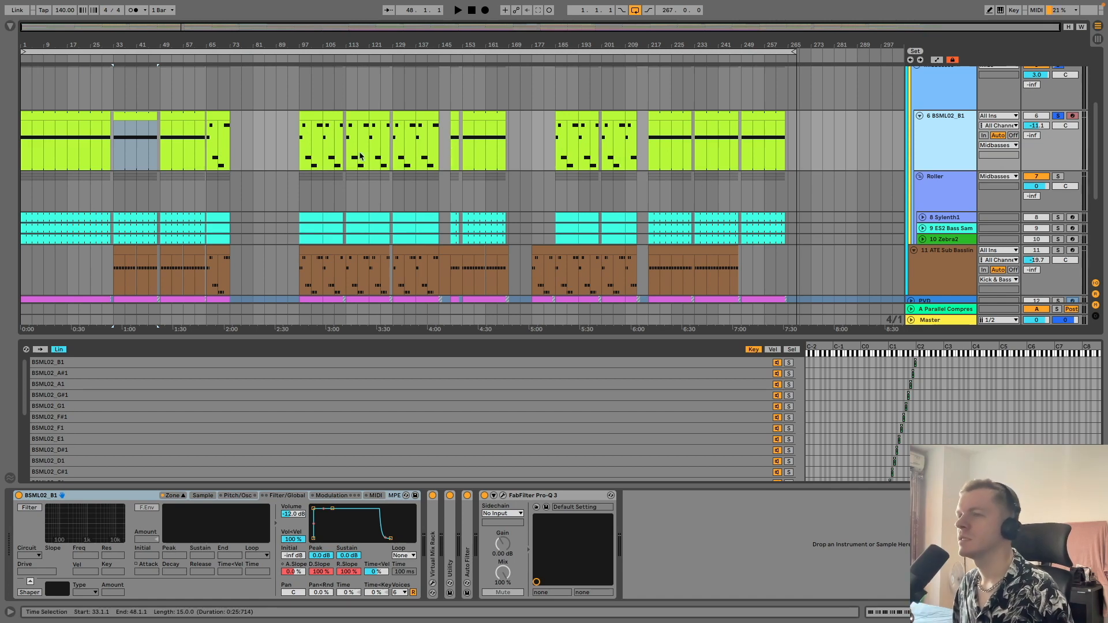
pyautogui.click(940, 202)
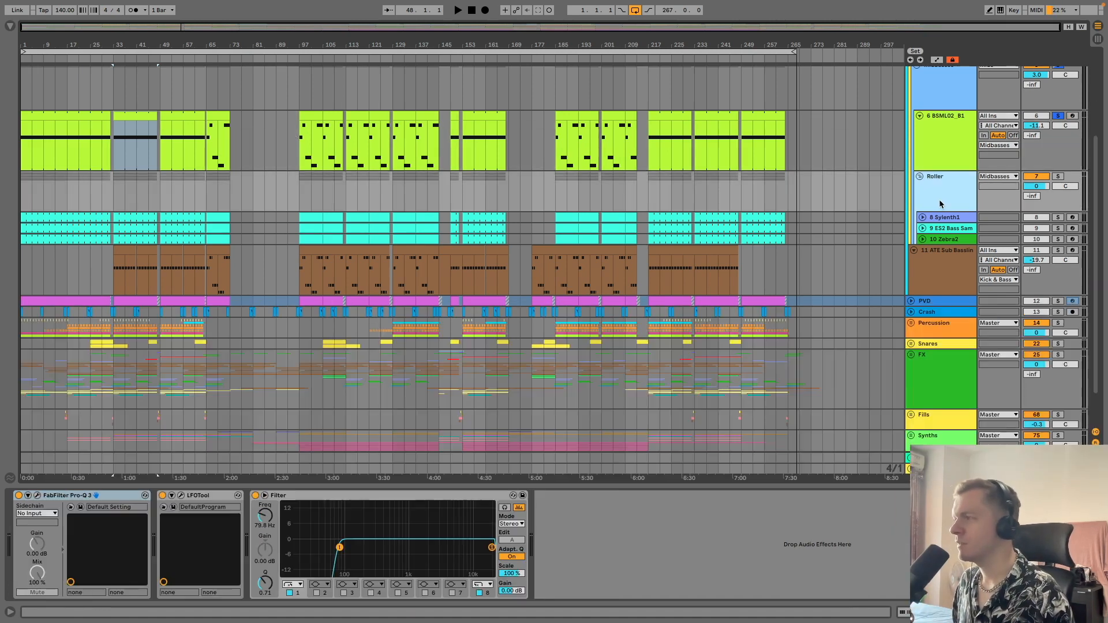
pyautogui.click(956, 240)
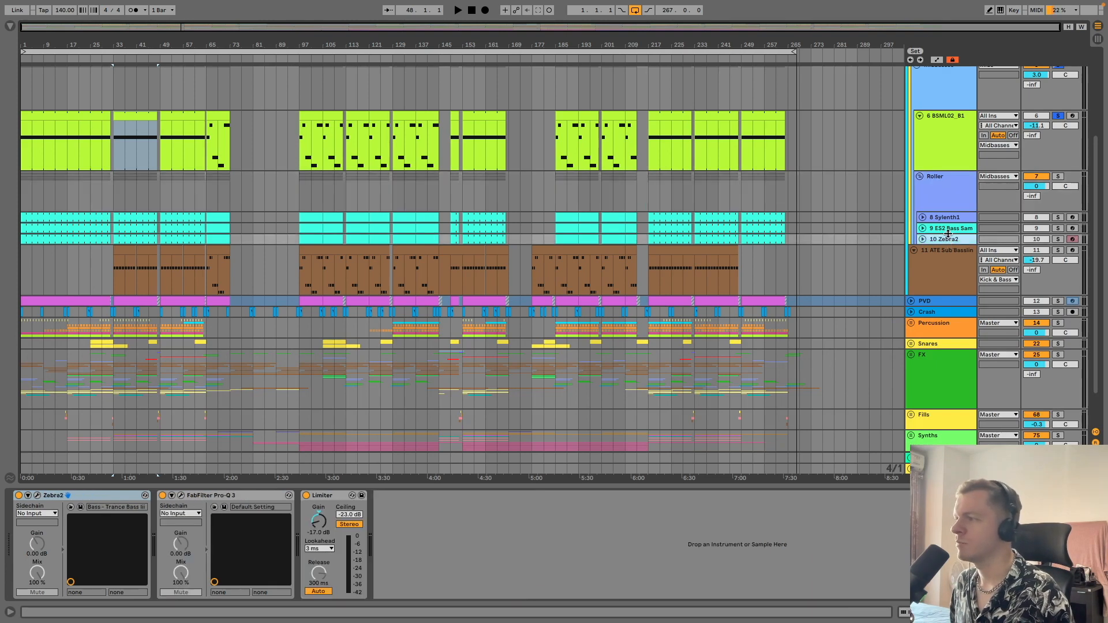
pyautogui.click(949, 231)
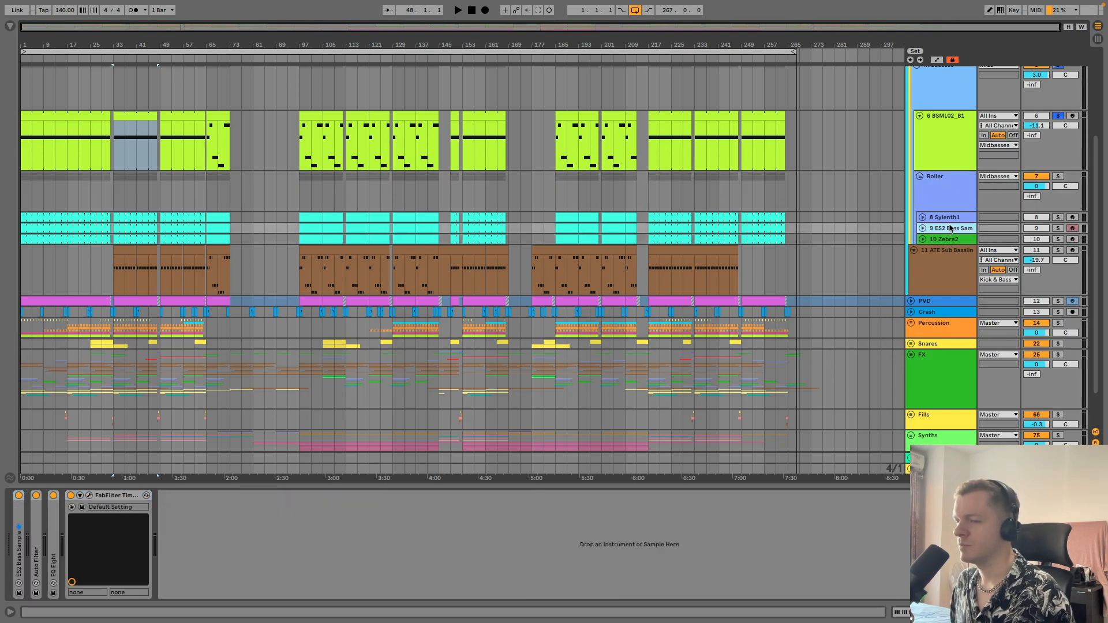
pyautogui.click(950, 218)
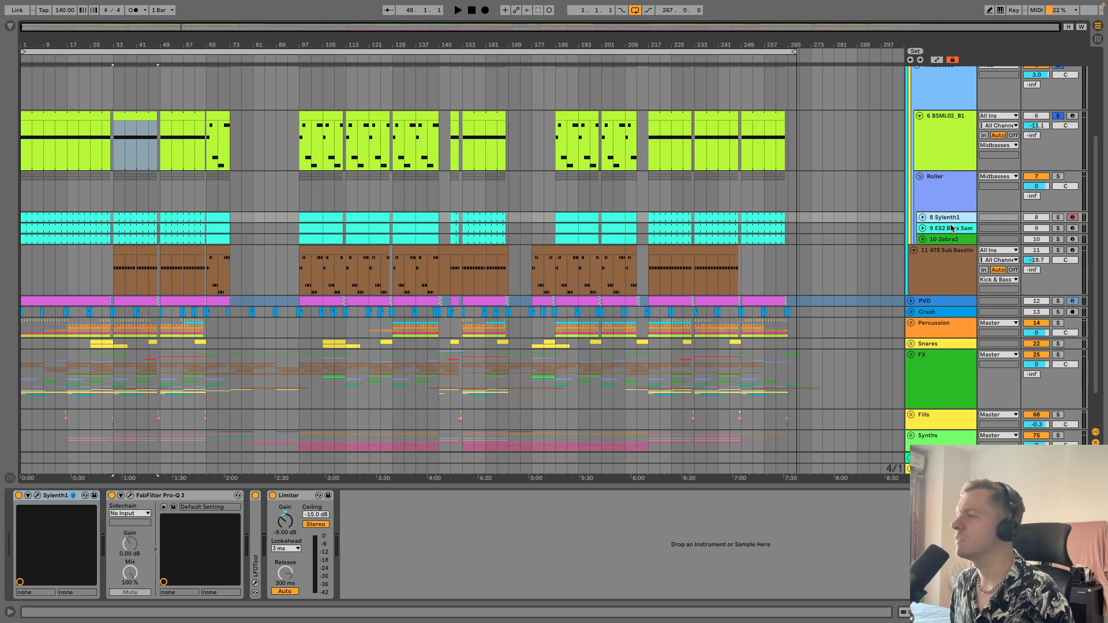
# Expand the ES2 Bass Sample Sampler in the ES2 Bass track's device chain to view its waveform
pyautogui.click(952, 229)
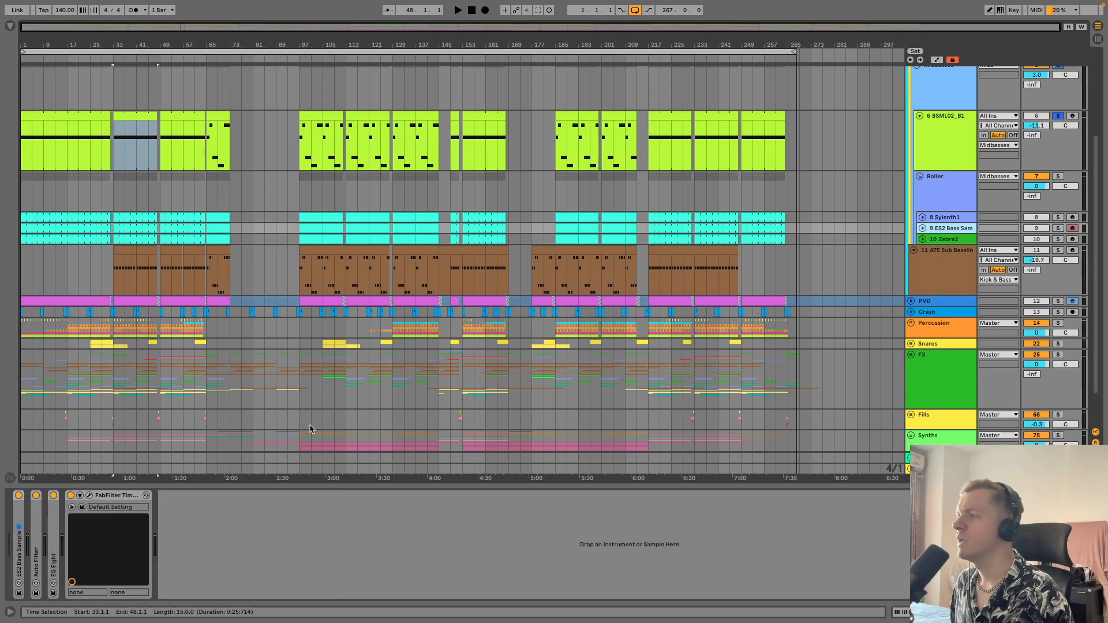
pyautogui.doubleClick(23, 515)
pyautogui.click(218, 498)
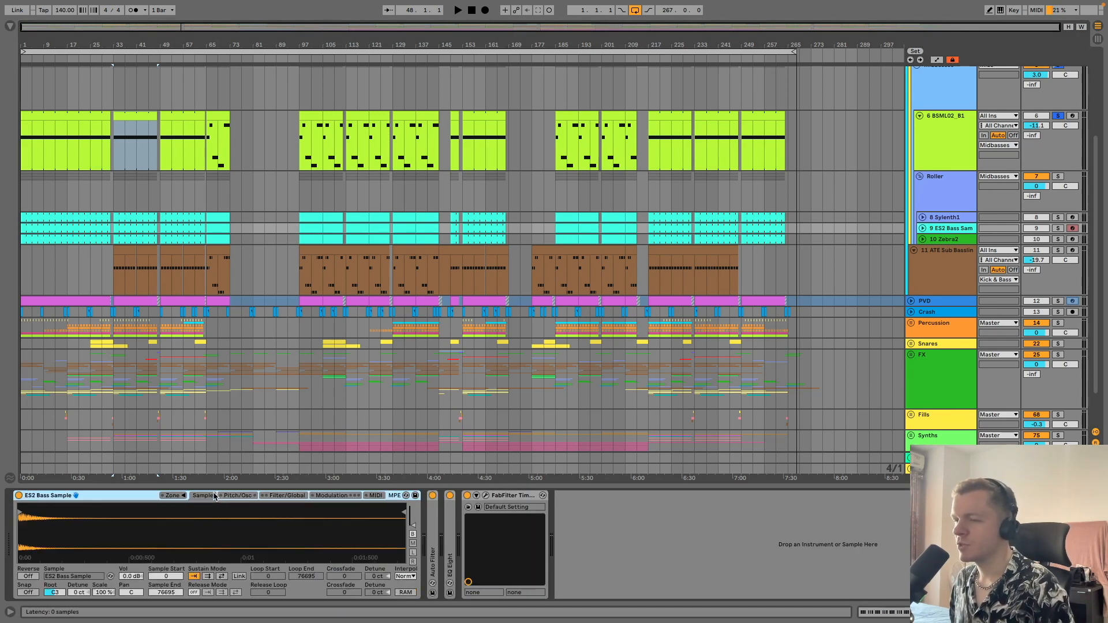
# Solo the ES2 Bass track in the Roller group and play it from bar 33
pyautogui.click(1058, 229)
pyautogui.press('space')
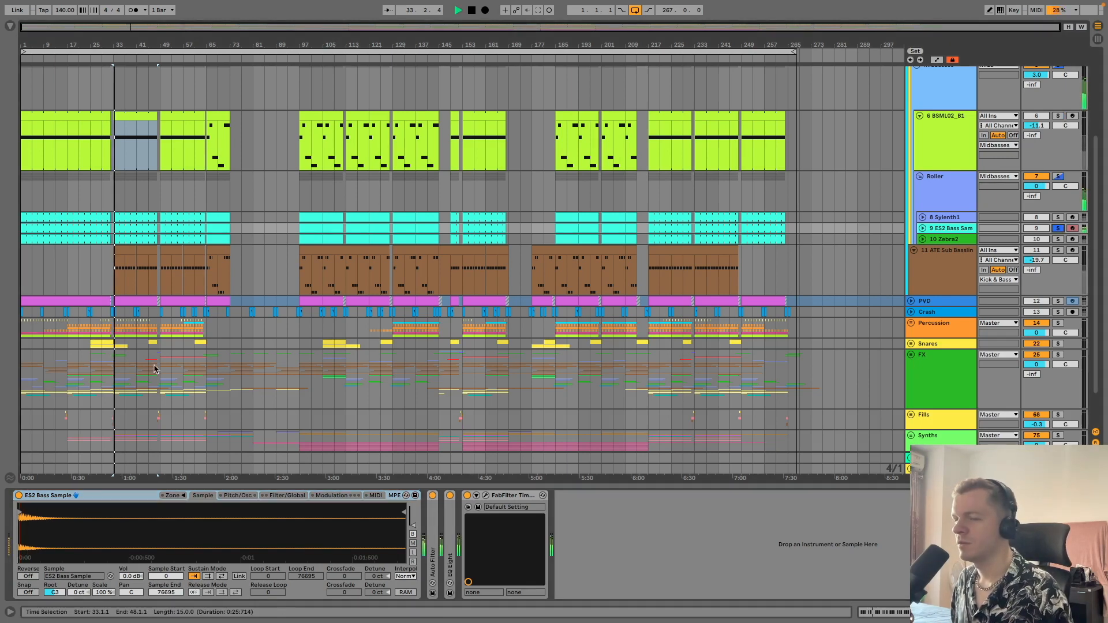
pyautogui.press('space')
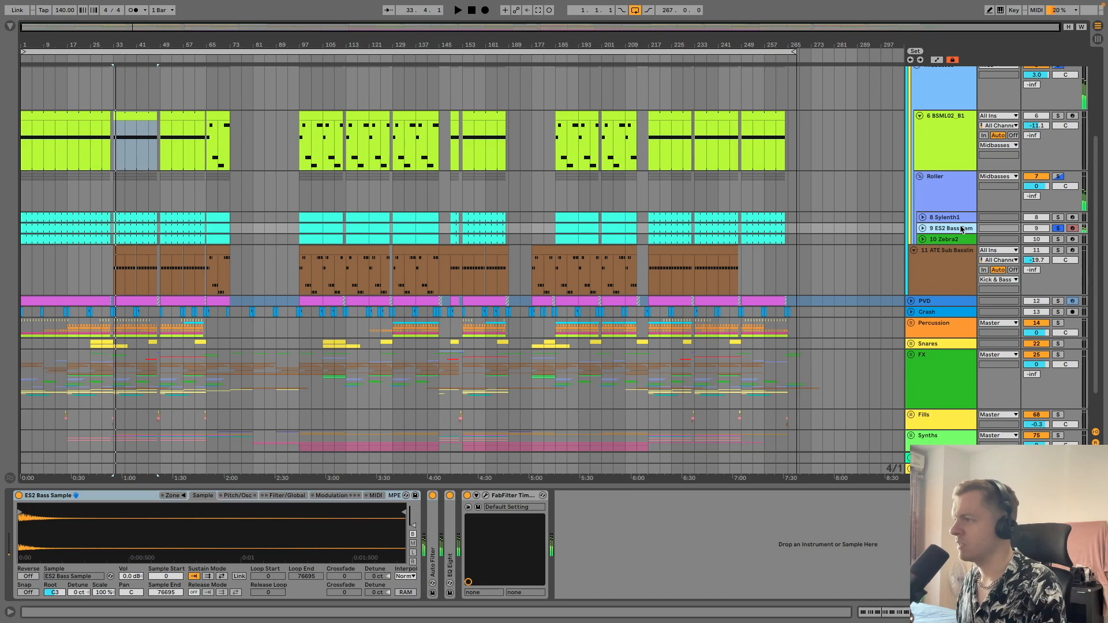
# Open the FabFilter delay plug-in's window on the ES2 Bass track and close it again
pyautogui.click(486, 496)
pyautogui.click(486, 496)
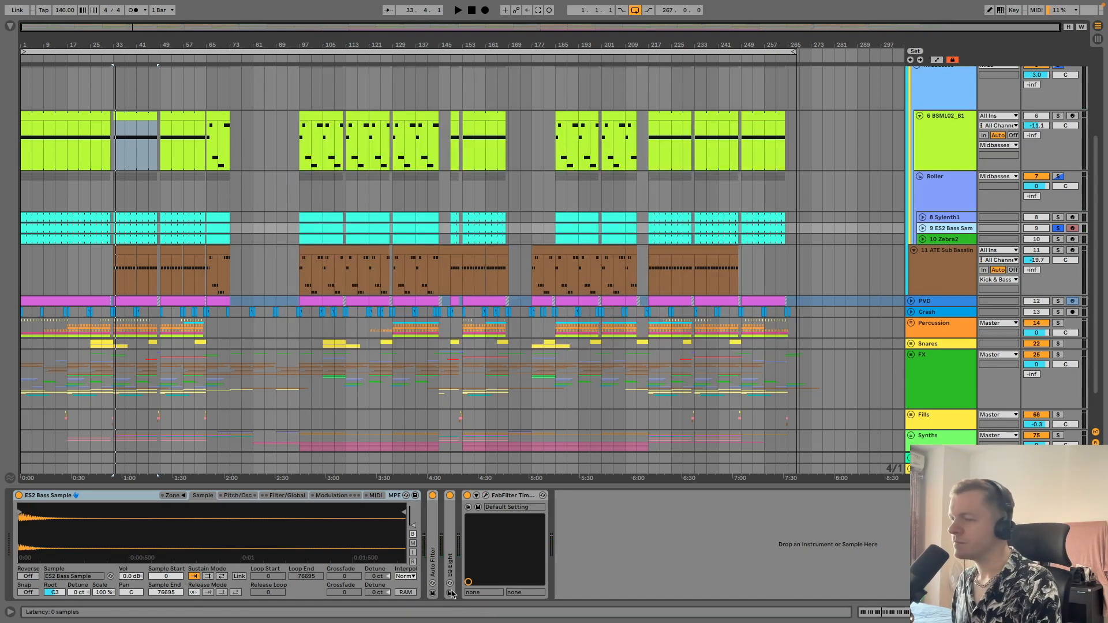
# Expand the EQ Eight and Auto Filter in the ES2 Bass track's device chain and show EQ band 1's settings
pyautogui.doubleClick(449, 570)
pyautogui.doubleClick(433, 547)
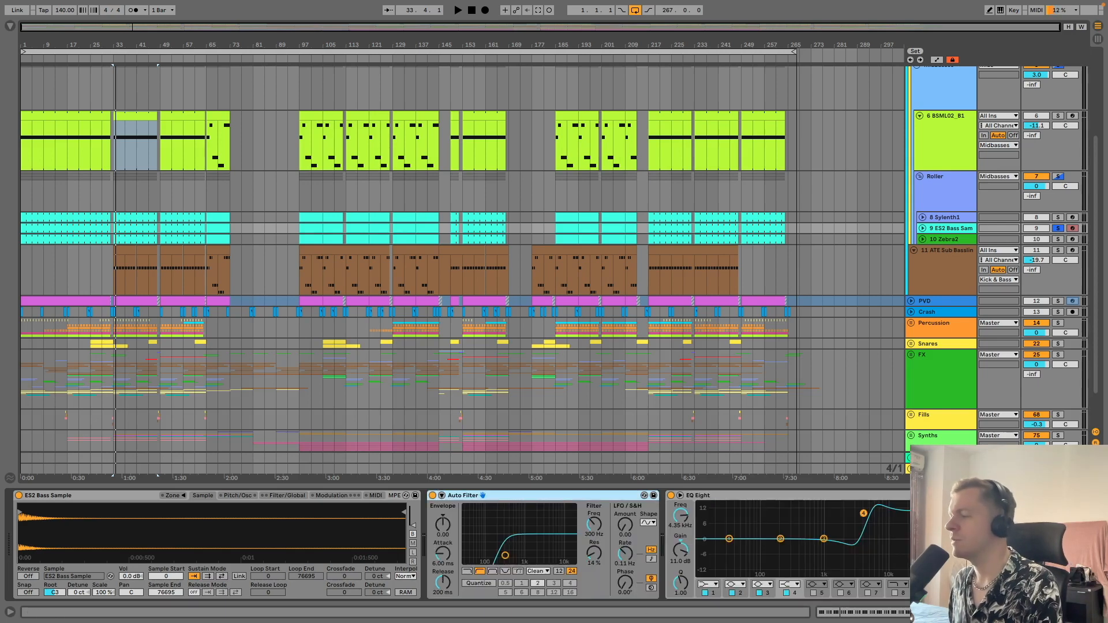
pyautogui.click(715, 596)
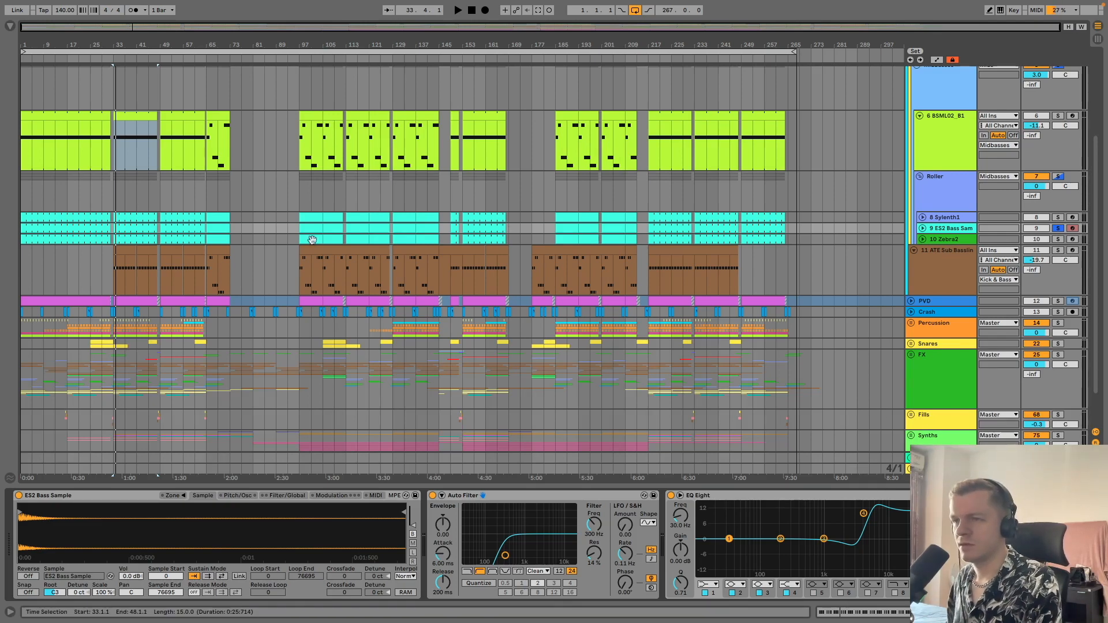
# Open the ES2 Bass track's MIDI clip at bar 33 to view its notes during playback, closing the clip and folding the track when done
pyautogui.click(923, 228)
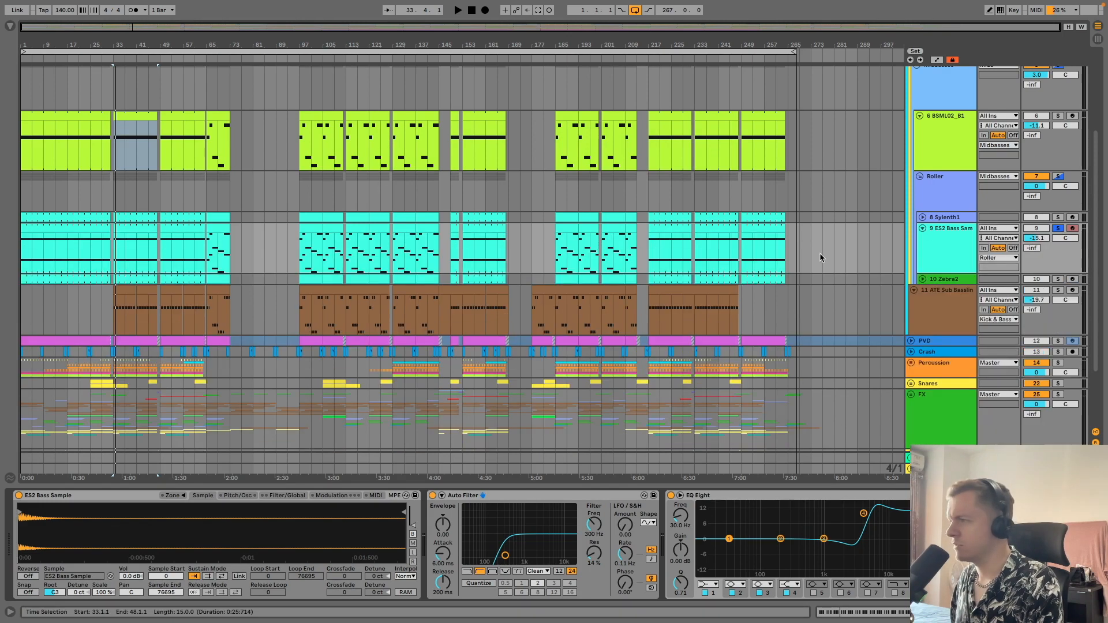
pyautogui.doubleClick(144, 237)
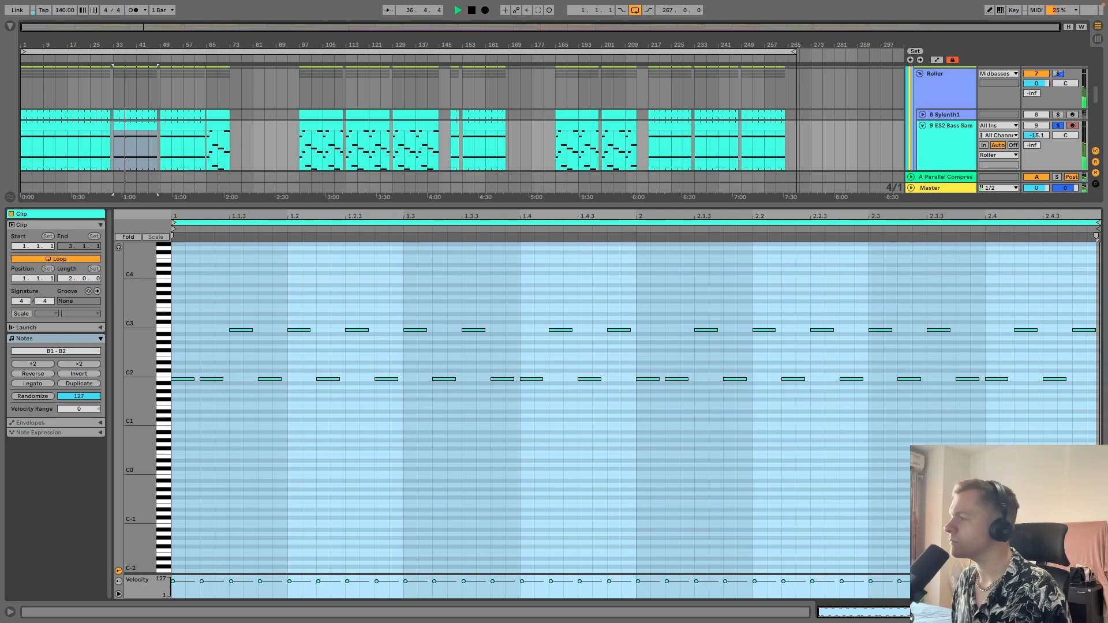
pyautogui.press('space')
pyautogui.hotkey('ctrl', 'alt', 'l')
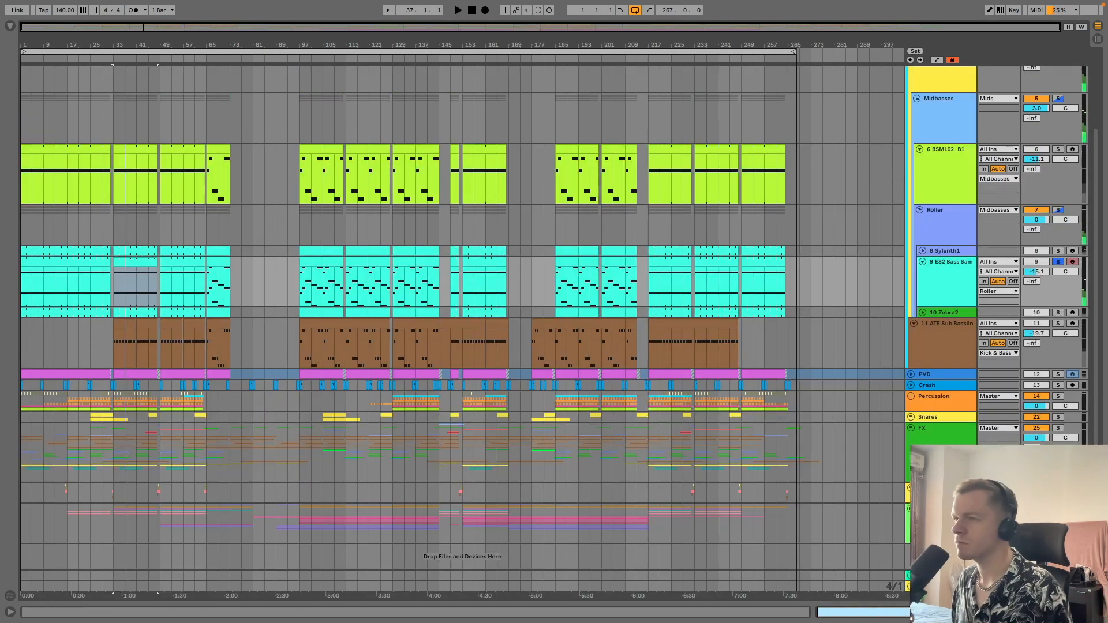
pyautogui.click(947, 284)
pyautogui.click(922, 262)
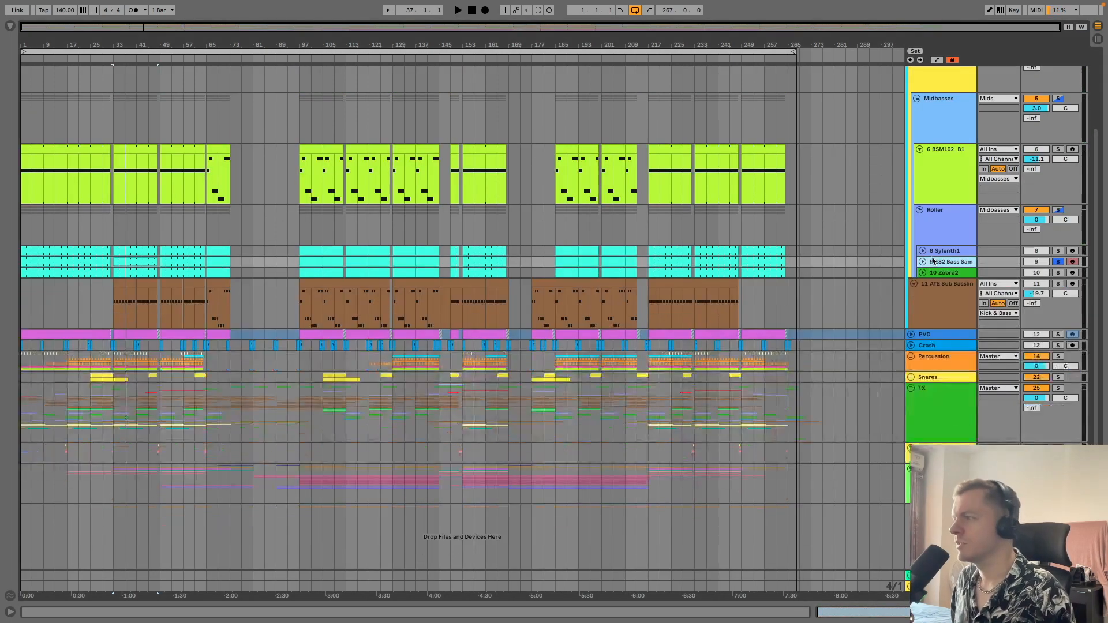
# Solo the Sylenth1 track in the Roller group and play it from bar 33
pyautogui.click(1058, 250)
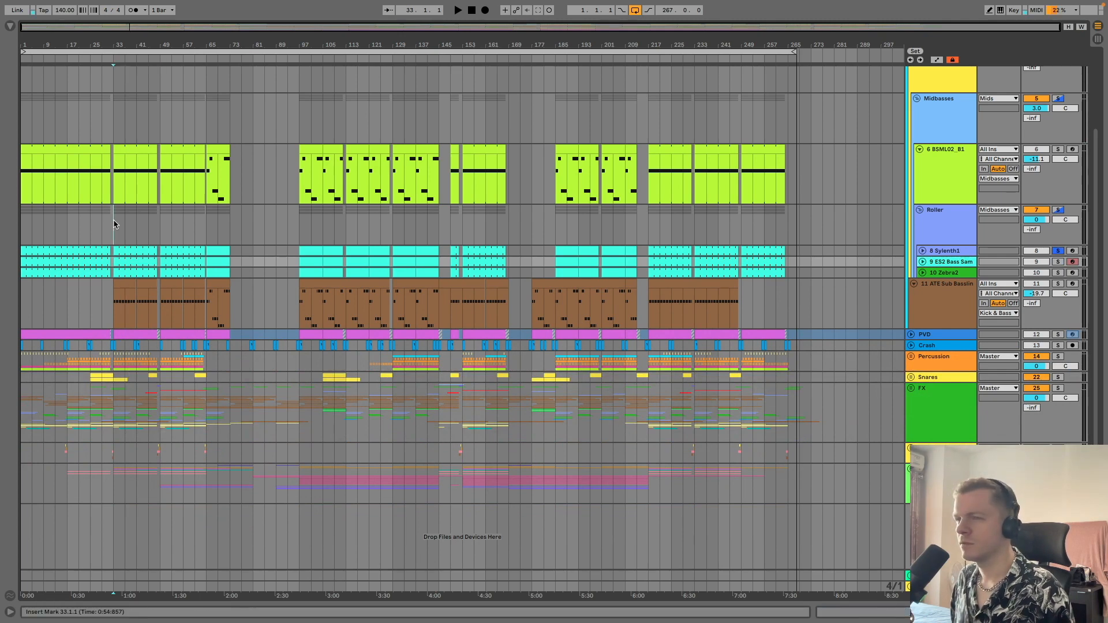
pyautogui.click(114, 222)
pyautogui.press('space')
pyautogui.press('space')
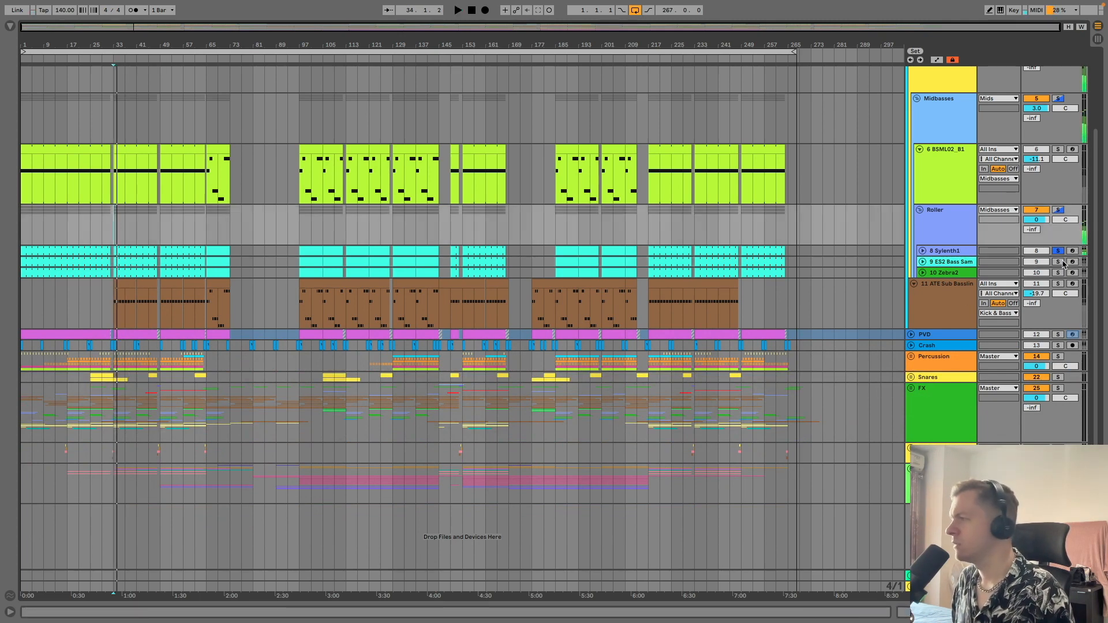
# Solo the ES2 Bass track together with Sylenth1 and play the two layers
pyautogui.click(1060, 262)
pyautogui.press('space')
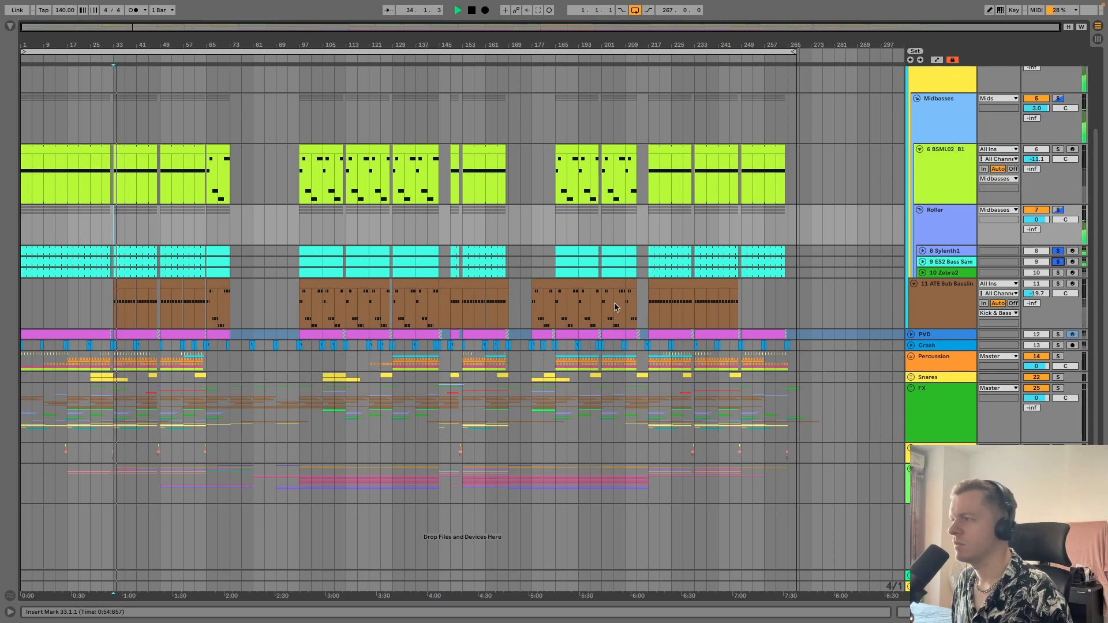
pyautogui.press('space')
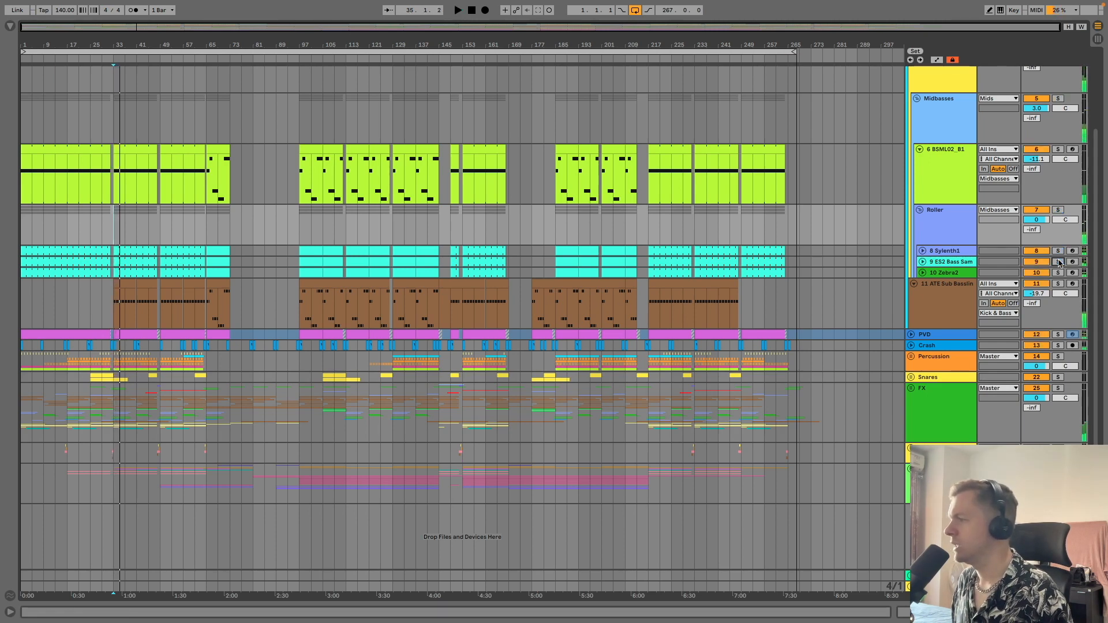
# Solo the Zebra2 track, start playback and show its device chain
pyautogui.click(1059, 273)
pyautogui.press('space')
pyautogui.doubleClick(938, 273)
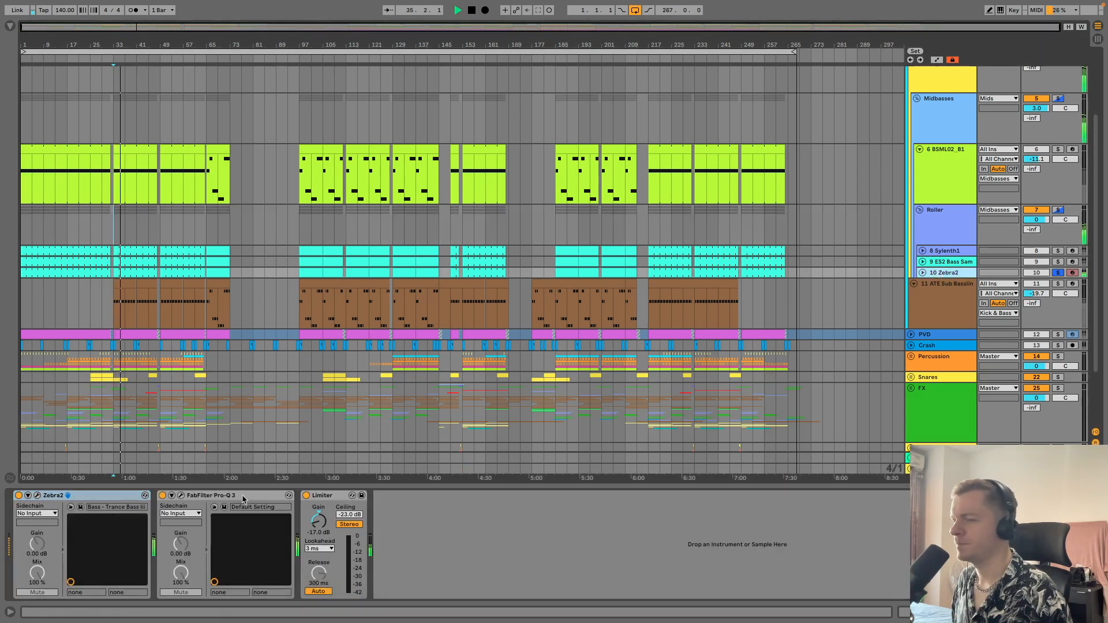
# Open the Zebra2 track's FabFilter Pro-Q 3 during playback, inspect its low-cut and high-frequency bands, and close it
pyautogui.click(180, 496)
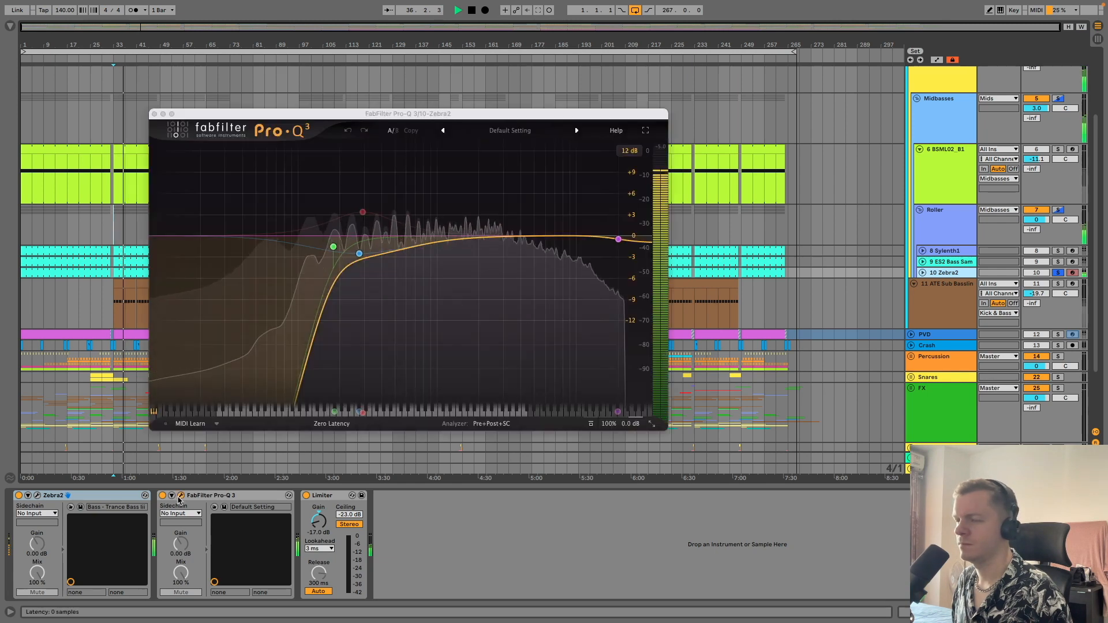
pyautogui.press('space')
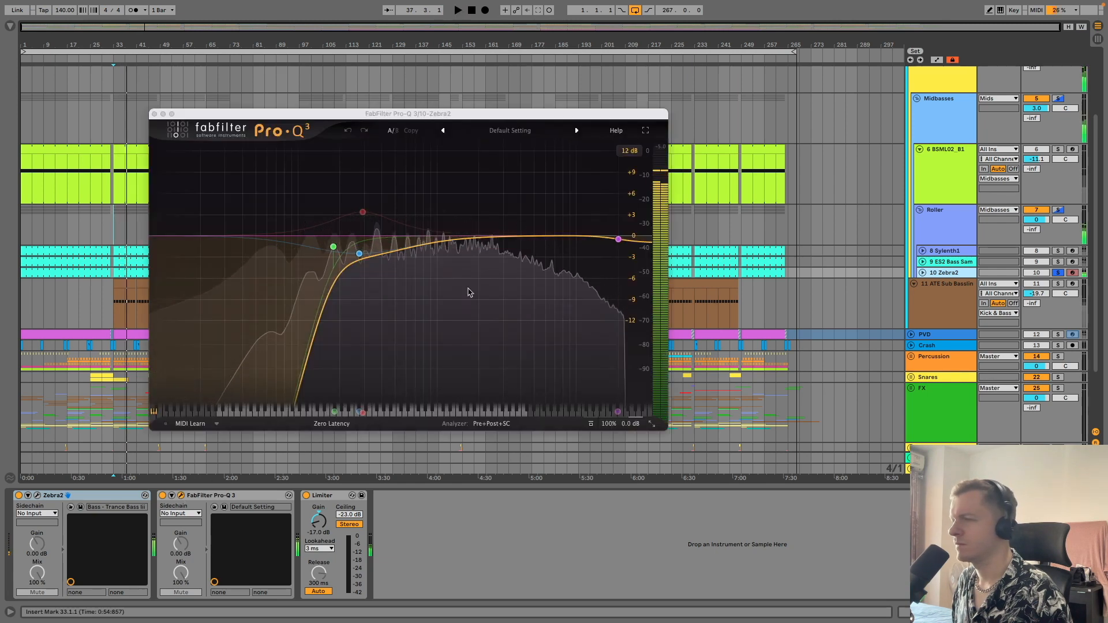
pyautogui.moveTo(336, 254)
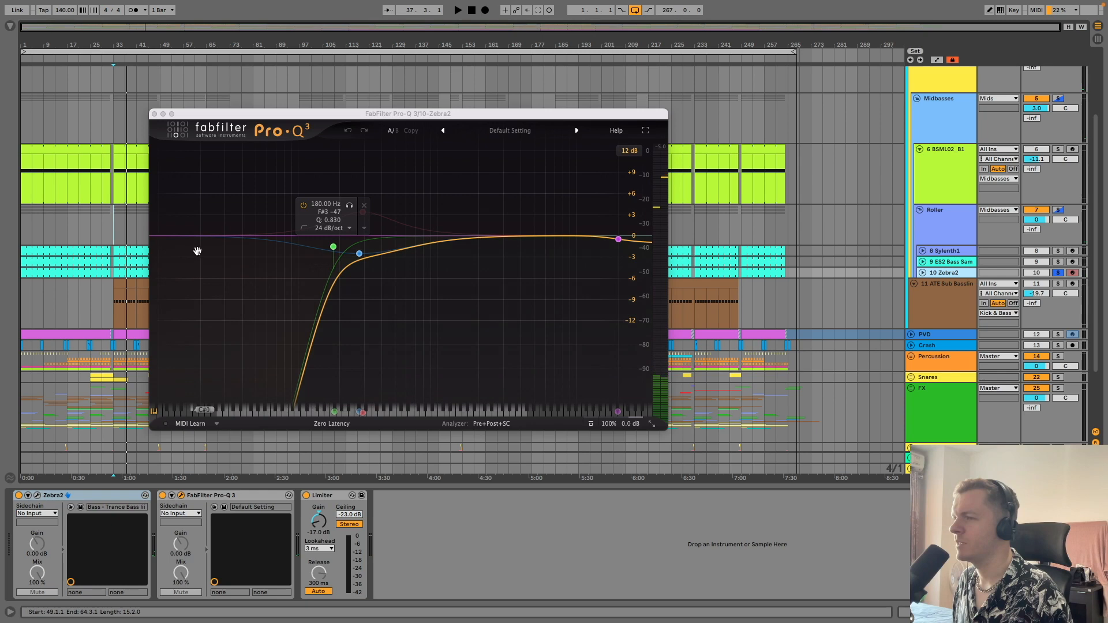
pyautogui.moveTo(628, 241)
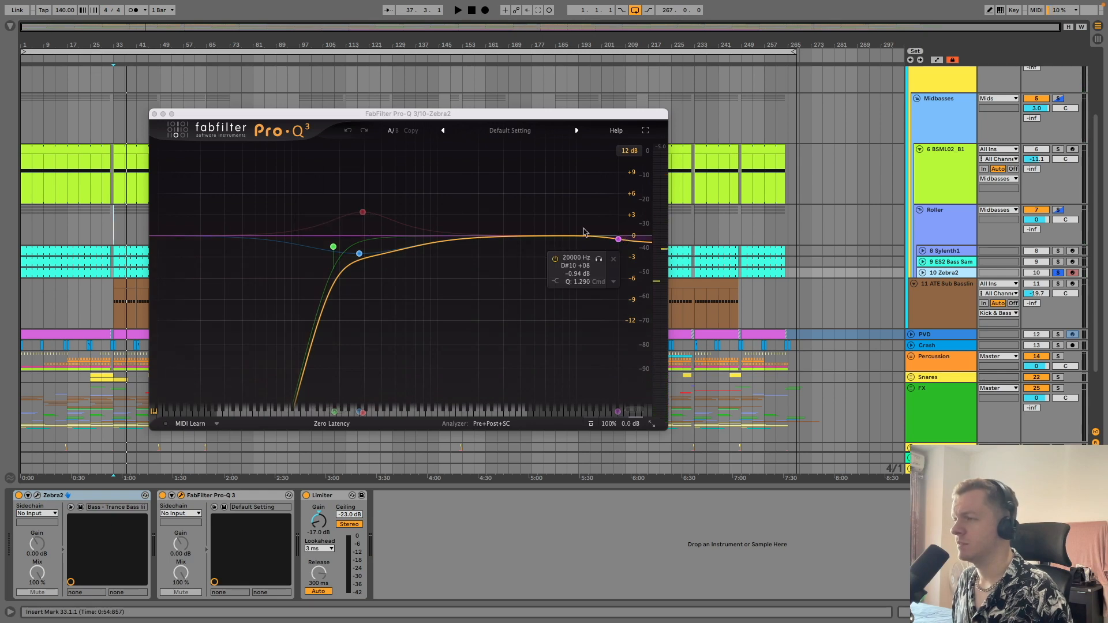
pyautogui.click(154, 113)
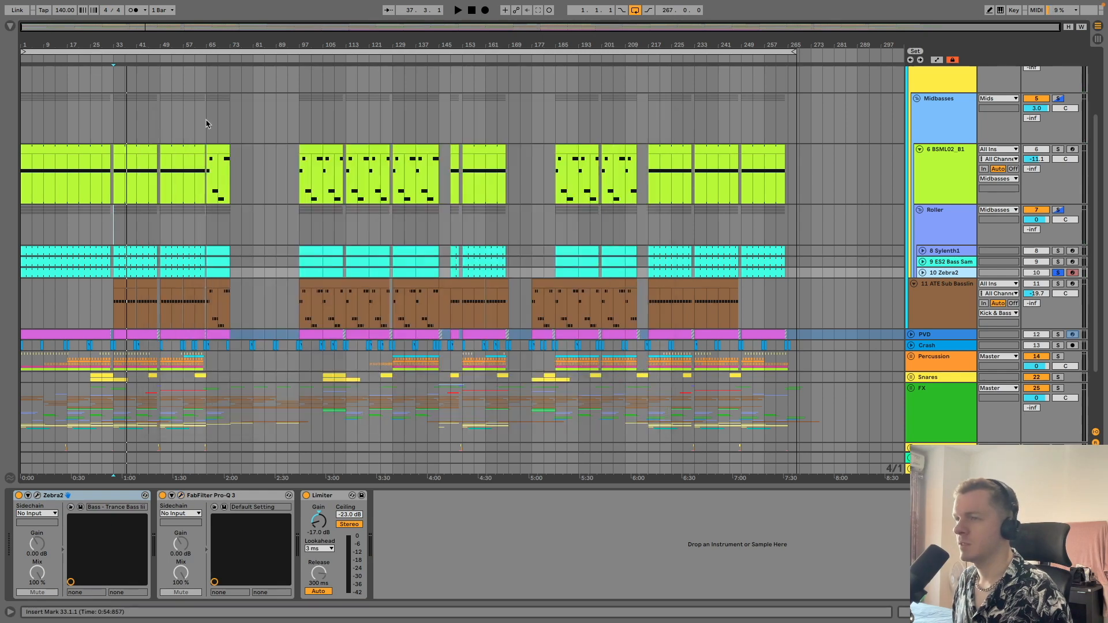
# Switch the solo from Zebra2 to the Roller group and inspect the boost in the group's FabFilter Pro-Q 3
pyautogui.click(1059, 270)
pyautogui.click(951, 228)
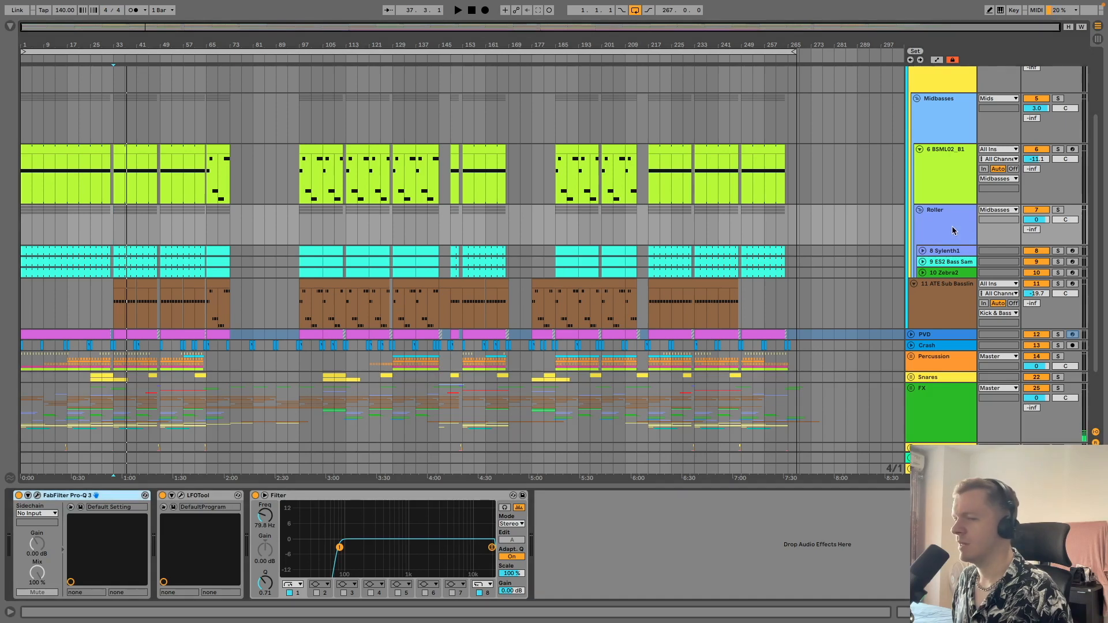
pyautogui.click(1060, 210)
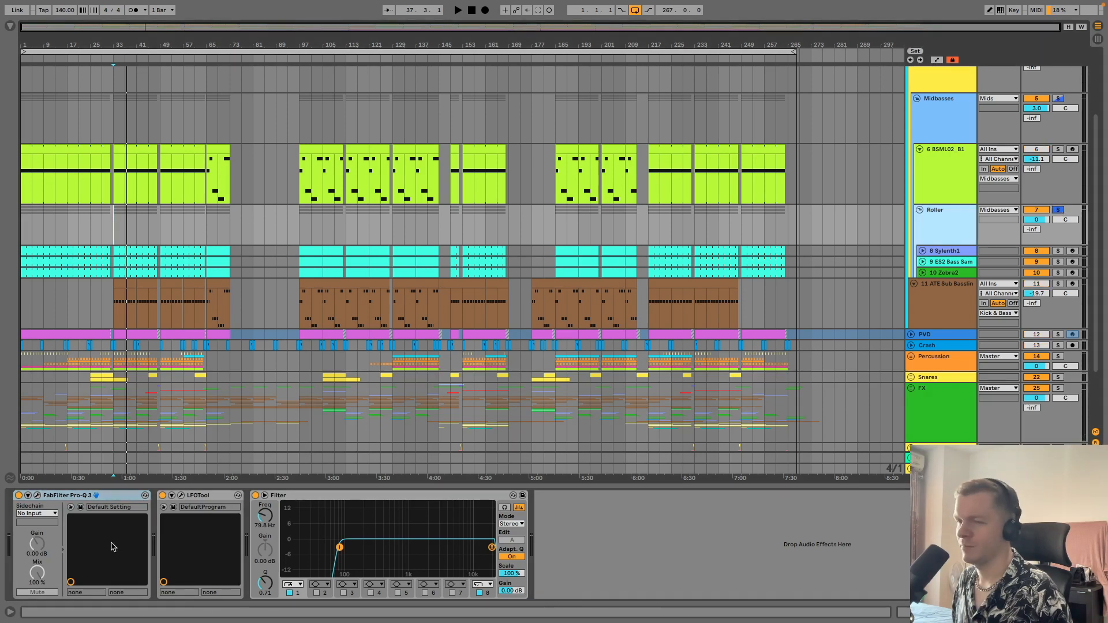
pyautogui.click(38, 495)
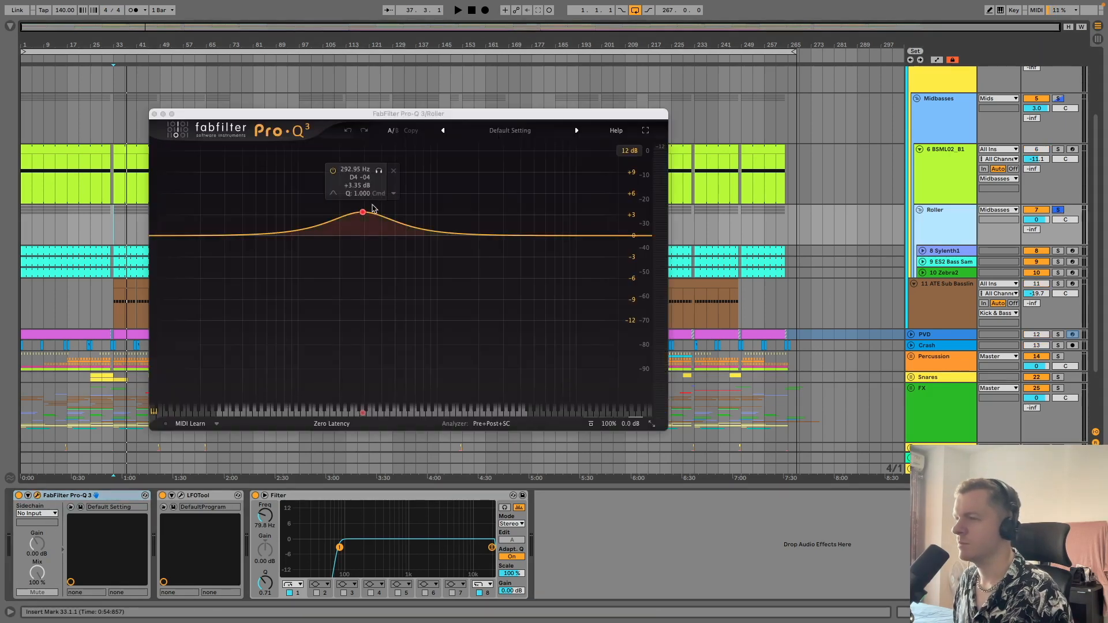
pyautogui.click(155, 115)
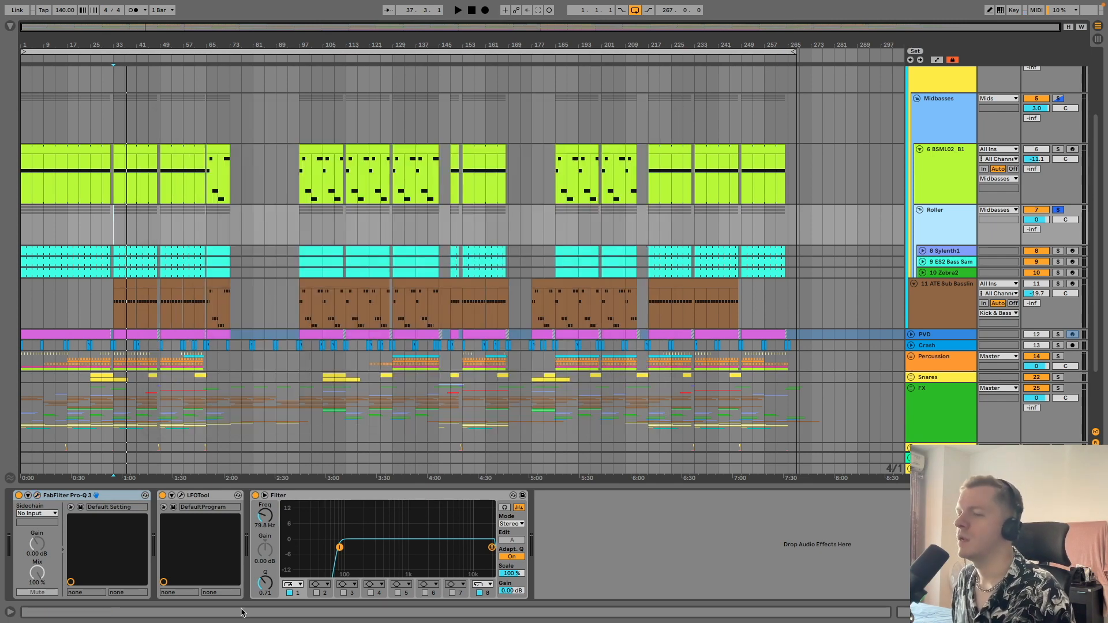
# View the volume-ducking curve in the Roller group's LFOTool and select the Filter device after it
pyautogui.click(181, 495)
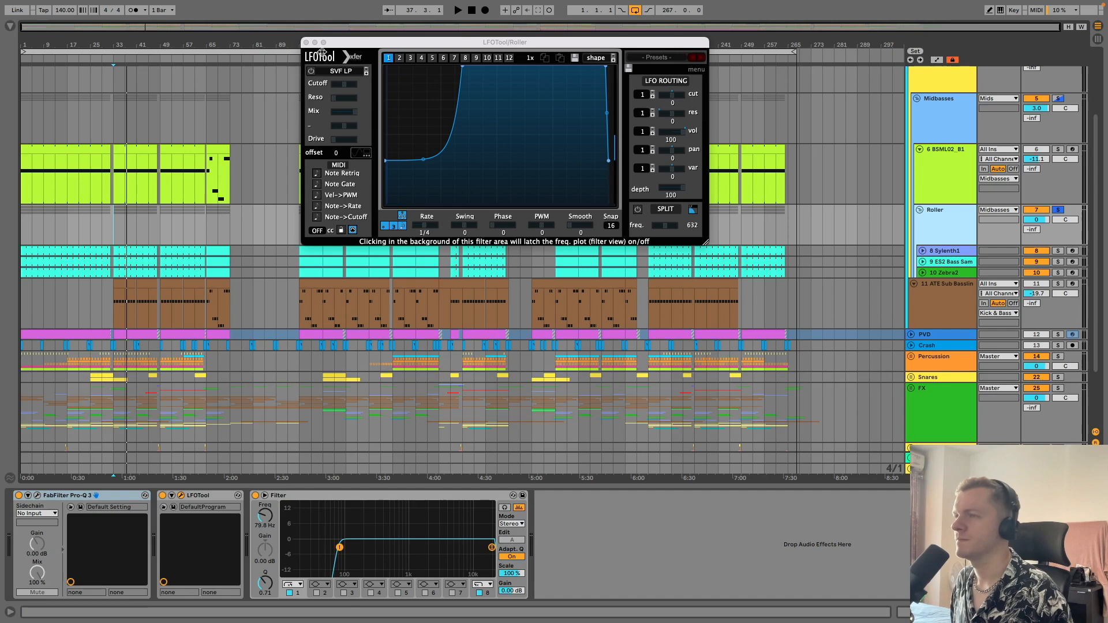
pyautogui.click(307, 44)
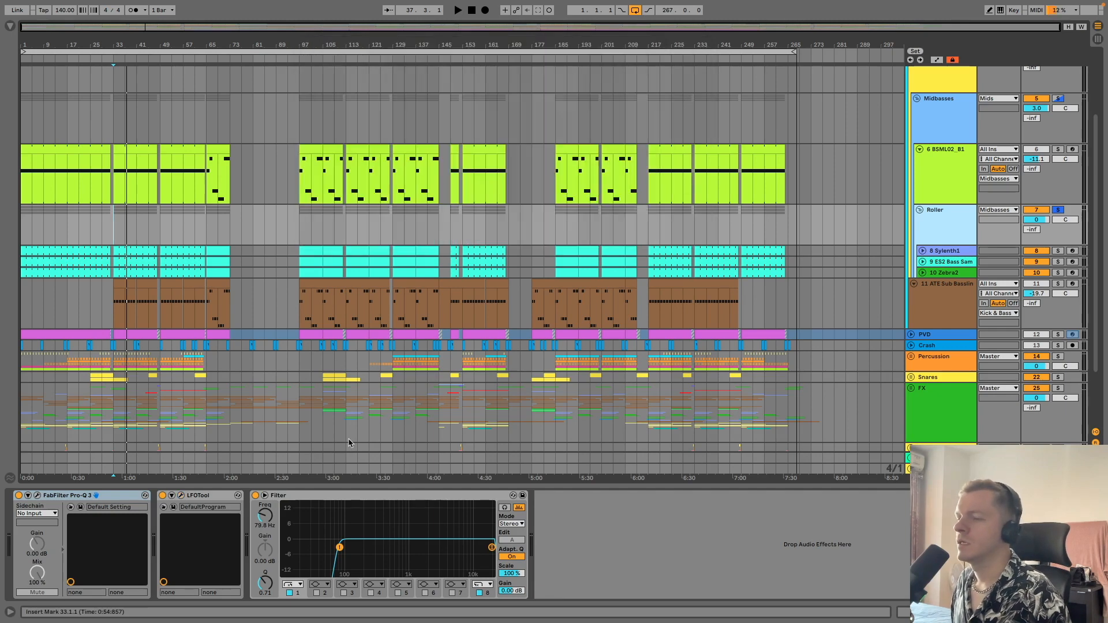
pyautogui.click(304, 497)
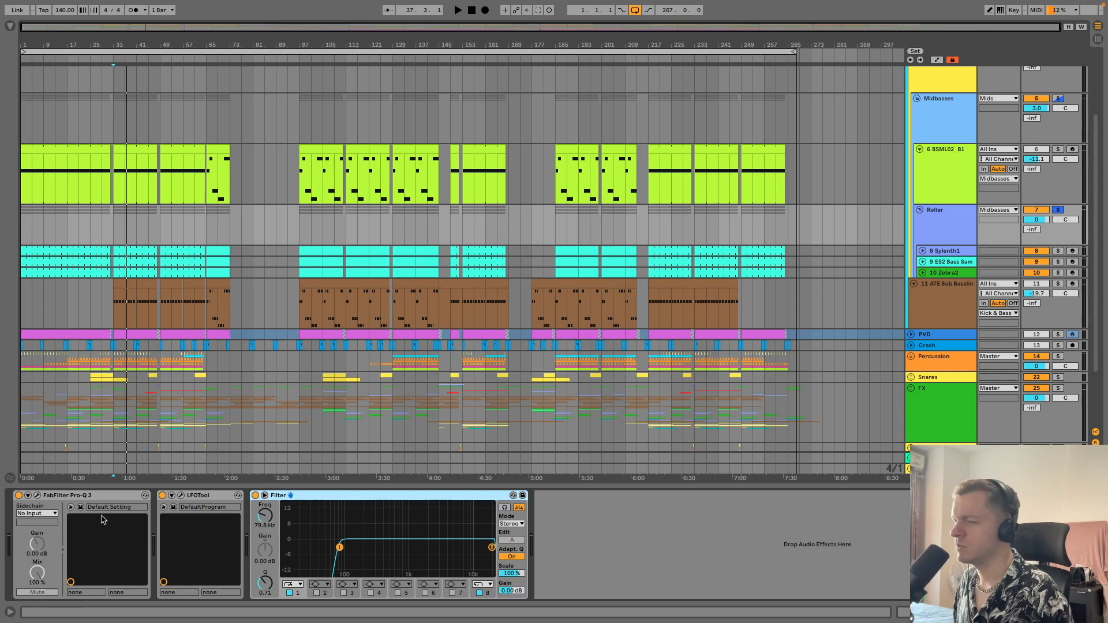
# Look again at the Roller group's Pro-Q 3 curve and at the ES2 Bass track's device chain
pyautogui.click(44, 495)
pyautogui.click(37, 496)
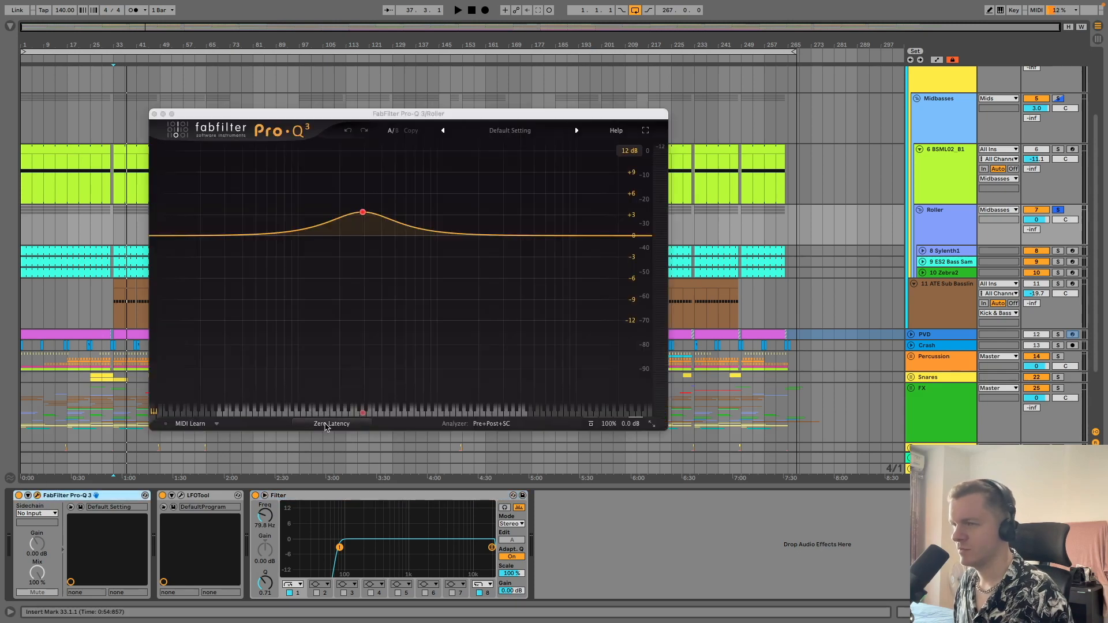
pyautogui.click(950, 261)
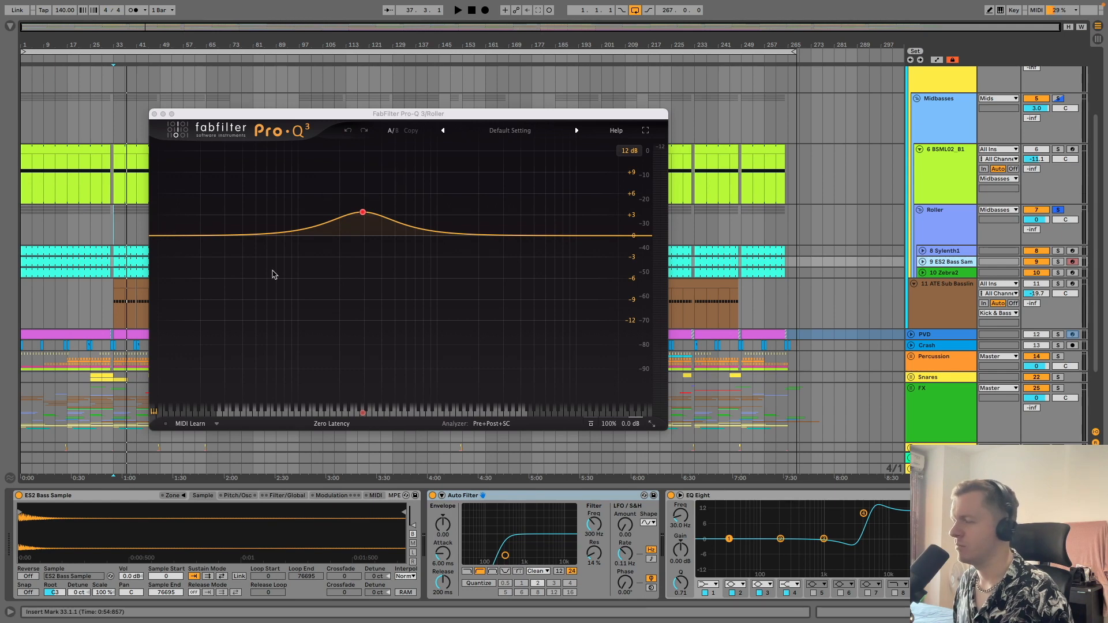
pyautogui.click(154, 114)
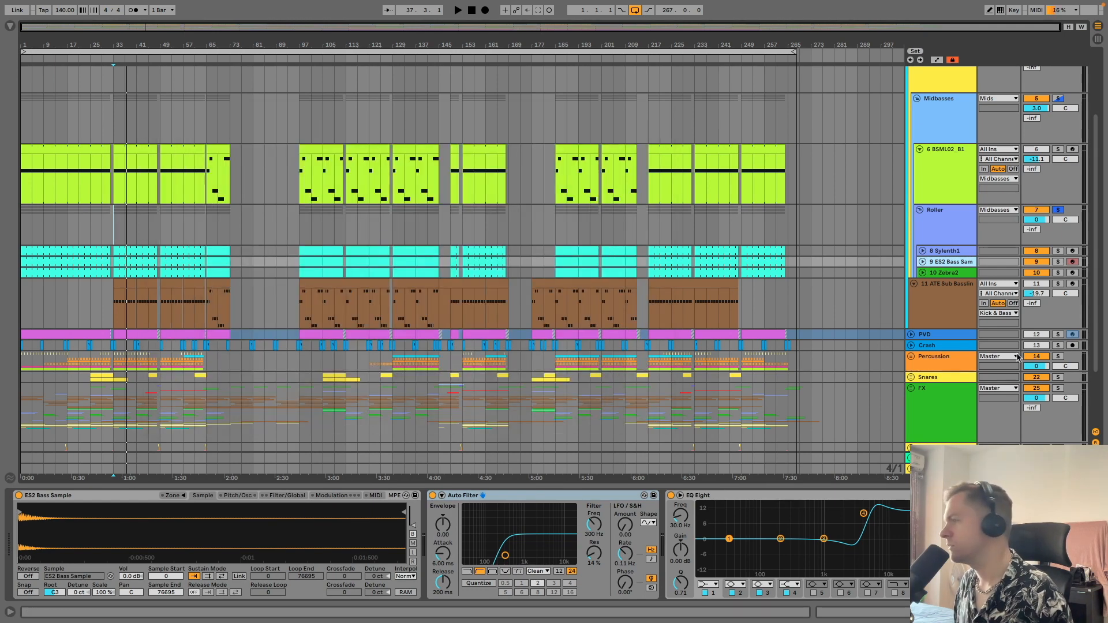
# Unsolo the Roller group and fold the Roller group, the BSML02_B1 track and the Midbasses group
pyautogui.click(963, 220)
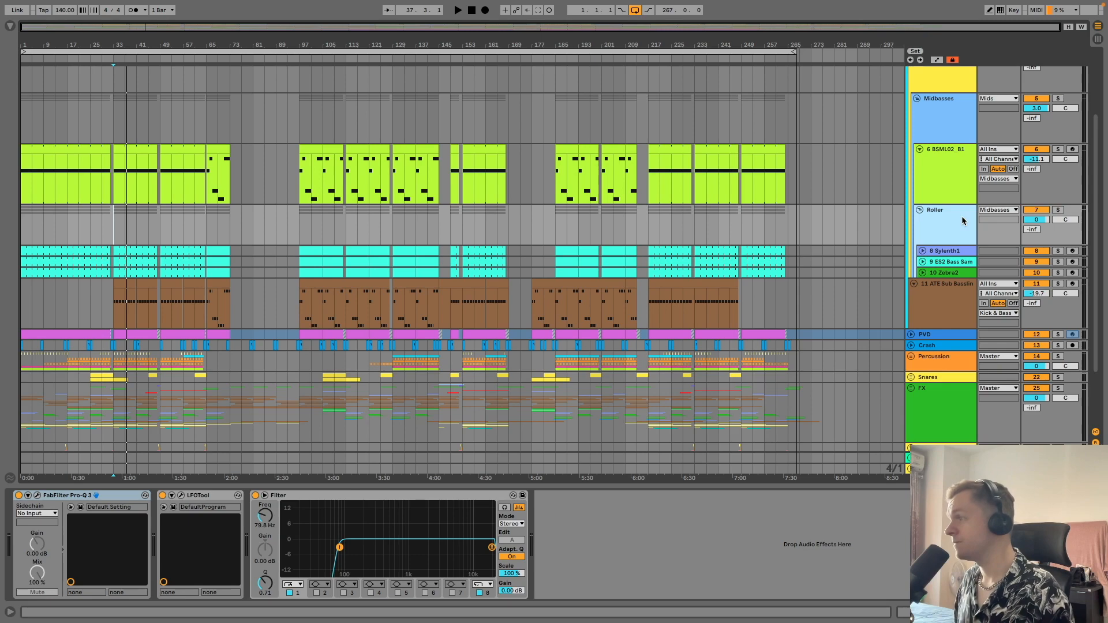
pyautogui.click(920, 210)
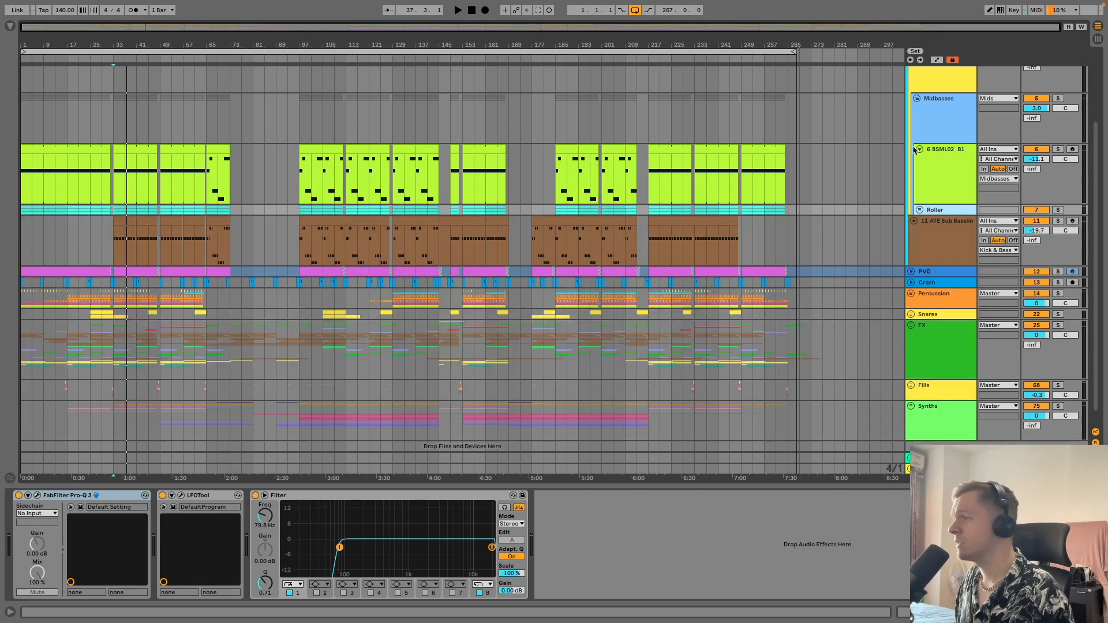
pyautogui.click(920, 148)
pyautogui.click(938, 164)
pyautogui.scroll(3, 931, 110)
pyautogui.click(931, 111)
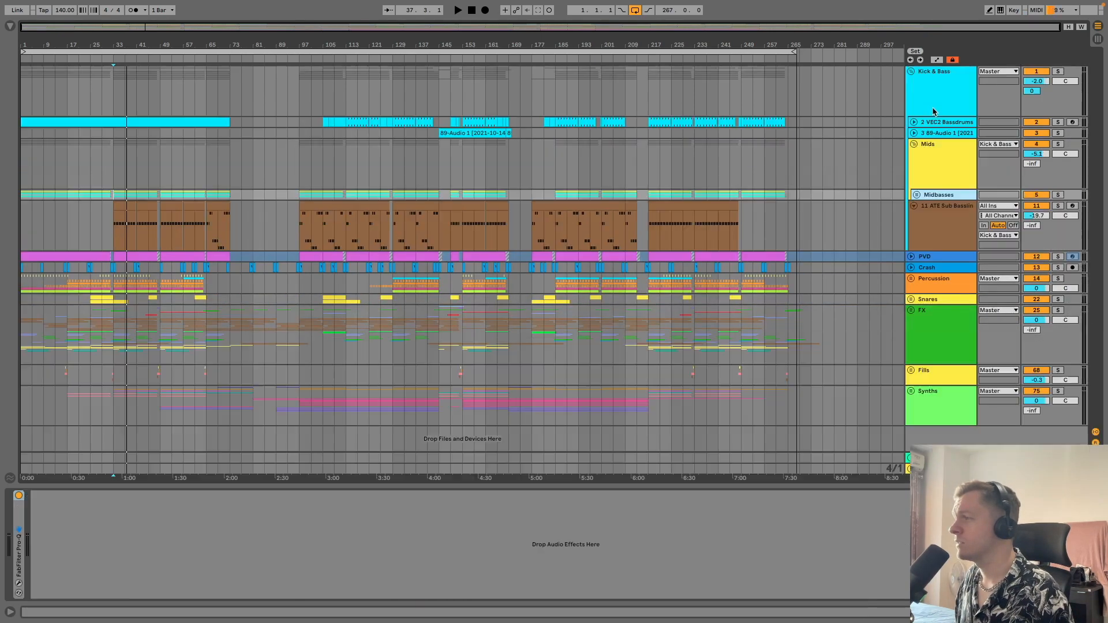
# Select the Midbasses group and view its FabFilter Pro-Q curve, closing the plug-in window again
pyautogui.click(947, 196)
pyautogui.click(947, 197)
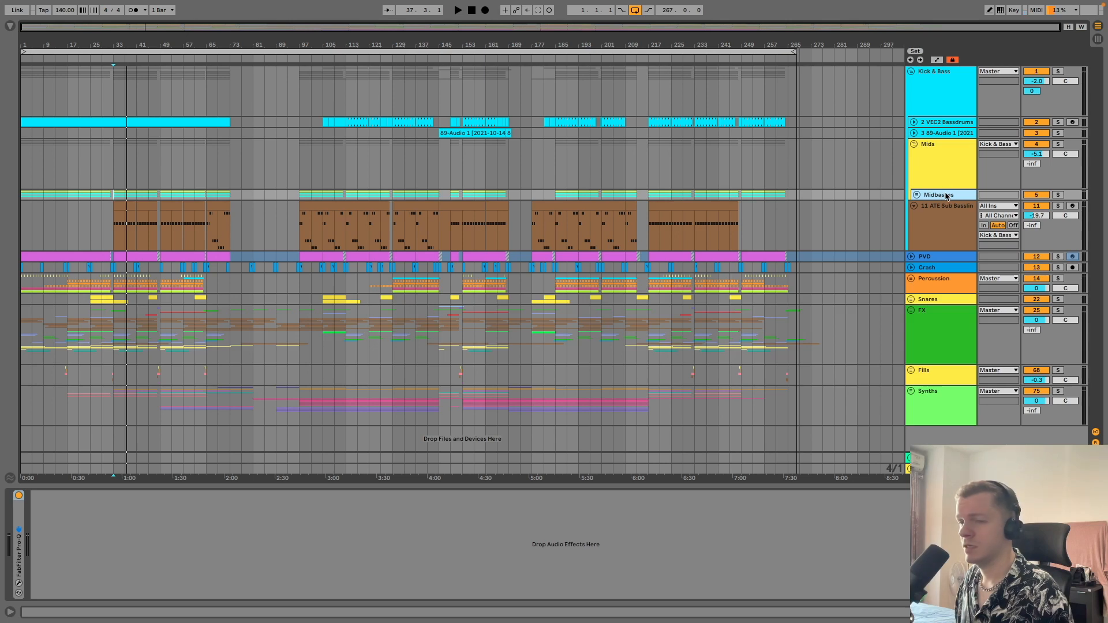
pyautogui.click(18, 584)
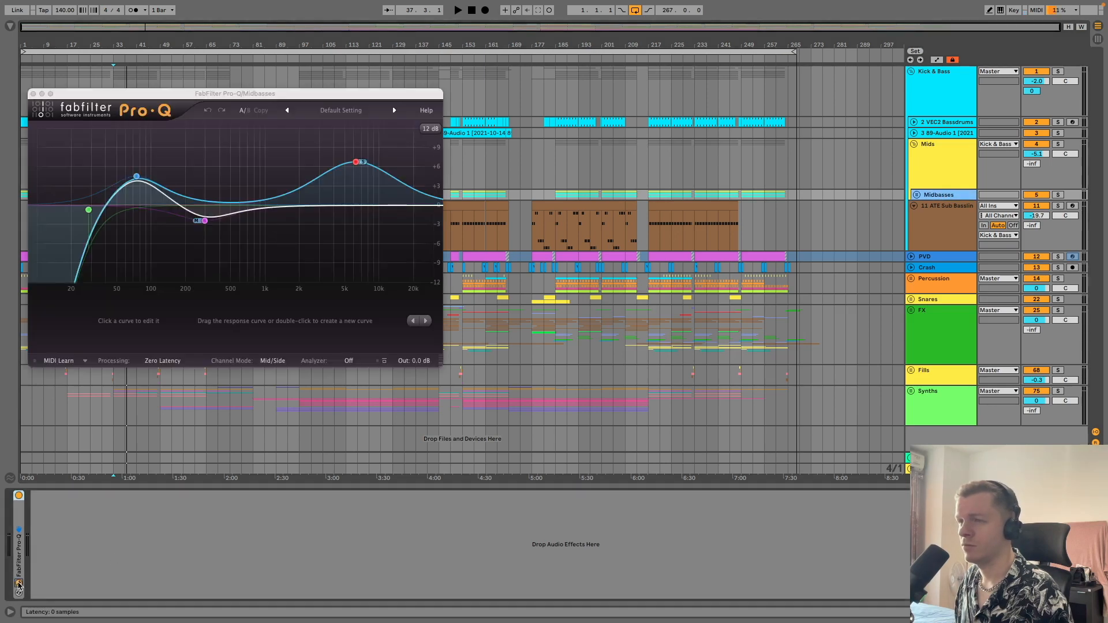
pyautogui.click(19, 584)
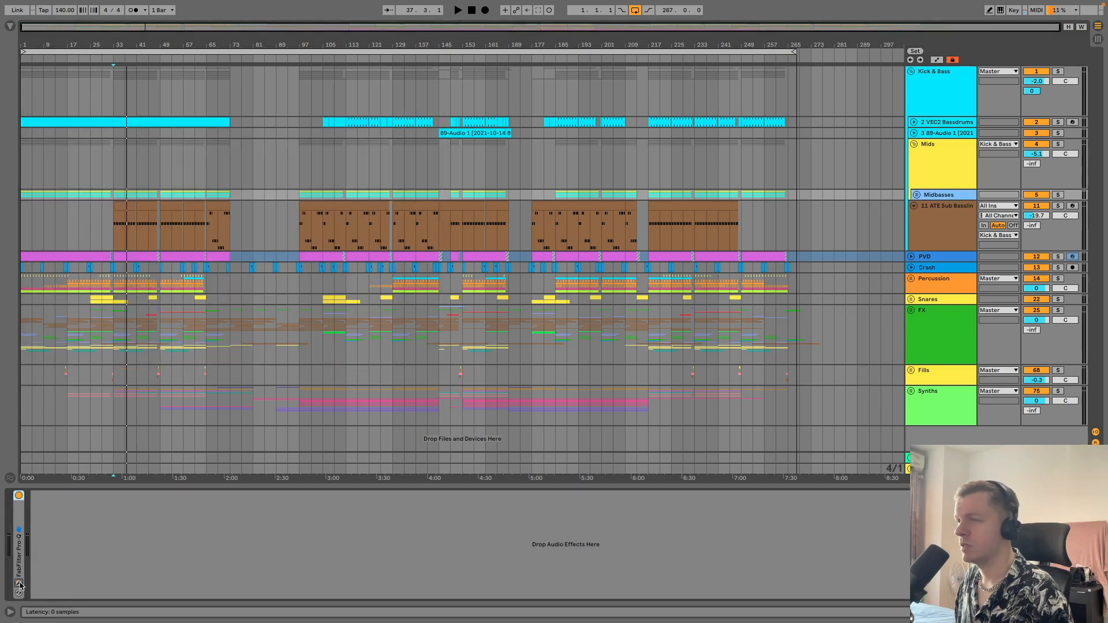
# Solo the Midbasses group, play it from bar 33 and show the Mids group's device chain
pyautogui.click(1059, 195)
pyautogui.press('space')
pyautogui.click(116, 169)
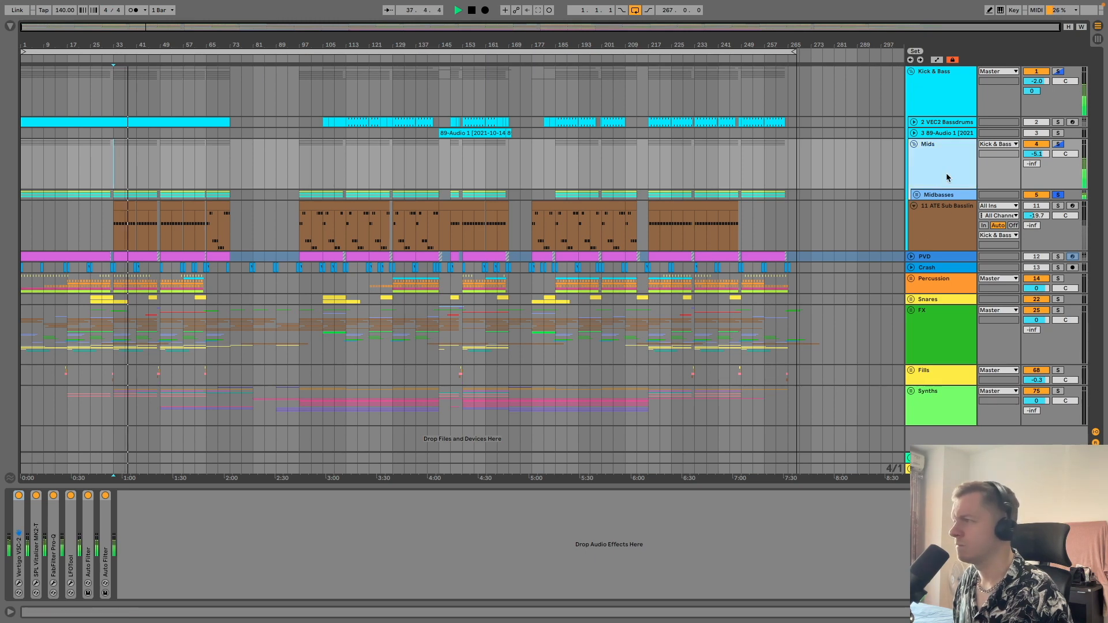
pyautogui.press('space')
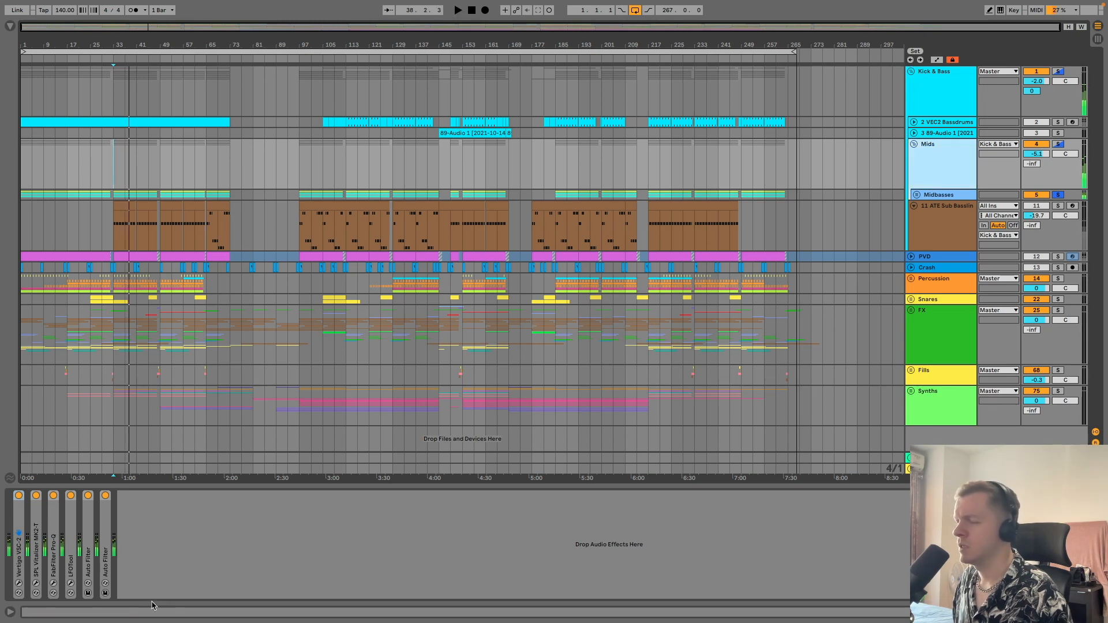
# Open the Vertigo VSC-2 compressor on the Mids group and play from bar 33 to watch its meters
pyautogui.click(18, 584)
pyautogui.press('space')
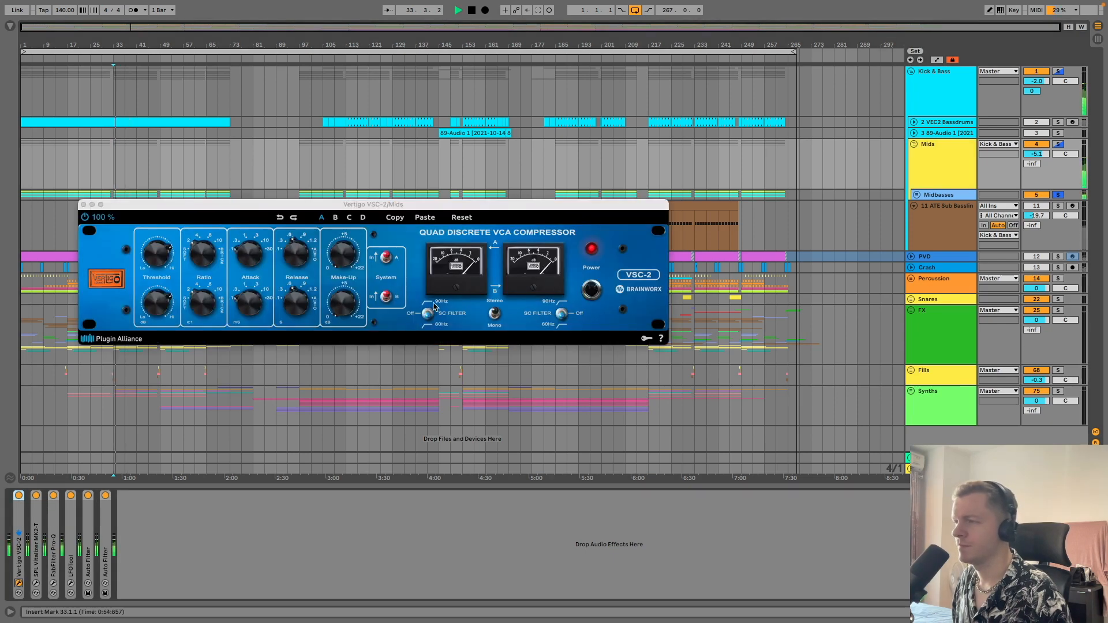
# Close the Vertigo VSC-2 compressor and view the SPL Vitalizer MK2-T settings on the Mids group, closing that window again
pyautogui.click(83, 205)
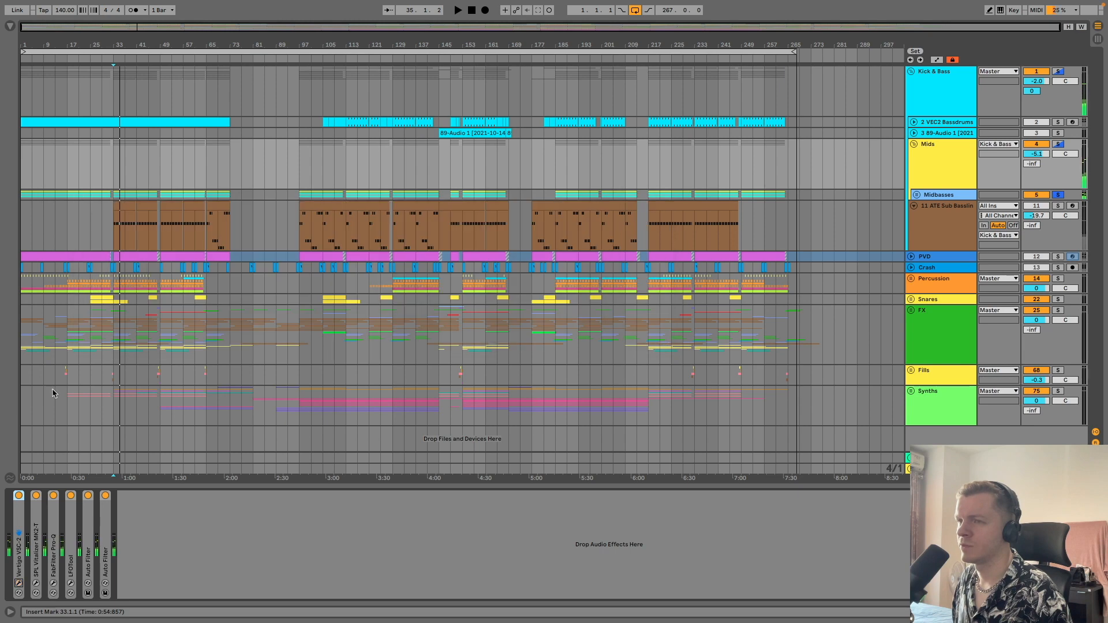
pyautogui.click(36, 584)
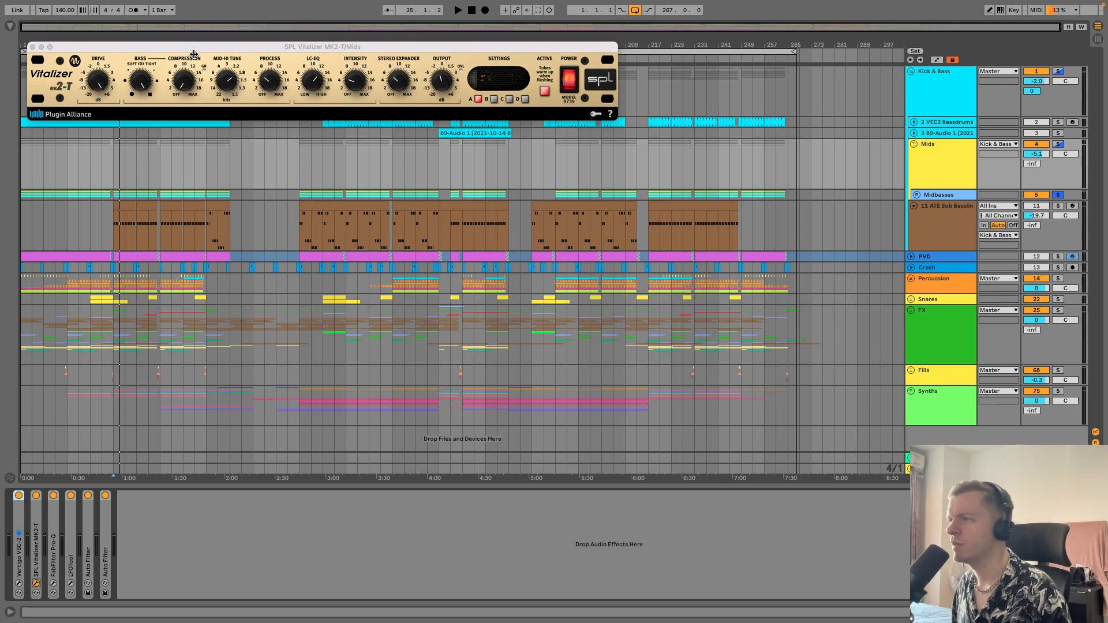
pyautogui.click(32, 47)
# Examine the FabFilter Pro-Q curve on the Mids group, including its low cut and low-mid boost, and close the plug-in window
pyautogui.click(923, 187)
pyautogui.click(53, 584)
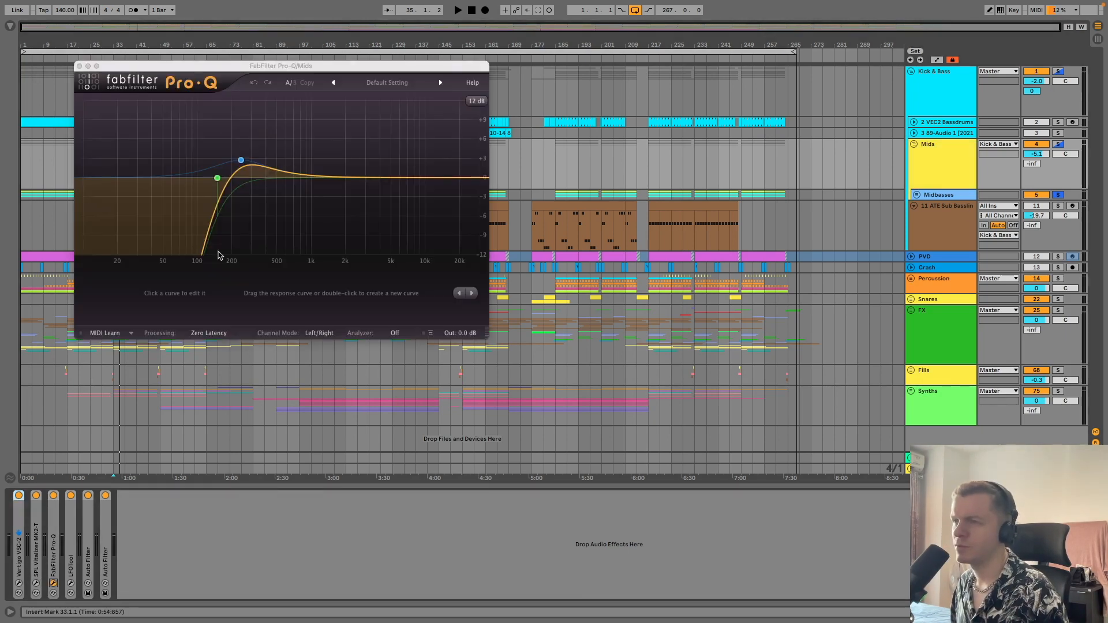
pyautogui.click(53, 584)
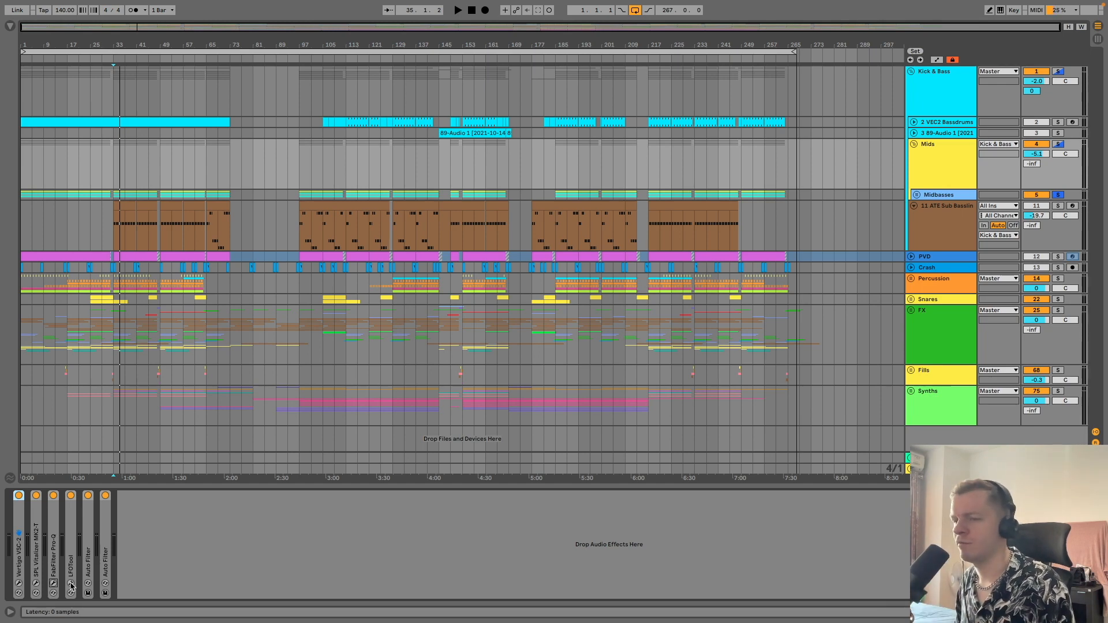
pyautogui.click(53, 584)
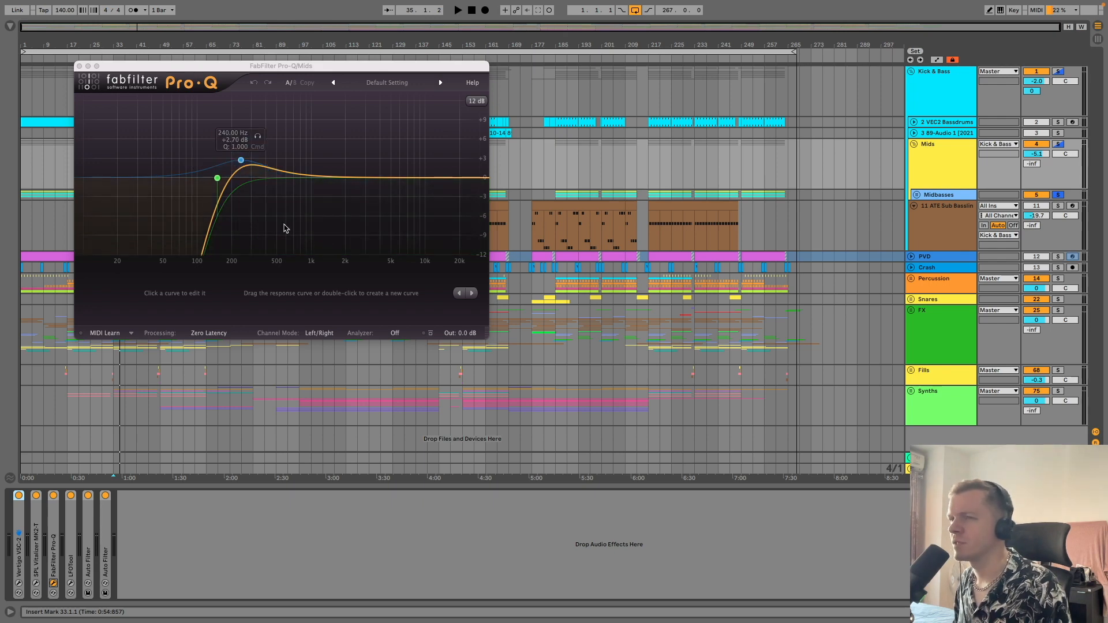
pyautogui.click(80, 66)
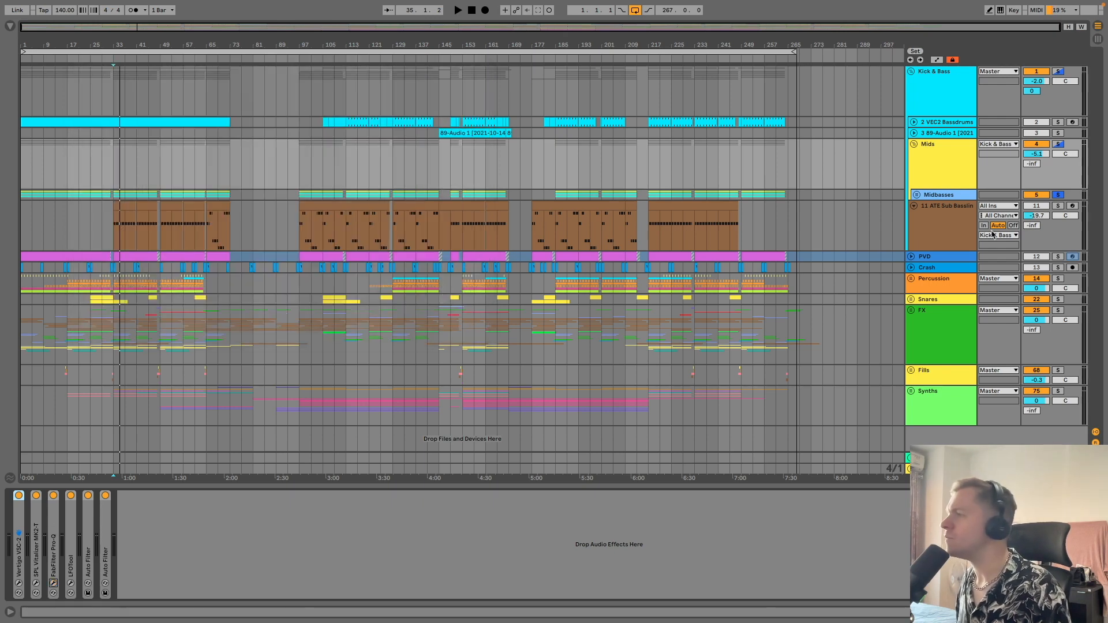
# Select the Mids group and check its LFOTool plug-in, closing the window again
pyautogui.click(947, 165)
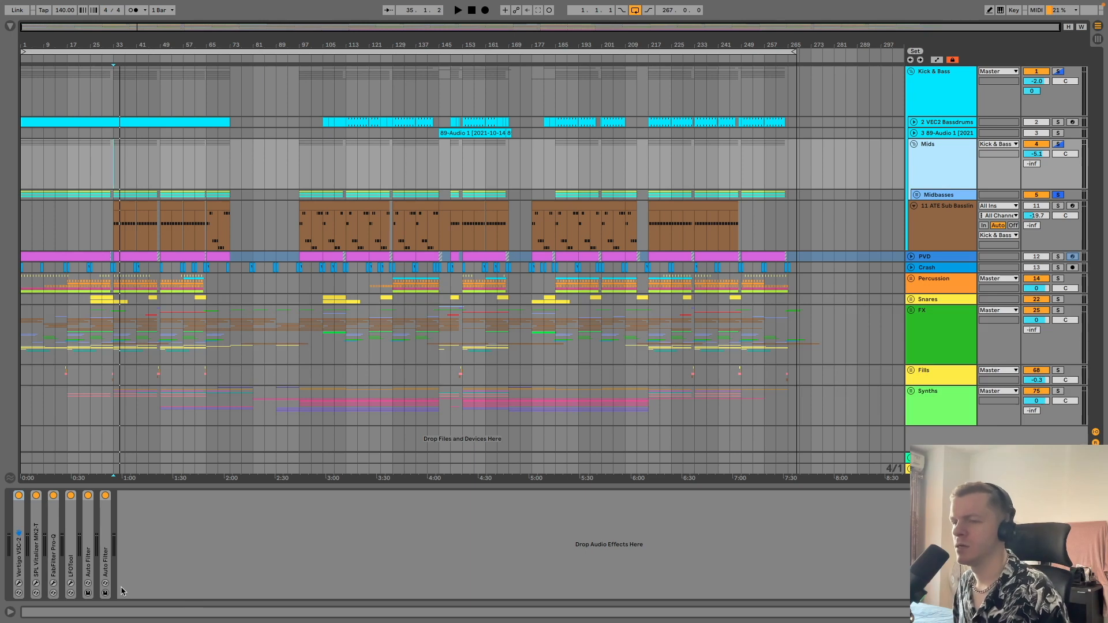
pyautogui.click(71, 584)
pyautogui.click(71, 583)
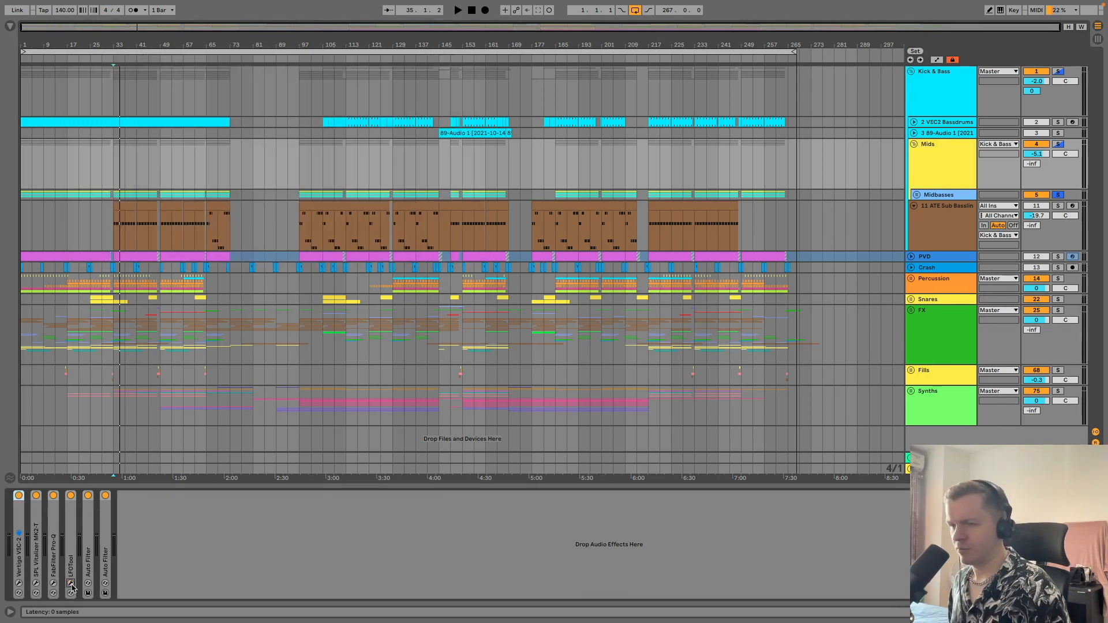
# Unfold the first Auto Filter on the Mids group and view the filters' frequency automation in the arrangement, hiding the automation again
pyautogui.click(88, 583)
pyautogui.click(88, 584)
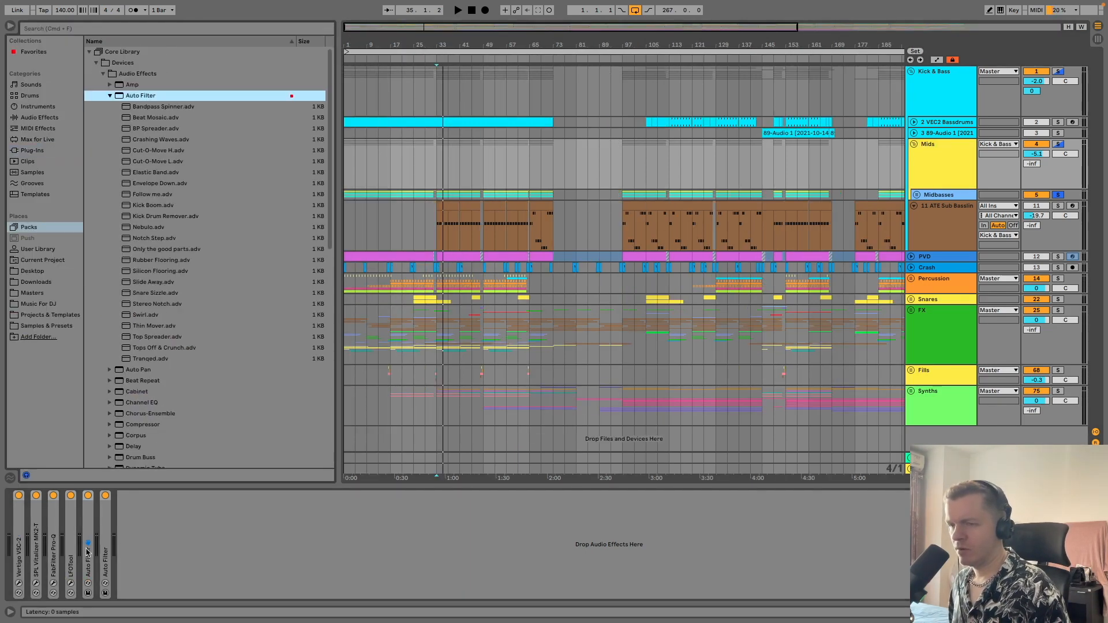
pyautogui.click(10, 26)
pyautogui.doubleClick(92, 562)
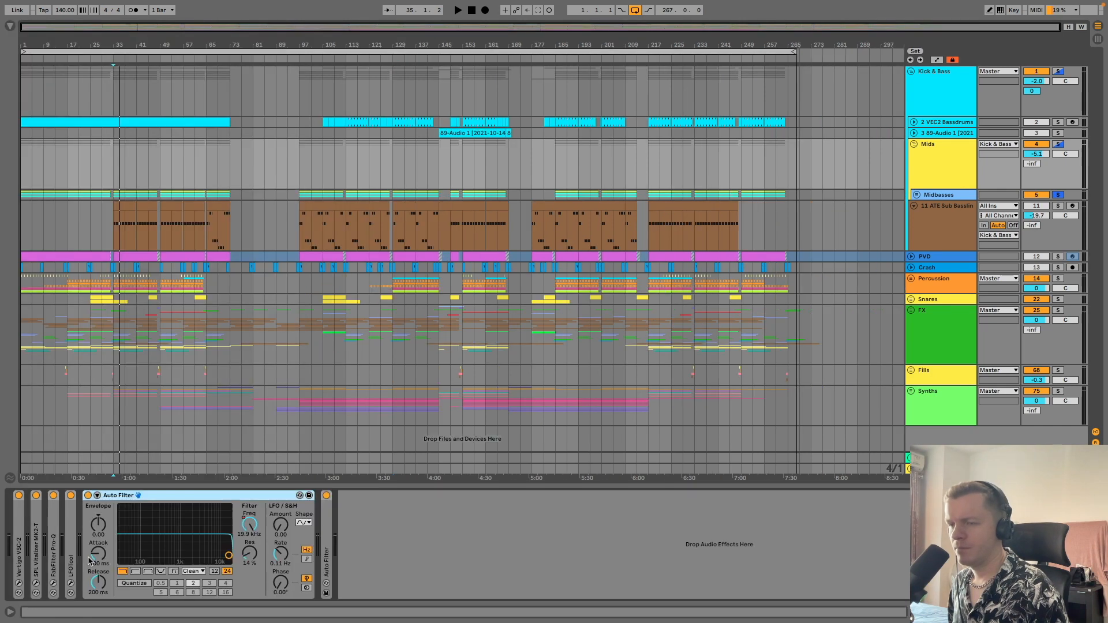
pyautogui.press('a')
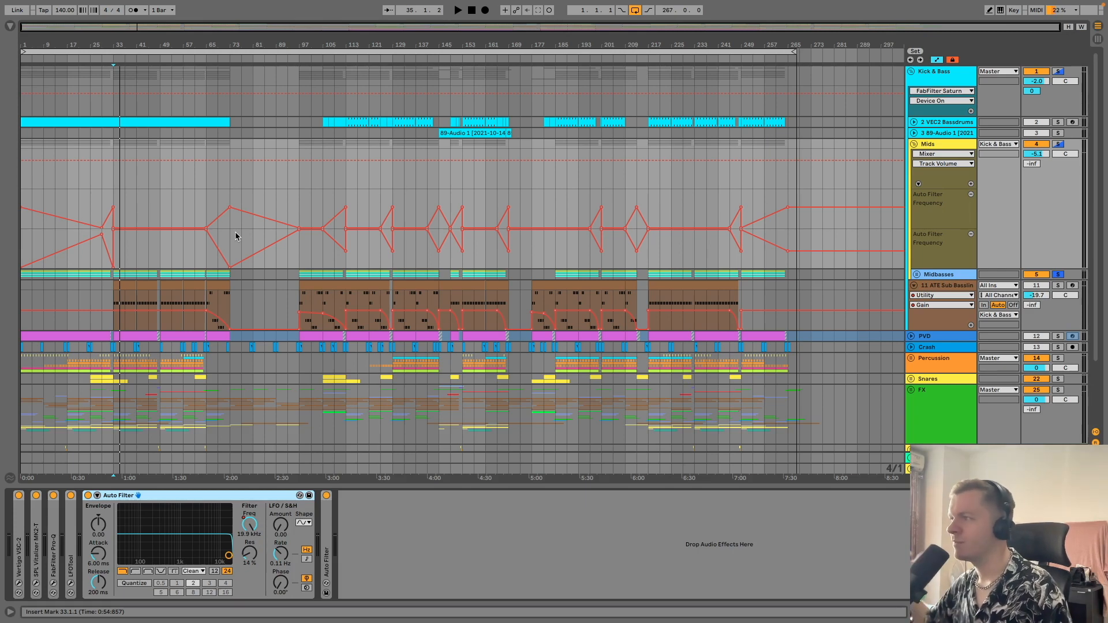
pyautogui.press('a')
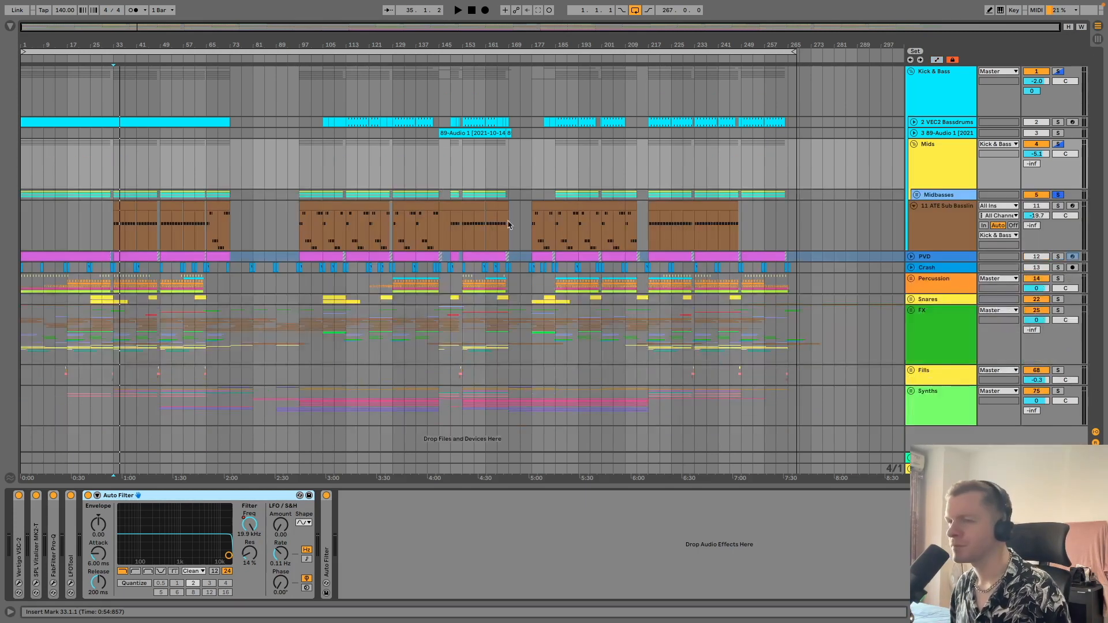
# Unsolo the Midbasses group and fold the Mids group, and show the ATE Sub Bassline track's device chain
pyautogui.click(1056, 195)
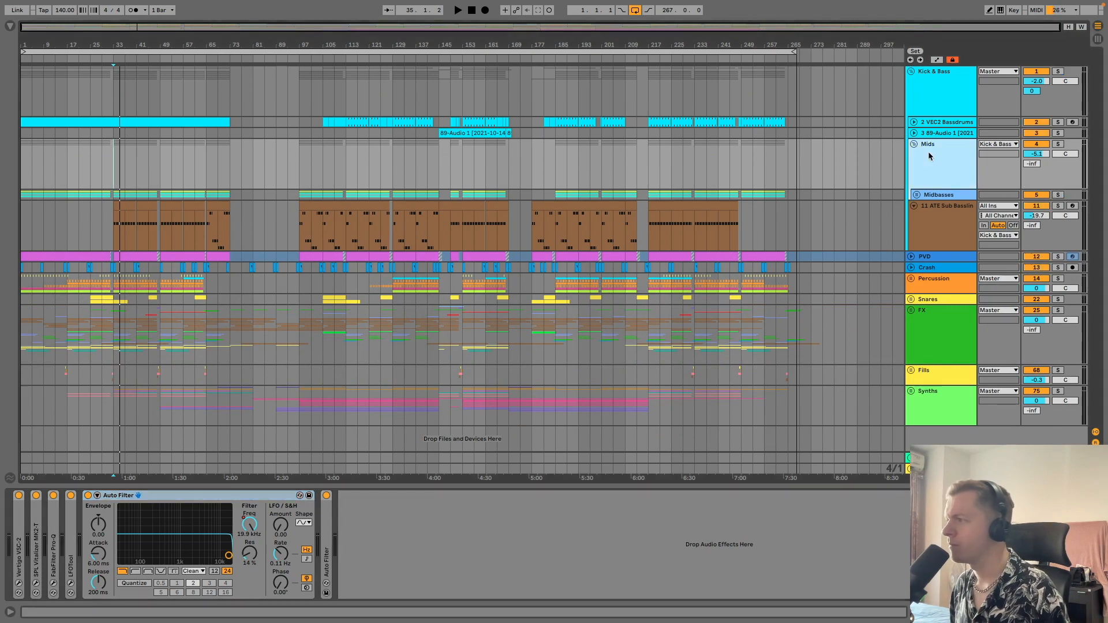
pyautogui.click(912, 146)
pyautogui.click(932, 180)
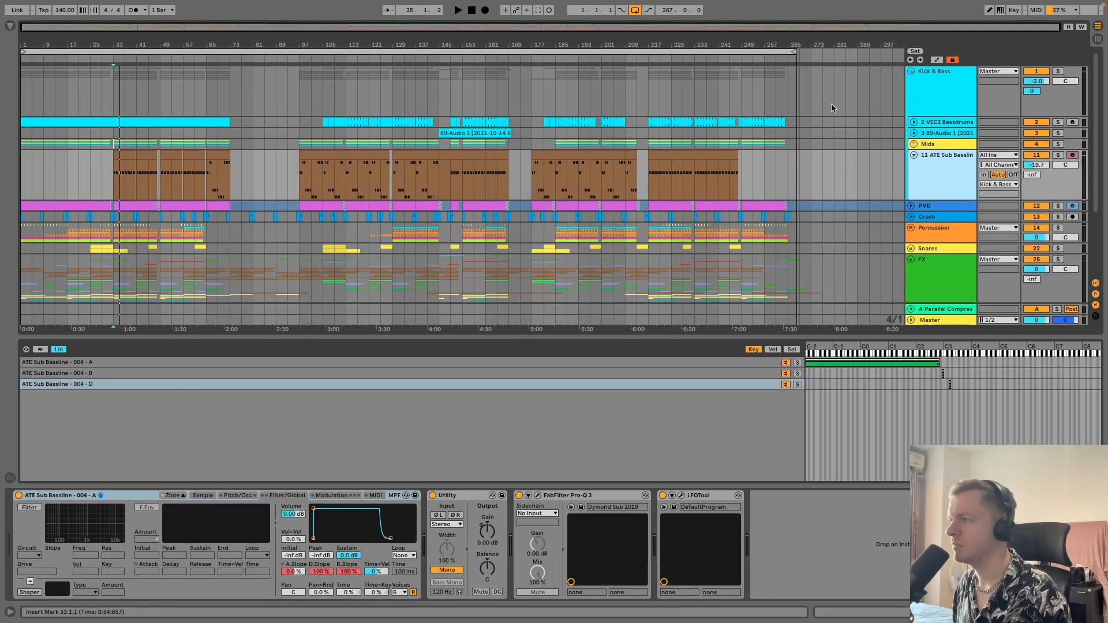
# Solo the ATE Sub Bassline track and examine the bands of its FabFilter Pro-Q 3 curve, closing the plug-in window again
pyautogui.click(1059, 155)
pyautogui.click(121, 165)
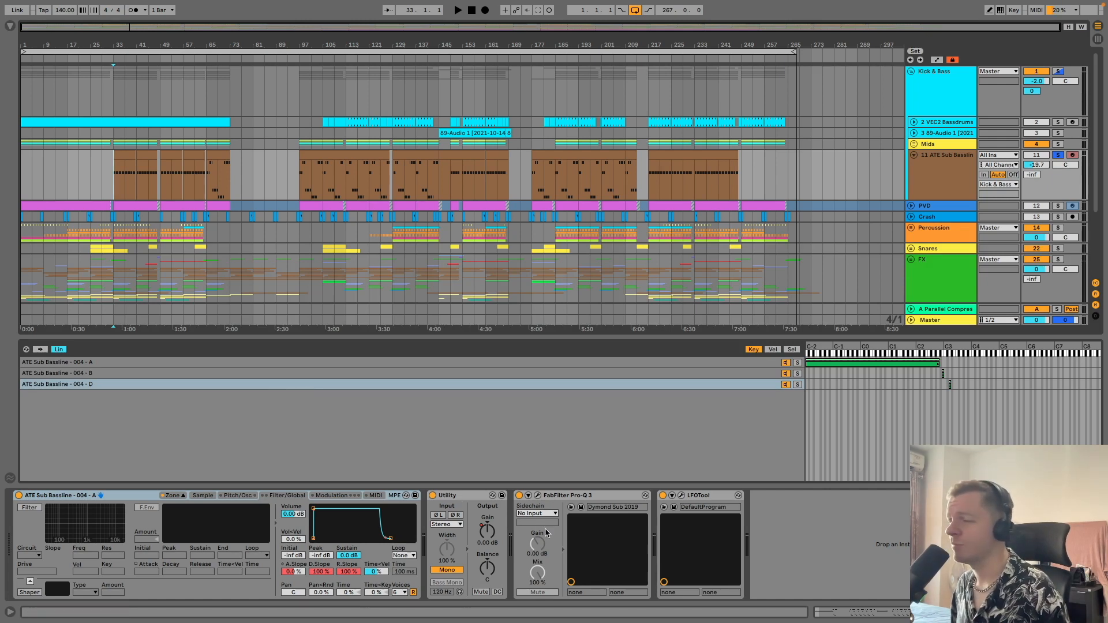
pyautogui.click(538, 496)
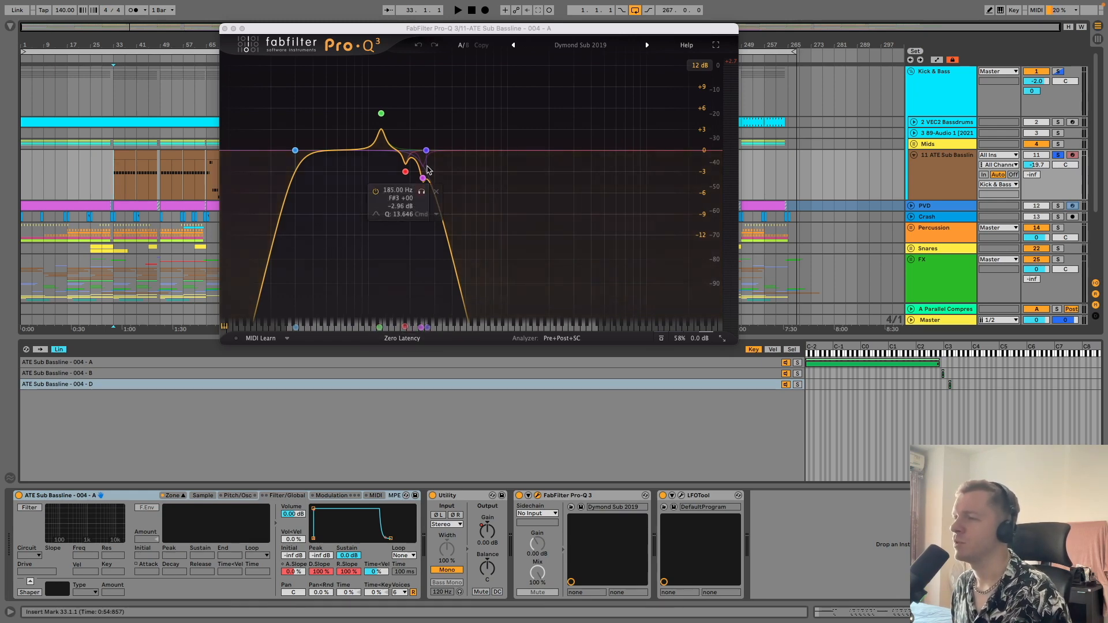
pyautogui.click(224, 29)
# Play the soloed ATE Sub Bassline track from bar 33 and stop playback
pyautogui.click(124, 185)
pyautogui.press('space')
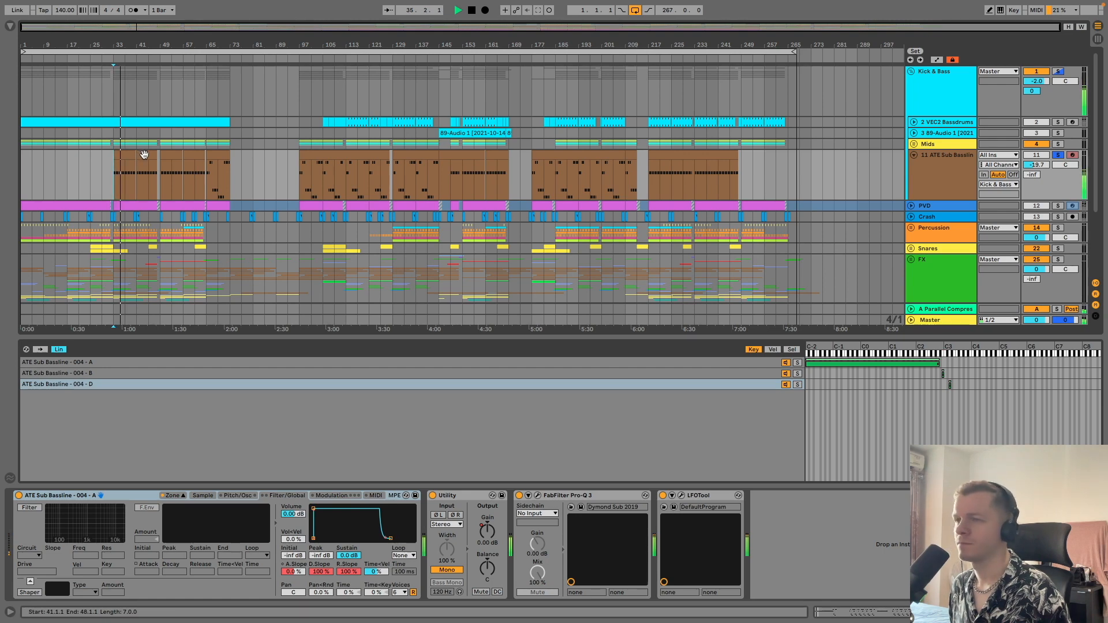
pyautogui.press('space')
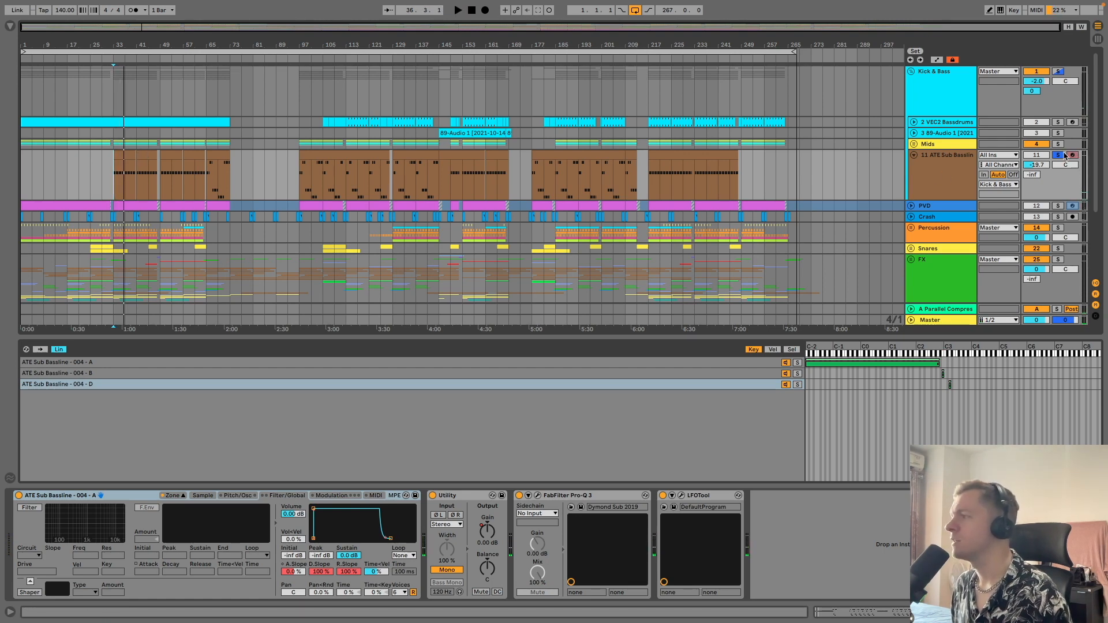
# Unsolo and fold the ATE Sub Bassline track, and show the effect rack on the Kick & Bass group
pyautogui.click(914, 155)
pyautogui.click(939, 80)
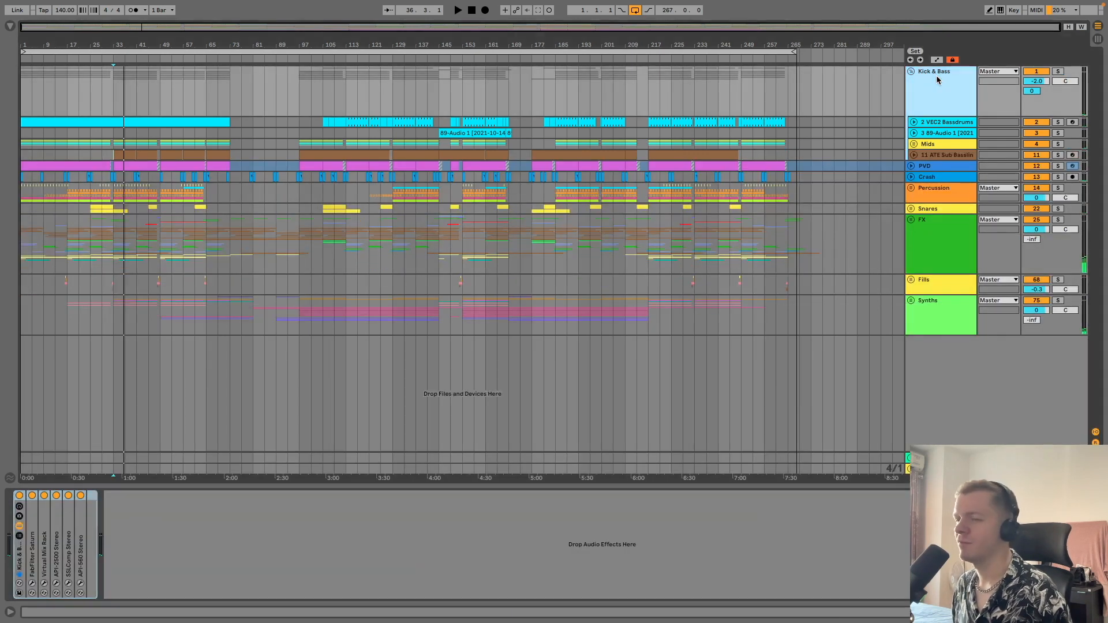
pyautogui.doubleClick(18, 563)
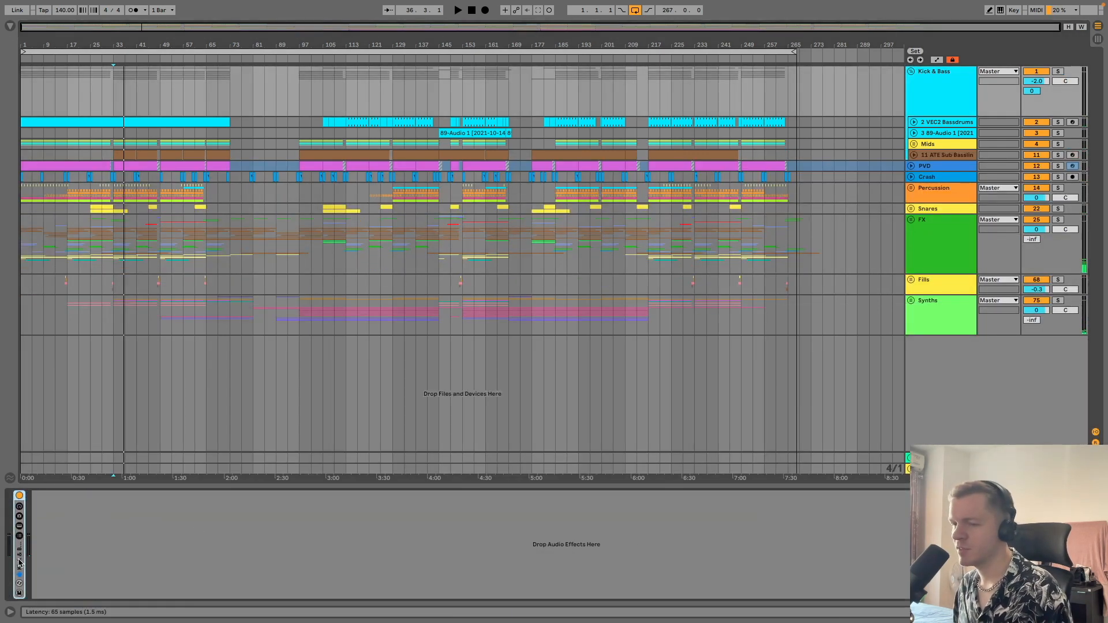
pyautogui.doubleClick(19, 558)
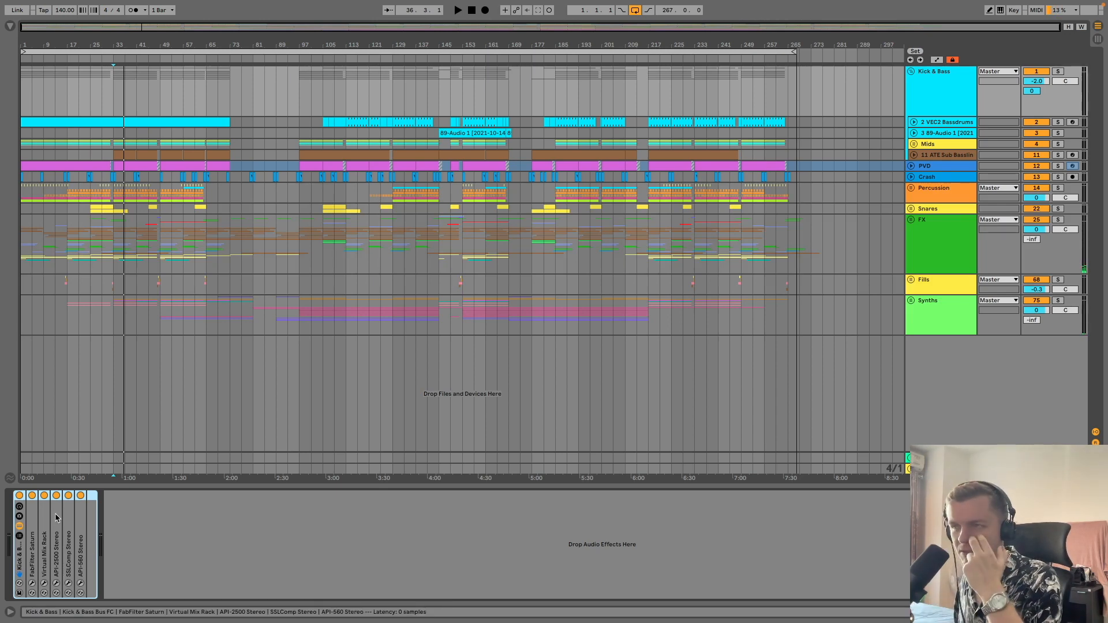
# View FabFilter Saturn and the Virtual Mix Rack channel module on the Kick & Bass group, closing both plug-ins again
pyautogui.click(32, 584)
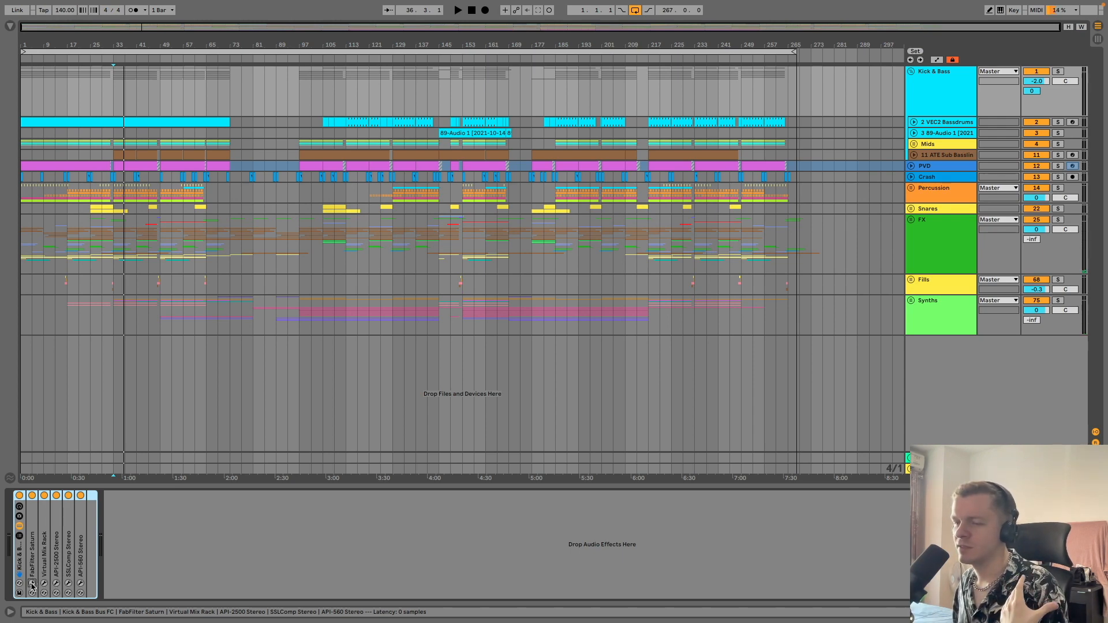
pyautogui.click(32, 583)
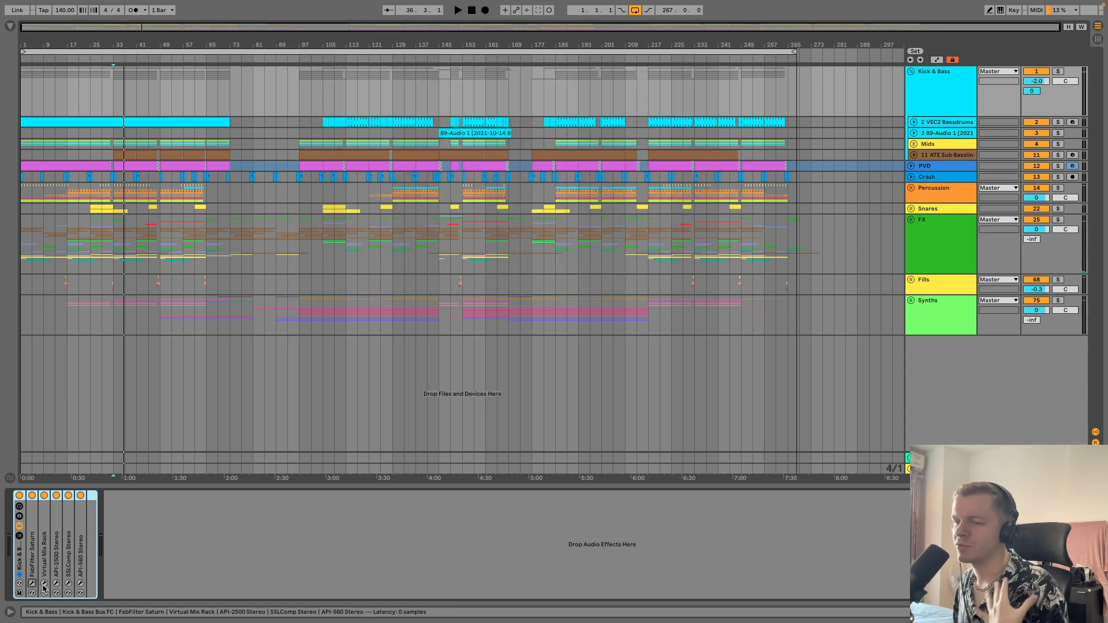
pyautogui.click(44, 584)
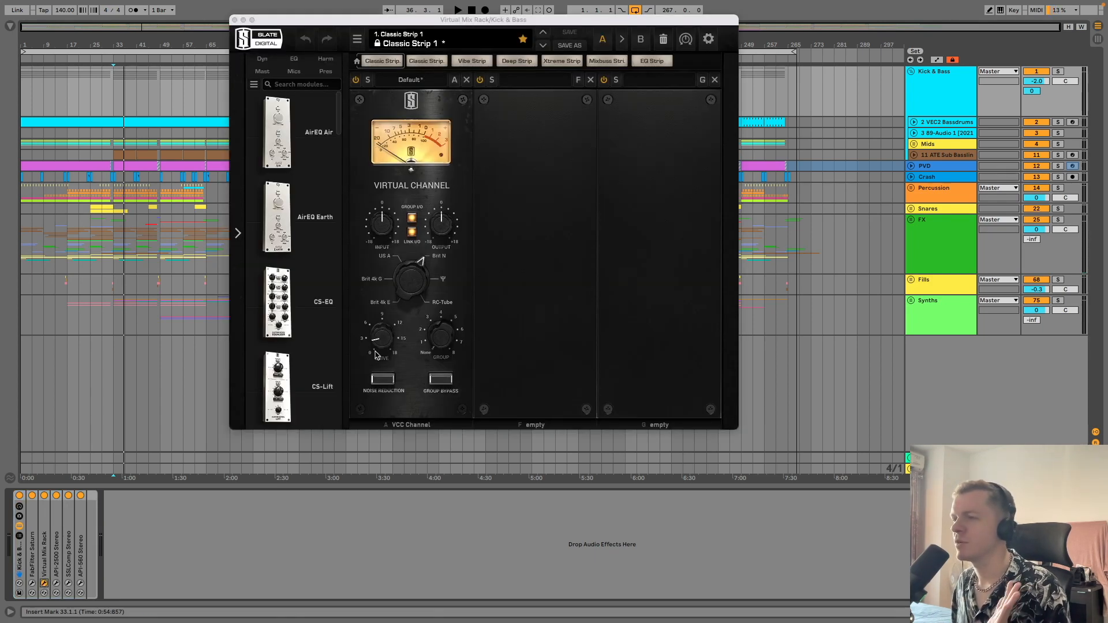
pyautogui.click(234, 19)
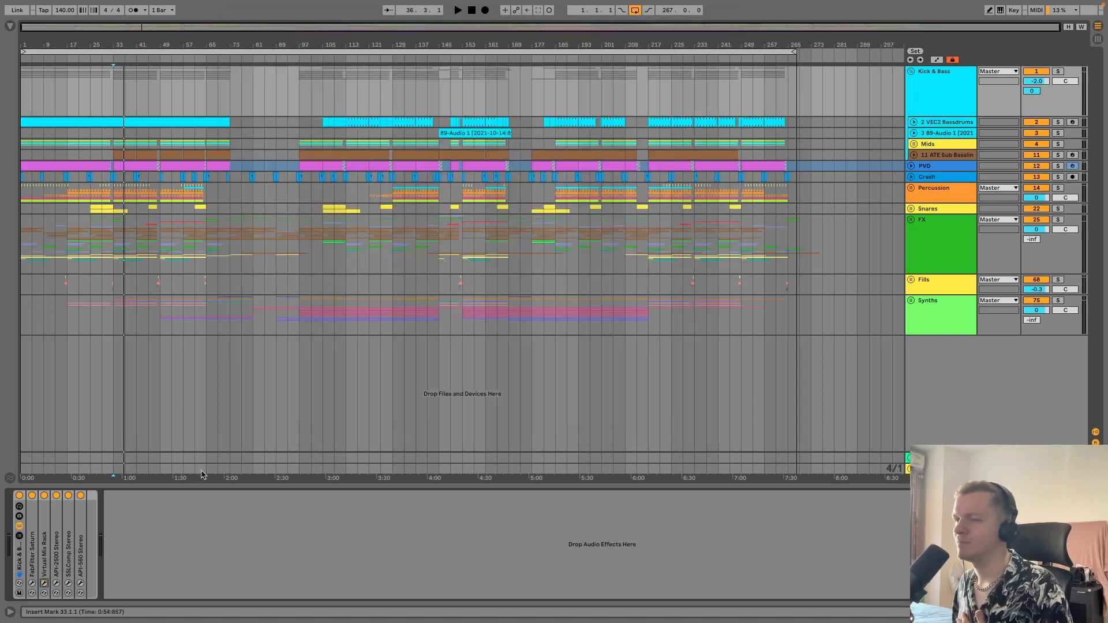
# View the API-2500 and SSLComp compressor settings on the Kick & Bass group side by side and close both windows
pyautogui.click(56, 584)
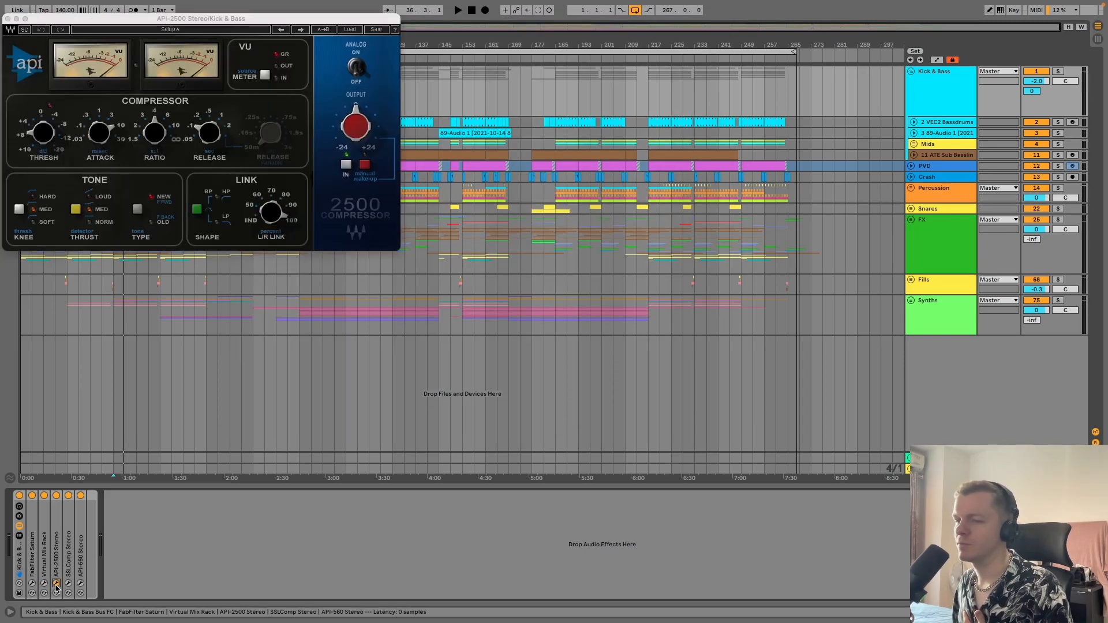
pyautogui.click(68, 584)
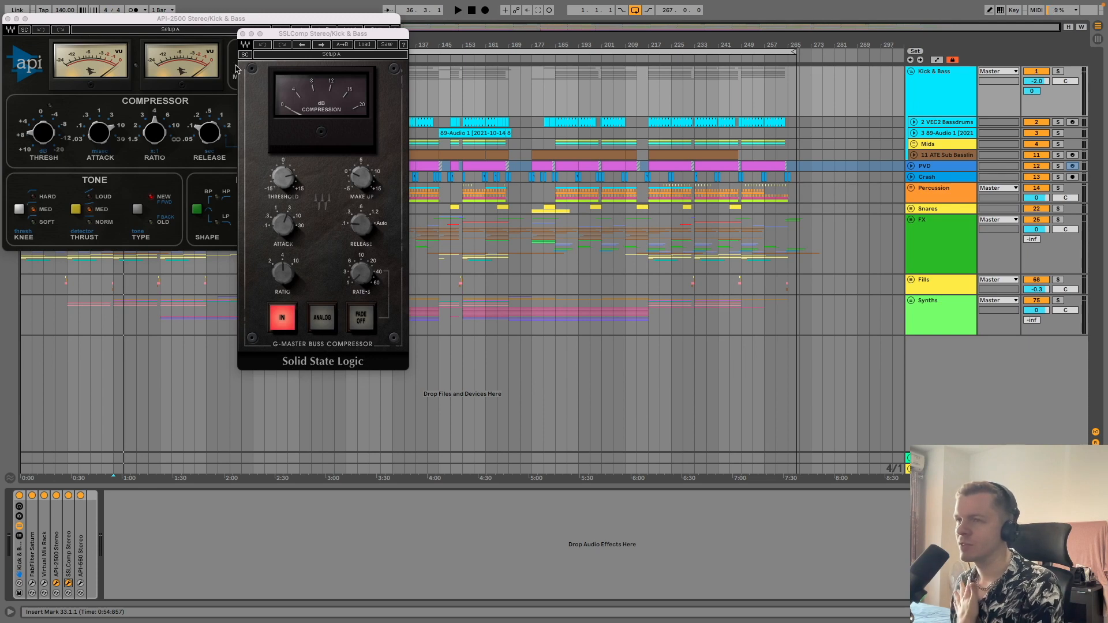
pyautogui.moveTo(279, 33); pyautogui.dragTo(513, 142)
pyautogui.click(47, 18)
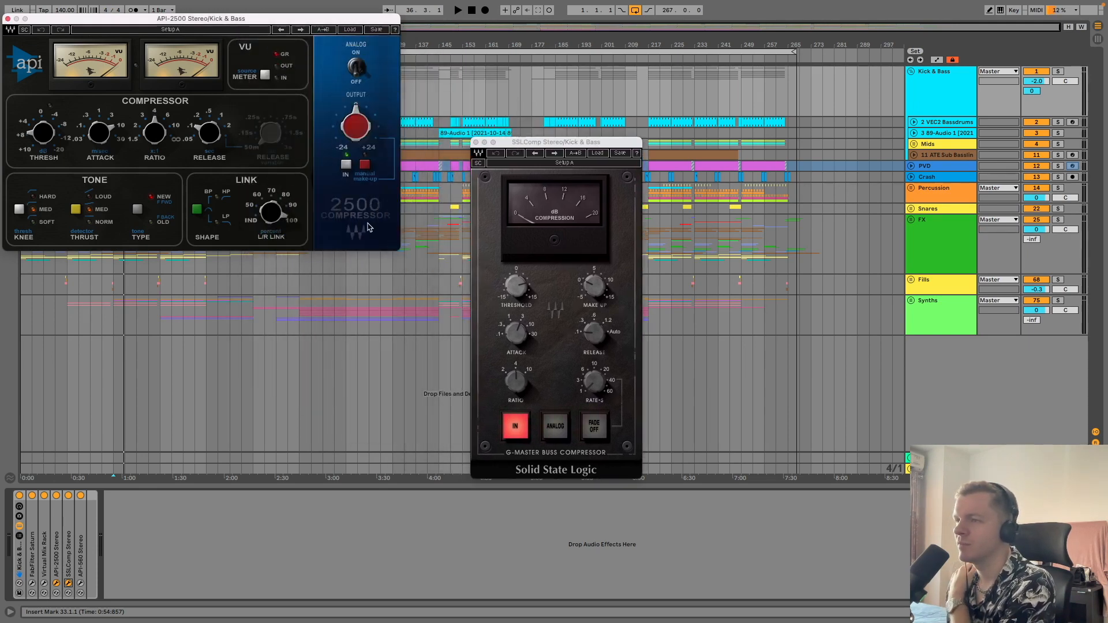
pyautogui.click(7, 19)
pyautogui.click(475, 142)
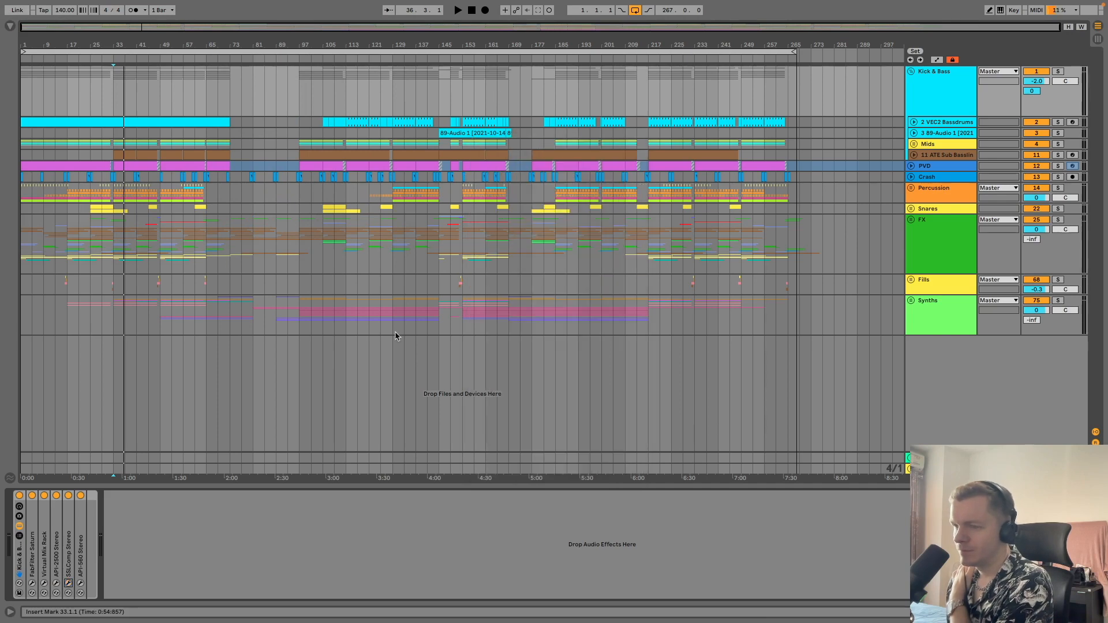
# View the band settings of the API-560 equalizer on the Kick & Bass group and close its window
pyautogui.click(80, 584)
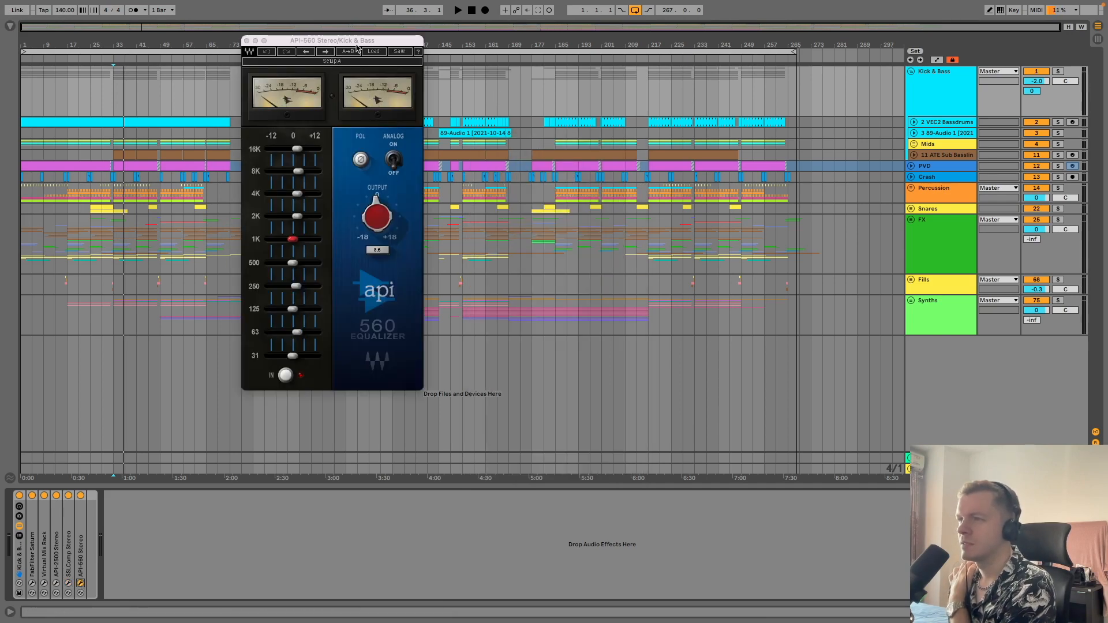
pyautogui.moveTo(363, 41); pyautogui.dragTo(496, 67)
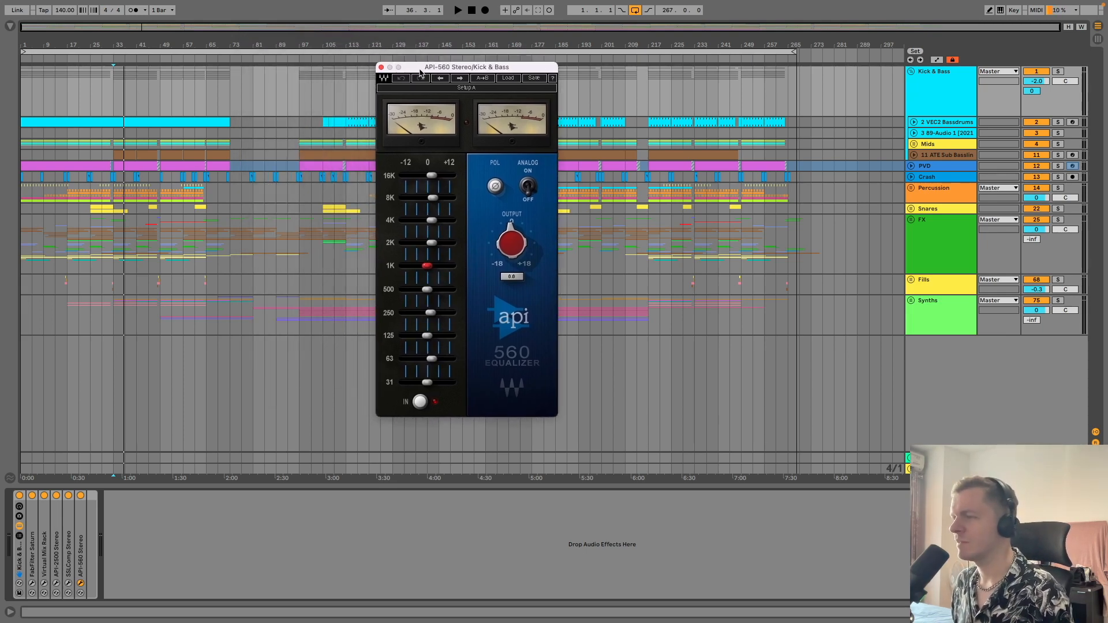
pyautogui.click(381, 68)
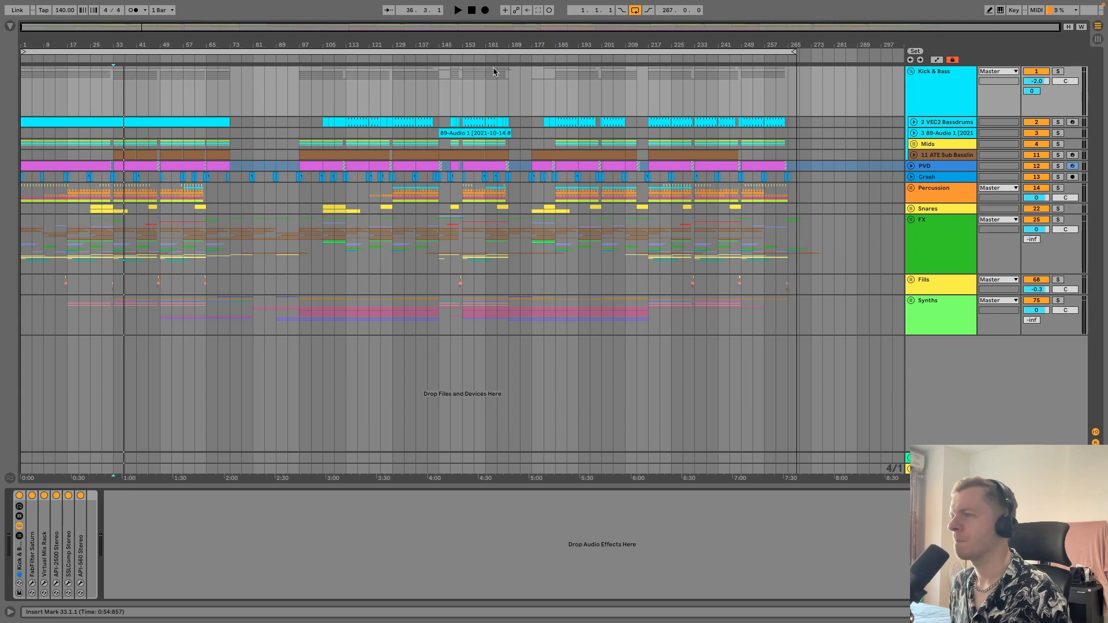
# Solo the Kick & Bass group and open the SSLComp compressor on the Parallel Compression return track
pyautogui.click(1059, 72)
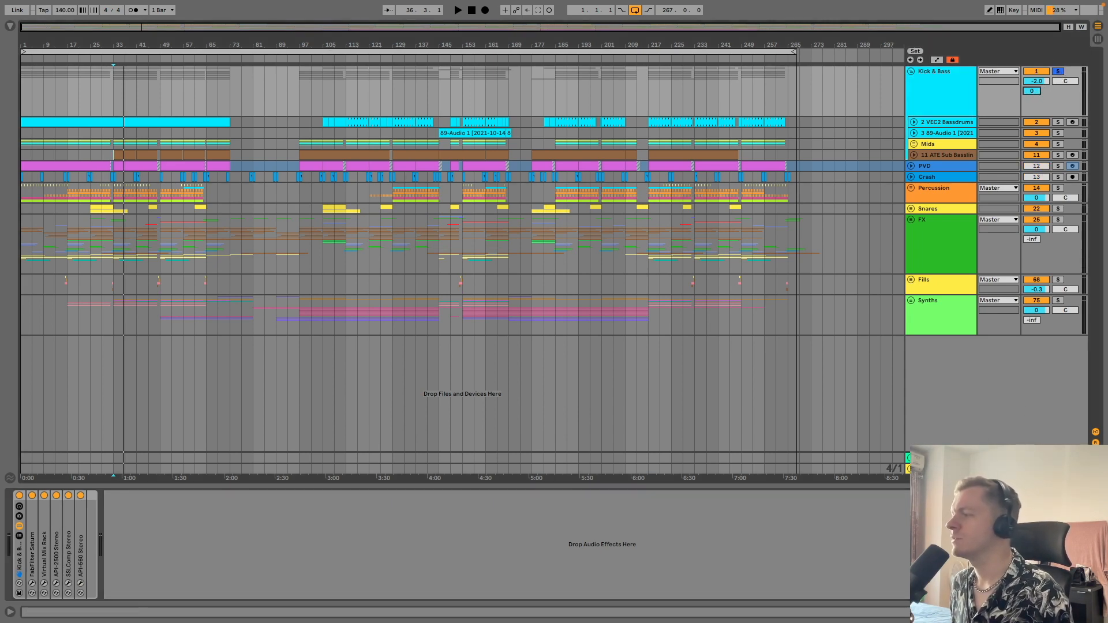
pyautogui.click(940, 457)
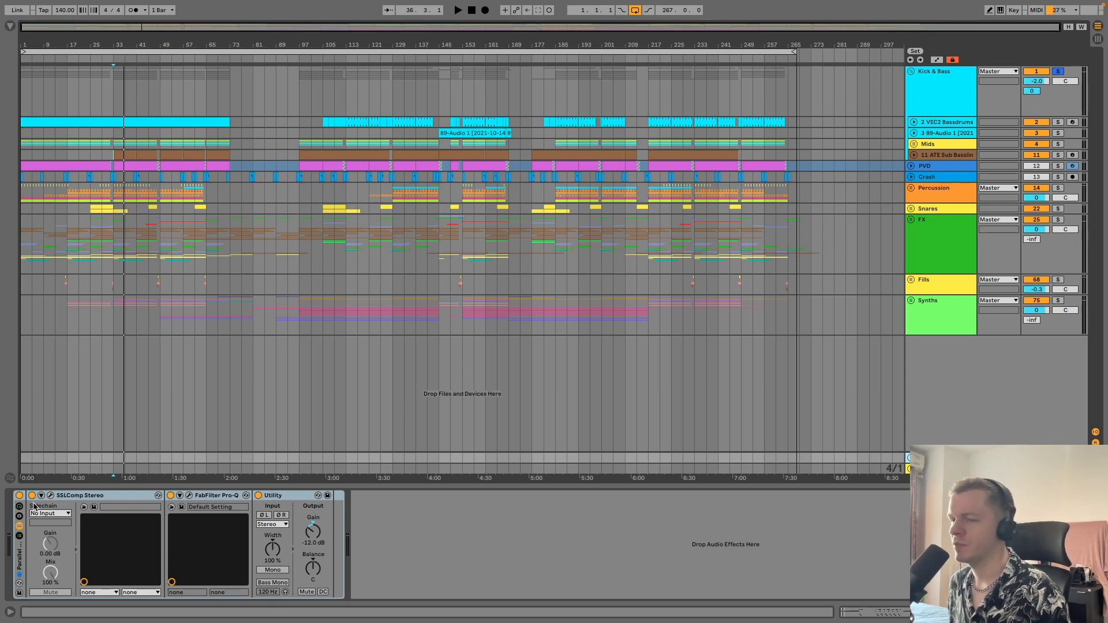
pyautogui.click(50, 495)
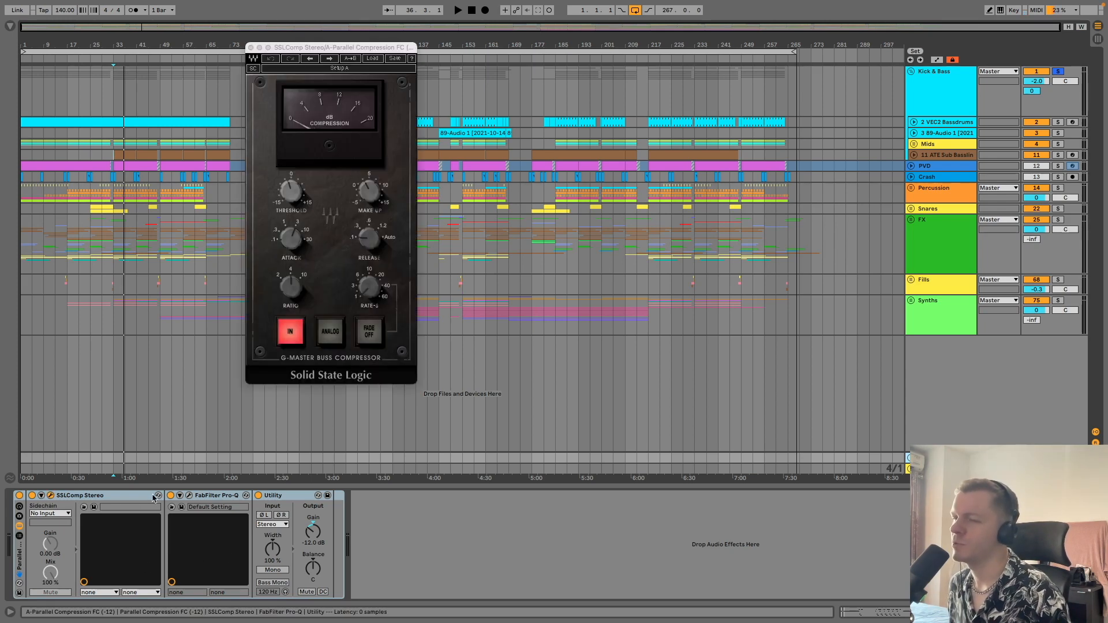
# Close the SSLComp compressor window and fold away the device chain on the Parallel Compression return track
pyautogui.click(189, 496)
pyautogui.click(190, 498)
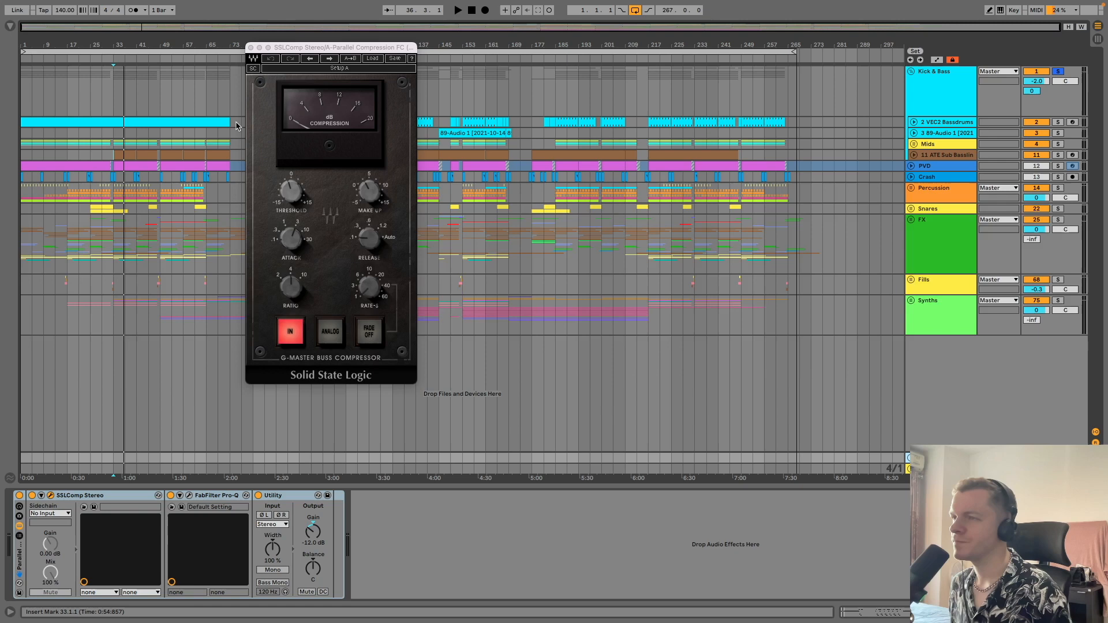
pyautogui.click(252, 48)
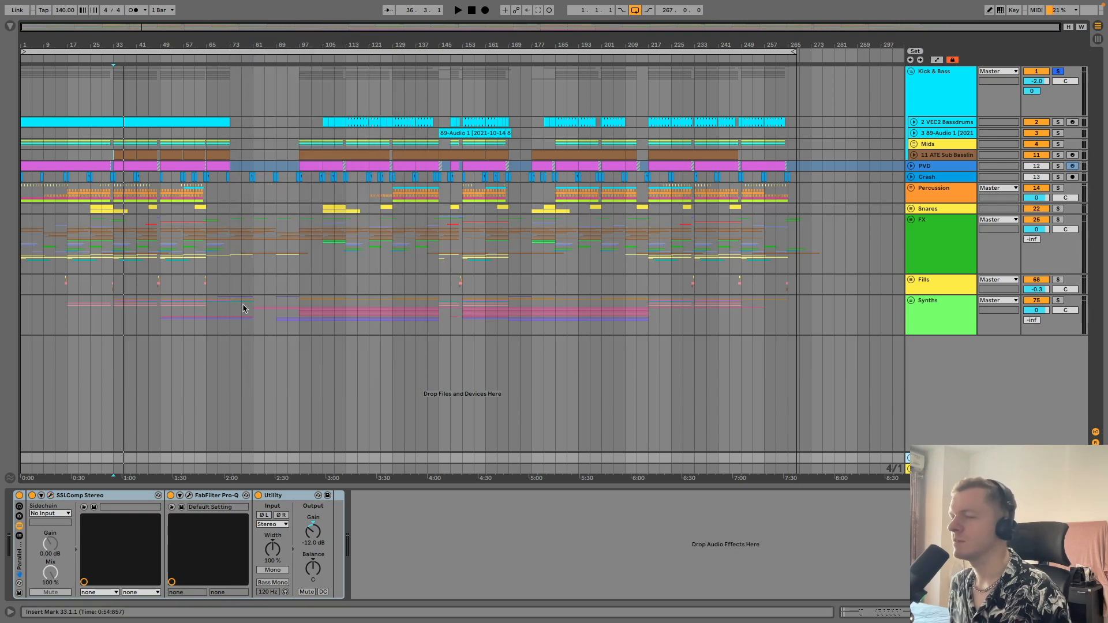
pyautogui.doubleClick(19, 565)
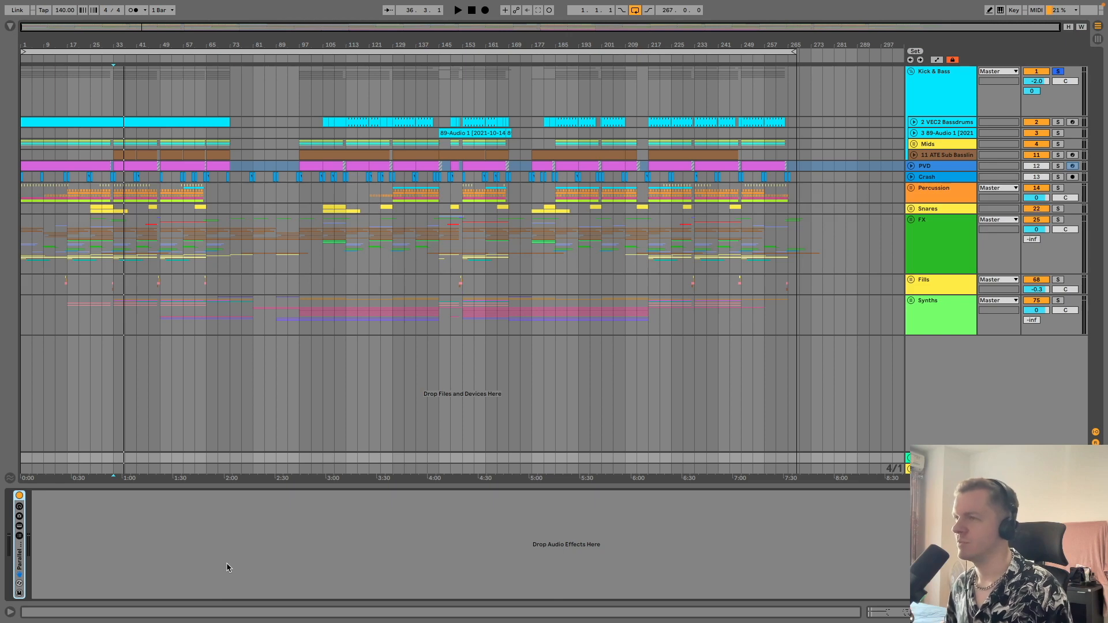
# Unsolo the Kick & Bass group and play the full arrangement from bar 33
pyautogui.click(947, 92)
pyautogui.click(1058, 72)
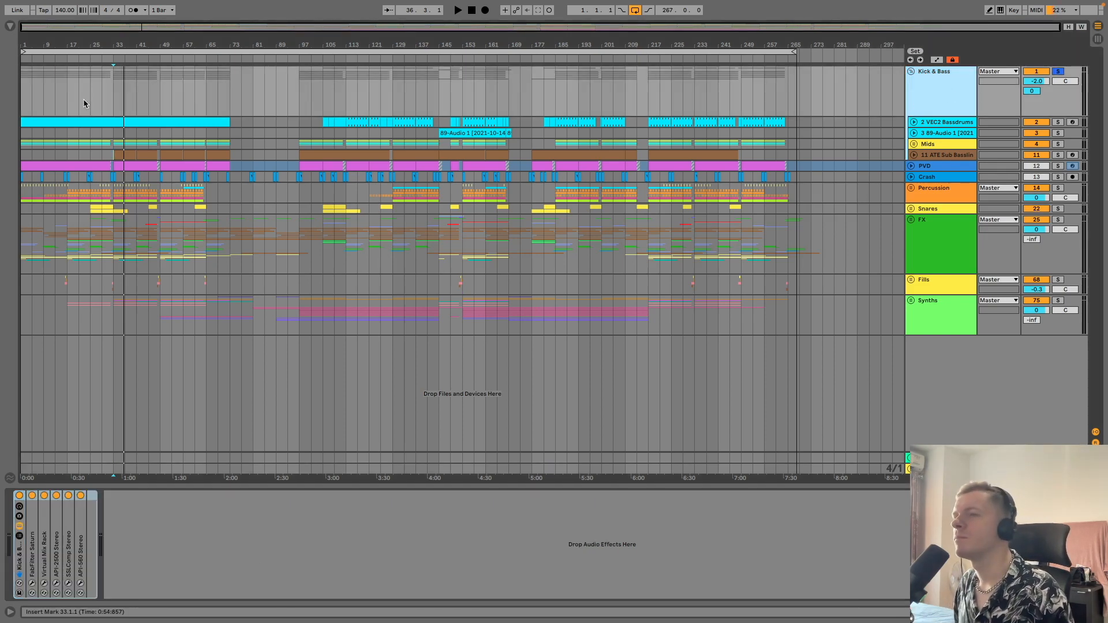
pyautogui.click(111, 94)
pyautogui.press('space')
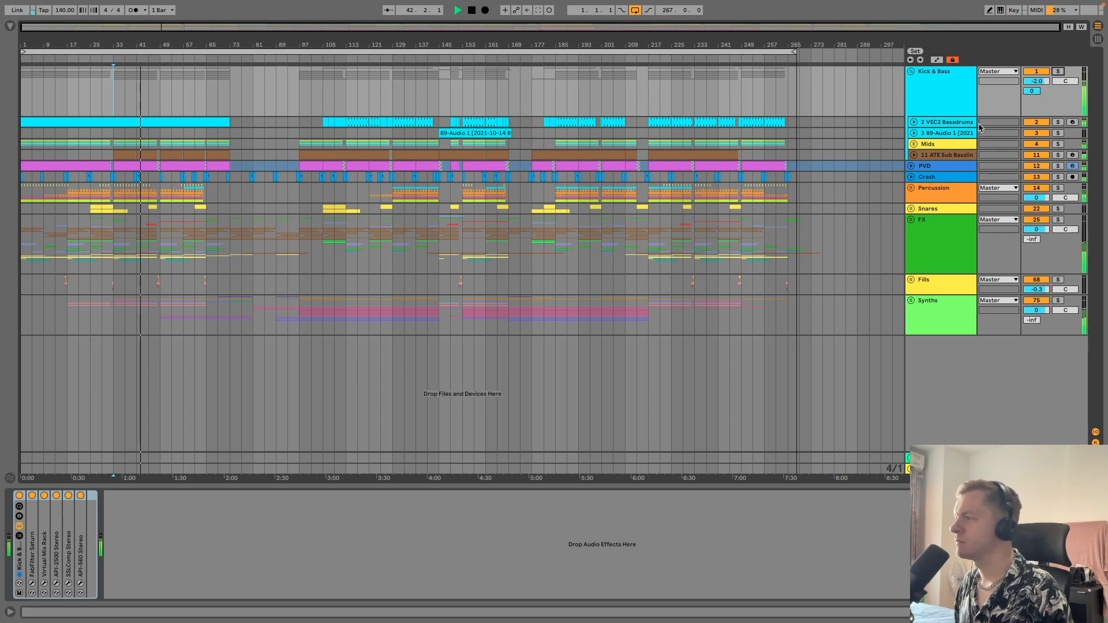
# Collapse the Kick & Bass group and stop playback
pyautogui.click(914, 79)
pyautogui.click(911, 72)
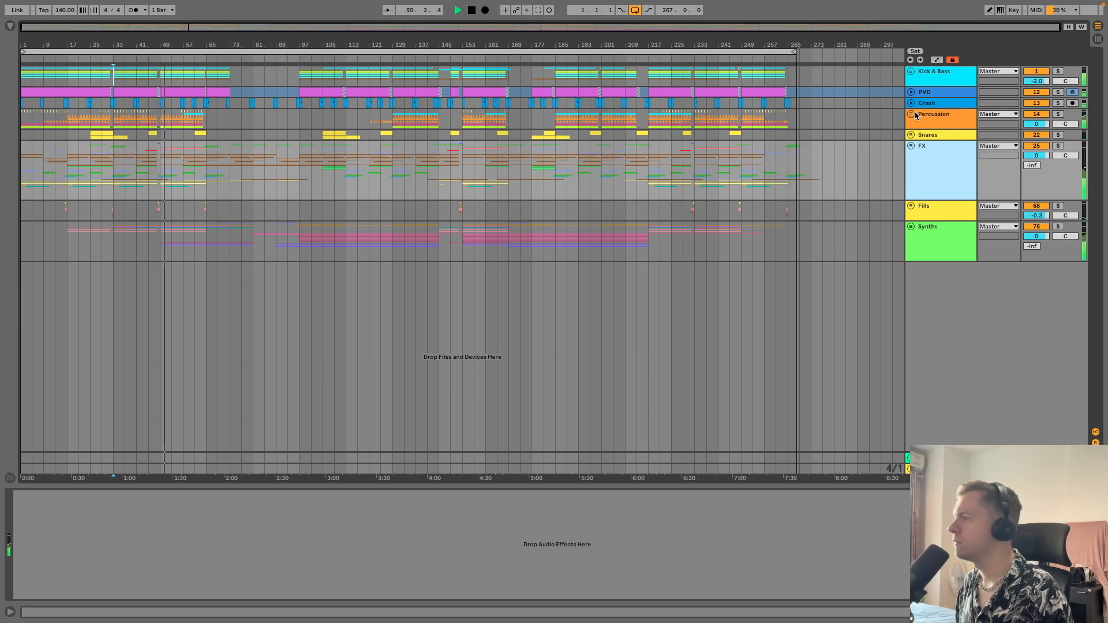
pyautogui.press('space')
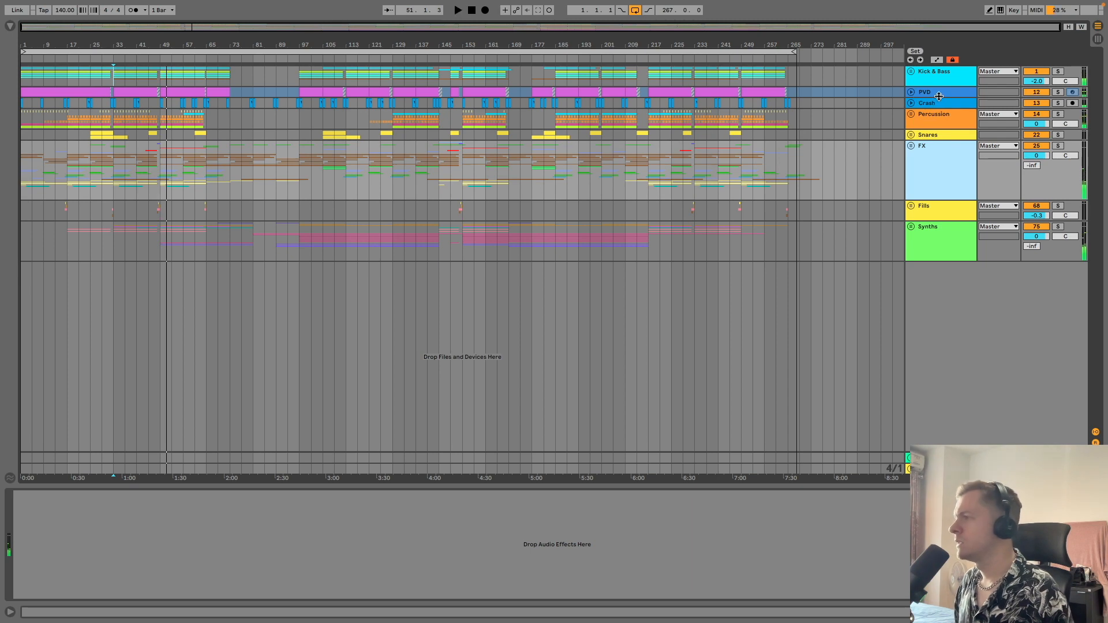
# Unfold the PVD track, solo it and play it alone from bar 33, then stop
pyautogui.click(939, 94)
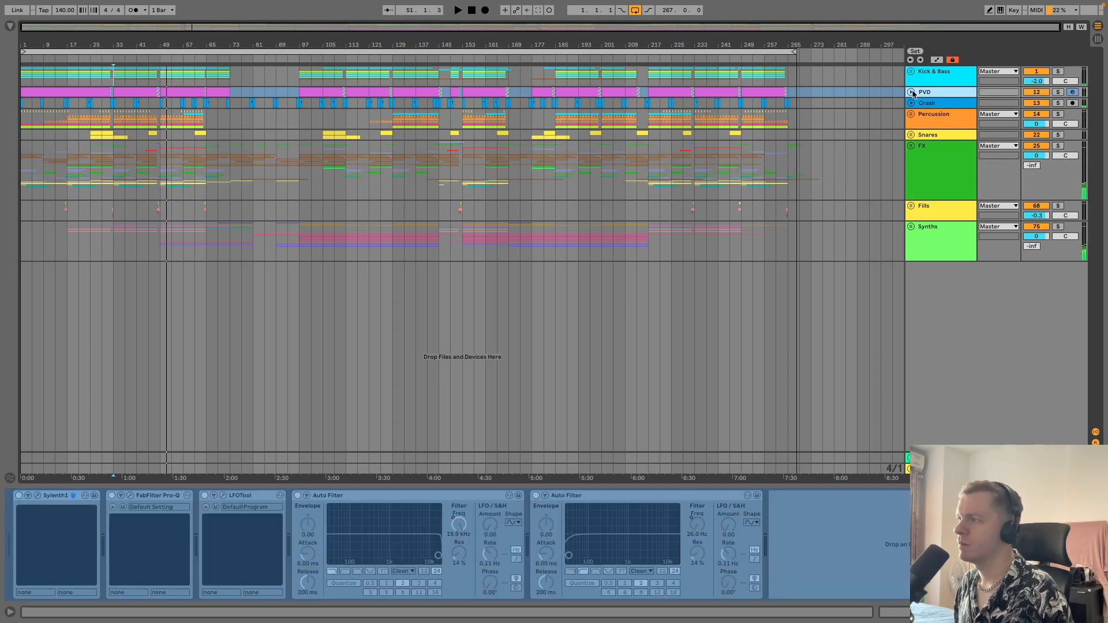
pyautogui.click(911, 92)
pyautogui.click(121, 123)
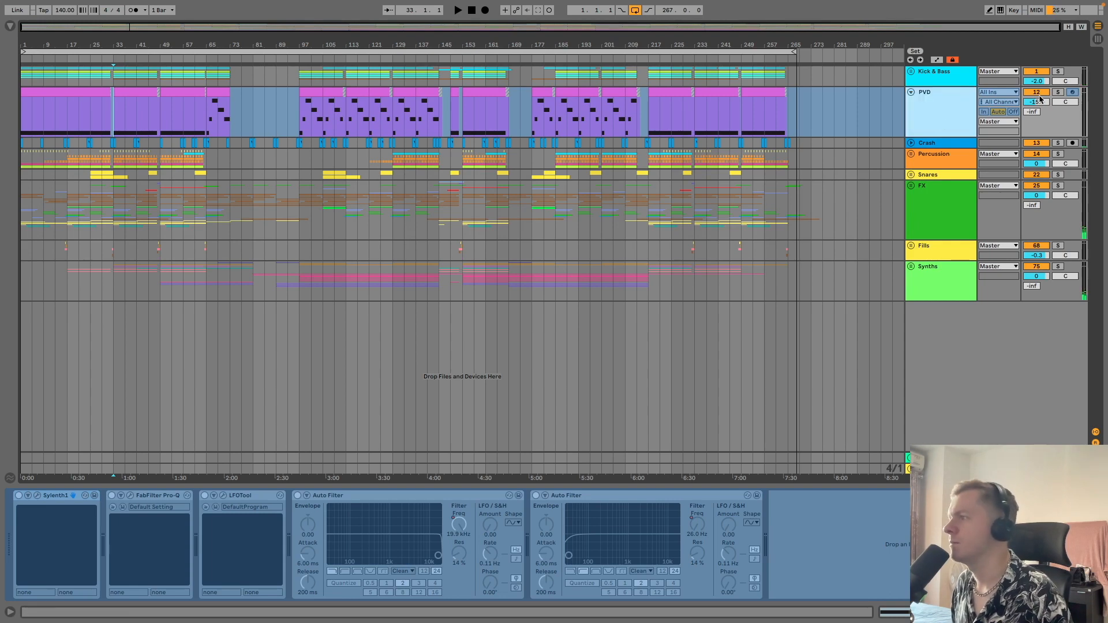
pyautogui.click(1058, 91)
pyautogui.click(954, 105)
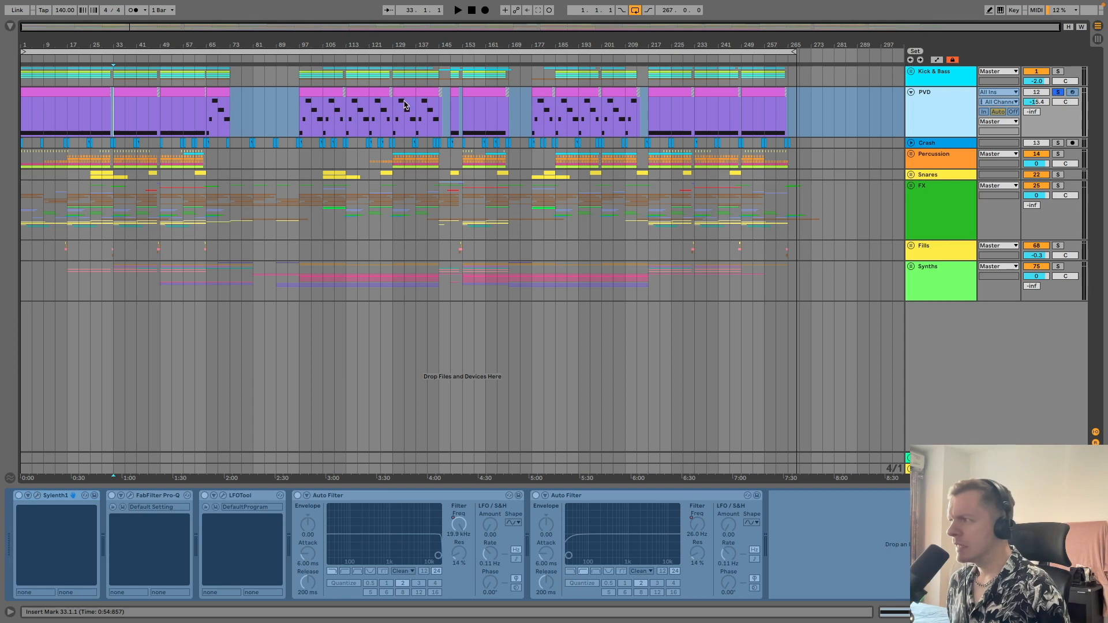
pyautogui.press('space')
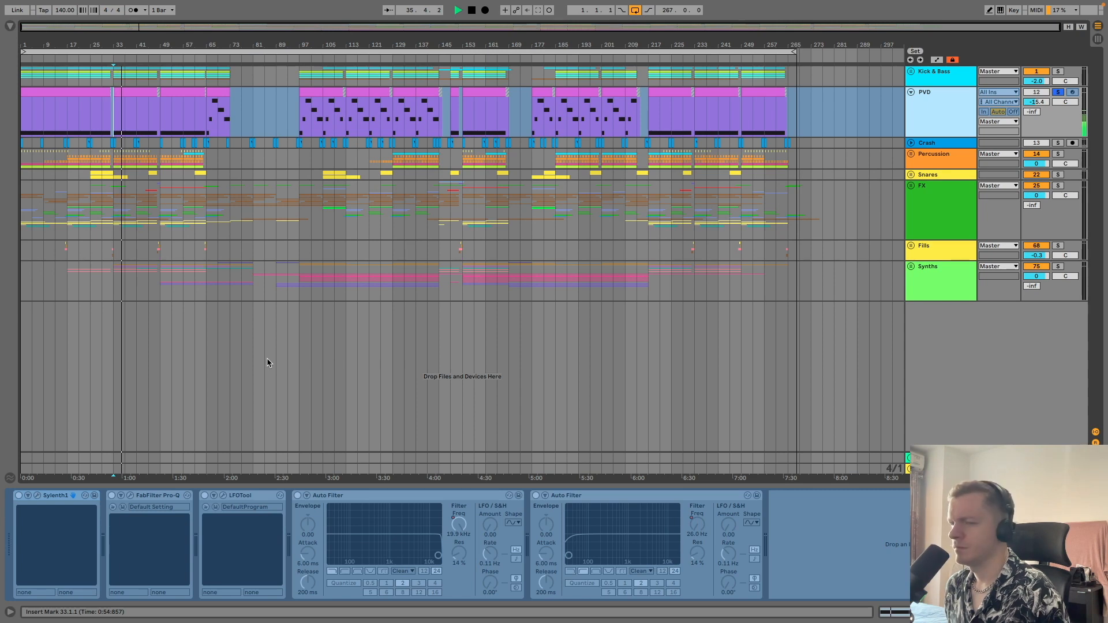
pyautogui.press('space')
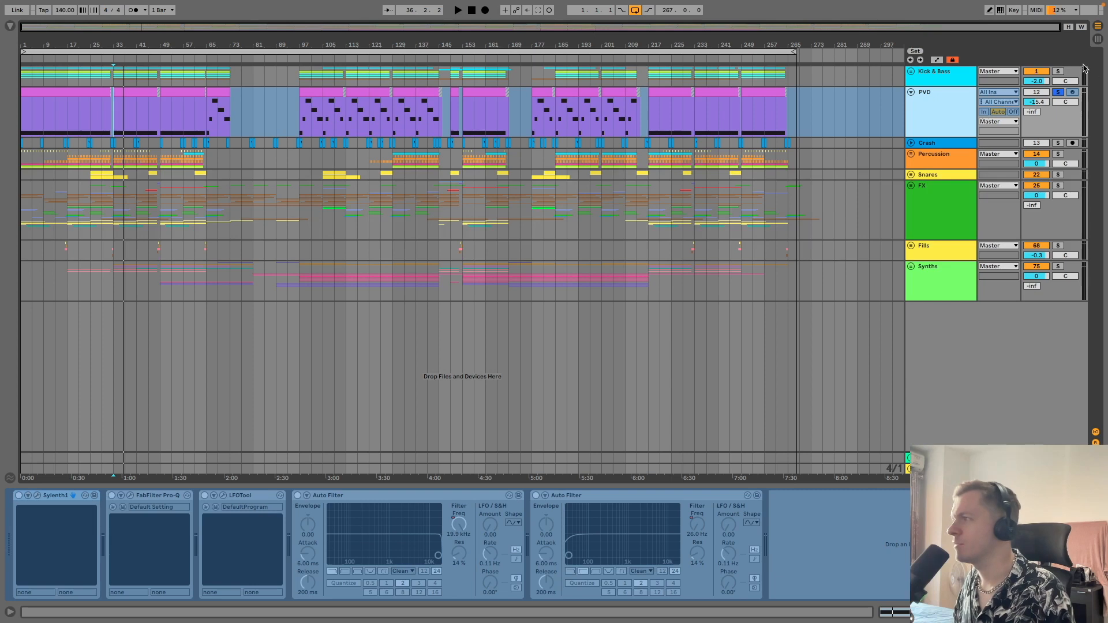
# Play the Kick & Bass group soloed together with the PVD track from bar 33, then unsolo both
pyautogui.click(1060, 72)
pyautogui.click(134, 110)
pyautogui.press('space')
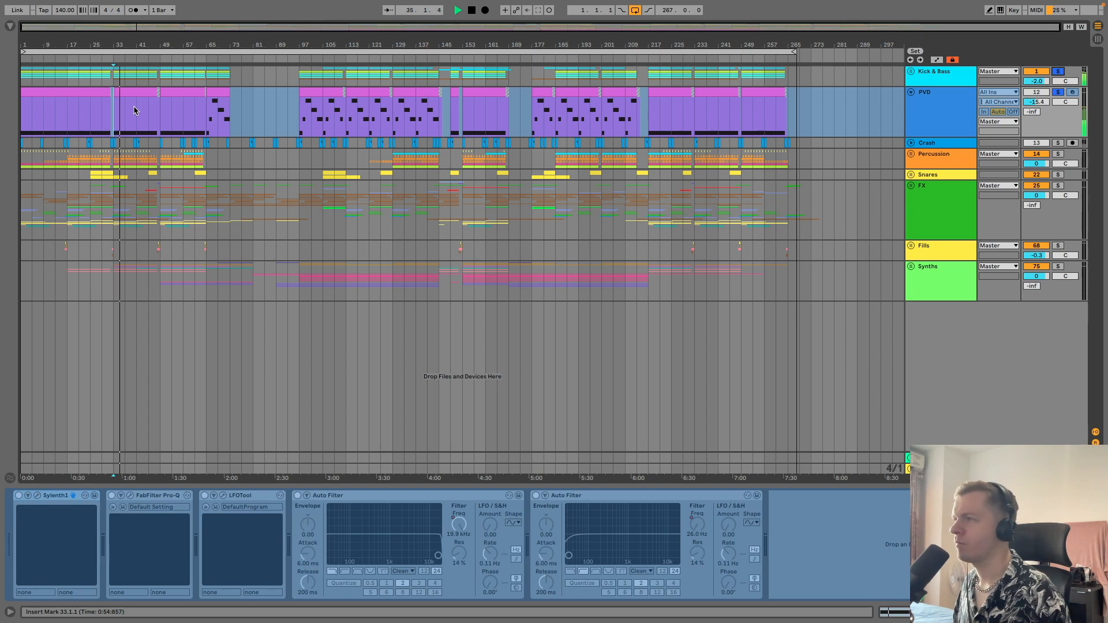
pyautogui.press('space')
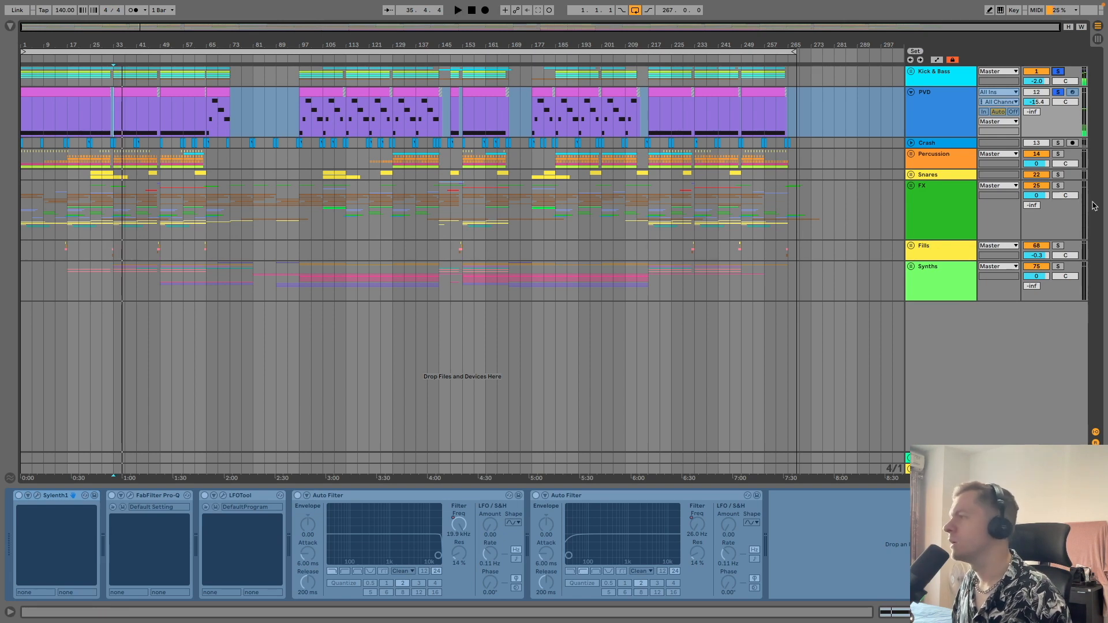
pyautogui.click(1058, 92)
pyautogui.click(1058, 72)
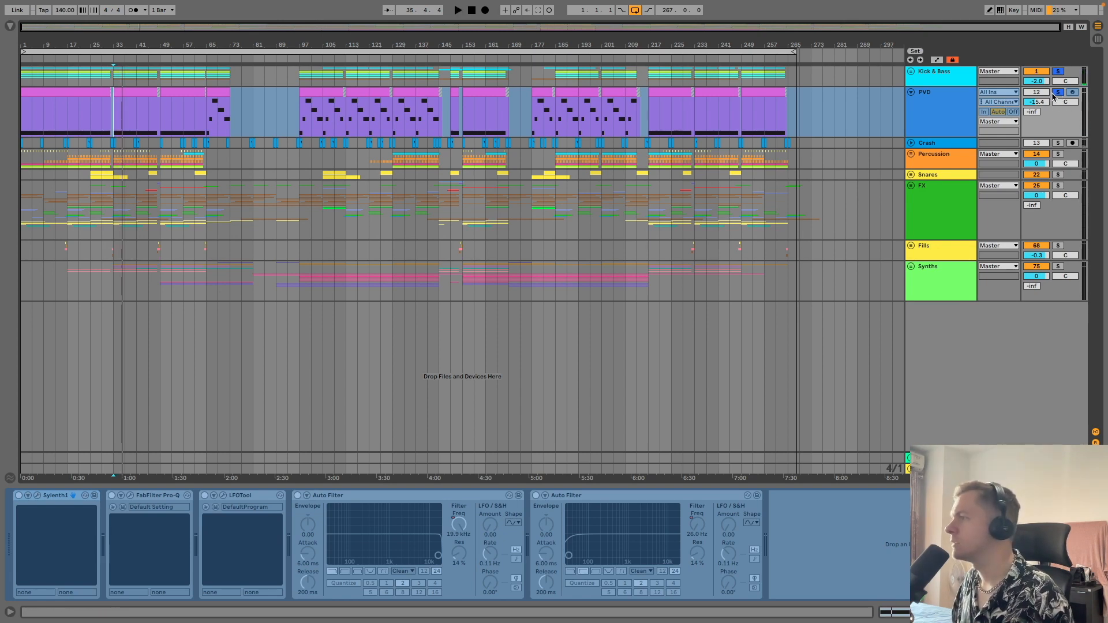
# Unfold the Crash track and play the arrangement from bar 49
pyautogui.click(925, 144)
pyautogui.doubleClick(926, 145)
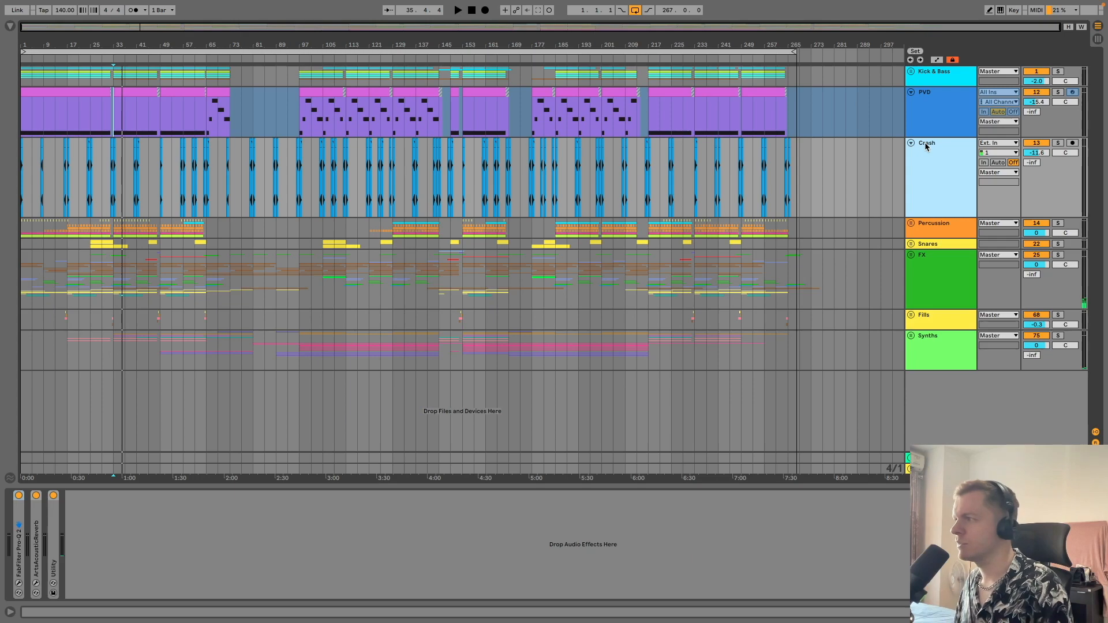
pyautogui.click(154, 187)
pyautogui.press('space')
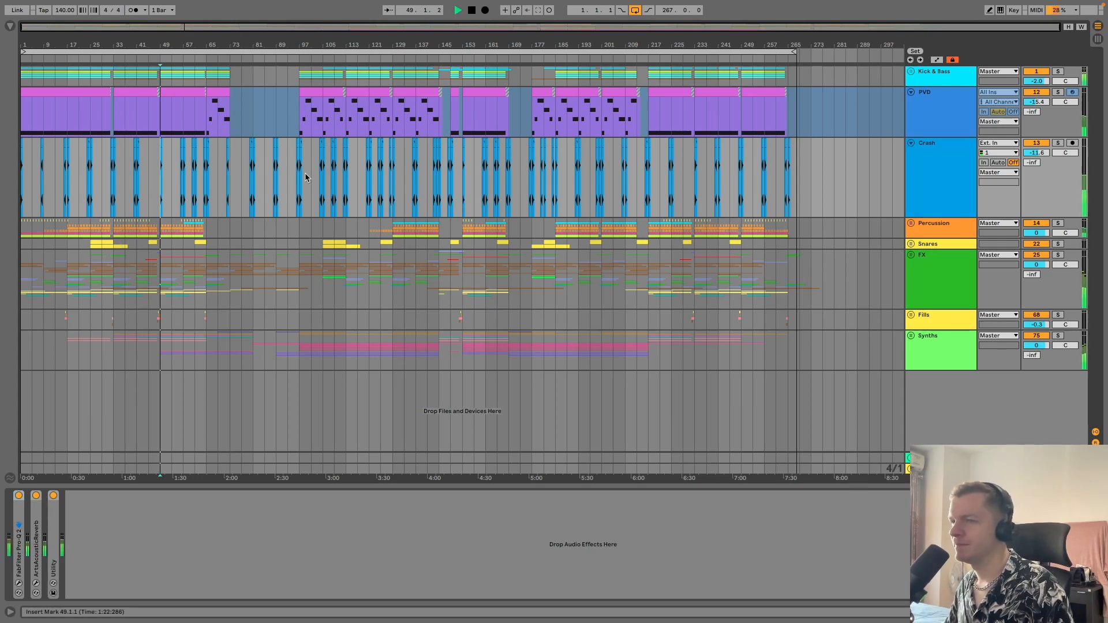
# Solo the Crash track and examine its cymbal clips around bars 56 and 57 while it plays
pyautogui.press('s')
pyautogui.moveTo(128, 51); pyautogui.dragTo(284, 45)
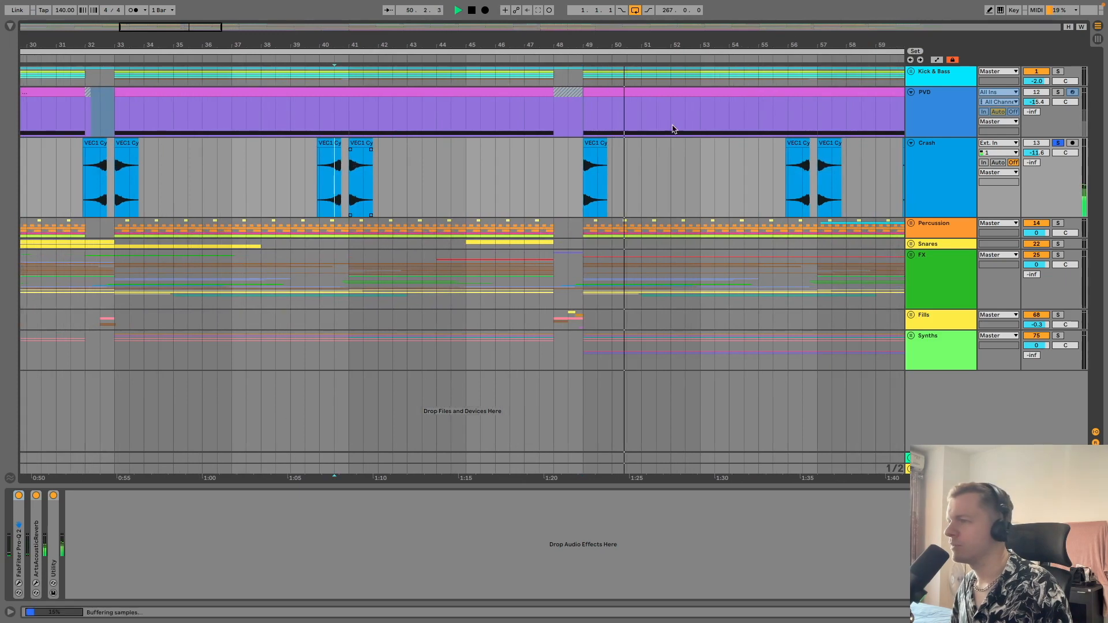
pyautogui.press('+')
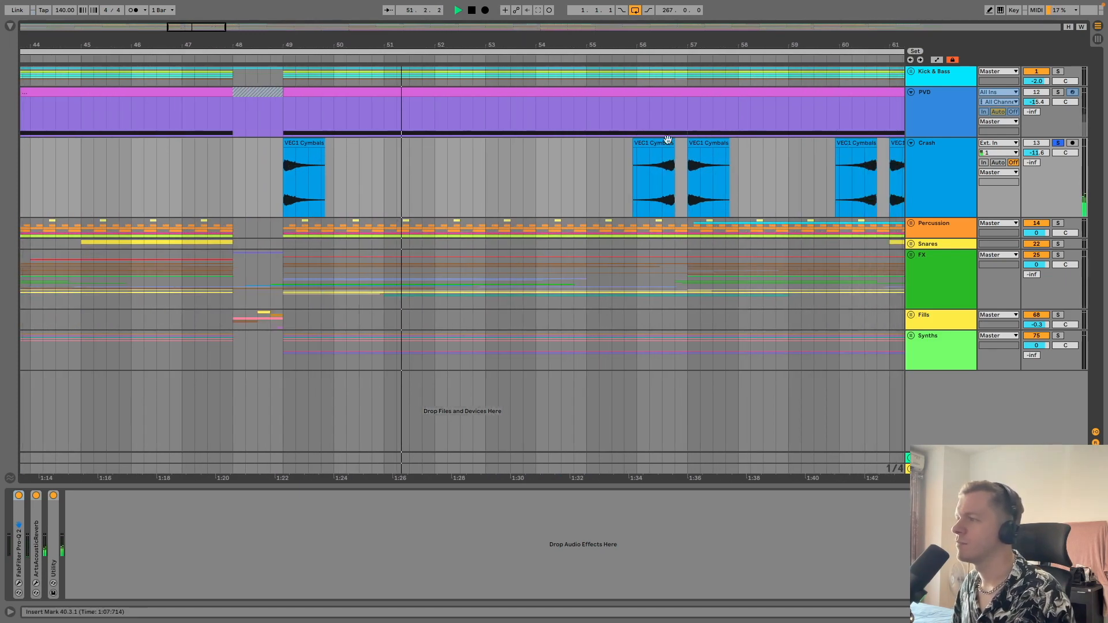
pyautogui.click(665, 181)
pyautogui.click(687, 180)
pyautogui.press('w')
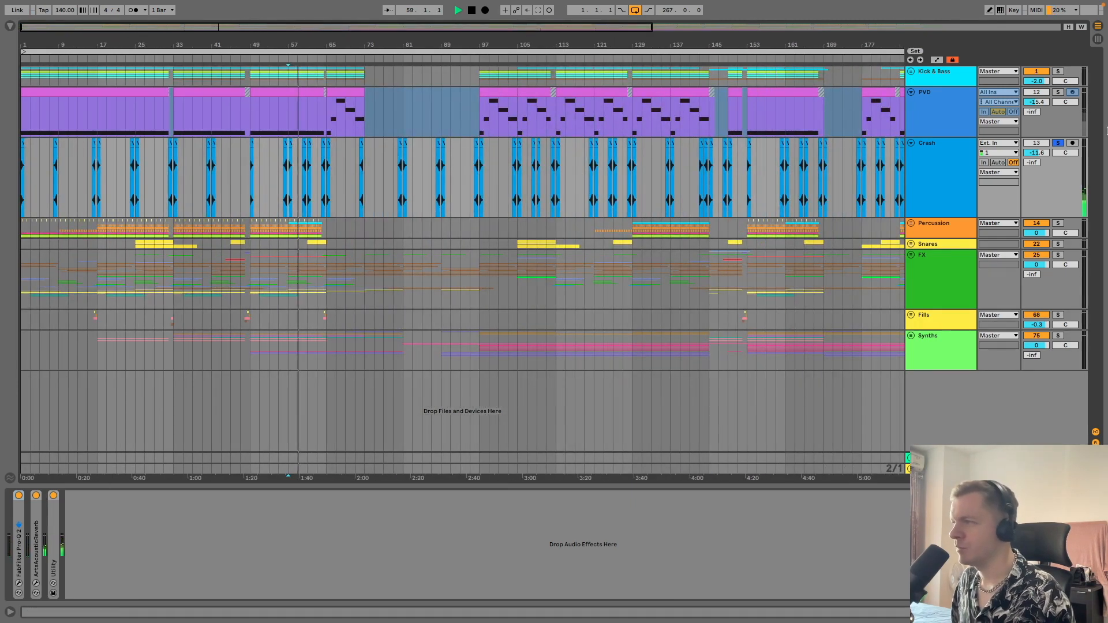
# View the FabFilter Pro-Q 2 and ArtsAcoustic Reverb settings on the Crash track, close both windows and stop playback
pyautogui.click(925, 178)
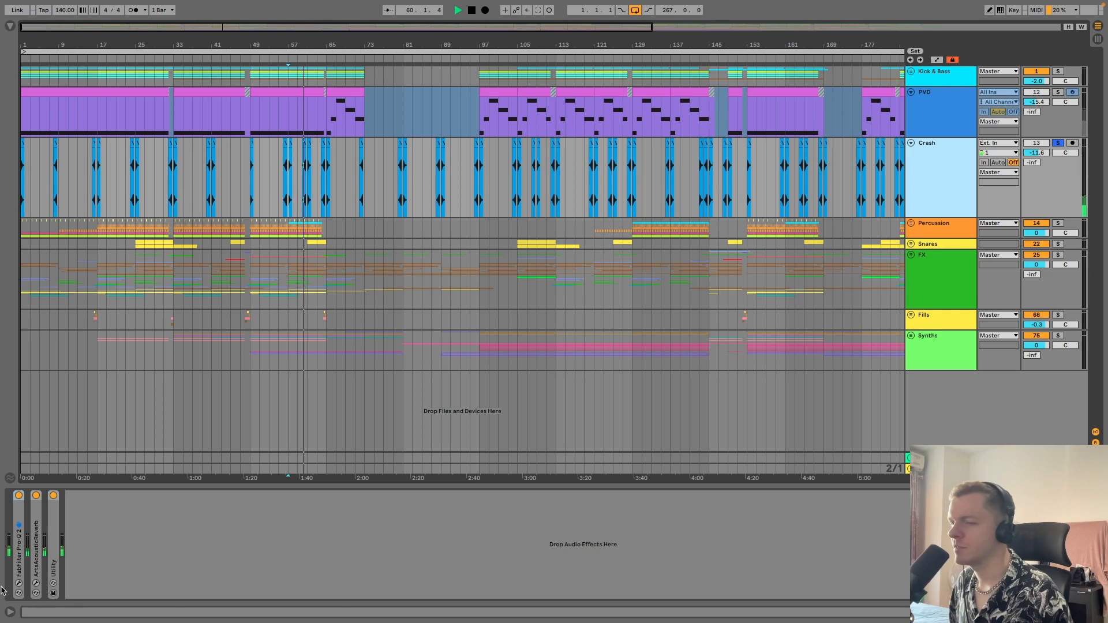
pyautogui.click(19, 584)
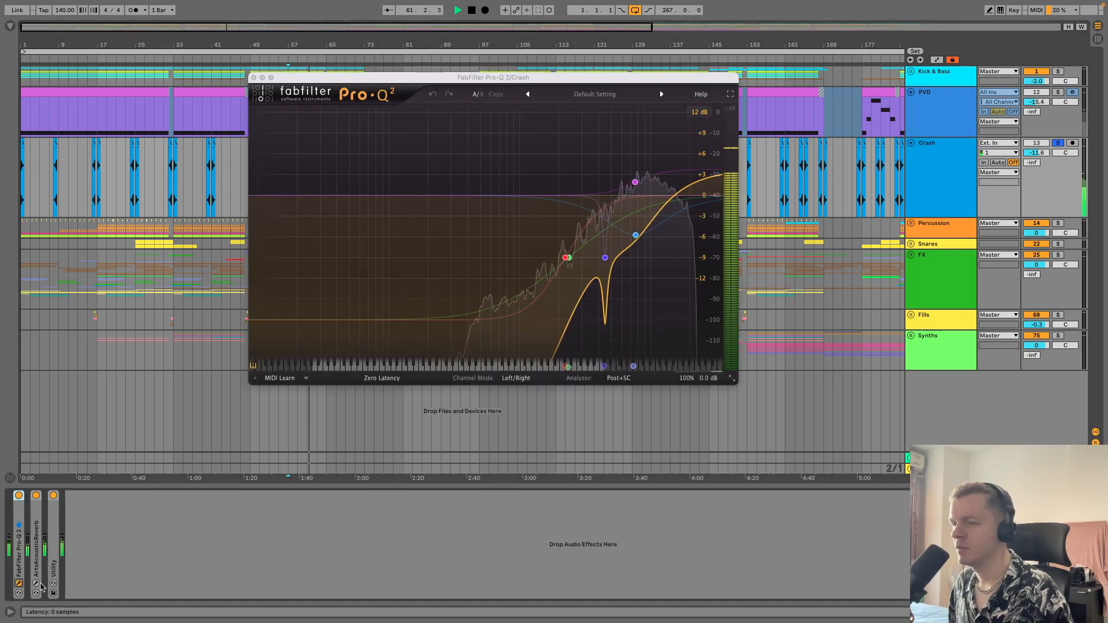
pyautogui.click(36, 584)
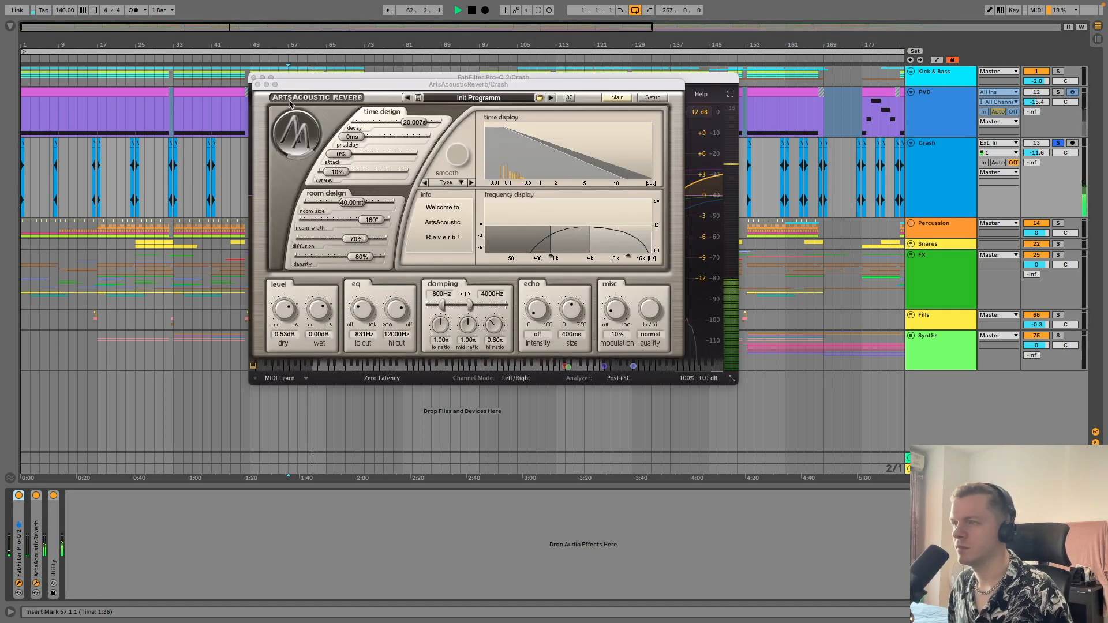
pyautogui.click(258, 84)
pyautogui.click(253, 77)
pyautogui.click(258, 190)
pyautogui.press('space')
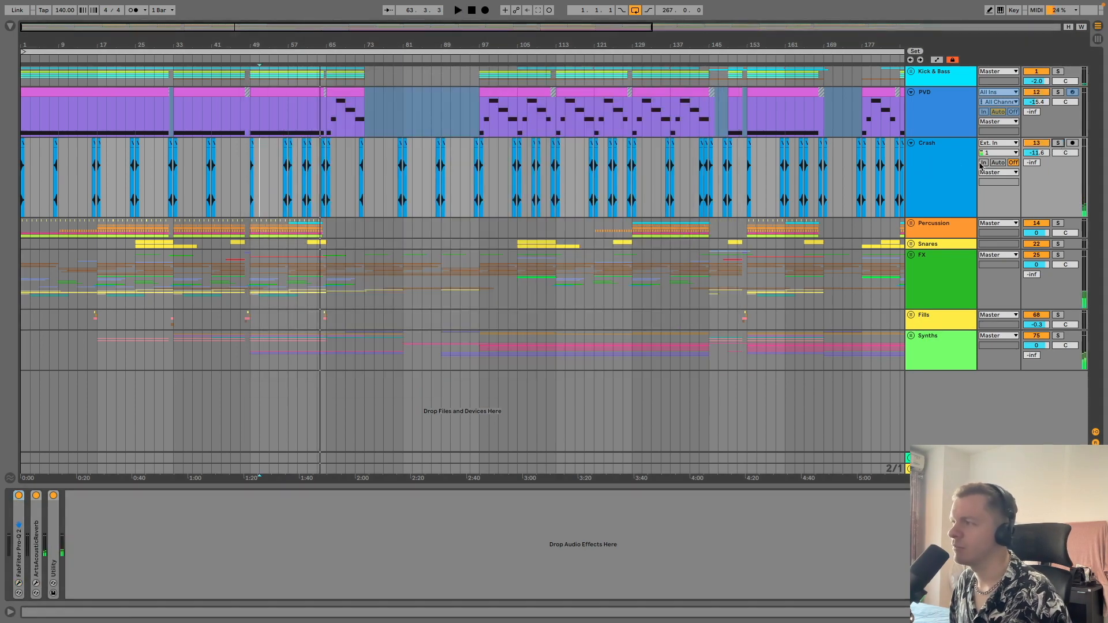
# Fold the Crash and PVD tracks and expand the Percussion group to show its tracks
pyautogui.click(941, 176)
pyautogui.click(911, 143)
pyautogui.click(912, 92)
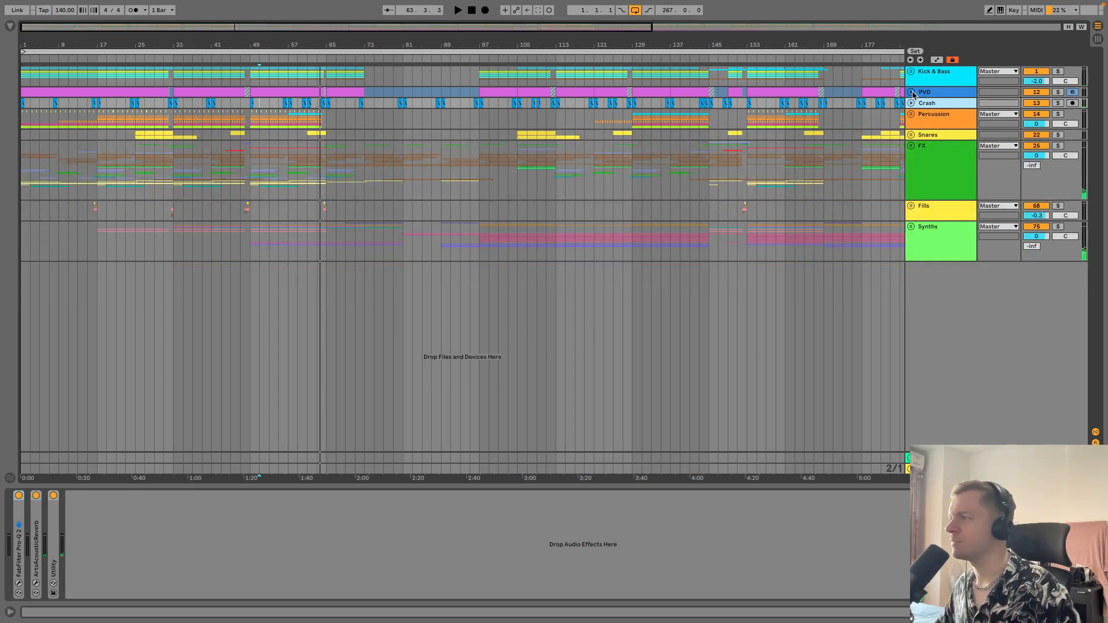
pyautogui.click(914, 115)
pyautogui.click(912, 114)
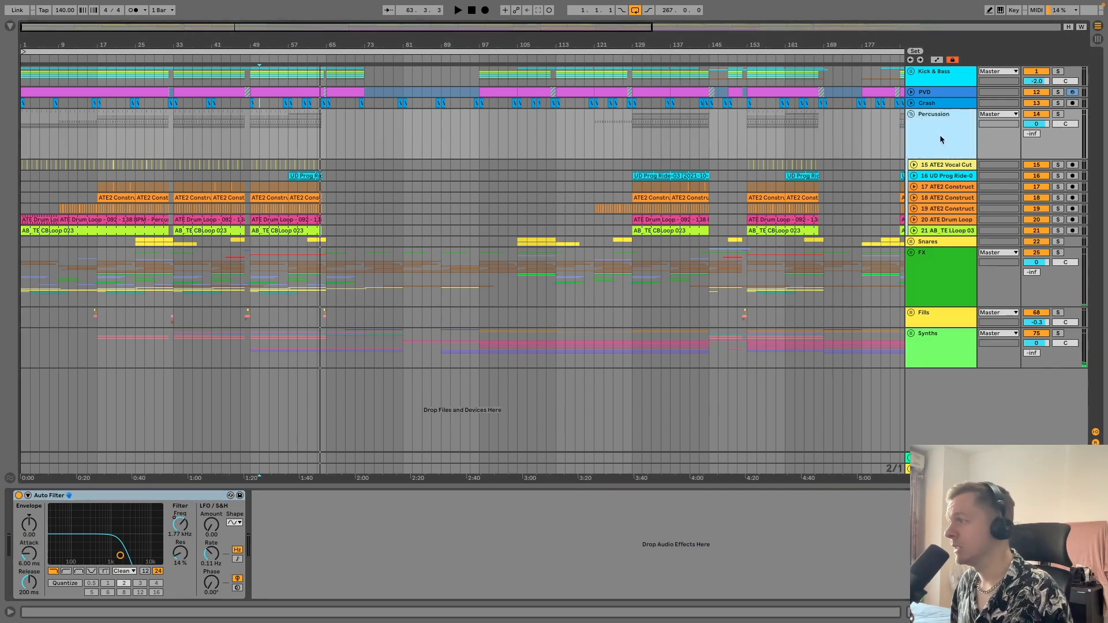
# Unfold the ATE2 Vocal Cut track inside the Percussion group and view its clips from around bar 33
pyautogui.moveTo(186, 45)
pyautogui.mouseDown()
pyautogui.moveTo(483, 173)
pyautogui.moveTo(482, 219)
pyautogui.mouseUp()
pyautogui.click(169, 153)
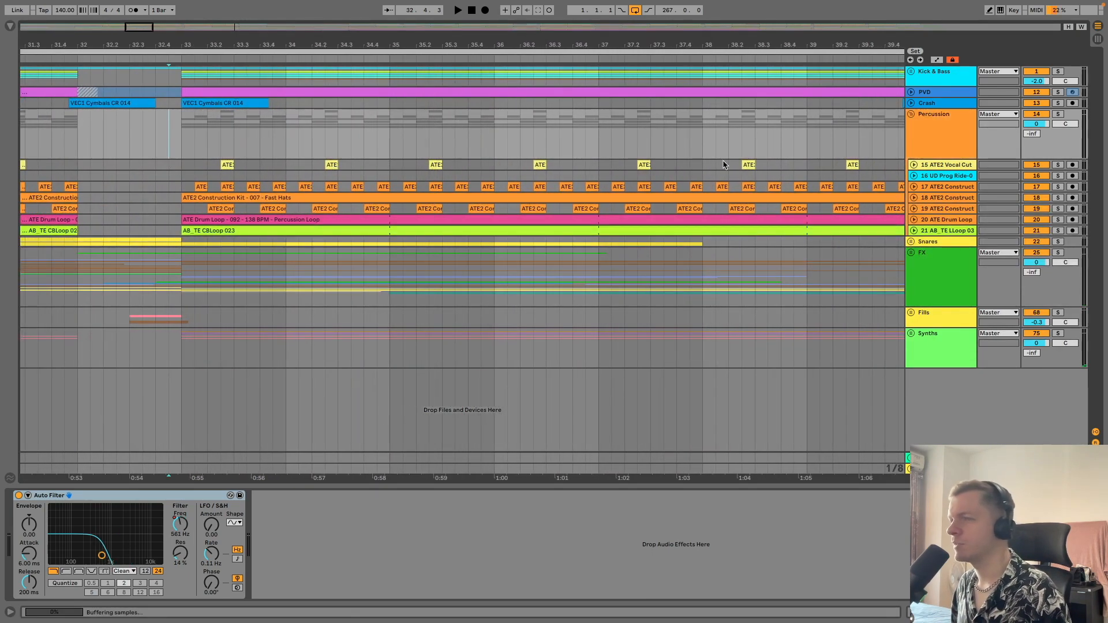
pyautogui.click(946, 167)
pyautogui.click(914, 165)
pyautogui.click(928, 151)
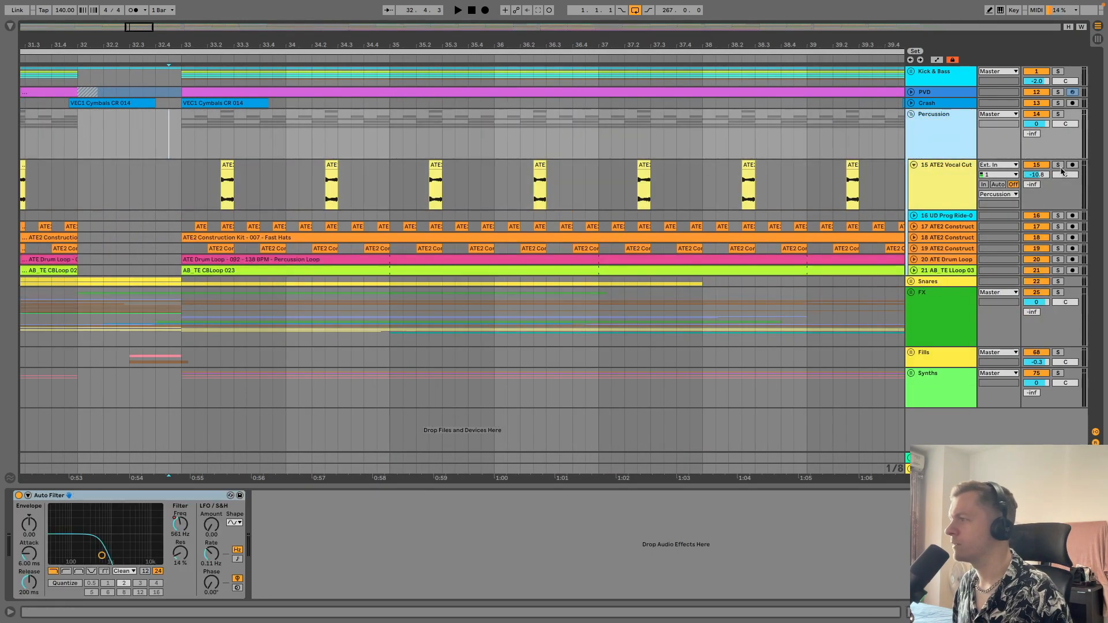
# Solo the ATE2 Vocal Cut track and listen to its clip from position 33.2.3
pyautogui.click(1058, 165)
pyautogui.click(224, 185)
pyautogui.press('space')
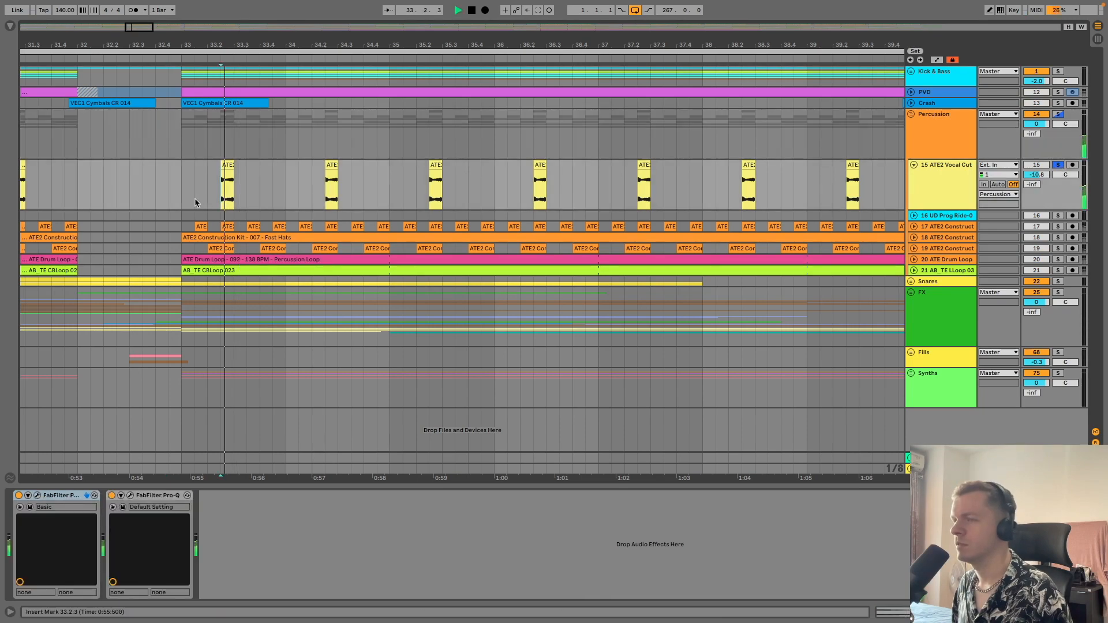
pyautogui.press('space')
pyautogui.press('space')
pyautogui.press('space')
pyautogui.moveTo(205, 41)
pyautogui.mouseDown()
pyautogui.moveTo(206, 7)
pyautogui.moveTo(206, 20)
pyautogui.moveTo(381, 53)
pyautogui.moveTo(173, 48)
pyautogui.moveTo(210, 40)
pyautogui.mouseUp()
# Unsolo the ATE2 Vocal Cut track, solo the whole Percussion group and play it from bar 33
pyautogui.click(1058, 165)
pyautogui.click(1058, 115)
pyautogui.click(203, 149)
pyautogui.press('space')
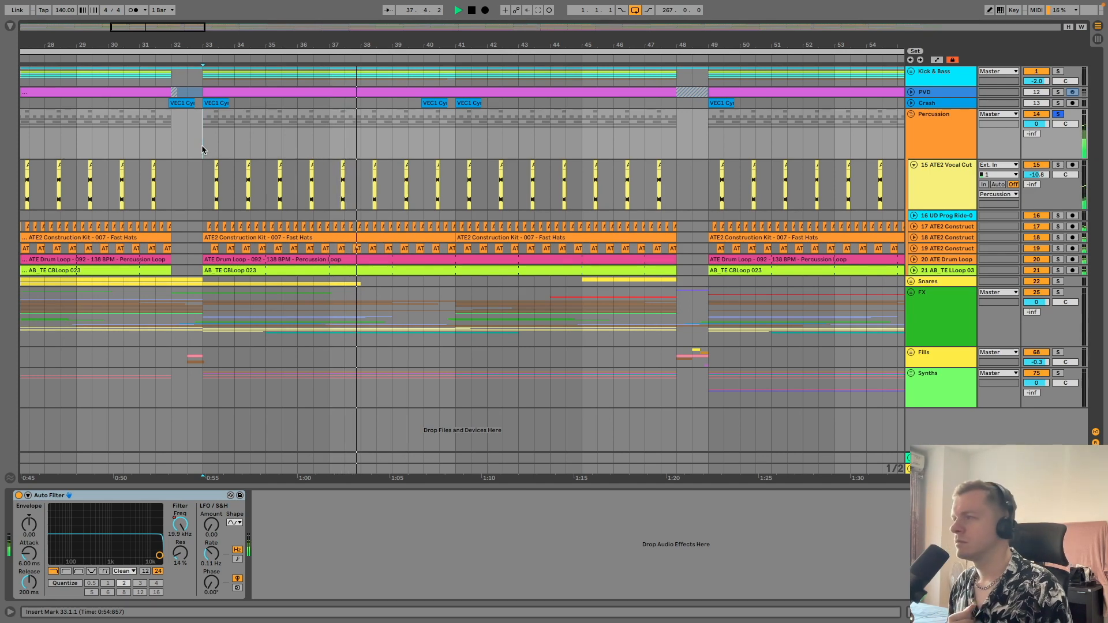
pyautogui.press('space')
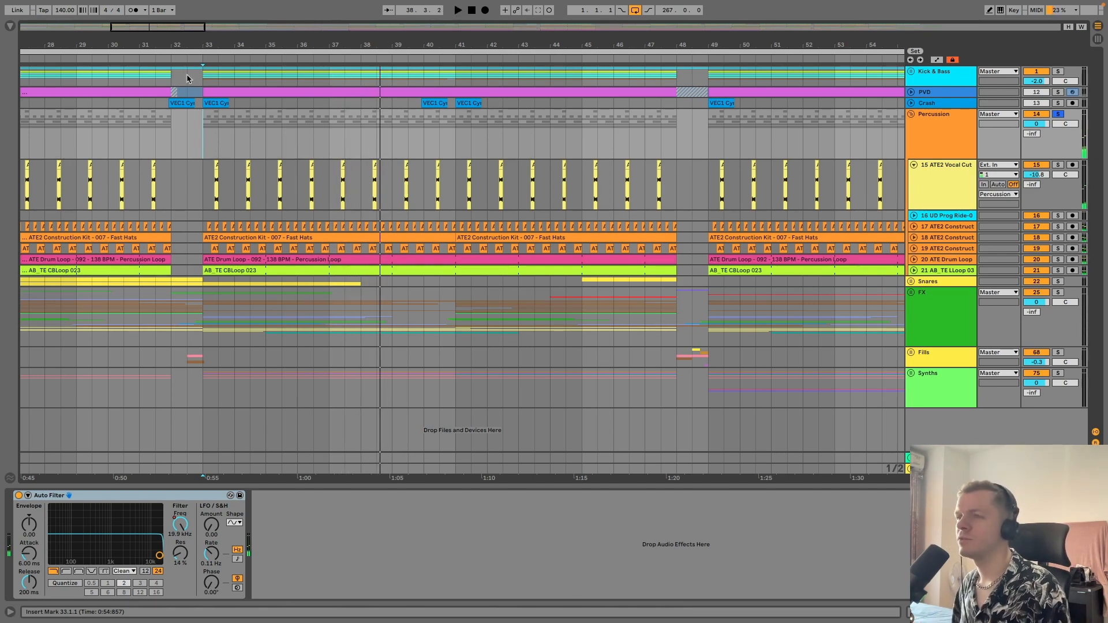
# Play the Percussion group from the vocal cut clip at 33.2.3, stop, and select the ATE2 Vocal Cut track
pyautogui.moveTo(209, 45); pyautogui.dragTo(209, 151)
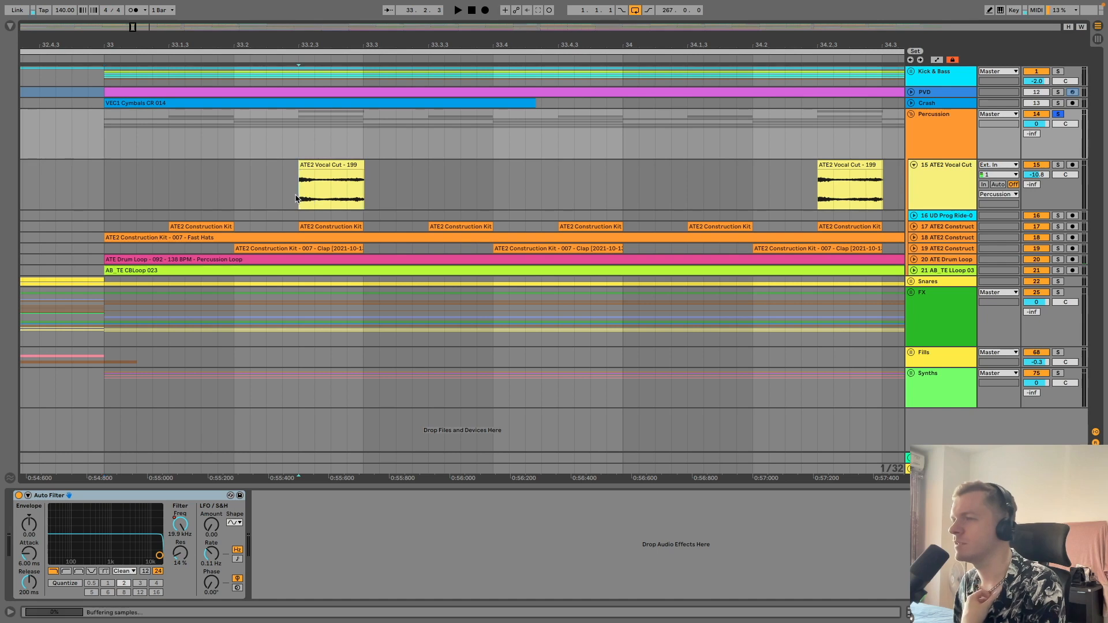
pyautogui.click(353, 185)
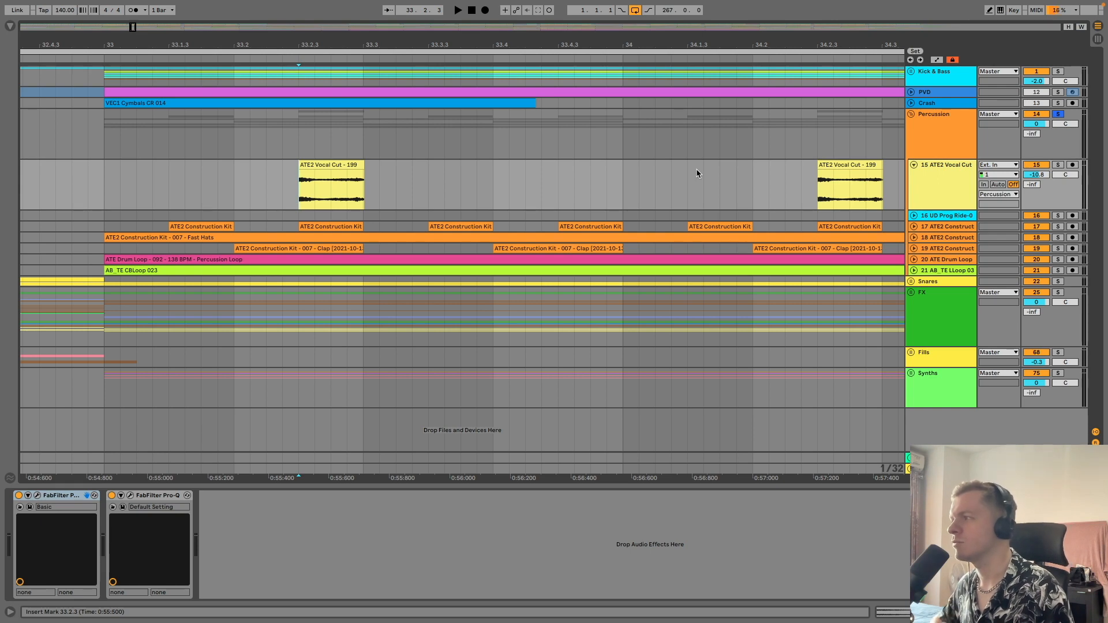
pyautogui.press('space')
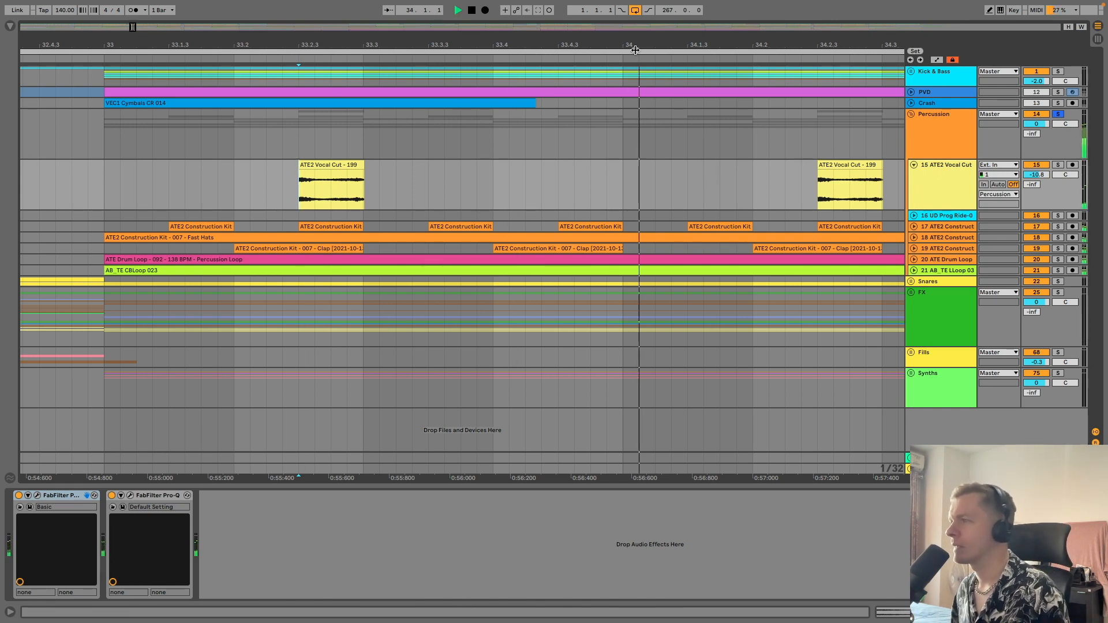
pyautogui.press('space')
pyautogui.click(922, 190)
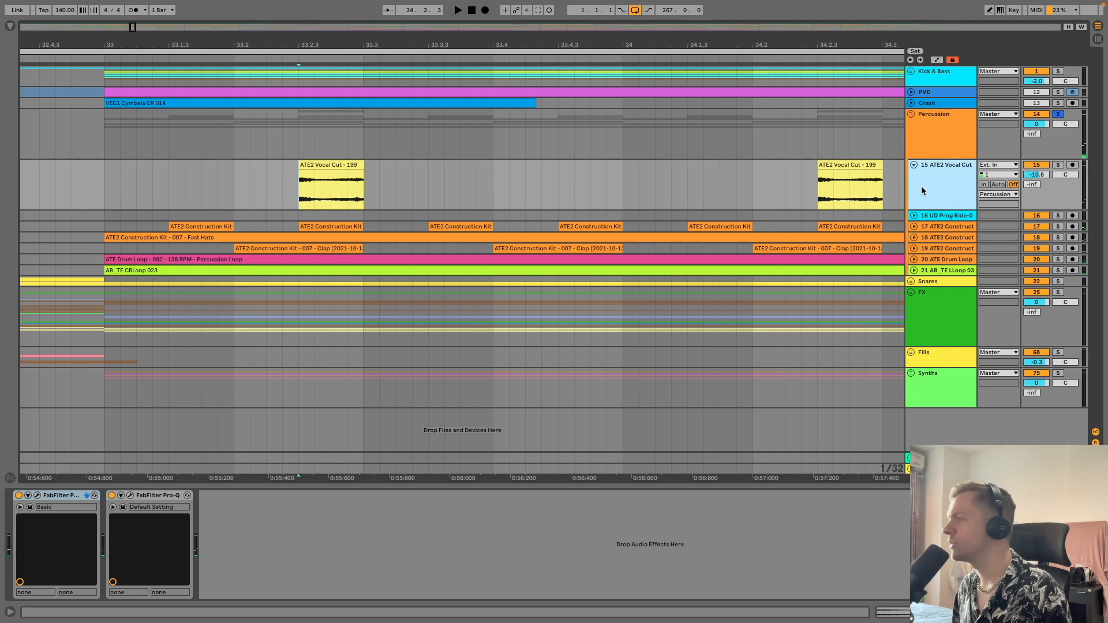
# Unfold the UD Prog Ride track and play the soloed Percussion group from bar 58
pyautogui.click(925, 216)
pyautogui.click(914, 215)
pyautogui.moveTo(691, 46)
pyautogui.mouseDown()
pyautogui.moveTo(691, 12)
pyautogui.moveTo(691, 26)
pyautogui.mouseUp()
pyautogui.click(802, 244)
pyautogui.click(837, 244)
pyautogui.press('space')
pyautogui.moveTo(837, 46); pyautogui.dragTo(271, 42)
pyautogui.press('space')
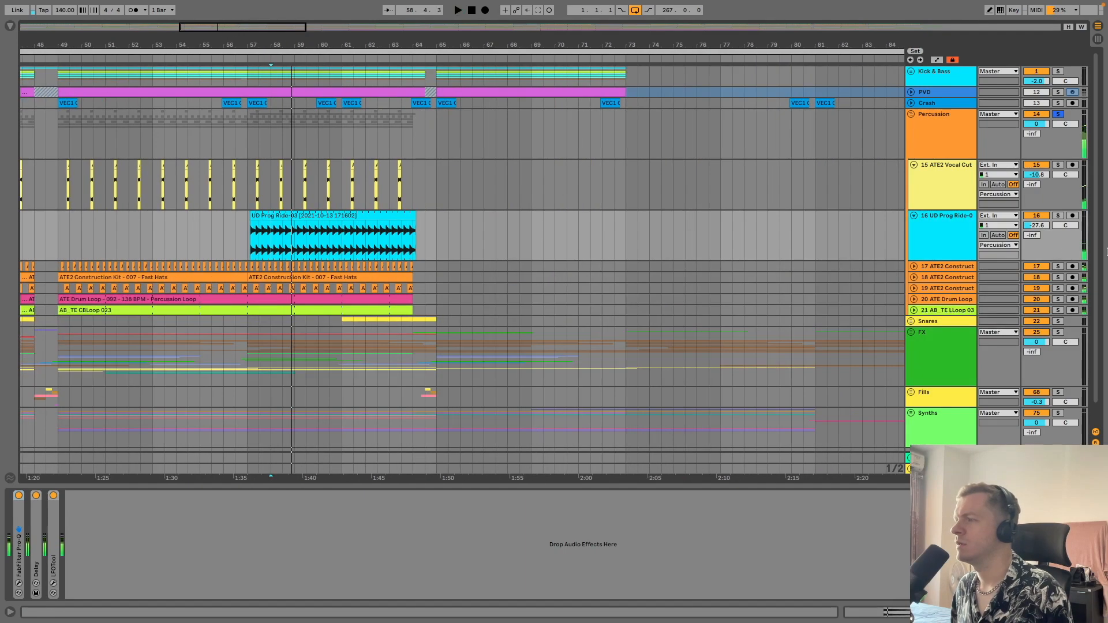
# Solo the UD Prog Ride track, listen to its clip from bar 58, and stop playback
pyautogui.click(1058, 216)
pyautogui.press('space')
pyautogui.moveTo(255, 43); pyautogui.dragTo(312, 74)
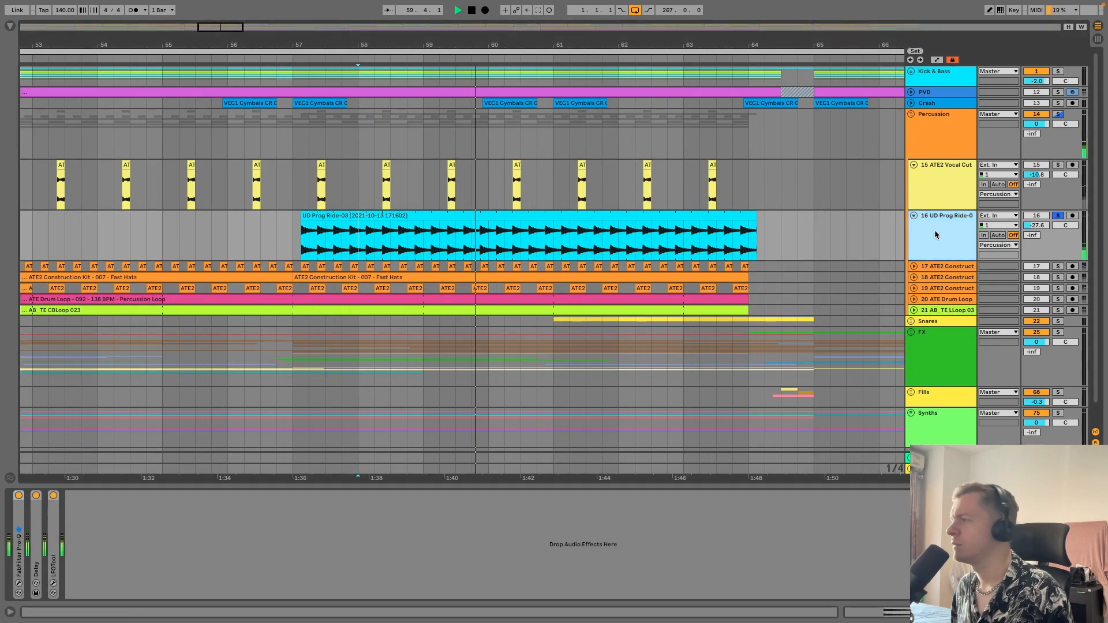
pyautogui.press('space')
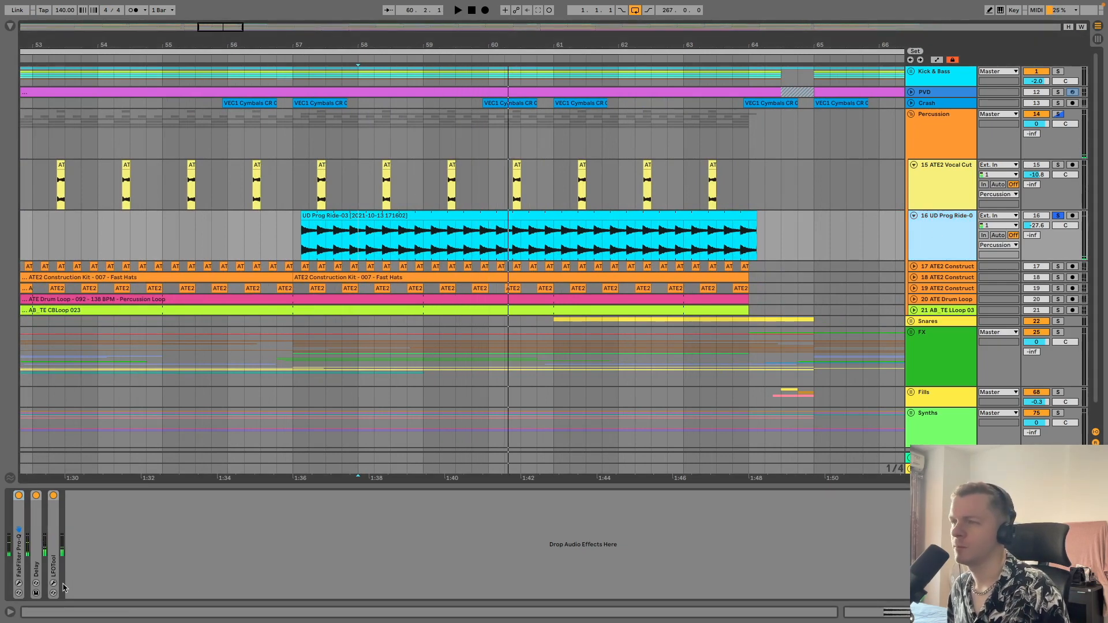
# Inspect the Pro-Q, Delay and LFOTool devices on the UD Prog Ride track, including LFOTool's volume curve
pyautogui.click(18, 585)
pyautogui.click(19, 584)
pyautogui.doubleClick(36, 570)
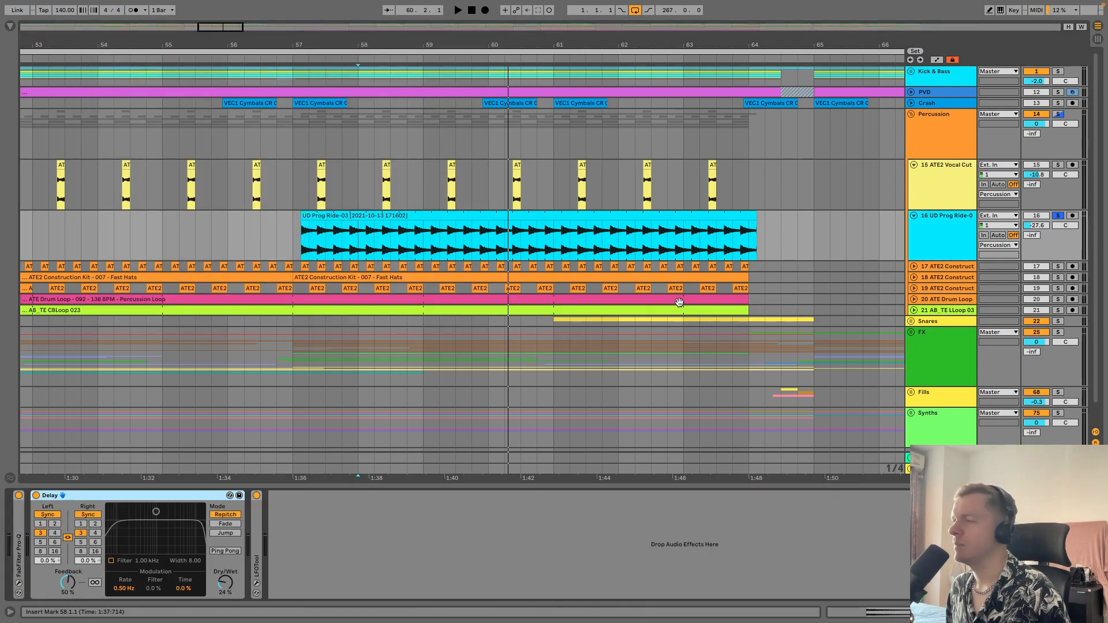
pyautogui.doubleClick(257, 540)
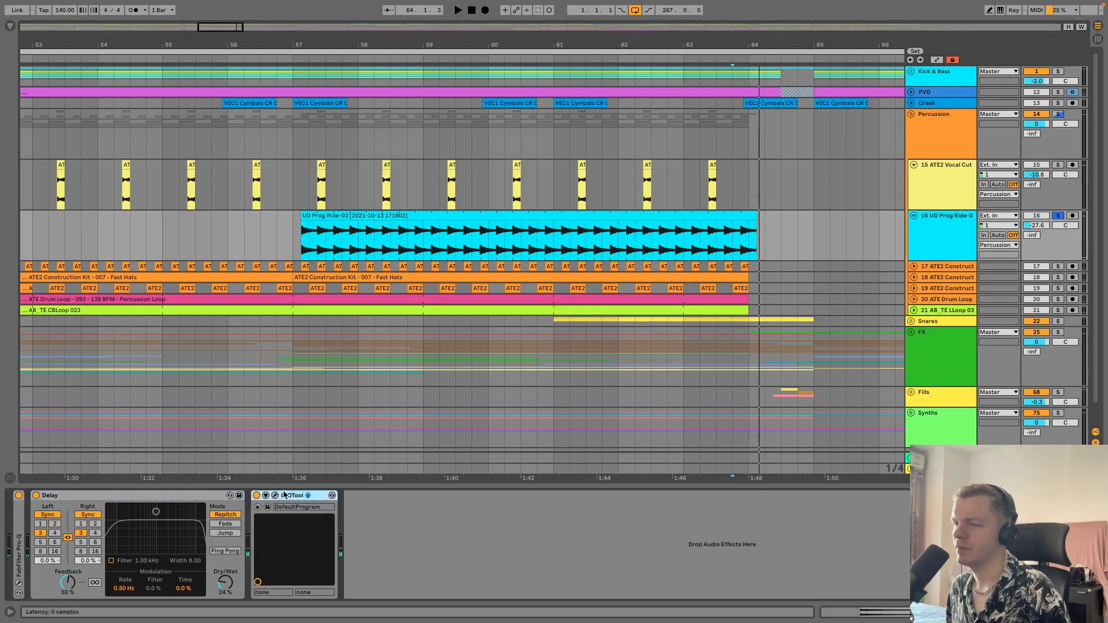
pyautogui.click(276, 495)
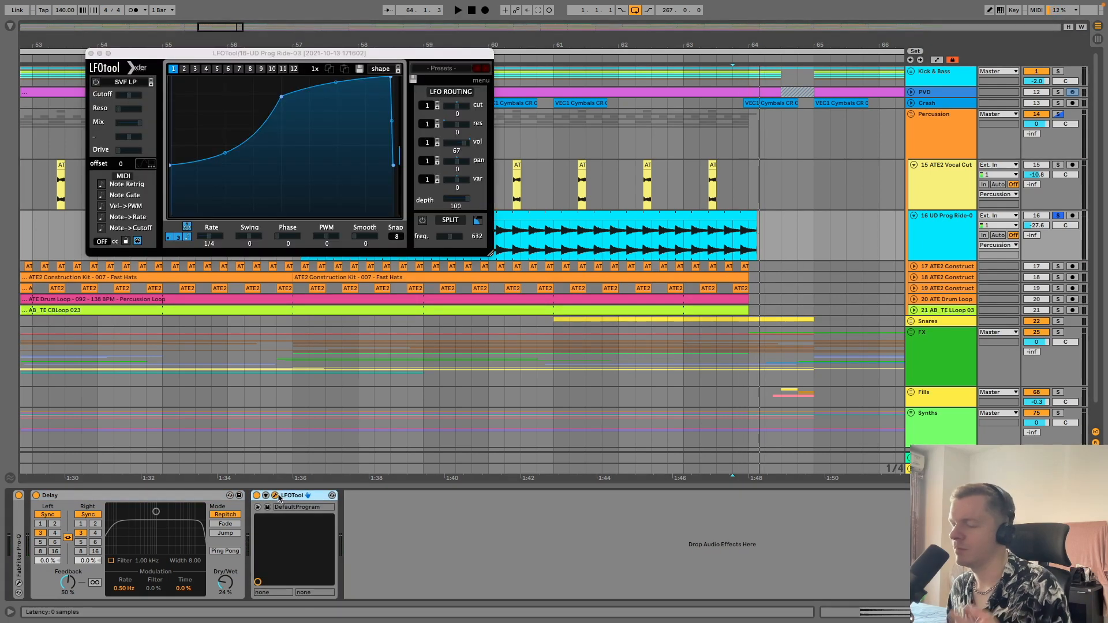
pyautogui.click(276, 496)
# Play the UD Prog Ride clip from the middle of bar 57, stop, and unsolo the track
pyautogui.click(340, 249)
pyautogui.press('space')
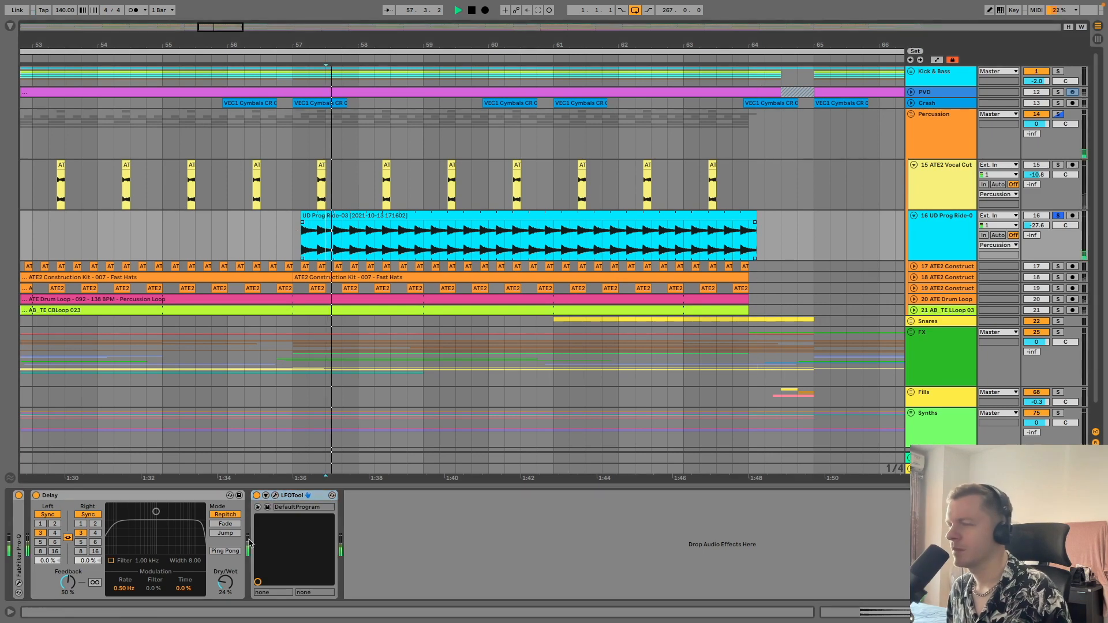
pyautogui.press('space')
pyautogui.click(1059, 216)
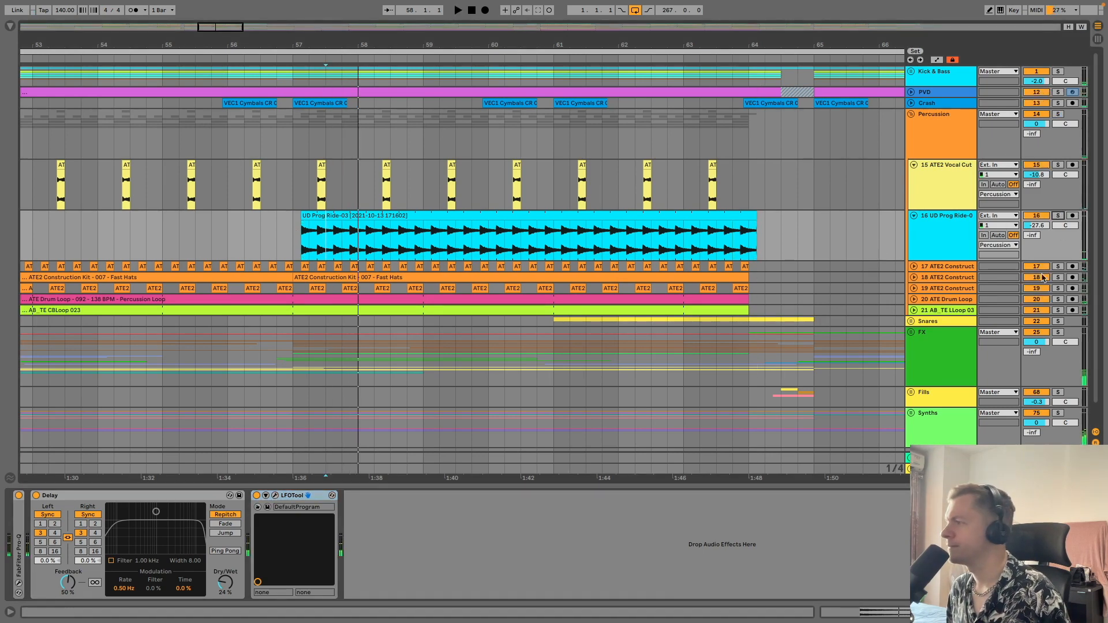
# Unfold and solo ATE2 Construct track 17 and listen to it from around bar 55
pyautogui.click(950, 267)
pyautogui.click(914, 267)
pyautogui.click(1058, 266)
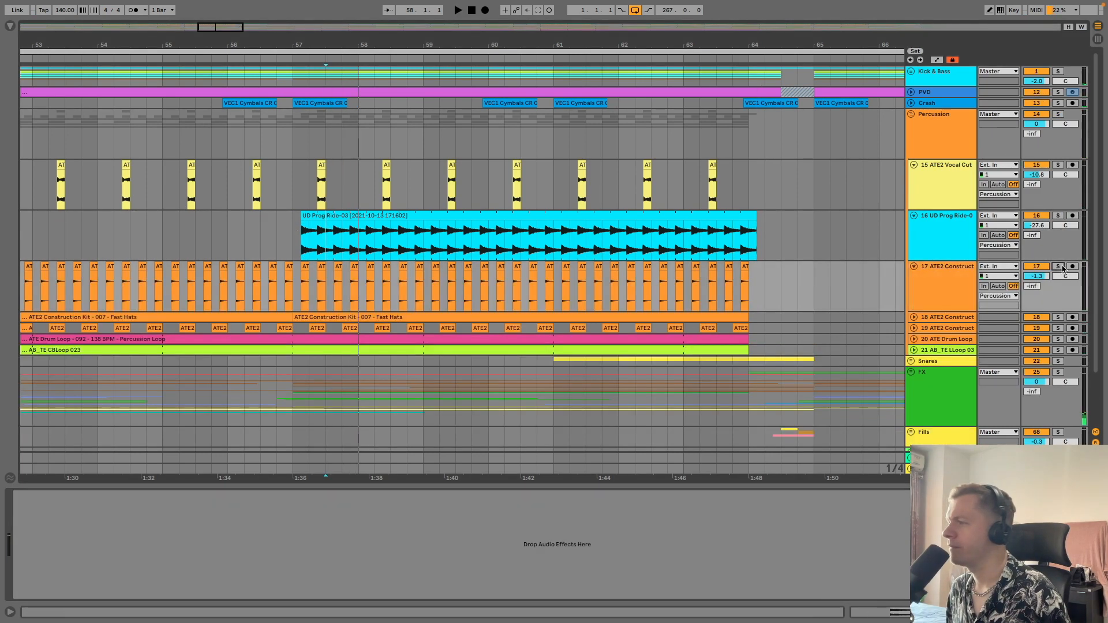
pyautogui.click(172, 286)
pyautogui.press('space')
pyautogui.press('space')
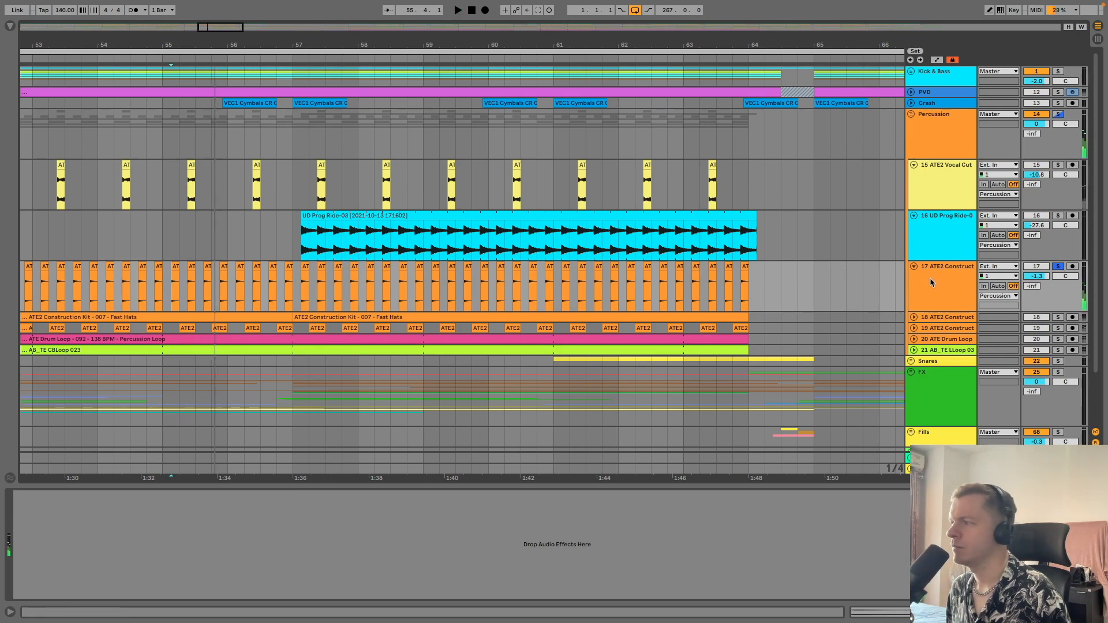
# Unfold the Fast Hats track 18 and play the soloed track 17 from 56.3.1
pyautogui.click(947, 288)
pyautogui.click(914, 317)
pyautogui.scroll(-3, 253, 167)
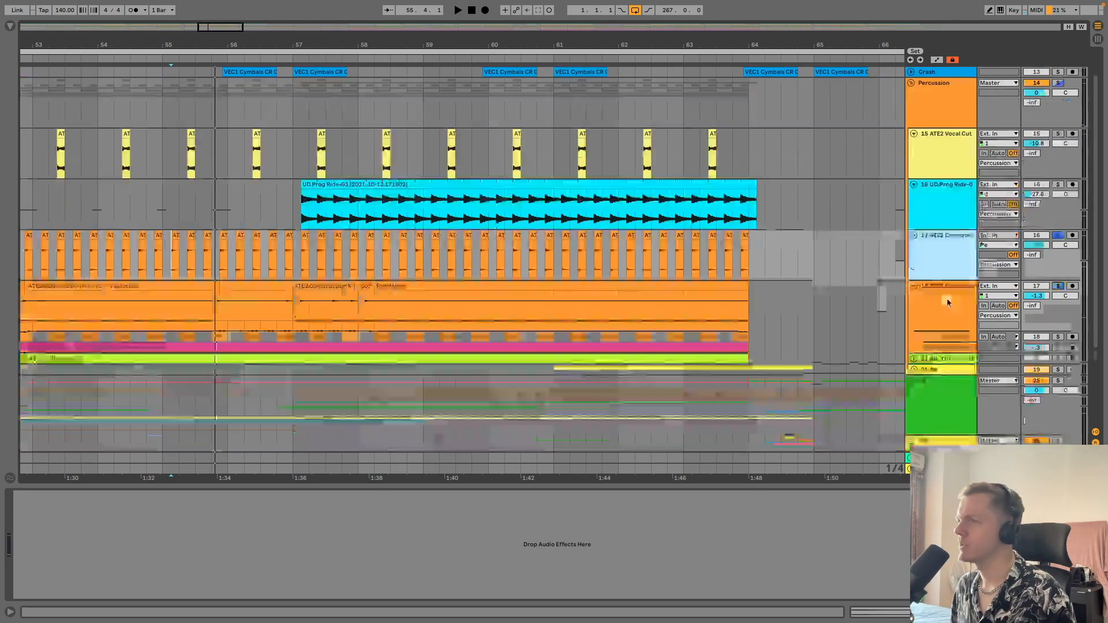
pyautogui.click(260, 199)
pyautogui.press('space')
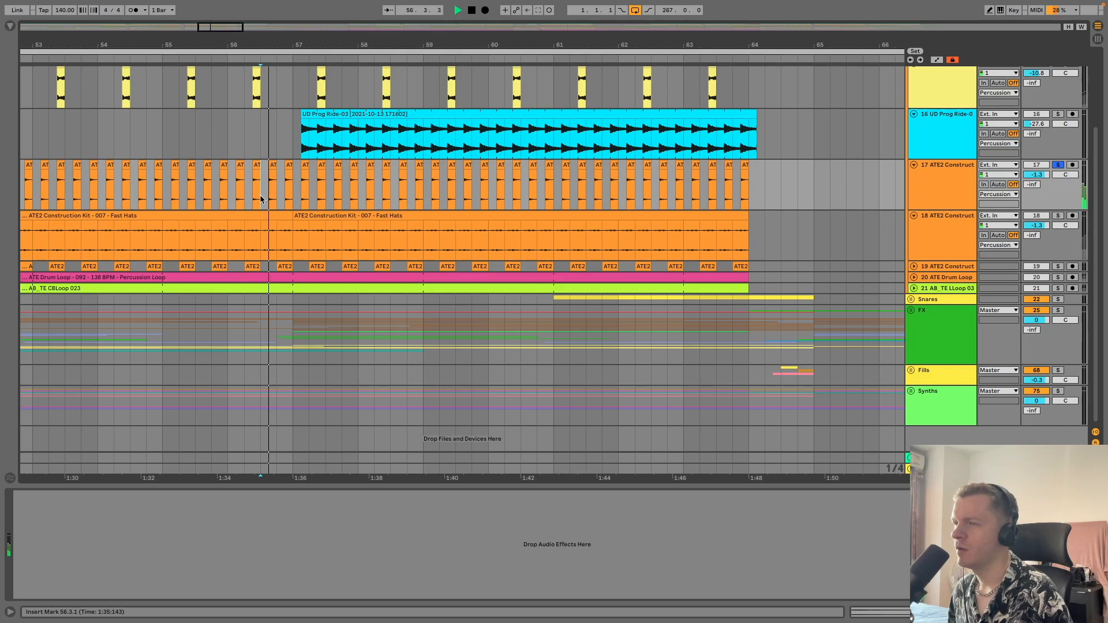
pyautogui.press('space')
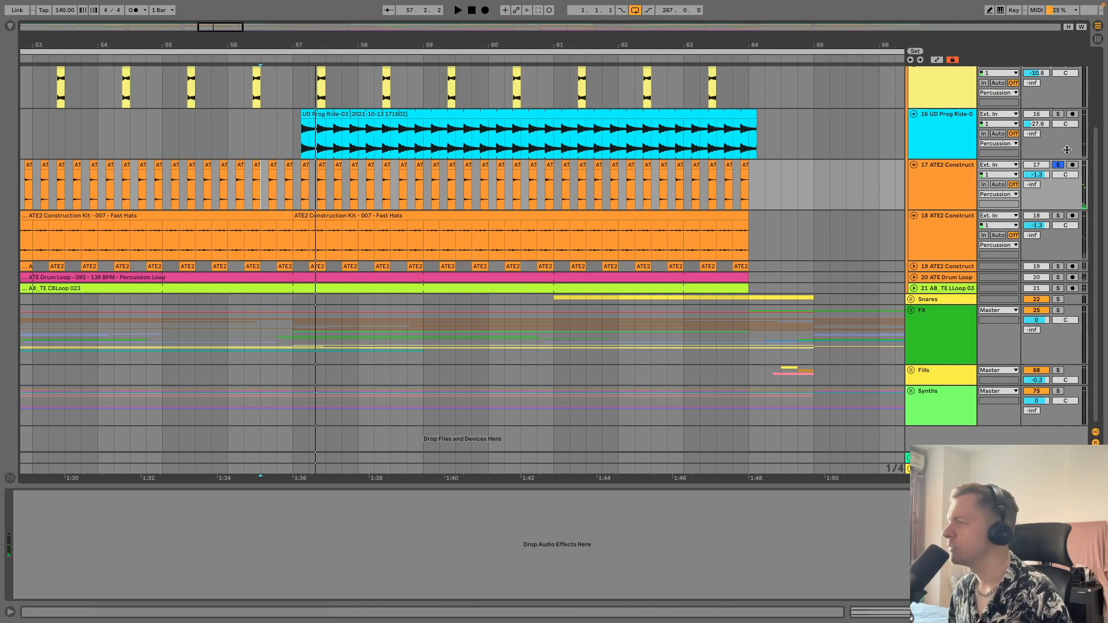
# Solo the Fast Hats track 18 instead of track 17, listen from 56.3.1, and unsolo it
pyautogui.click(1059, 233)
pyautogui.click(1058, 216)
pyautogui.press('space')
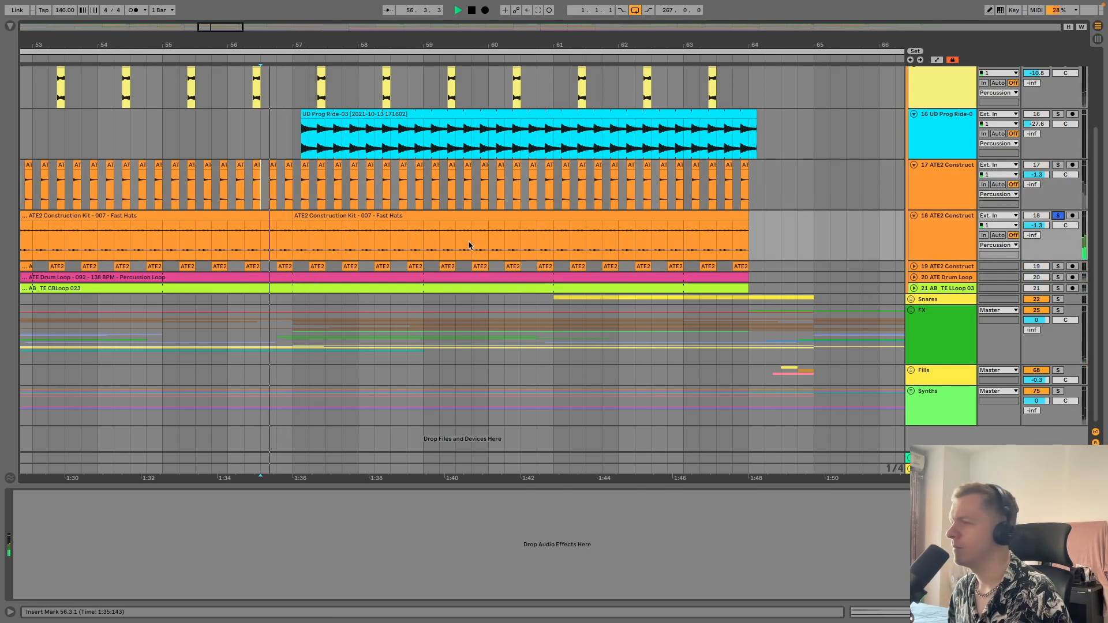
pyautogui.click(1058, 215)
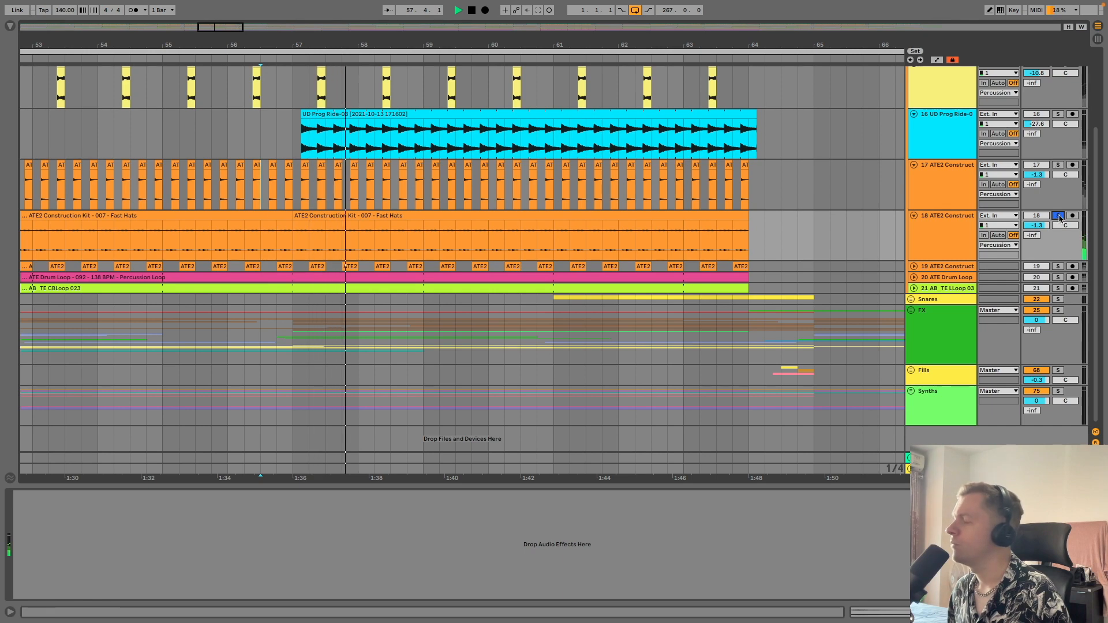
pyautogui.click(939, 225)
pyautogui.click(1058, 215)
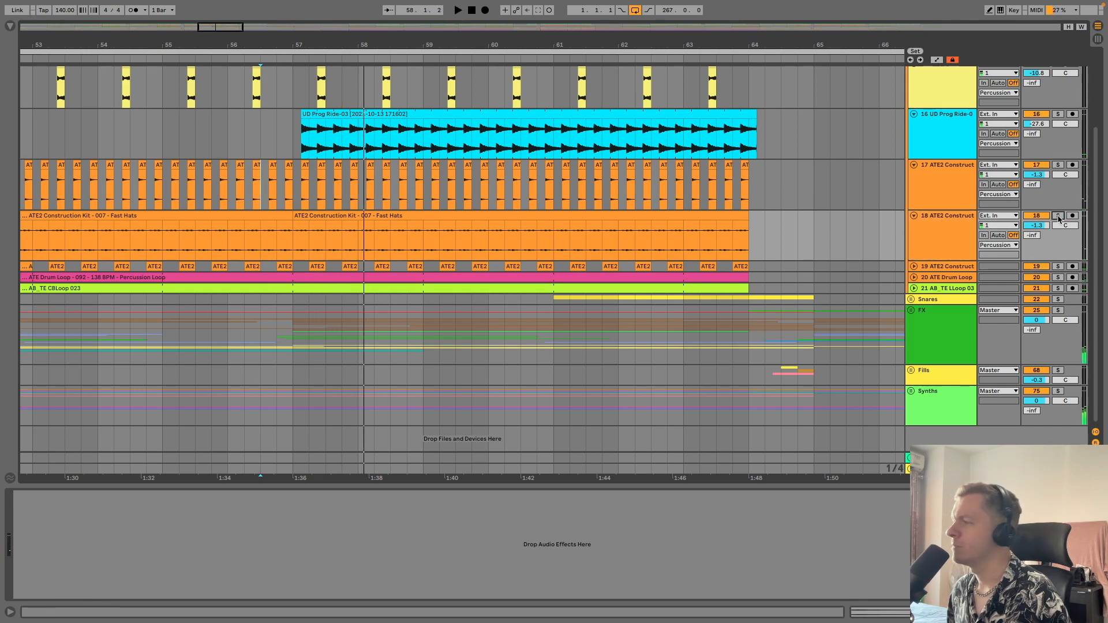
# Listen to the Fast Hats track from around bar 59, together with track 17, and clear the solos
pyautogui.click(438, 239)
pyautogui.press('space')
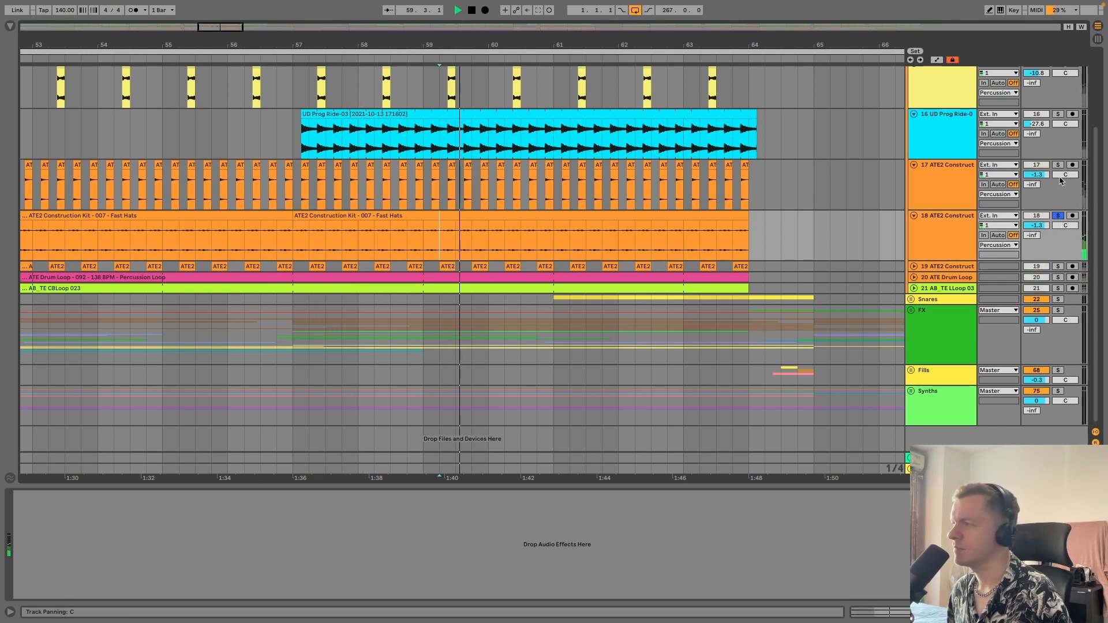
pyautogui.press('space')
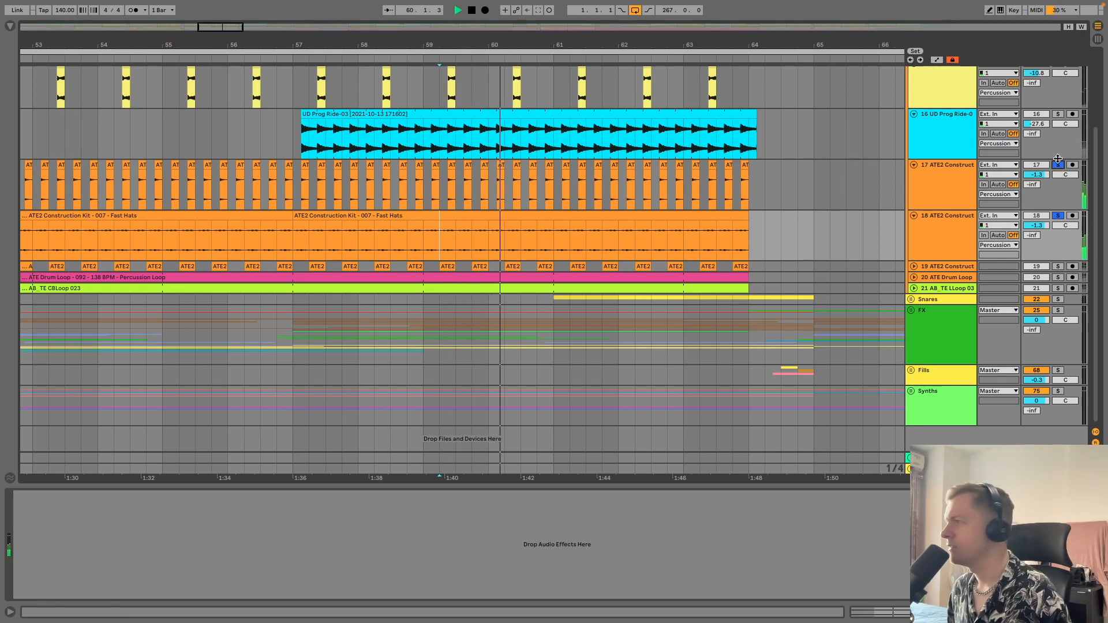
pyautogui.click(1060, 216)
# Unfold ATE2 Construct track 19, solo it and play its clips
pyautogui.click(947, 266)
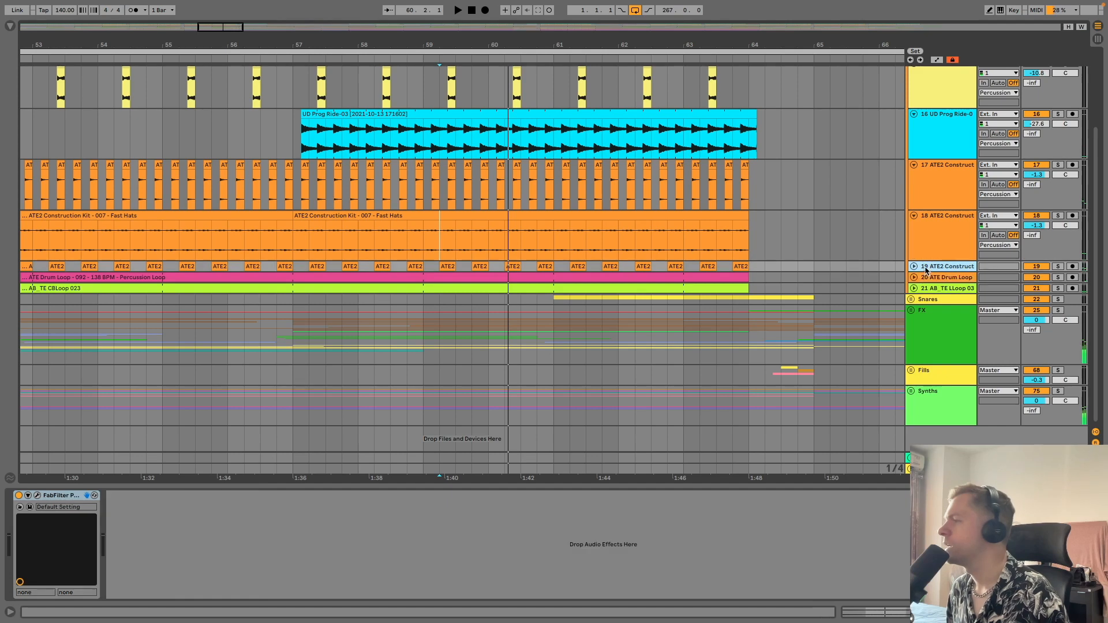
pyautogui.click(914, 266)
pyautogui.click(1059, 266)
pyautogui.press('space')
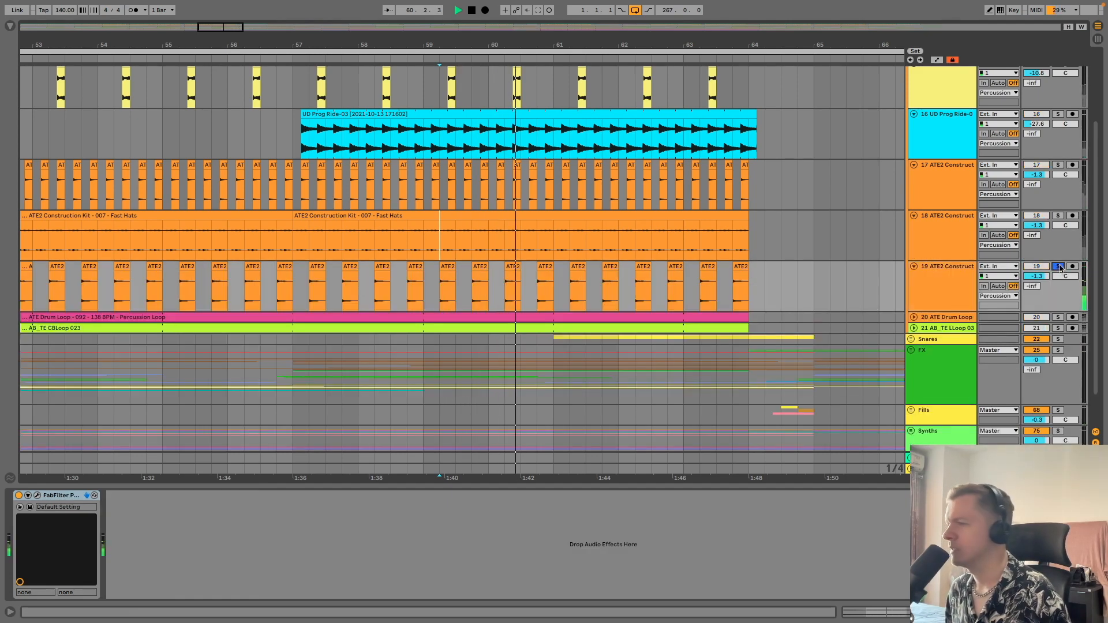
# Solo tracks 15 to 18 alongside track 19, play the layers together, and clear the solos
pyautogui.click(1058, 215)
pyautogui.click(1058, 165)
pyautogui.click(1058, 113)
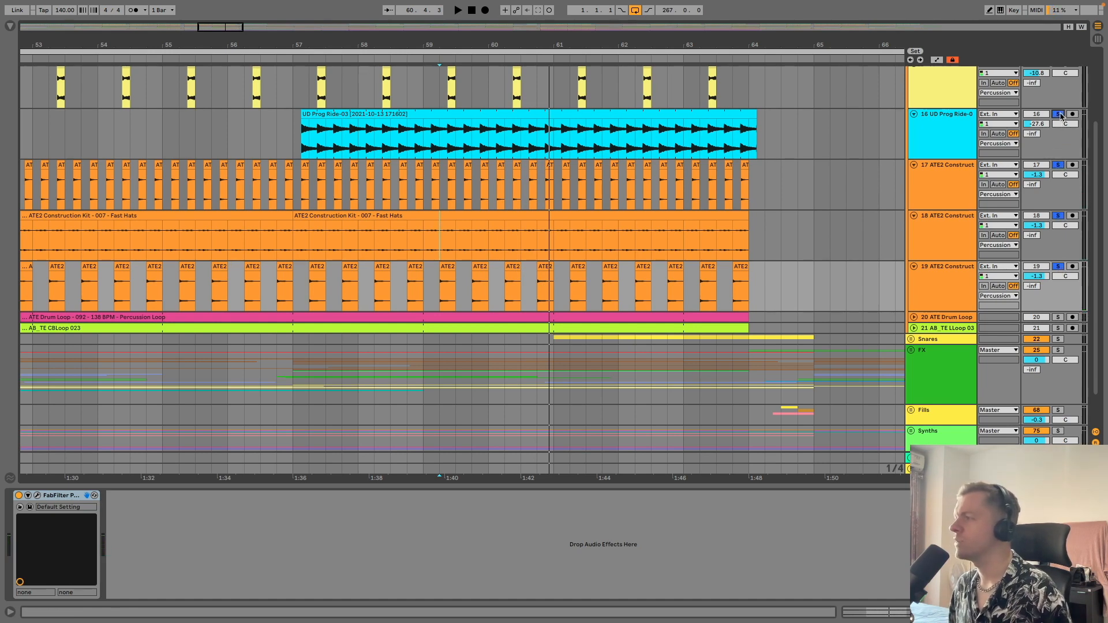
pyautogui.scroll(2, 1065, 126)
pyautogui.click(1058, 124)
pyautogui.press('space')
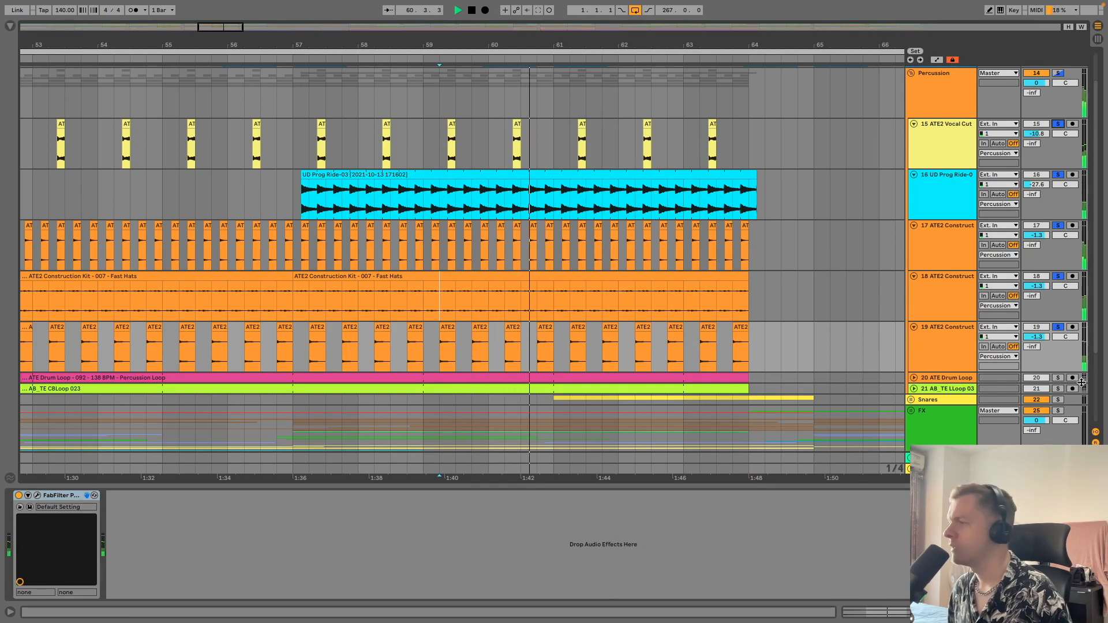
pyautogui.press('space')
pyautogui.click(1058, 326)
# Unfold and solo the ATE Drum Loop track 20 and play its percussion loop from 57.1.1
pyautogui.click(935, 347)
pyautogui.scroll(-3, 934, 347)
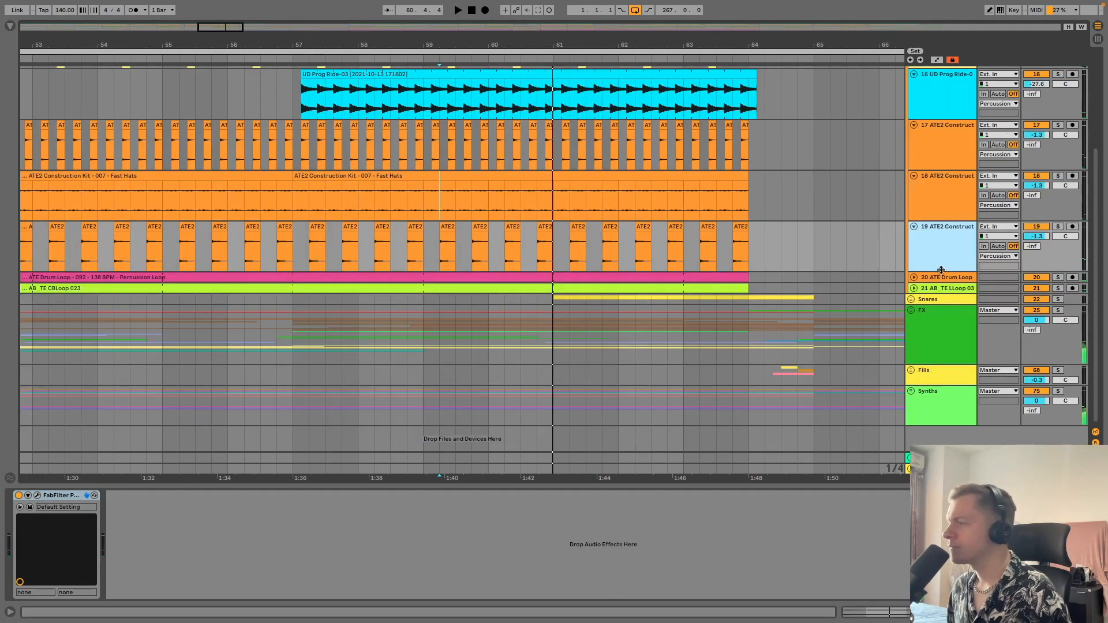
pyautogui.click(942, 276)
pyautogui.click(914, 278)
pyautogui.click(1059, 277)
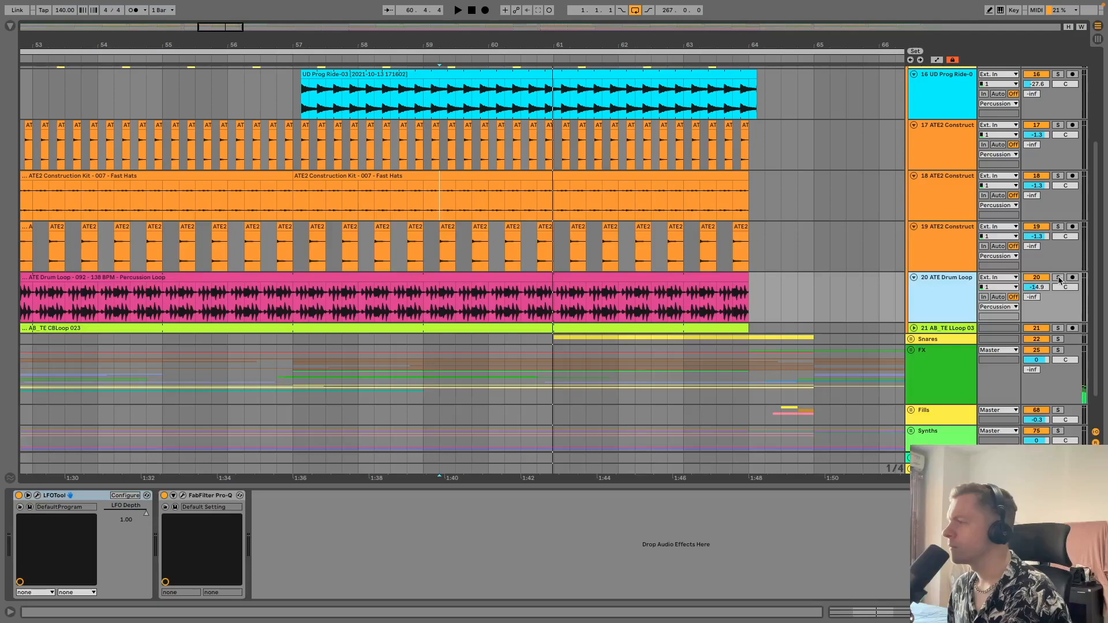
pyautogui.click(295, 315)
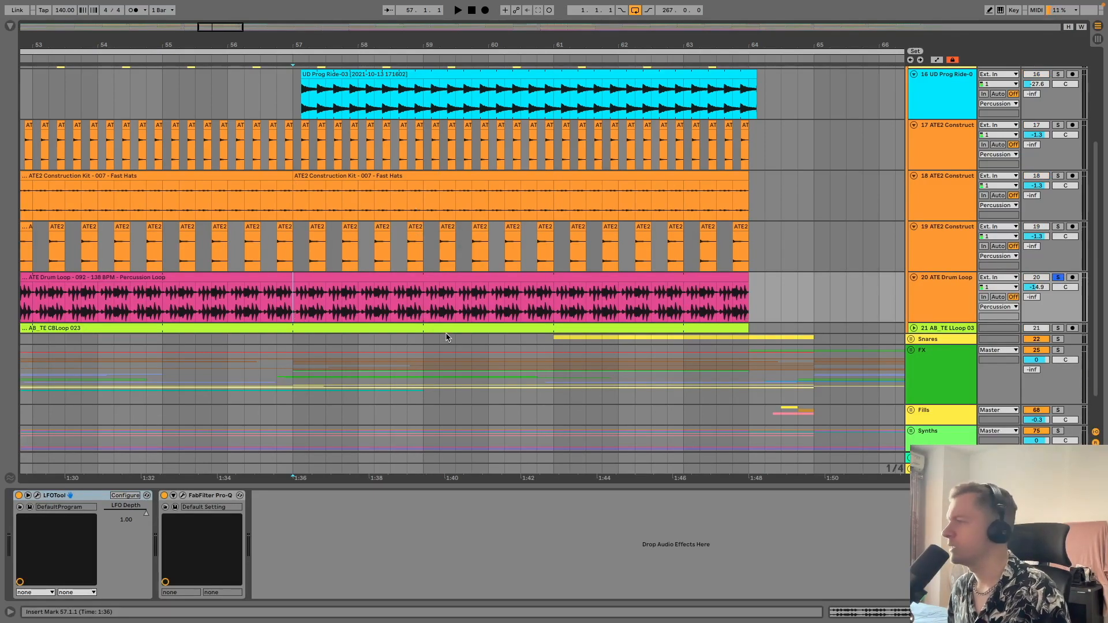
pyautogui.press('space')
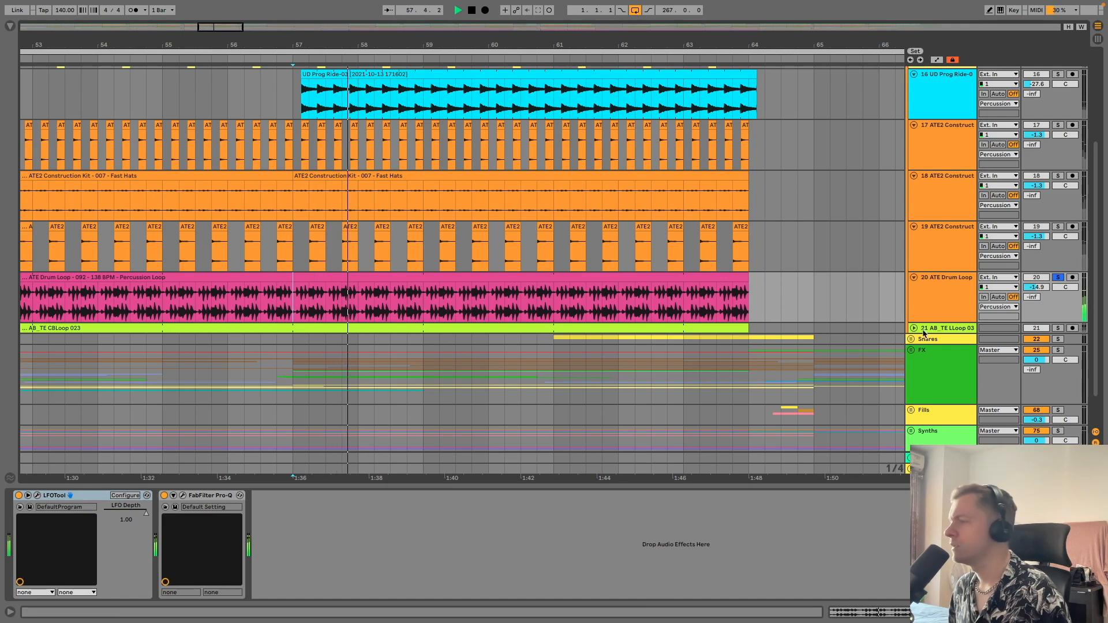
# Solo and unfold the AB_TE LLoop 03 track 21, and listen to its loop from 59.1.1
pyautogui.click(1058, 328)
pyautogui.click(914, 329)
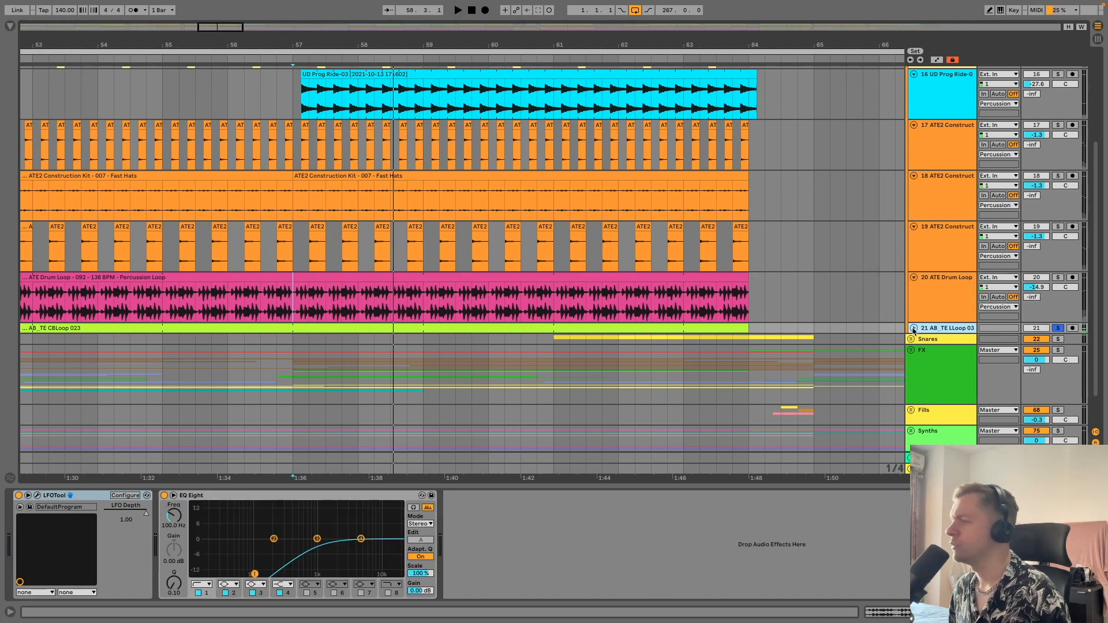
pyautogui.click(427, 373)
pyautogui.press('space')
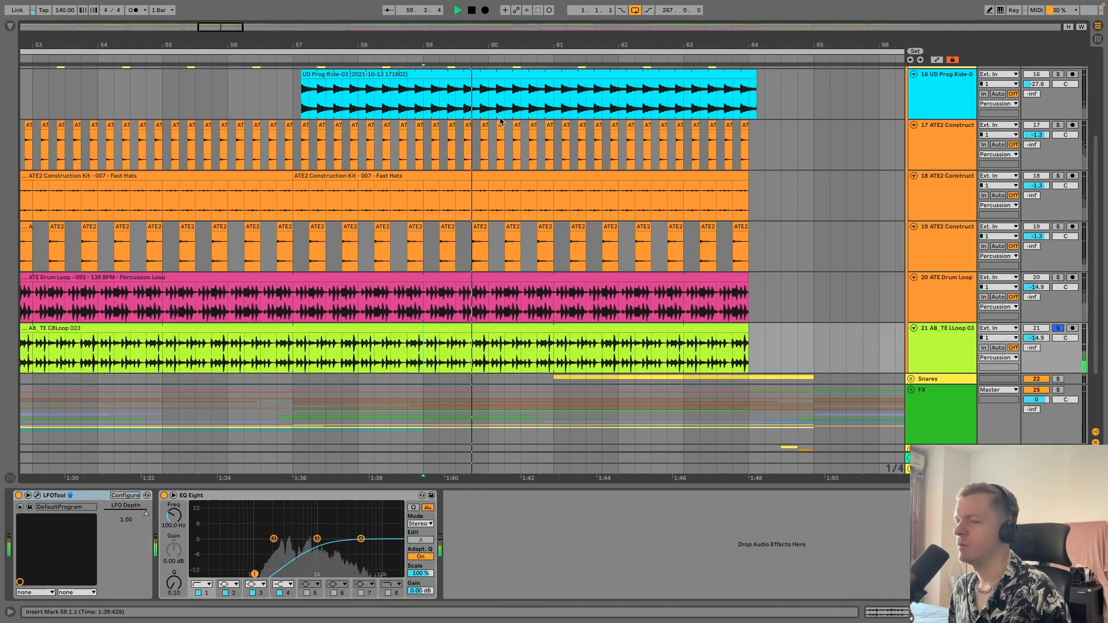
pyautogui.moveTo(480, 42); pyautogui.dragTo(634, 46)
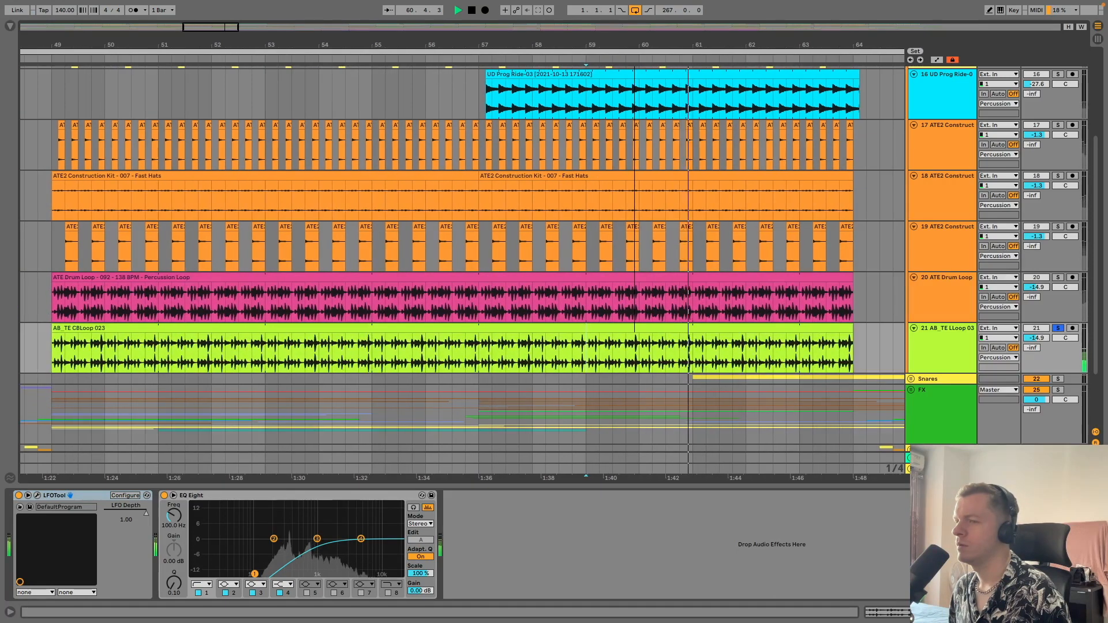
pyautogui.press('space')
# Select the ATE Drum Loop track to view its effects and unsolo the AB_TE LLoop 03 track
pyautogui.click(971, 328)
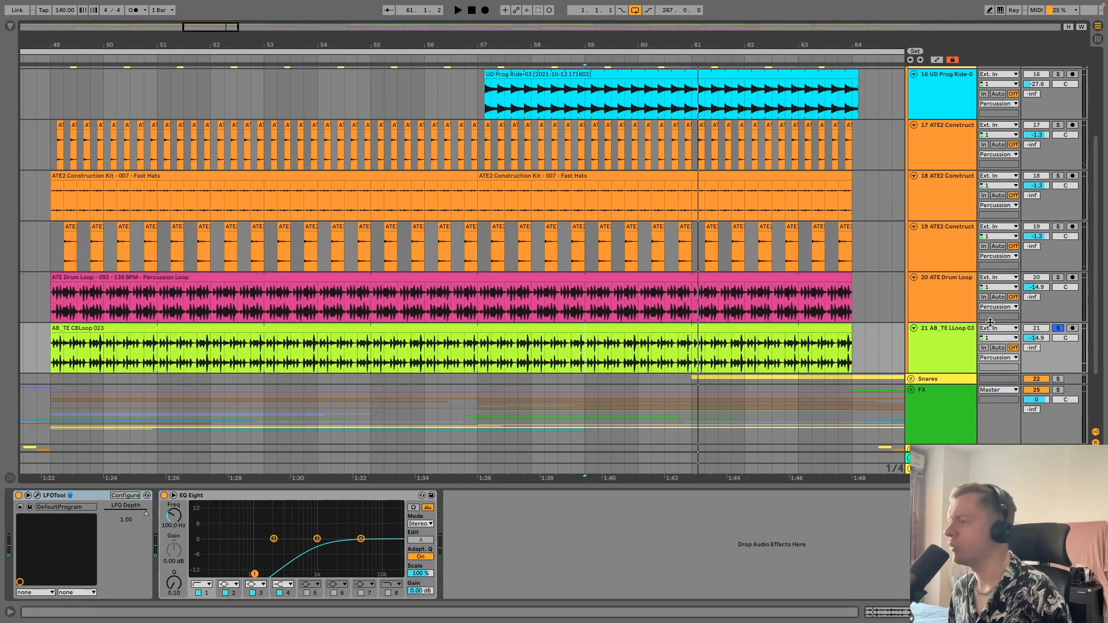
pyautogui.press('Up')
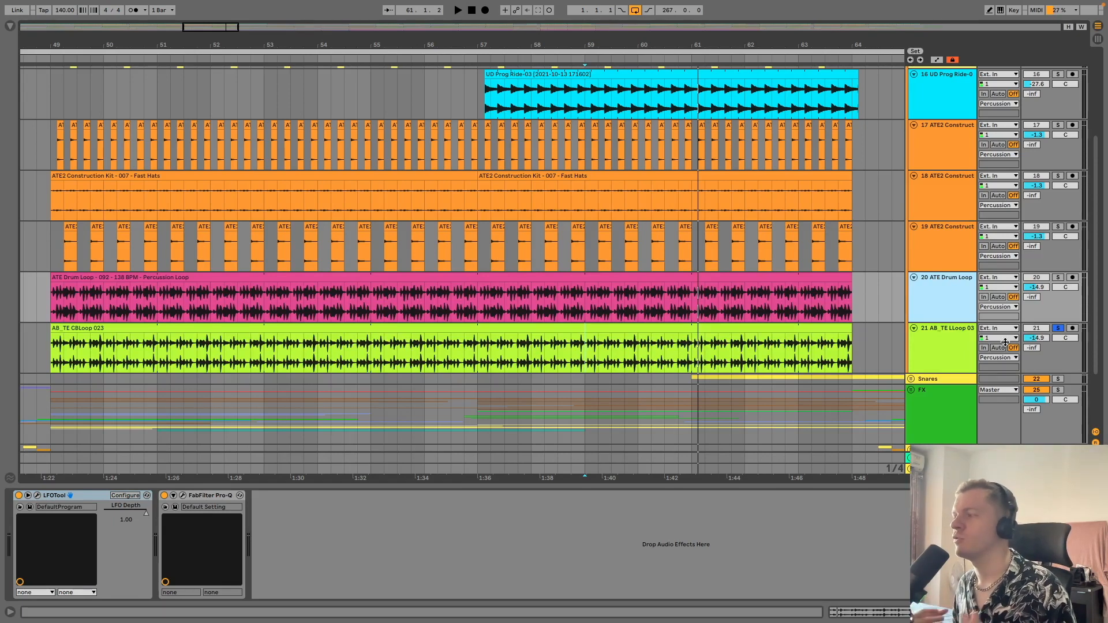
pyautogui.click(1058, 327)
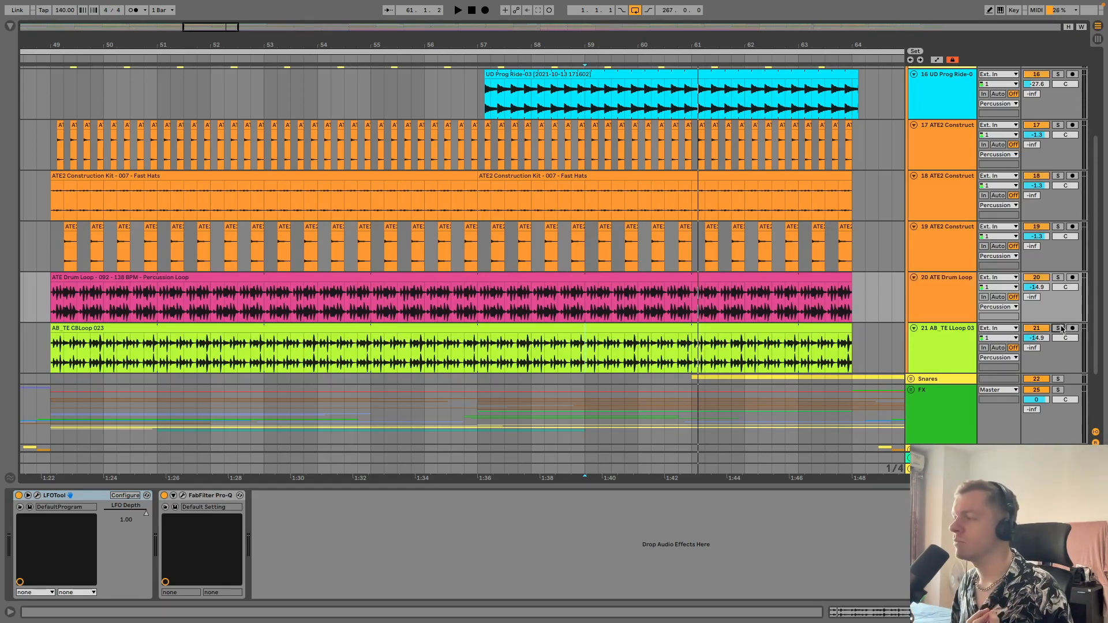
# Fold all the expanded tracks inside the Percussion group, from AB_TE LLoop 03 up to ATE2 Vocal Cut
pyautogui.click(914, 328)
pyautogui.click(914, 277)
pyautogui.click(914, 227)
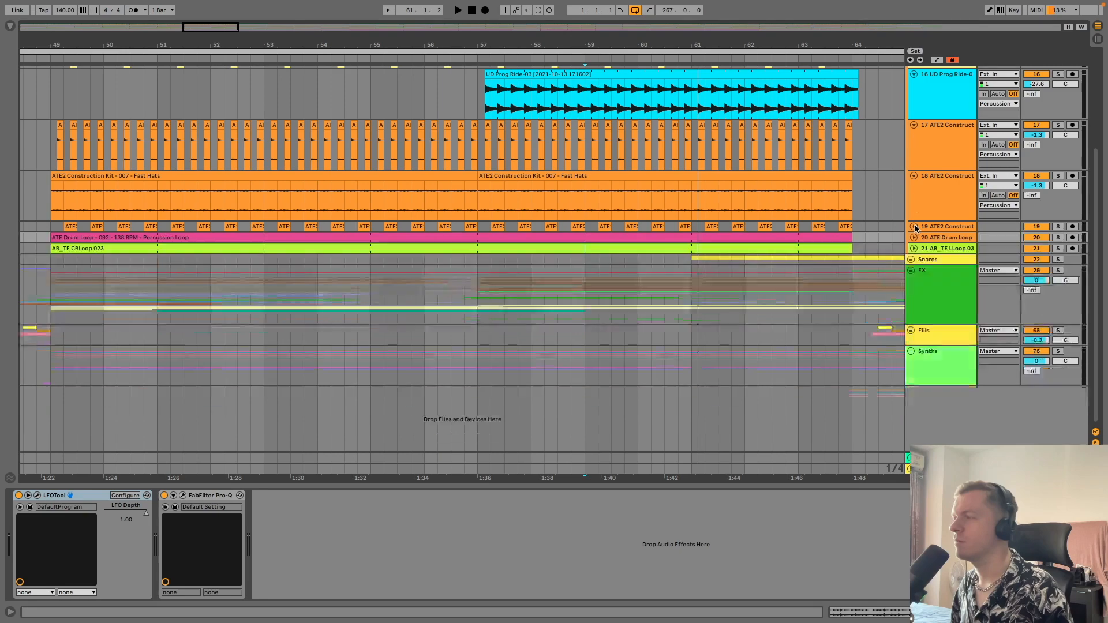
pyautogui.click(913, 175)
pyautogui.scroll(5, 916, 129)
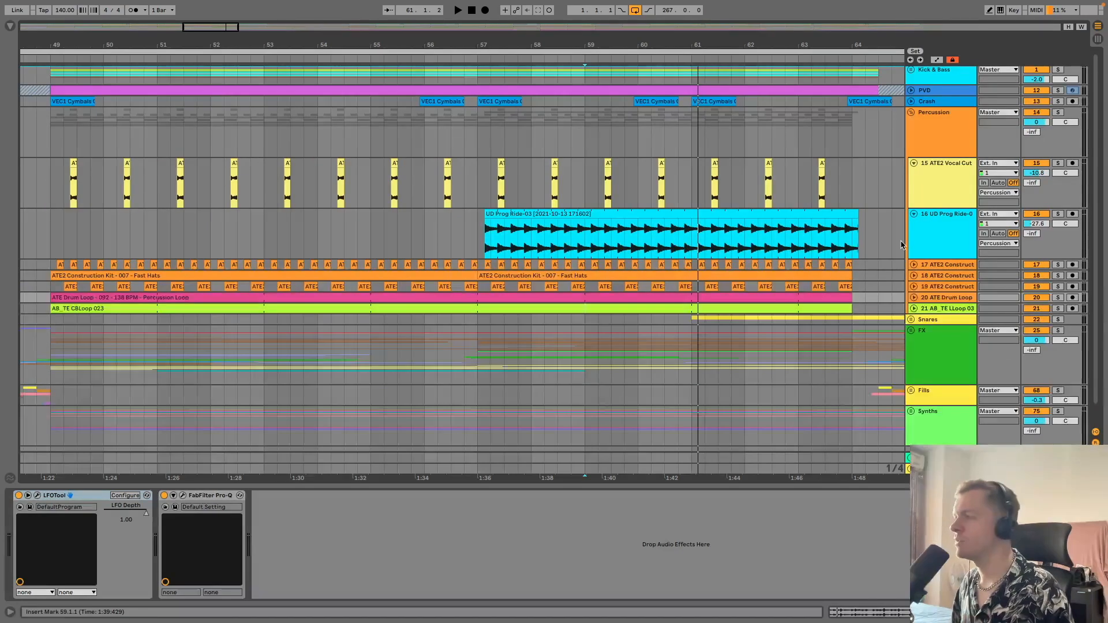
pyautogui.click(913, 216)
pyautogui.click(910, 167)
pyautogui.click(913, 166)
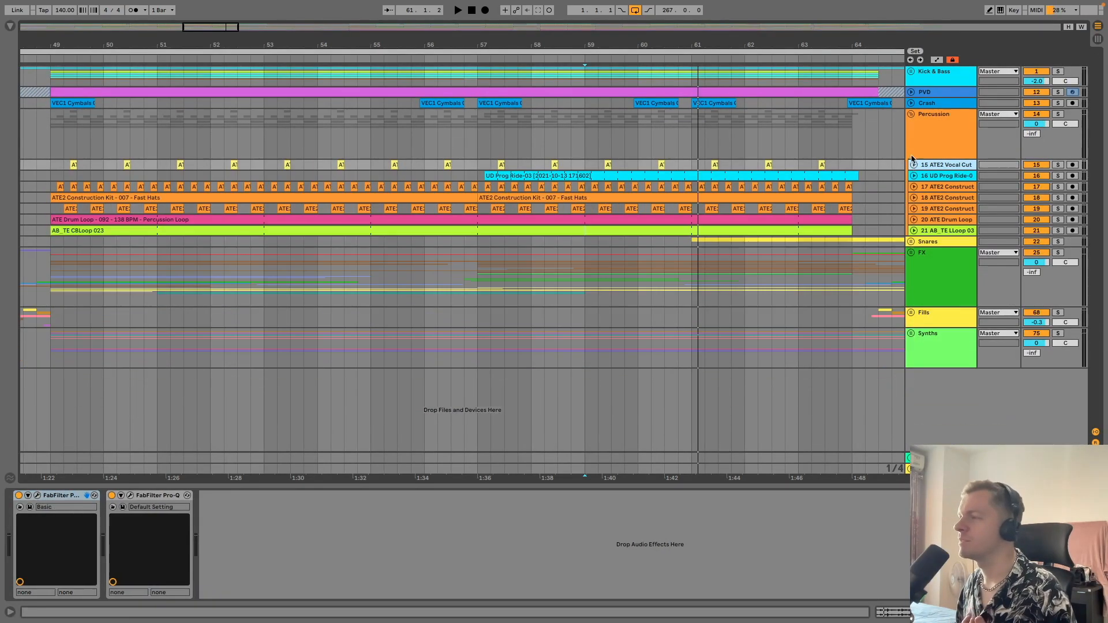
# Unfold and solo the AB_TE LLoop 03 track for another listen from 59.1.1, and return it to its unsoloed, folded state
pyautogui.click(917, 132)
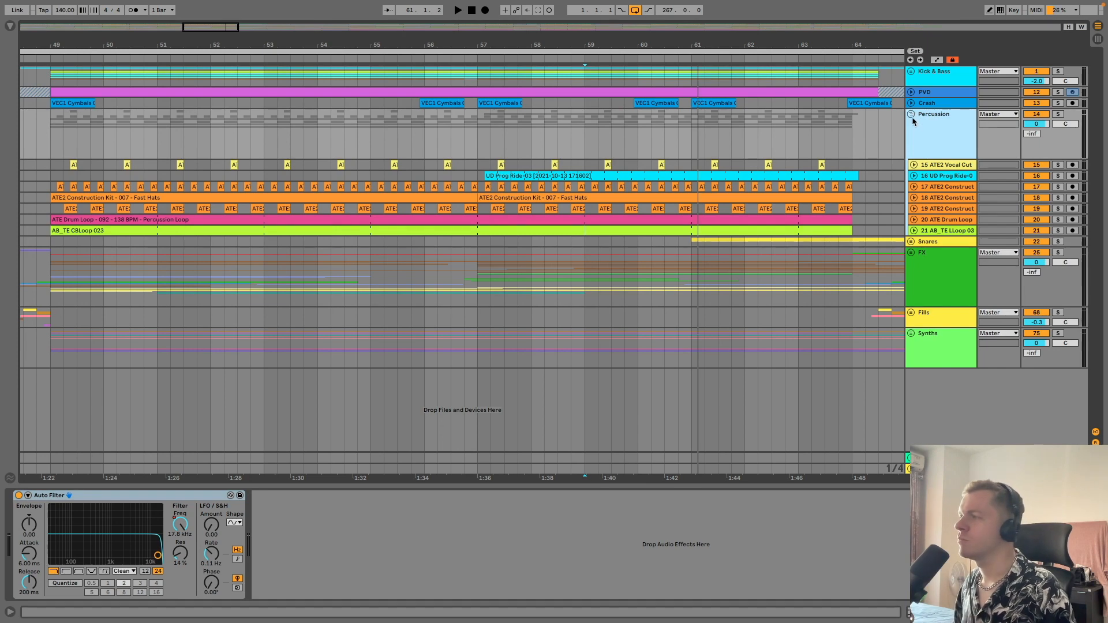
pyautogui.click(921, 231)
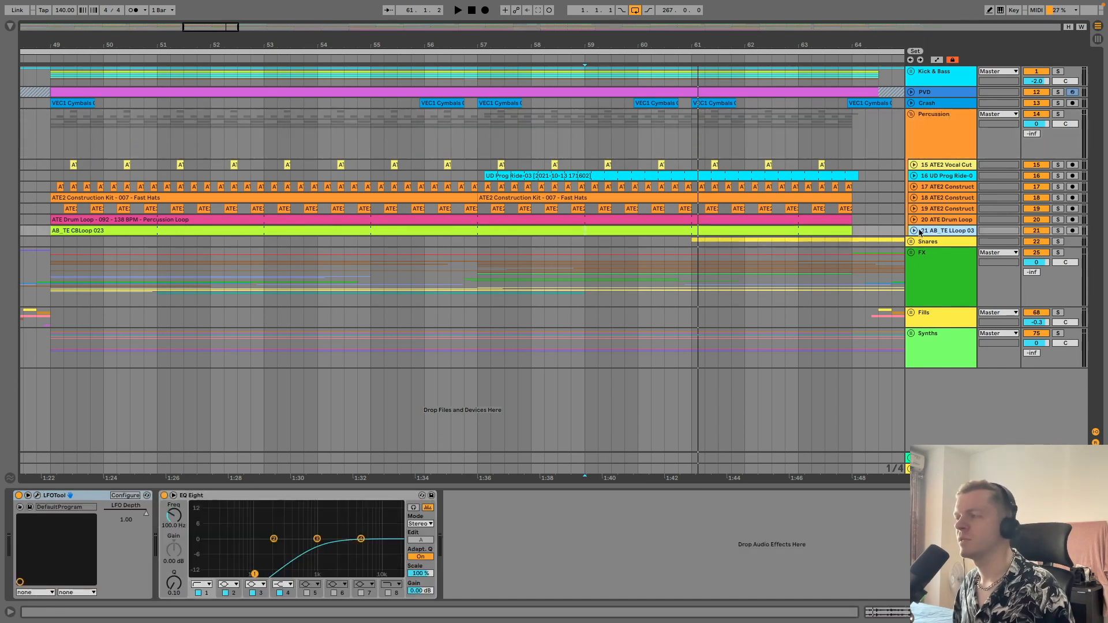
pyautogui.click(915, 231)
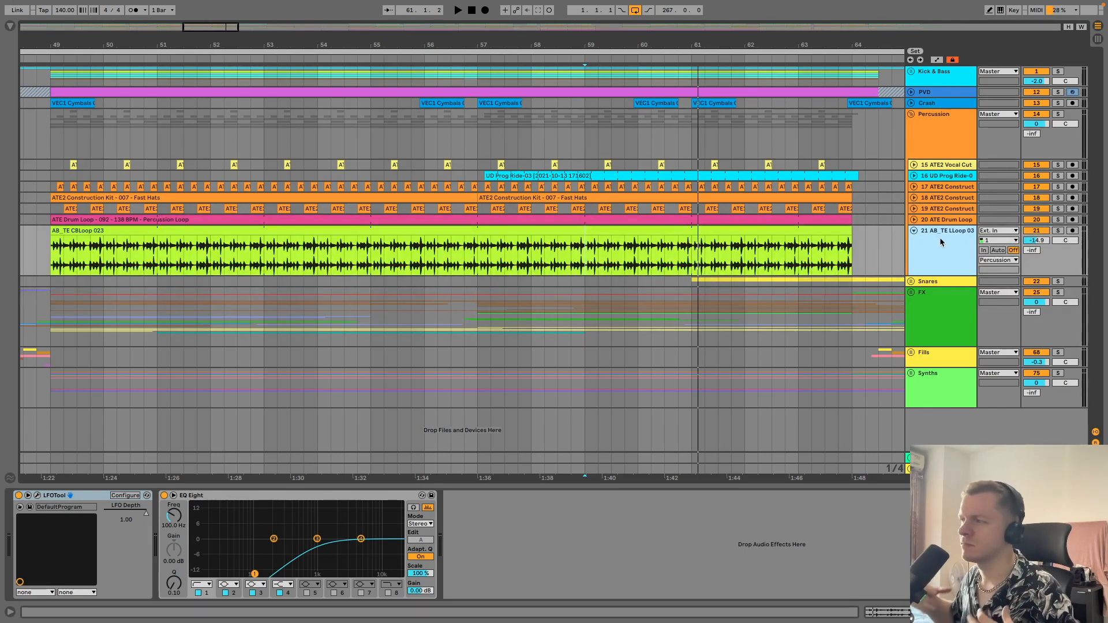
pyautogui.click(1058, 230)
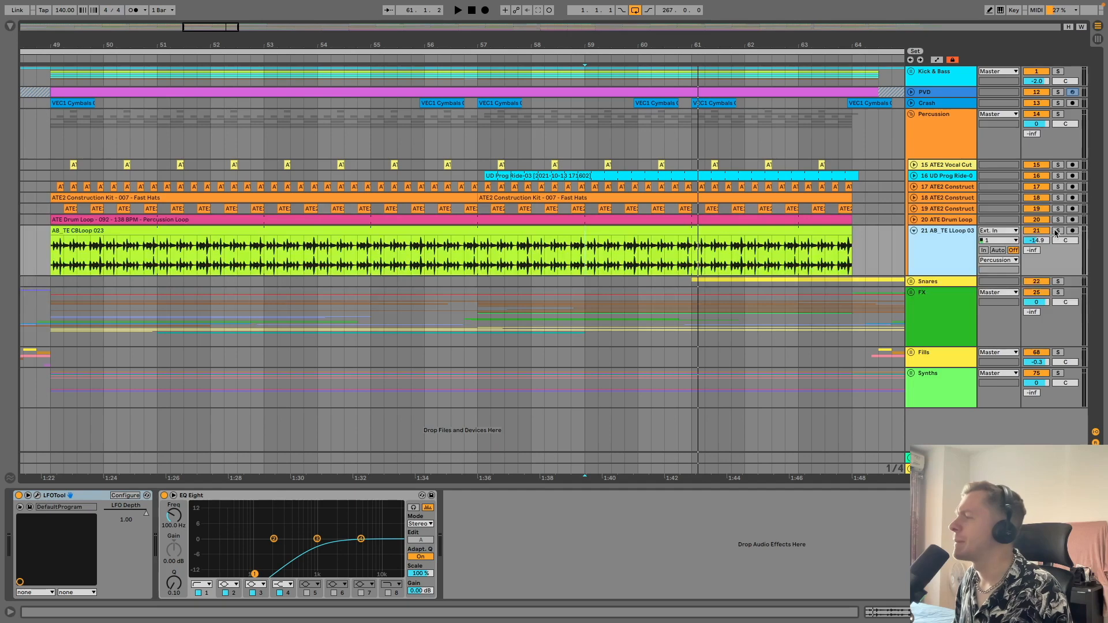
pyautogui.press('space')
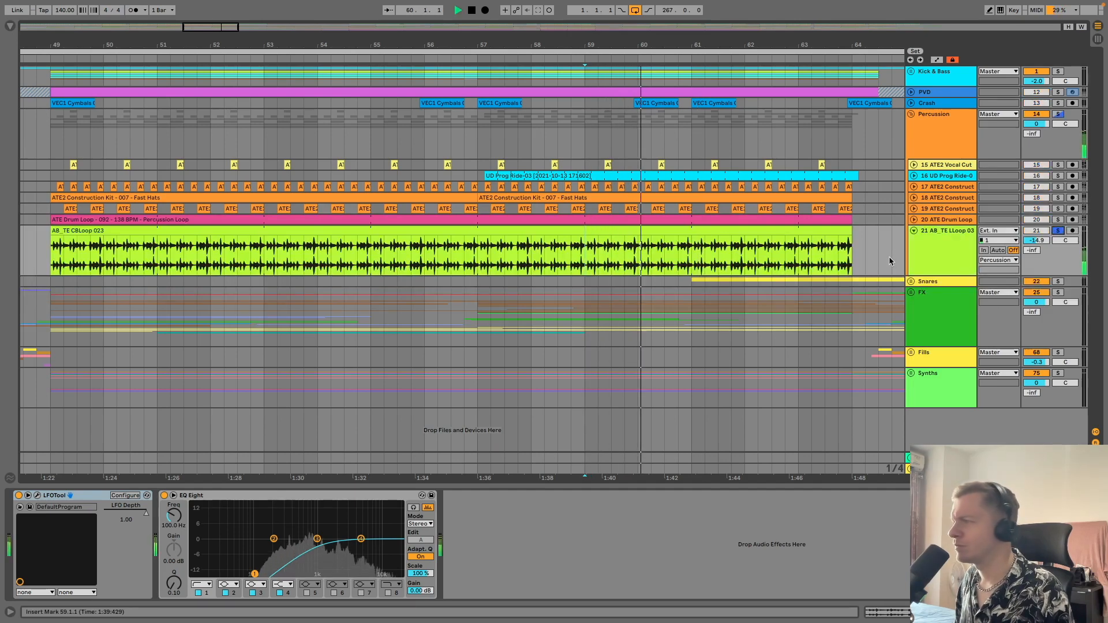
pyautogui.click(1061, 232)
pyautogui.press('space')
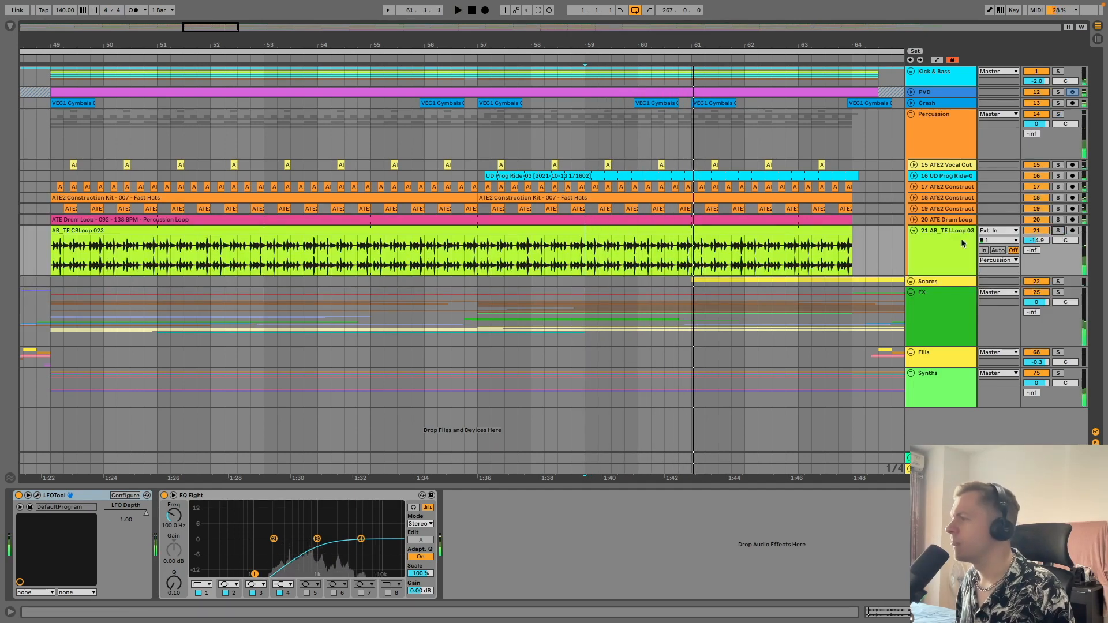
pyautogui.click(962, 242)
pyautogui.click(913, 231)
# Solo the Percussion group, examine its Auto Filter Frequency automation across the whole arrangement, and unsolo the group
pyautogui.click(935, 148)
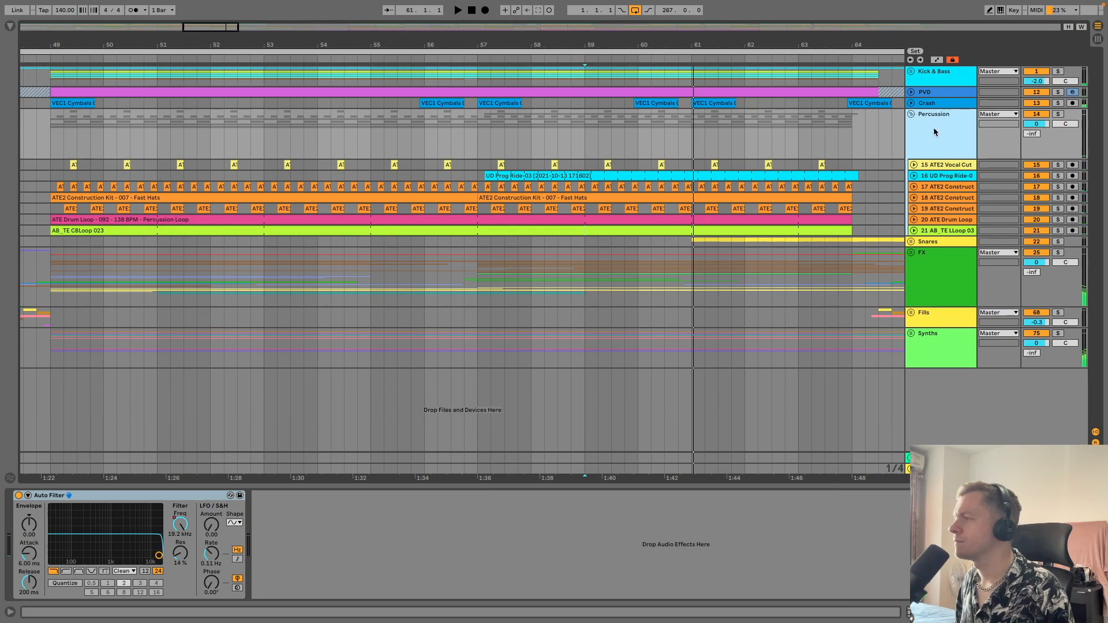
pyautogui.click(1059, 116)
pyautogui.press('a')
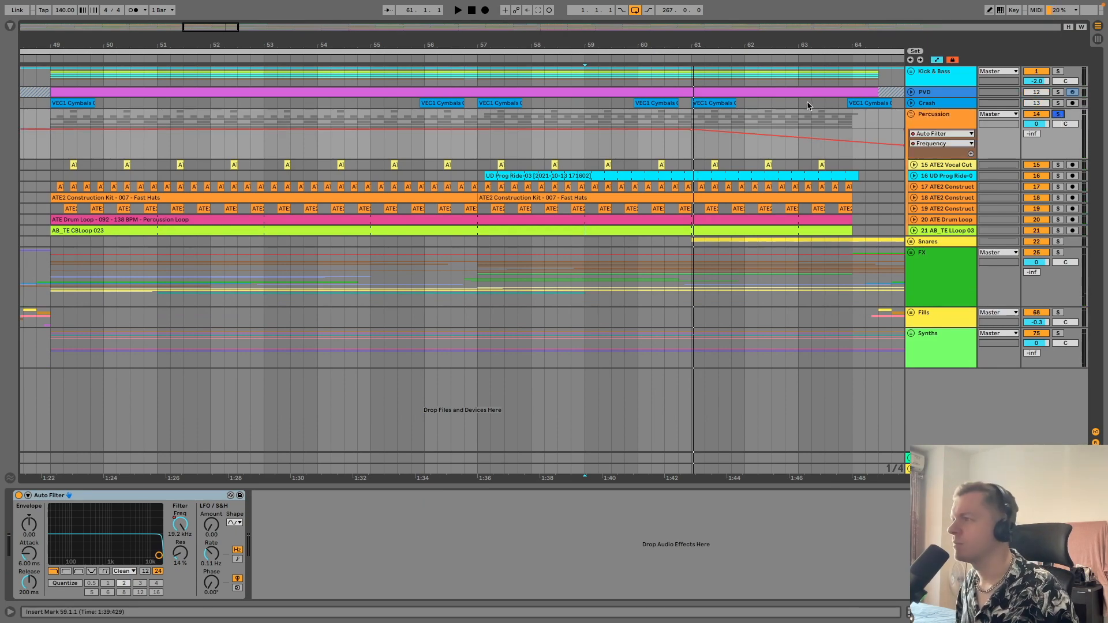
pyautogui.press('w')
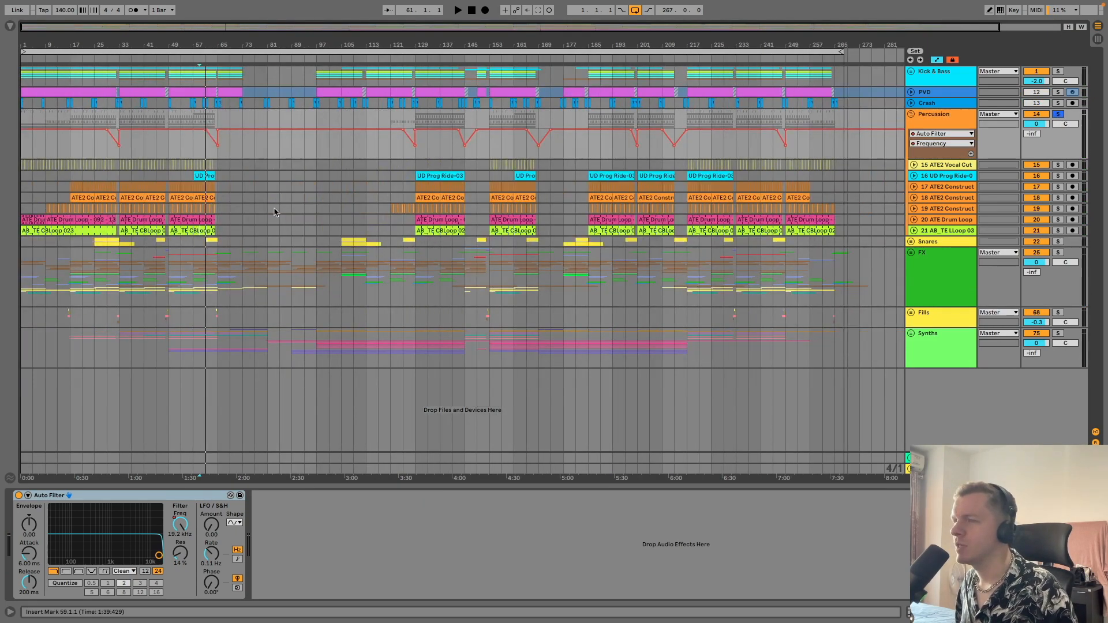
pyautogui.press('w')
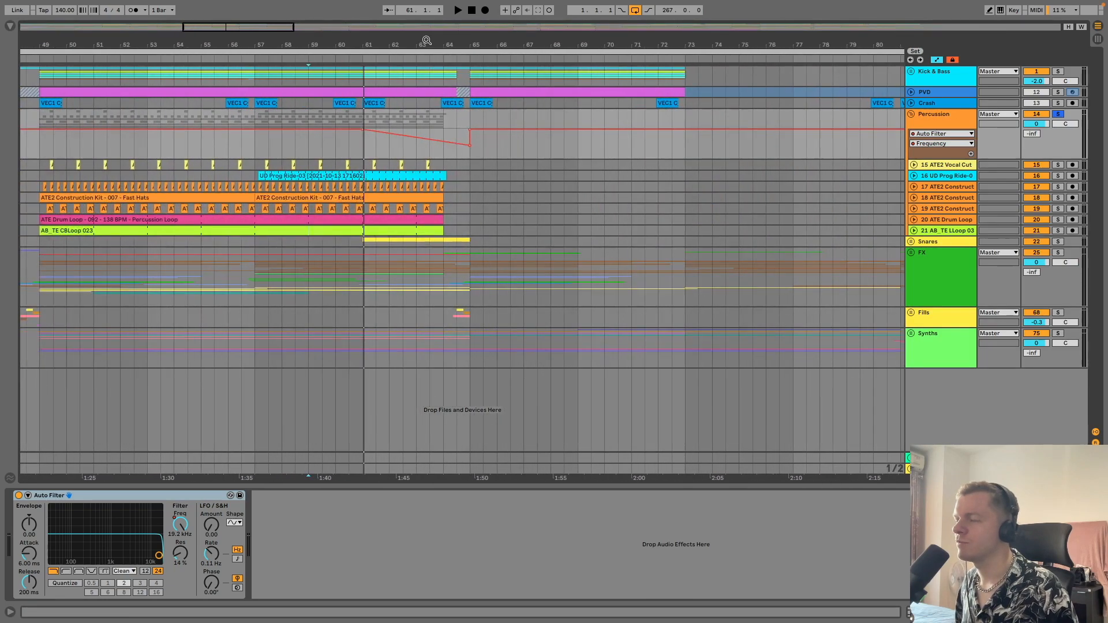
pyautogui.moveTo(449, 39); pyautogui.dragTo(449, 0)
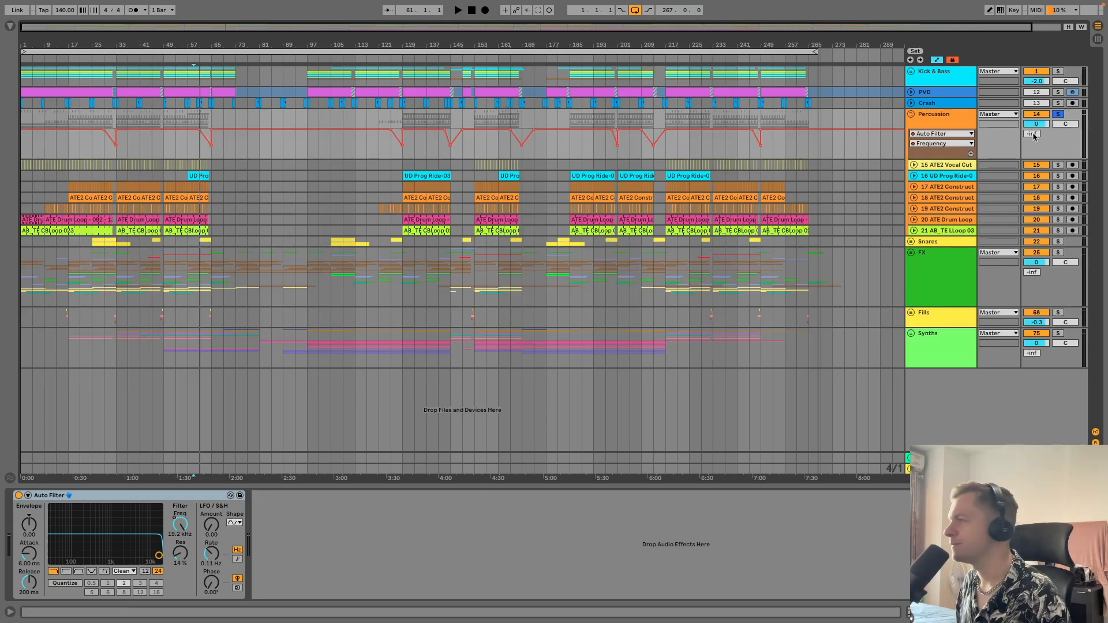
pyautogui.click(955, 120)
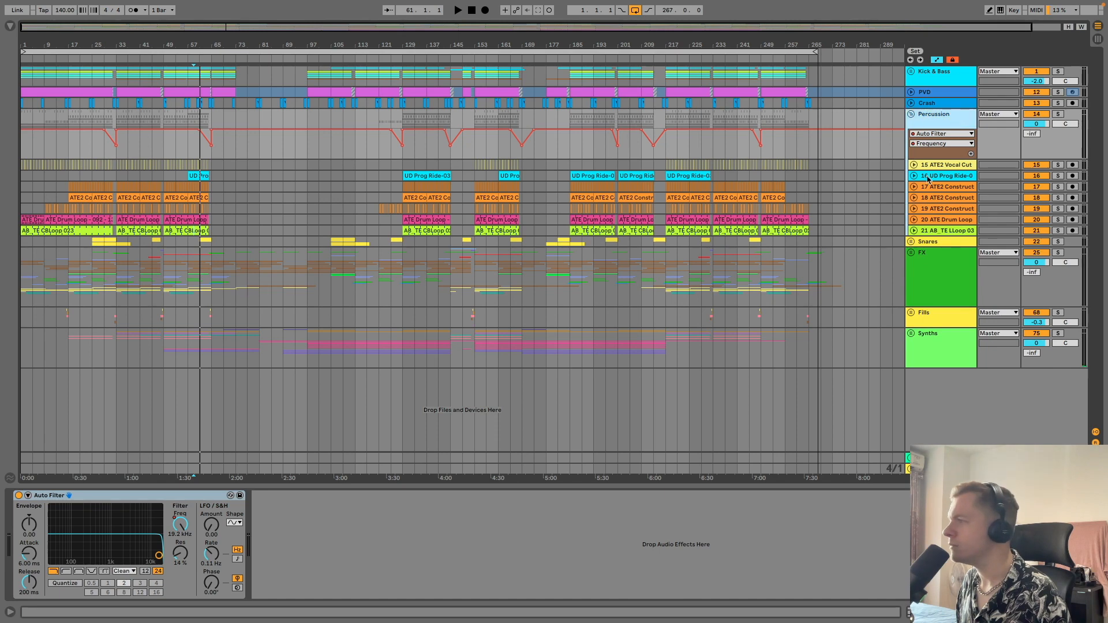
# Fold the Percussion group and expand the soloed Snares group with both its tracks unfolded and automation hidden
pyautogui.click(911, 115)
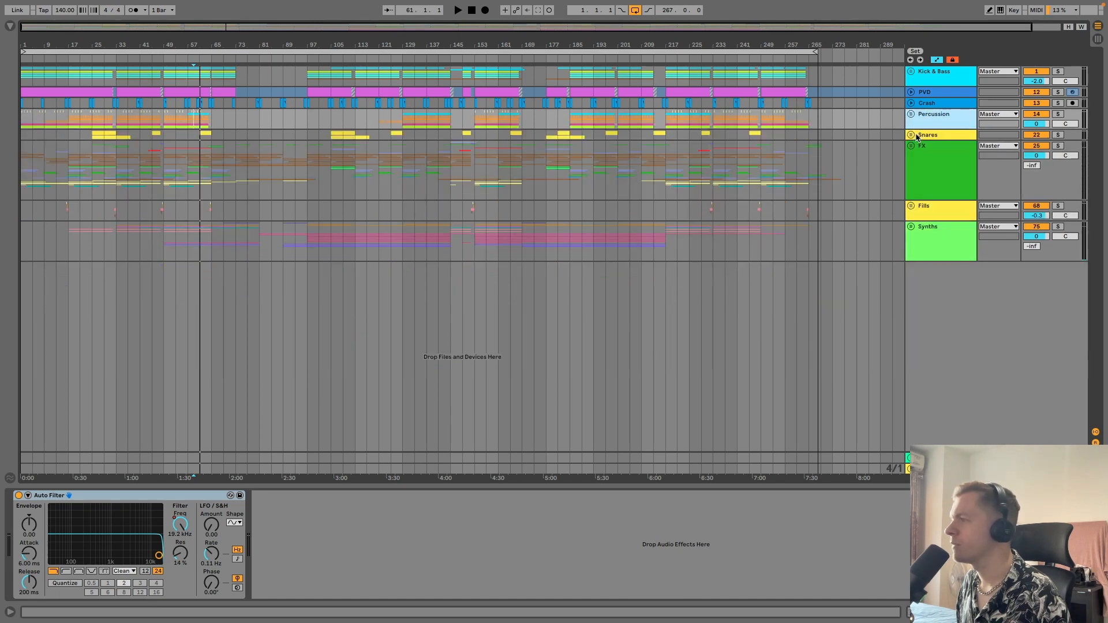
pyautogui.click(912, 135)
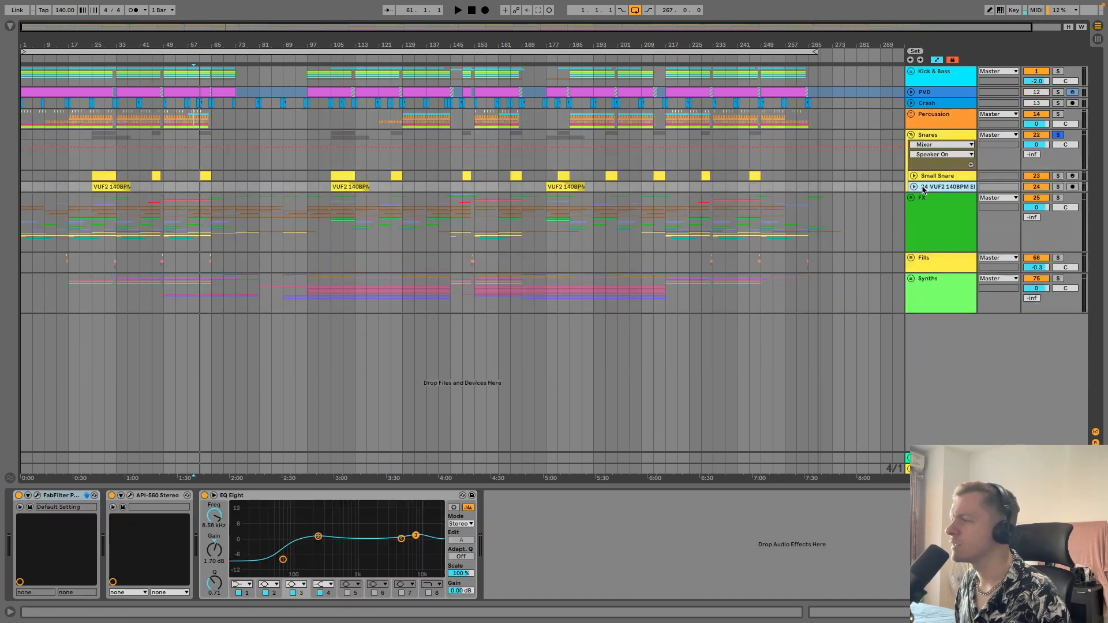
pyautogui.click(913, 186)
pyautogui.click(914, 175)
pyautogui.press('a')
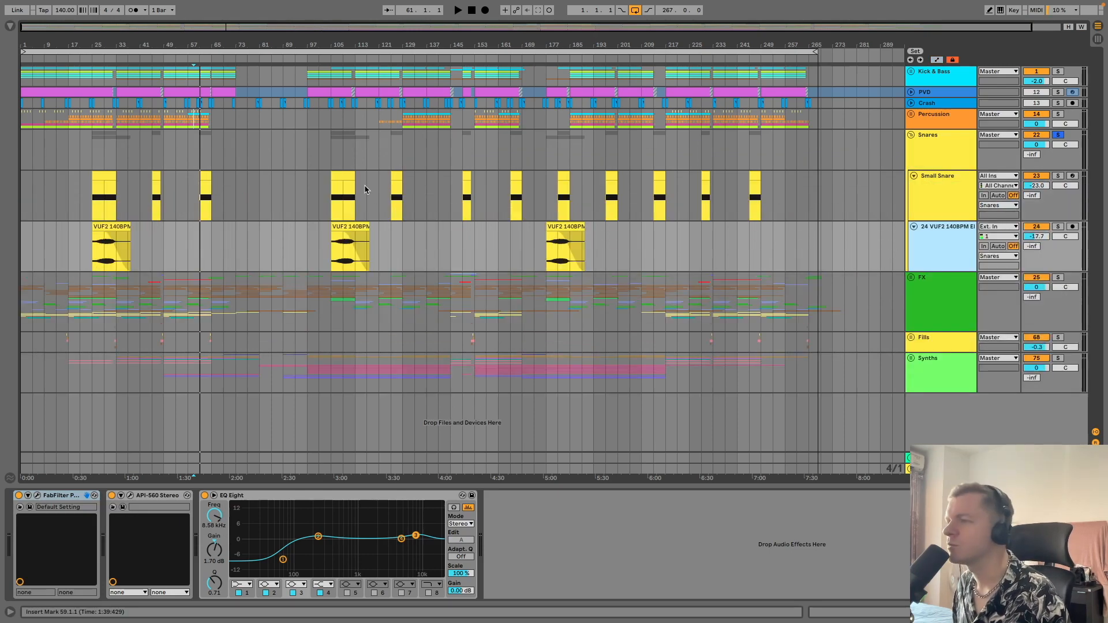
# Solo the Small Snare track and play its snare roll from 25.1.1
pyautogui.moveTo(120, 43); pyautogui.dragTo(338, 72)
pyautogui.doubleClick(921, 187)
pyautogui.click(942, 202)
pyautogui.click(1058, 176)
pyautogui.press('space')
pyautogui.click(165, 205)
pyautogui.press('space')
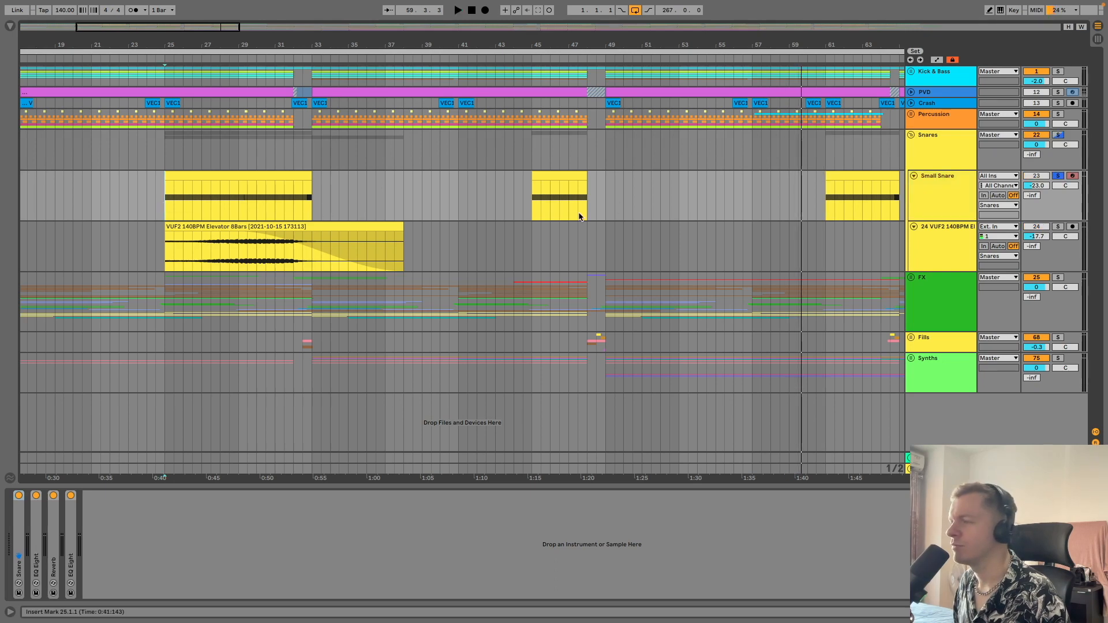
pyautogui.press('space')
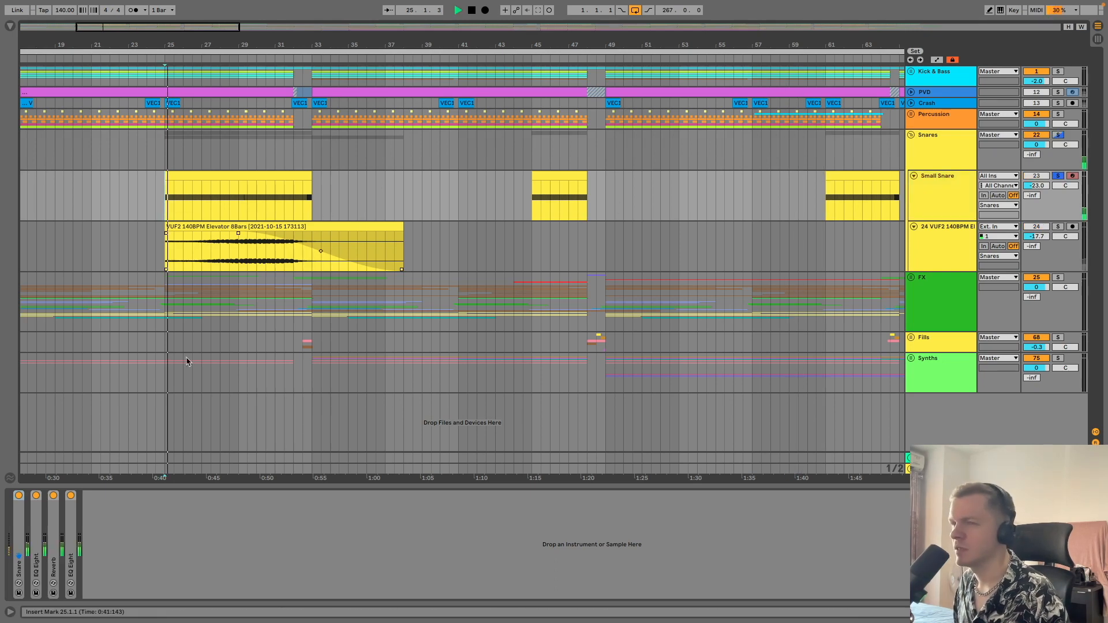
# Examine the Snare sampler device's sample and the Small Snare clip starting at bar 25, and close the detail view
pyautogui.doubleClick(19, 522)
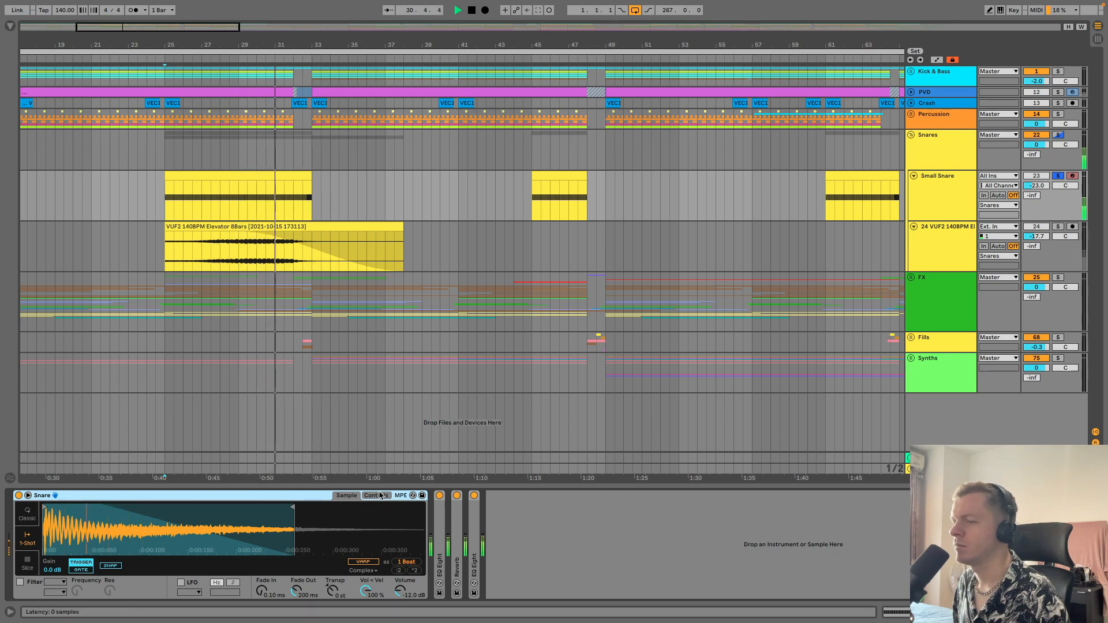
pyautogui.click(349, 495)
pyautogui.click(349, 496)
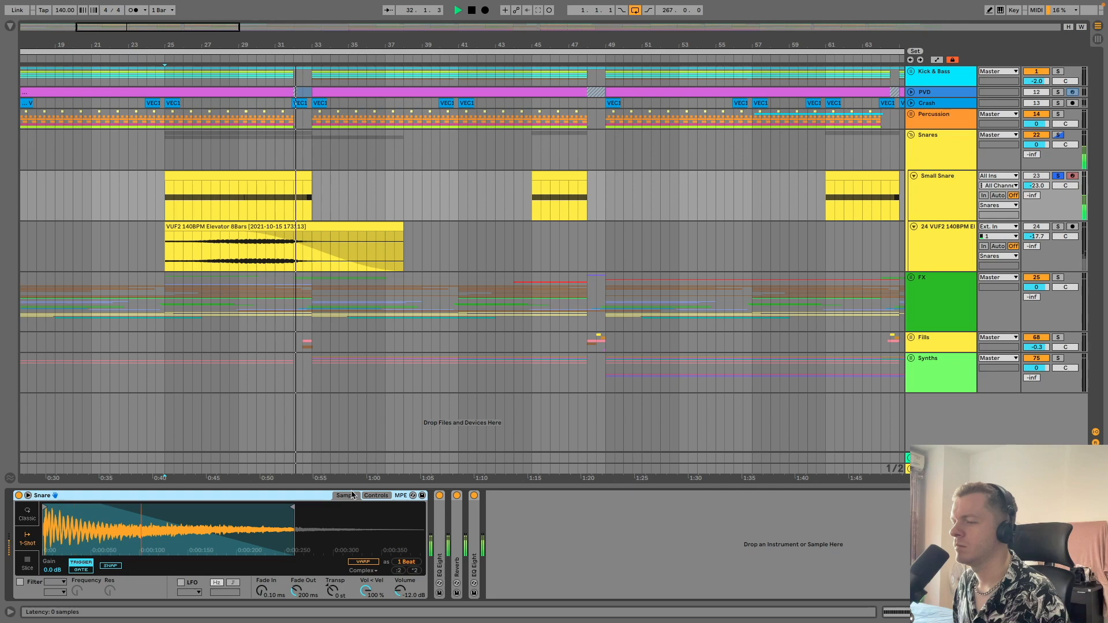
pyautogui.press('space')
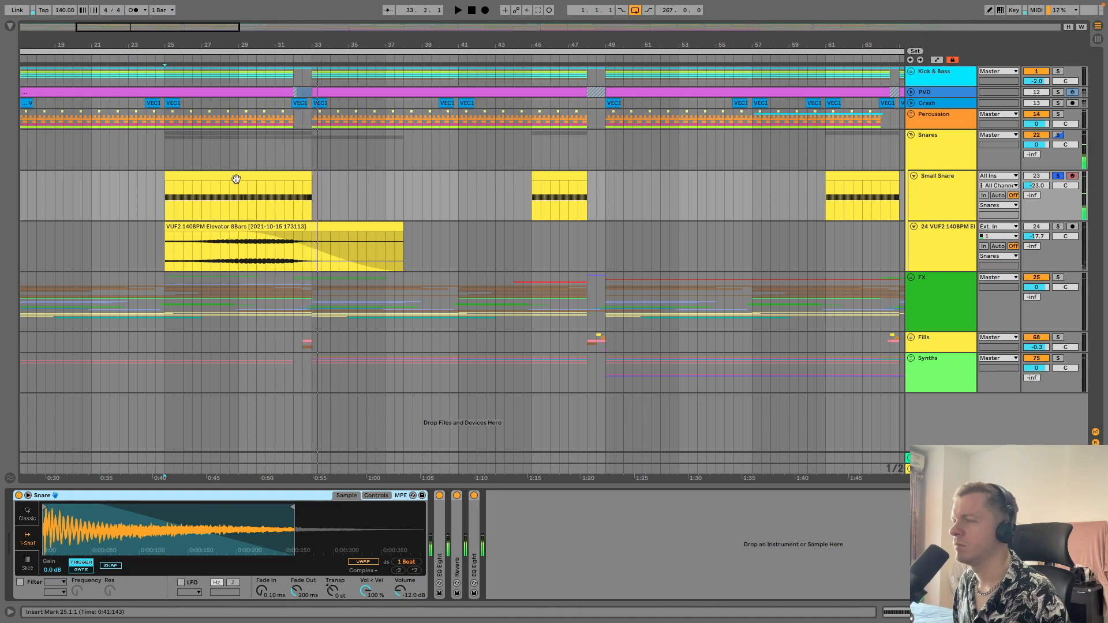
pyautogui.doubleClick(240, 173)
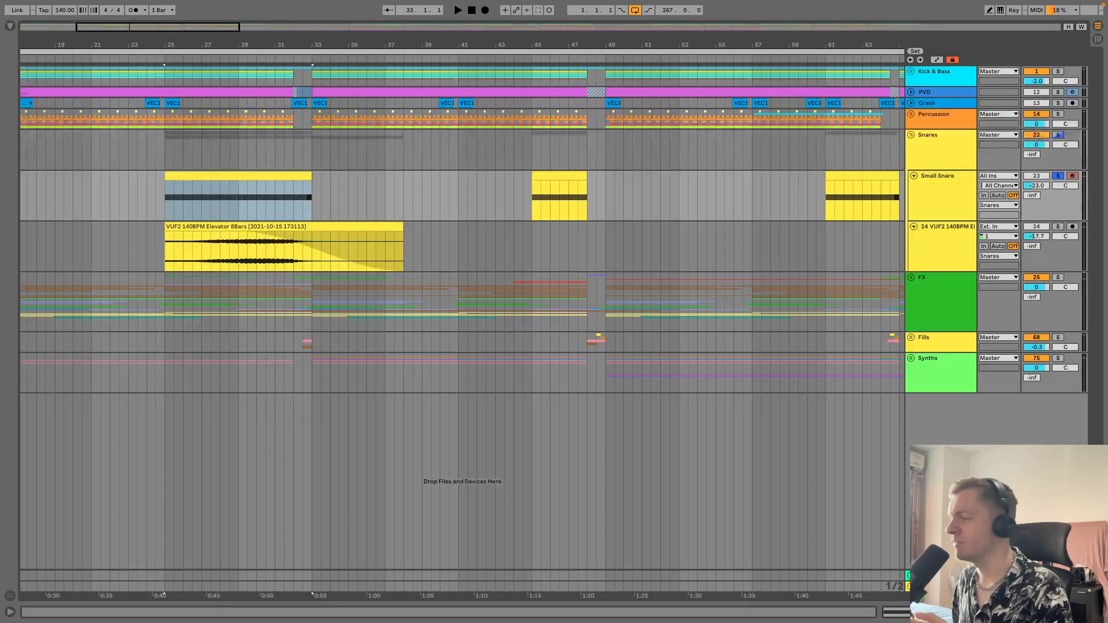
pyautogui.click(1098, 612)
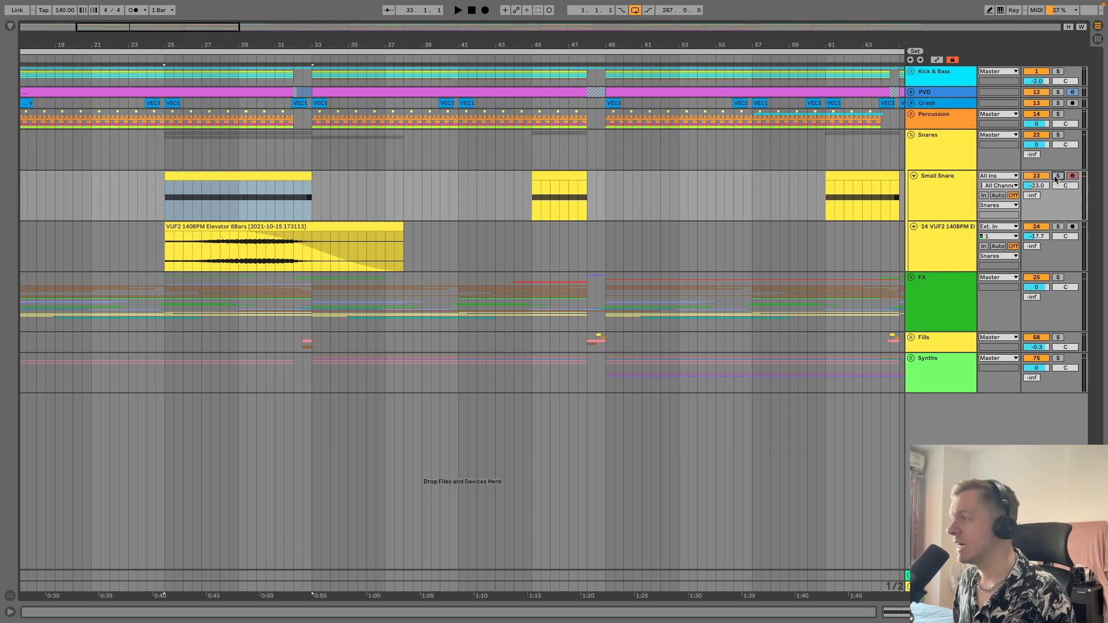
# Unsolo Small Snare, solo the VUF2 140BPM Elevator track 24, and play its clip from 29.1.1
pyautogui.click(726, 236)
pyautogui.click(247, 263)
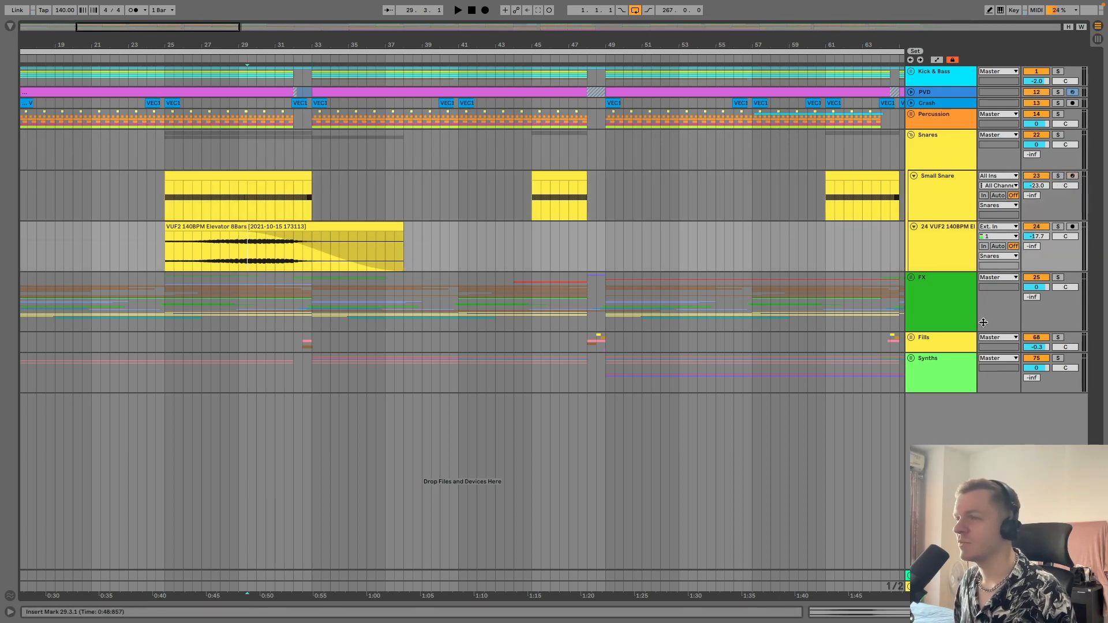
pyautogui.click(1058, 226)
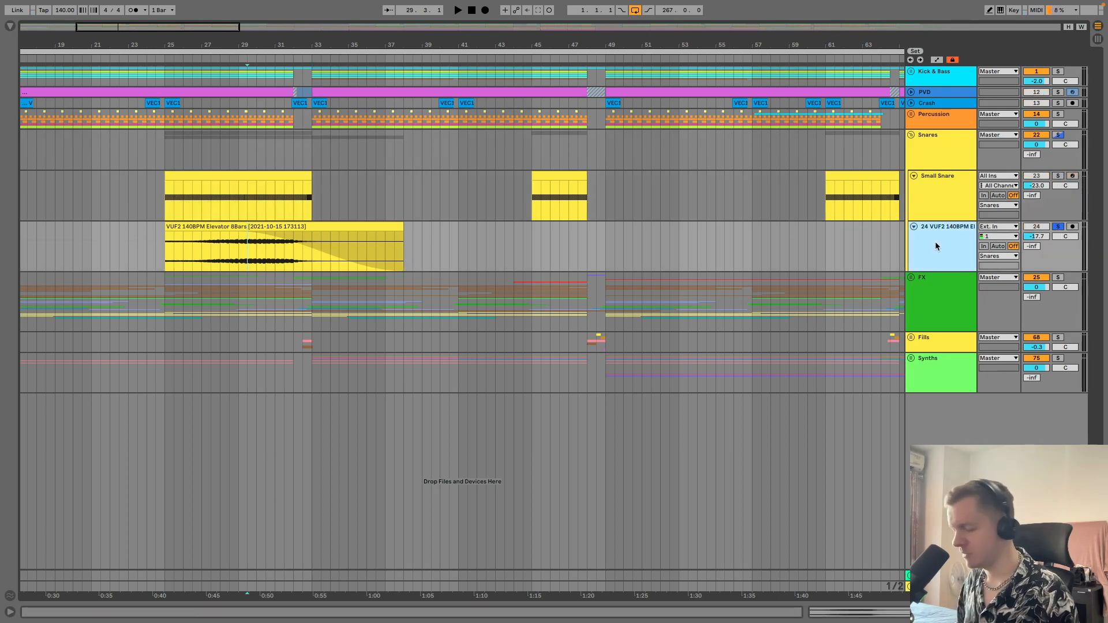
pyautogui.click(241, 244)
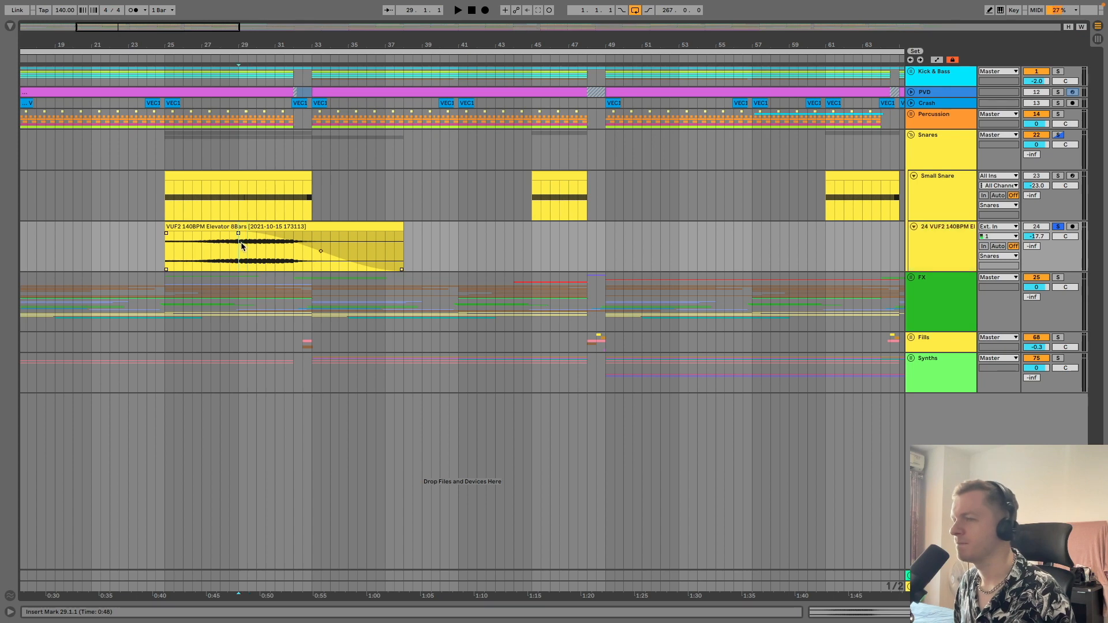
pyautogui.press('space')
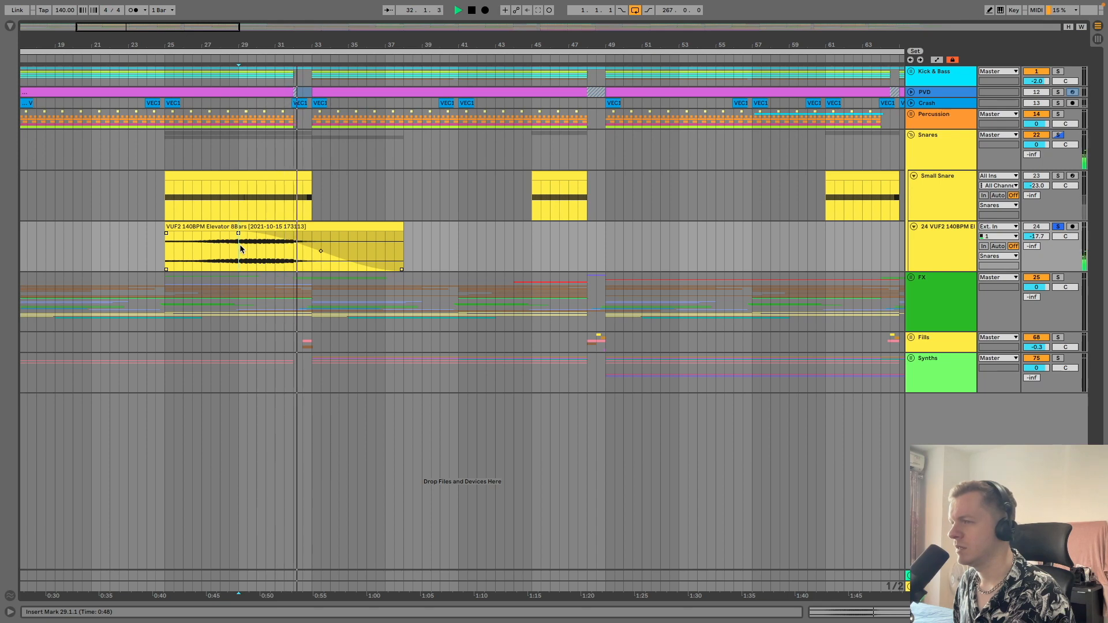
pyautogui.press('space')
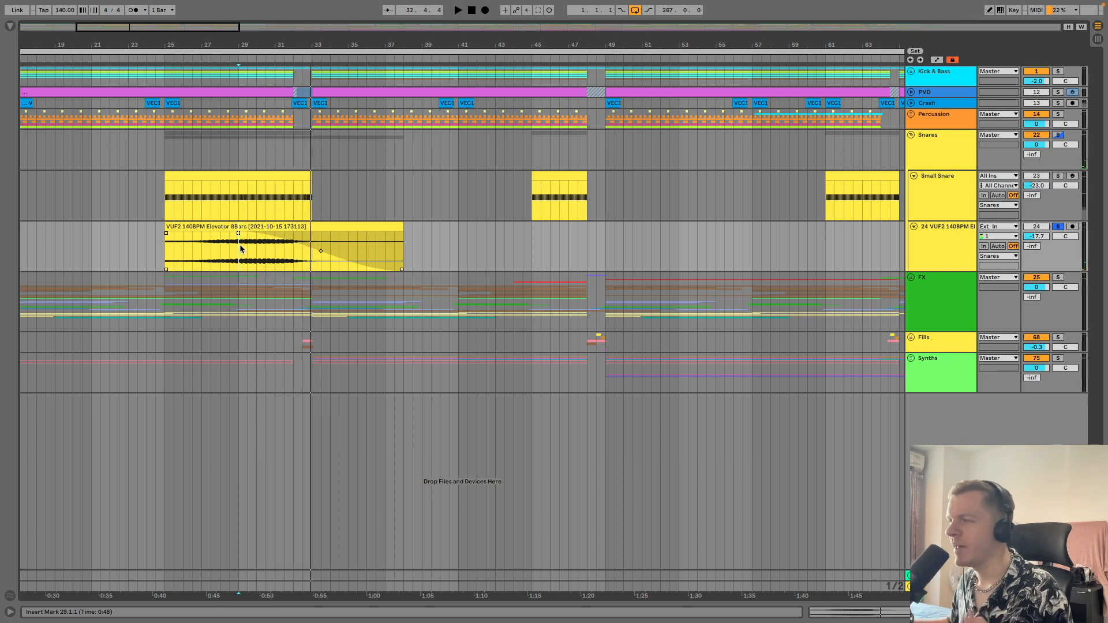
# Solo the Small Snare and VUF2 140BPM Elevator tracks together, listen from 30.1.1, and fold both tracks
pyautogui.click(1057, 176)
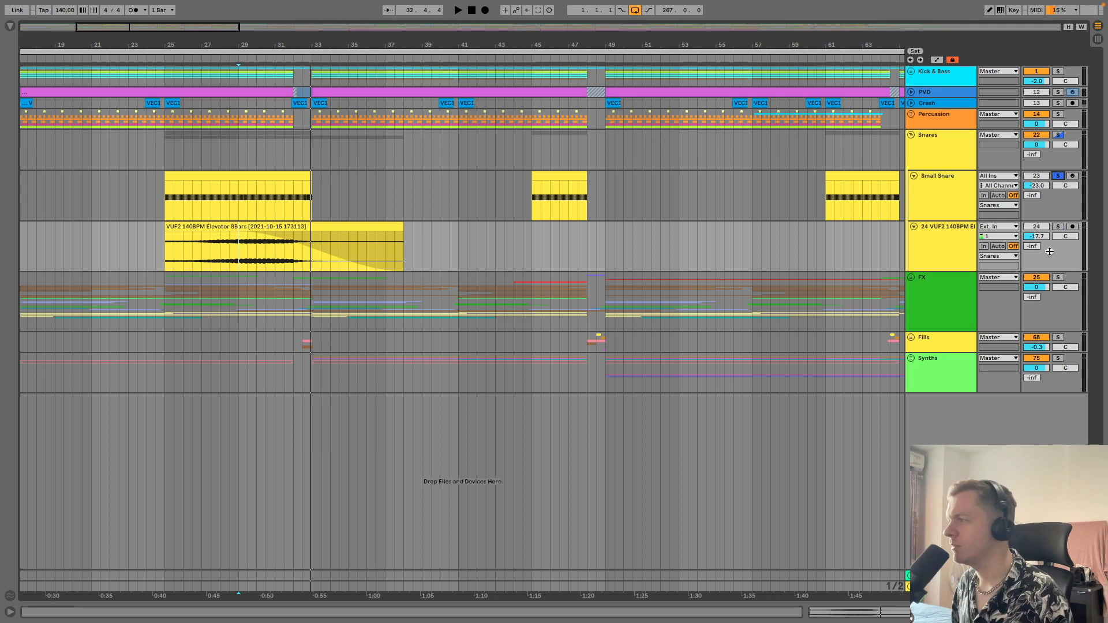
pyautogui.click(233, 203)
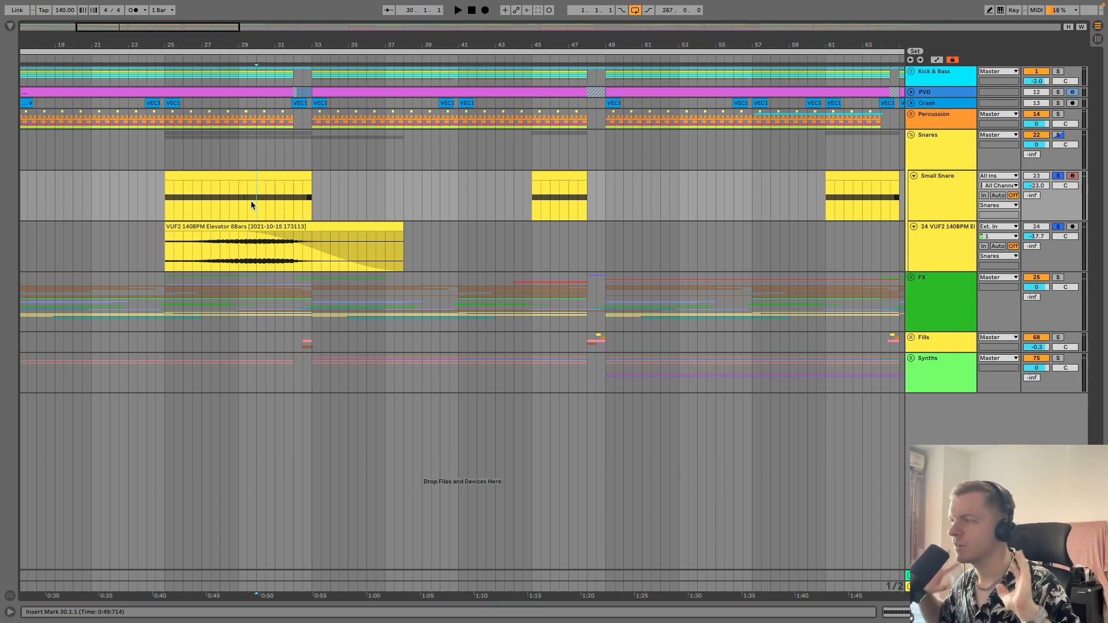
pyautogui.press('space')
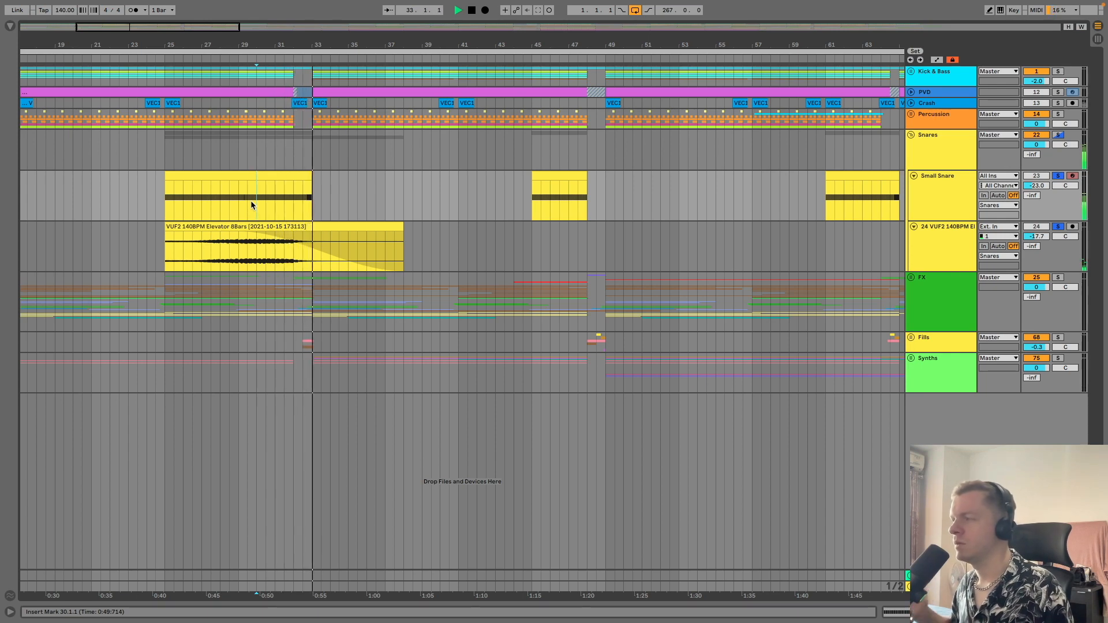
pyautogui.press('space')
pyautogui.click(931, 176)
pyautogui.click(914, 177)
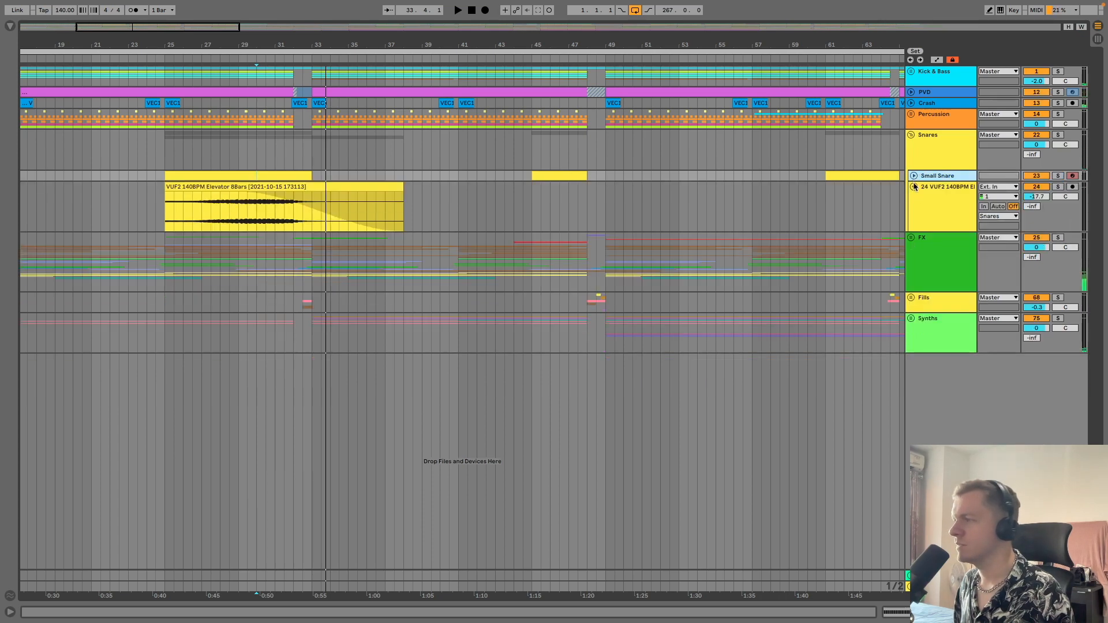
pyautogui.click(914, 186)
# Examine where the Snares group's clips sit across the whole arrangement, including around bars 109 and 153
pyautogui.press('w')
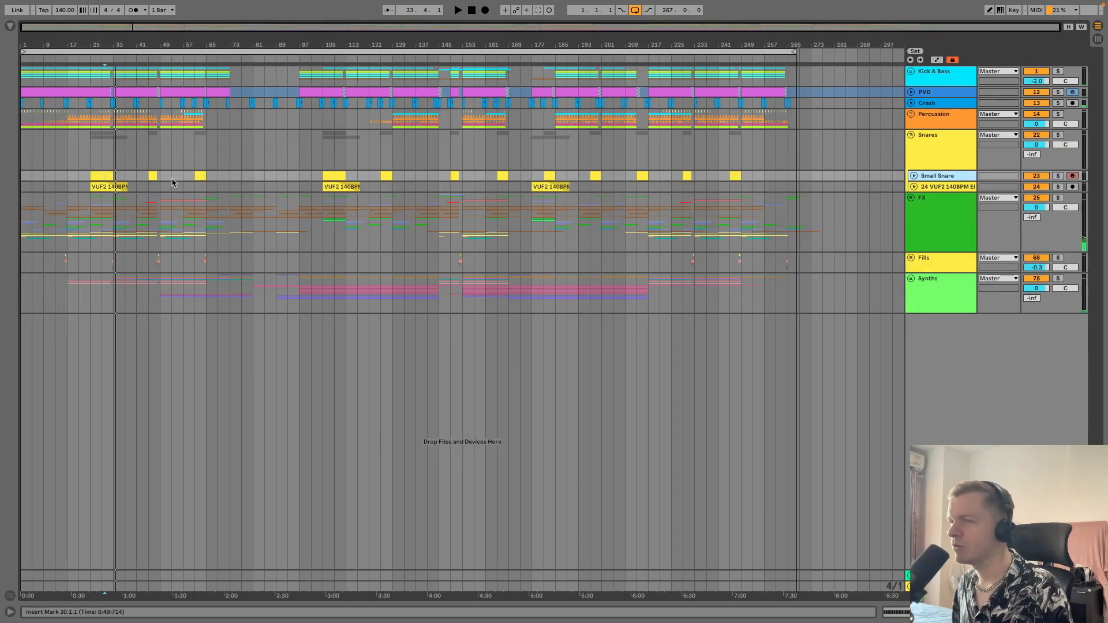
pyautogui.click(149, 162)
pyautogui.click(200, 152)
pyautogui.click(336, 168)
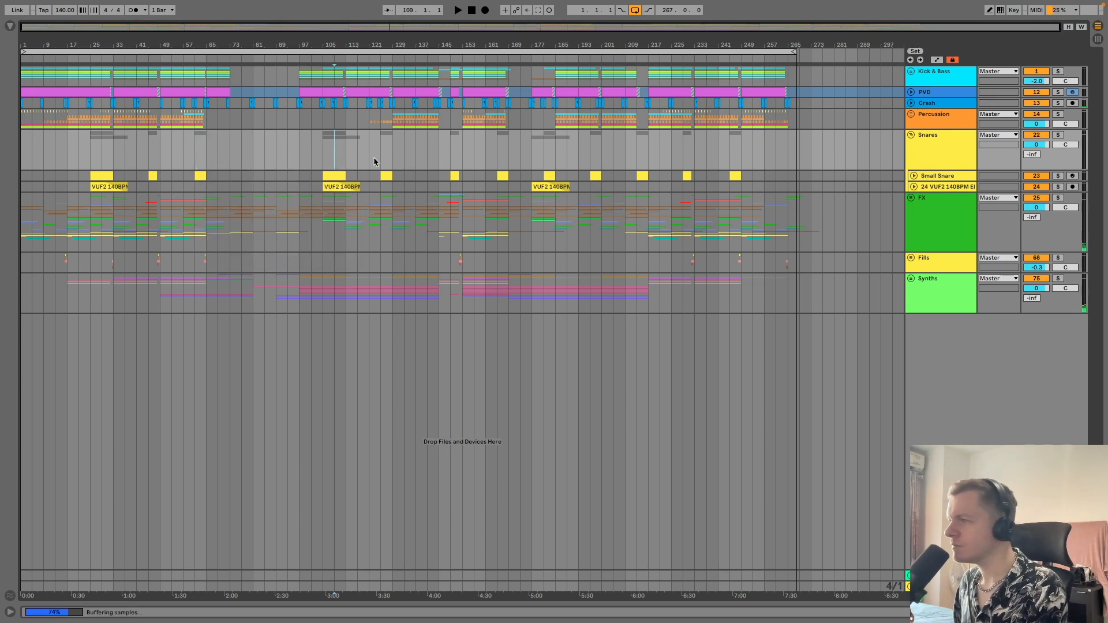
pyautogui.click(463, 164)
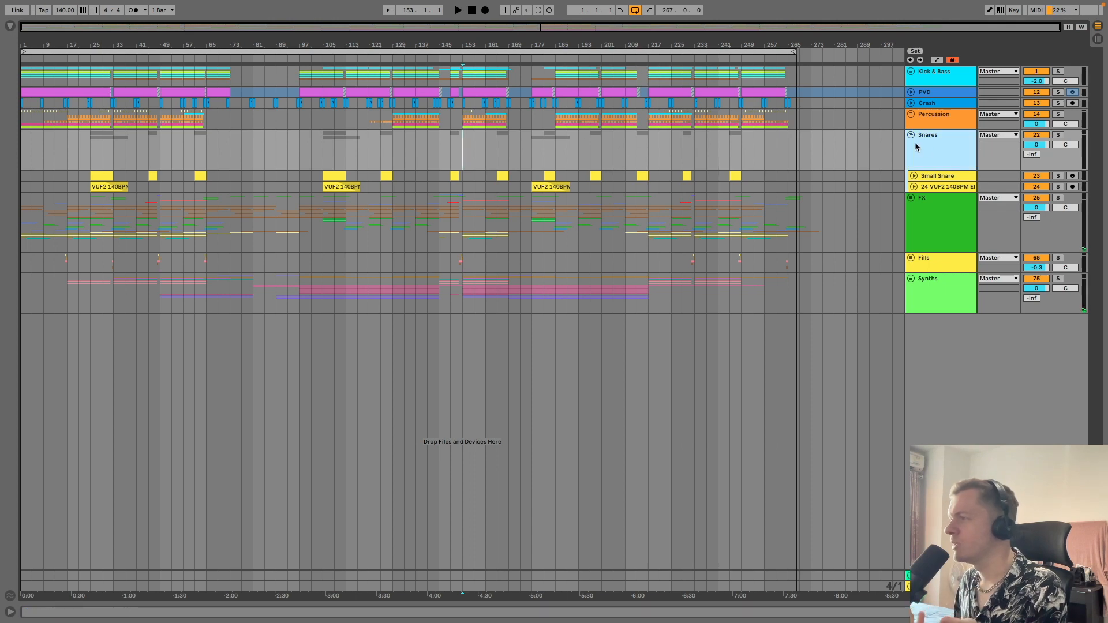
# Fold the Snares group and unfold the FX group to show its tracks
pyautogui.click(910, 134)
pyautogui.click(911, 145)
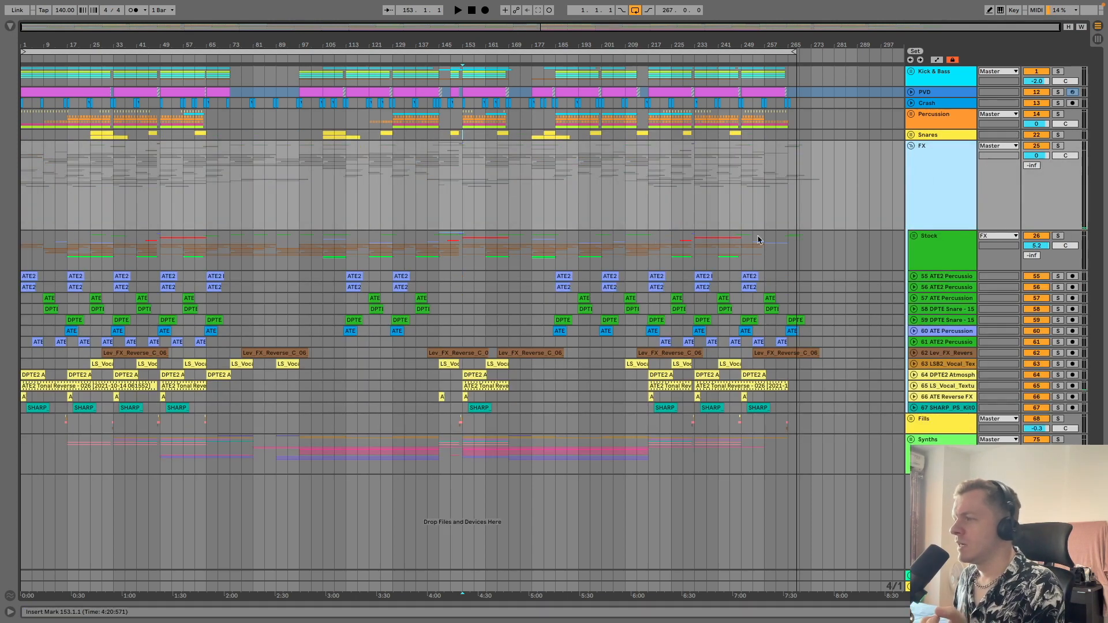
# Fold the FX group to view its combined clip overview, and unfold it again
pyautogui.click(915, 236)
pyautogui.click(914, 236)
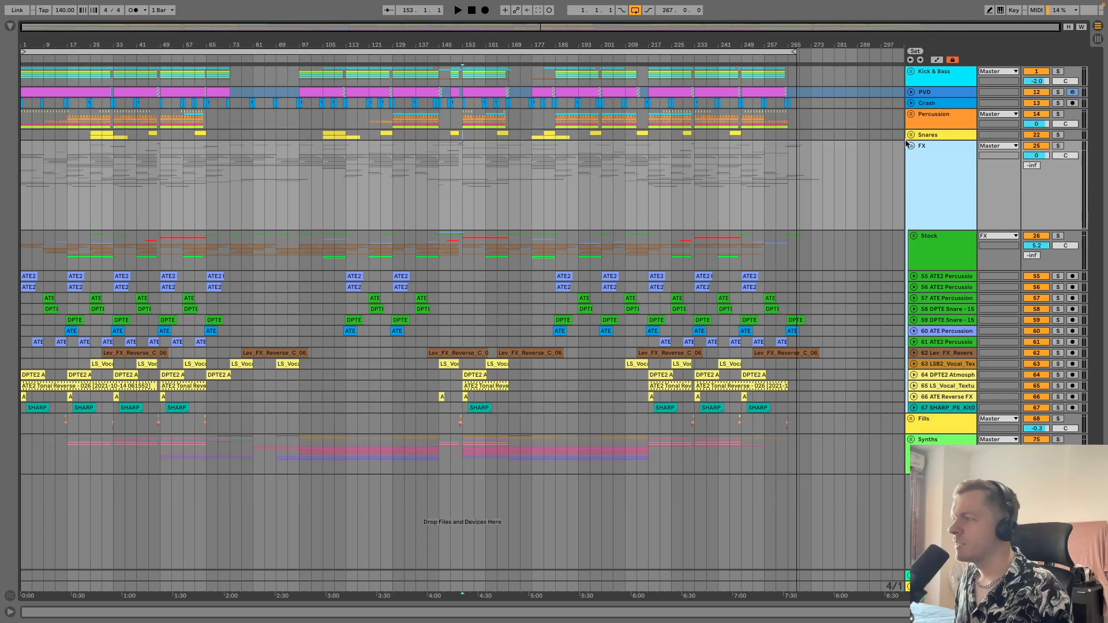
pyautogui.click(910, 145)
pyautogui.click(182, 171)
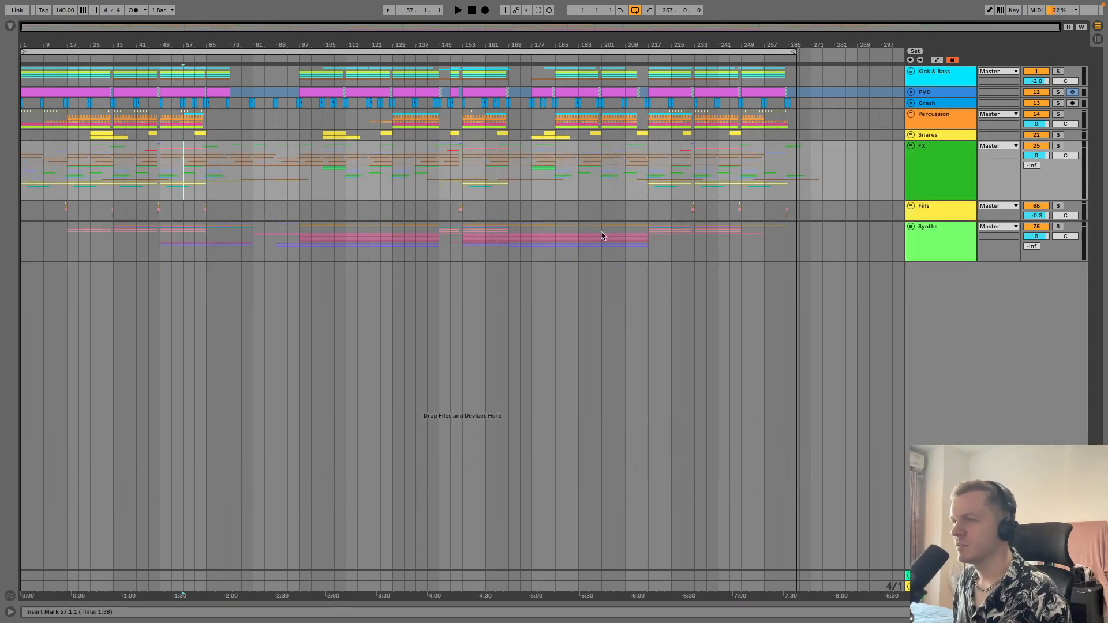
pyautogui.click(911, 146)
# Play the full mix from about bar 31 to hear the FX layers in context, and stop playback
pyautogui.press('Left')
pyautogui.click(107, 59)
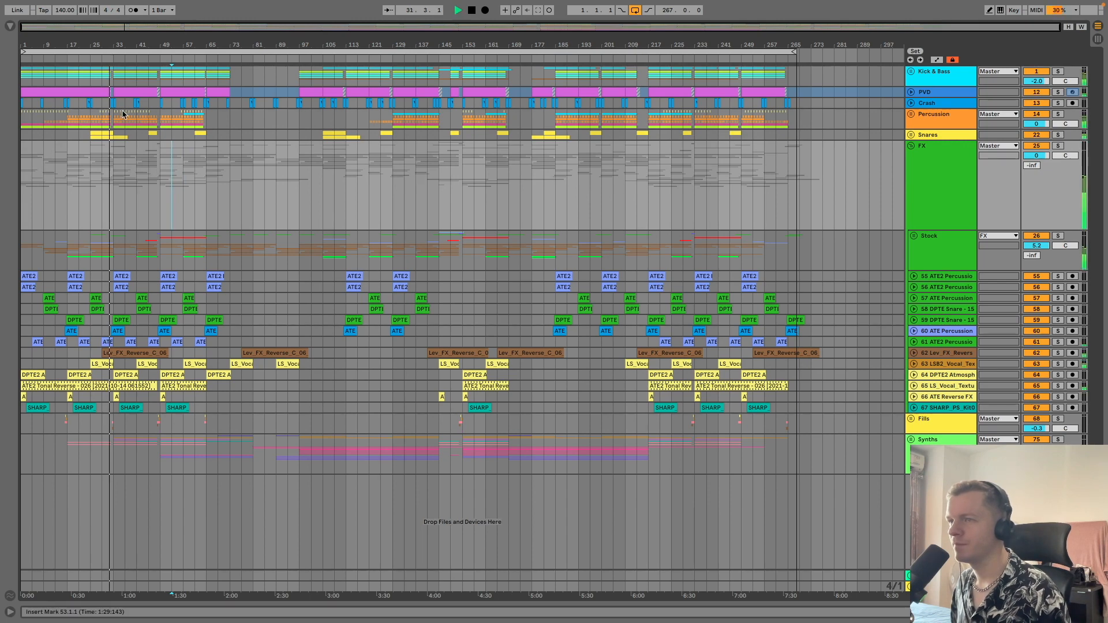
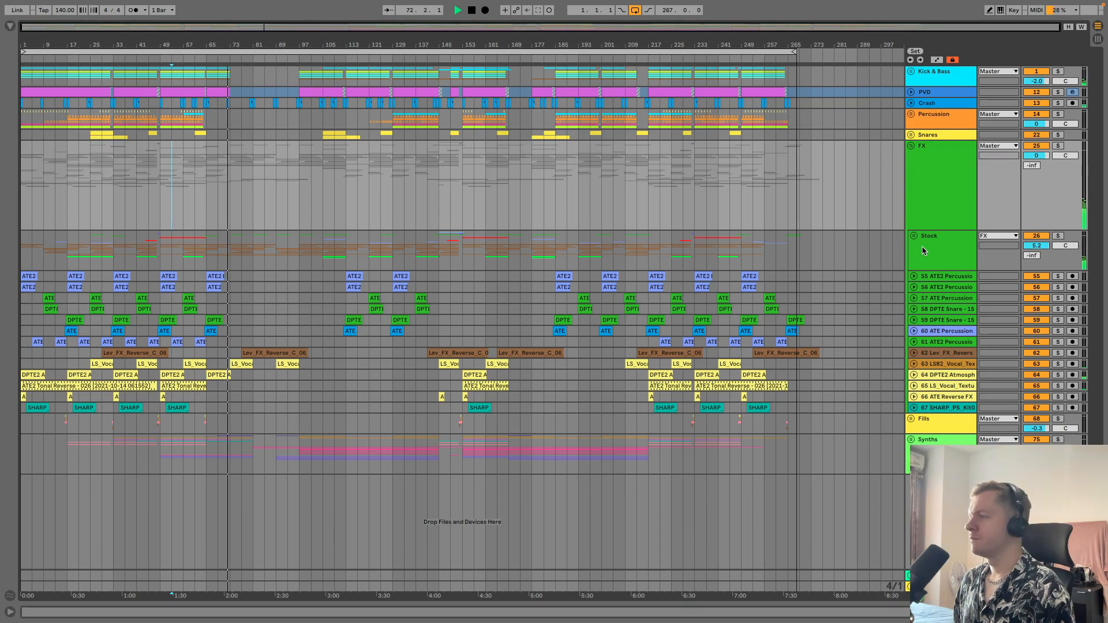
pyautogui.press('space')
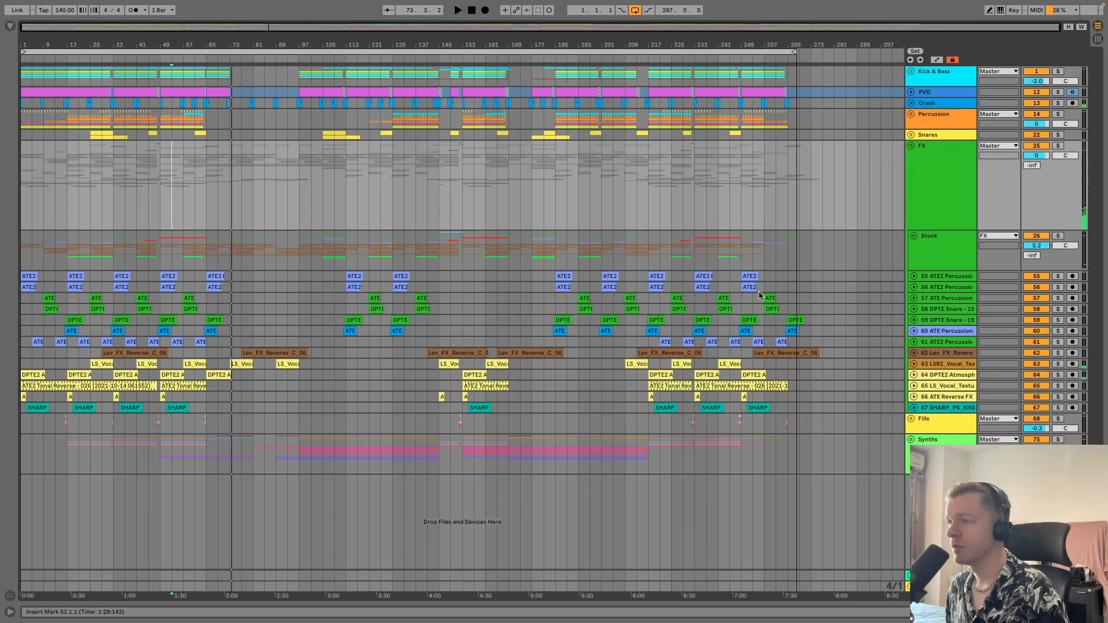
# Check the FX group and its Stock subgroup for audio effects in their device chains
pyautogui.click(930, 246)
pyautogui.doubleClick(931, 200)
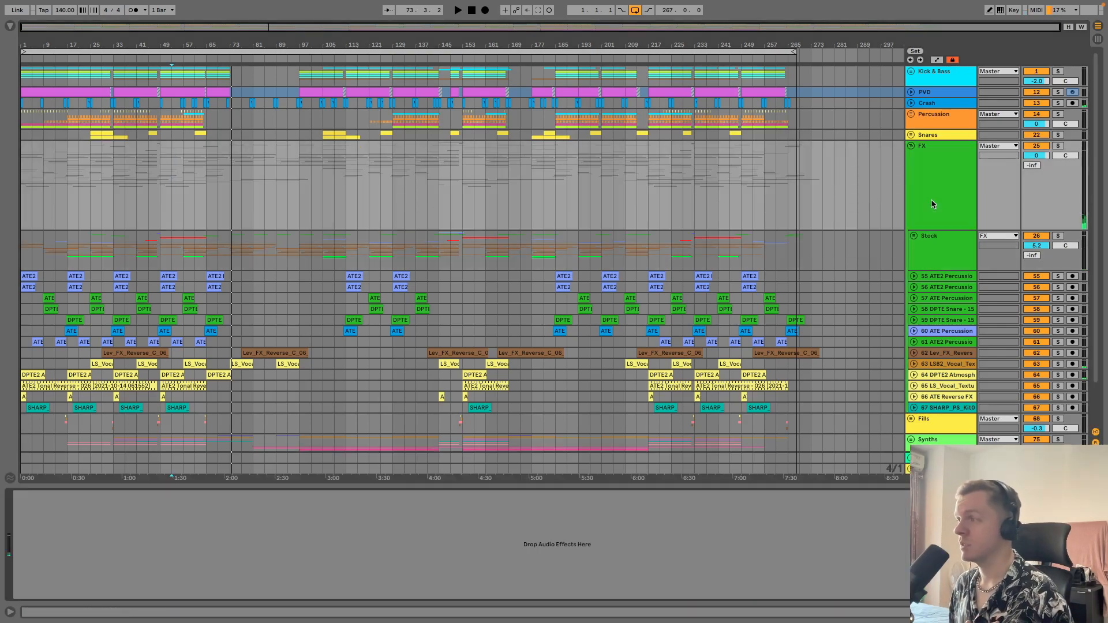
pyautogui.click(952, 265)
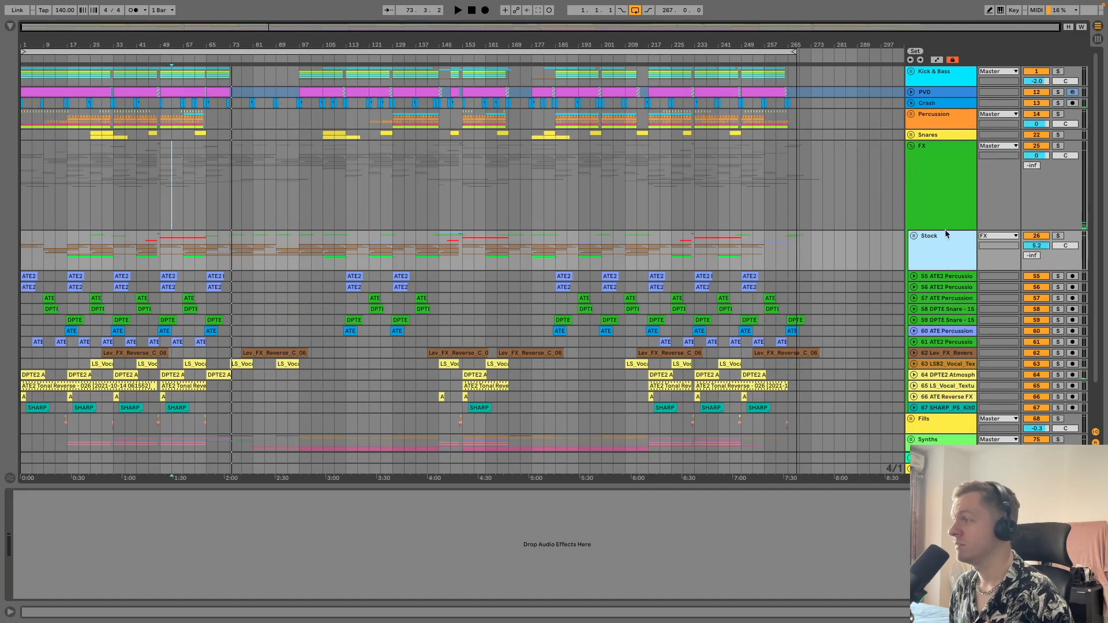
pyautogui.click(940, 185)
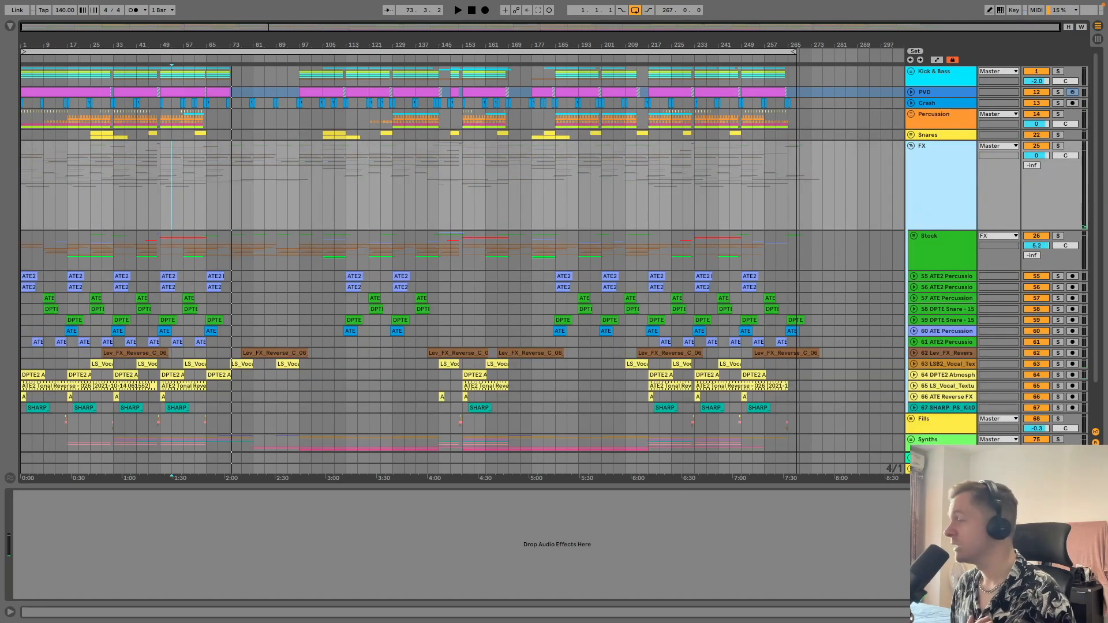
pyautogui.moveTo(924, 622)
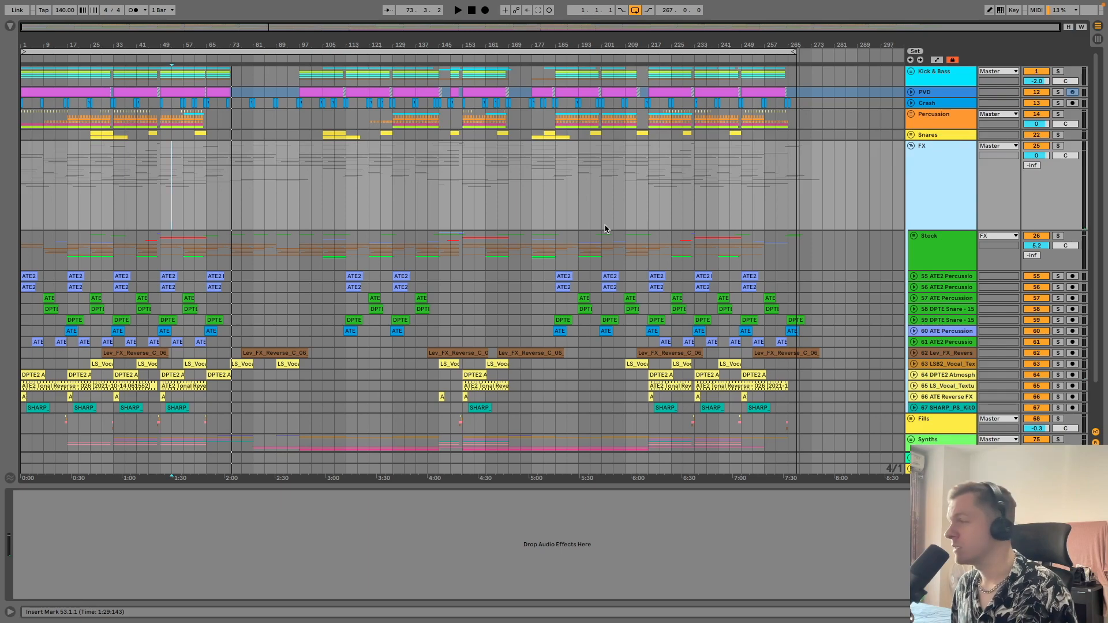
# Unfold the Stock subgroup and its Fx - Breath, Fx - Sub Drop, Fx - Kick and FX Kick tracks, and select the Siren vocal clip
pyautogui.click(914, 236)
pyautogui.scroll(-3, 877, 332)
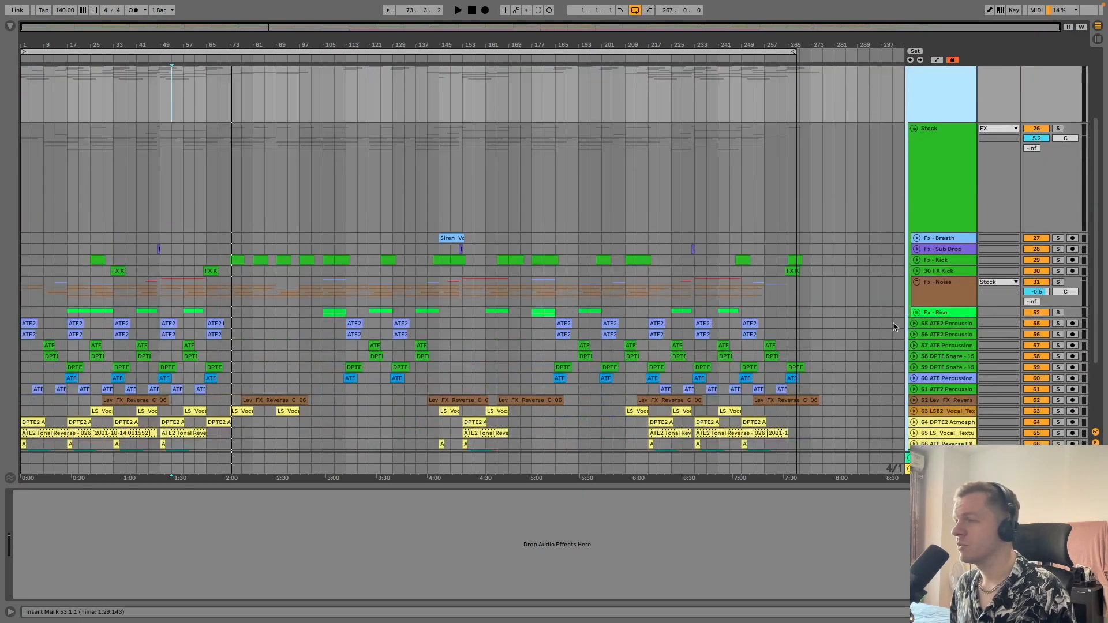
pyautogui.click(917, 238)
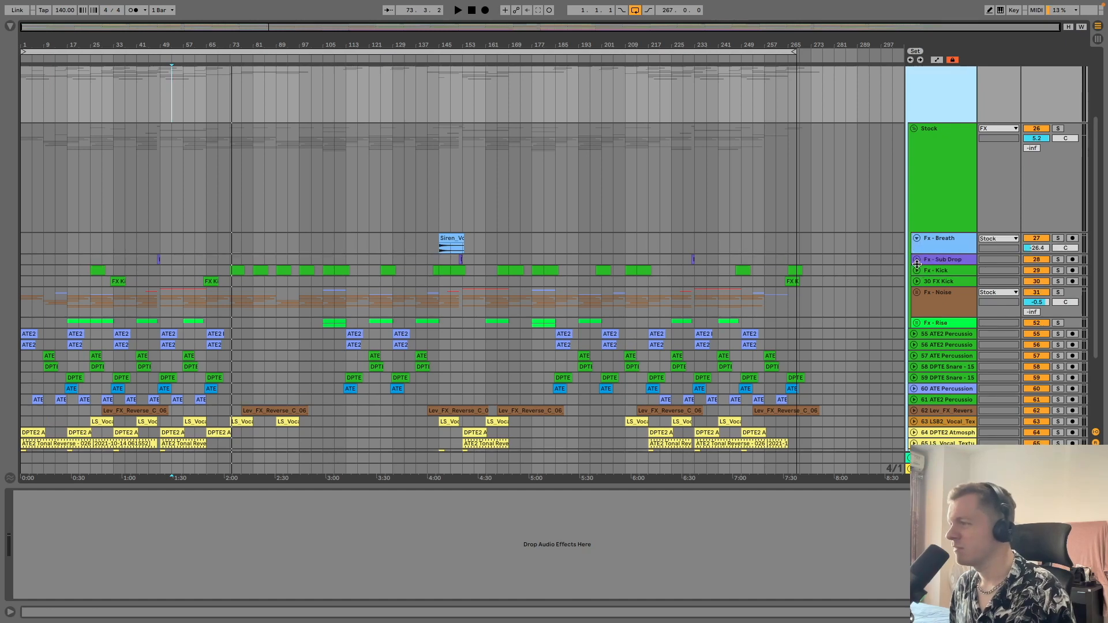
pyautogui.click(917, 260)
pyautogui.click(918, 304)
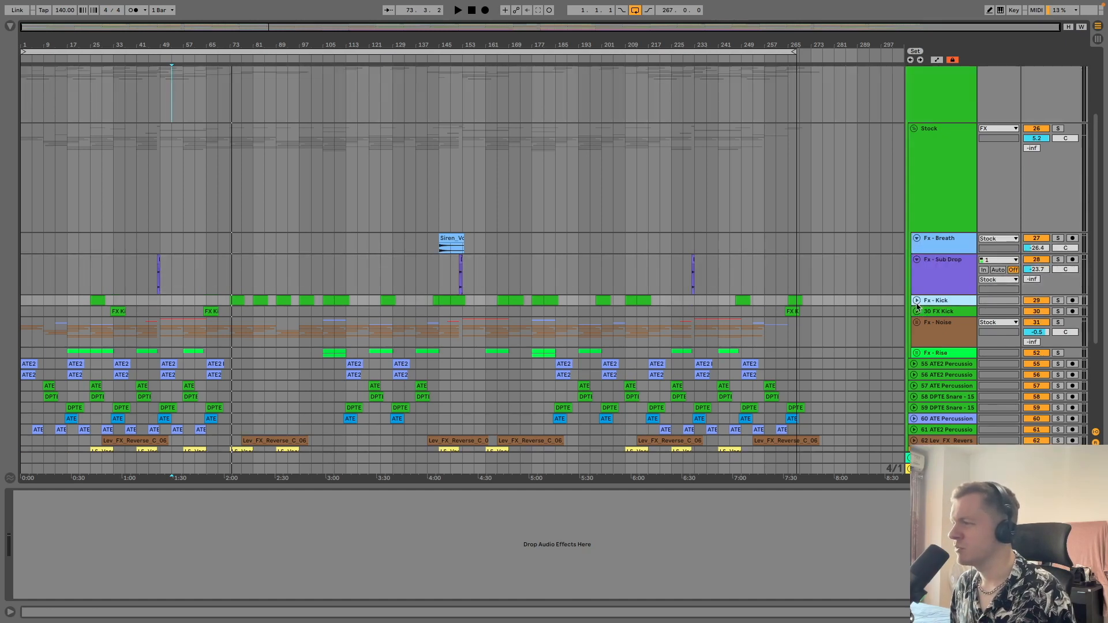
pyautogui.click(917, 300)
pyautogui.click(918, 349)
pyautogui.scroll(-3, 632, 381)
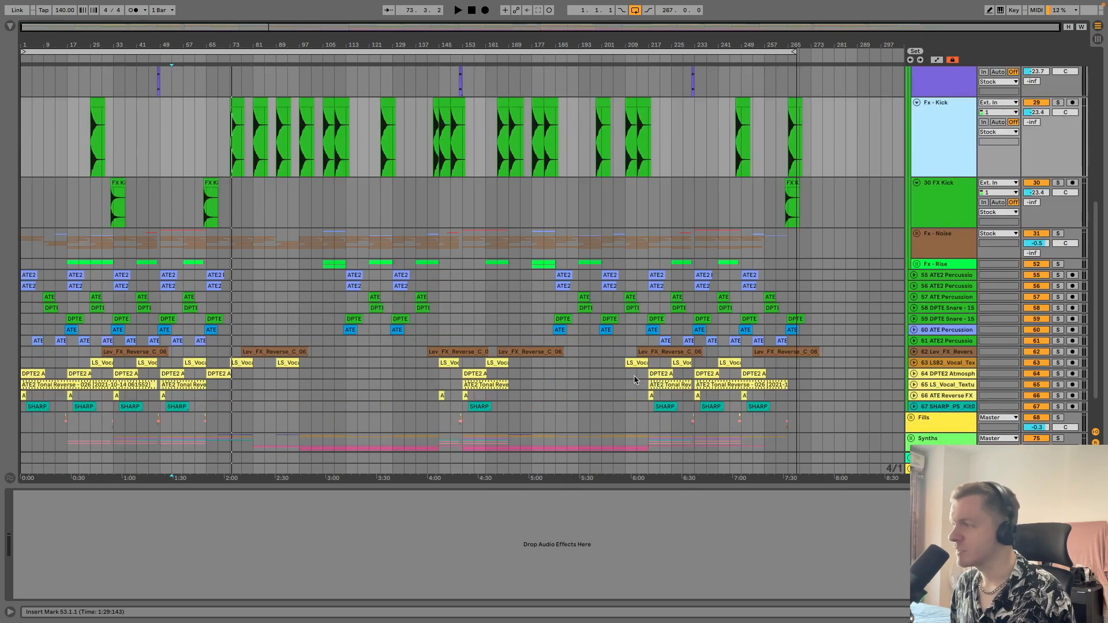
pyautogui.scroll(3, 635, 380)
pyautogui.click(453, 192)
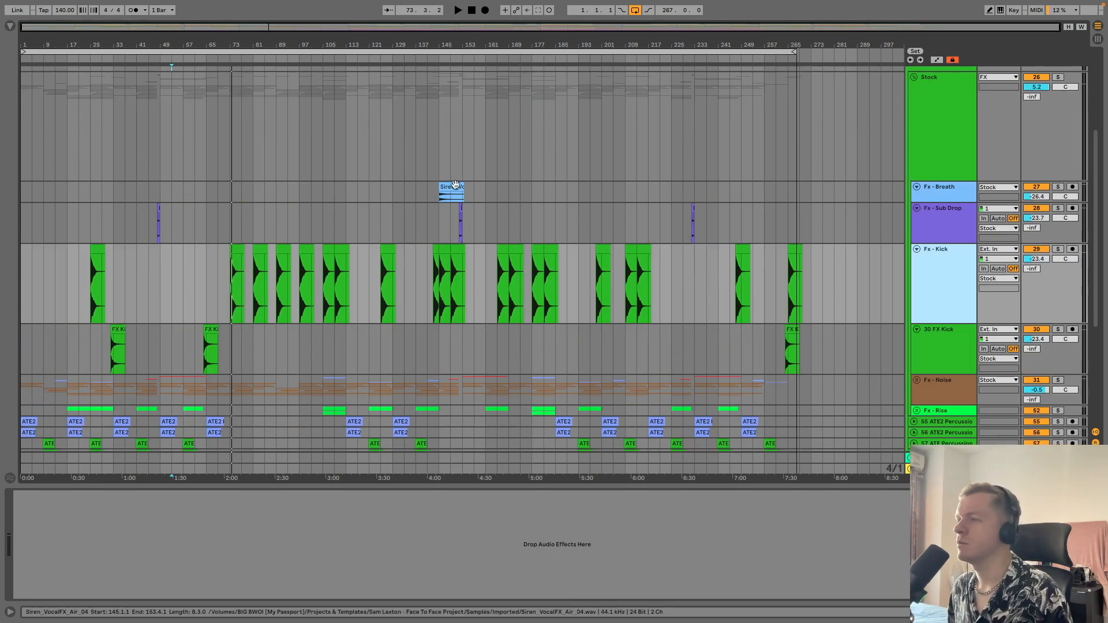
# Unfold the Fx - Noise group along with its Long subgroup and both nested Sweeps subgroups
pyautogui.click(918, 383)
pyautogui.scroll(-2, 823, 388)
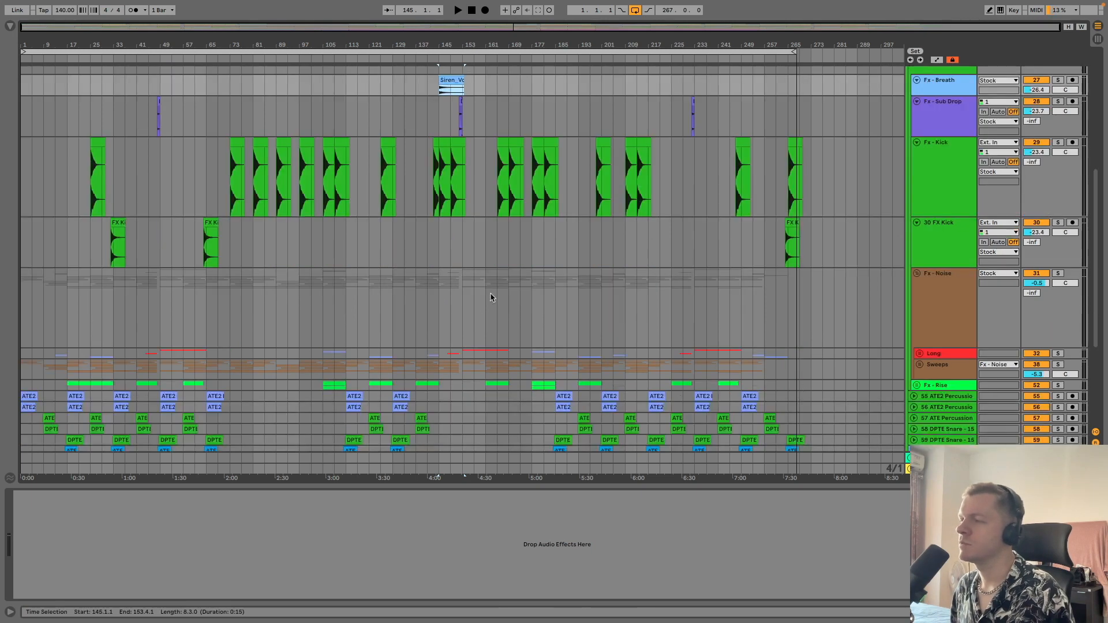
pyautogui.click(919, 365)
pyautogui.click(920, 353)
pyautogui.scroll(-4, 866, 361)
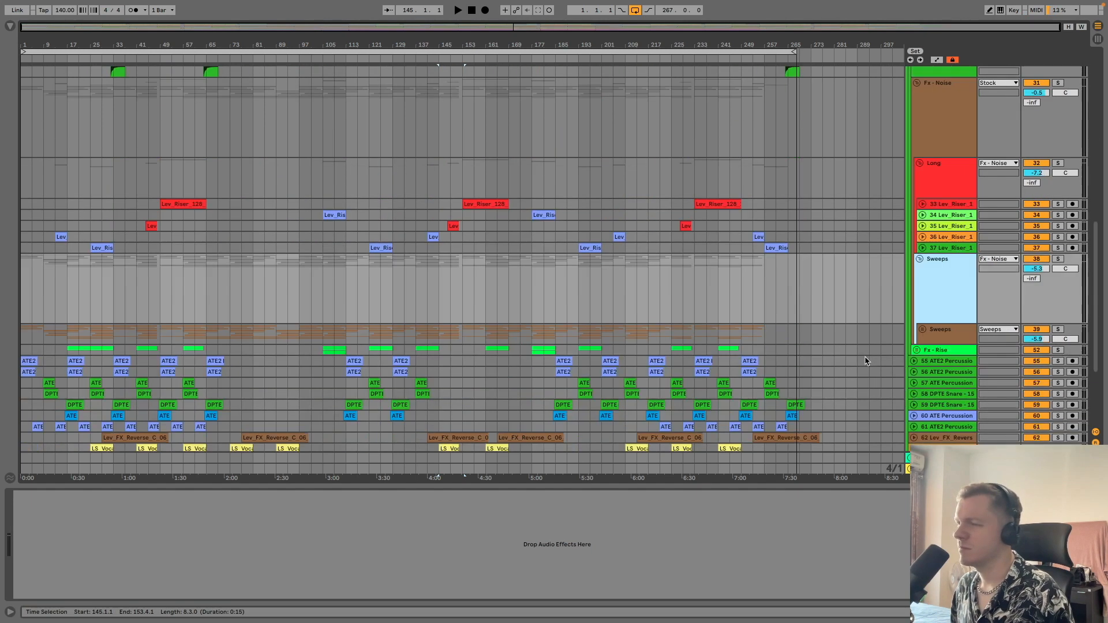
pyautogui.click(922, 334)
pyautogui.scroll(-5, 932, 346)
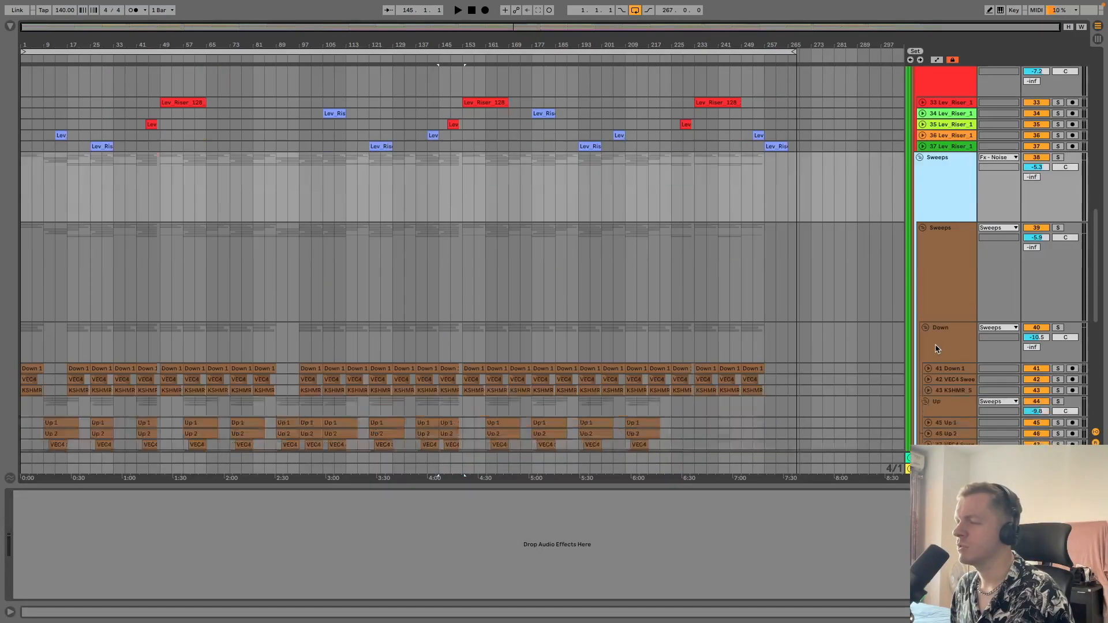
# Inspect the device chains of the Long subgroup, the Fx - Noise group and the Fx - Breath track
pyautogui.scroll(5, 936, 349)
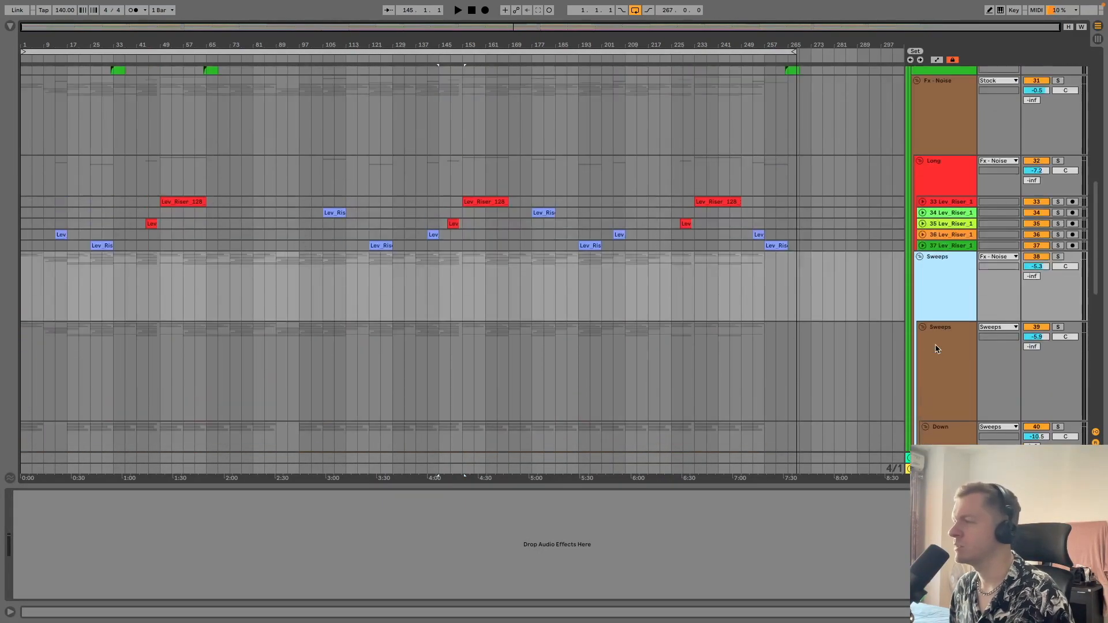
pyautogui.scroll(2, 935, 344)
pyautogui.click(936, 270)
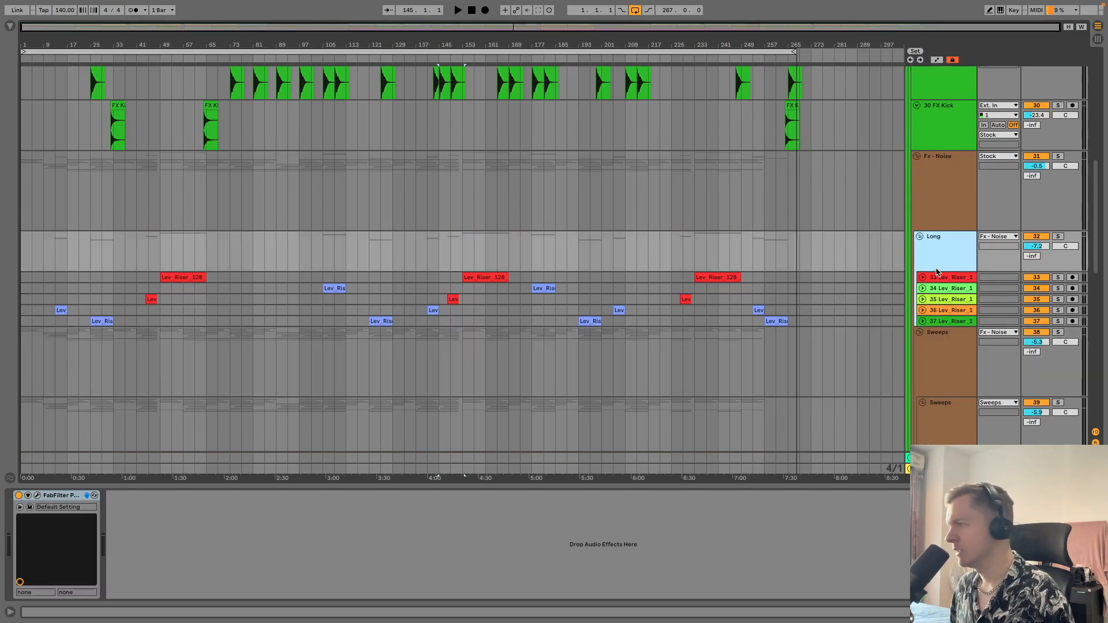
pyautogui.click(948, 197)
pyautogui.scroll(3, 948, 195)
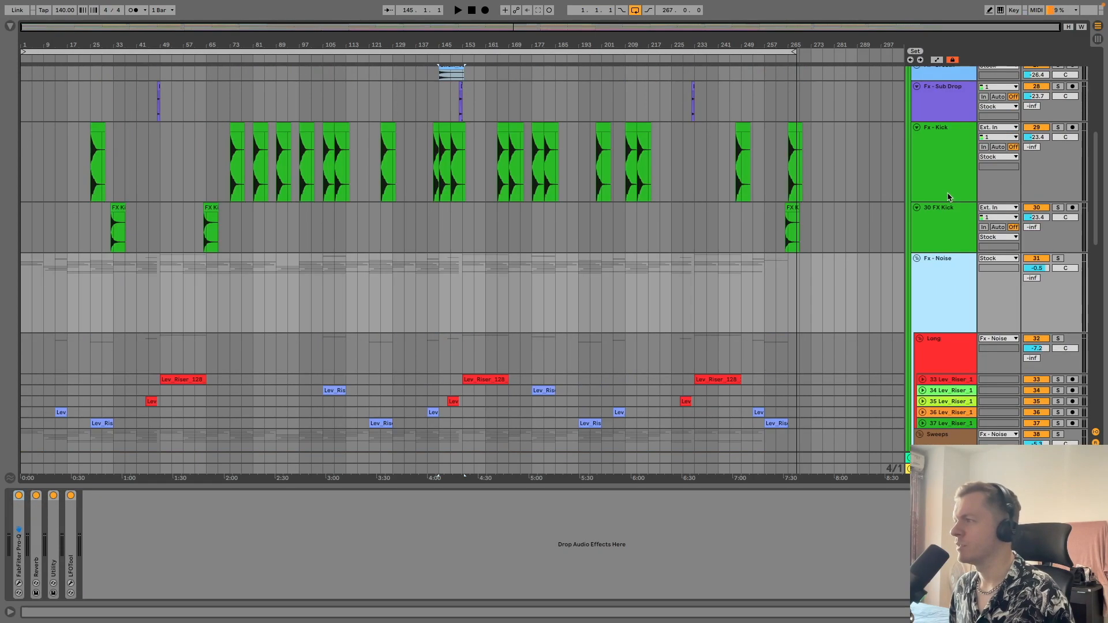
pyautogui.scroll(2, 947, 198)
pyautogui.click(434, 196)
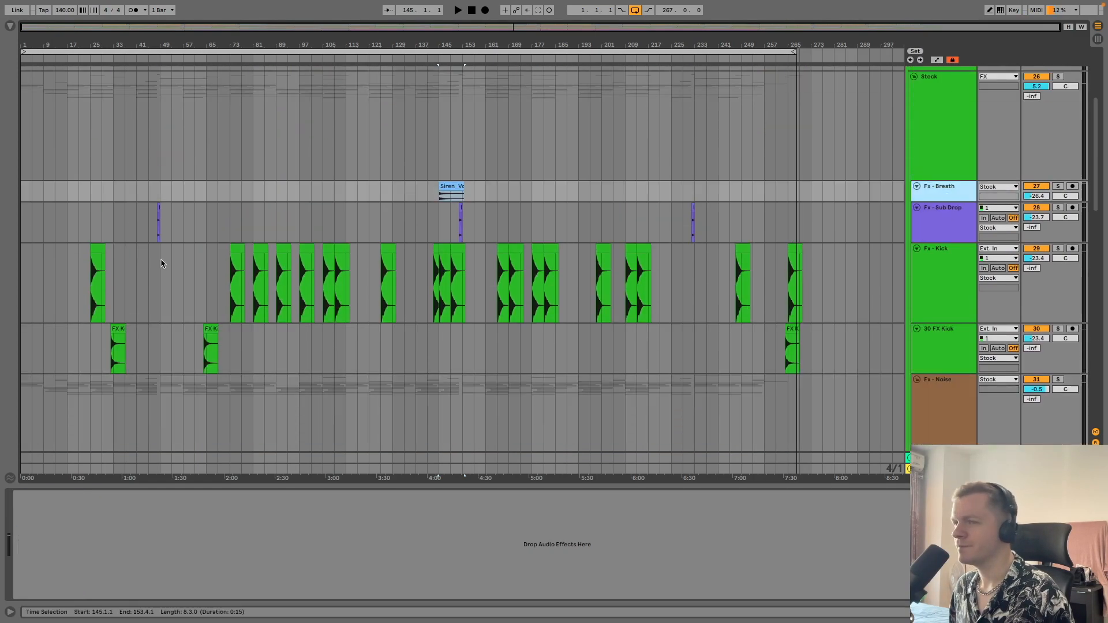
# Solo the Fx - Kick track and play its first clip from bar 25
pyautogui.click(101, 248)
pyautogui.click(1058, 249)
pyautogui.press('space')
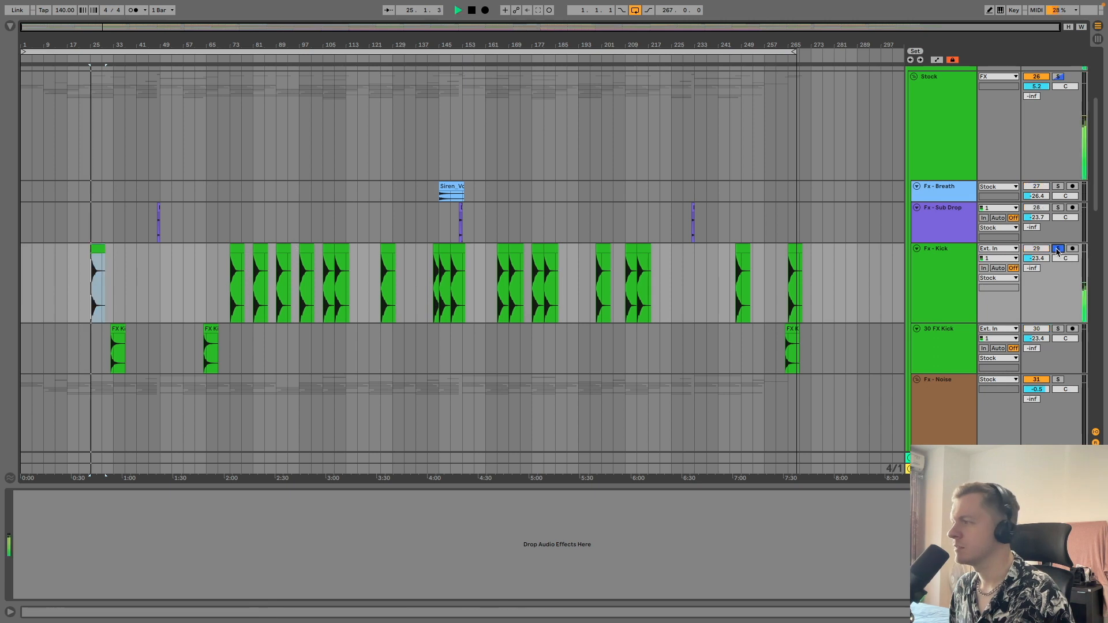
pyautogui.press('space')
# Solo track 30 FX Kick instead and play its first clip from 32.1.1
pyautogui.click(118, 329)
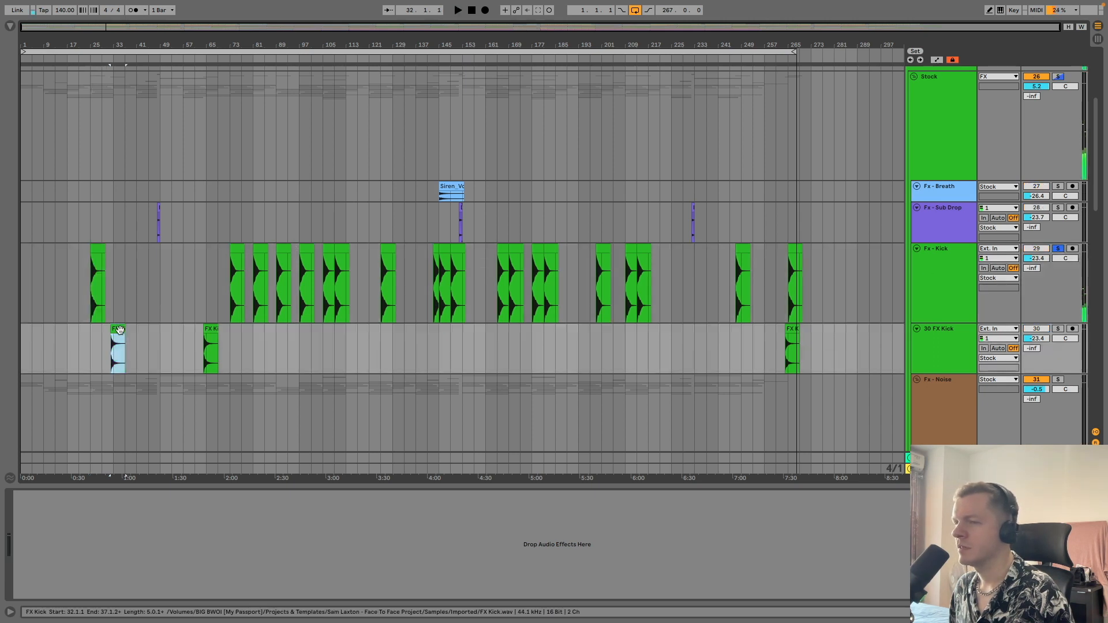
pyautogui.click(1059, 329)
pyautogui.press('space')
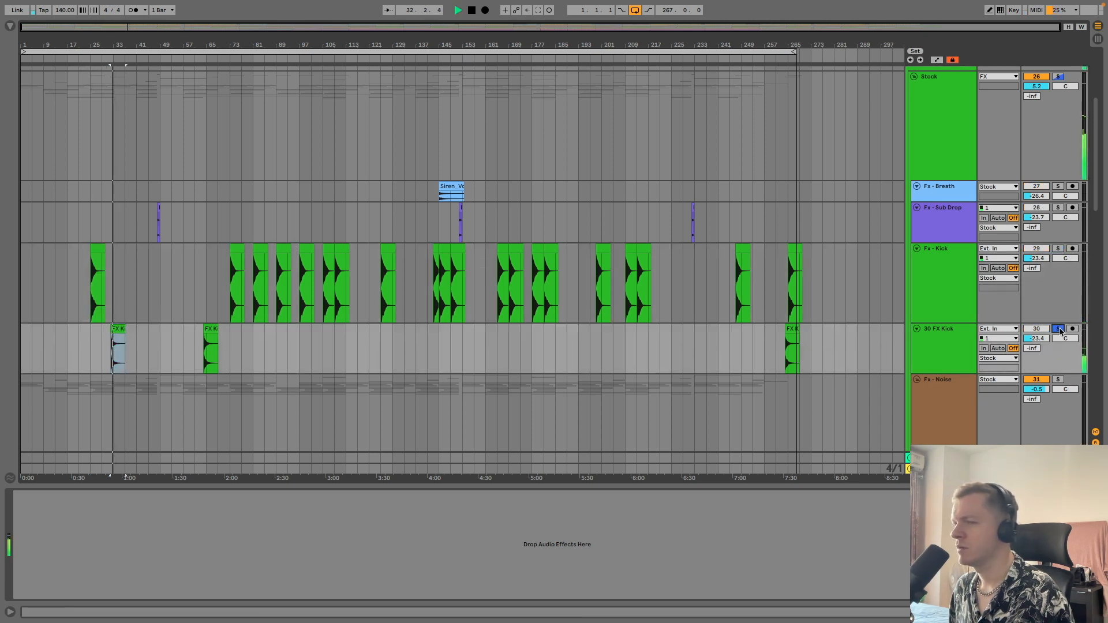
# Solo the Long riser subgroup, listen to its risers around bars 13, 29, 61 and 109, and unsolo it
pyautogui.scroll(-5, 1060, 331)
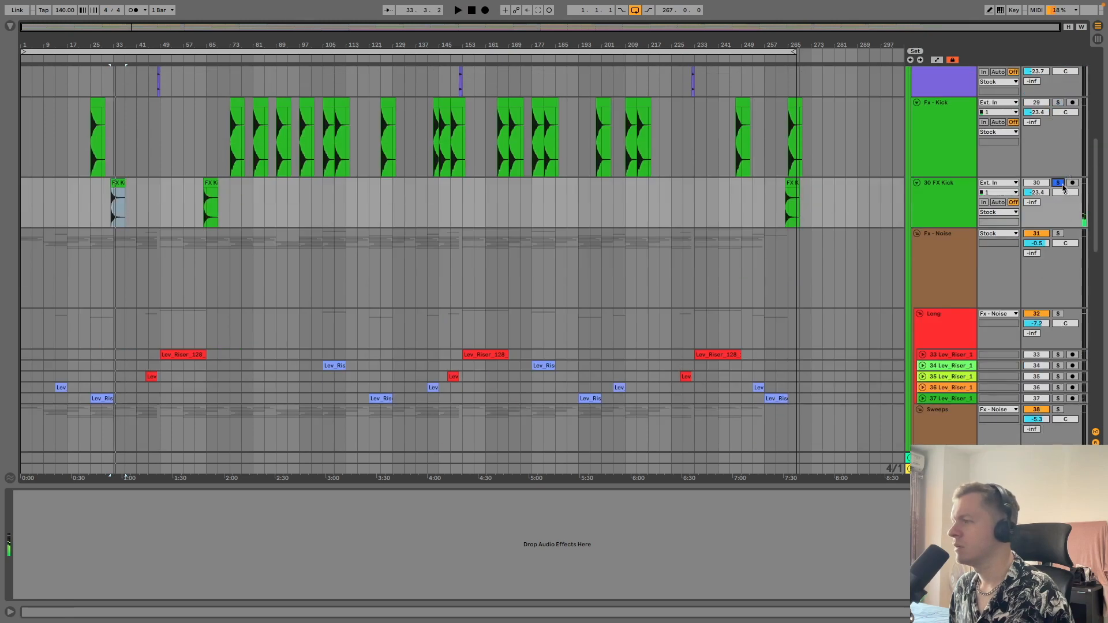
pyautogui.scroll(-6, 978, 276)
pyautogui.click(958, 139)
pyautogui.click(1061, 121)
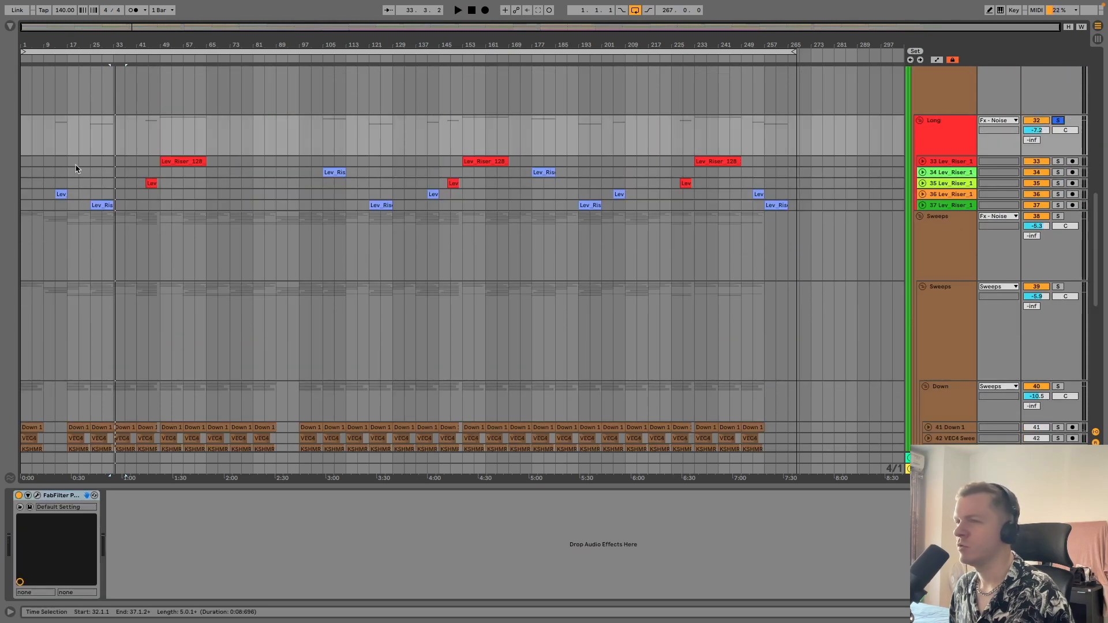
pyautogui.click(56, 194)
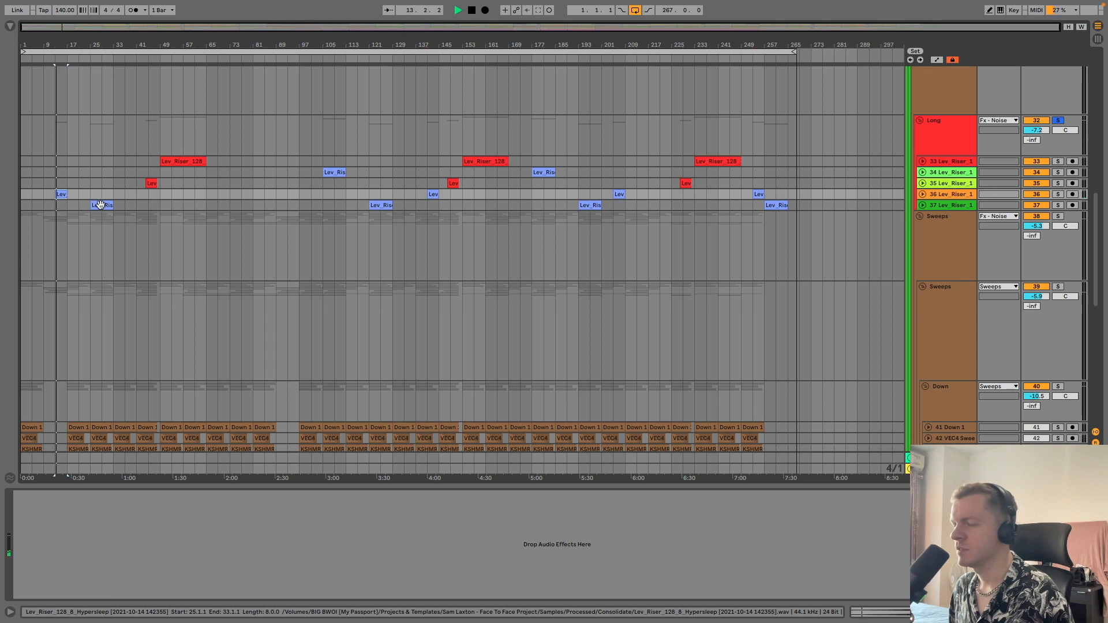
pyautogui.click(104, 198)
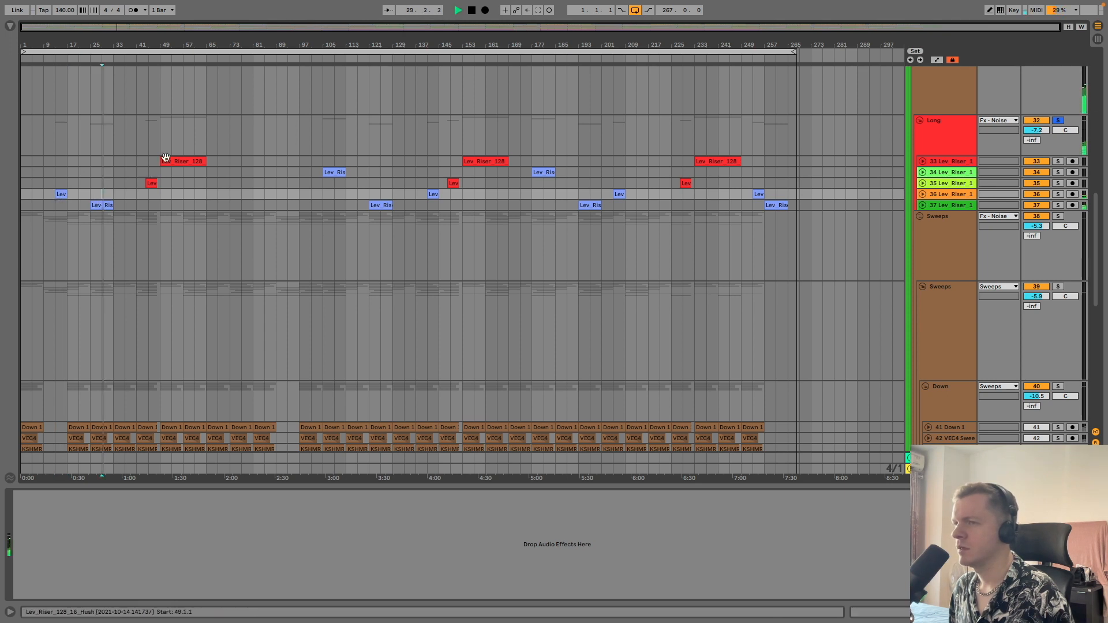
pyautogui.click(195, 150)
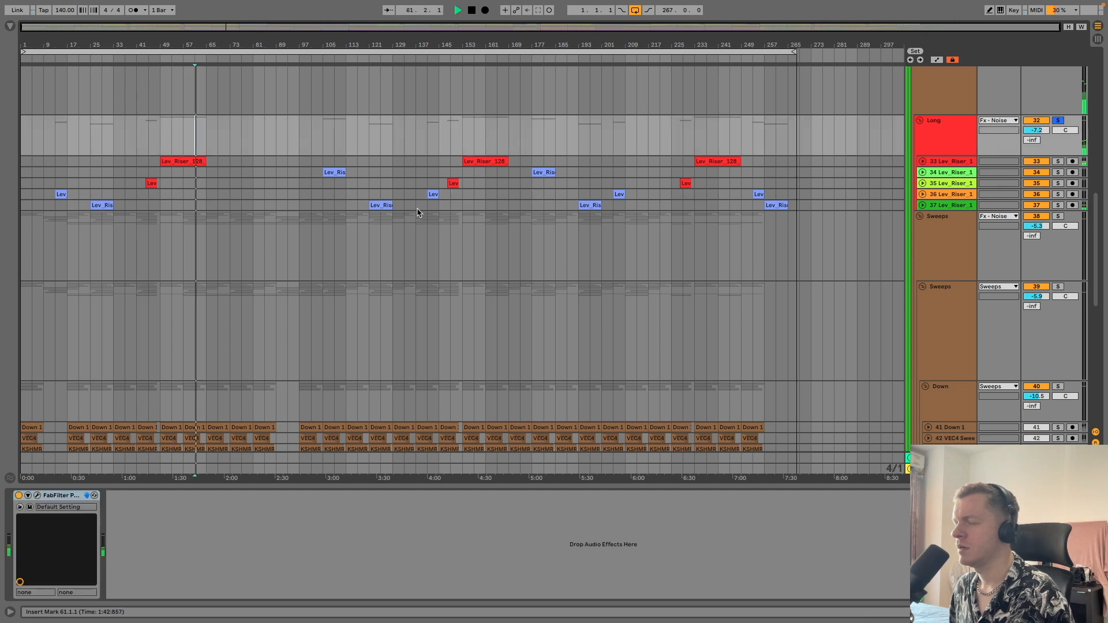
pyautogui.click(336, 151)
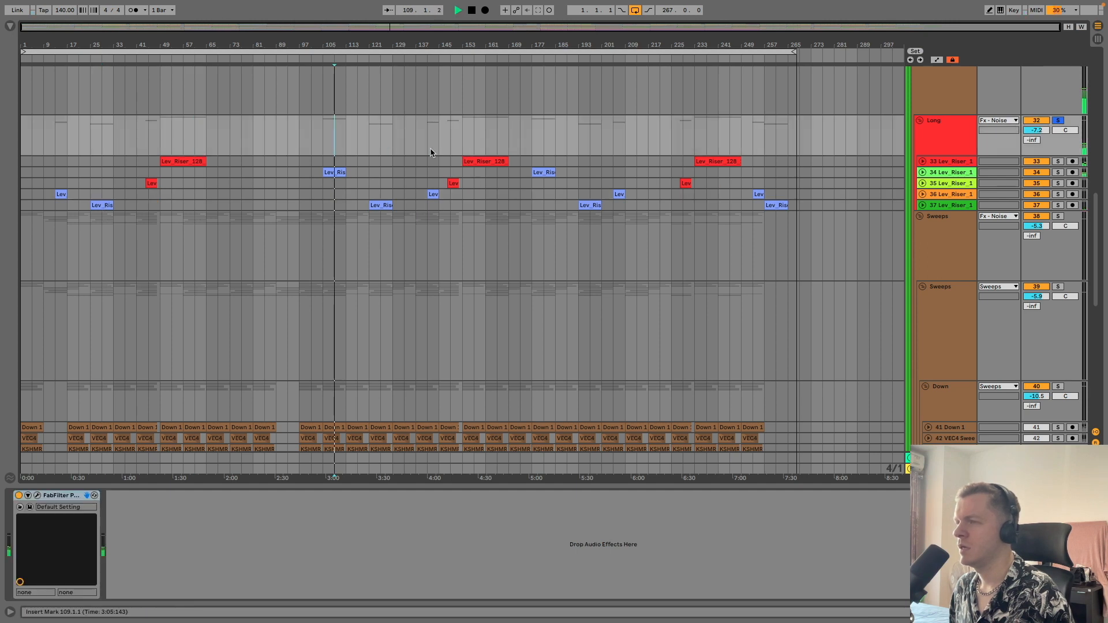
pyautogui.press('space')
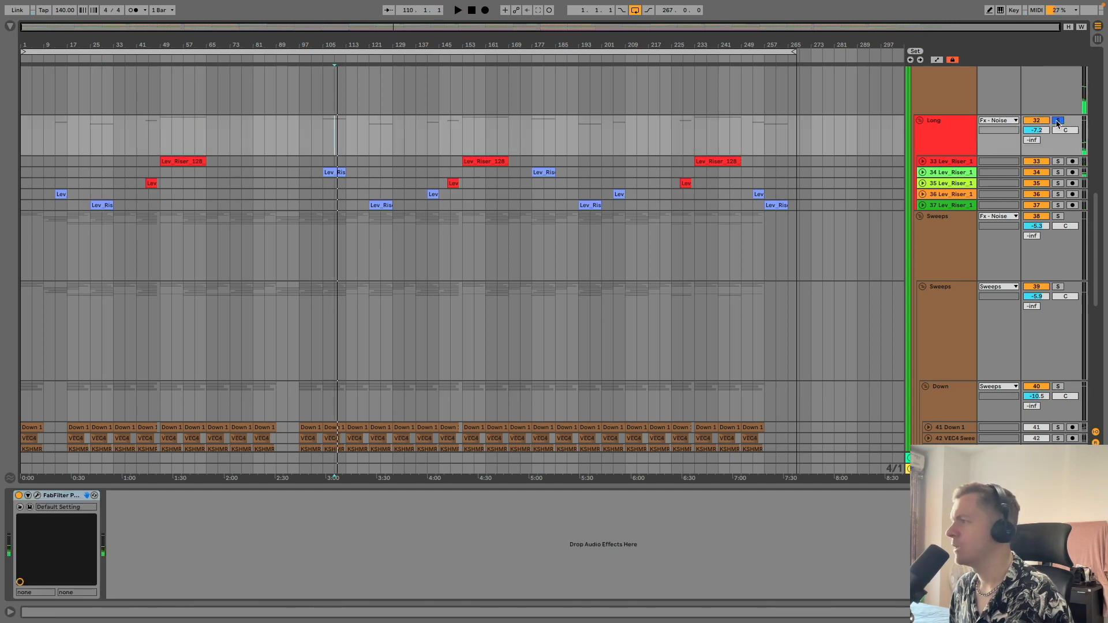
pyautogui.click(962, 125)
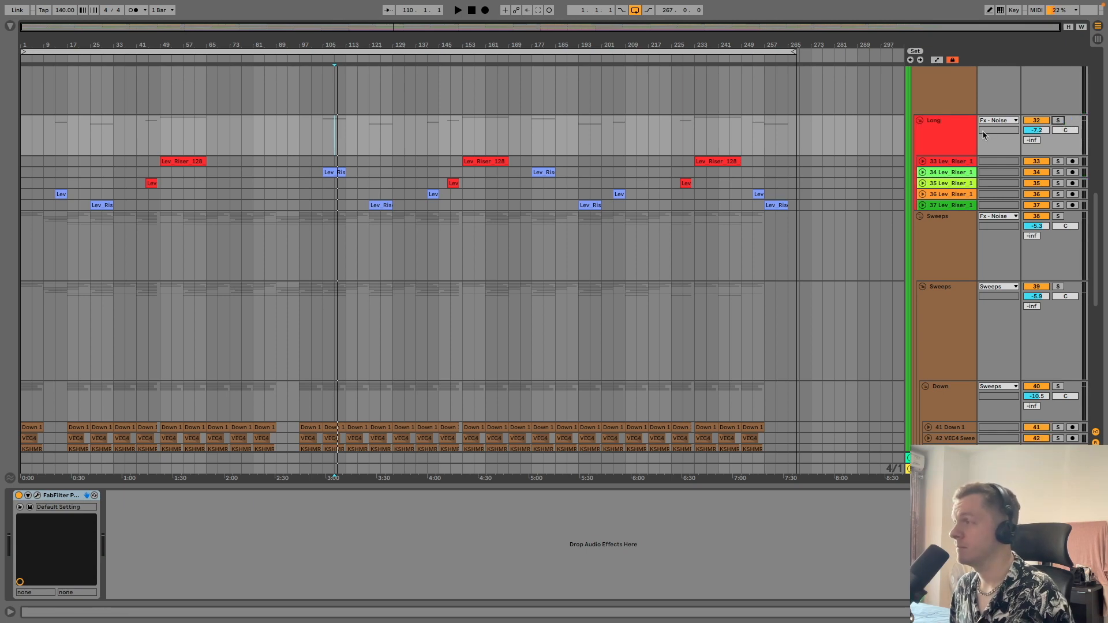
# Fold the Long subgroup and examine how the Down, Up and White sweep clips are arranged, including around bars 121 and 225
pyautogui.click(920, 120)
pyautogui.scroll(-6, 1060, 136)
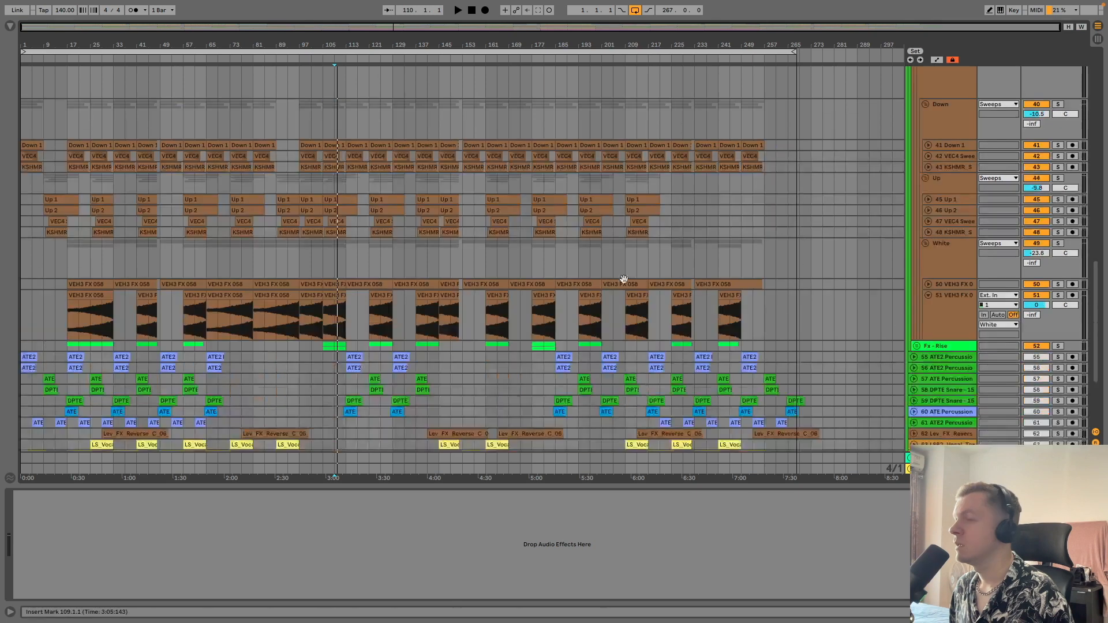
pyautogui.click(369, 128)
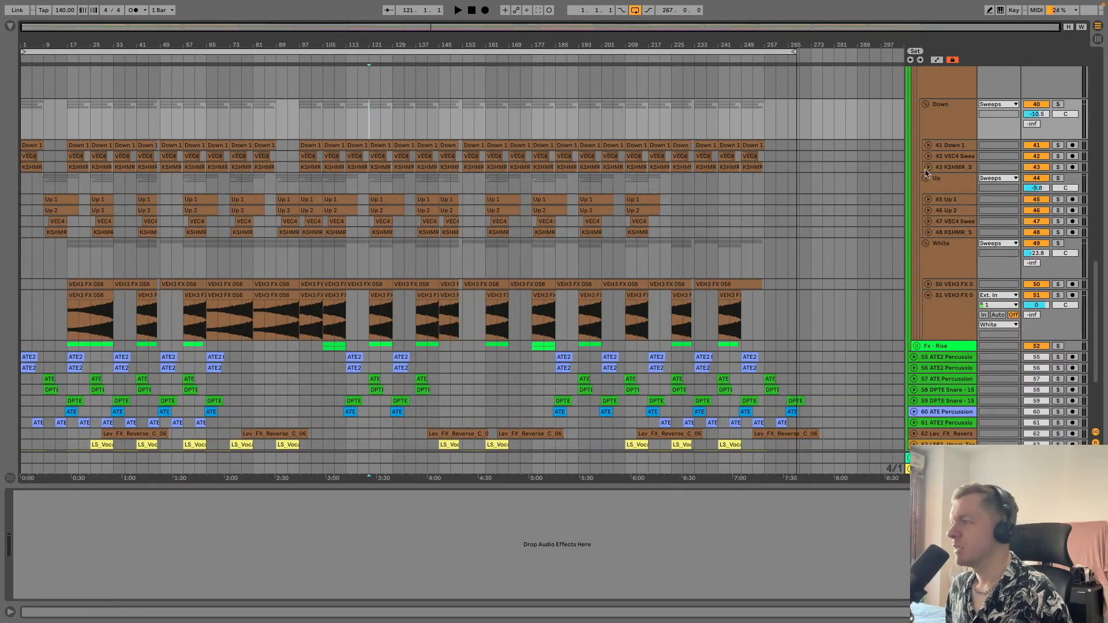
pyautogui.click(671, 121)
pyautogui.scroll(4, 425, 248)
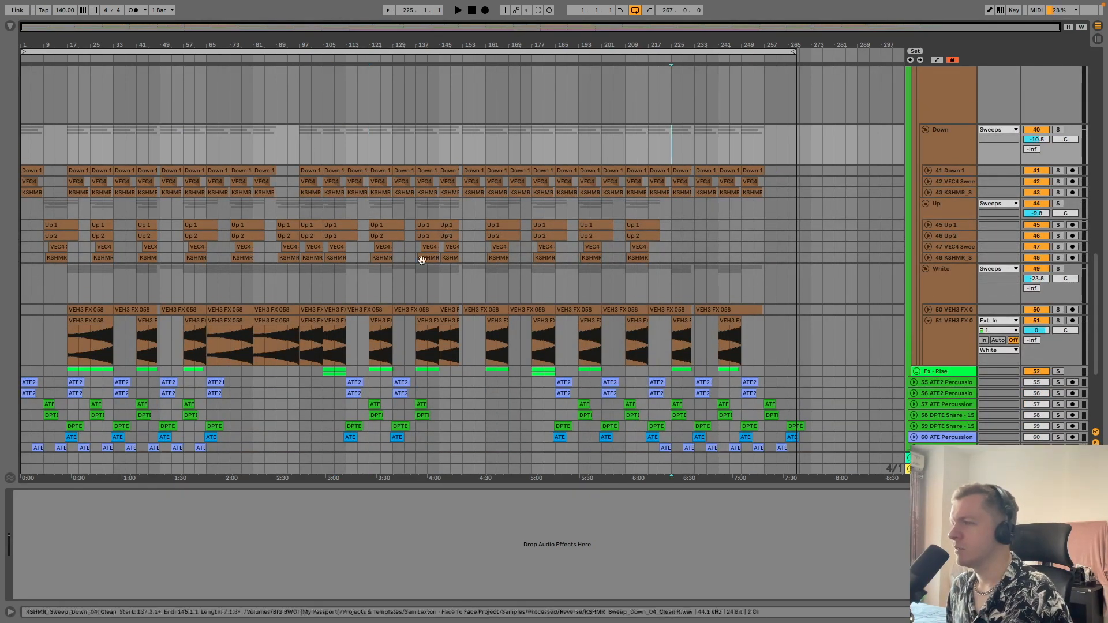
# Examine how the Down, Up and White sweep clips are arranged inside the Sweeps group, including around bars 137 and 129
pyautogui.click(425, 248)
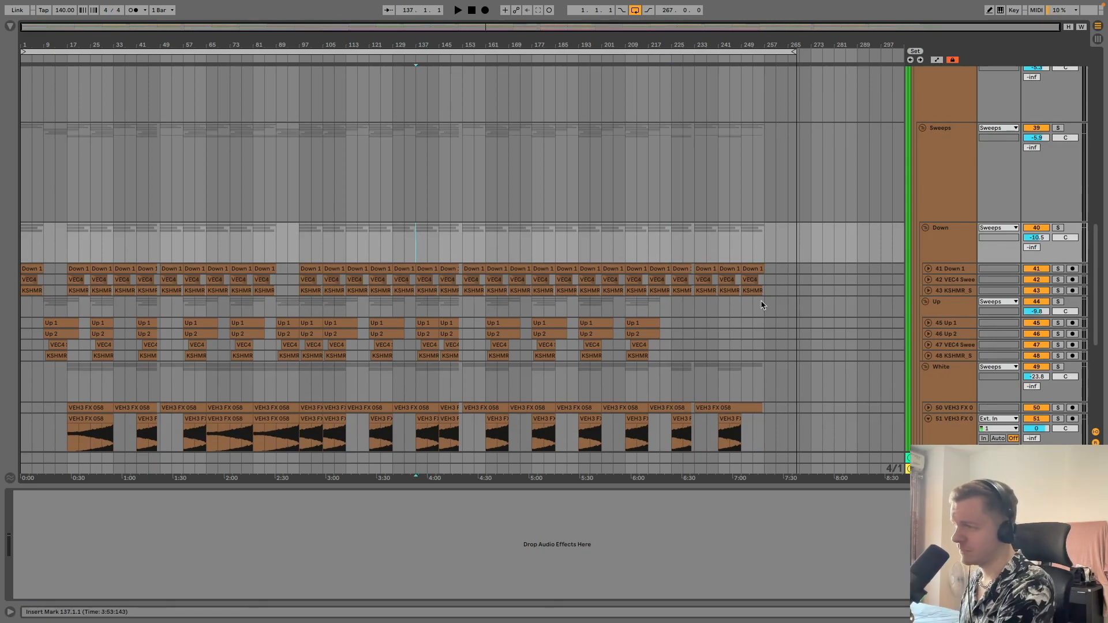
pyautogui.scroll(-3, 761, 305)
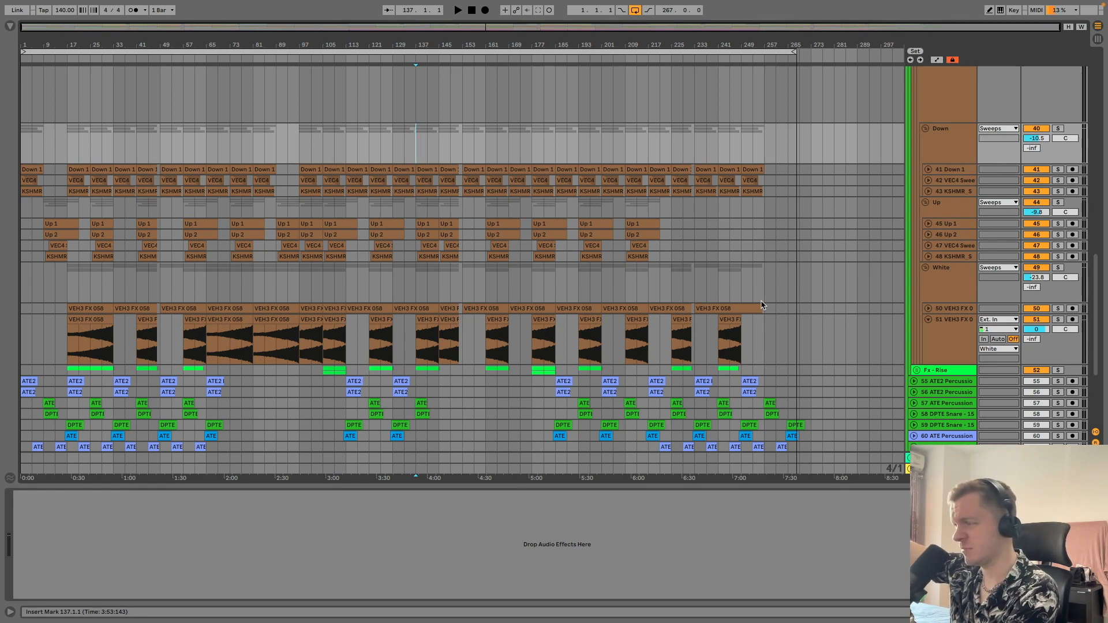
pyautogui.click(965, 335)
pyautogui.scroll(1, 963, 331)
pyautogui.scroll(4, 964, 331)
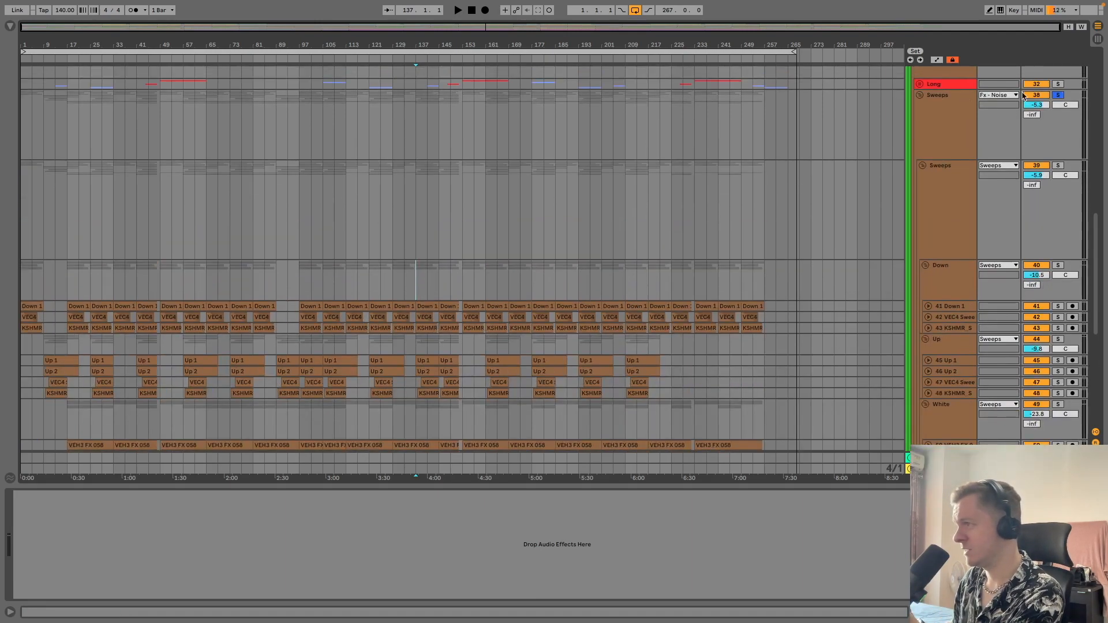
pyautogui.scroll(-4, 959, 328)
pyautogui.scroll(10, 958, 327)
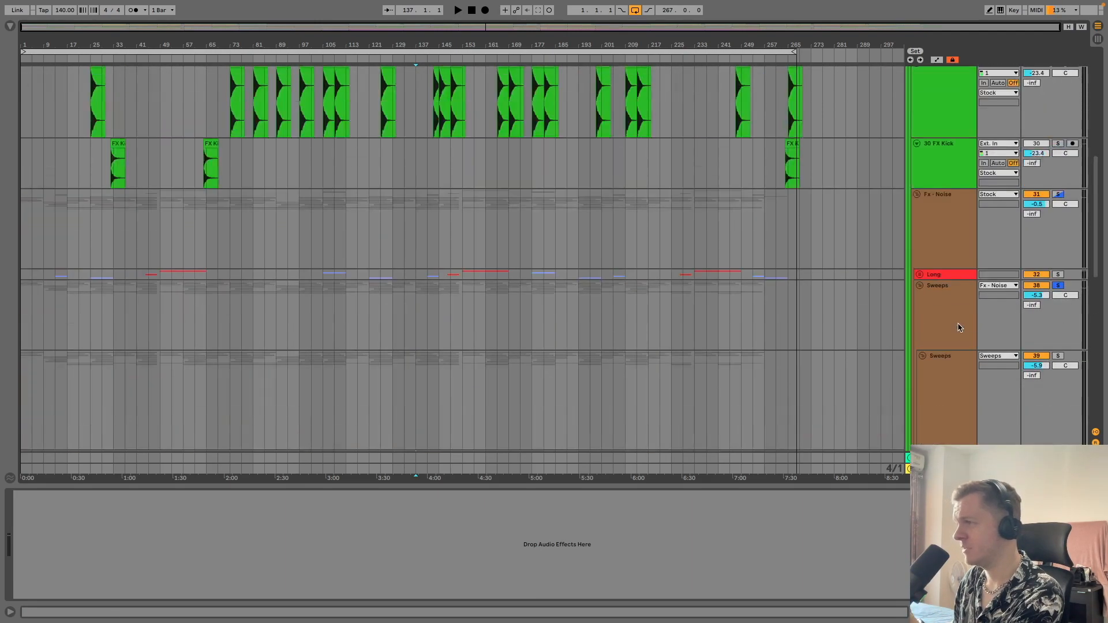
pyautogui.scroll(-7, 958, 324)
pyautogui.click(395, 274)
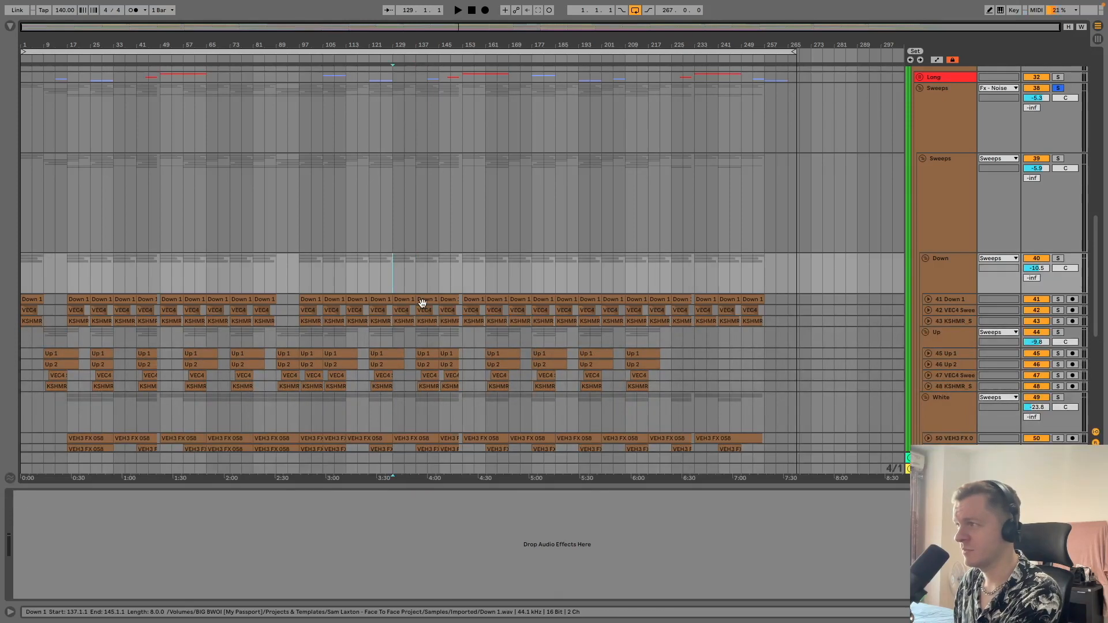
pyautogui.scroll(-5, 422, 303)
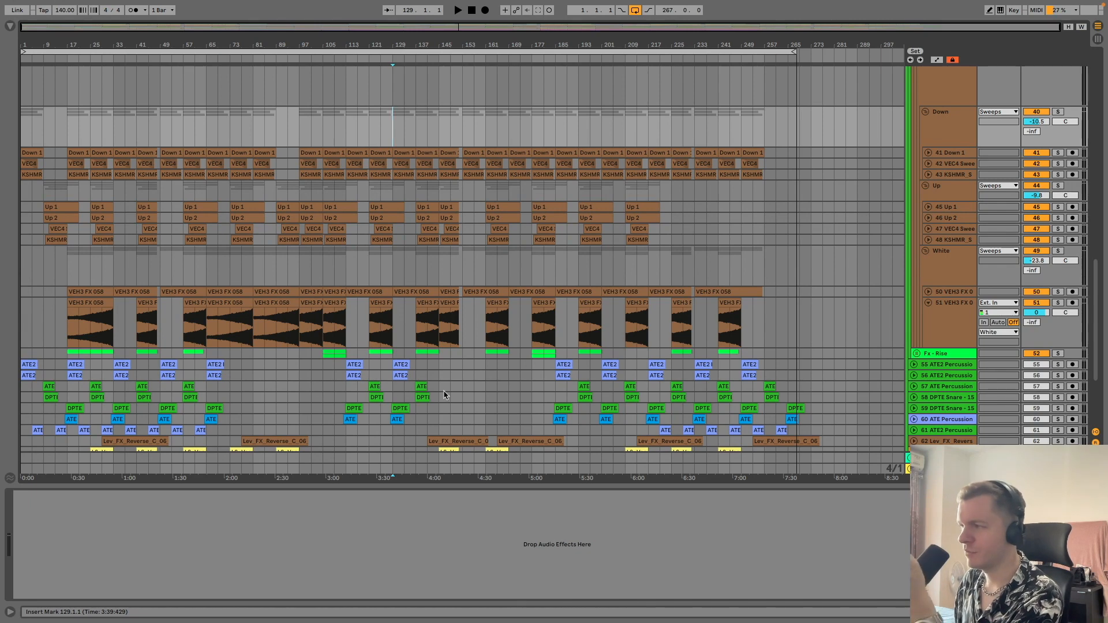
# Expand track 50 in the White subgroup, and fold the White subgroup and the inner Sweeps group
pyautogui.click(928, 291)
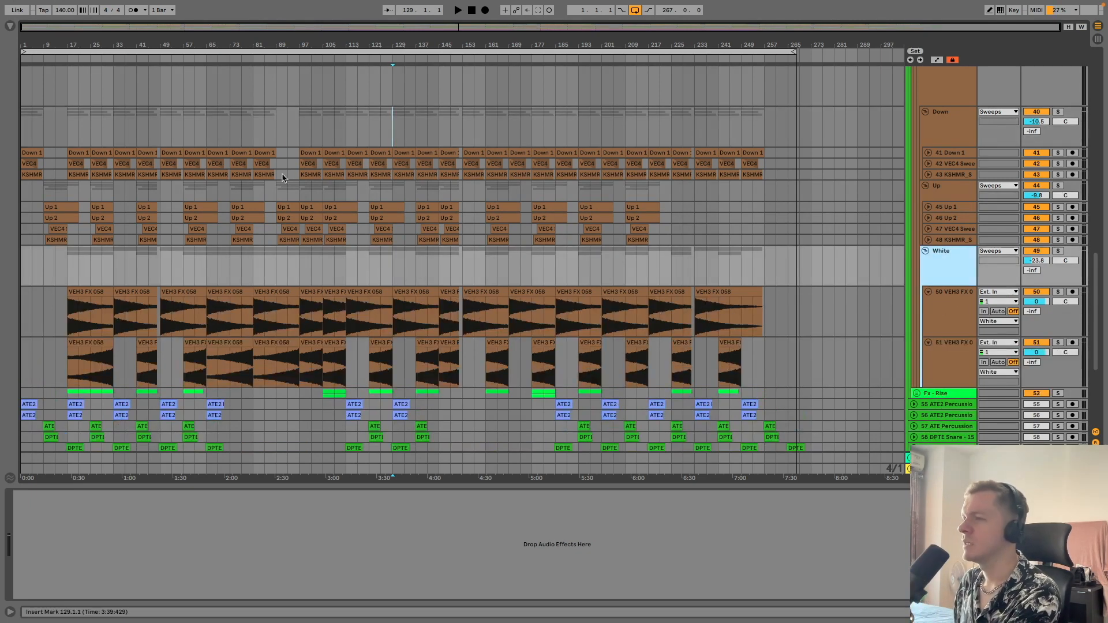
pyautogui.click(926, 250)
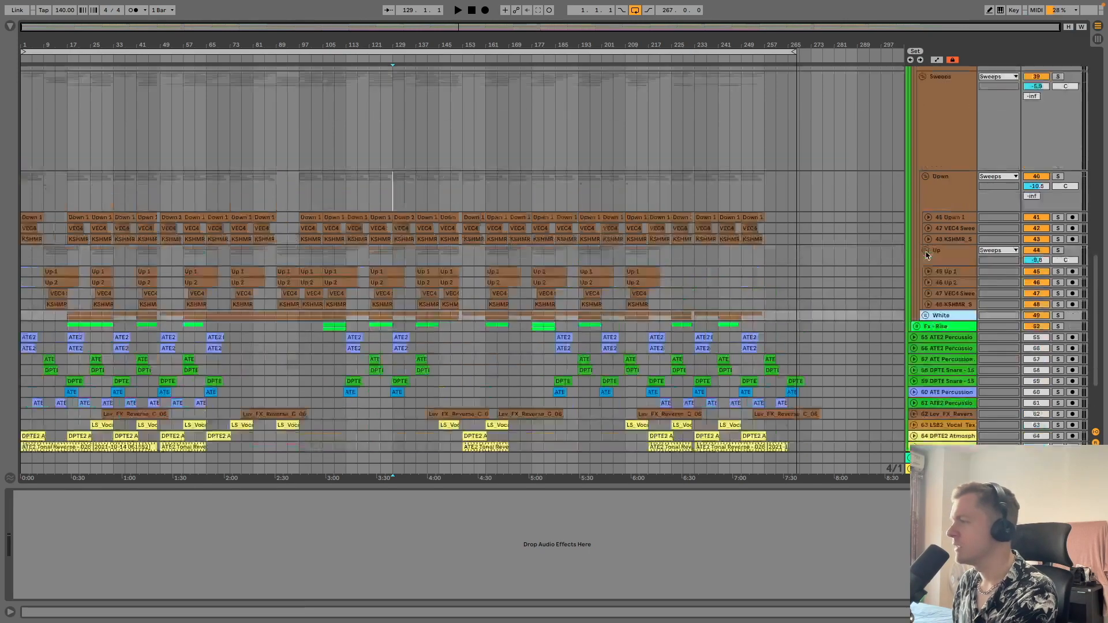
pyautogui.scroll(4, 927, 255)
pyautogui.click(927, 241)
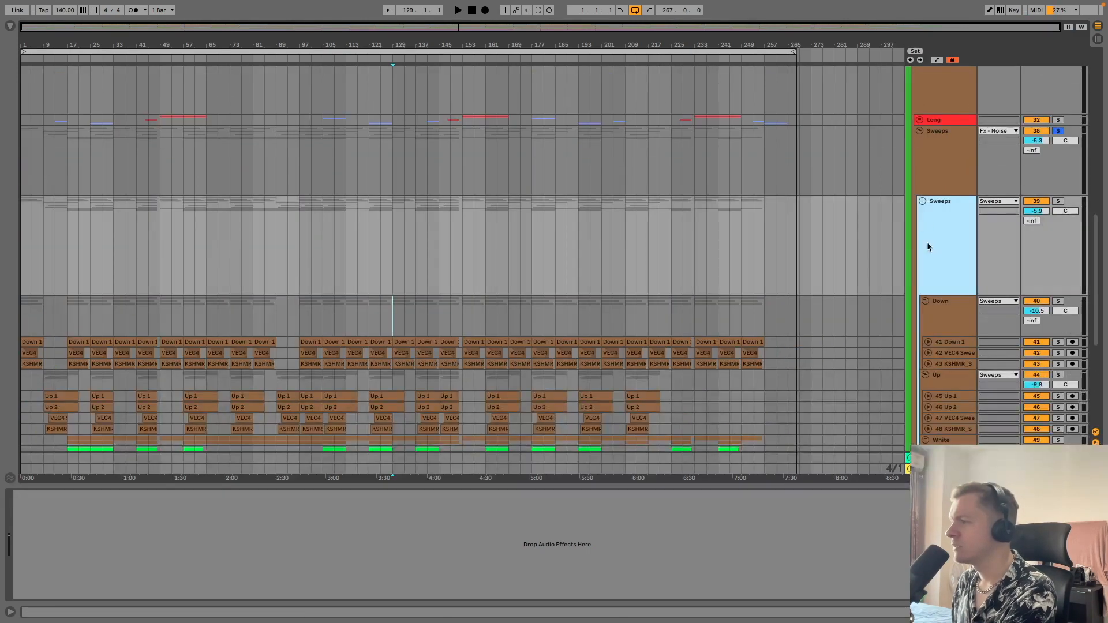
pyautogui.click(922, 201)
# Show the automation lanes, then unsolo and fold the outer Sweeps group
pyautogui.click(924, 173)
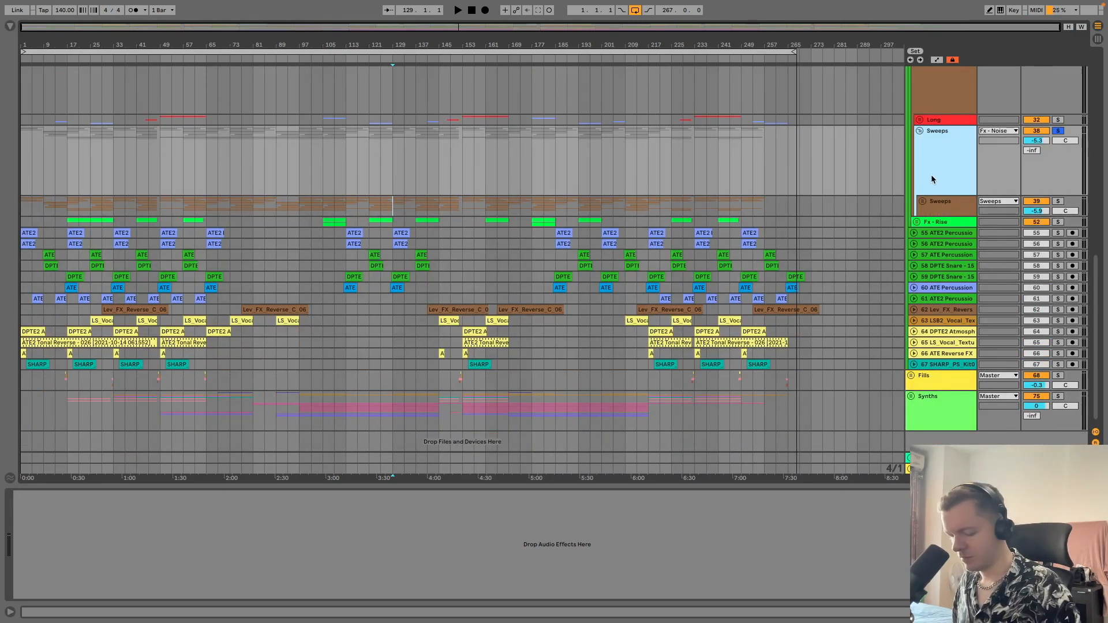
pyautogui.press('a')
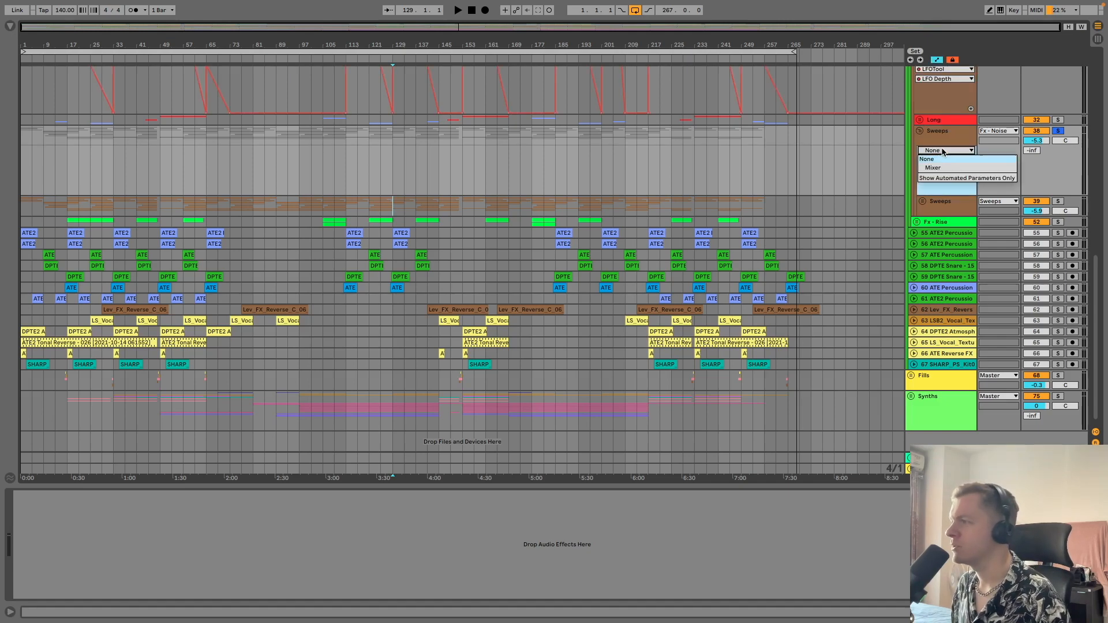
pyautogui.click(920, 131)
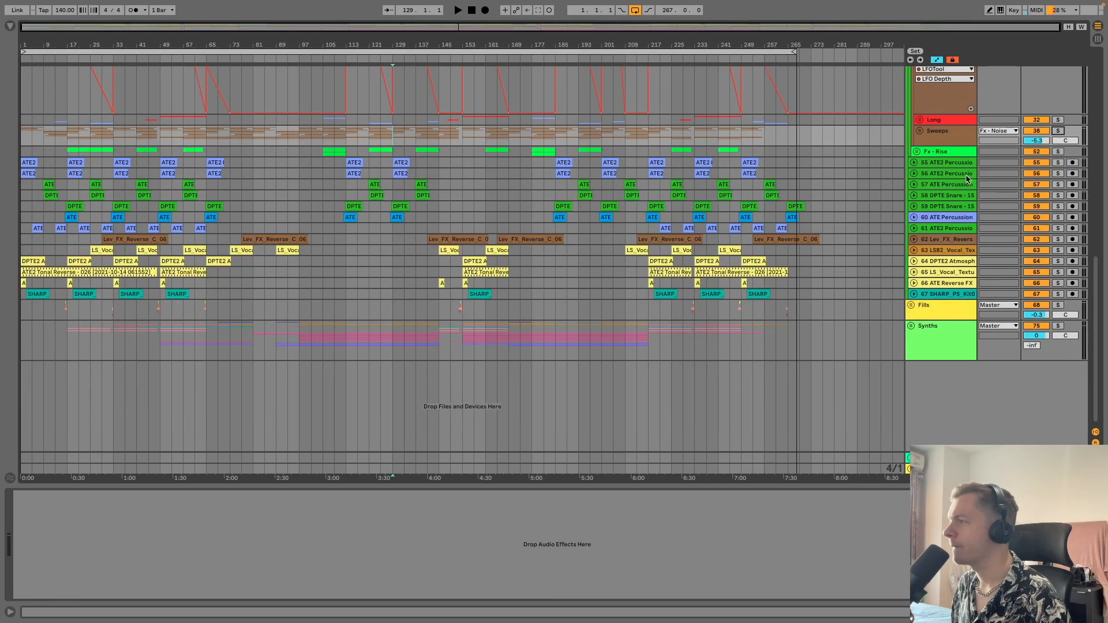
# Inspect the Fx - Noise group's LFO Depth automation and the volume curve in its LFOTool plugin, closing the plugin window when finished
pyautogui.scroll(4, 967, 179)
pyautogui.click(953, 186)
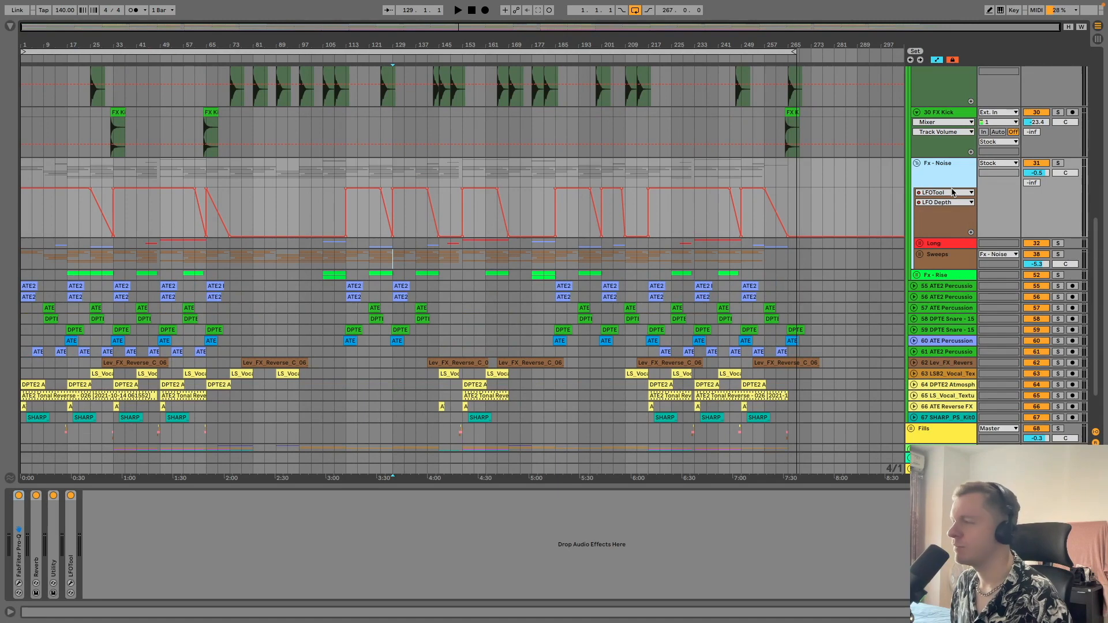
pyautogui.click(953, 192)
pyautogui.press('Escape')
pyautogui.click(936, 163)
pyautogui.click(936, 164)
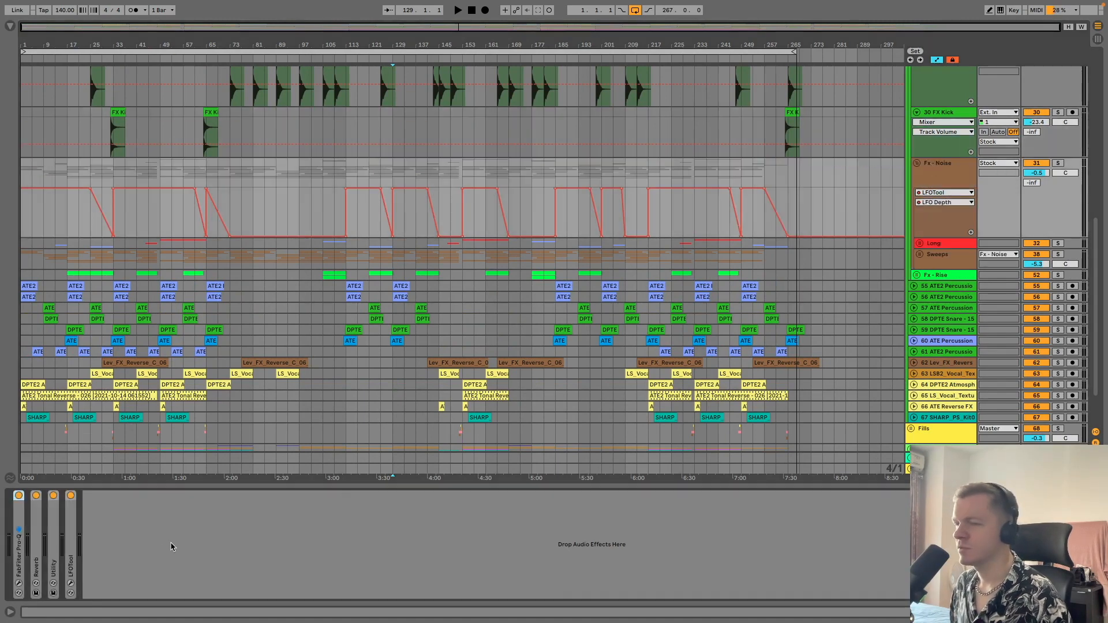
pyautogui.click(71, 583)
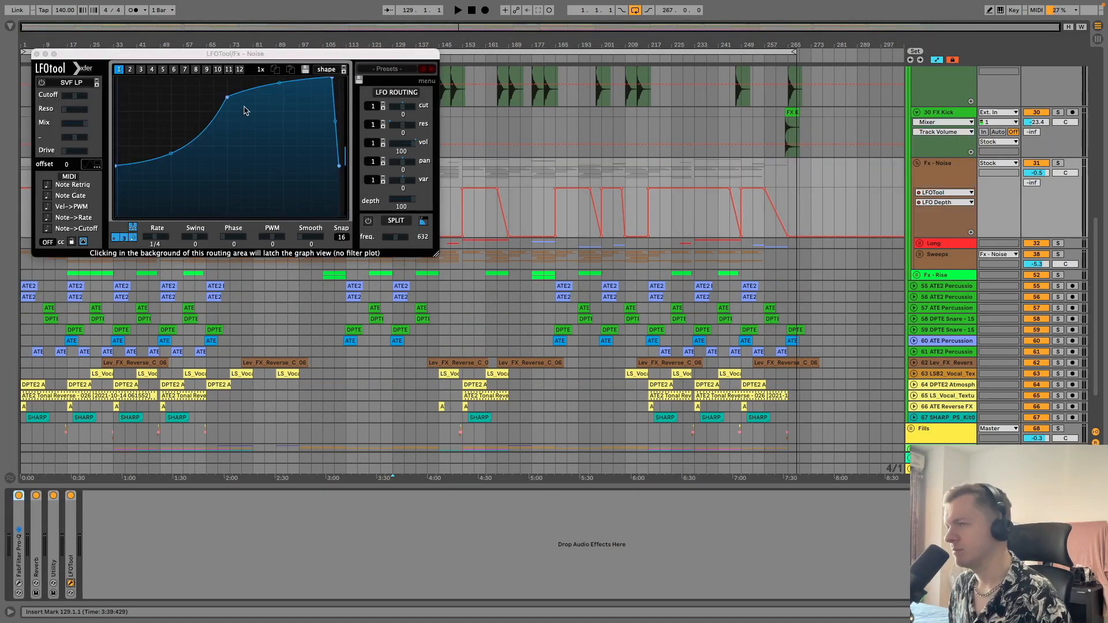
pyautogui.click(32, 55)
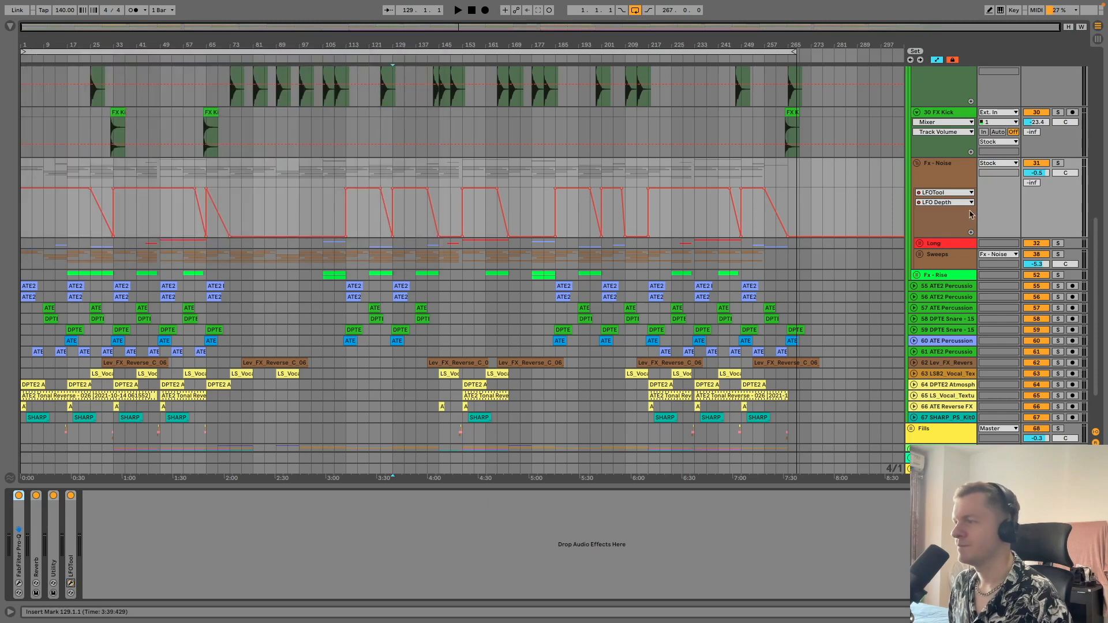
# Fold the Fx - Noise group and unfold Fx - Rise with its Rise and Askew Rise tracks expanded
pyautogui.scroll(-5, 965, 198)
pyautogui.click(947, 202)
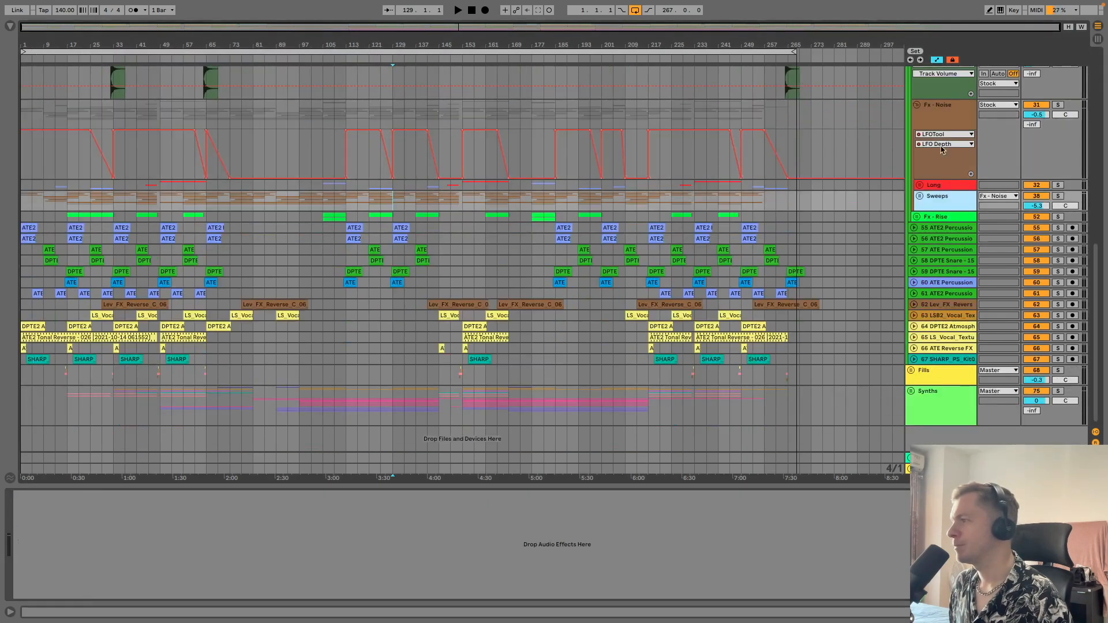
pyautogui.click(917, 105)
pyautogui.click(935, 136)
pyautogui.click(917, 136)
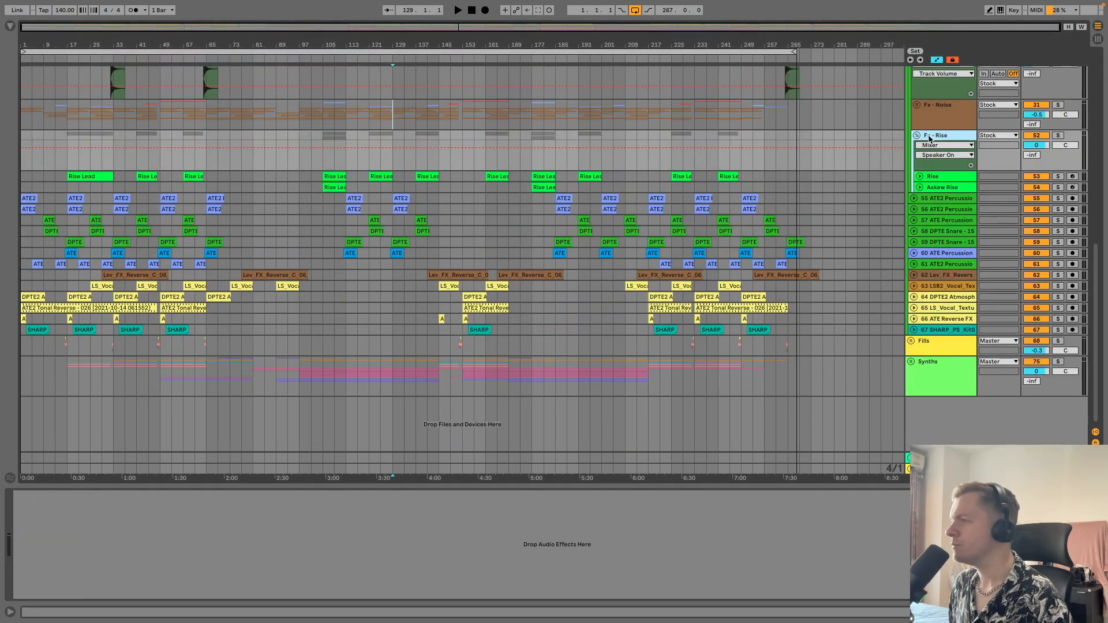
pyautogui.click(933, 183)
pyautogui.keyDown('alt'); pyautogui.click(919, 187); pyautogui.keyUp('alt')
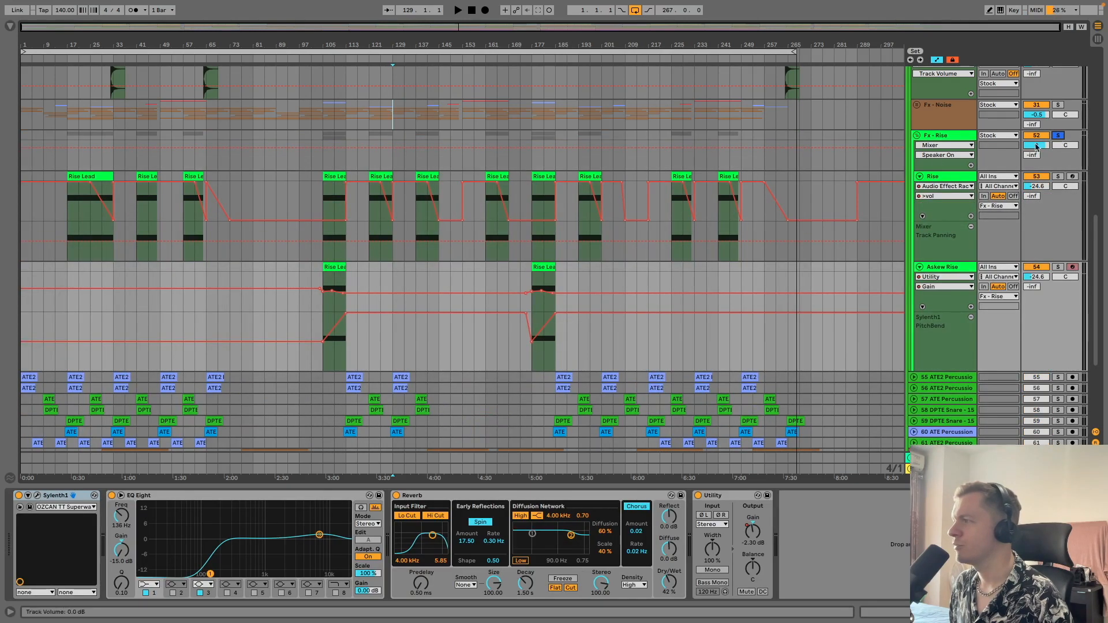
# Solo the Fx - Rise group and listen to its risers from bar 105
pyautogui.click(322, 158)
pyautogui.press('space')
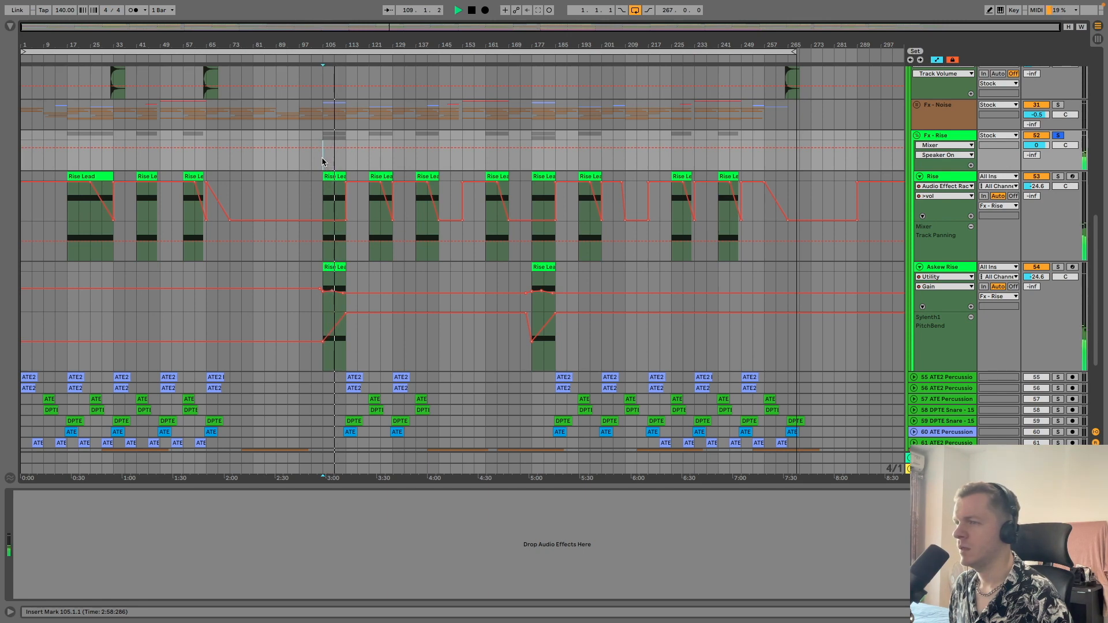
pyautogui.press('space')
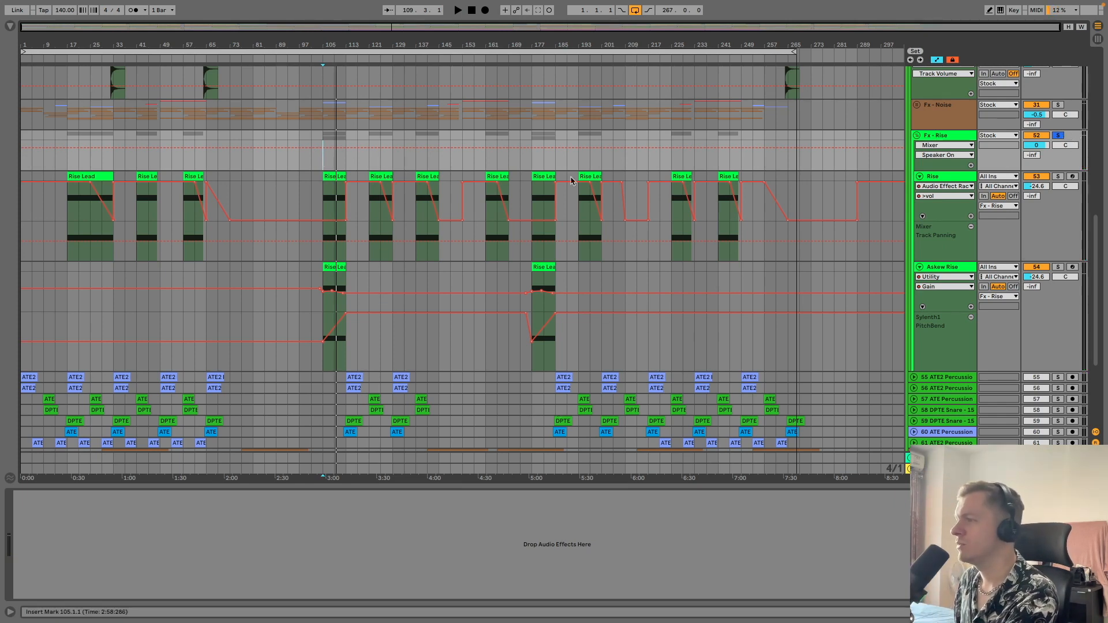
# Open the Rise Lead MIDI clip at bar 105 on the Rise track, examine its note across the octaves, and close the clip view
pyautogui.doubleClick(344, 204)
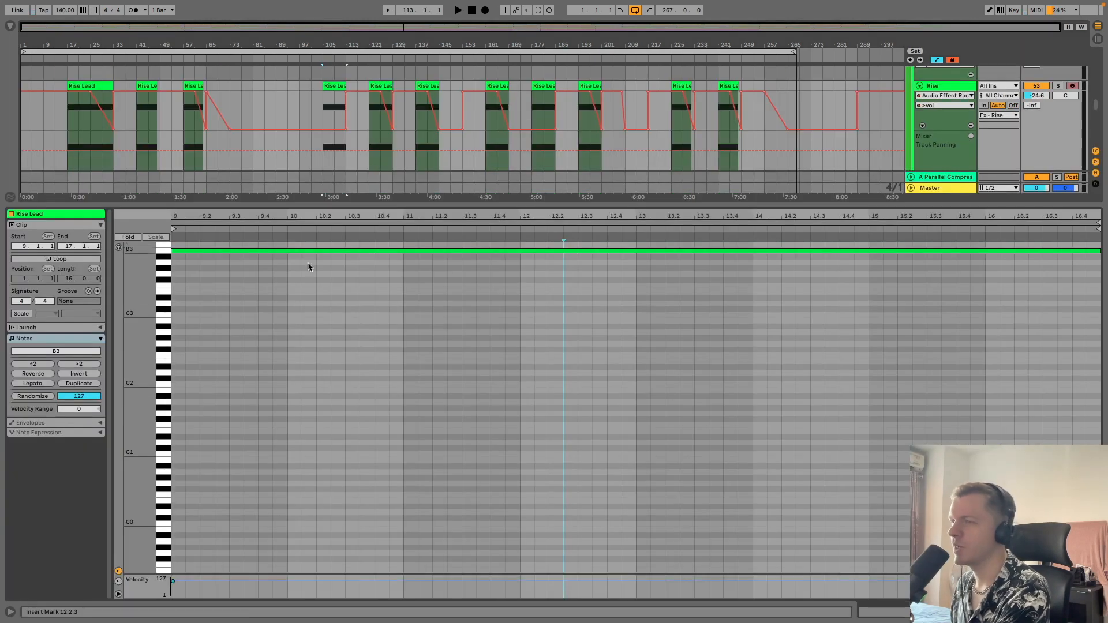
pyautogui.scroll(2, 283, 289)
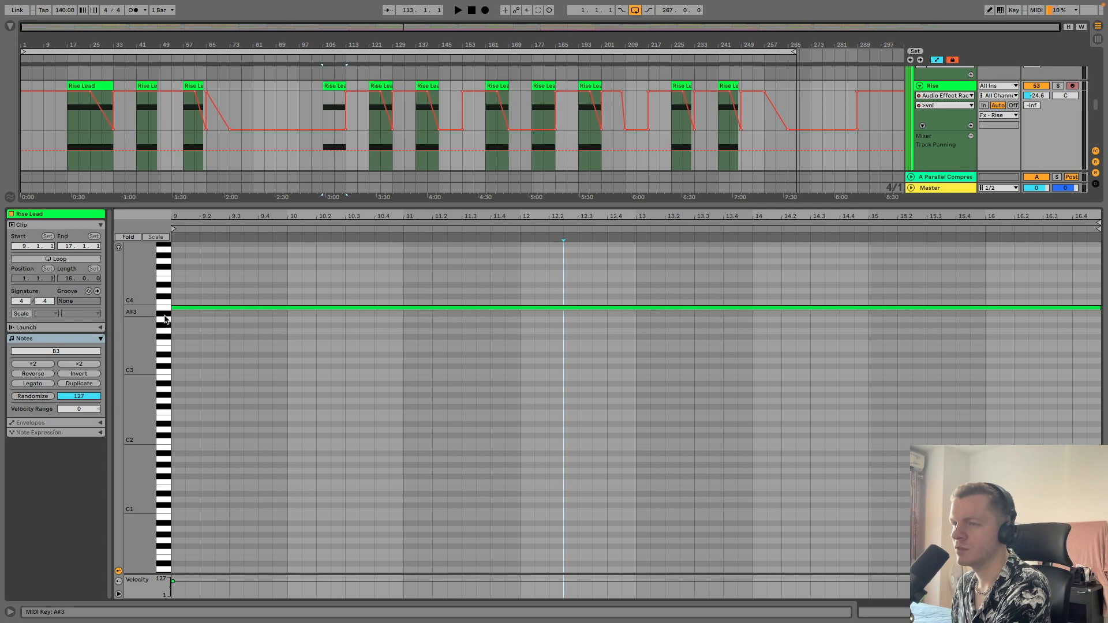
pyautogui.scroll(5, 189, 373)
pyautogui.scroll(-2, 173, 439)
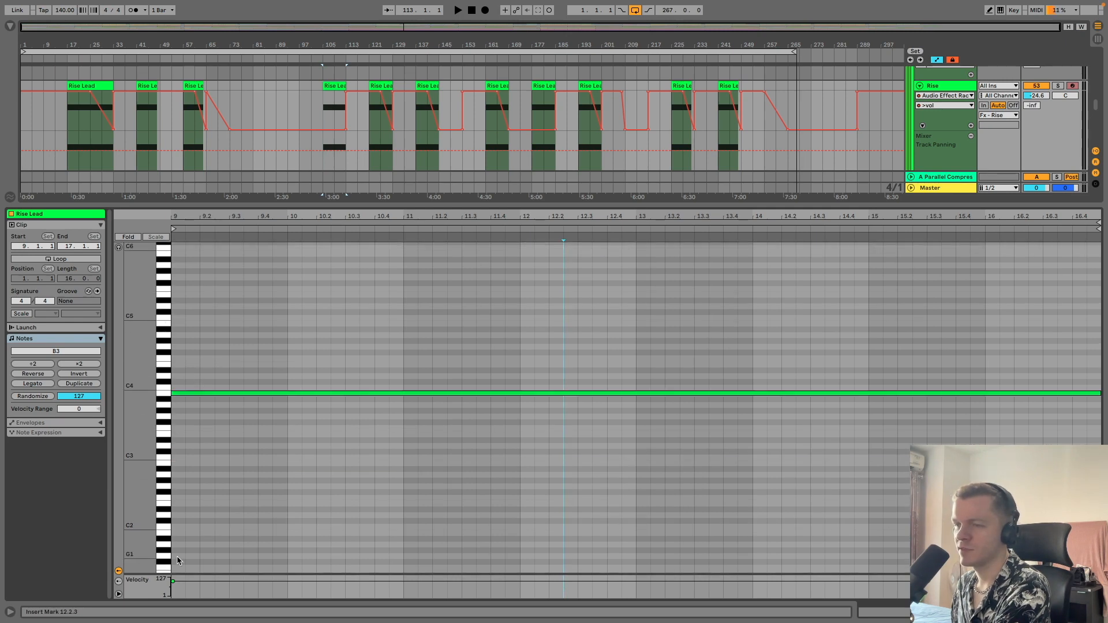
pyautogui.scroll(2, 172, 450)
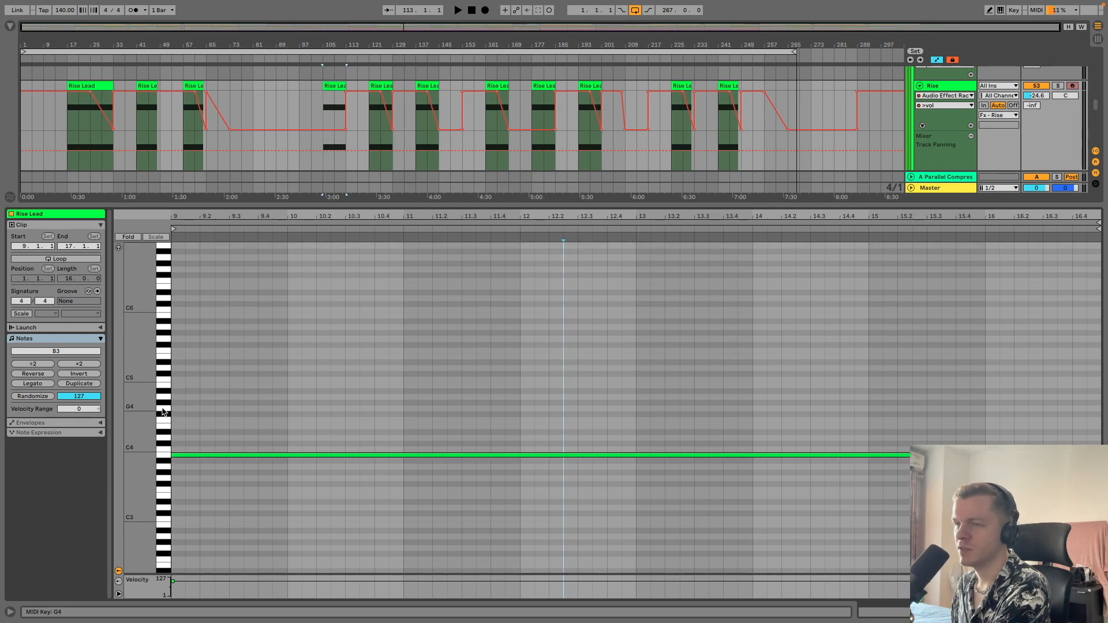
pyautogui.scroll(-2, 166, 381)
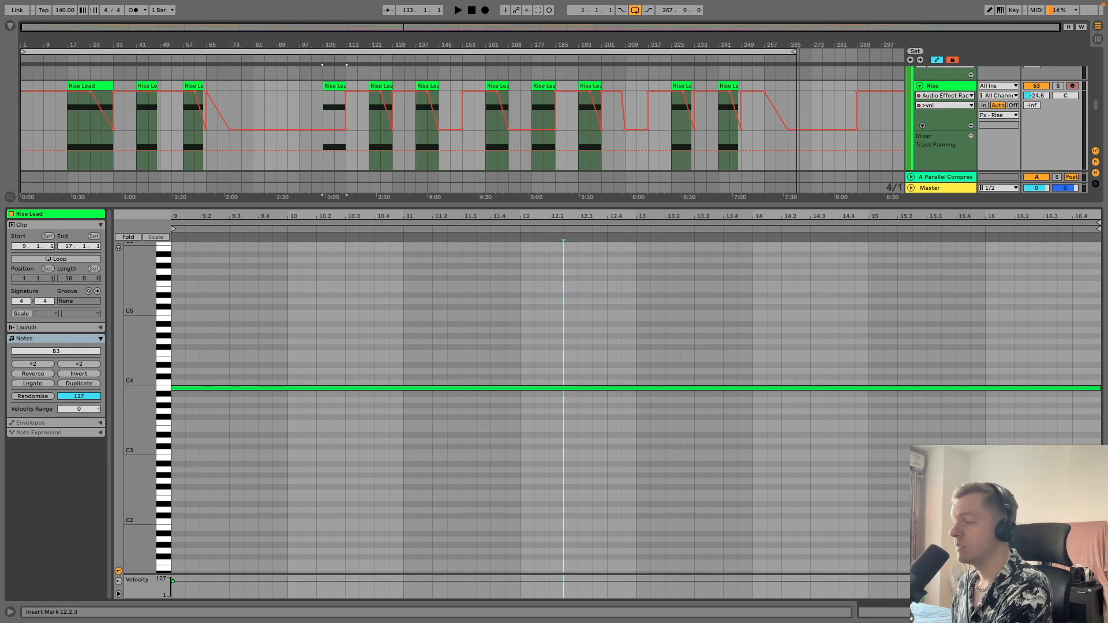
pyautogui.hotkey('ctrl', 'alt', 'l')
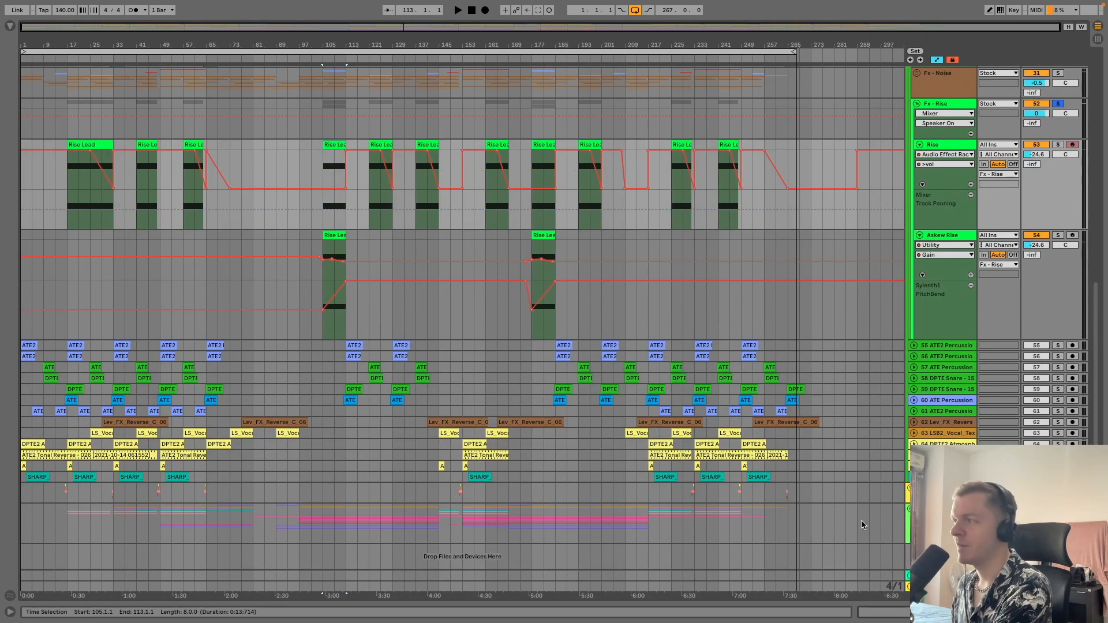
# Unsolo Fx - Rise, and fold its Rise and Askew Rise tracks and the group itself
pyautogui.click(1060, 104)
pyautogui.click(920, 145)
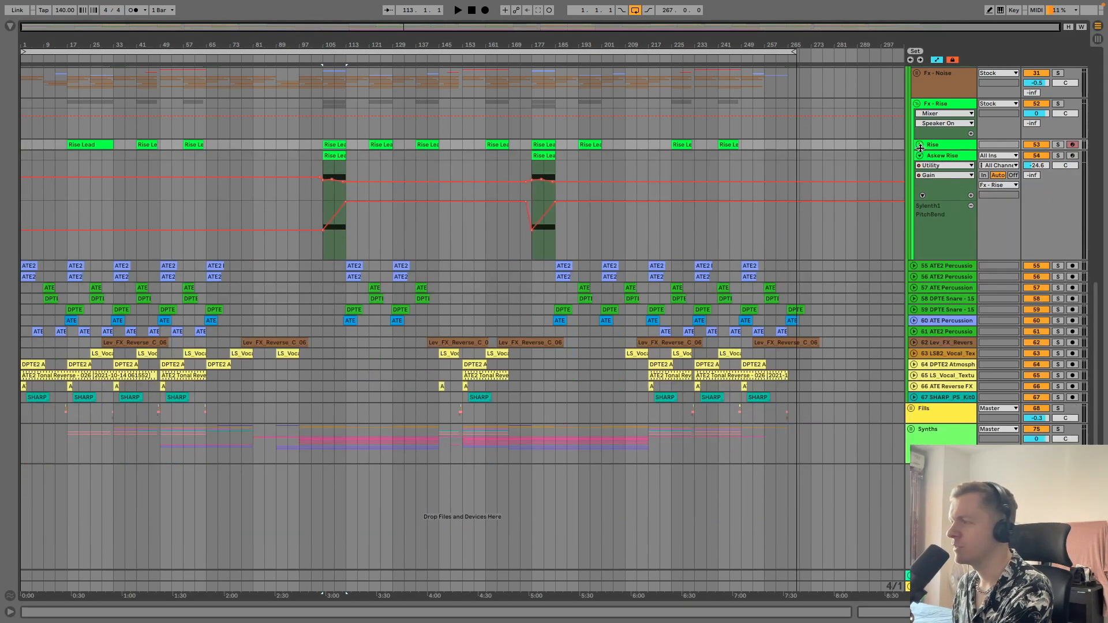
pyautogui.click(920, 155)
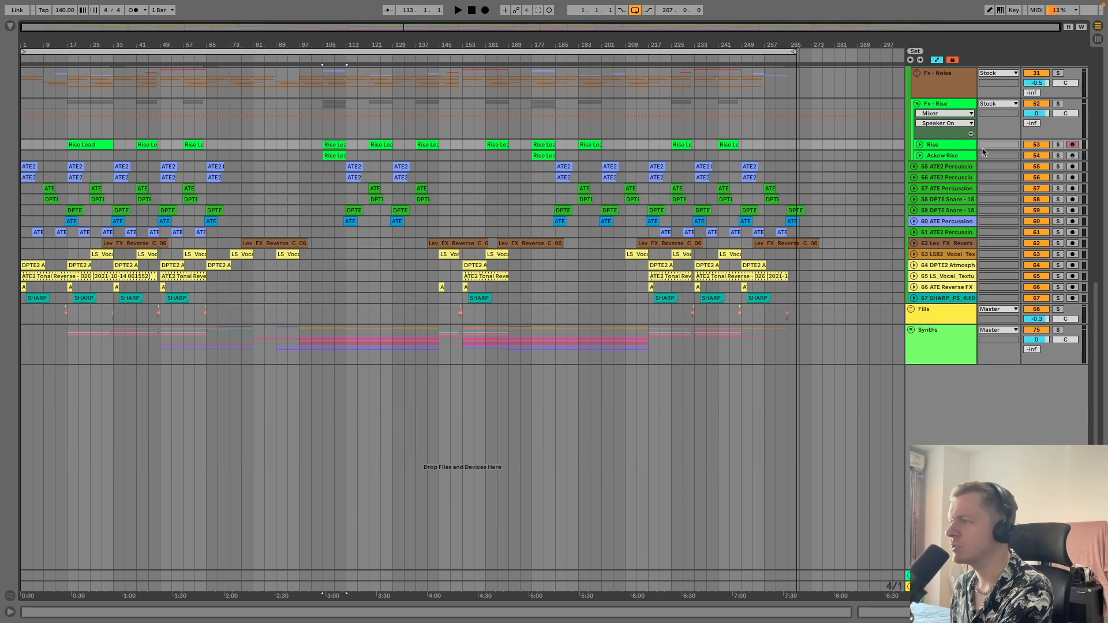
pyautogui.click(918, 105)
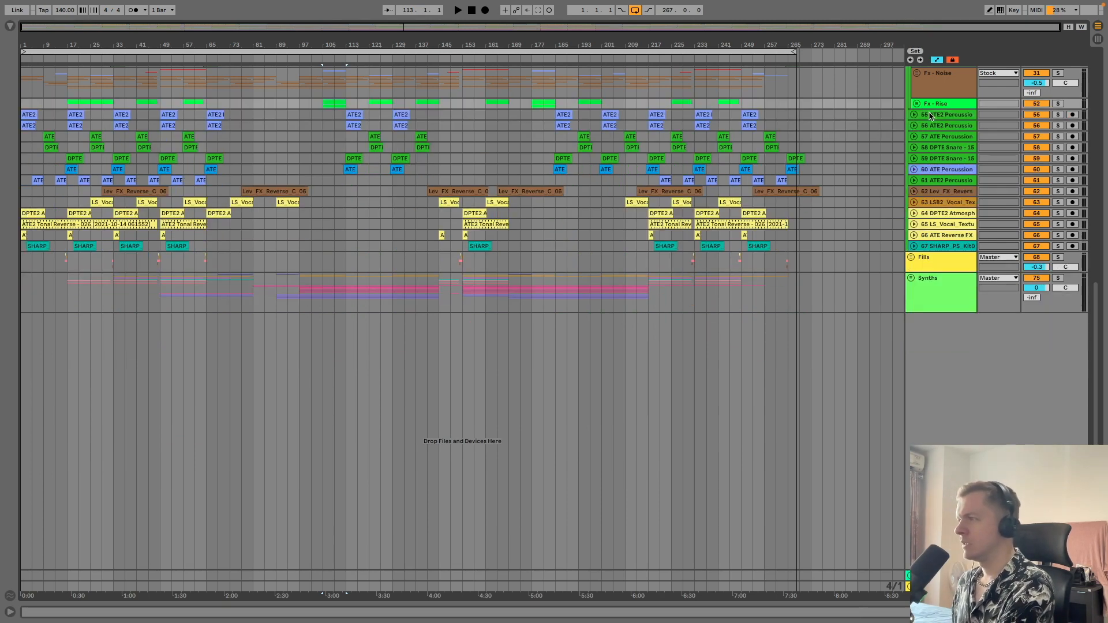
# Hide the automation lanes and expand tracks 55 to 62, from the ATE2 Percussion hits to the Lev_FX_Reverse track
pyautogui.click(914, 115)
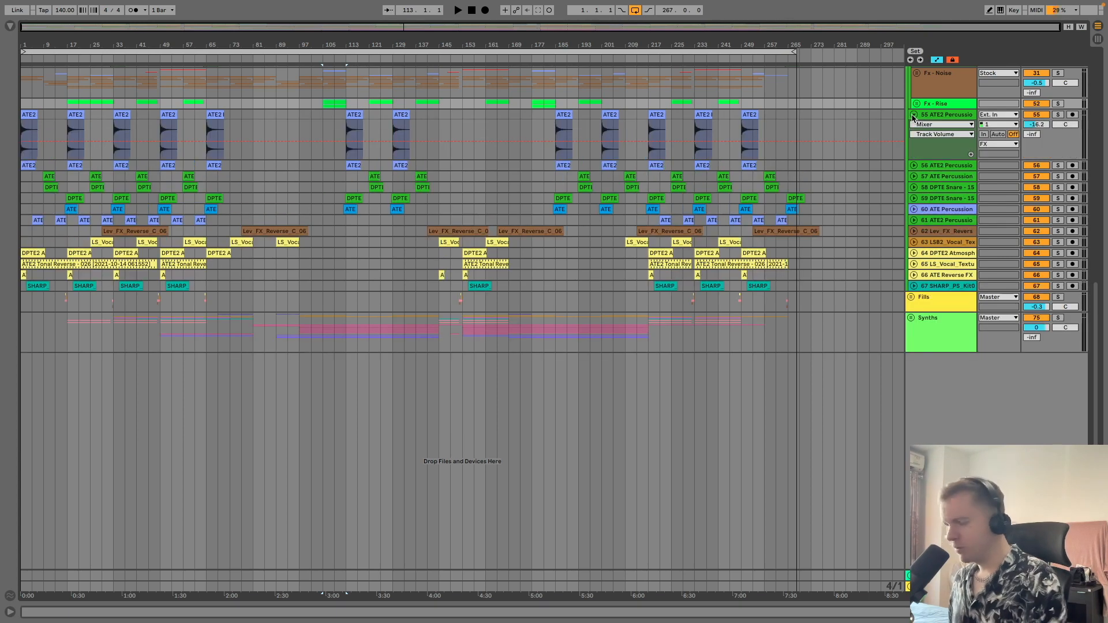
pyautogui.click(914, 165)
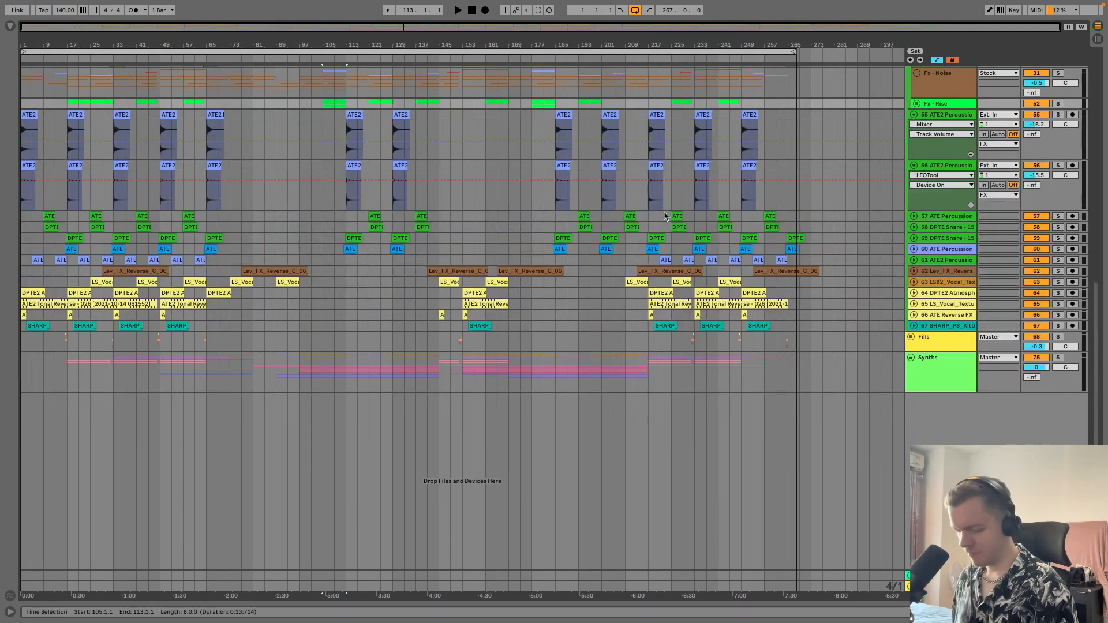
pyautogui.press('a')
pyautogui.click(913, 217)
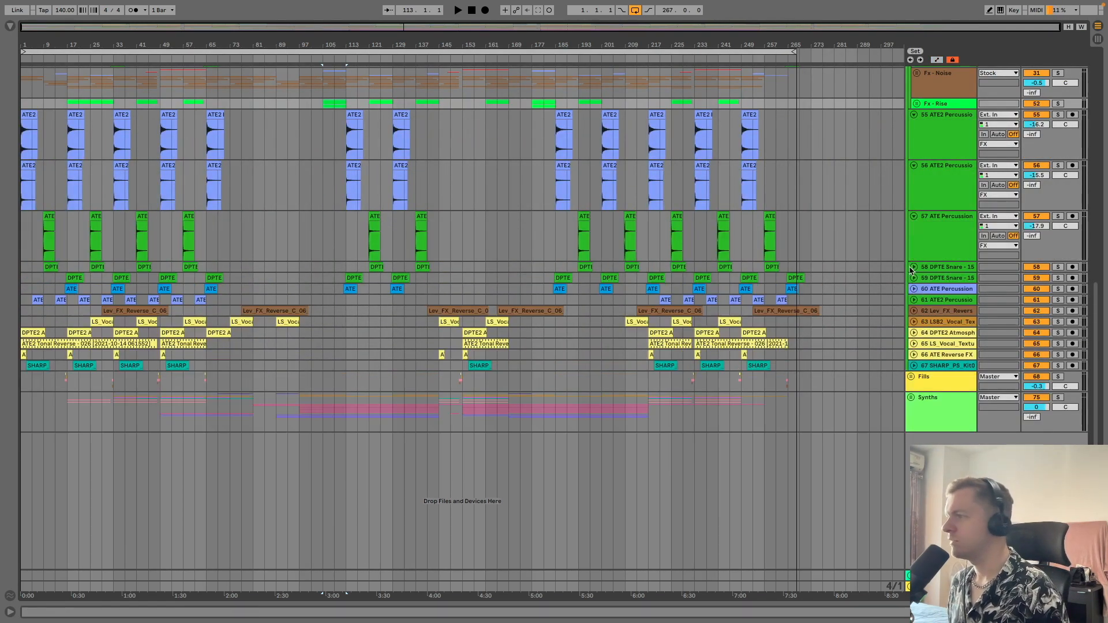
pyautogui.click(913, 266)
pyautogui.click(914, 317)
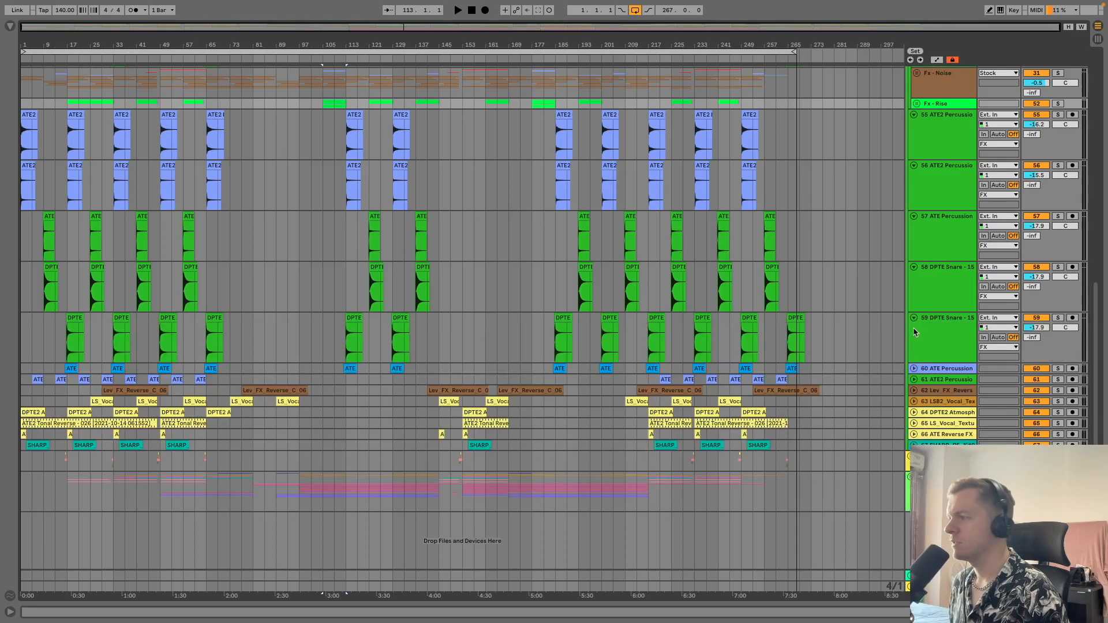
pyautogui.click(914, 369)
pyautogui.click(913, 410)
pyautogui.click(915, 421)
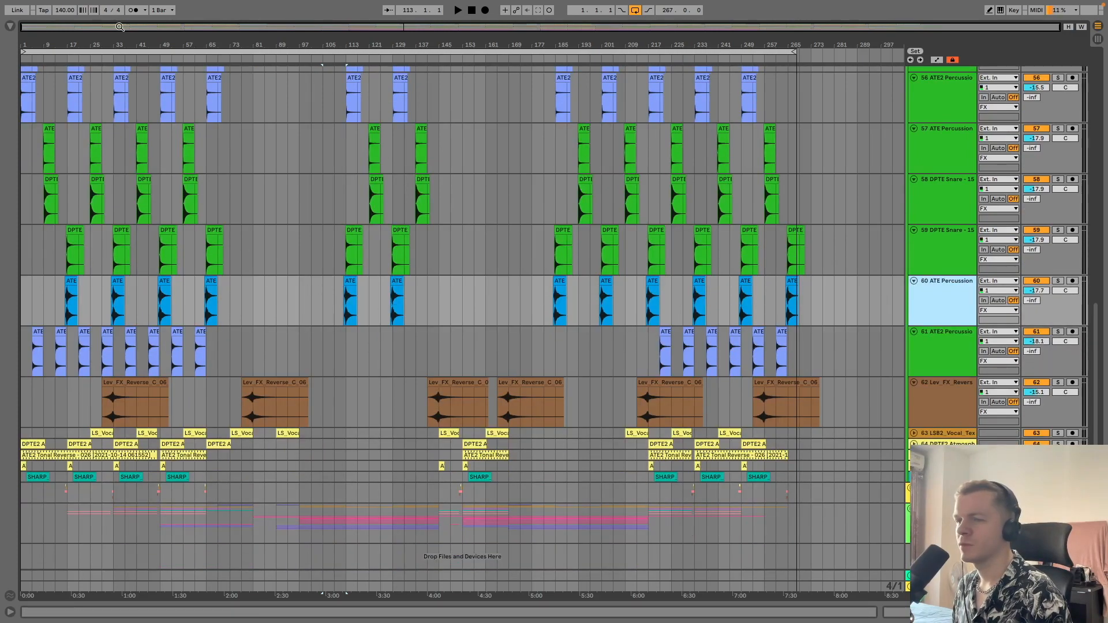
# Solo the FX group and start playback from bar 17, where the first two ATE2 Percussion FX hits begin
pyautogui.moveTo(83, 35); pyautogui.dragTo(420, 233)
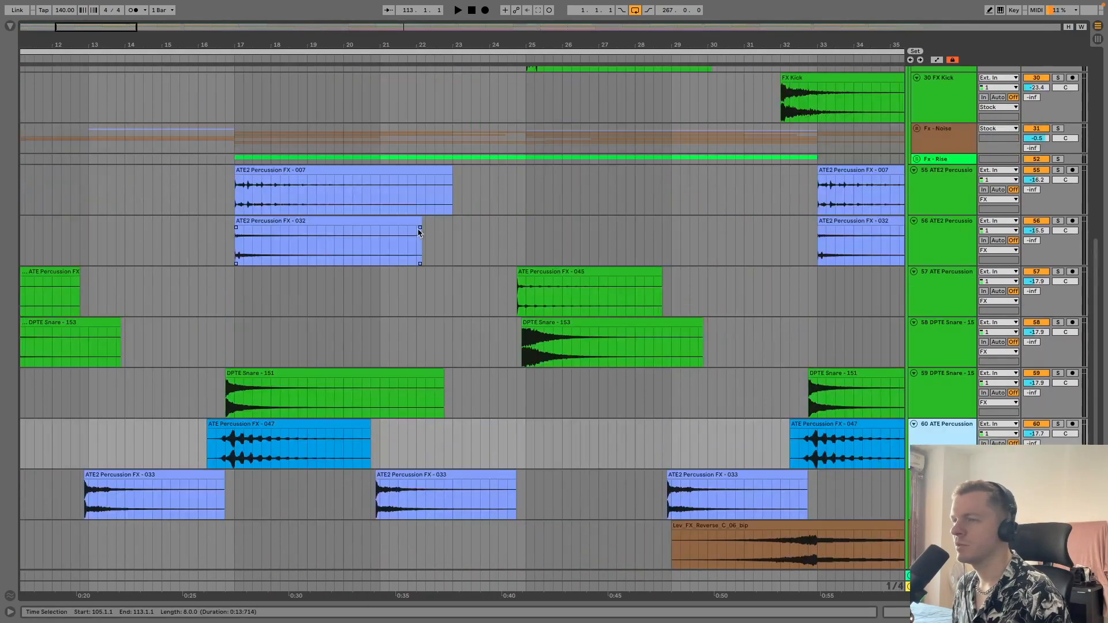
pyautogui.click(239, 196)
pyautogui.scroll(15, 1003, 185)
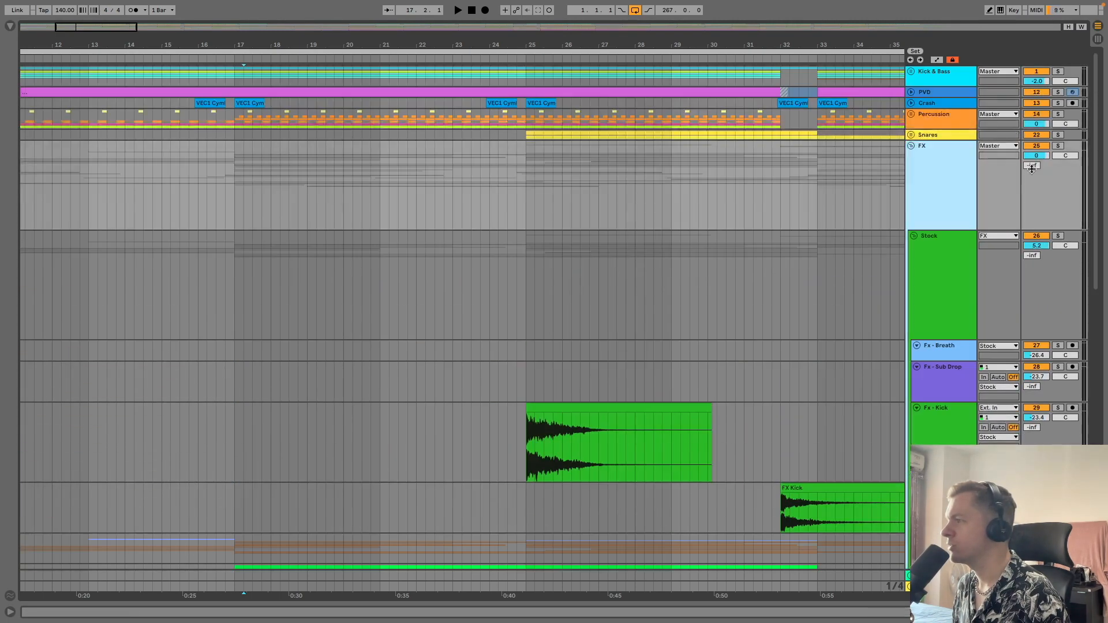
pyautogui.click(1056, 149)
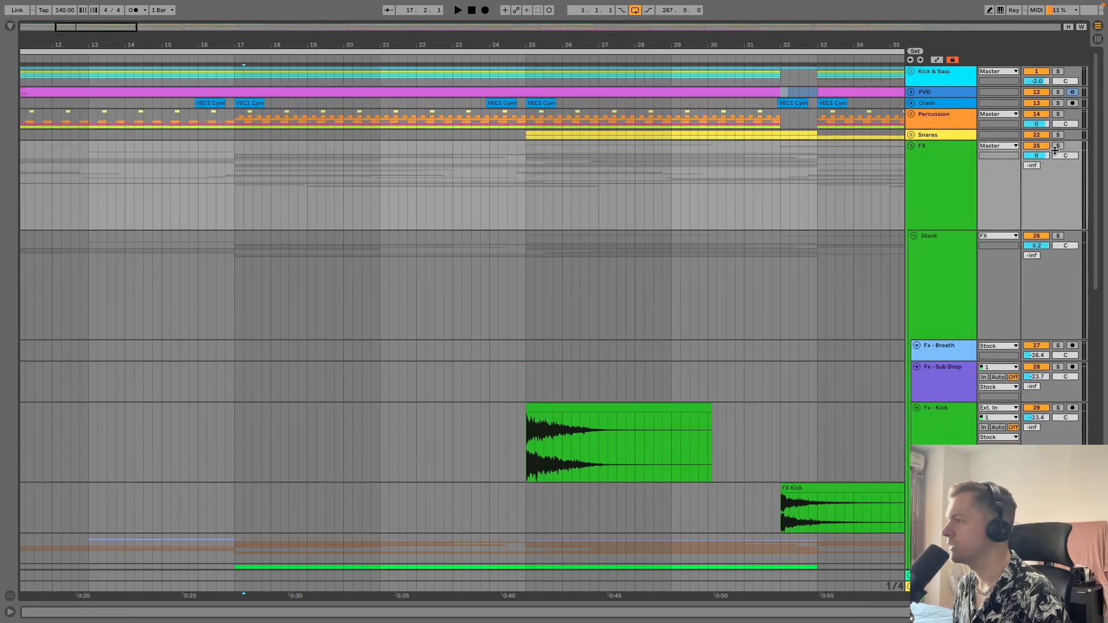
pyautogui.scroll(-5, 217, 263)
pyautogui.click(236, 306)
pyautogui.press('space')
# Listen to the FX layers while following the percussion, snare and reverse clips on tracks 55 to 62 from bar 17 to about bar 69
pyautogui.scroll(-6, 235, 308)
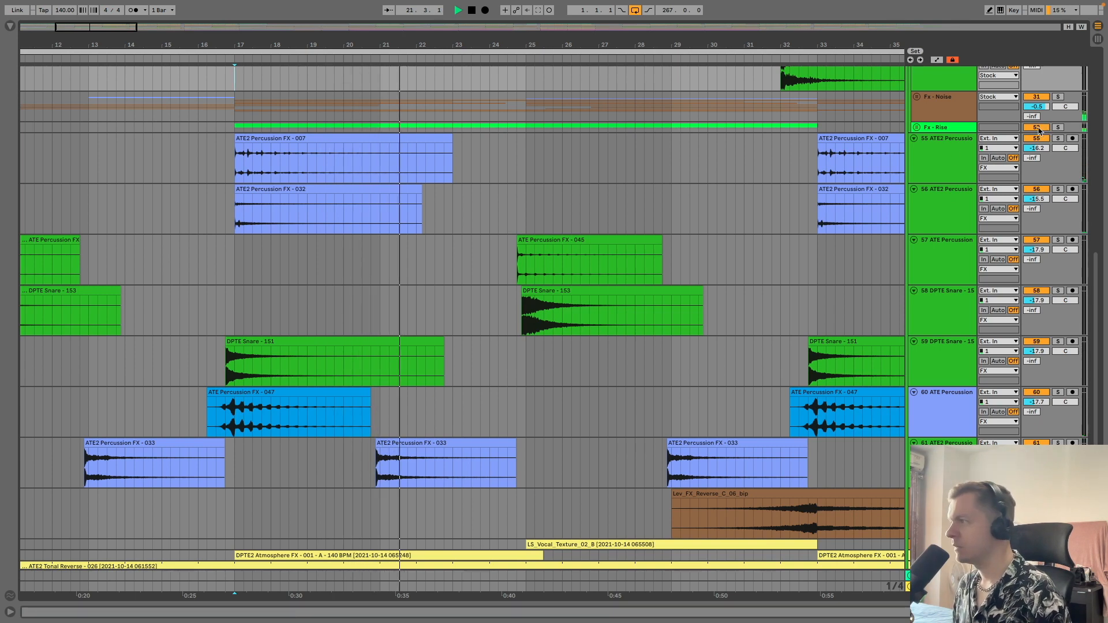
pyautogui.moveTo(677, 43); pyautogui.dragTo(450, 34)
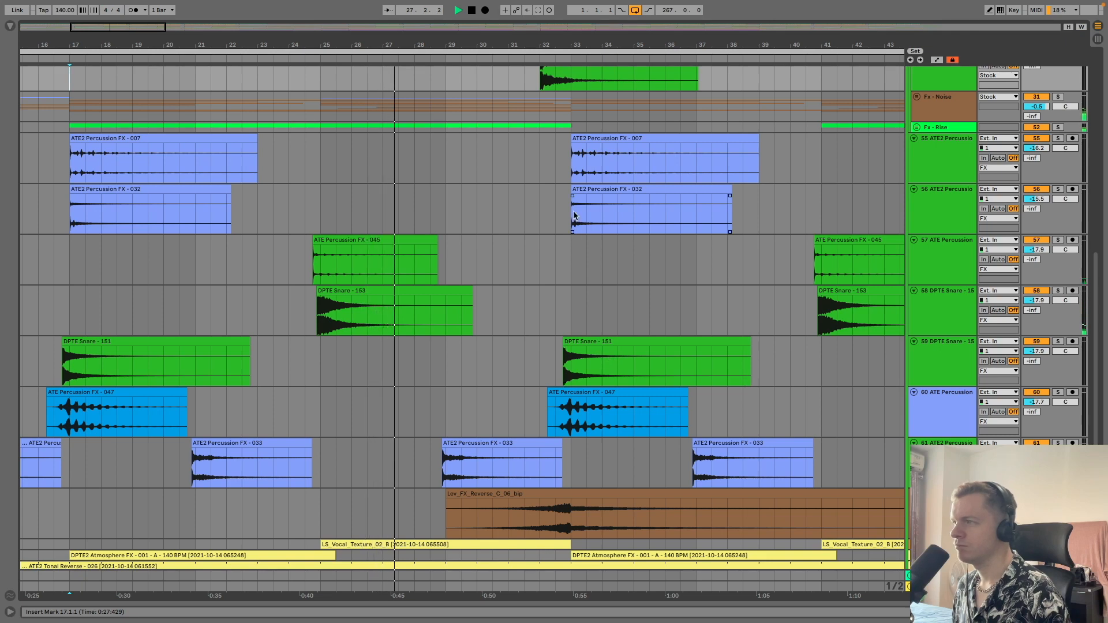
pyautogui.moveTo(565, 45); pyautogui.dragTo(163, 41)
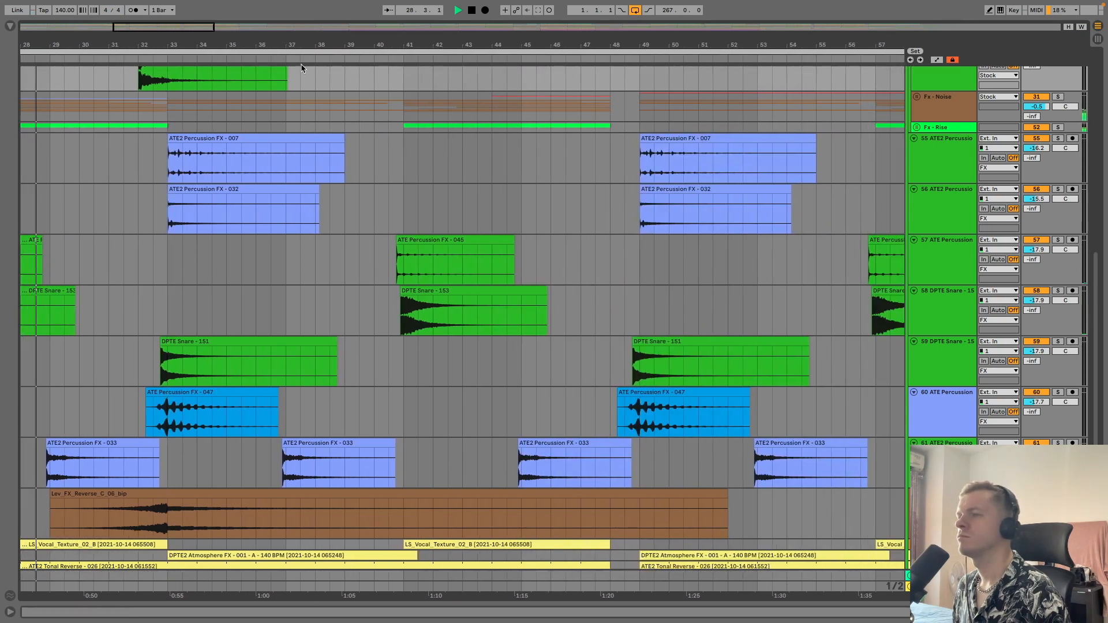
pyautogui.moveTo(285, 43); pyautogui.dragTo(386, 24)
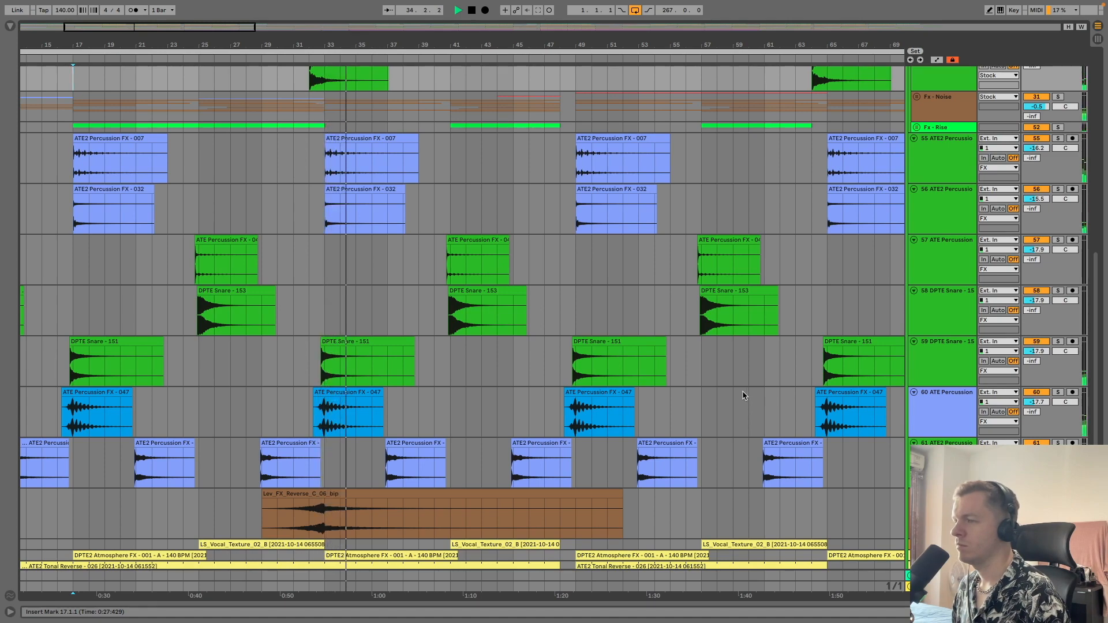
pyautogui.scroll(4, 413, 290)
pyautogui.scroll(-7, 417, 290)
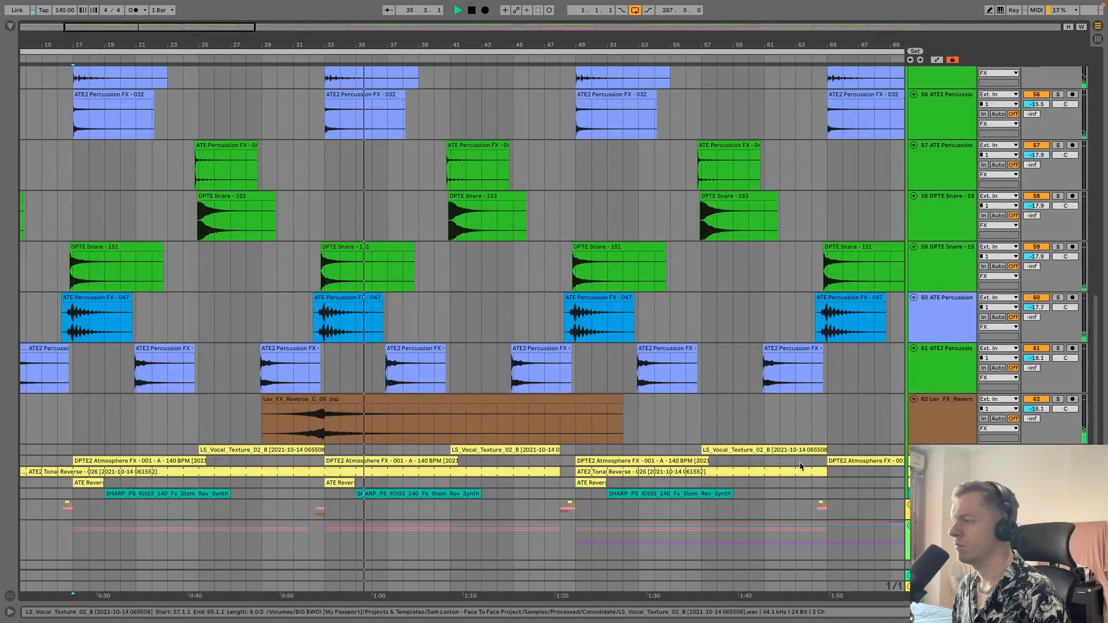
# Look over the percussion, snare, vocal texture and atmosphere clips on the FX tracks while the song plays
pyautogui.scroll(-2, 416, 291)
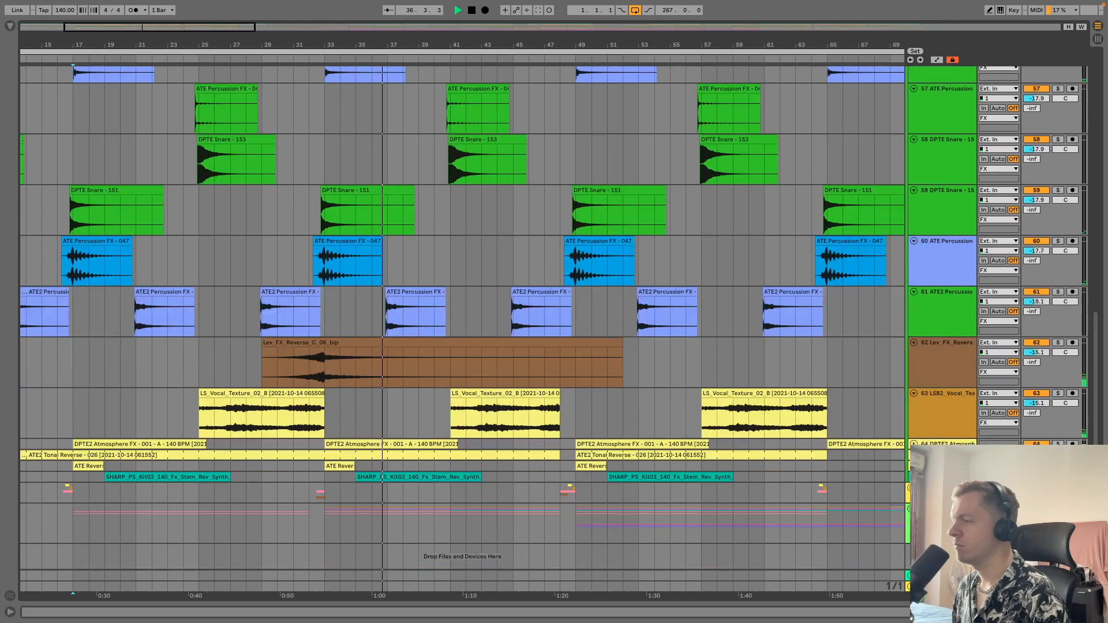
pyautogui.scroll(-3, 462, 329)
pyautogui.scroll(-3, 555, 415)
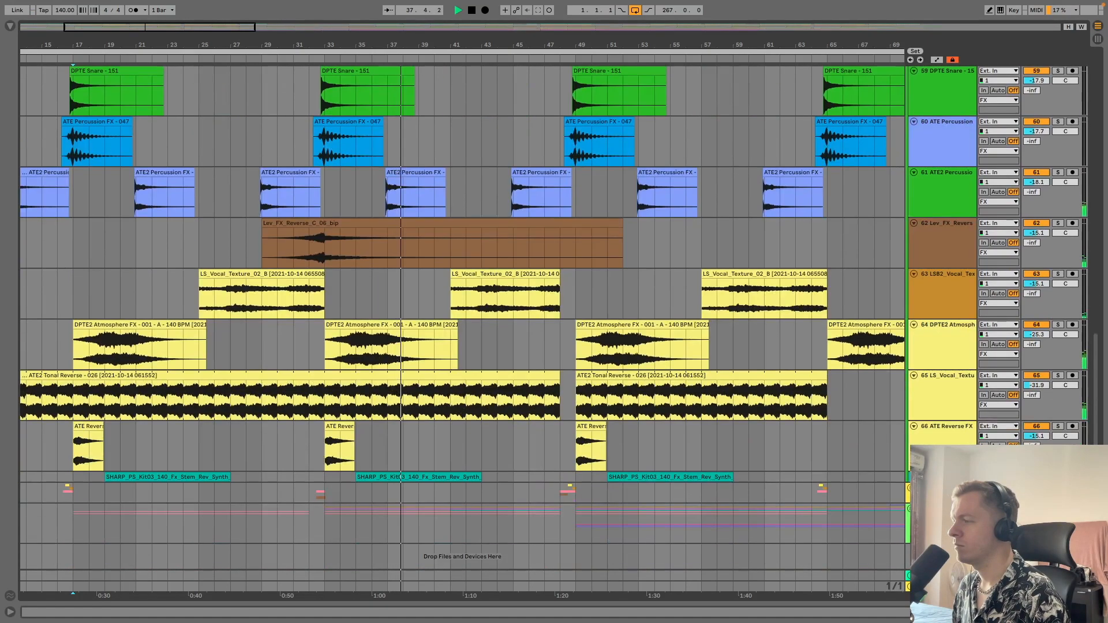
pyautogui.scroll(2, 555, 416)
pyautogui.scroll(-1, 555, 416)
pyautogui.scroll(6, 554, 416)
pyautogui.scroll(-4, 566, 399)
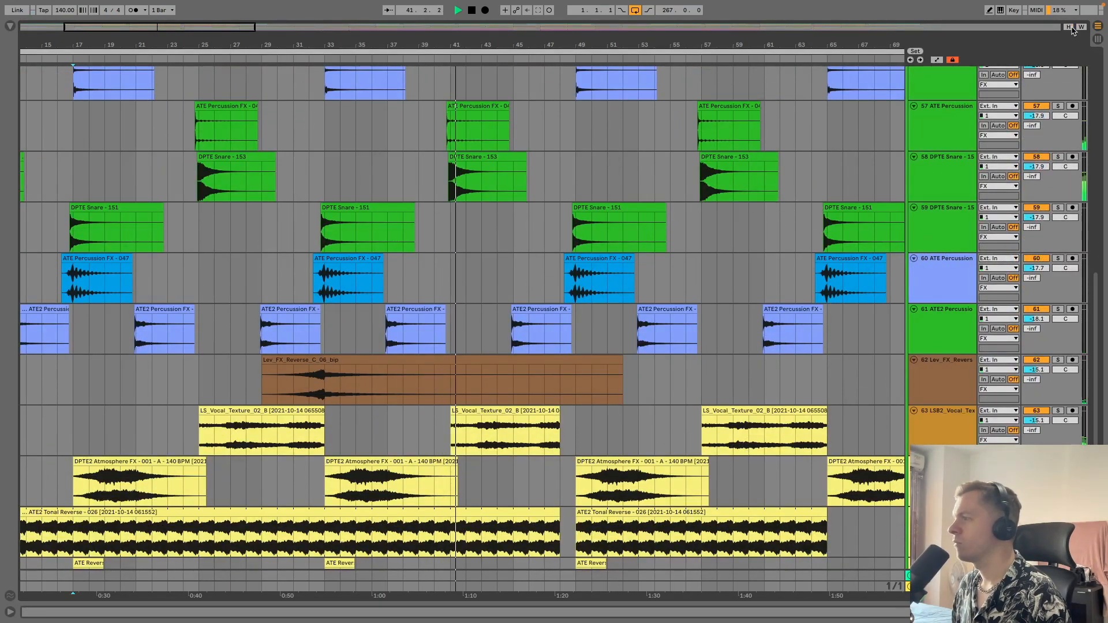
# Fit all track heights into the arrangement view and, with playback stopped, set the insert marker at bar 33
pyautogui.press('h')
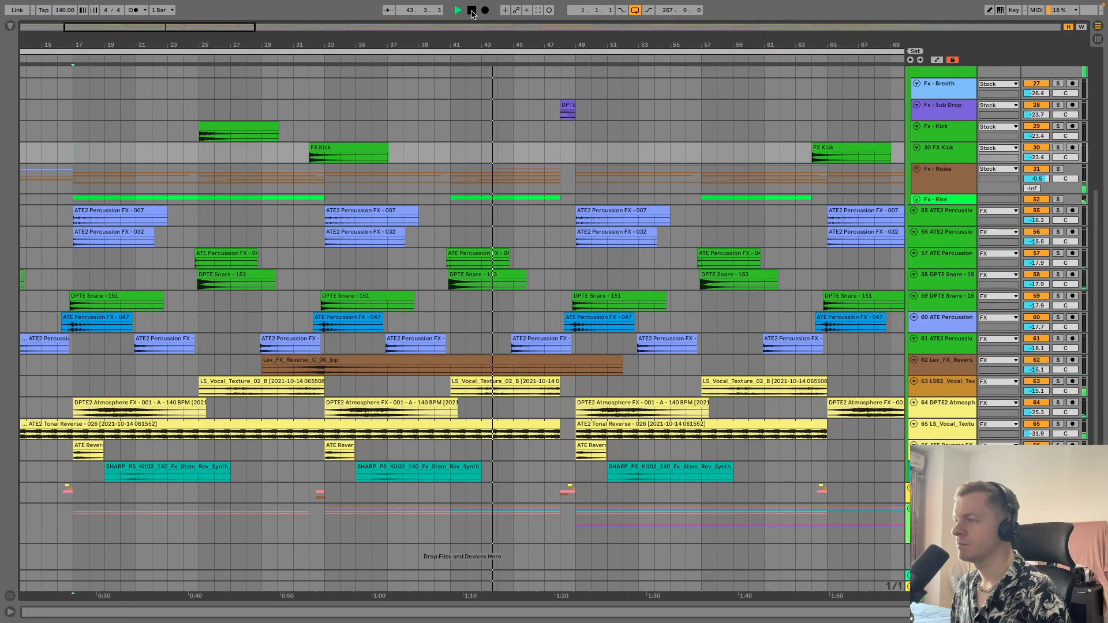
pyautogui.press('space')
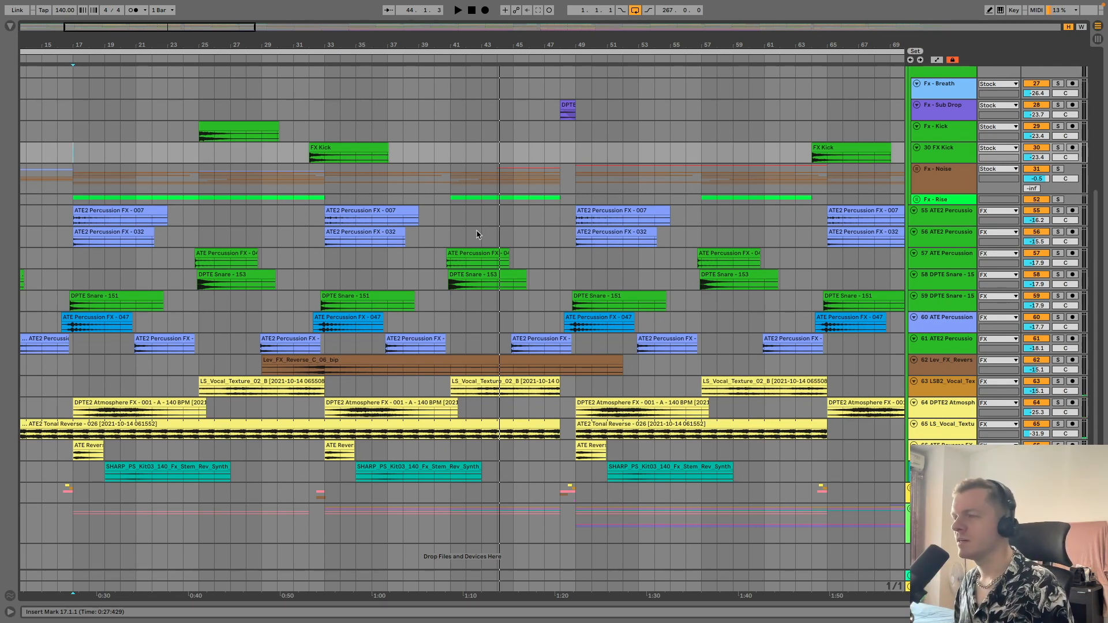
pyautogui.click(325, 241)
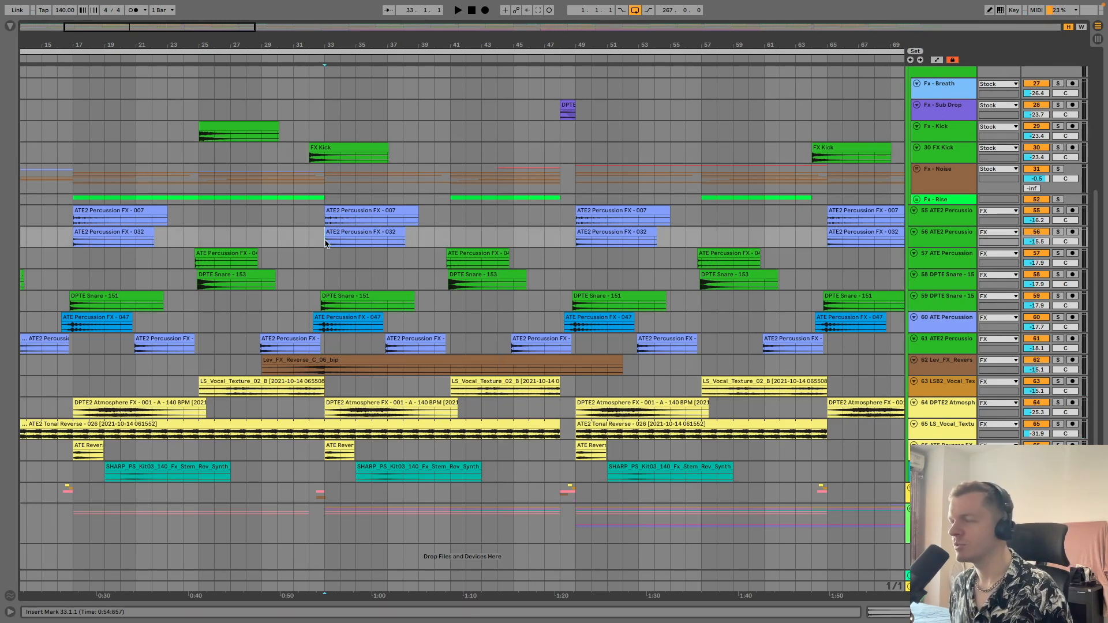
pyautogui.scroll(1, 324, 241)
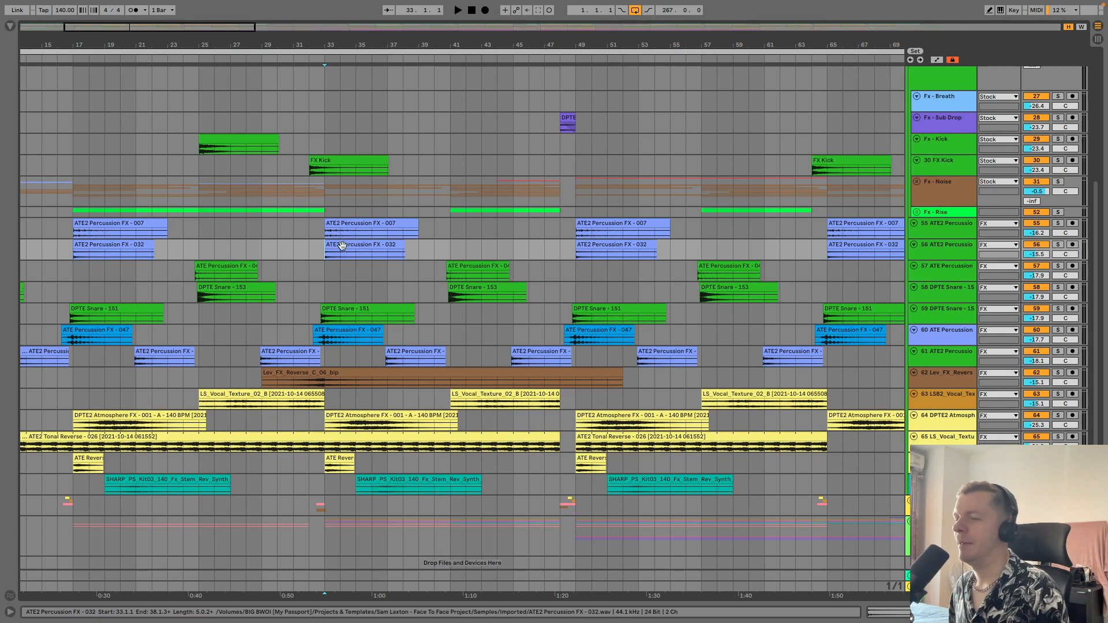
pyautogui.scroll(-1, 340, 313)
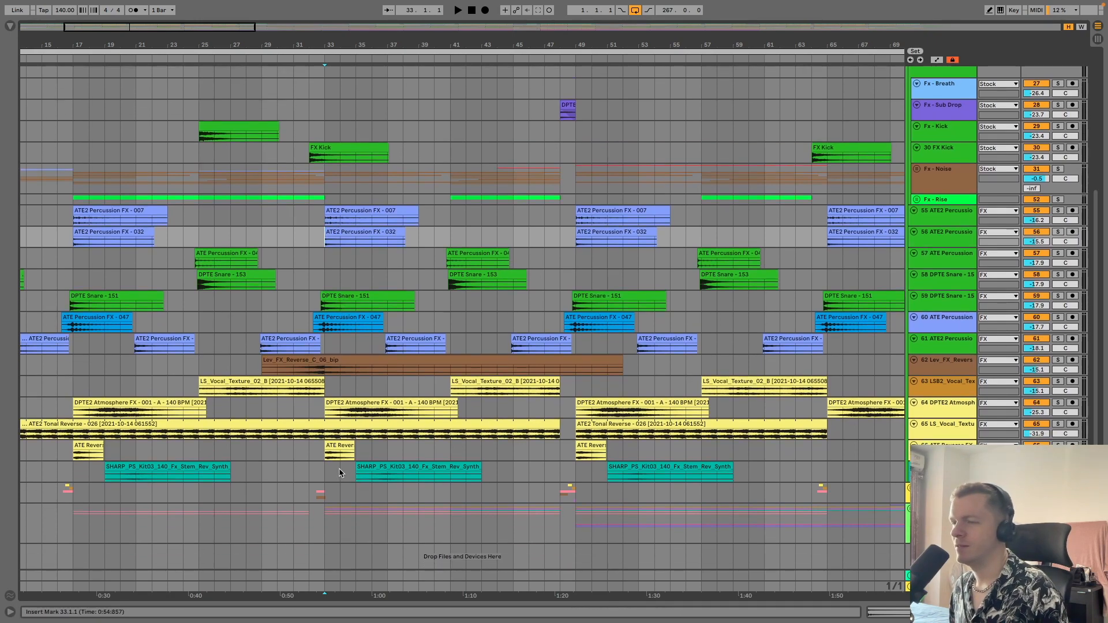
pyautogui.moveTo(345, 54); pyautogui.dragTo(478, 418)
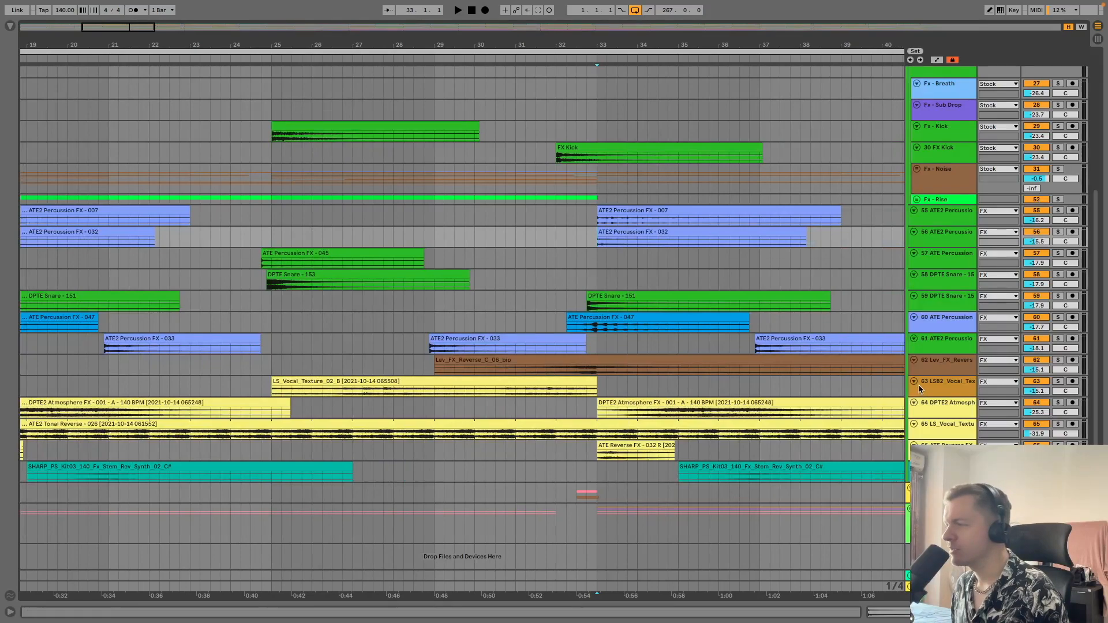
# Enlarge the height of track 65, which holds the ATE2 Tonal Reverse - 026 clips, to show its waveform in detail
pyautogui.click(934, 404)
pyautogui.click(927, 433)
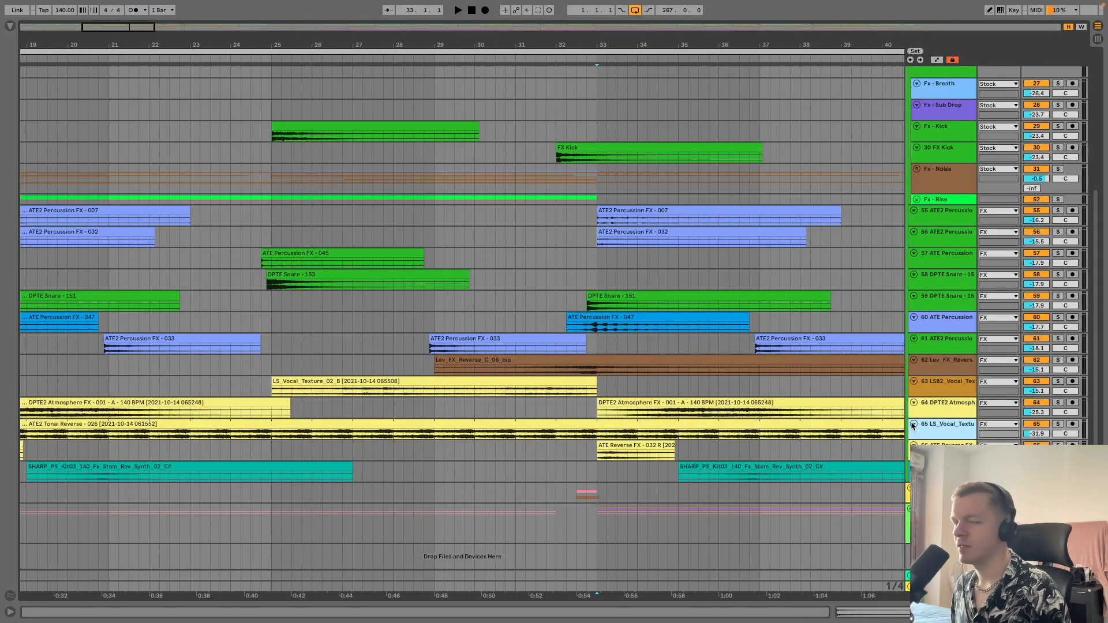
pyautogui.moveTo(606, 45); pyautogui.dragTo(472, 96)
pyautogui.moveTo(929, 438); pyautogui.dragTo(929, 499)
pyautogui.scroll(-2, 370, 436)
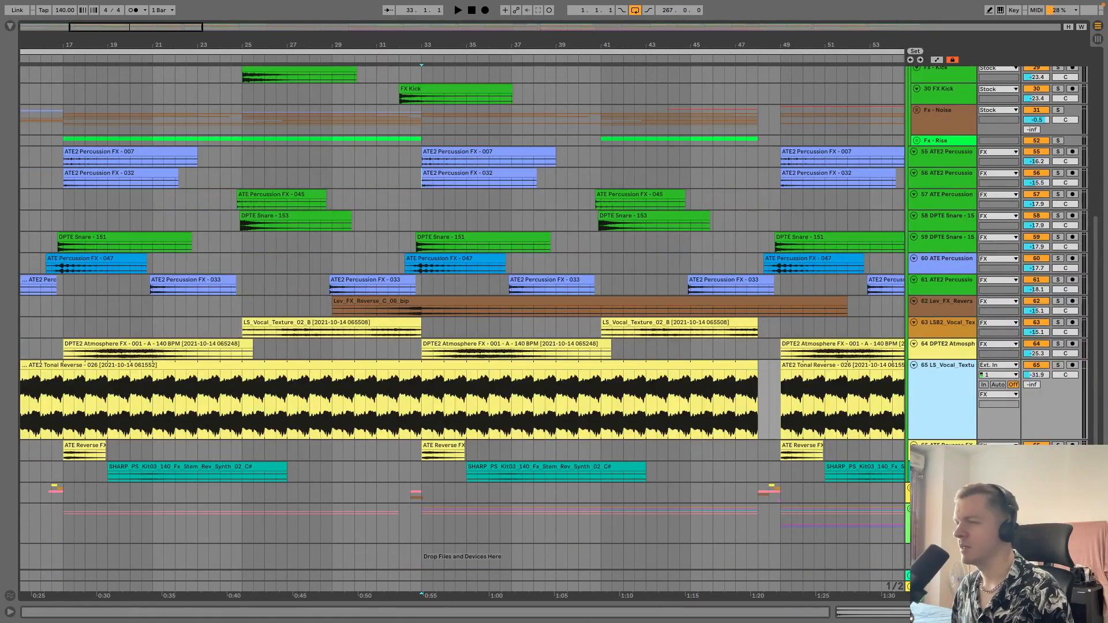
# Inspect the clip settings of ATE2 Tonal Reverse - 026 before bar 17, and display the device chain of track 65
pyautogui.moveTo(50, 46); pyautogui.dragTo(507, 115)
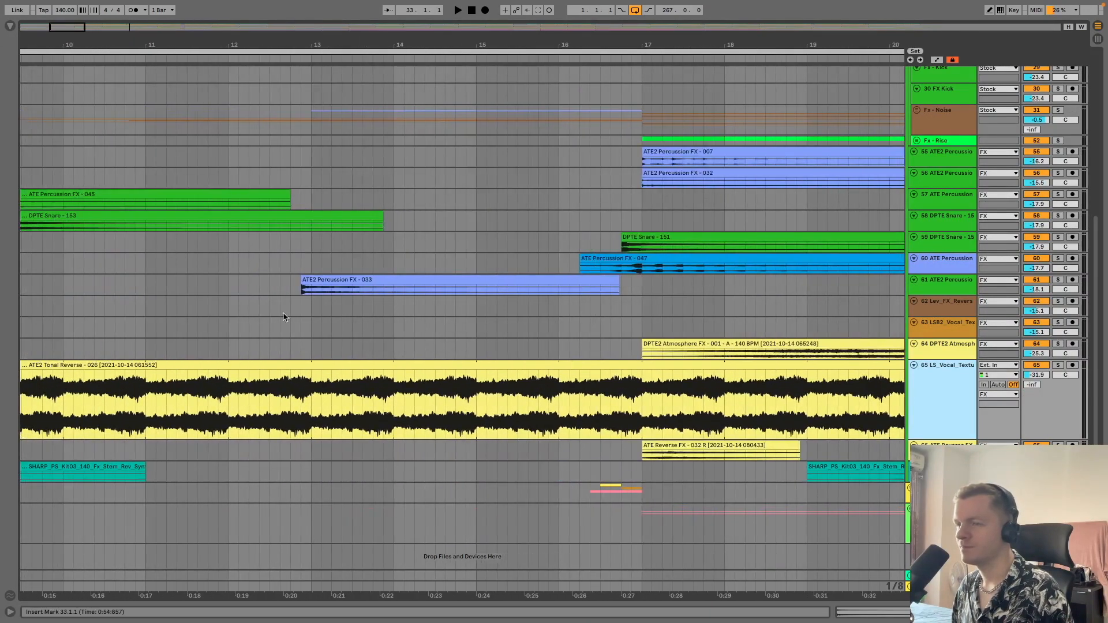
pyautogui.moveTo(507, 44); pyautogui.dragTo(275, 46)
pyautogui.doubleClick(395, 381)
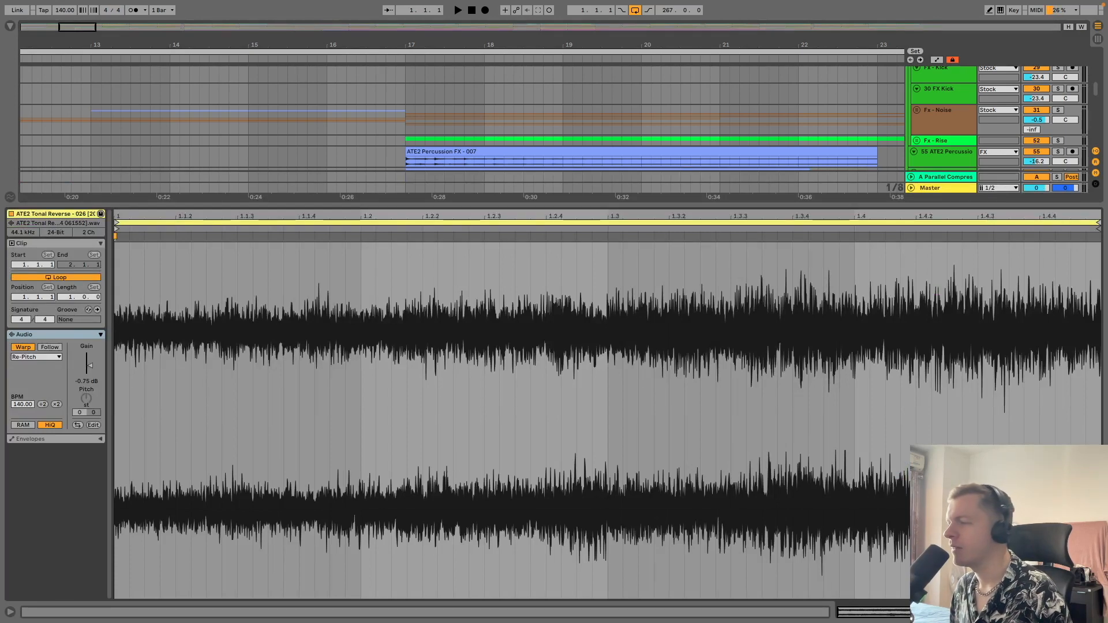
pyautogui.hotkey('ctrl', 'alt', 'l')
pyautogui.click(927, 388)
pyautogui.hotkey('ctrl', 'alt', 'l')
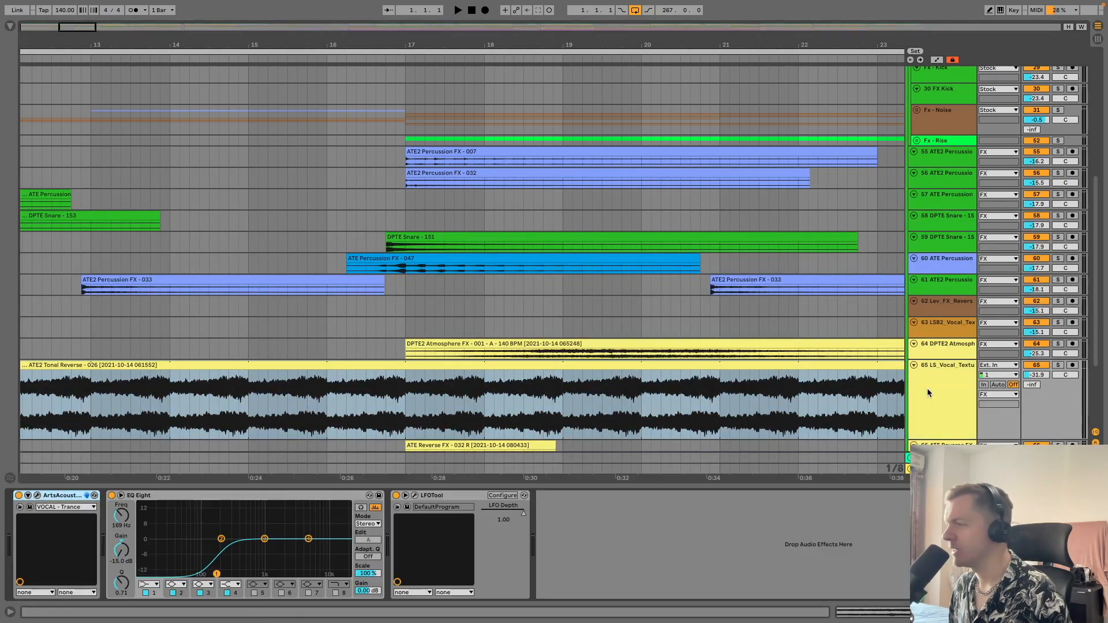
# Solo track 65 and listen to the tonal reverse loop from bar 17
pyautogui.click(1058, 365)
pyautogui.click(405, 404)
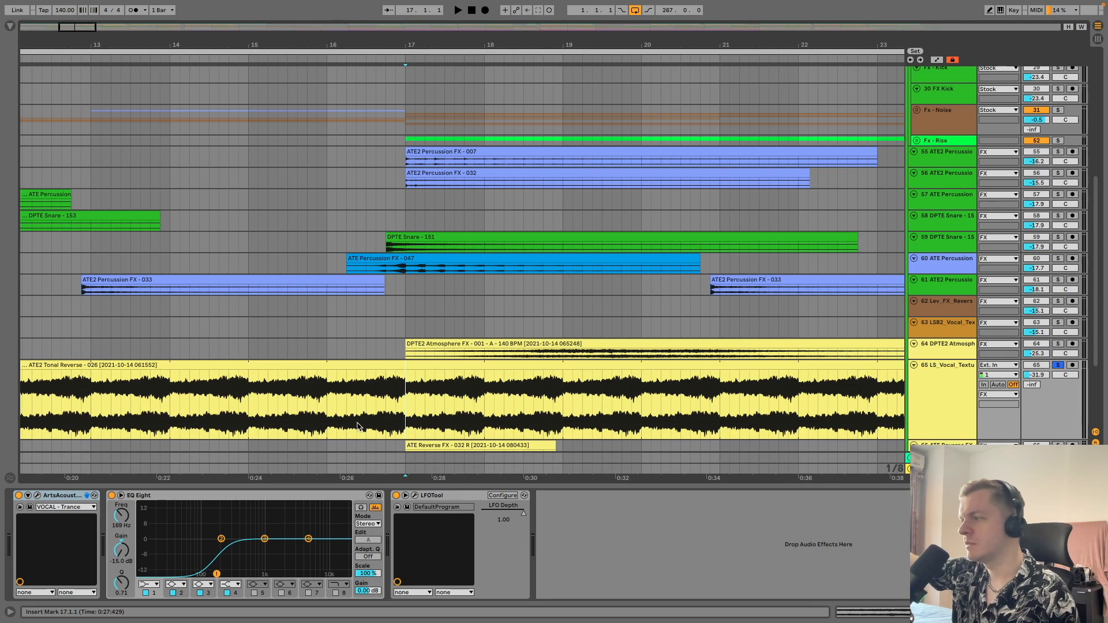
pyautogui.press('space')
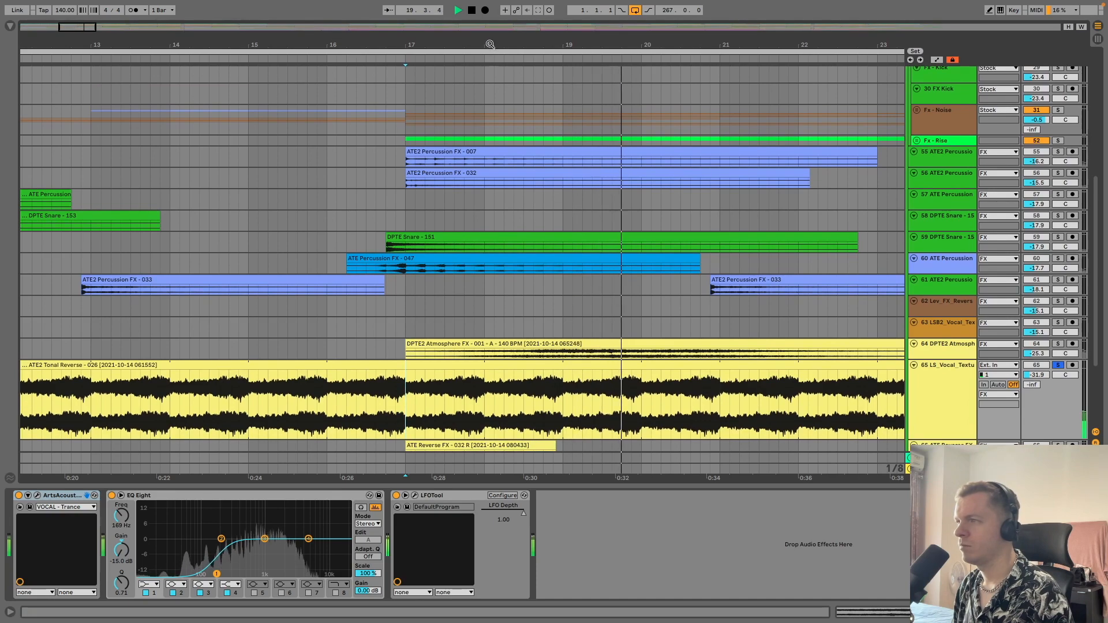
pyautogui.moveTo(628, 34); pyautogui.dragTo(151, 42)
pyautogui.press('space')
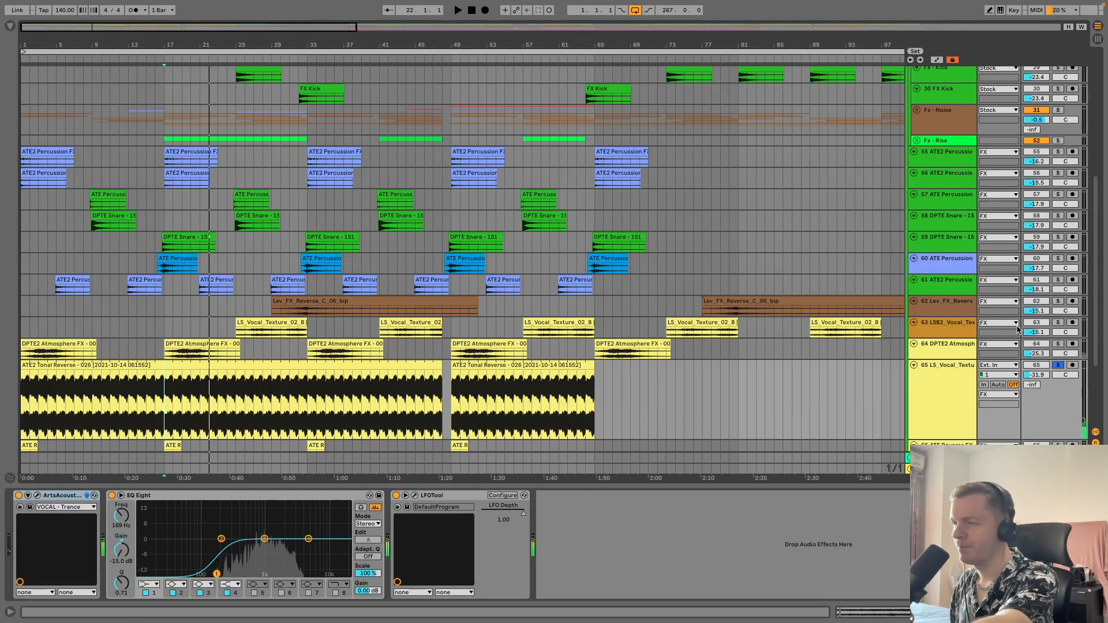
# Take track 65 out of solo and play the full mix from bar 17 to hear the loop in context
pyautogui.click(946, 392)
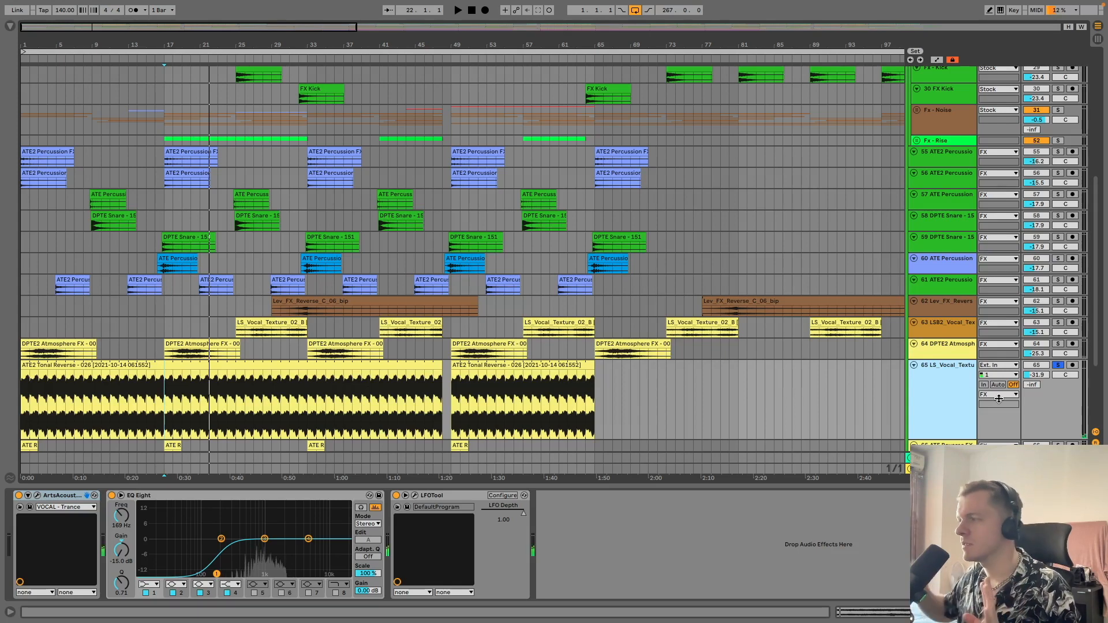
pyautogui.click(1058, 365)
pyautogui.click(145, 389)
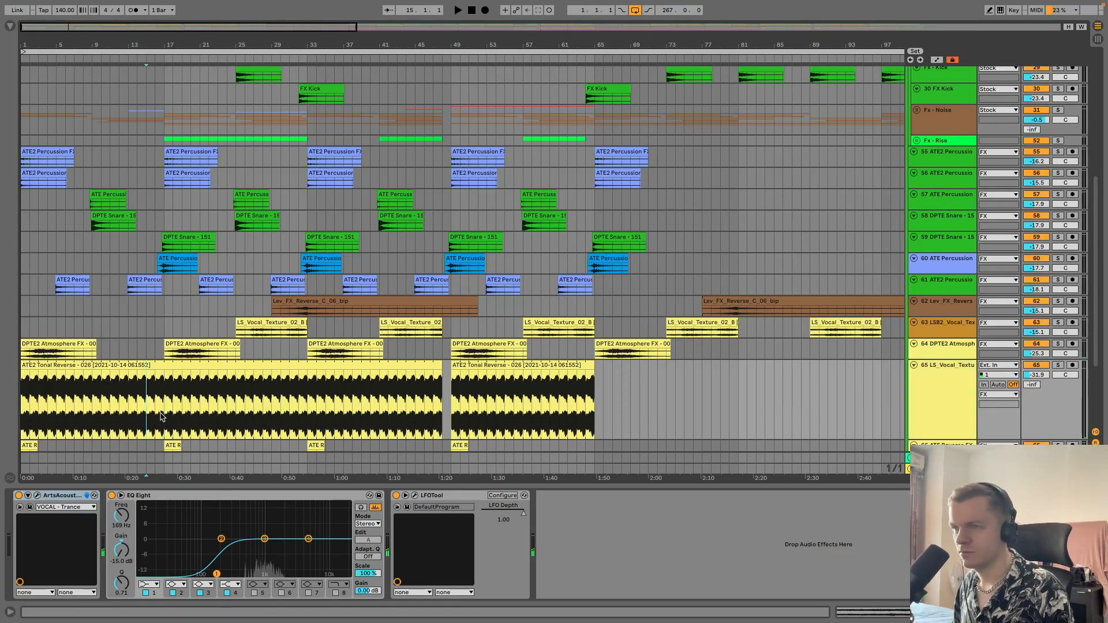
pyautogui.press('space')
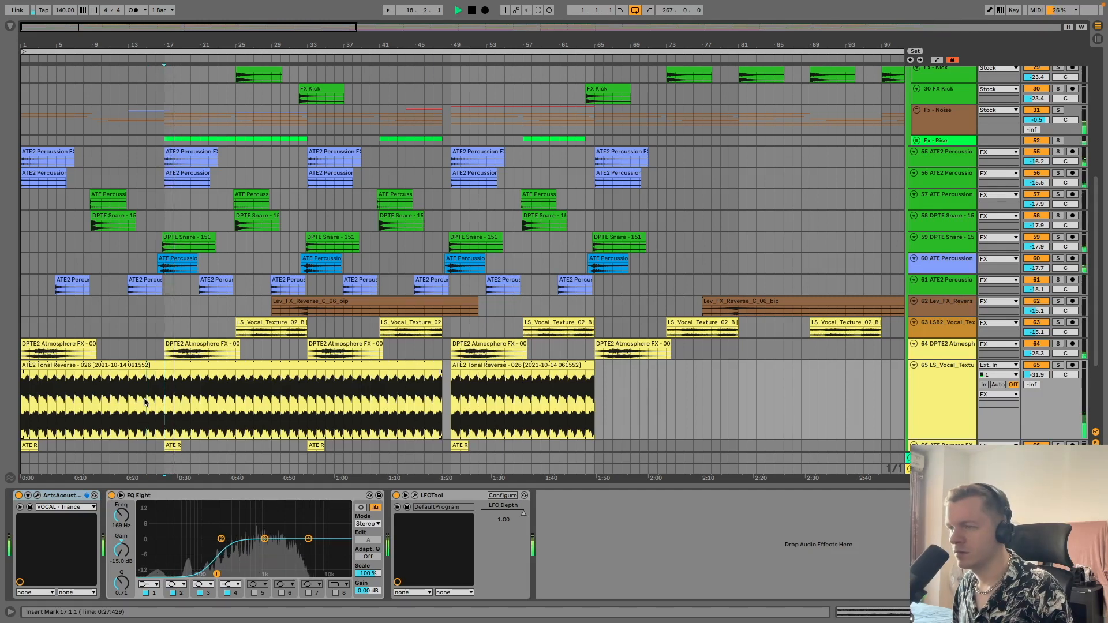
pyautogui.scroll(-4, 507, 393)
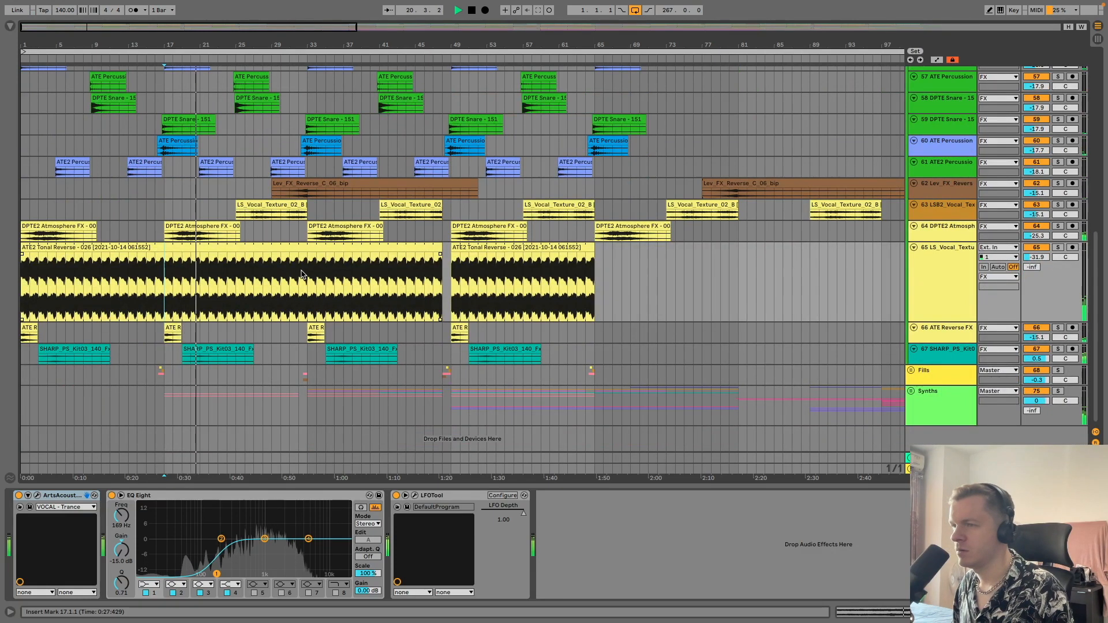
# Play the mix from bar 1 and try raising the volume of track 65 to -18.3 dB
pyautogui.click(25, 286)
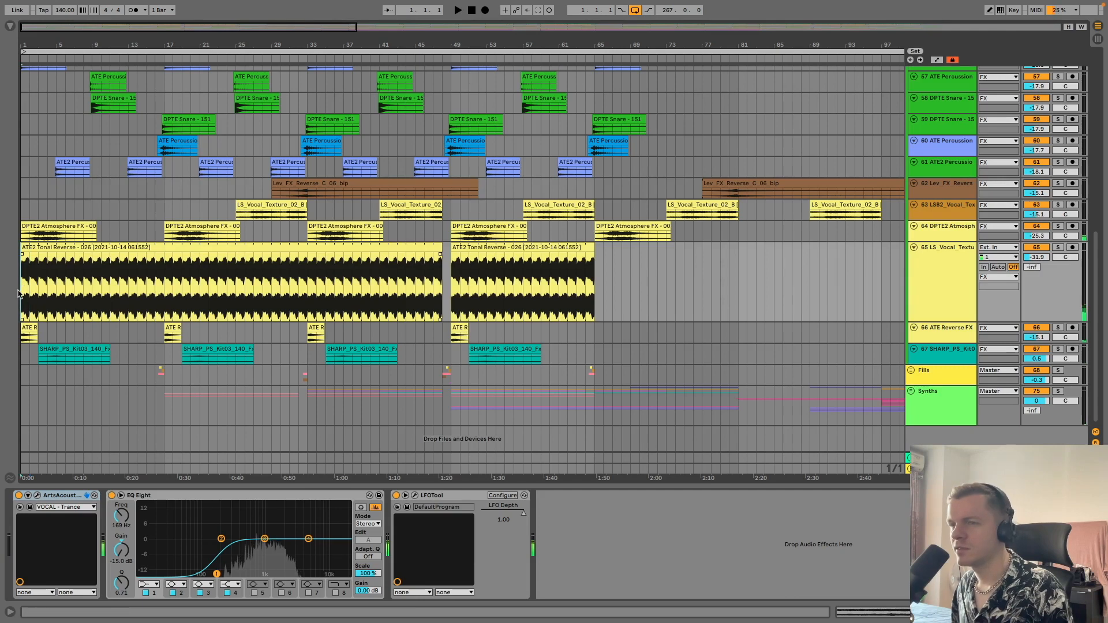
pyautogui.press('space')
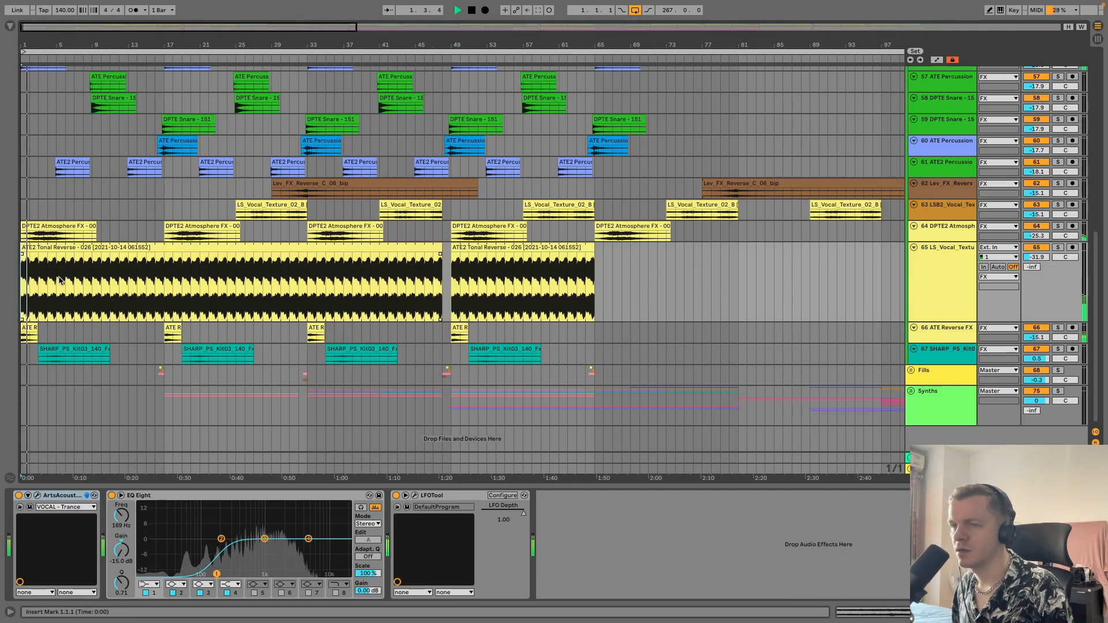
pyautogui.moveTo(1037, 257); pyautogui.dragTo(1037, 241)
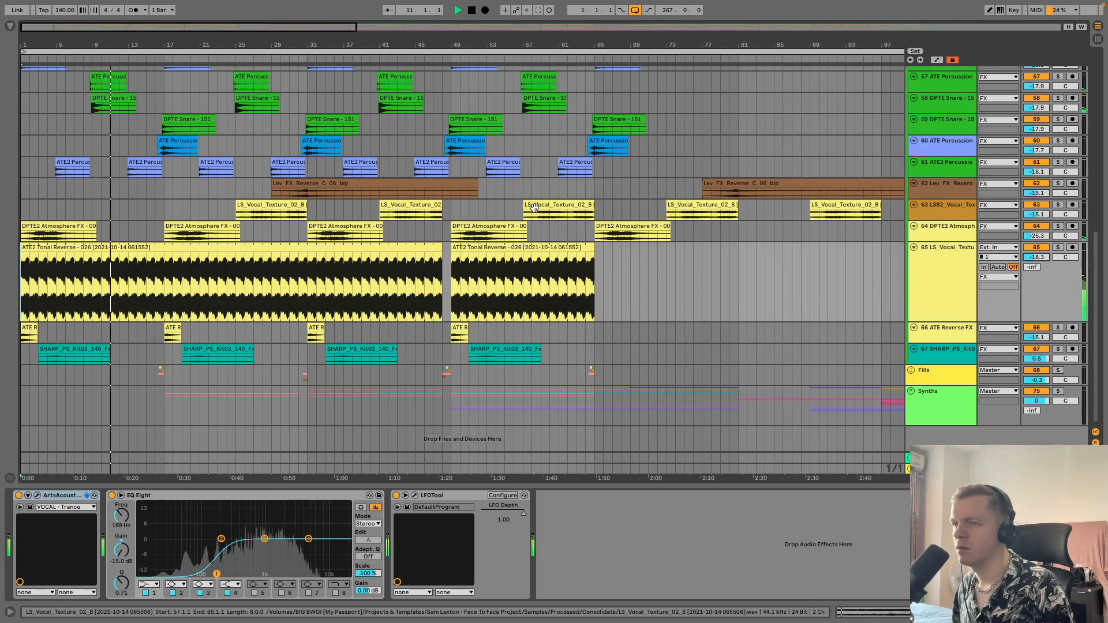
pyautogui.click(918, 249)
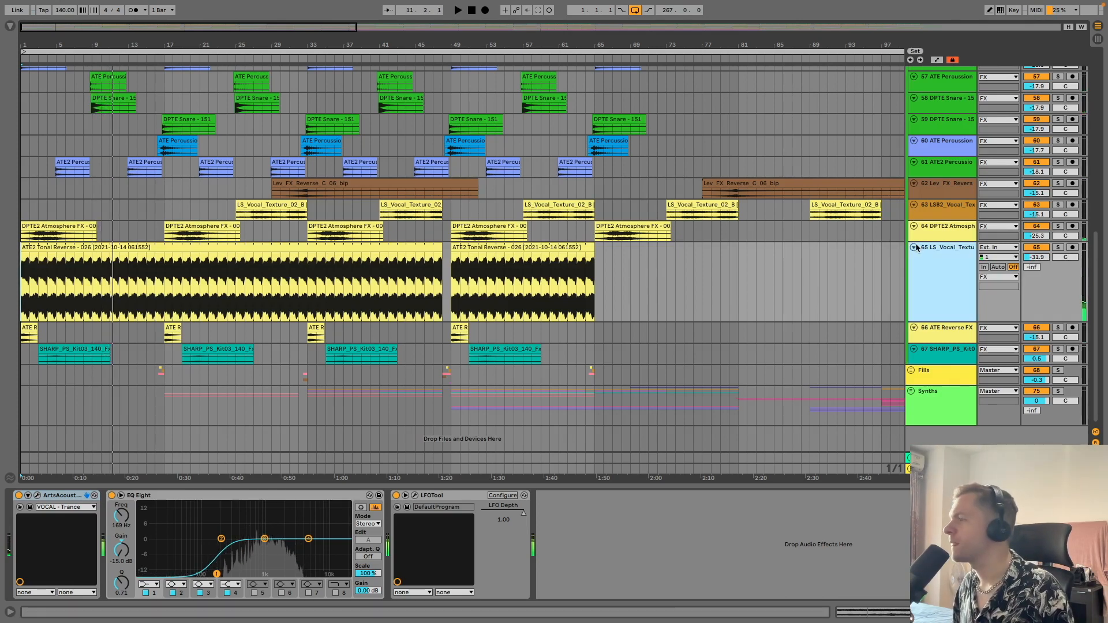
# Fold tracks 65, 64, 63 and 62 down to their minimum height
pyautogui.click(915, 248)
pyautogui.click(914, 226)
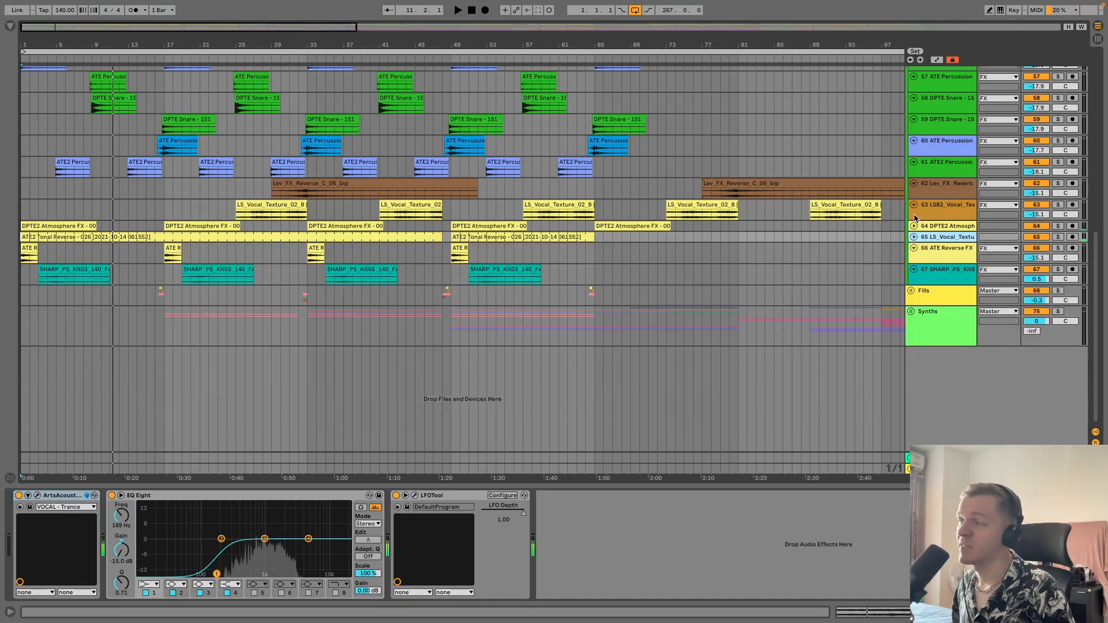
pyautogui.click(915, 205)
pyautogui.click(914, 184)
# Fold the percussion and snare tracks 55 to 59 down to their minimum height
pyautogui.scroll(5, 917, 212)
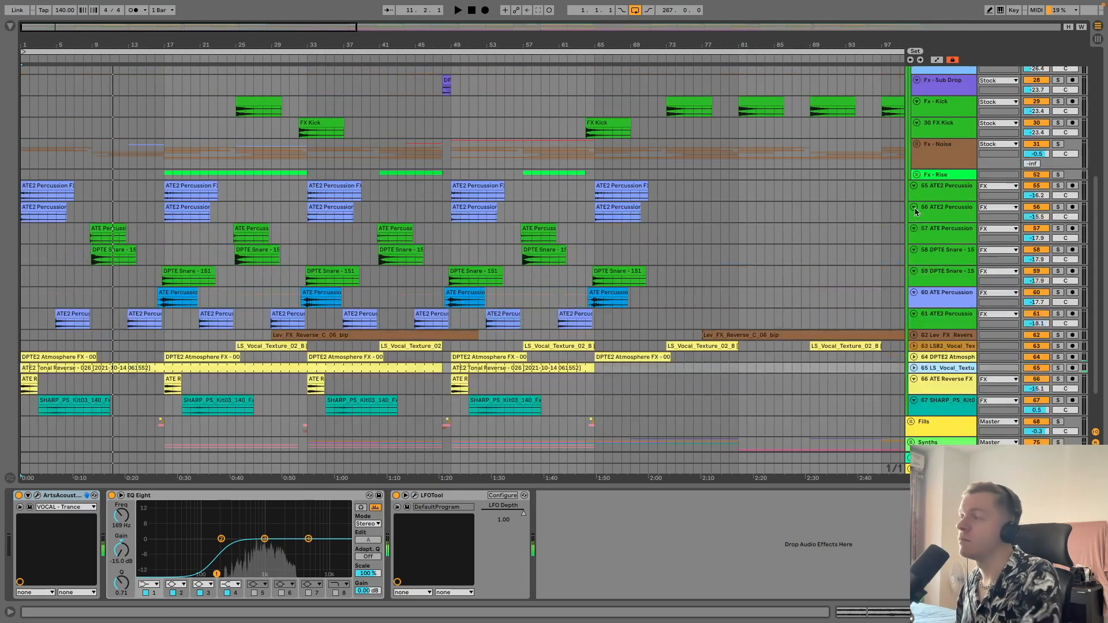
pyautogui.click(914, 186)
pyautogui.click(915, 197)
pyautogui.click(914, 207)
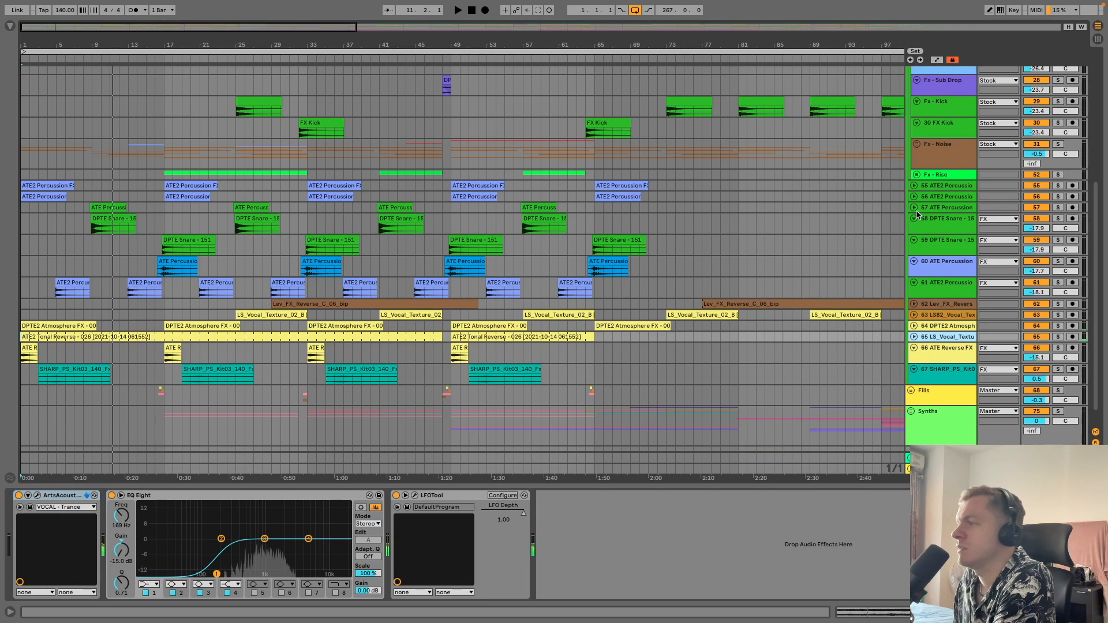
pyautogui.click(915, 219)
pyautogui.click(914, 230)
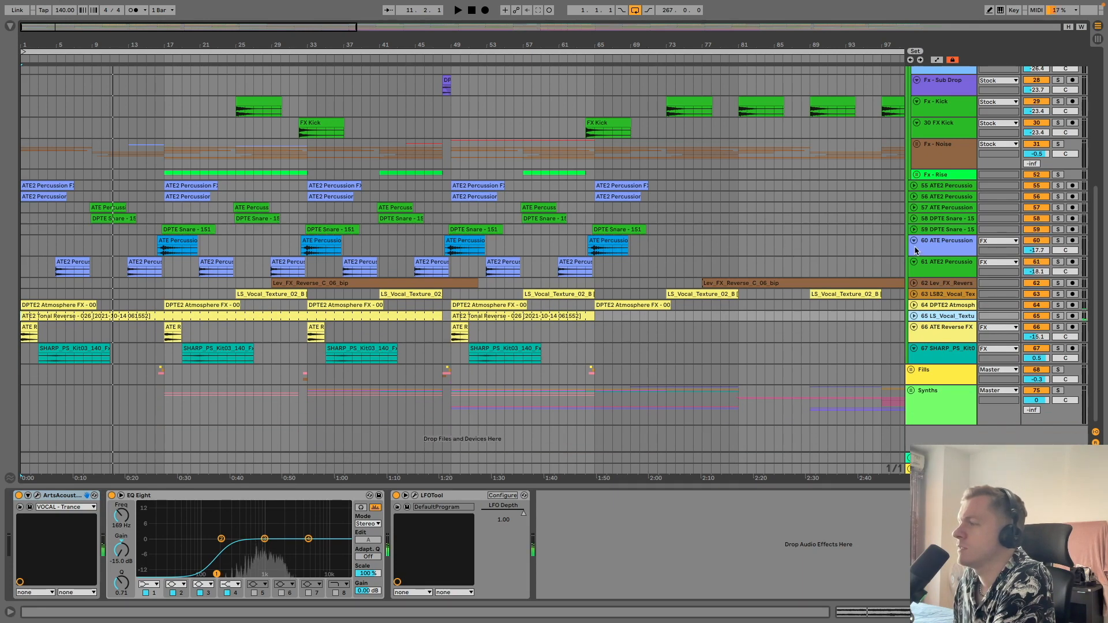
# Fold tracks 67, 66, 60 and 61 down to their minimum height
pyautogui.click(929, 412)
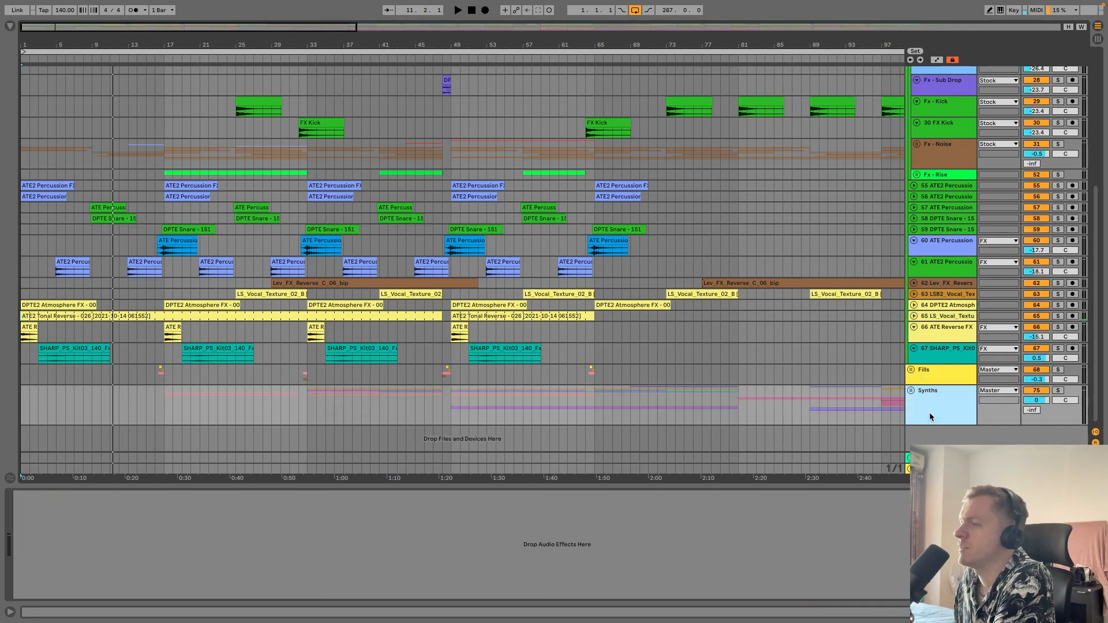
pyautogui.click(914, 349)
pyautogui.click(914, 327)
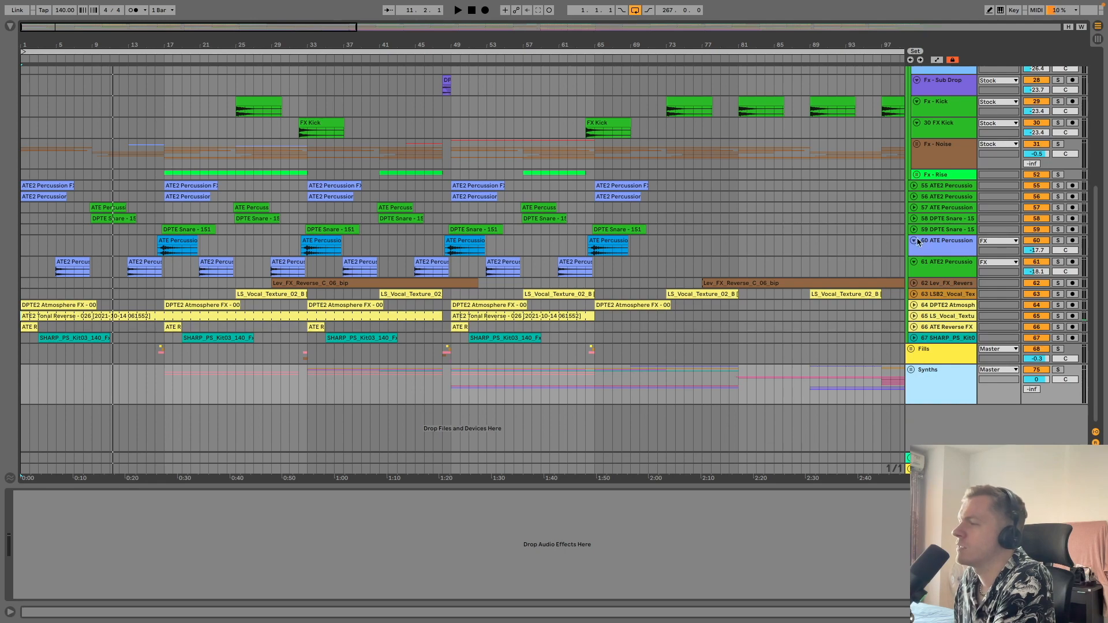
pyautogui.click(914, 240)
pyautogui.click(914, 251)
# Fold the kick effect tracks inside the Stock group and collapse the Stock group
pyautogui.scroll(3, 915, 171)
pyautogui.click(917, 206)
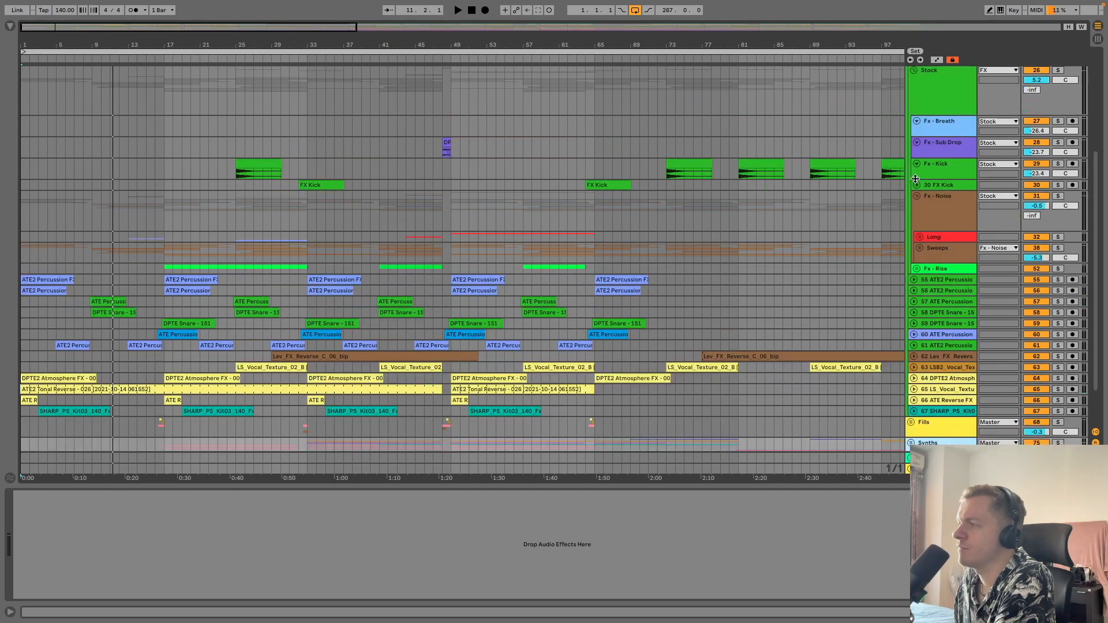
pyautogui.click(917, 164)
pyautogui.click(916, 175)
pyautogui.scroll(3, 917, 175)
pyautogui.click(914, 215)
pyautogui.click(915, 212)
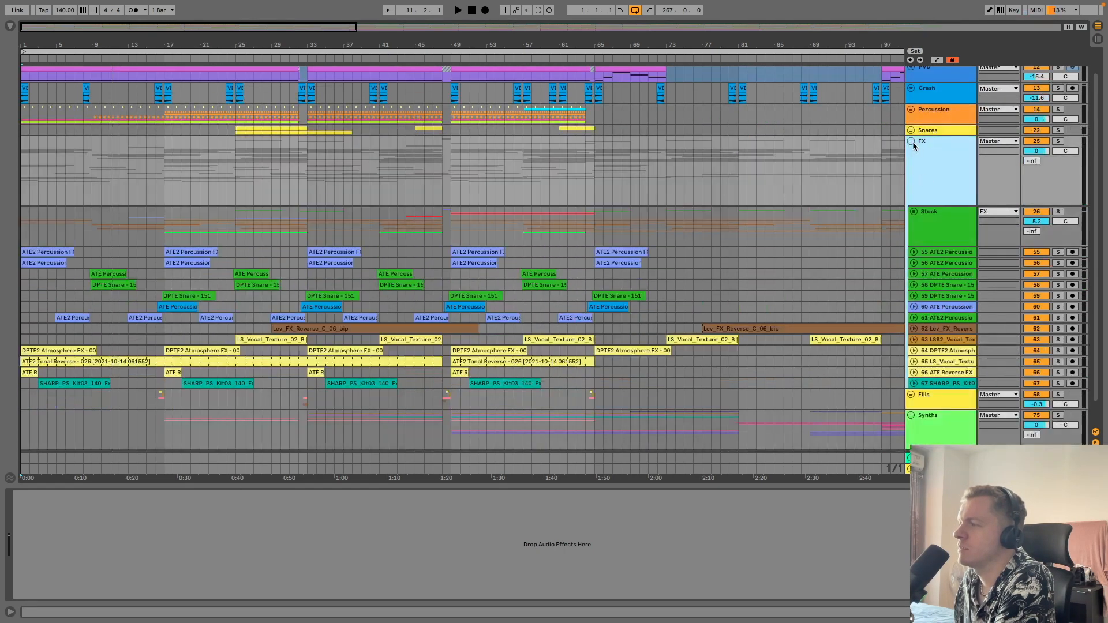
# Collapse the FX group and expand the Fills group, focusing on the fill clips leading into bar 17
pyautogui.click(911, 140)
pyautogui.click(912, 227)
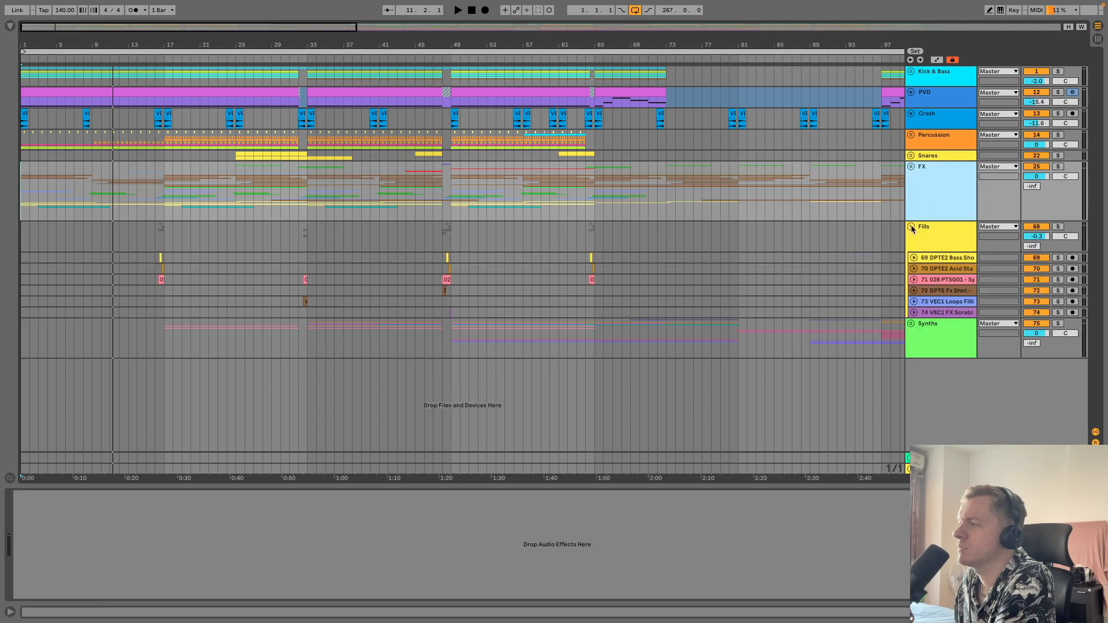
pyautogui.moveTo(148, 45); pyautogui.dragTo(163, 137)
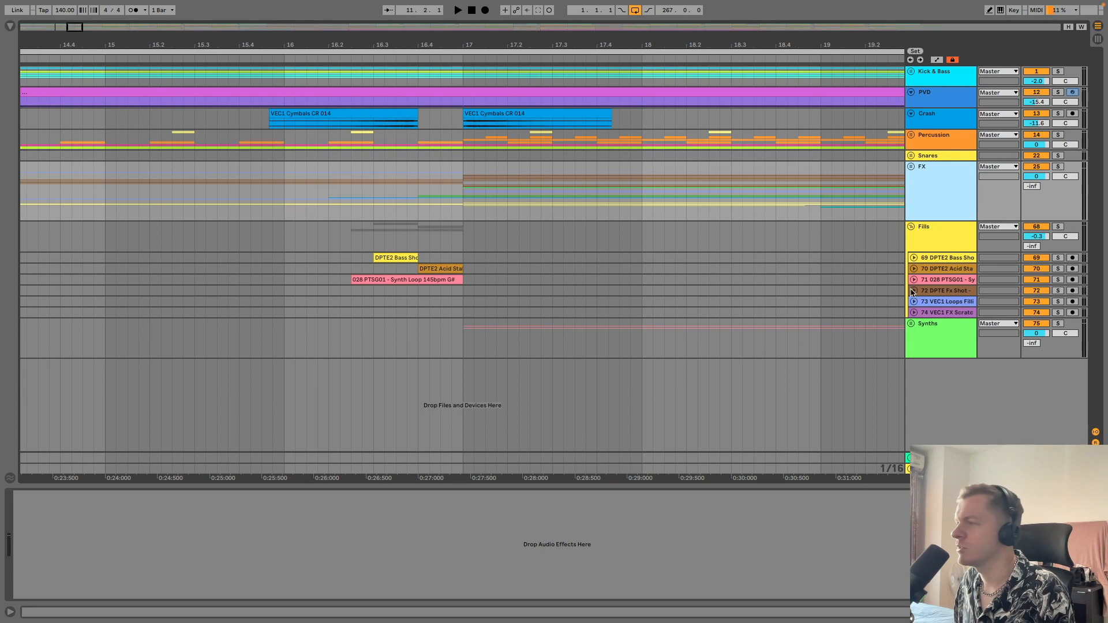
# Unfold fill tracks 69 to 74 and fit all track heights to the arrangement view
pyautogui.click(914, 268)
pyautogui.click(914, 259)
pyautogui.click(914, 359)
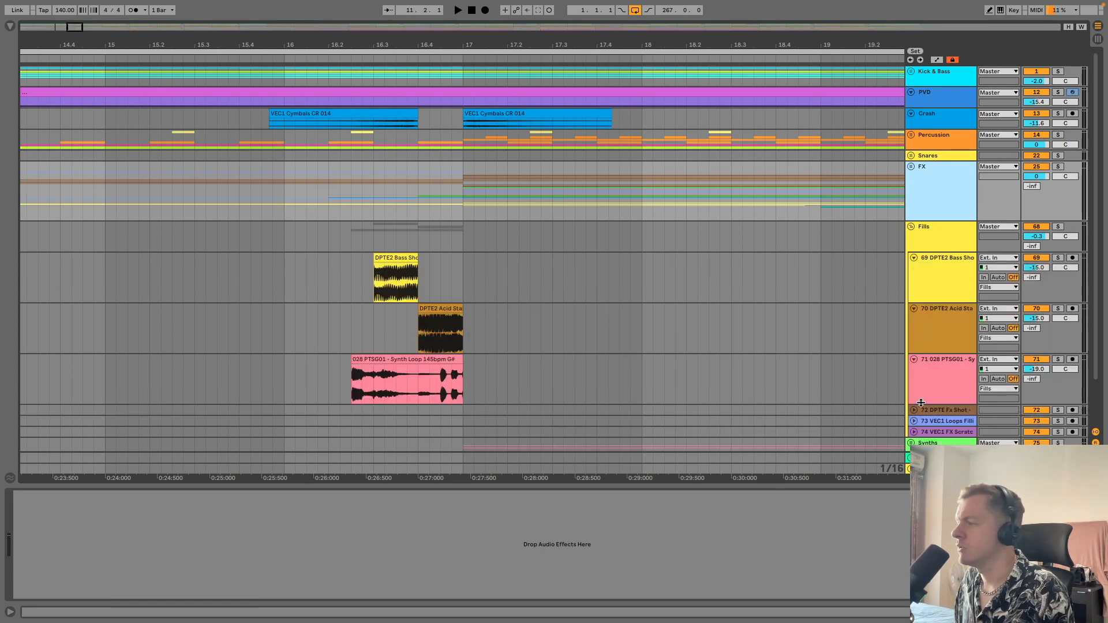
pyautogui.scroll(-2, 918, 387)
pyautogui.click(915, 380)
pyautogui.click(914, 369)
pyautogui.click(914, 358)
pyautogui.scroll(-4, 690, 351)
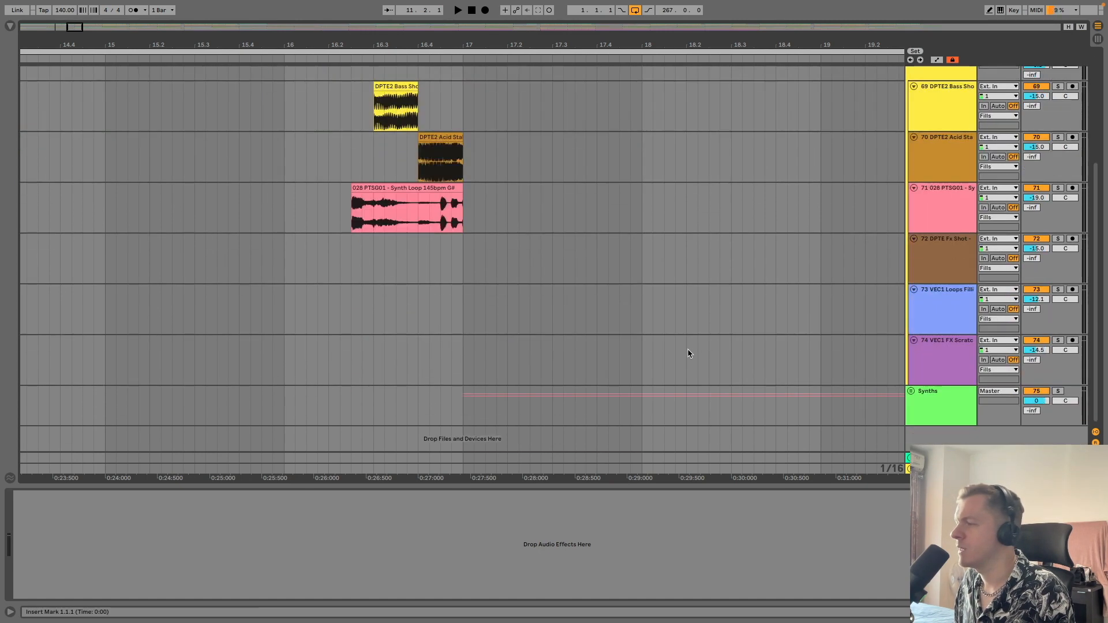
pyautogui.scroll(2, 833, 107)
pyautogui.press('h')
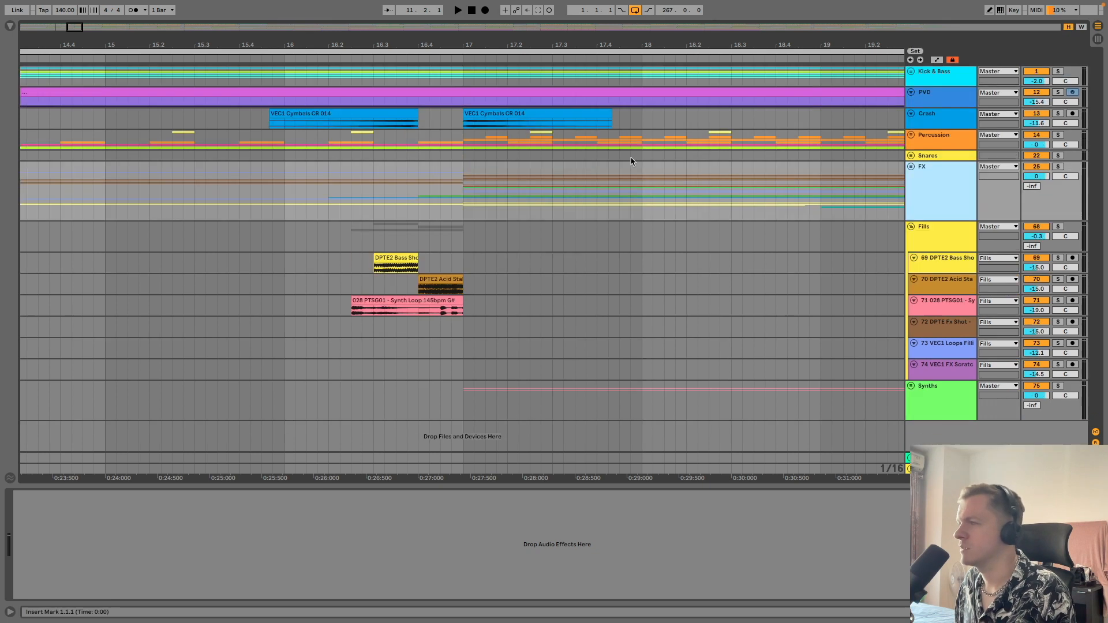
# Solo the Fills group and play the fill leading into bar 17 from bar 16
pyautogui.click(295, 239)
pyautogui.click(1058, 227)
pyautogui.press('space')
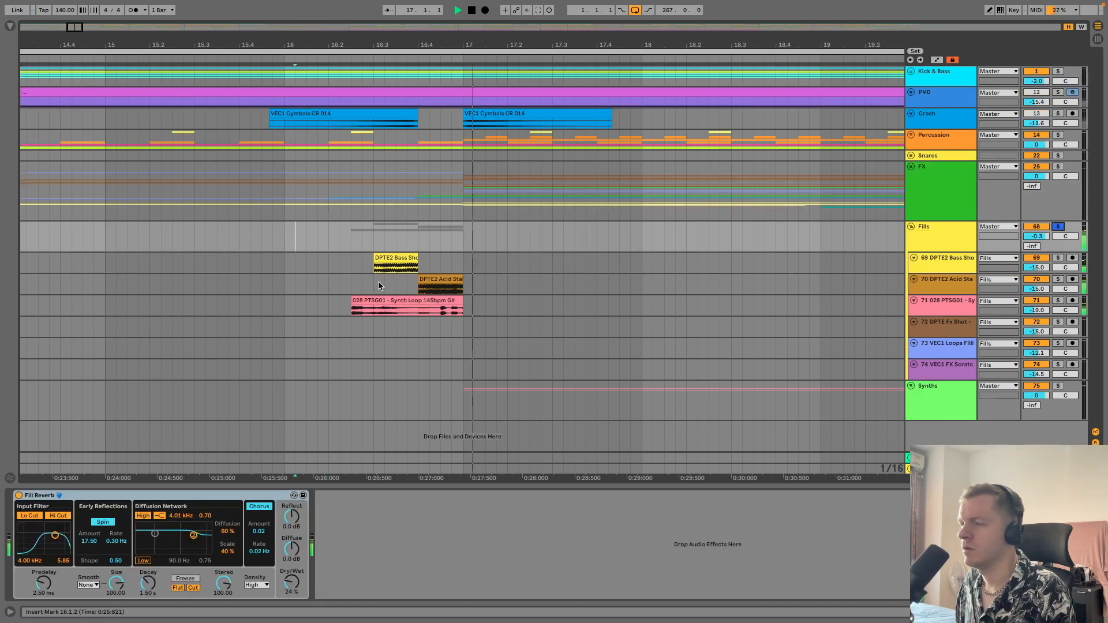
# Solo fill tracks 71, 69 and 70 one at a time for playback before bar 17, then return to the soloed Fills group
pyautogui.click(352, 312)
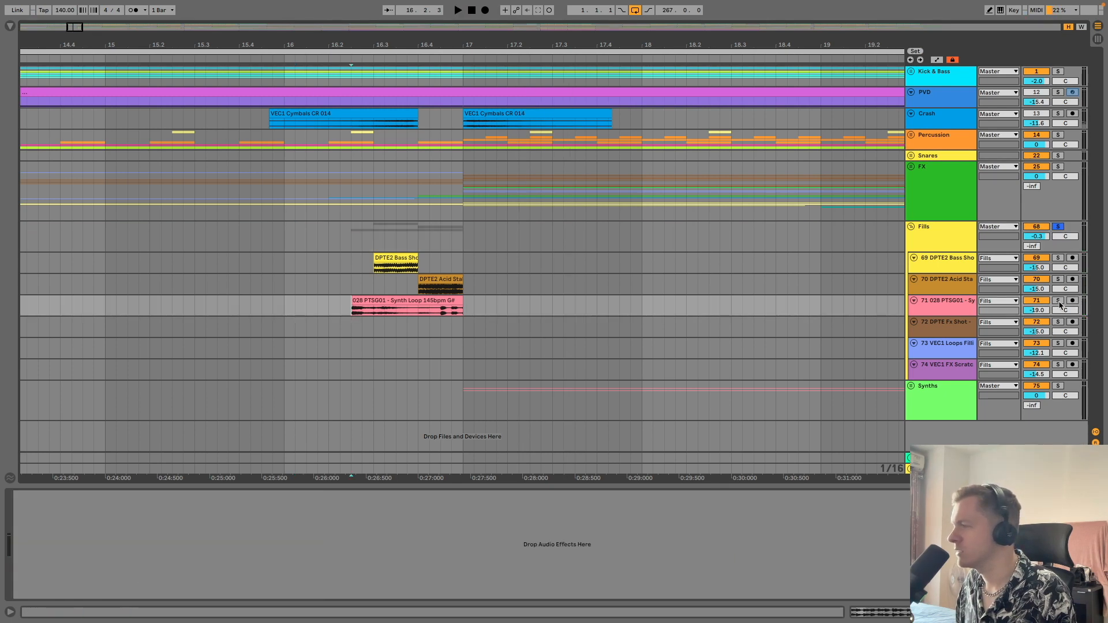
pyautogui.click(1059, 303)
pyautogui.press('space')
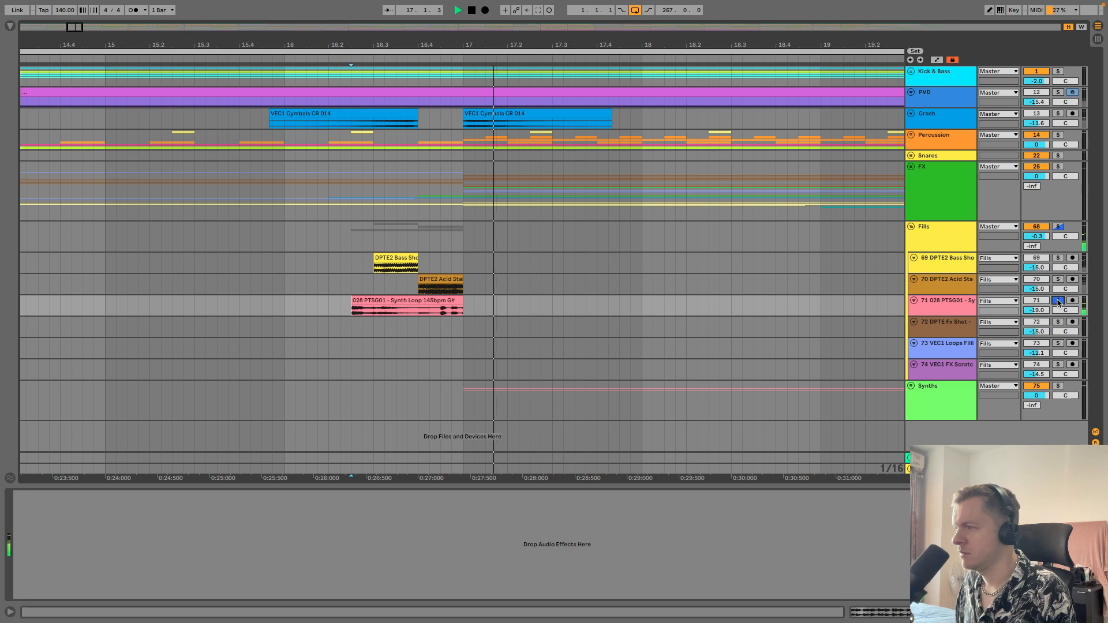
pyautogui.click(1058, 257)
pyautogui.press('space')
pyautogui.press('space')
pyautogui.click(1058, 279)
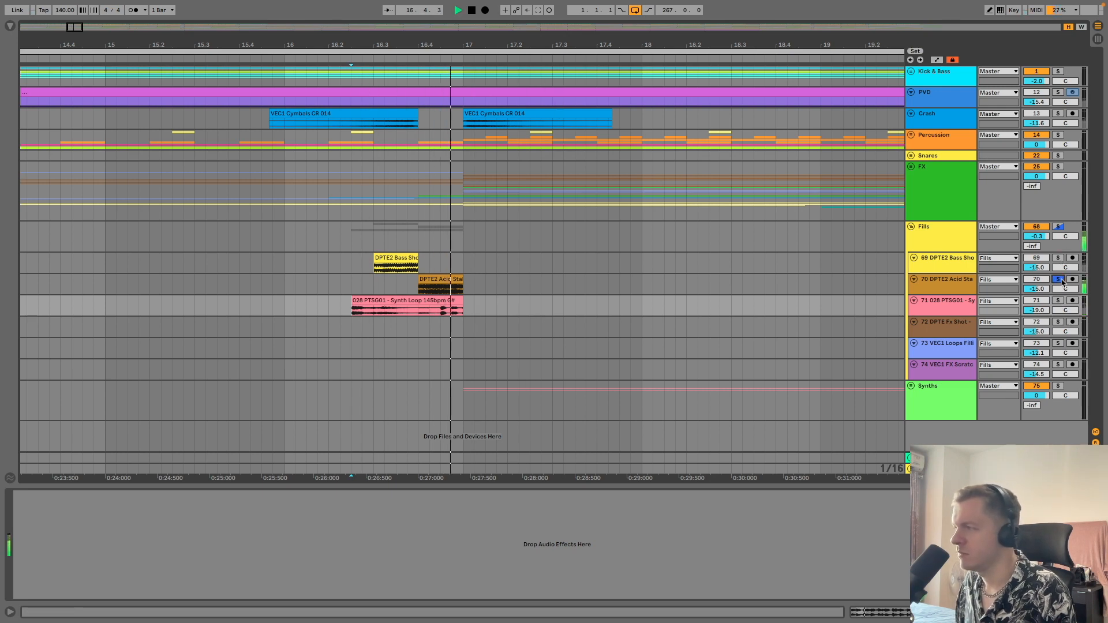
pyautogui.click(1059, 279)
pyautogui.click(1059, 227)
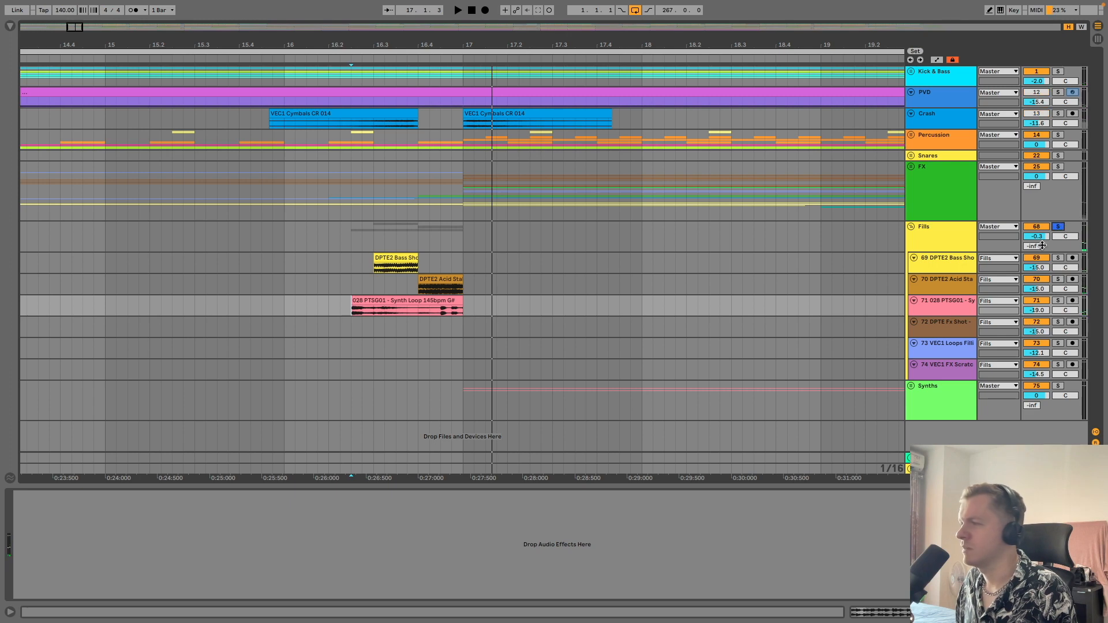
pyautogui.press('space')
# Play the soloed synth loop and VEC1 Loops Fillin clips leading into bar 33
pyautogui.moveTo(502, 36); pyautogui.dragTo(60, 6)
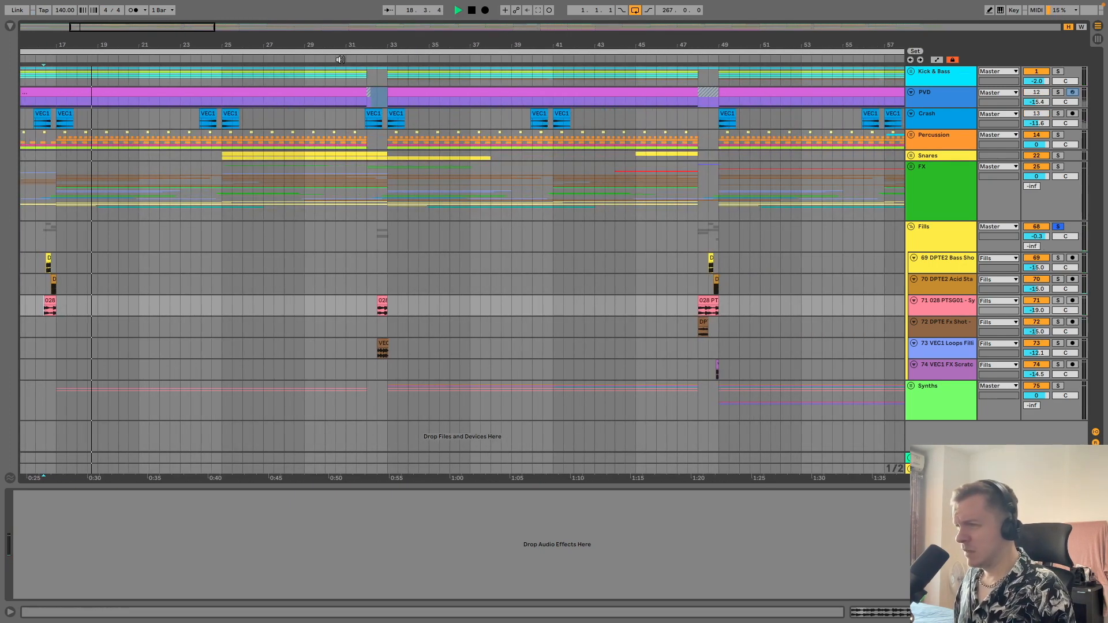
pyautogui.moveTo(367, 46); pyautogui.dragTo(371, 167)
pyautogui.click(410, 291)
pyautogui.press('space')
pyautogui.press('space')
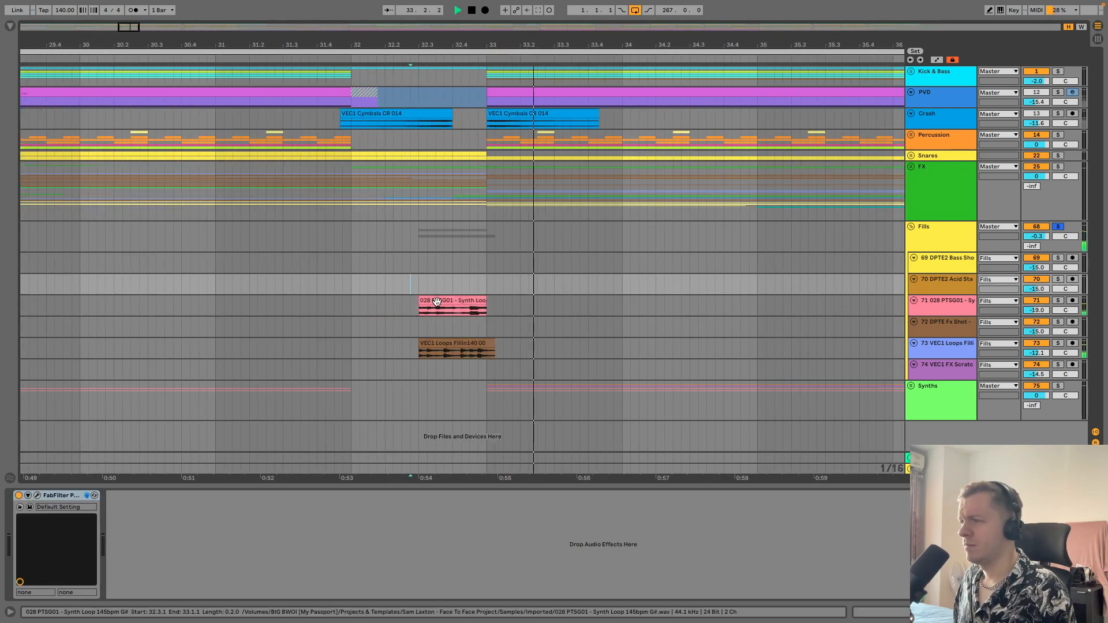
pyautogui.press('space')
pyautogui.click(454, 356)
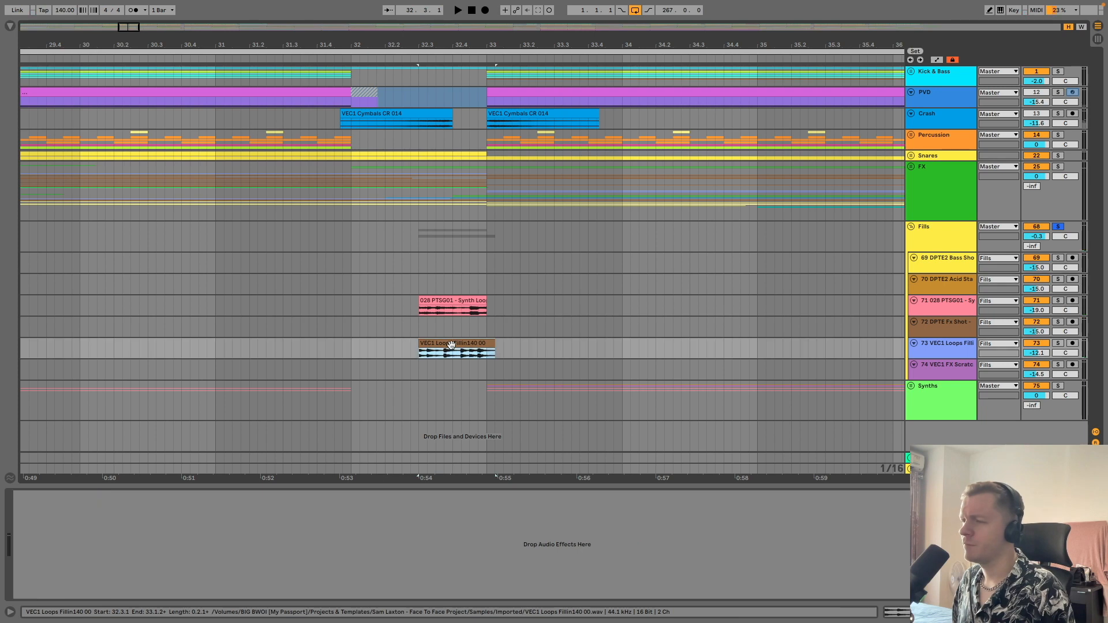
pyautogui.click(460, 300)
pyautogui.click(416, 323)
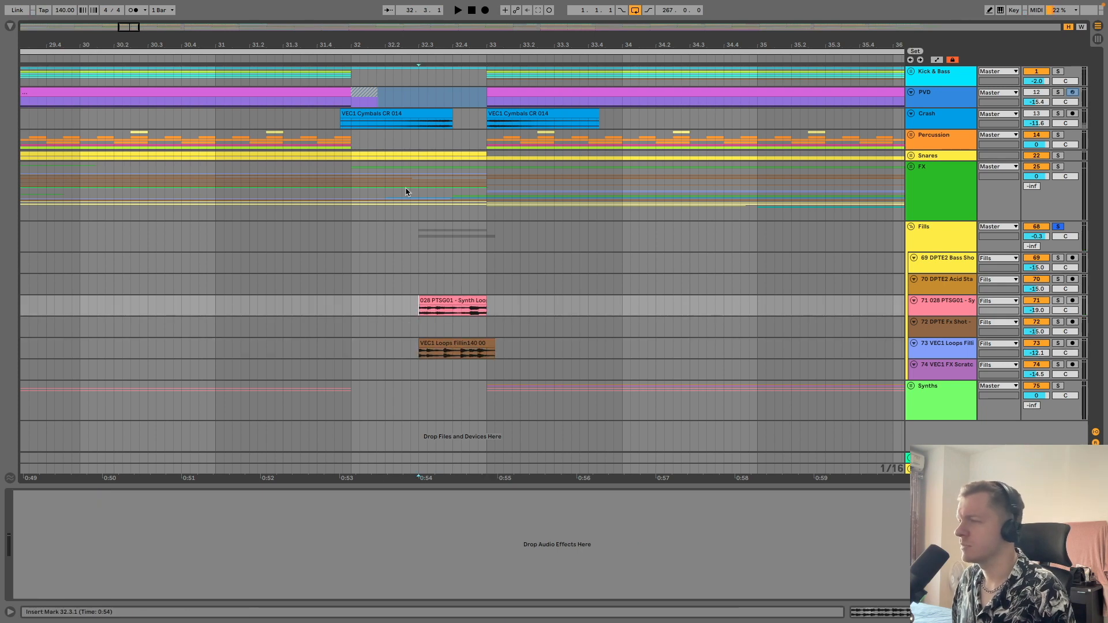
pyautogui.press('space')
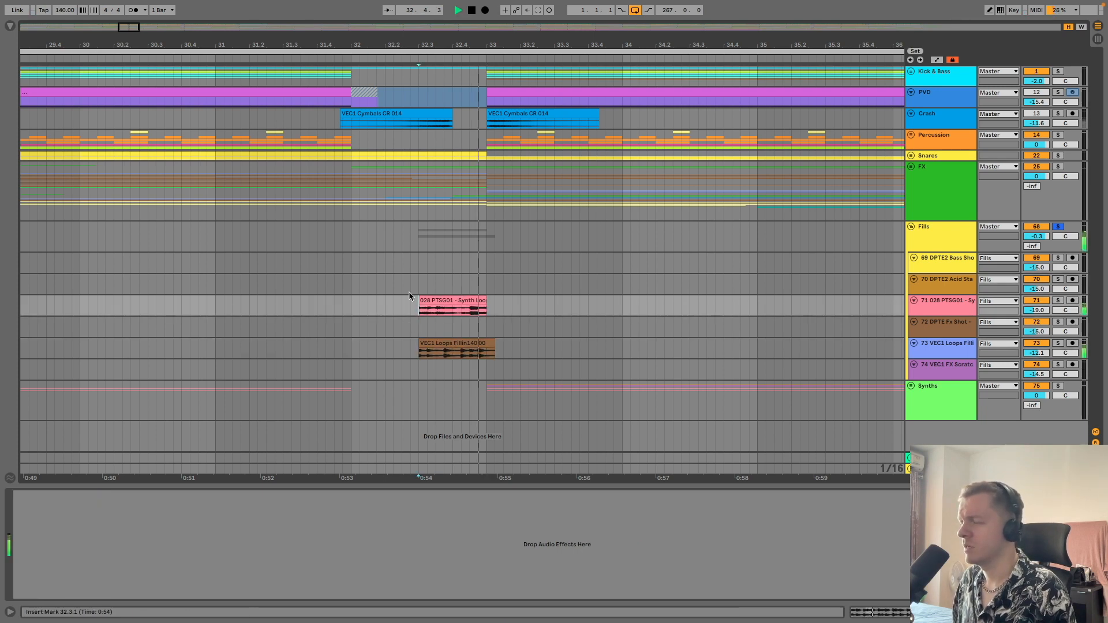
# Unsolo the Fills group and play the bar 32 fill with the full mix
pyautogui.click(351, 306)
pyautogui.press('space')
pyautogui.click(1058, 227)
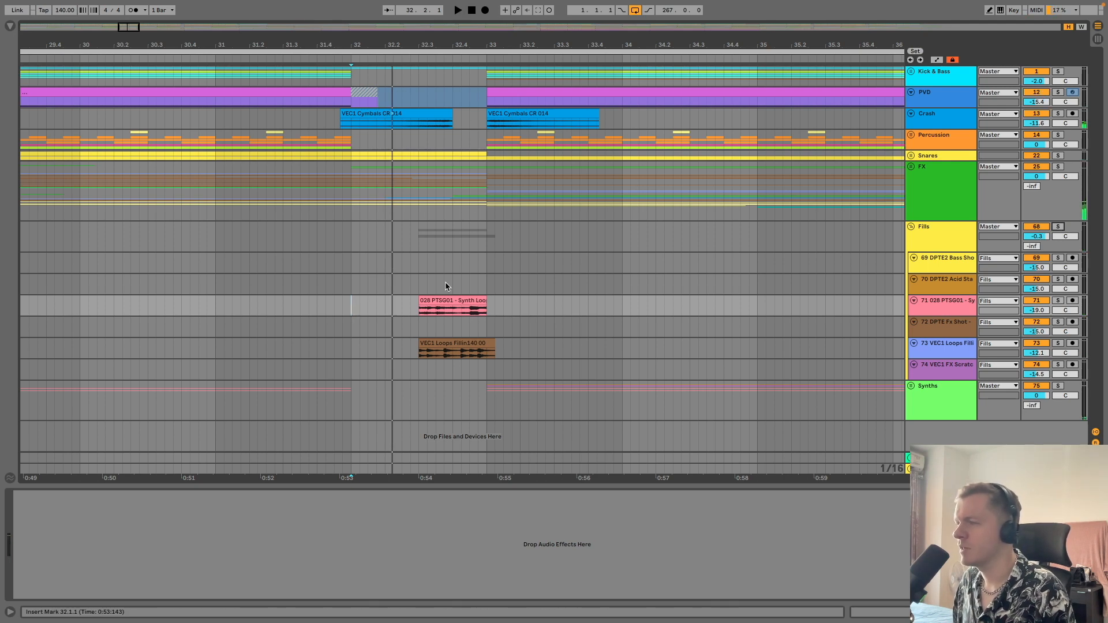
pyautogui.press('space')
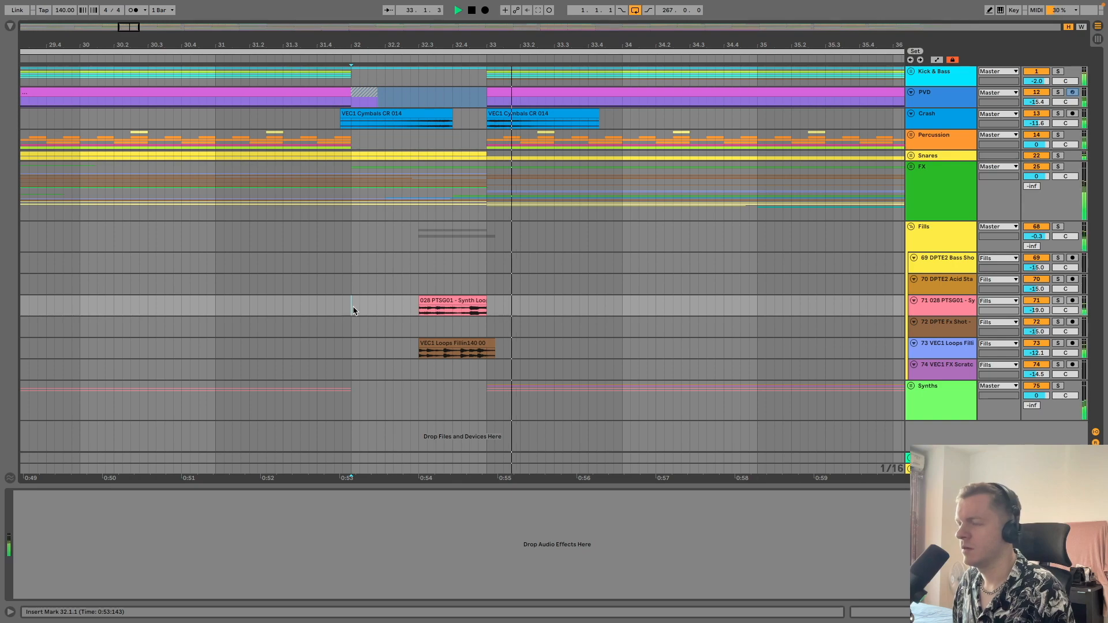
pyautogui.press('space')
# Focus on the fill clips between bars 48 and 49 and select the DPTE Fx Shot track
pyautogui.moveTo(685, 38); pyautogui.dragTo(170, 2)
pyautogui.moveTo(170, 45); pyautogui.dragTo(170, 46)
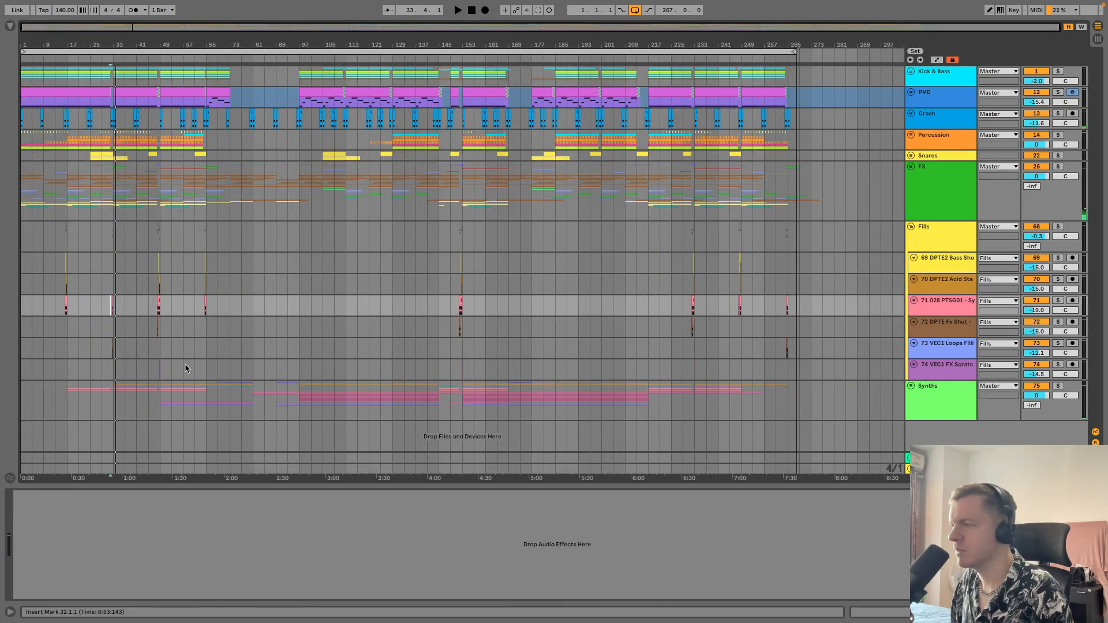
pyautogui.moveTo(160, 45); pyautogui.dragTo(672, 251)
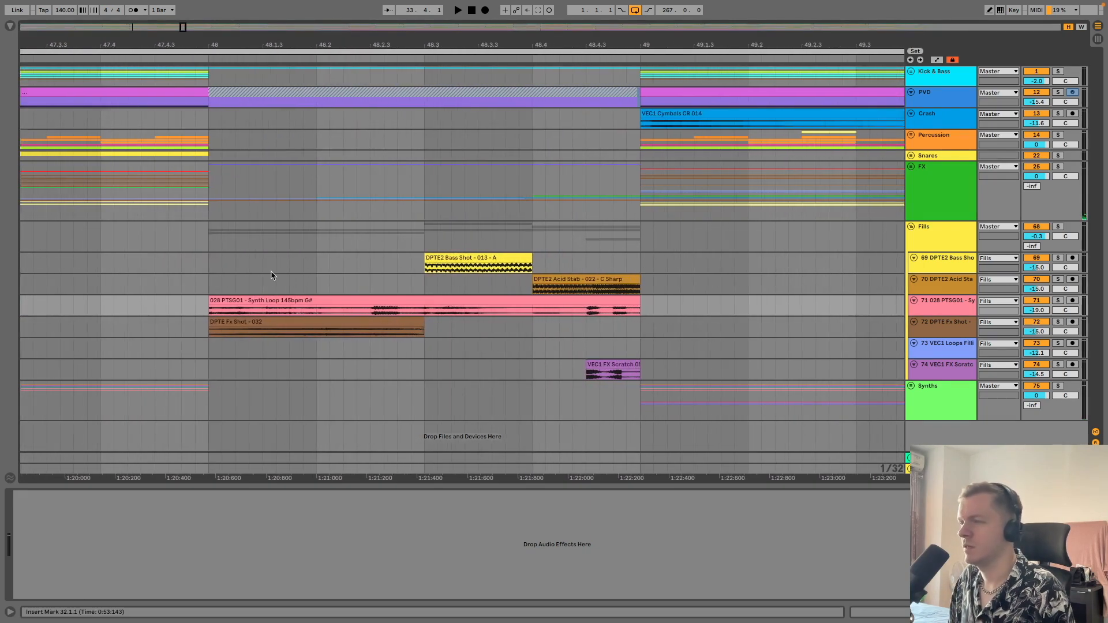
pyautogui.click(213, 261)
pyautogui.click(240, 325)
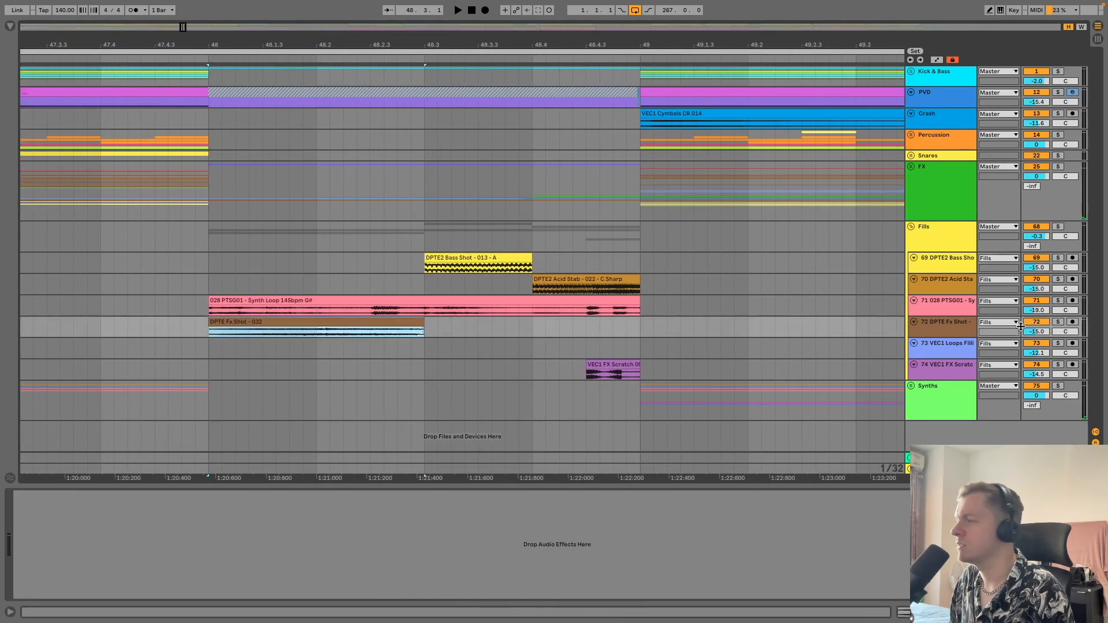
pyautogui.click(938, 328)
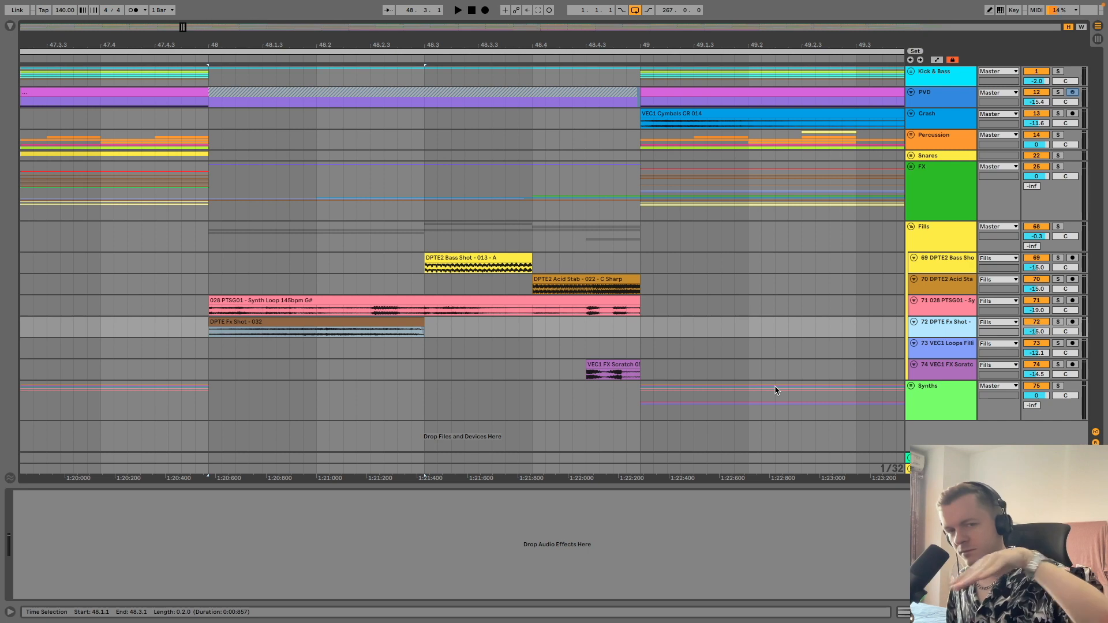
# Solo the Fills group and play the combined fill from bar 48
pyautogui.click(962, 236)
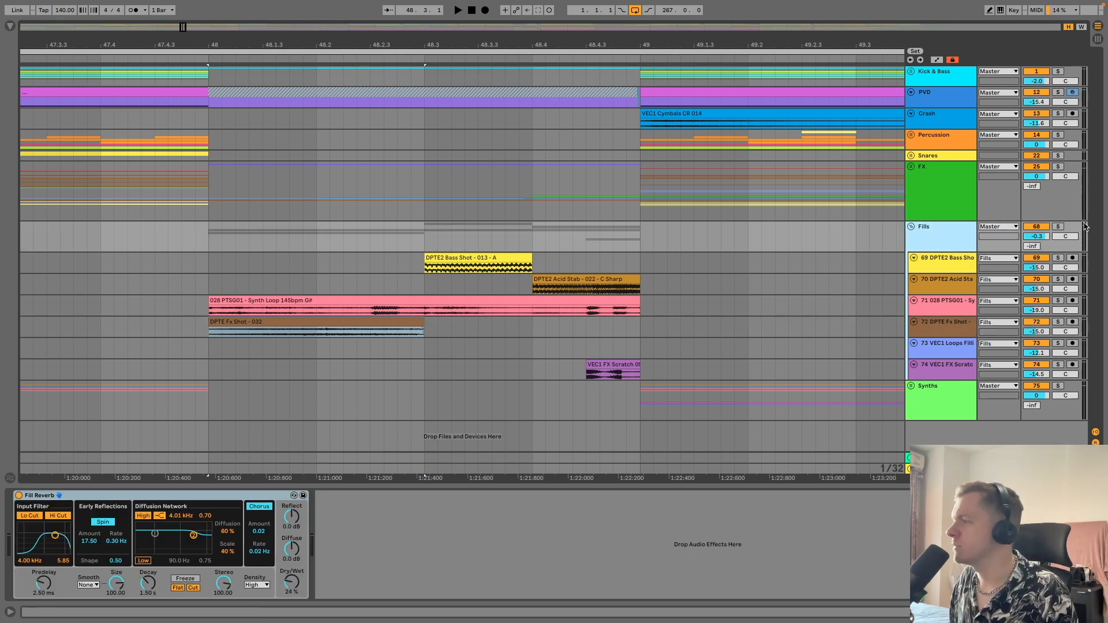
pyautogui.click(1062, 228)
pyautogui.click(211, 243)
pyautogui.press('space')
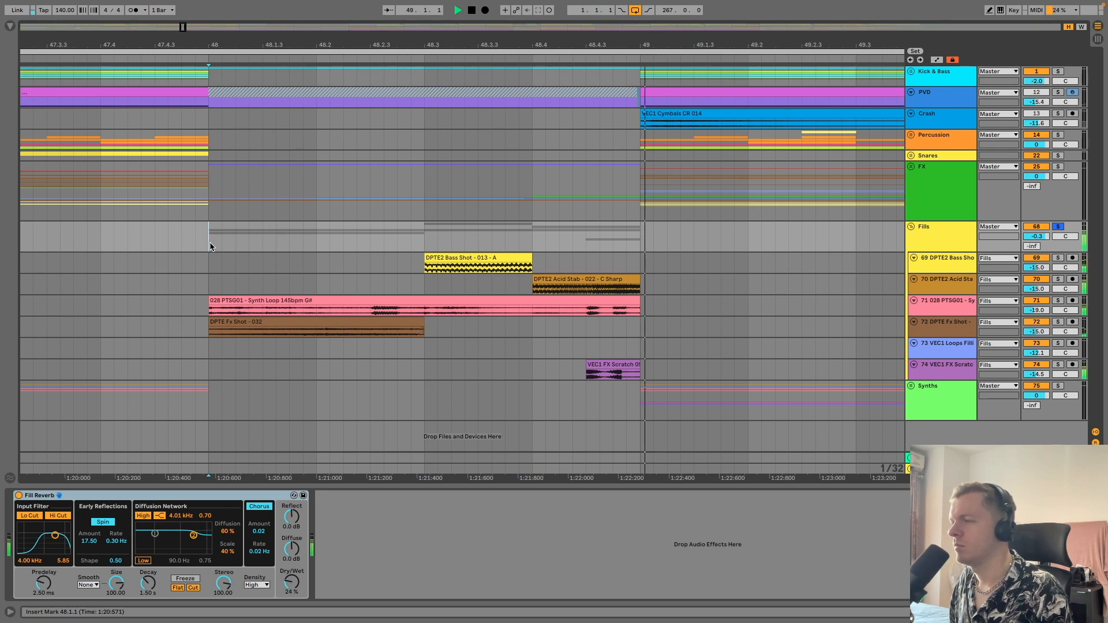
# Solo and play the DPTE Fx Shot on track 72, followed by the VEC1 FX Scratch on track 74
pyautogui.click(197, 332)
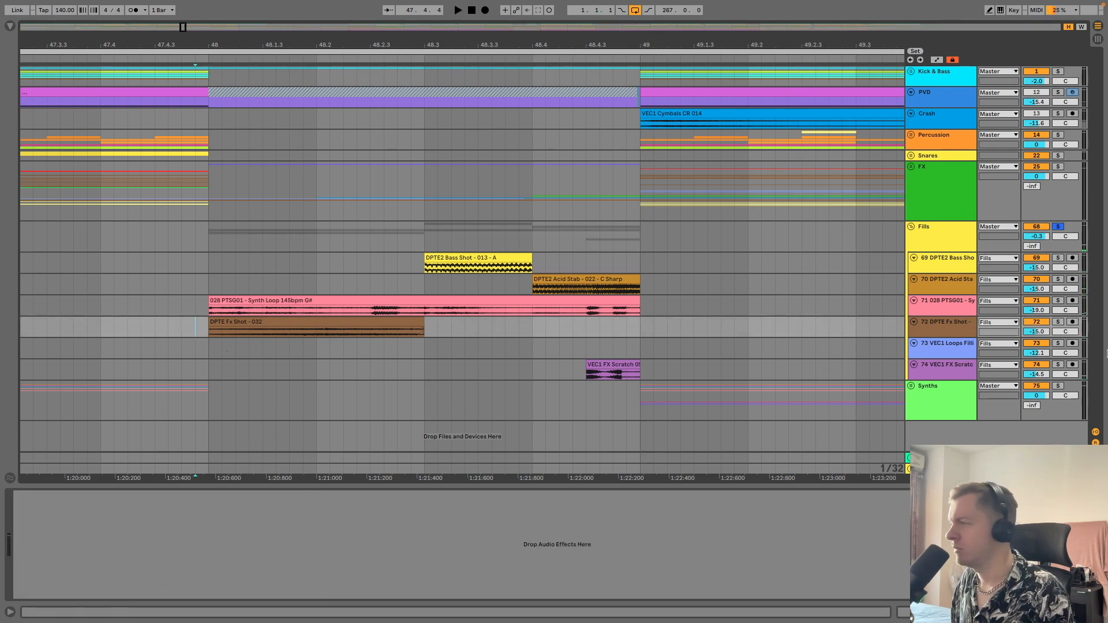
pyautogui.click(1058, 322)
pyautogui.press('space')
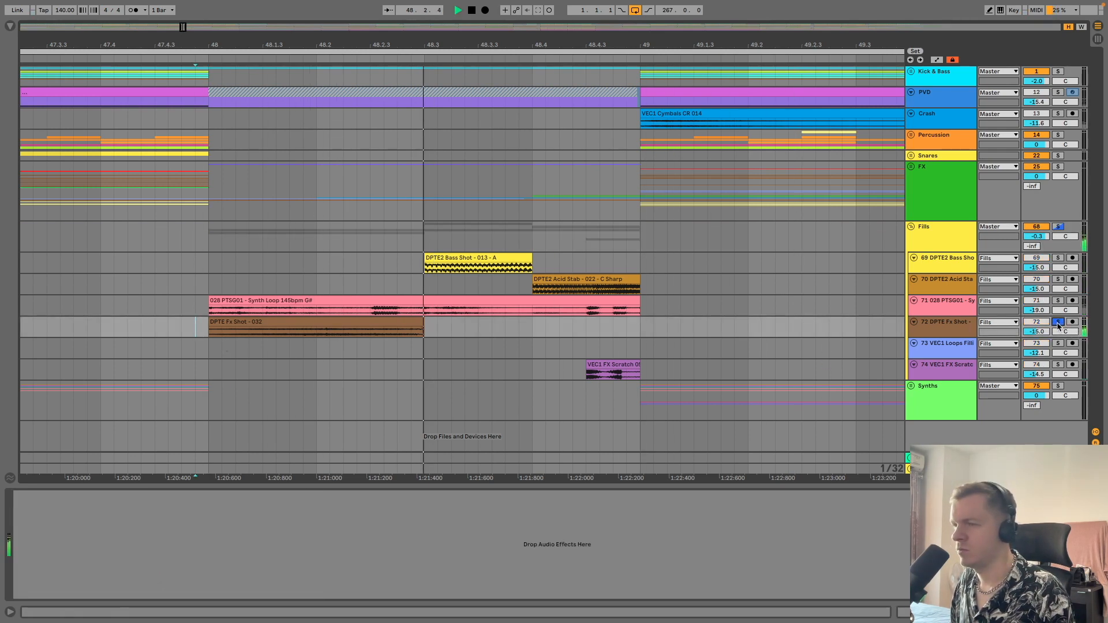
pyautogui.press('space')
pyautogui.click(632, 366)
pyautogui.click(1058, 366)
pyautogui.press('space')
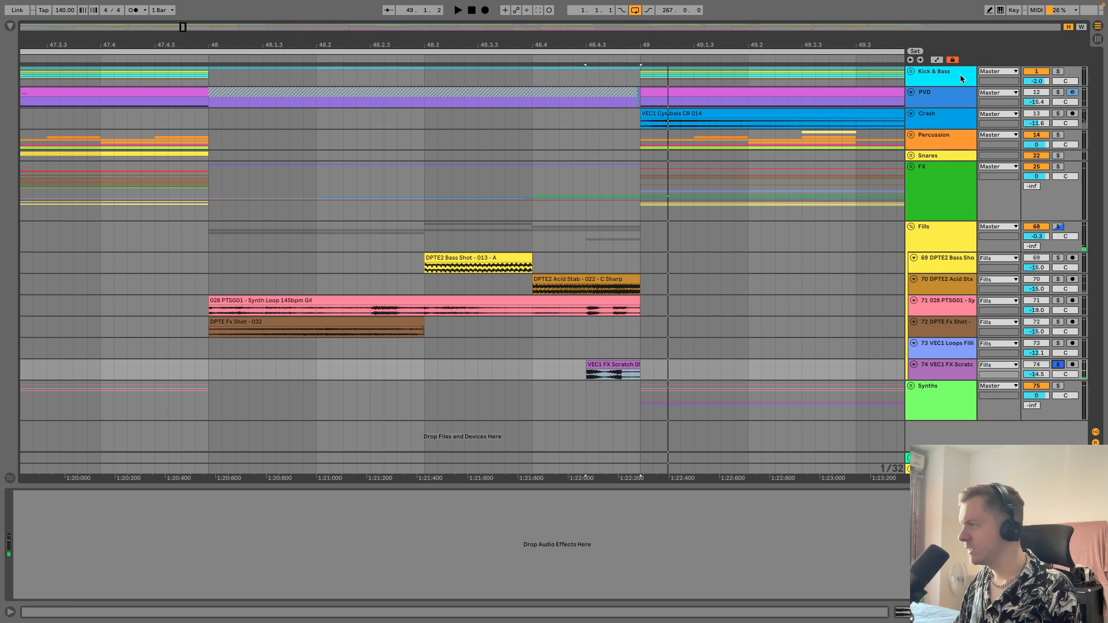
# Expand the Kick & Bass group and show the devices of the VEC2 Bassdrums track
pyautogui.click(911, 71)
pyautogui.click(955, 102)
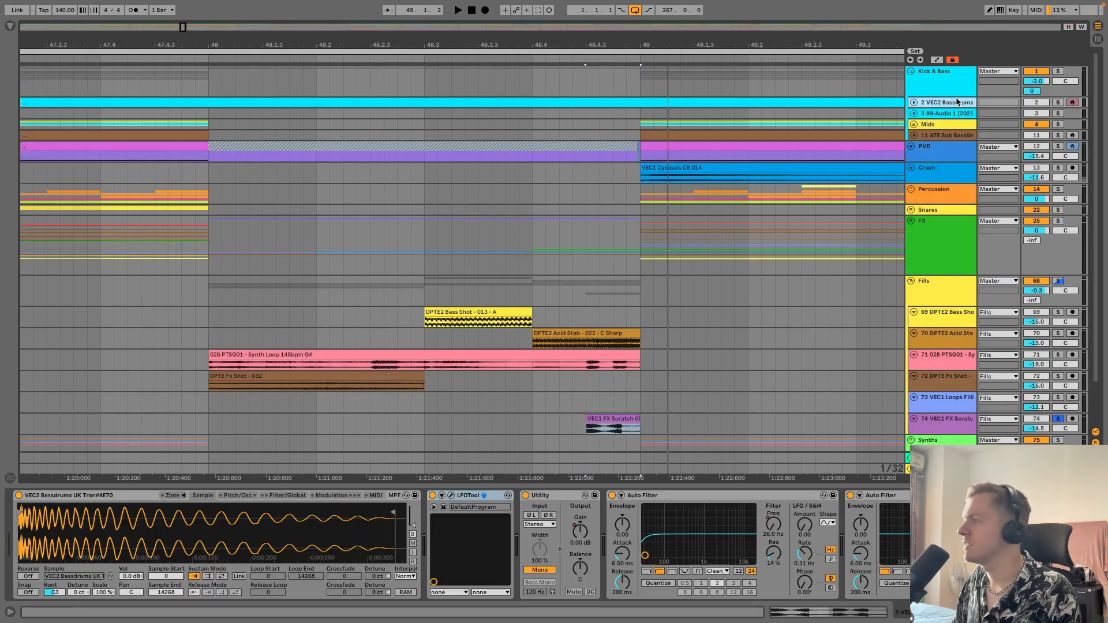
pyautogui.scroll(-2, 1066, 404)
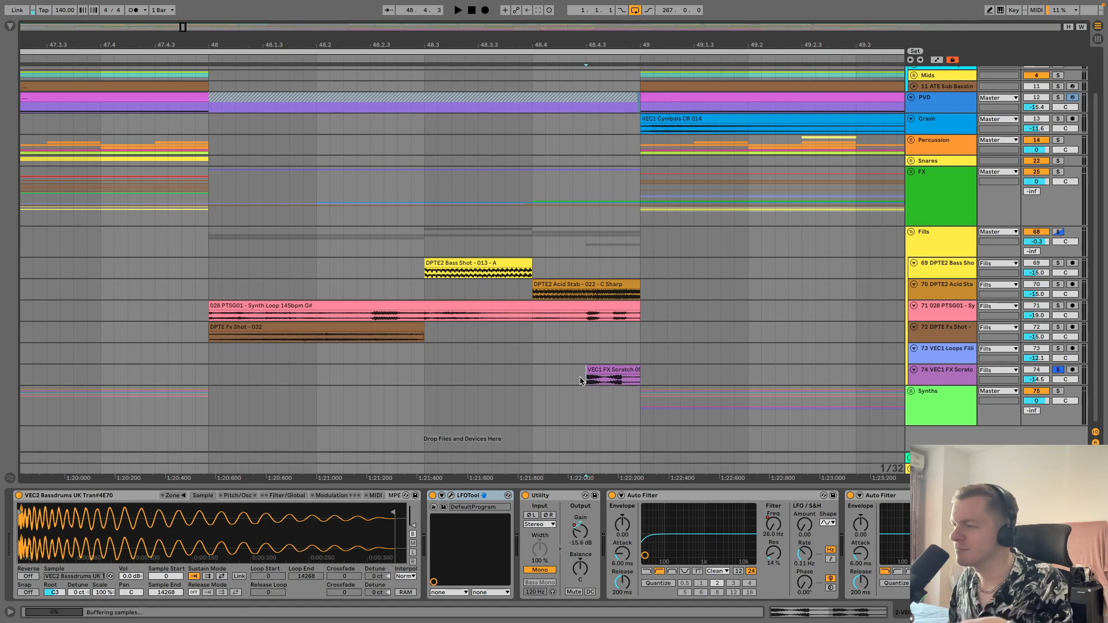
# Play the VEC1 FX Scratch fill into bar 49 in solo, then again with the full mix
pyautogui.click(486, 372)
pyautogui.press('space')
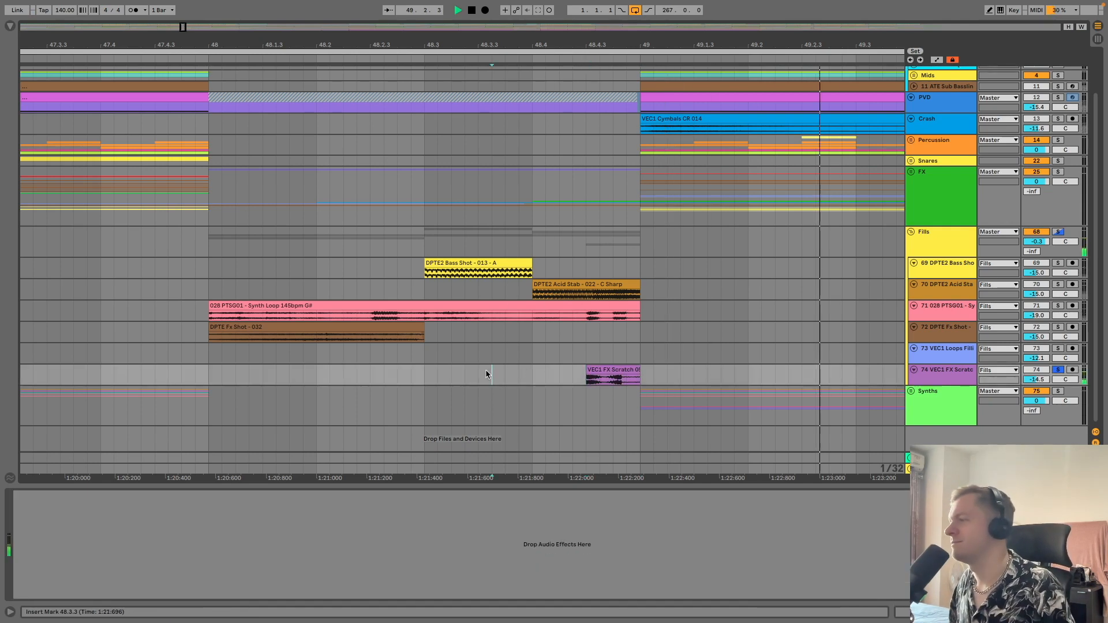
pyautogui.press('space')
pyautogui.click(583, 380)
pyautogui.press('space')
pyautogui.press('space')
pyautogui.press('space')
pyautogui.press('space')
pyautogui.press('space')
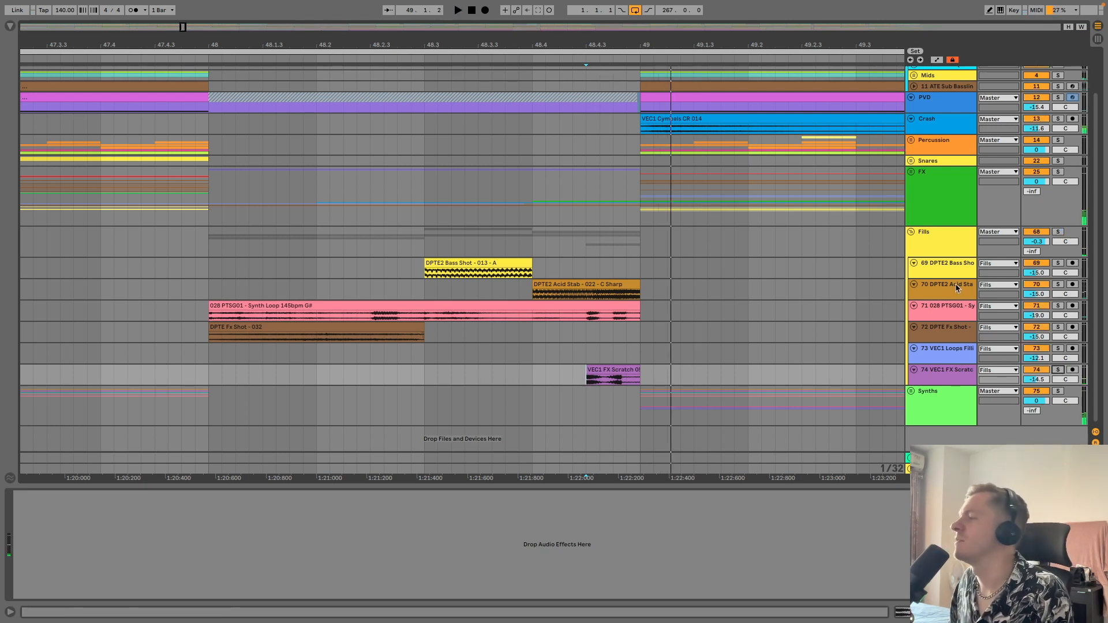
# Select the Fills group and examine where its fills are placed across the whole arrangement
pyautogui.click(941, 242)
pyautogui.moveTo(661, 46); pyautogui.dragTo(661, 11)
pyautogui.press('+')
pyautogui.press('+')
pyautogui.press('+')
pyautogui.press('+')
pyautogui.press('+')
pyautogui.press('+')
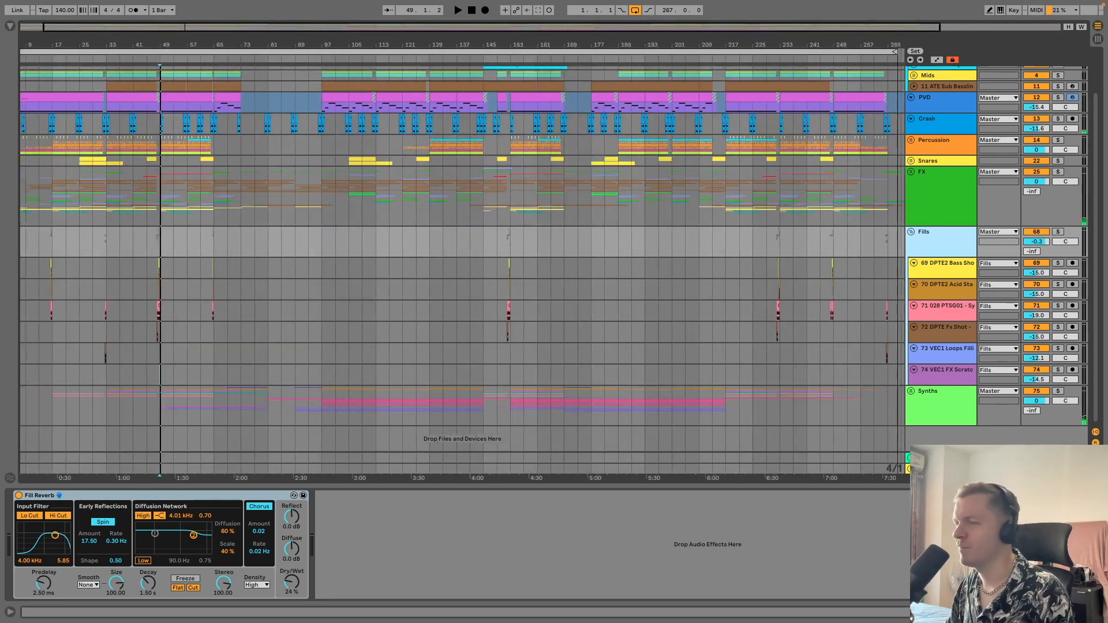
pyautogui.press('-')
pyautogui.press('-')
pyautogui.press('-')
pyautogui.press('-')
pyautogui.press('-')
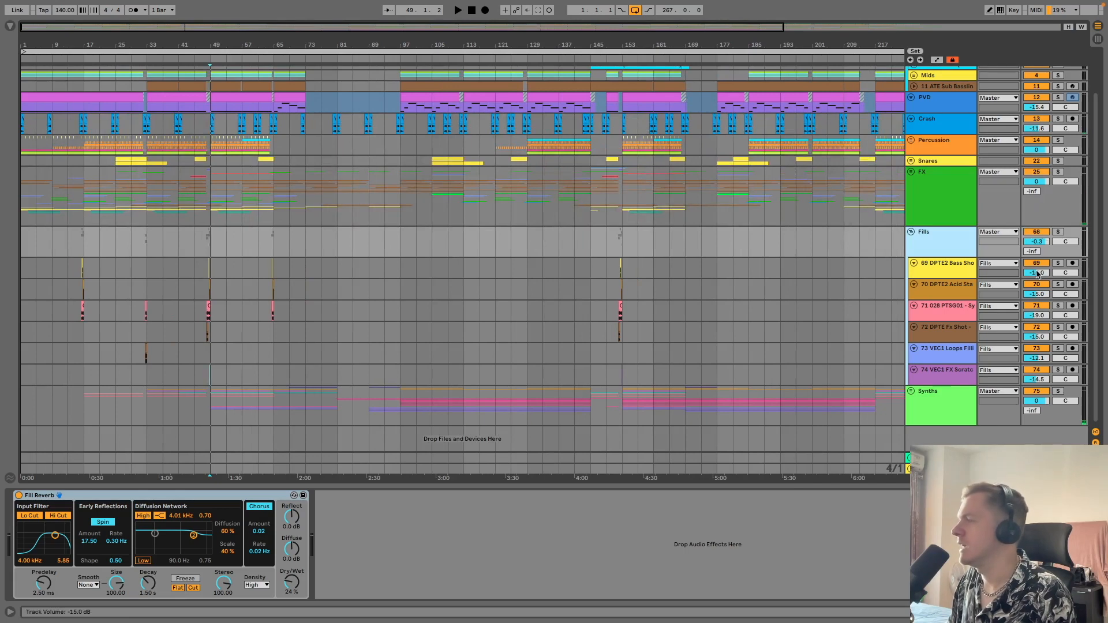
# Select the FX group and play the full mix across the transition into bar 49
pyautogui.click(941, 184)
pyautogui.scroll(3, 1031, 135)
pyautogui.scroll(-2, 1031, 135)
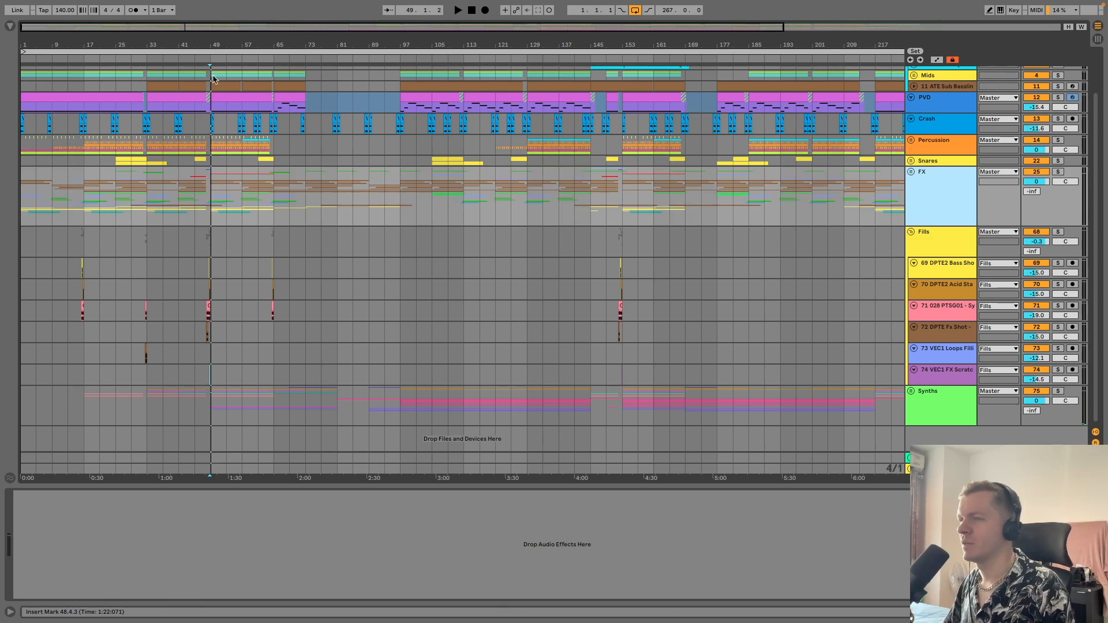
pyautogui.scroll(2, 440, 139)
pyautogui.scroll(-2, 440, 139)
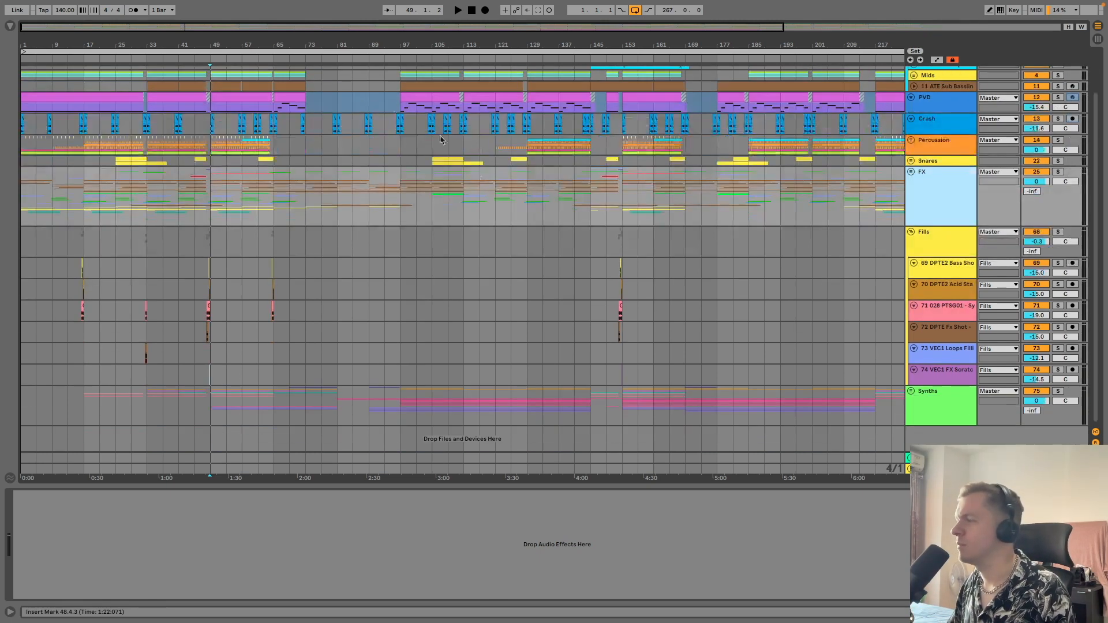
pyautogui.click(202, 58)
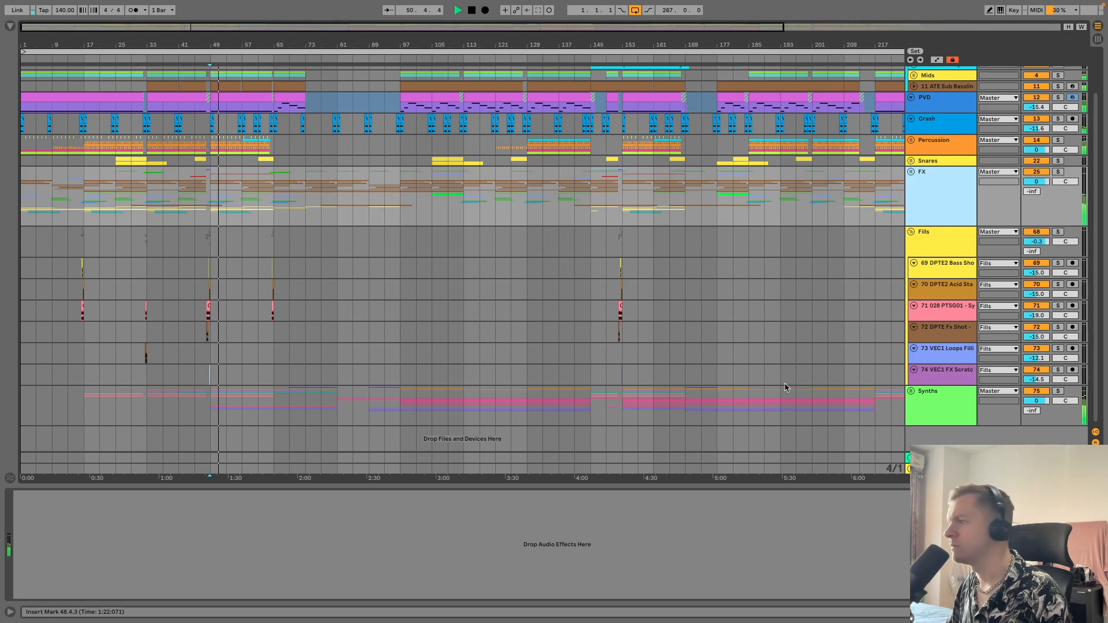
# Collapse the Fills group and expand the Synths group
pyautogui.click(911, 233)
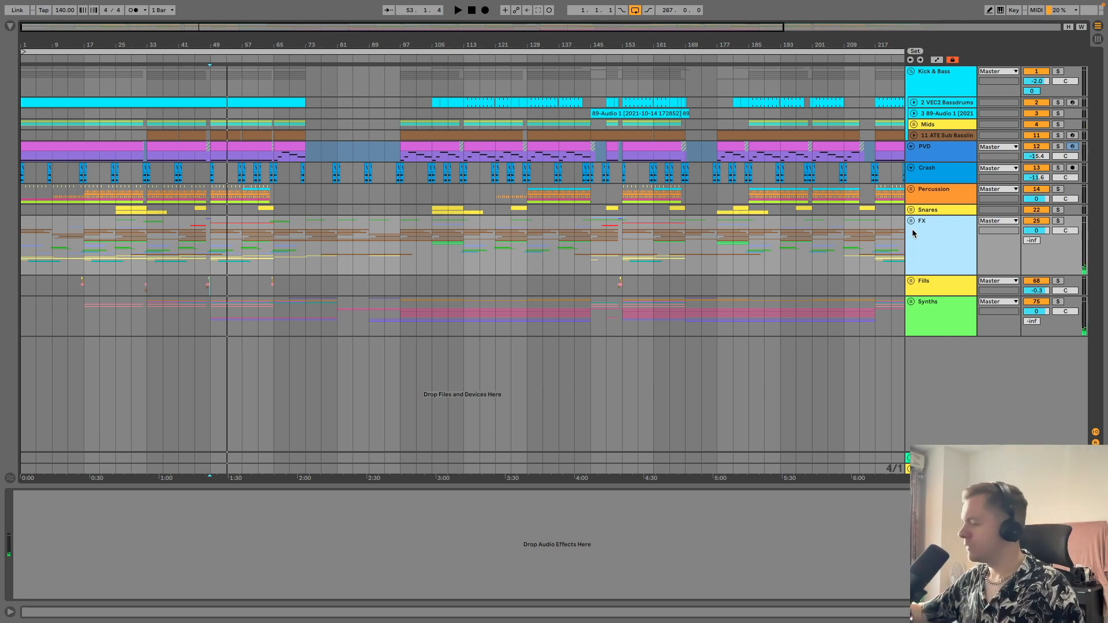
pyautogui.click(911, 302)
pyautogui.press('Up')
pyautogui.press('Up')
# Unfold the 89-Audio 1 track inside the Kick & Bass group
pyautogui.click(915, 114)
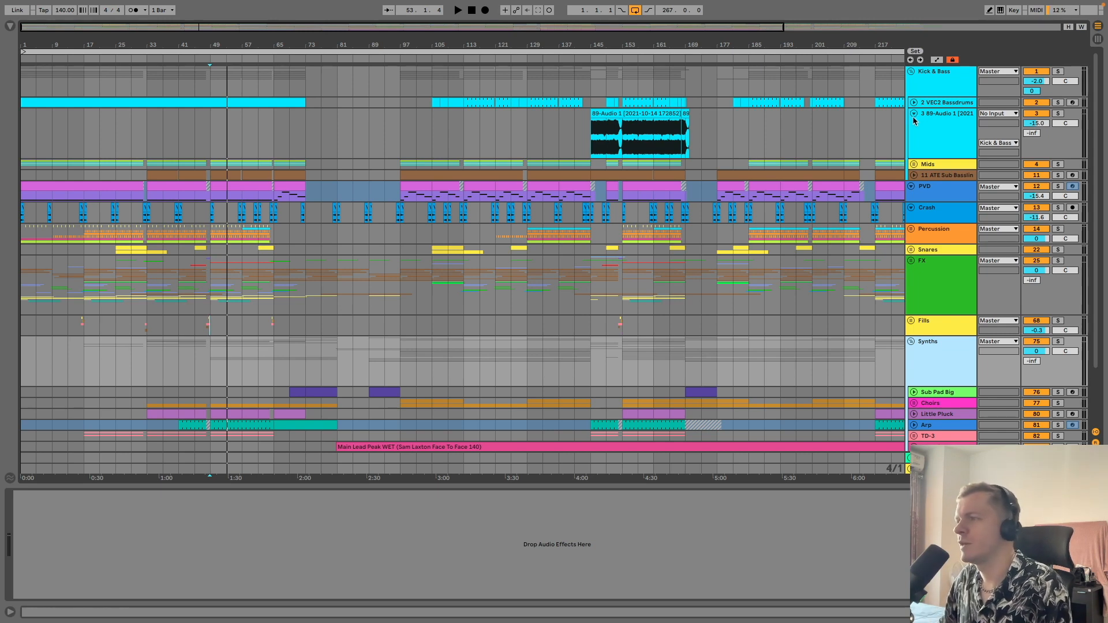
# Solo the 89-Audio 1 track and play its recorded audio from bar 145
pyautogui.click(925, 114)
pyautogui.scroll(-3, 580, 247)
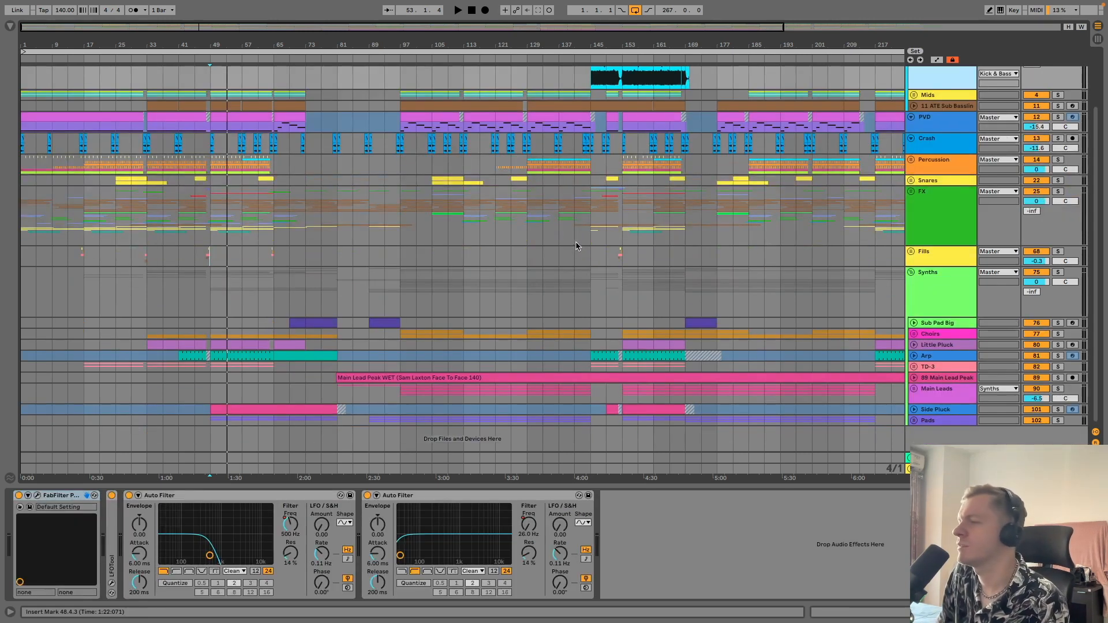
pyautogui.scroll(3, 566, 245)
pyautogui.click(590, 136)
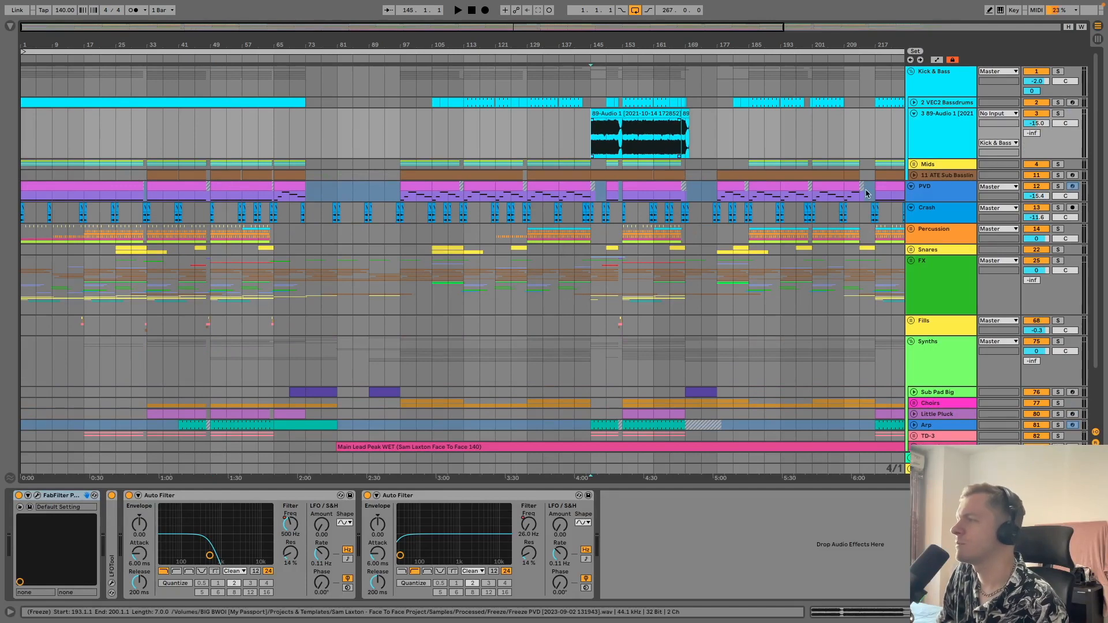
pyautogui.click(1058, 113)
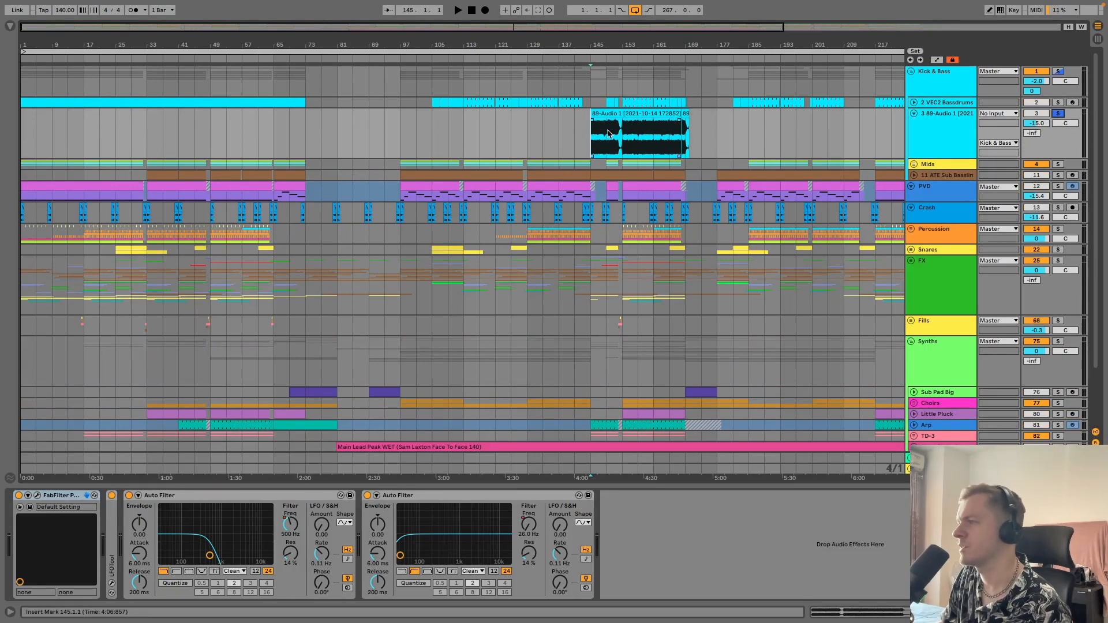
pyautogui.press('space')
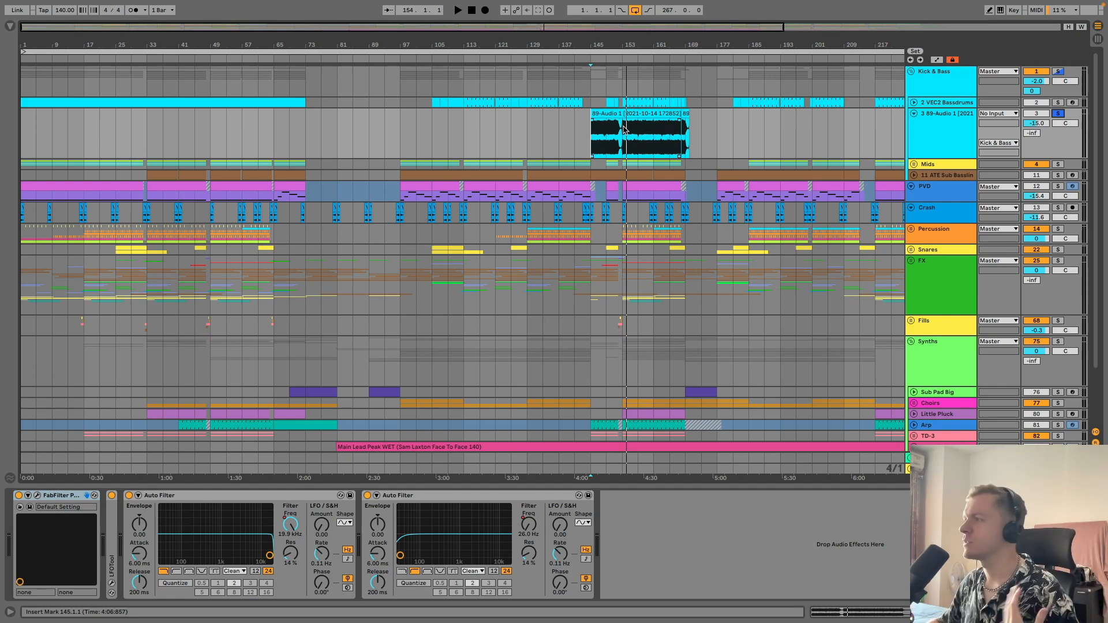
# Solo the whole Kick & Bass group instead of 89-Audio 1 and play it from around bar 153
pyautogui.click(1054, 106)
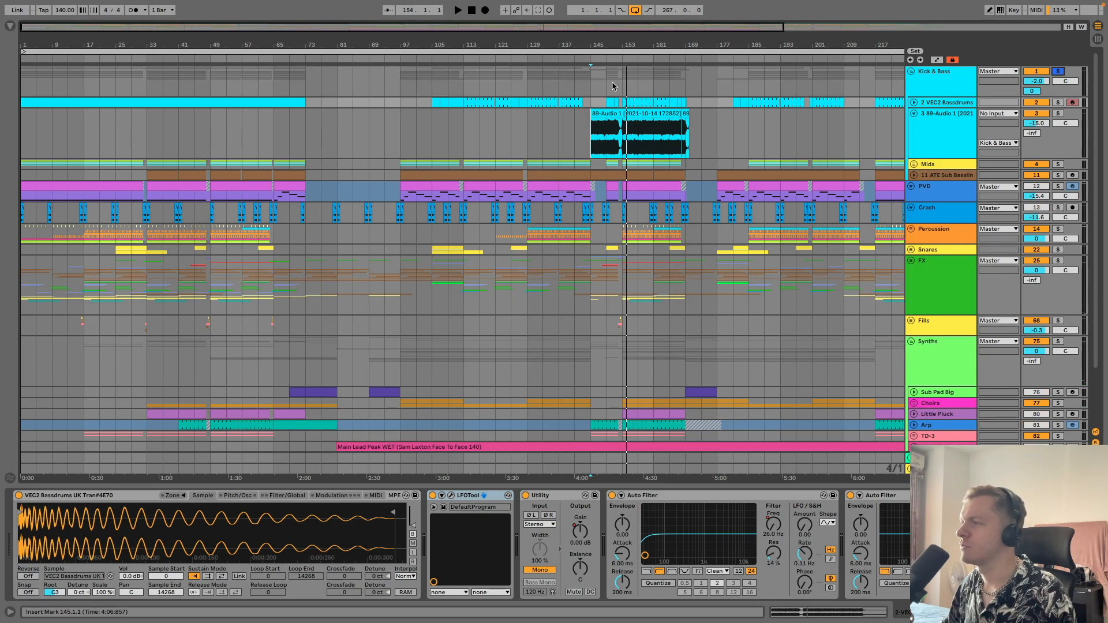
pyautogui.click(622, 56)
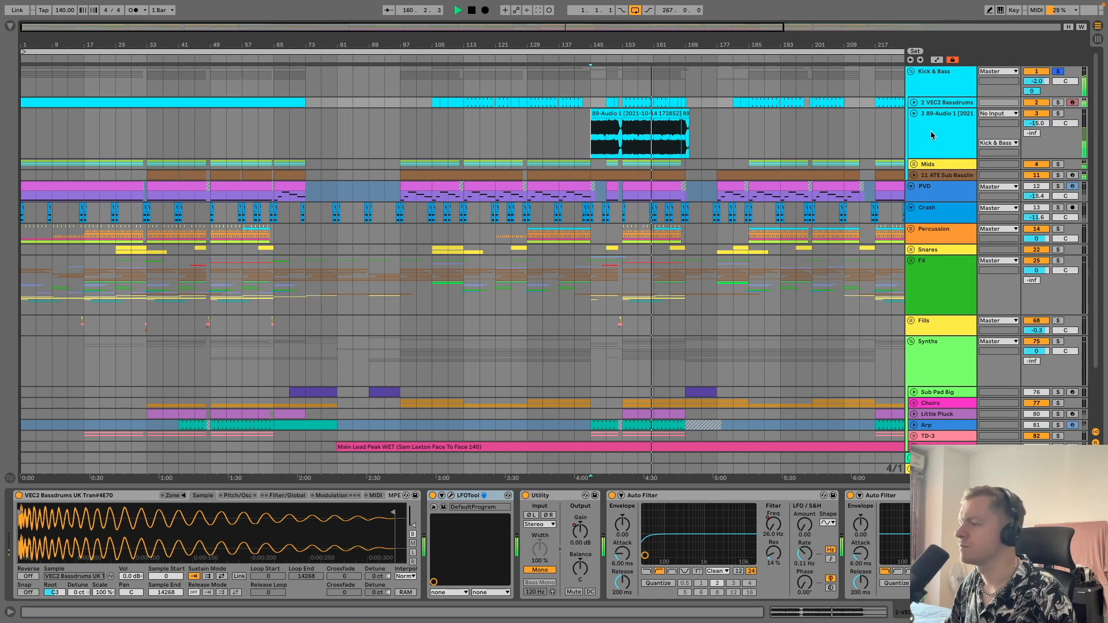
# Inspect the low-cut curve in the FabFilter Pro-Q on the 89-Audio 1 track, then close its window
pyautogui.click(403, 403)
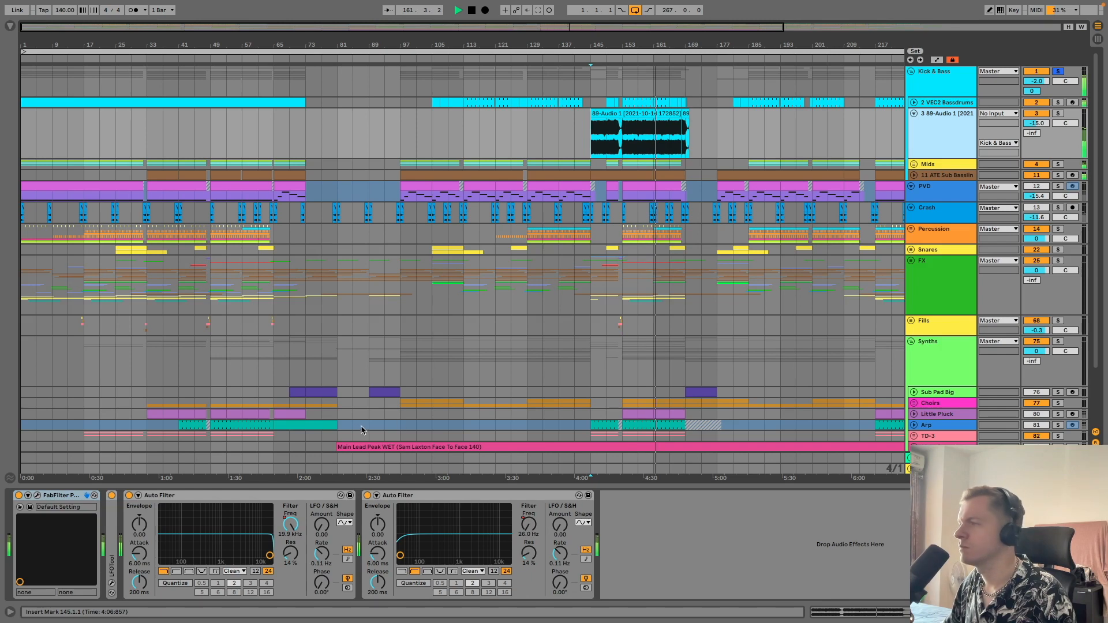
pyautogui.click(37, 495)
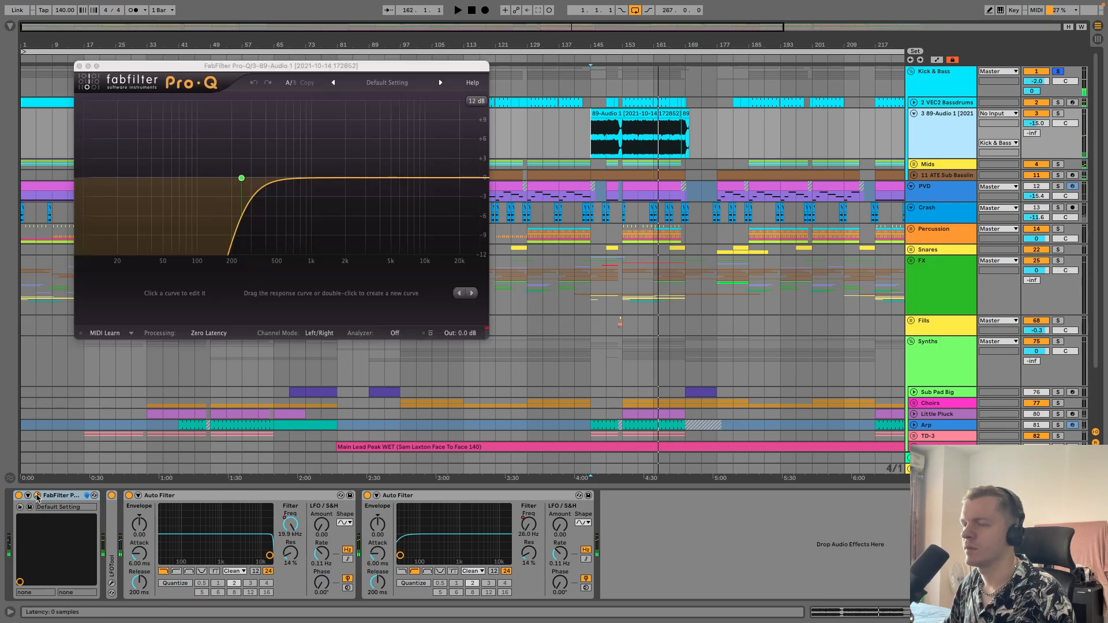
pyautogui.click(37, 495)
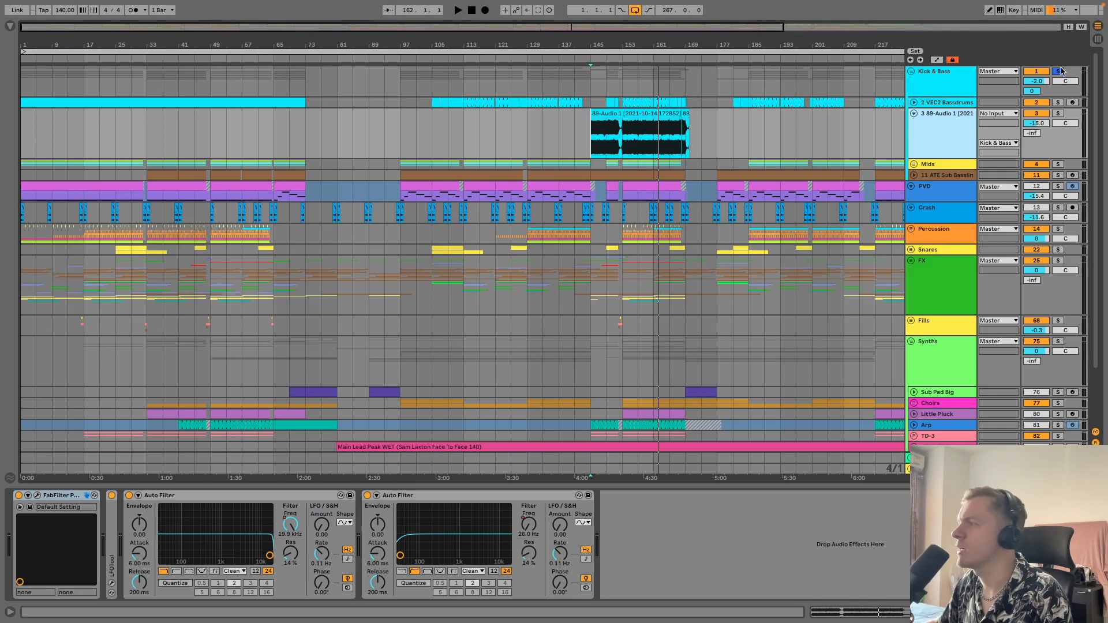
# Fold the 89-Audio 1 track, turn off the Kick & Bass solo and play the full mix from bar 145
pyautogui.click(913, 114)
pyautogui.scroll(-1, 704, 231)
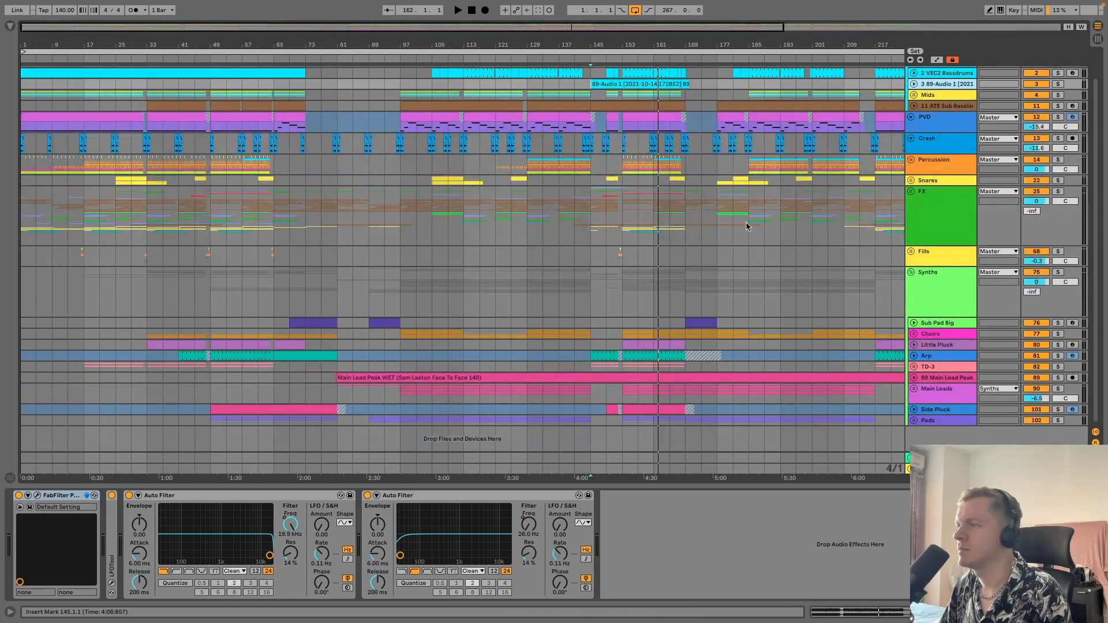
pyautogui.click(585, 87)
pyautogui.scroll(1, 591, 84)
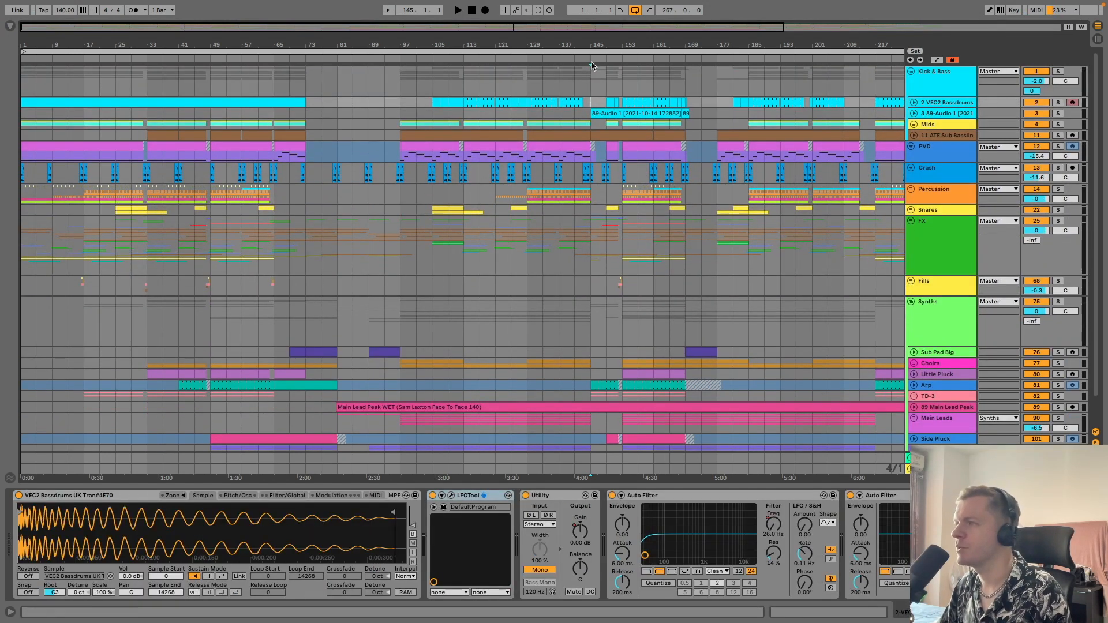
pyautogui.press('space')
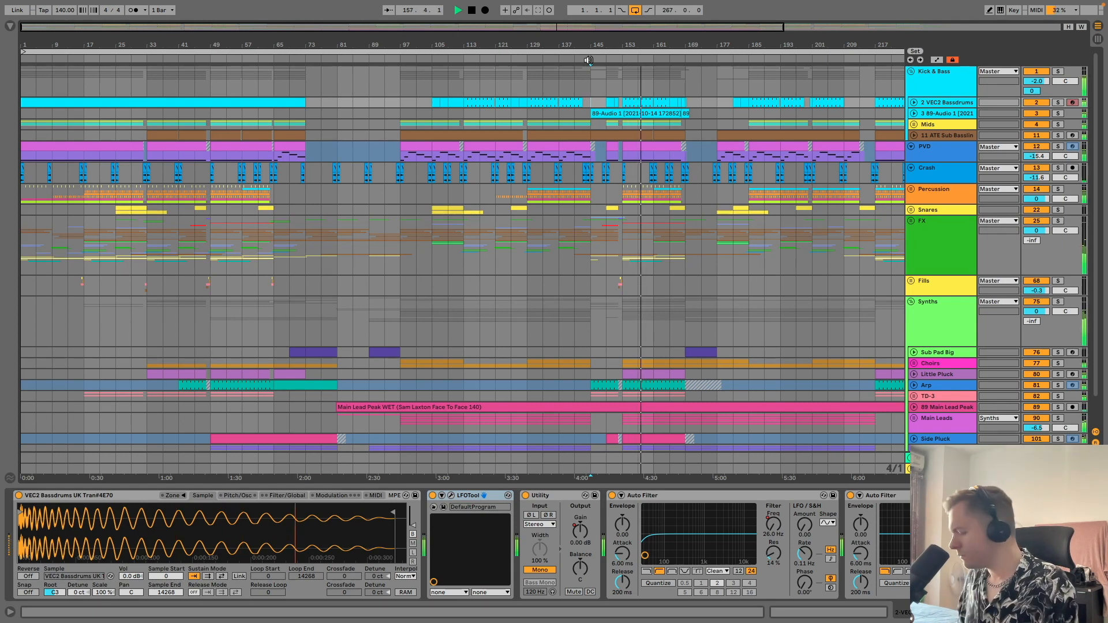
pyautogui.press('space')
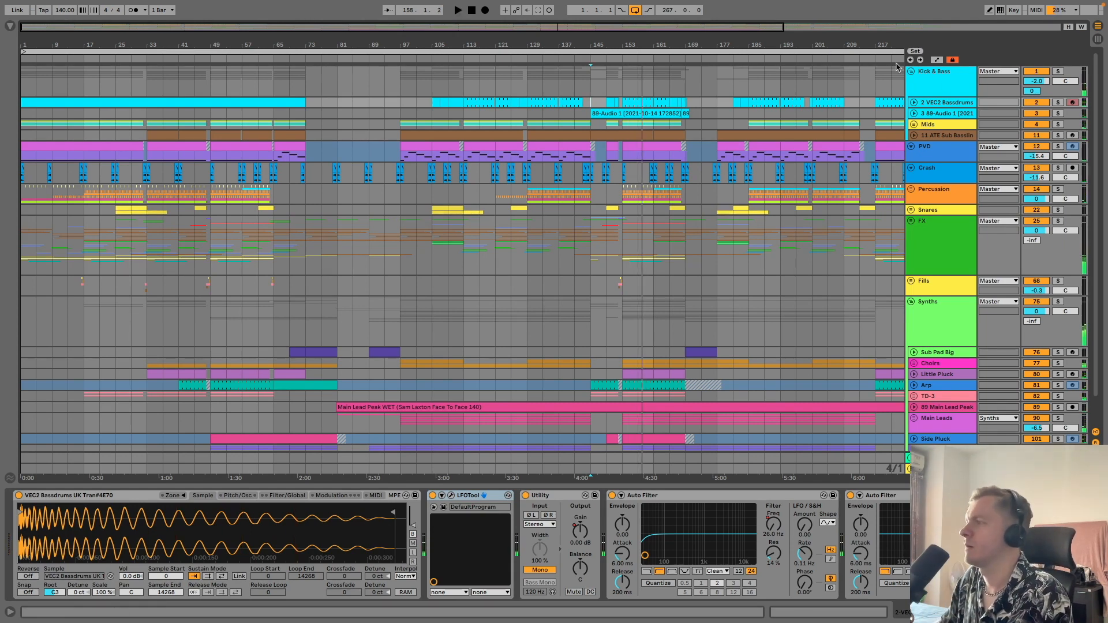
# Select and collapse the Kick & Bass group
pyautogui.click(938, 81)
pyautogui.click(912, 72)
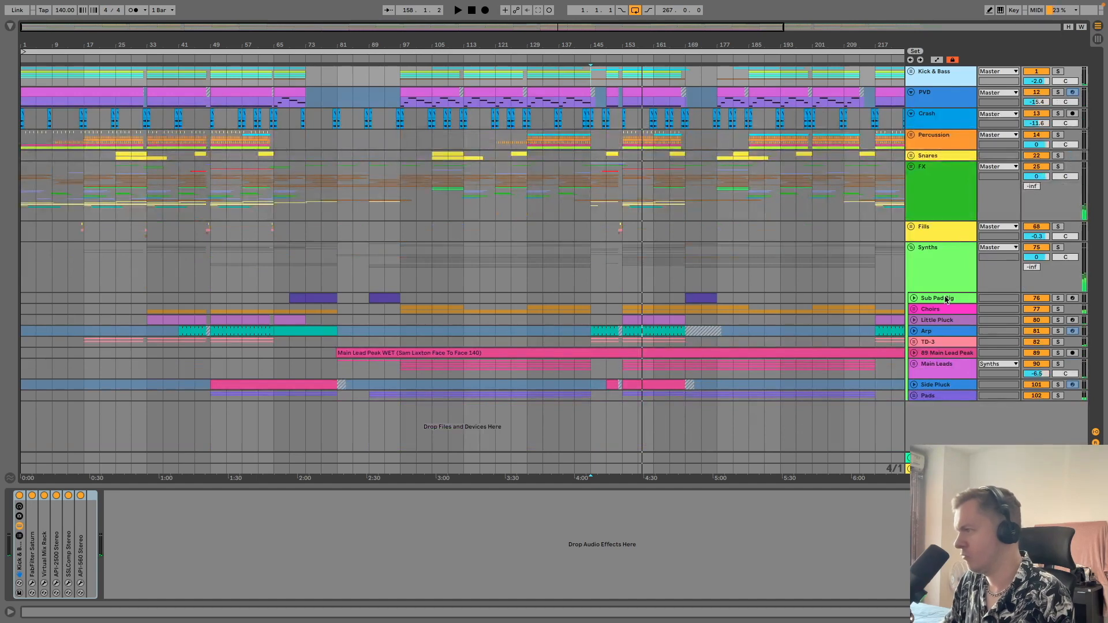
pyautogui.click(914, 298)
pyautogui.scroll(-1, 916, 297)
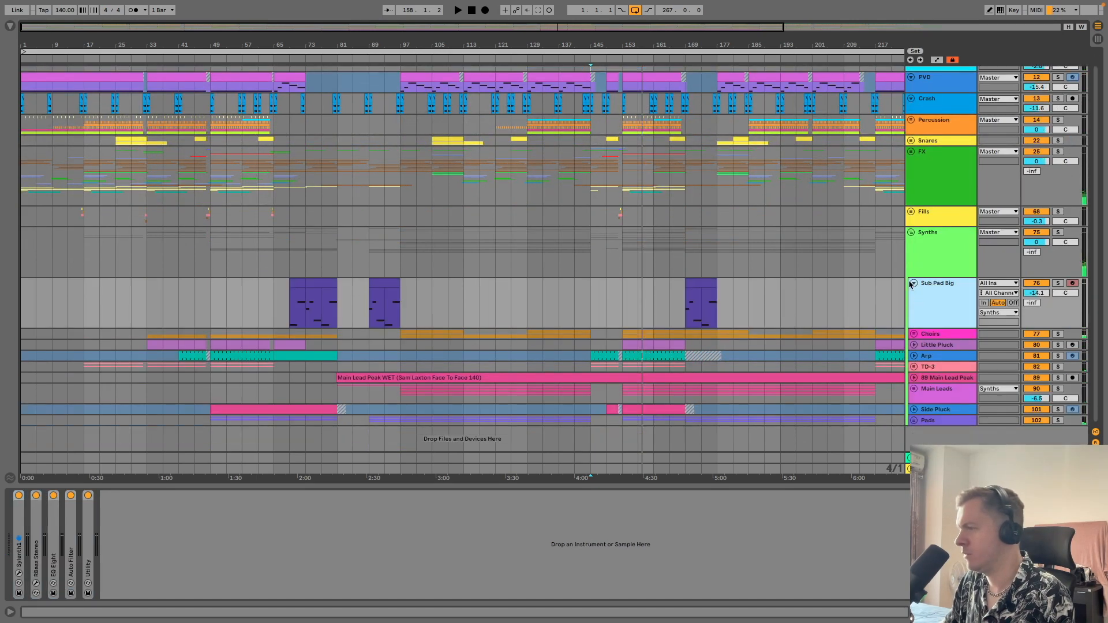
pyautogui.click(912, 283)
pyautogui.click(940, 353)
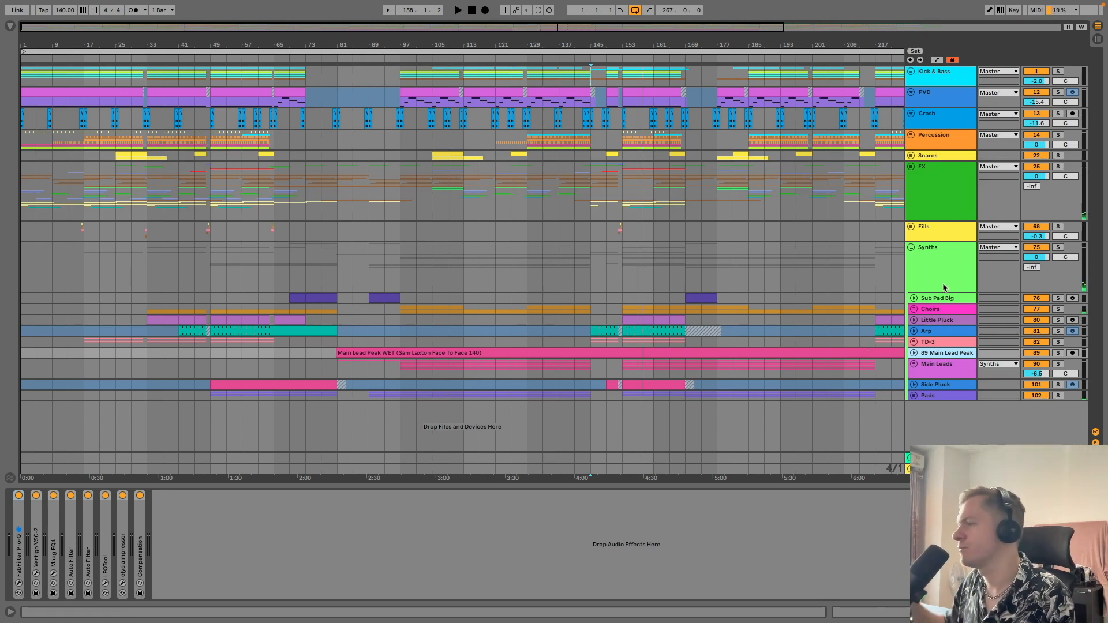
# Unfold the Sub Pad Big track, select bars 73 to 81 and show its Utility Gain automation
pyautogui.click(932, 298)
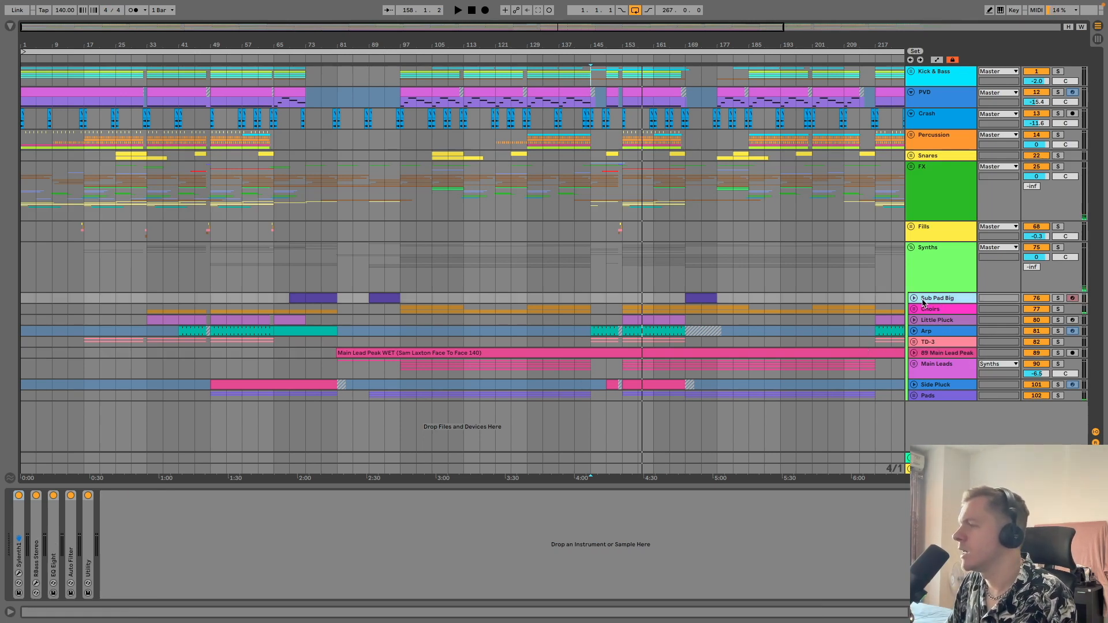
pyautogui.click(914, 298)
pyautogui.click(297, 312)
pyautogui.click(322, 315)
pyautogui.click(924, 304)
pyautogui.press('a')
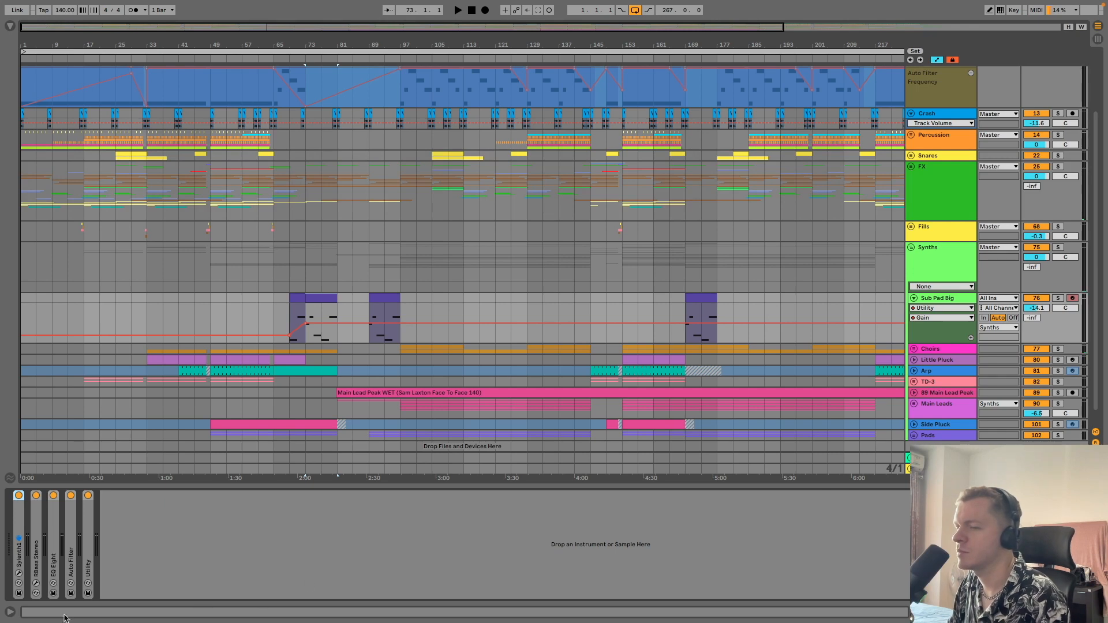
# Examine the RBass Stereo and EQ Eight settings on the Sub Pad Big track, then collapse EQ Eight
pyautogui.click(36, 583)
pyautogui.click(36, 583)
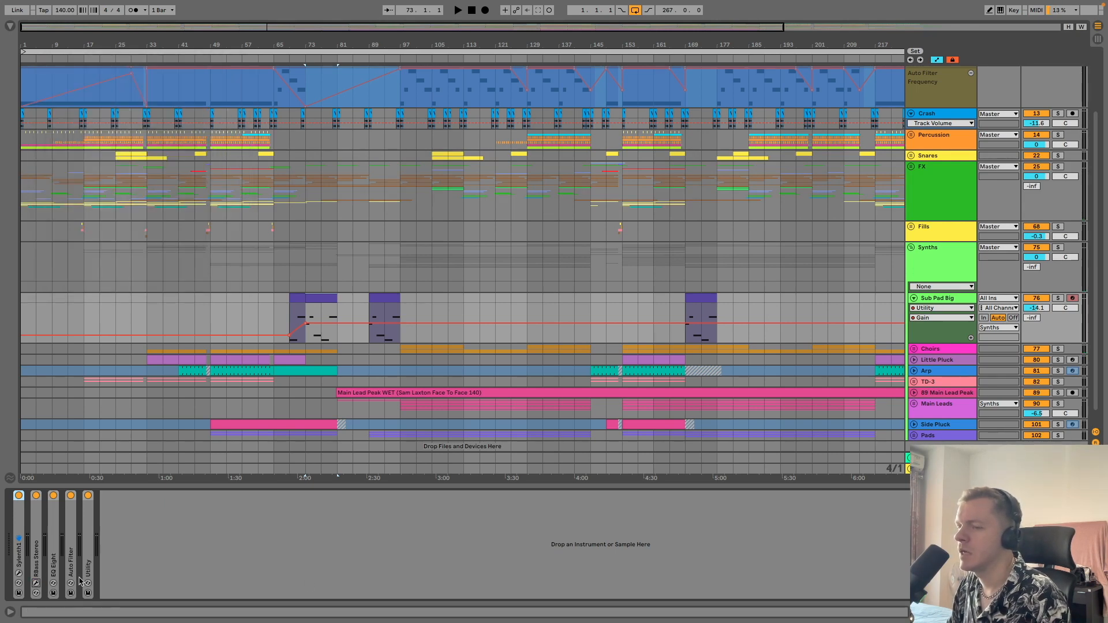
pyautogui.doubleClick(54, 572)
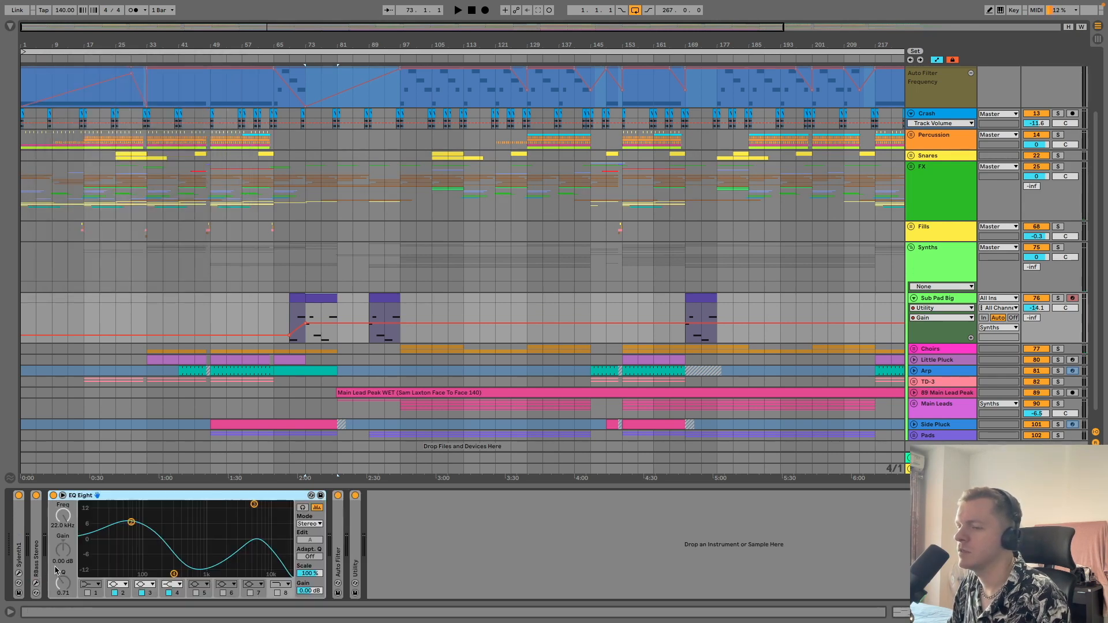
pyautogui.doubleClick(245, 500)
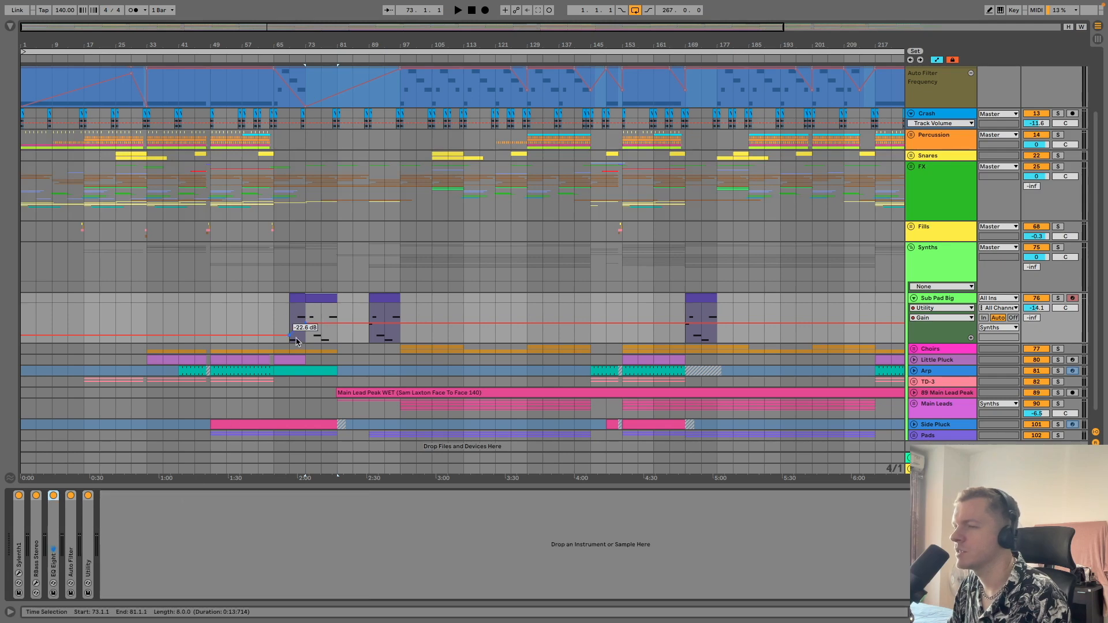
# Set the insert marker at bar 69, fold the Sub Pad Big track and expand the Choirs group
pyautogui.click(293, 316)
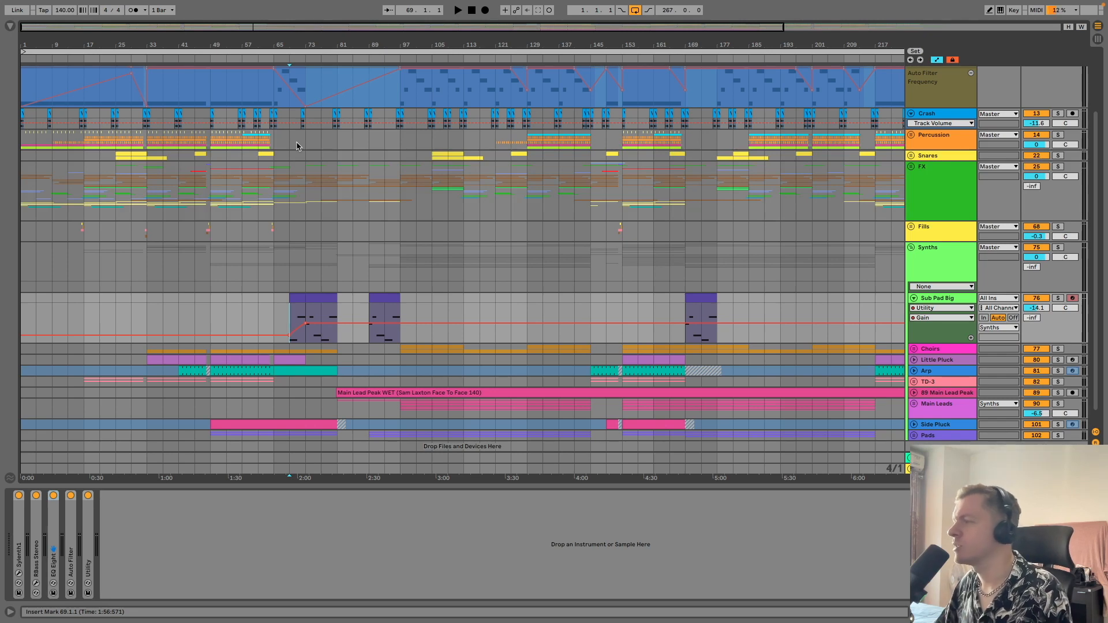
pyautogui.click(913, 298)
pyautogui.click(918, 308)
pyautogui.click(914, 308)
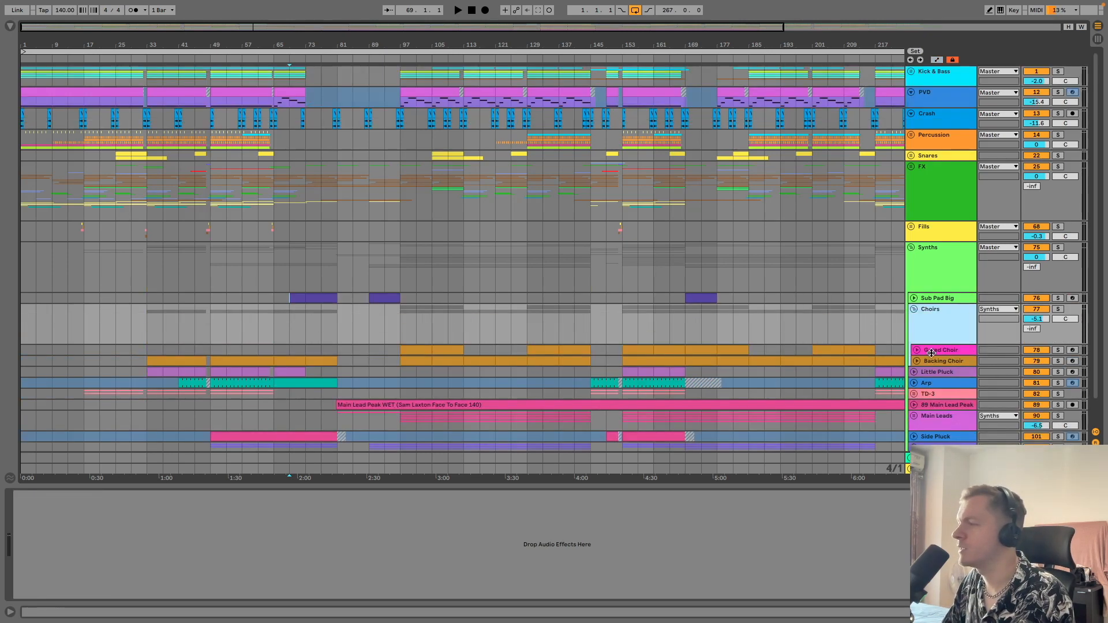
# Unfold the Gated Choir and Backing Choir tracks and set the insert marker at bar 33
pyautogui.click(932, 352)
pyautogui.scroll(-1, 929, 349)
pyautogui.click(918, 324)
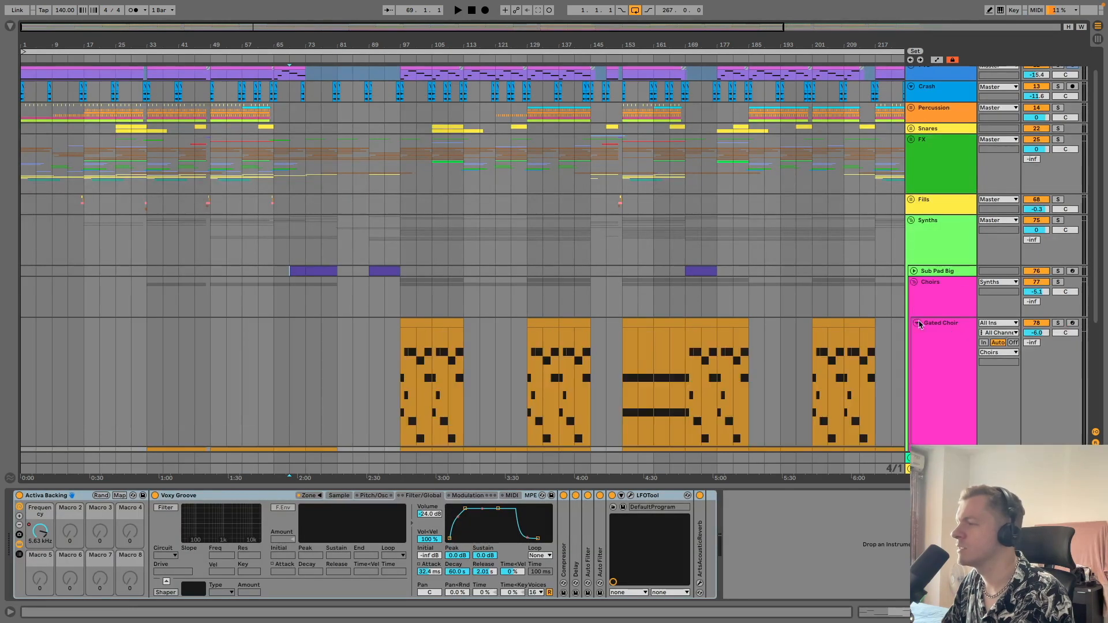
pyautogui.scroll(-5, 919, 325)
pyautogui.click(917, 323)
pyautogui.click(151, 341)
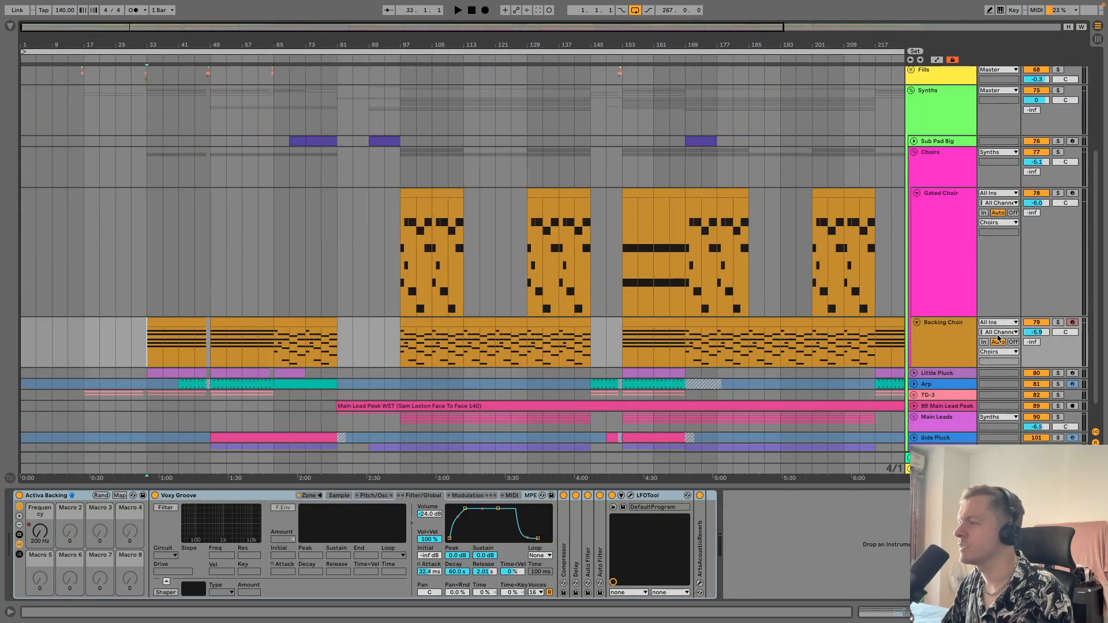
# Solo the Backing Choir track and play it briefly from bar 49
pyautogui.click(950, 338)
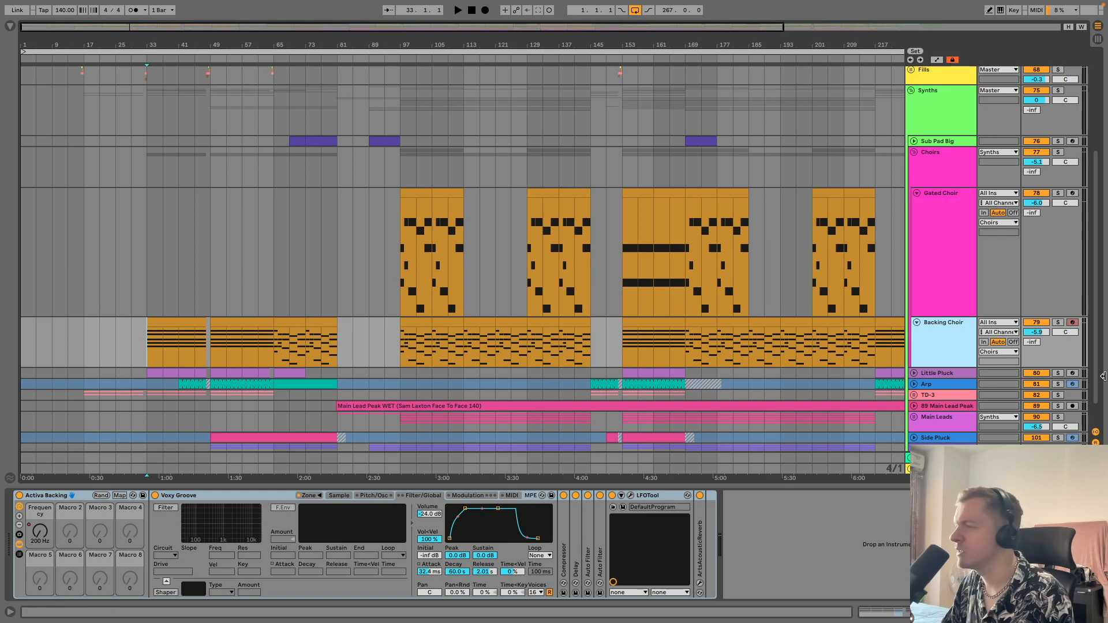
pyautogui.click(1058, 322)
pyautogui.click(232, 359)
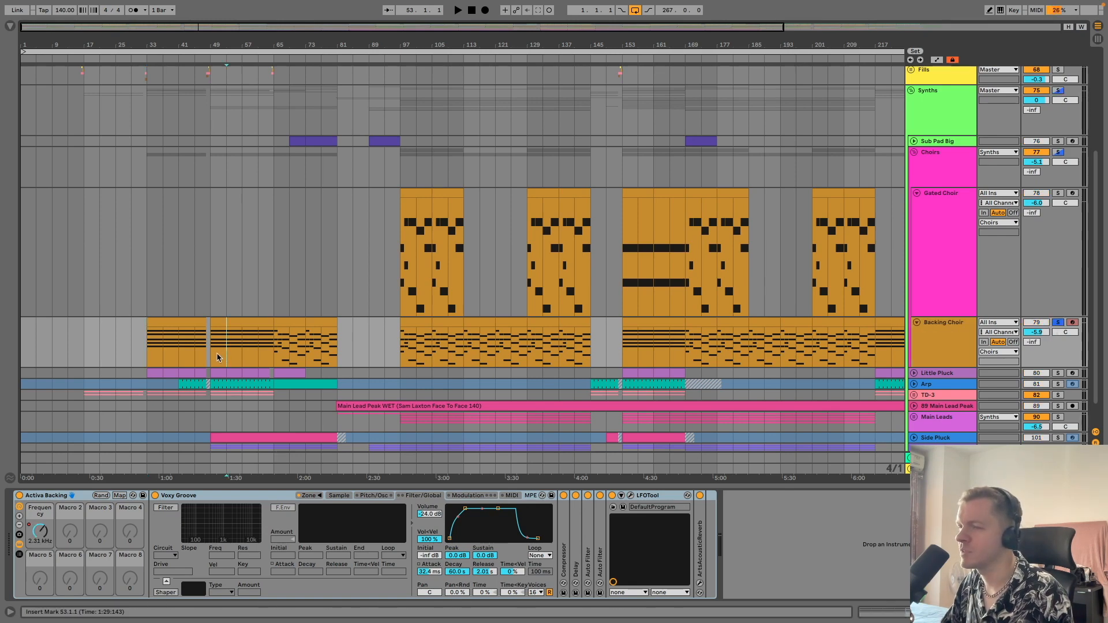
pyautogui.click(211, 338)
pyautogui.press('space')
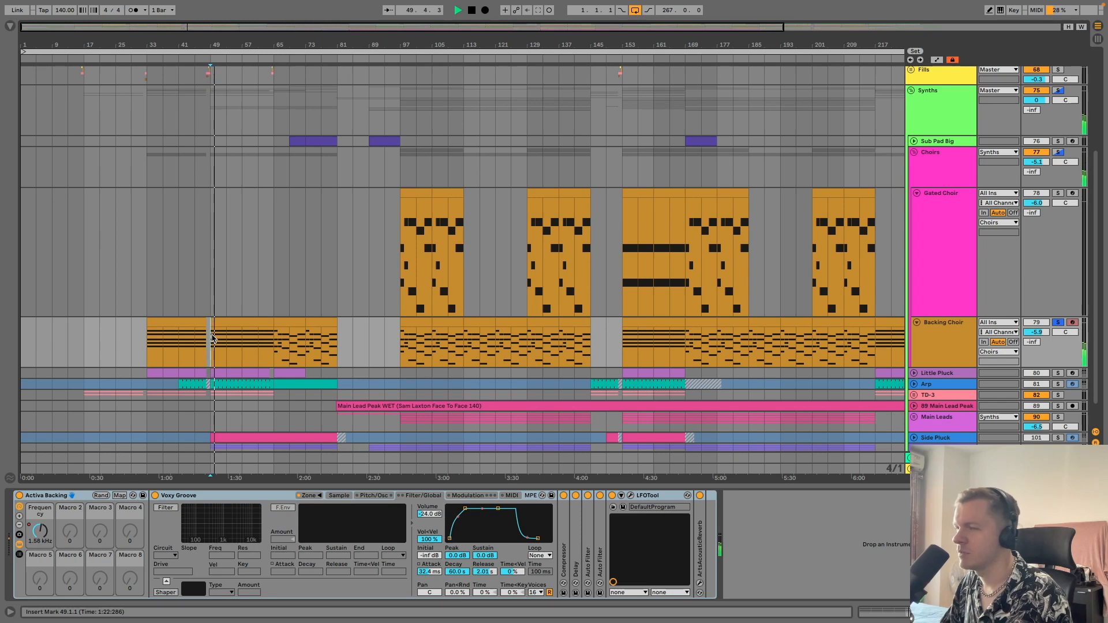
pyautogui.press('space')
# Play the soloed Backing Choir from bar 65 into its changing chord section
pyautogui.click(274, 345)
pyautogui.press('space')
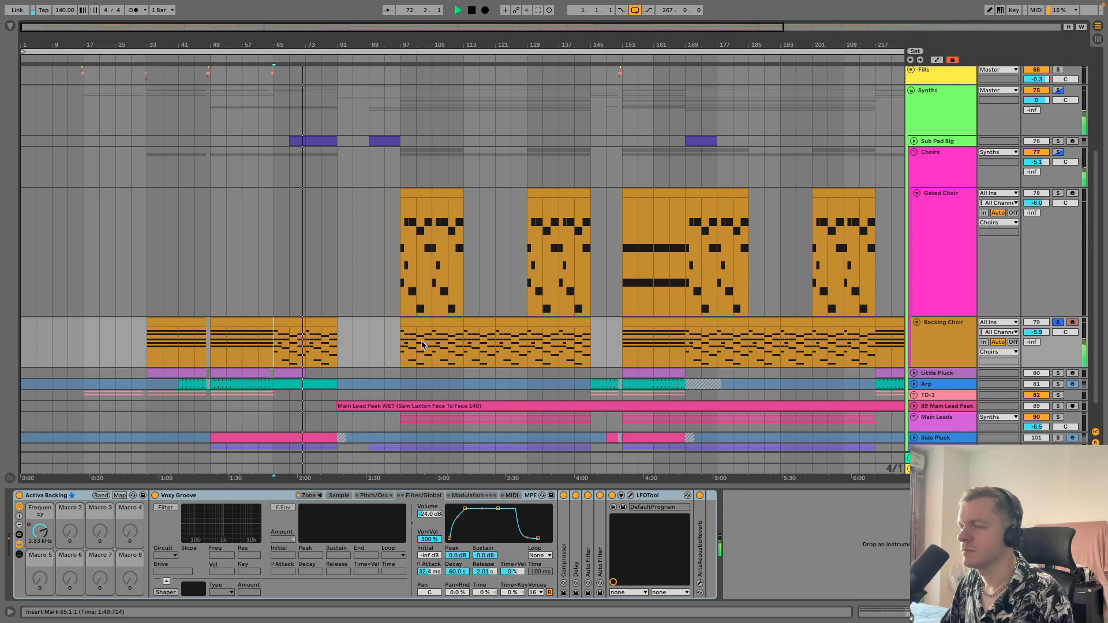
pyautogui.press('space')
# Solo the Gated Choir in place of the Backing Choir and play its clip from bar 97 to 105
pyautogui.click(1058, 322)
pyautogui.click(941, 254)
pyautogui.moveTo(436, 198); pyautogui.dragTo(404, 199)
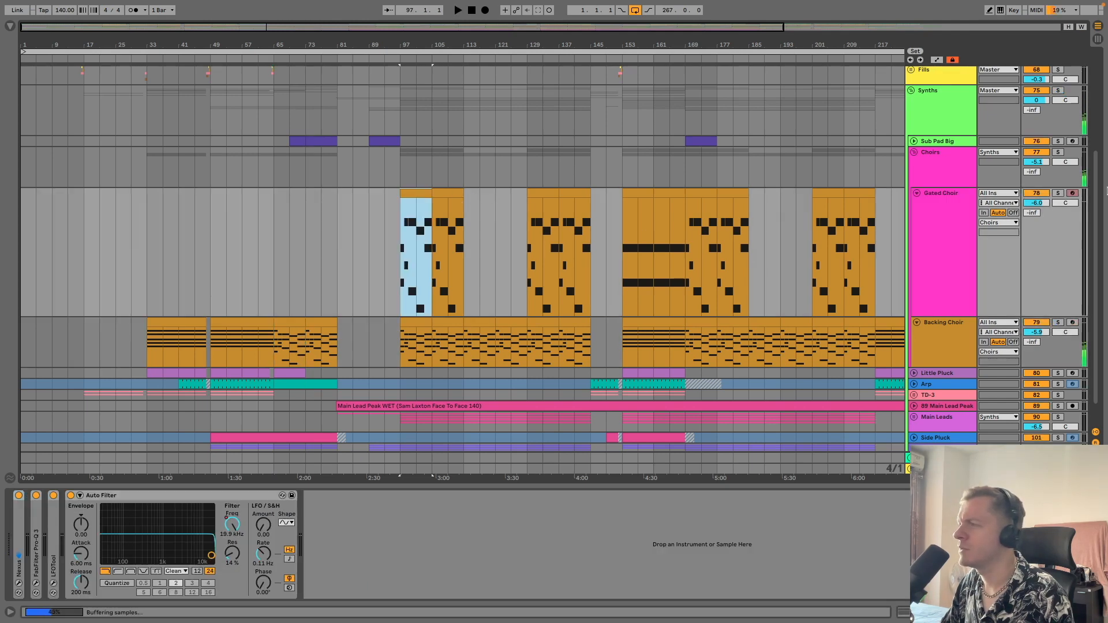
pyautogui.click(1058, 193)
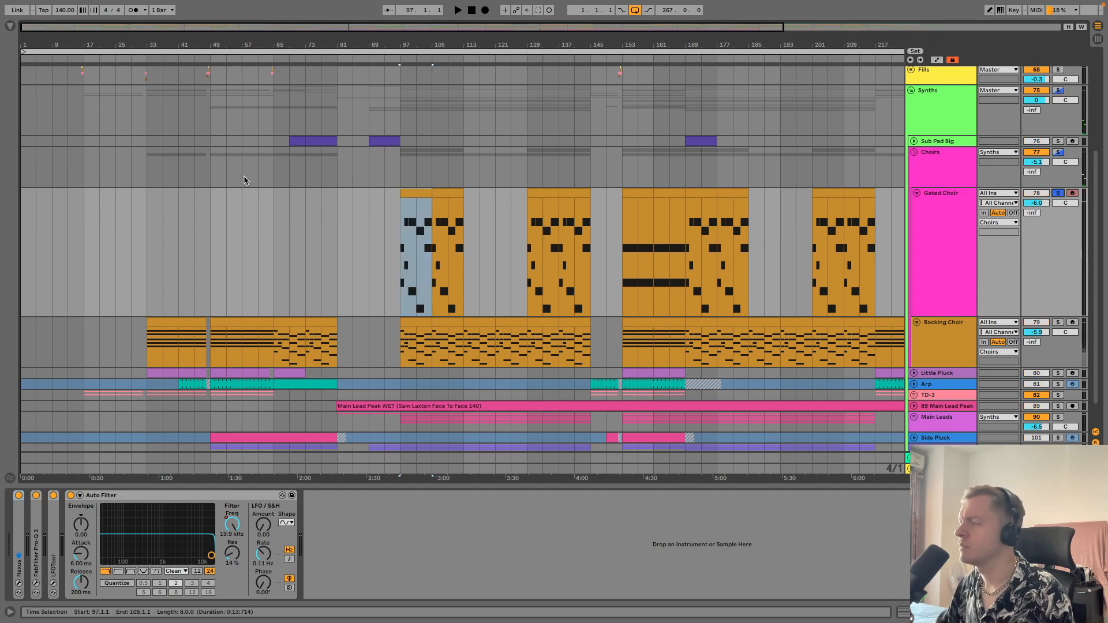
pyautogui.click(421, 194)
pyautogui.press('space')
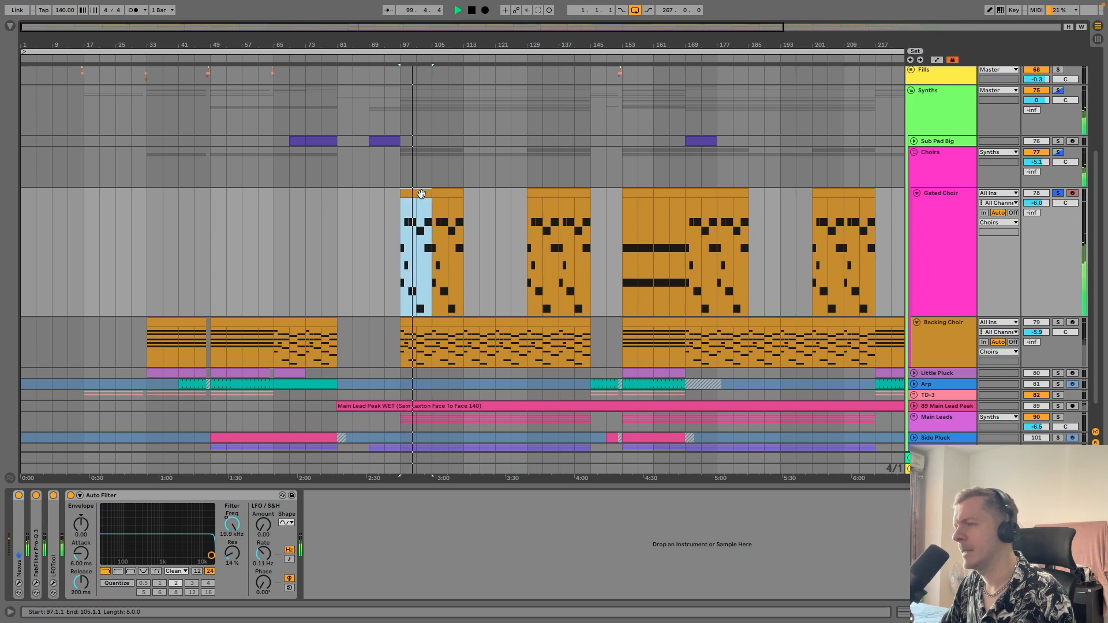
# Zoom to bars 97–105 and examine the Gated Choir clip's MIDI notes in the editor, then stop playback and close it
pyautogui.press('z')
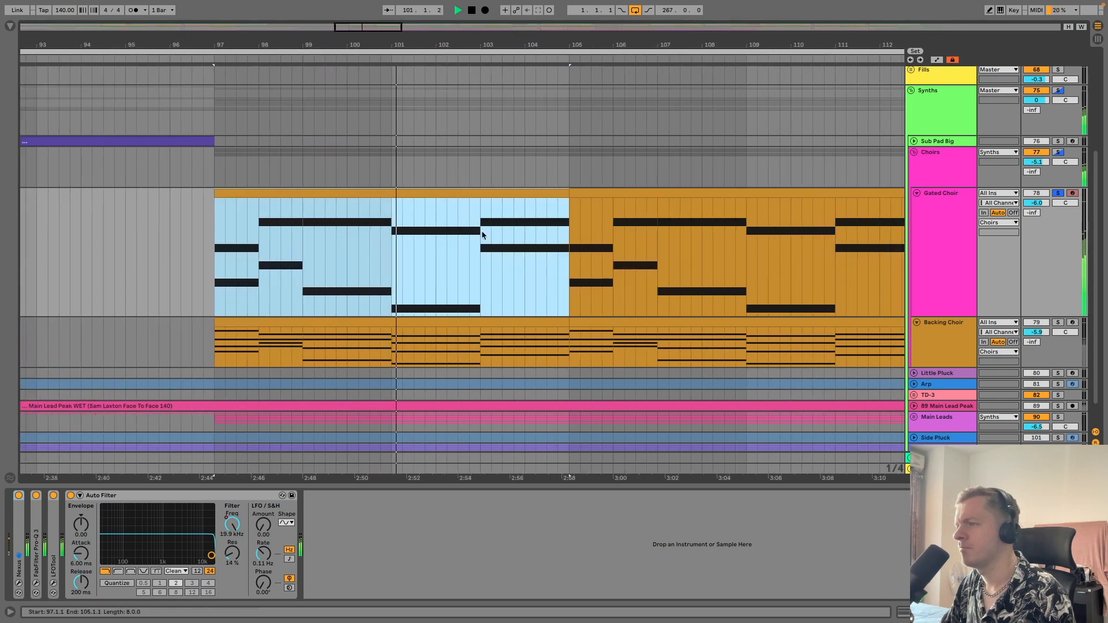
pyautogui.doubleClick(490, 193)
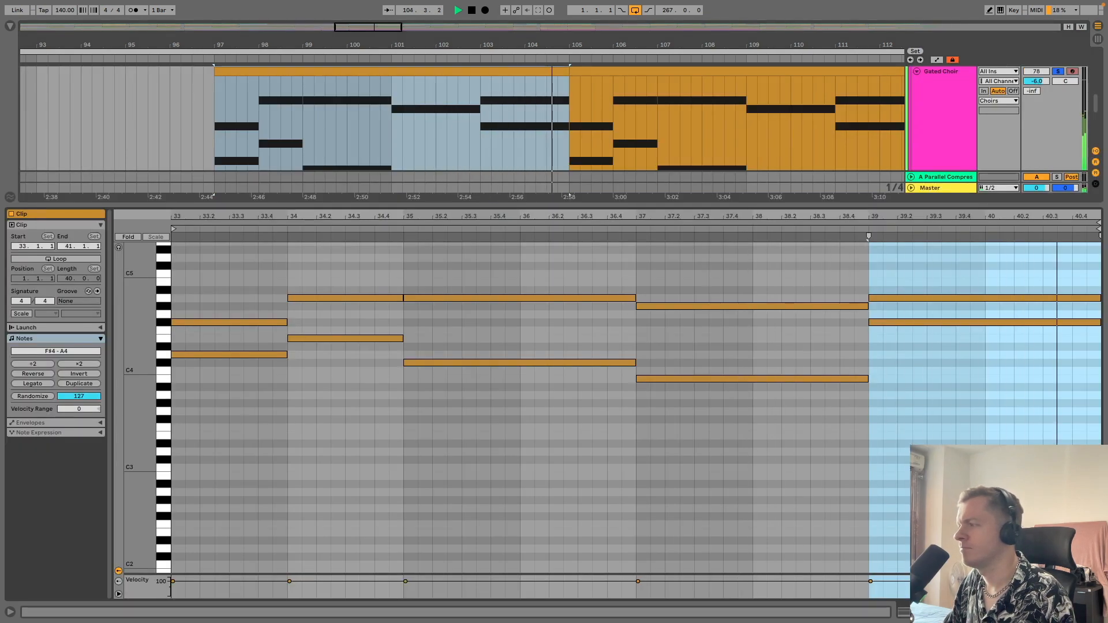
pyautogui.press('space')
pyautogui.hotkey('ctrl', 'alt', 'l')
# Solo the Choirs group and play both choir layers together from bar 105
pyautogui.click(1059, 242)
pyautogui.click(365, 286)
pyautogui.click(548, 262)
pyautogui.press('space')
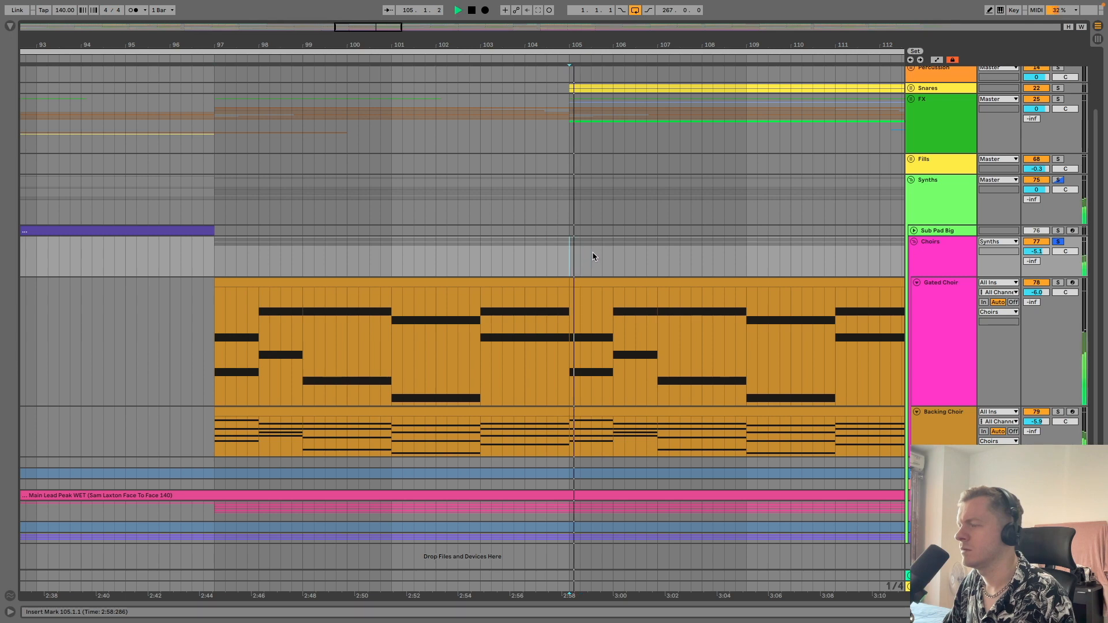
# Reduce the heights of the Gated Choir and Backing Choir tracks as both play on, then stop playback at bar 113
pyautogui.scroll(1, 480, 353)
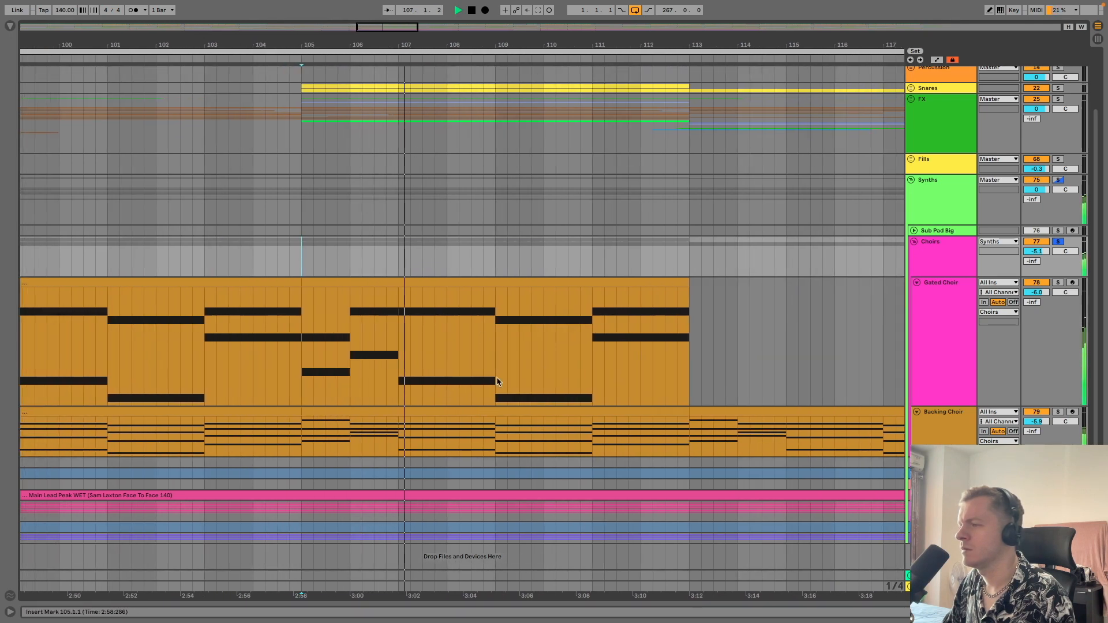
pyautogui.click(918, 391)
pyautogui.hotkey('alt', '-')
pyautogui.click(930, 327)
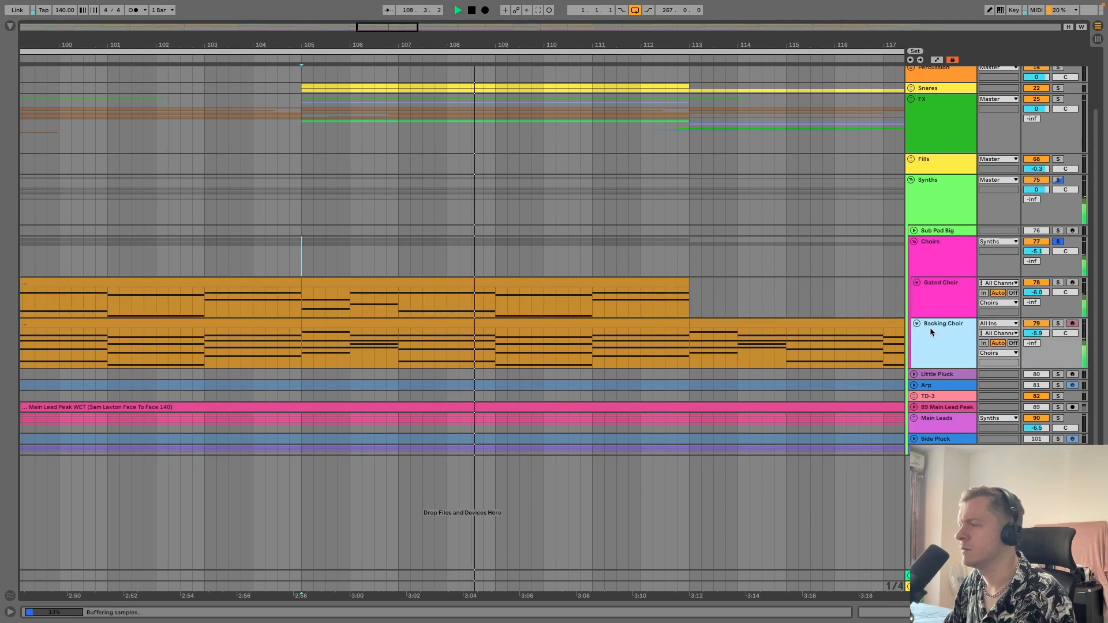
pyautogui.click(926, 297)
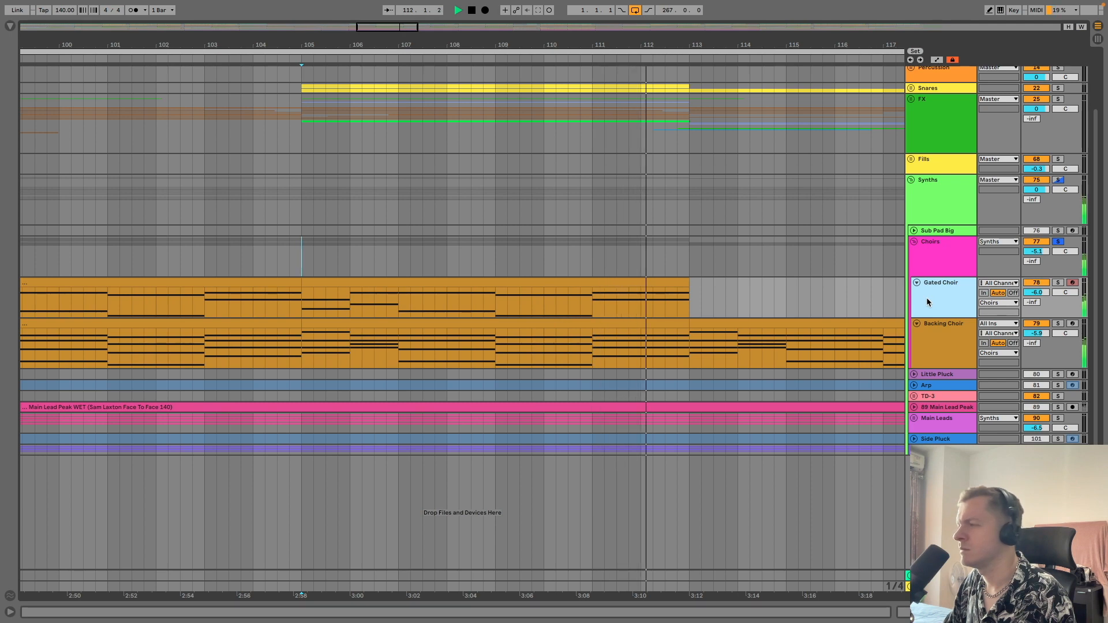
pyautogui.press('space')
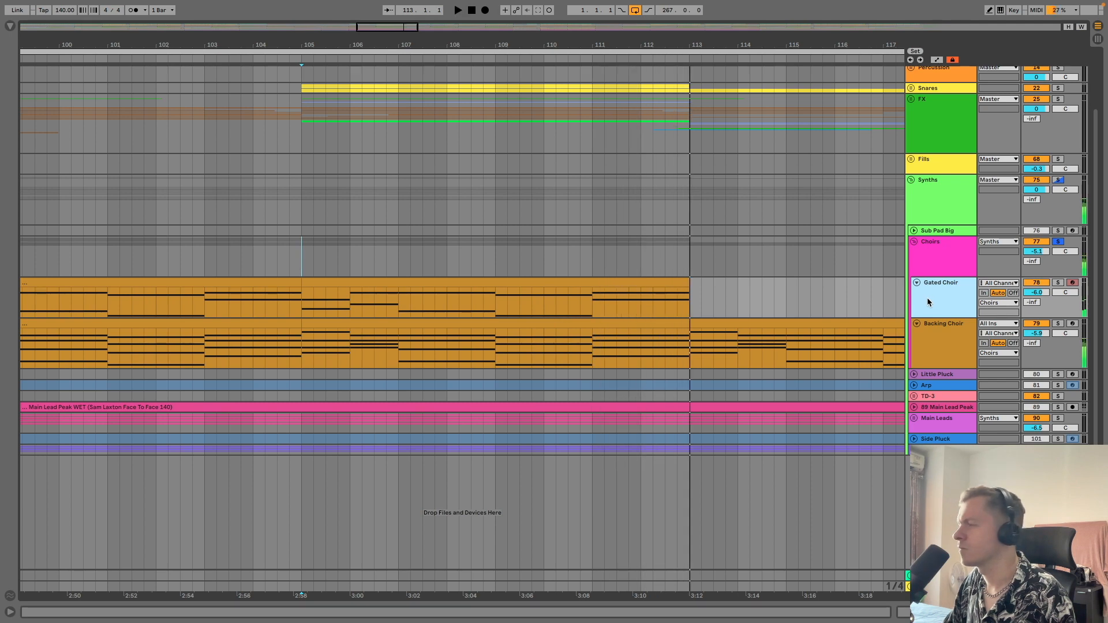
# Collapse the Gated Choir and Backing Choir tracks, clear the Choirs solo and fold the Choirs group
pyautogui.click(945, 264)
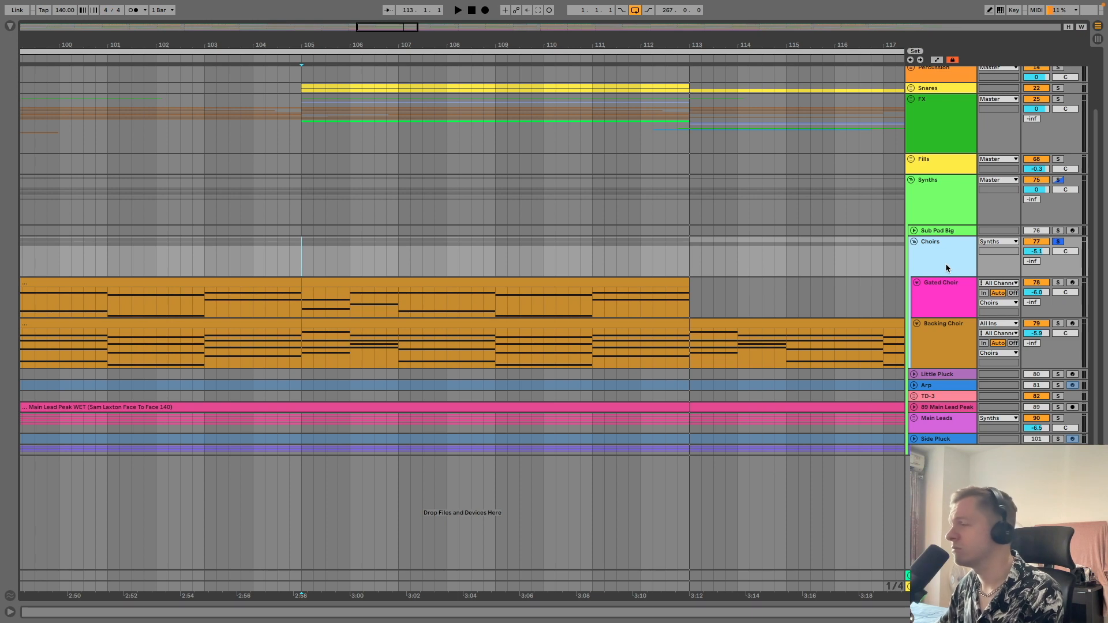
pyautogui.click(917, 324)
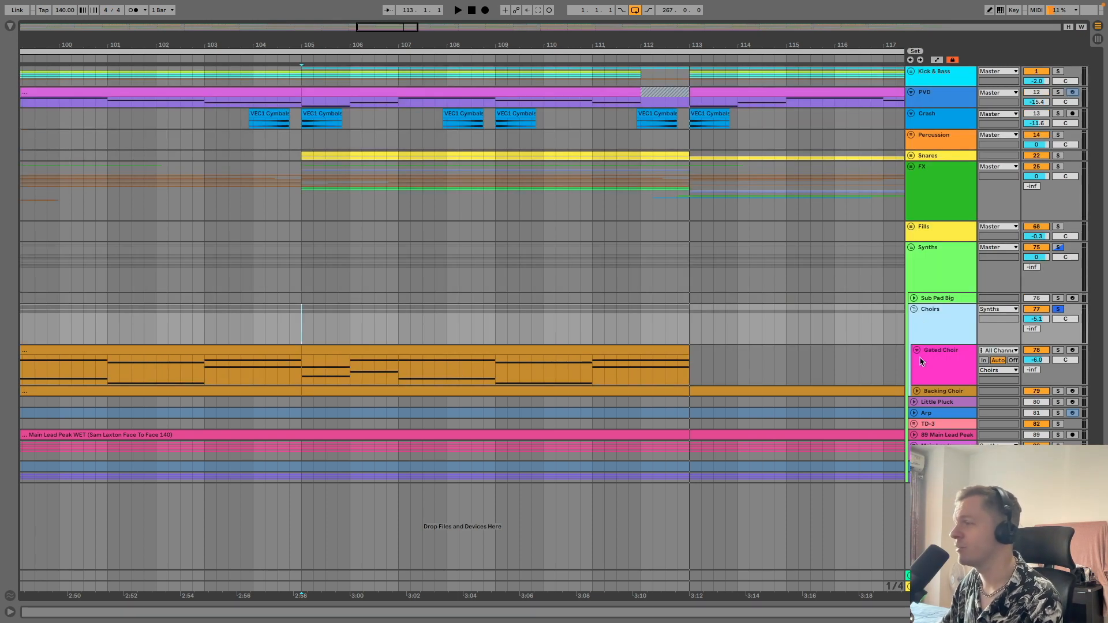
pyautogui.click(917, 352)
pyautogui.click(1061, 310)
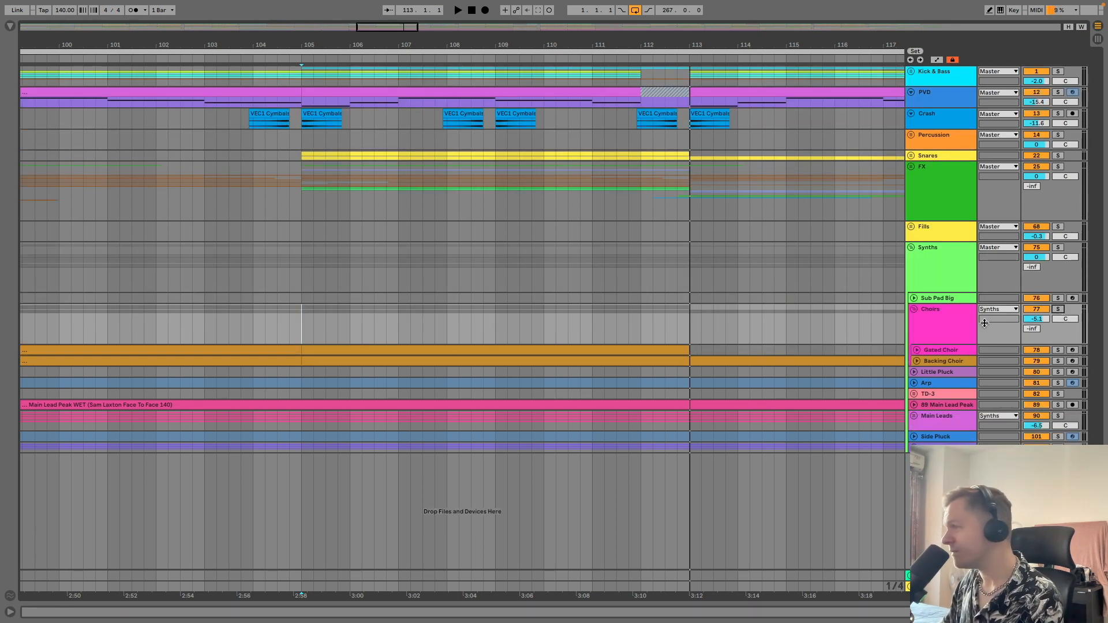
pyautogui.click(917, 311)
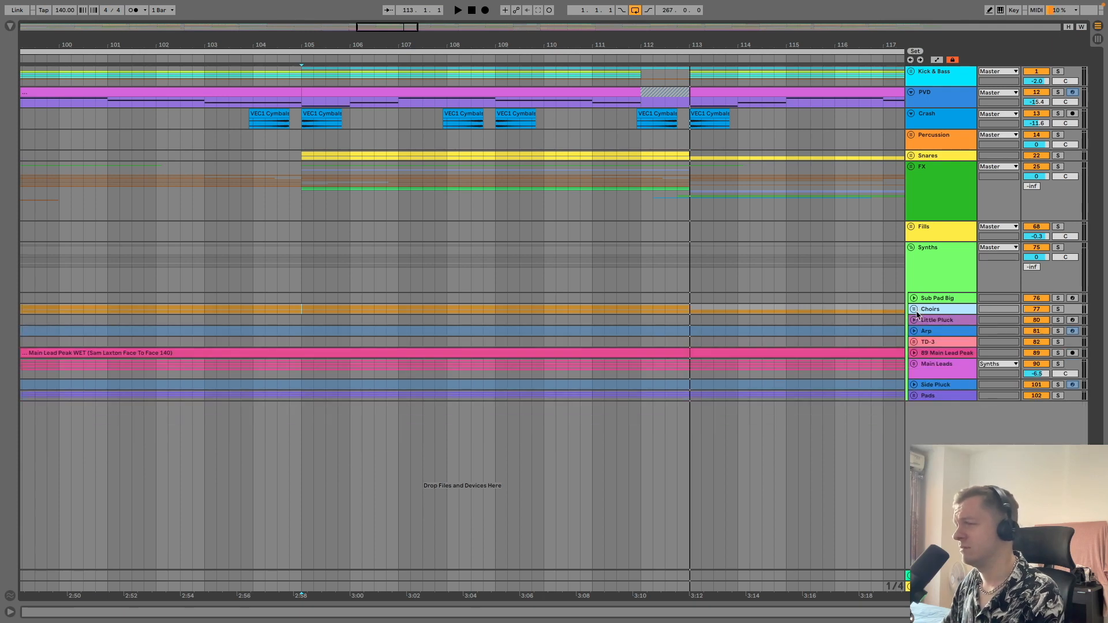
# Unfold the Little Pluck track and place the insert marker at the start of its first clip, bar 33
pyautogui.click(915, 320)
pyautogui.moveTo(719, 45); pyautogui.dragTo(739, 42)
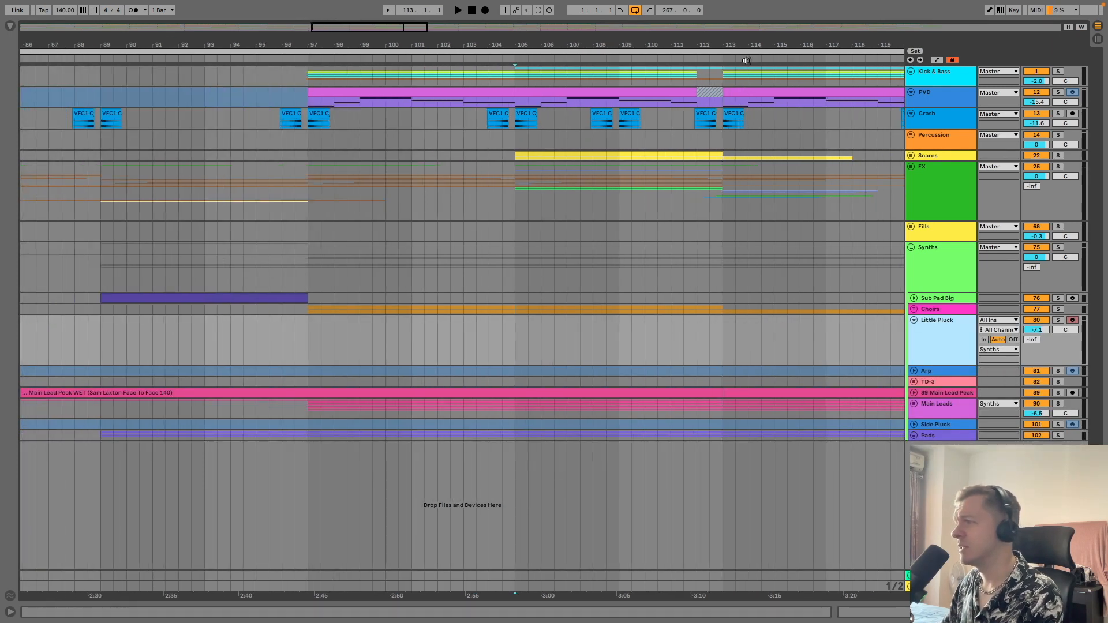
pyautogui.doubleClick(749, 45)
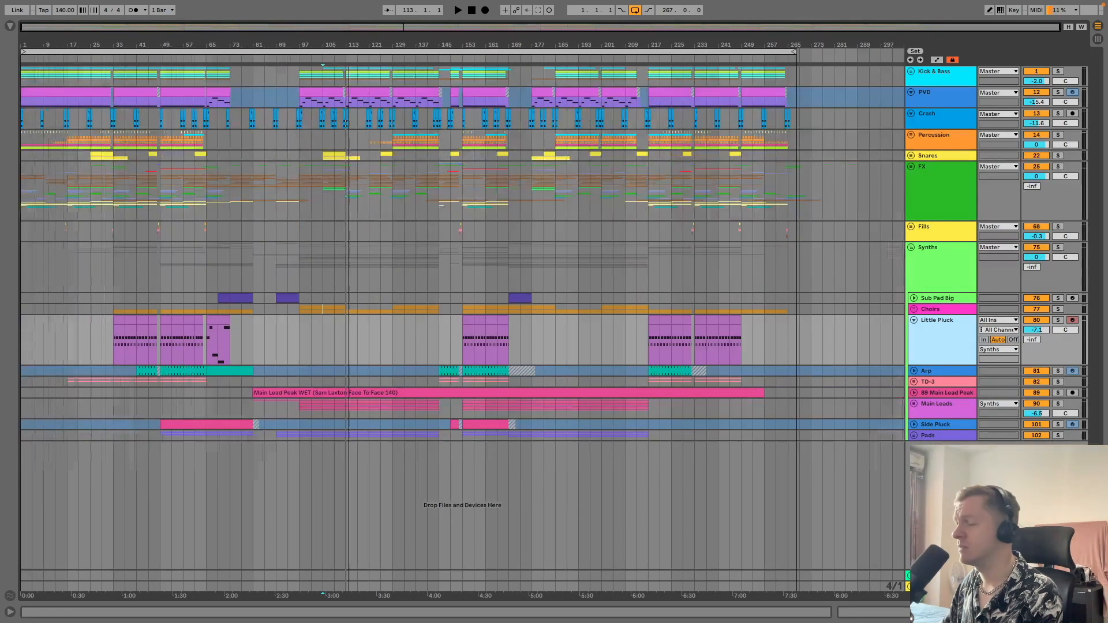
pyautogui.click(122, 344)
pyautogui.moveTo(116, 44); pyautogui.dragTo(171, 261)
pyautogui.click(136, 341)
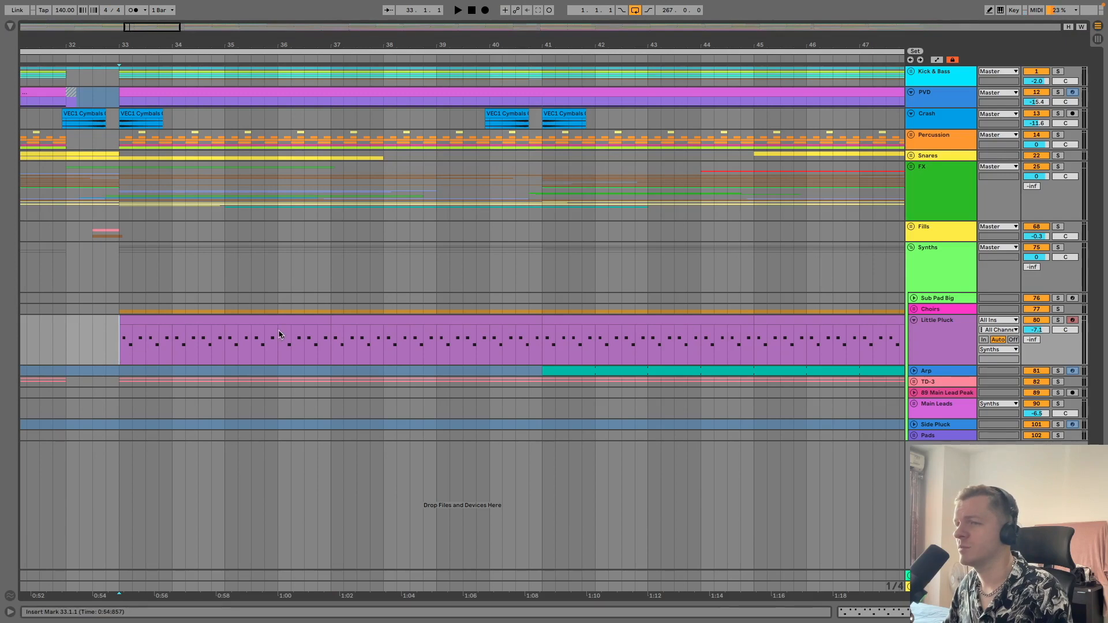
# Solo Little Pluck and play its clip from bar 33, then from bar 39 onward
pyautogui.press('space')
pyautogui.click(1058, 320)
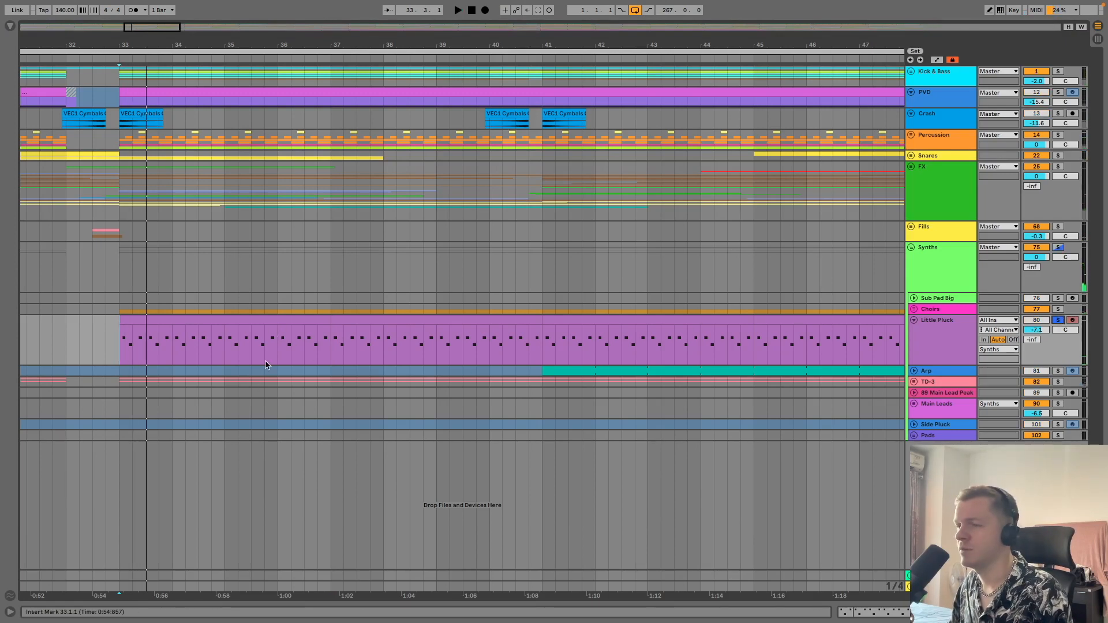
pyautogui.click(452, 351)
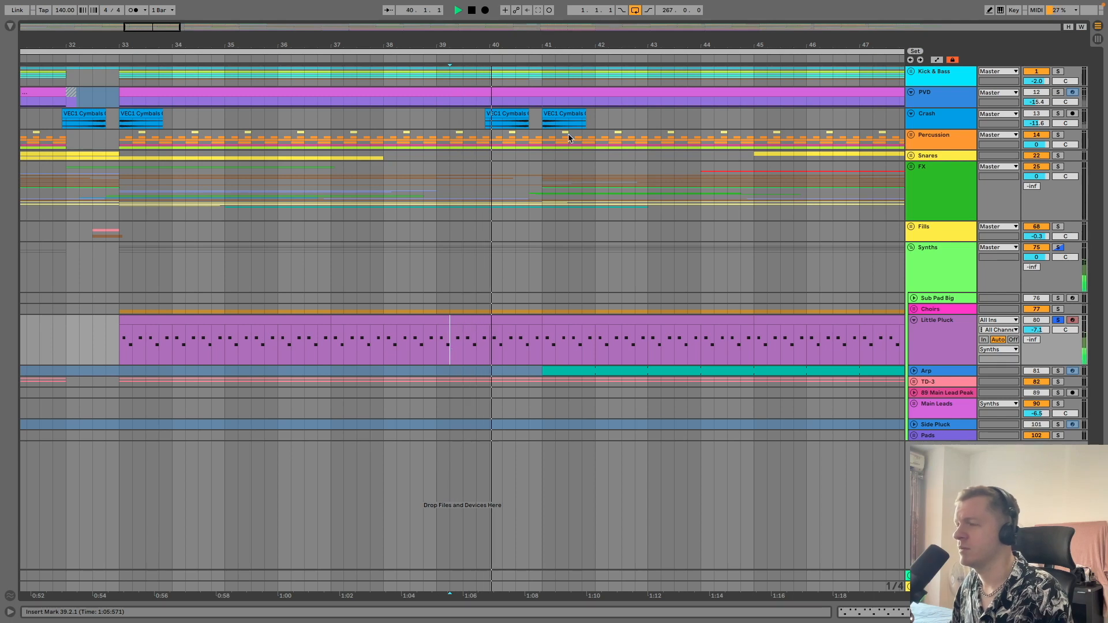
pyautogui.moveTo(571, 48); pyautogui.dragTo(403, 35)
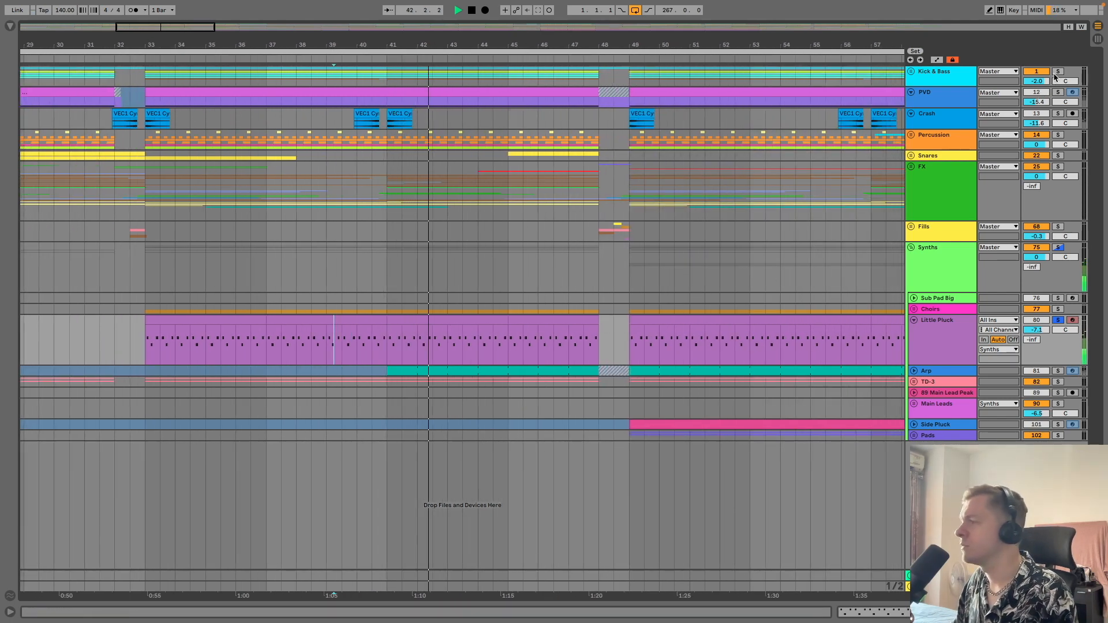
# Play Little Pluck from bar 41 with Kick & Bass soloed alongside it, then stop playback
pyautogui.press('space')
pyautogui.click(382, 338)
pyautogui.press('space')
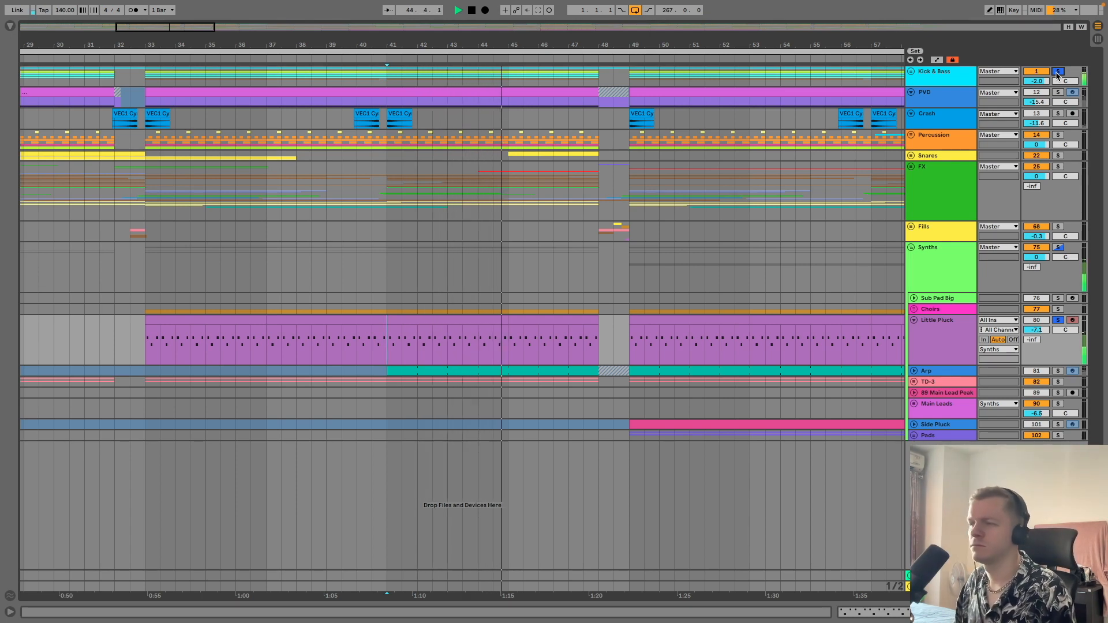
pyautogui.press('space')
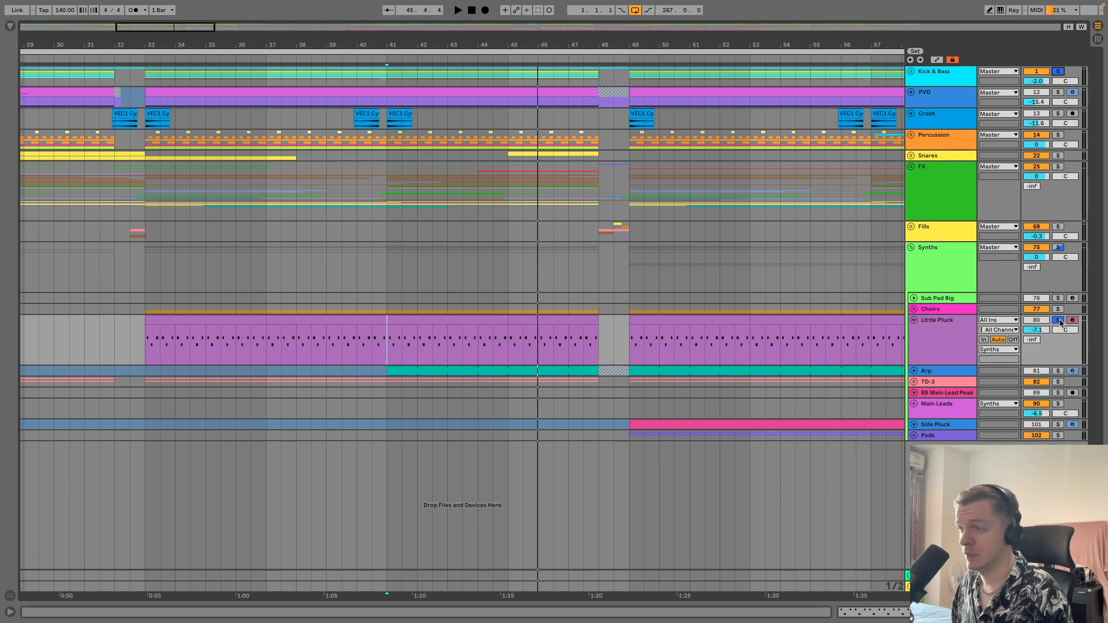
# Clear the Little Pluck and Kick & Bass solos and unfold the Arp track to show its MIDI clips
pyautogui.click(1060, 320)
pyautogui.click(960, 331)
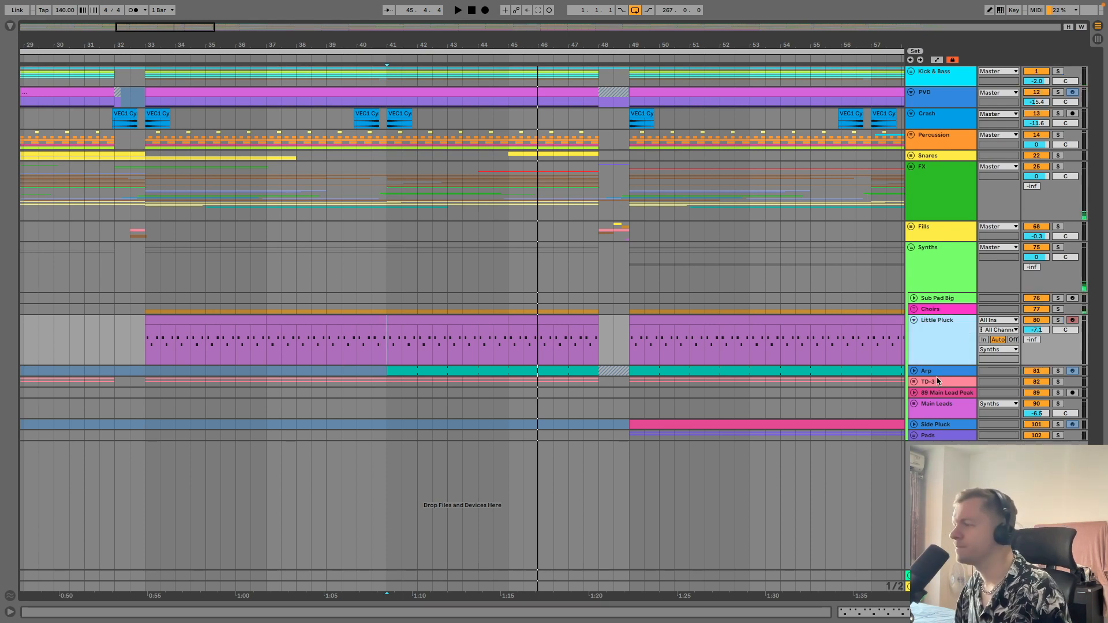
pyautogui.click(927, 372)
pyautogui.click(914, 371)
pyautogui.scroll(-2, 606, 339)
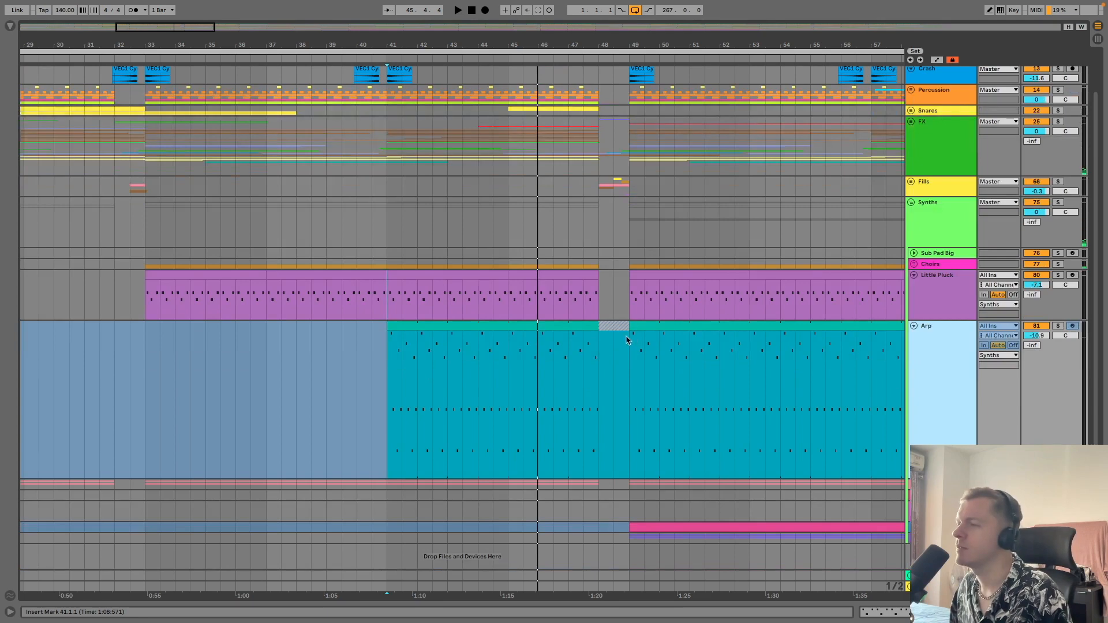
# Show automation and put Little Pluck's Auto Filter Frequency envelope in its own lane across the first breakdown
pyautogui.click(961, 319)
pyautogui.press('a')
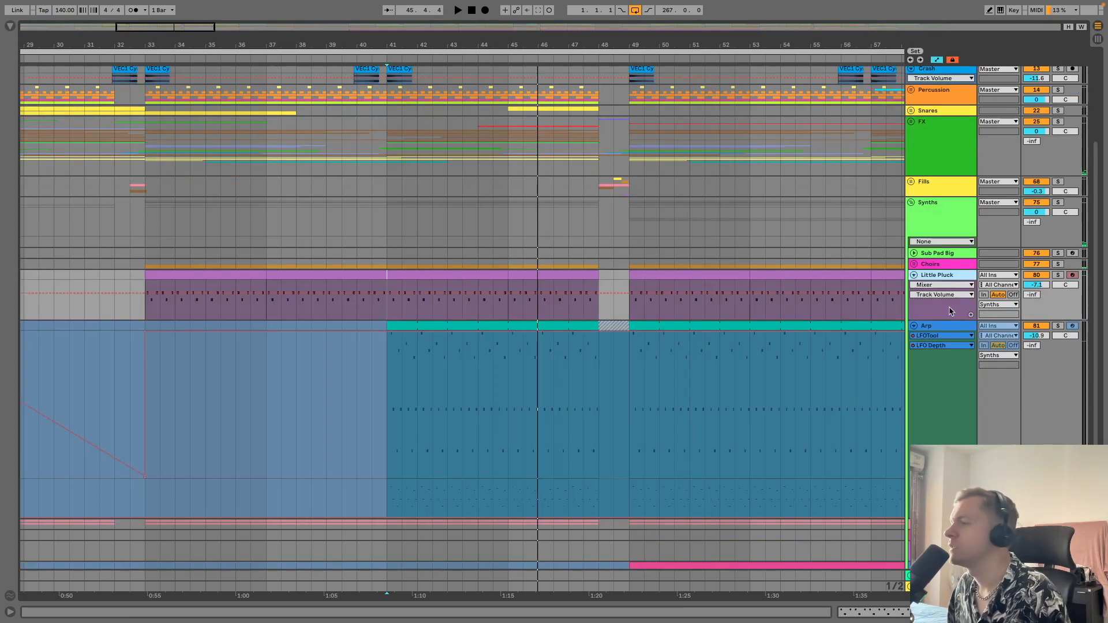
pyautogui.click(951, 286)
pyautogui.click(947, 337)
pyautogui.click(971, 295)
pyautogui.click(938, 353)
pyautogui.click(971, 315)
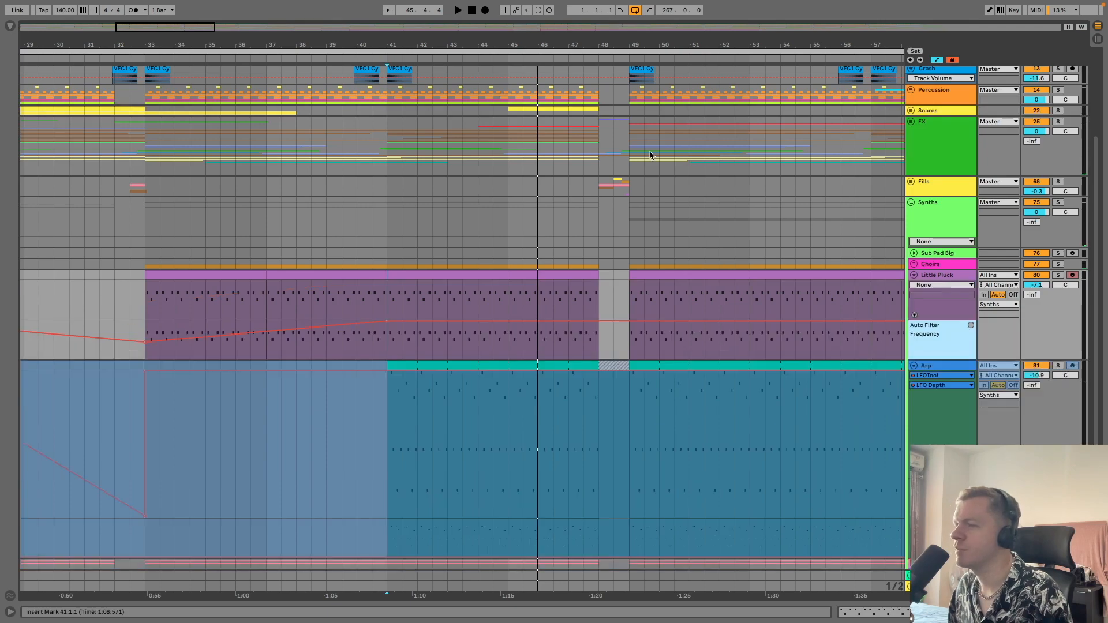
pyautogui.moveTo(401, 44); pyautogui.dragTo(288, 9)
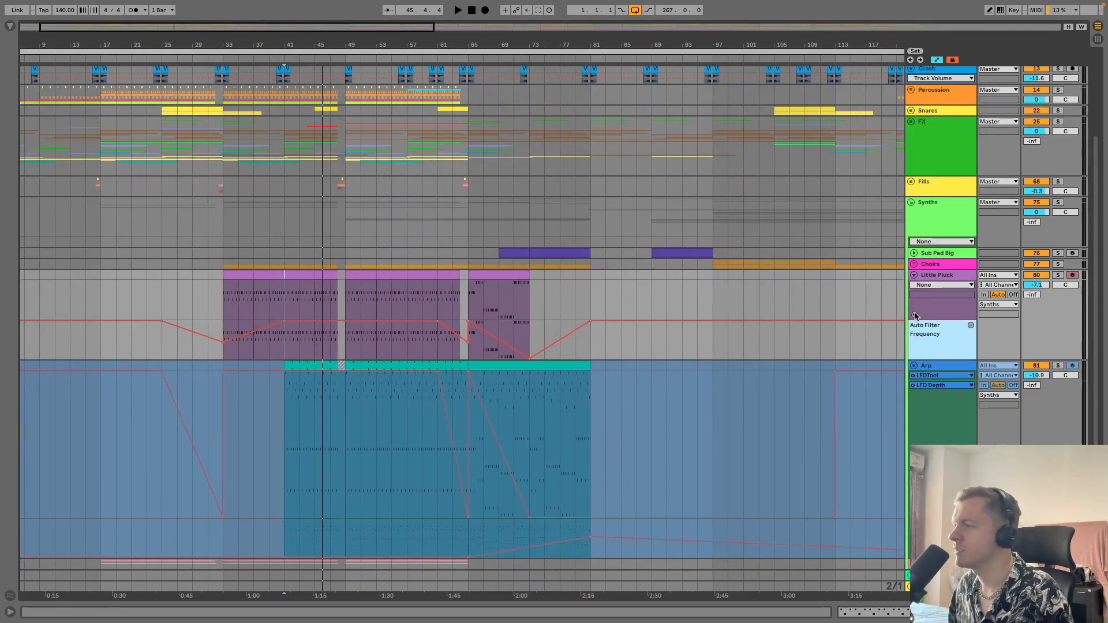
# Add a second automation lane to Little Pluck for its other Auto Filter's Frequency
pyautogui.click(922, 285)
pyautogui.click(925, 337)
pyautogui.click(936, 294)
pyautogui.click(936, 338)
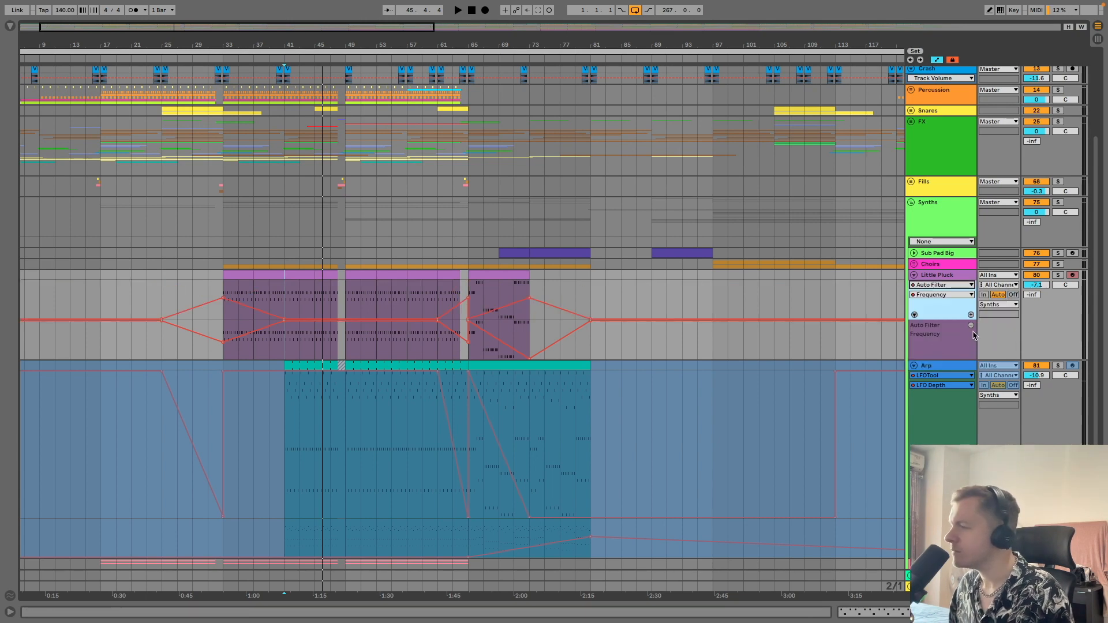
pyautogui.click(971, 316)
pyautogui.press('w')
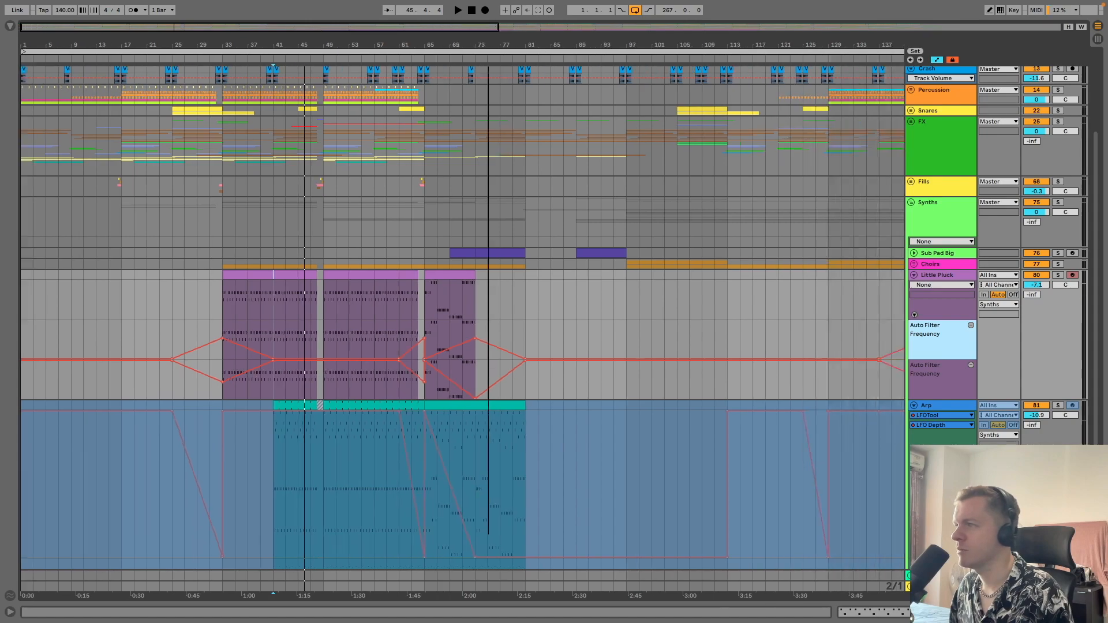
pyautogui.press('w')
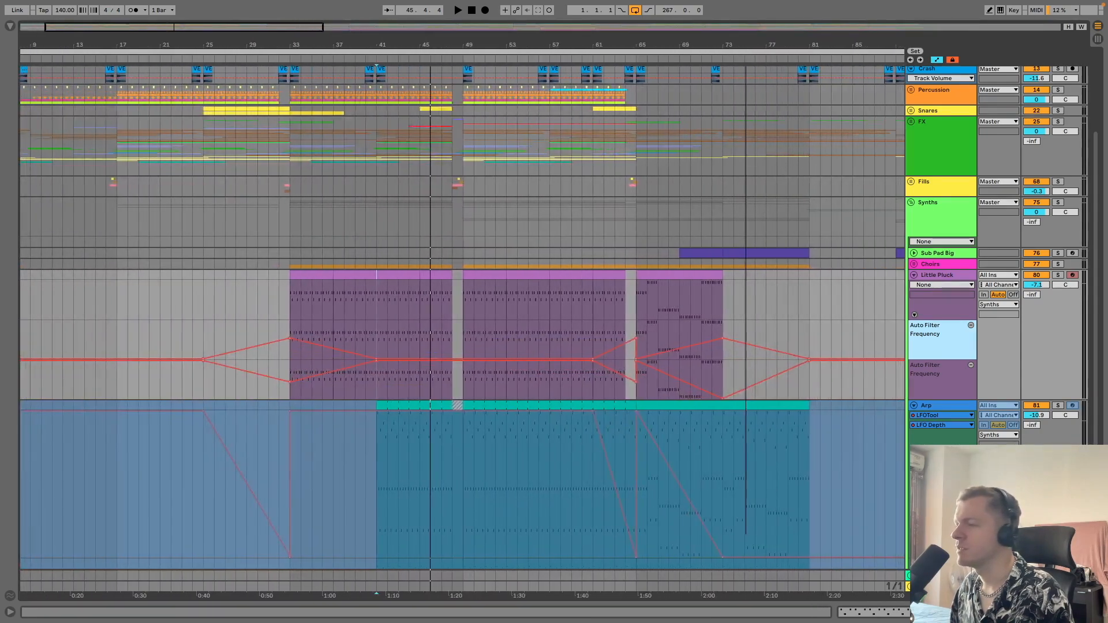
# Reduce the Arp track's height, show its device chain, and solo Arp together with Little Pluck
pyautogui.scroll(-3, 642, 421)
pyautogui.moveTo(940, 459); pyautogui.dragTo(940, 379)
pyautogui.doubleClick(947, 310)
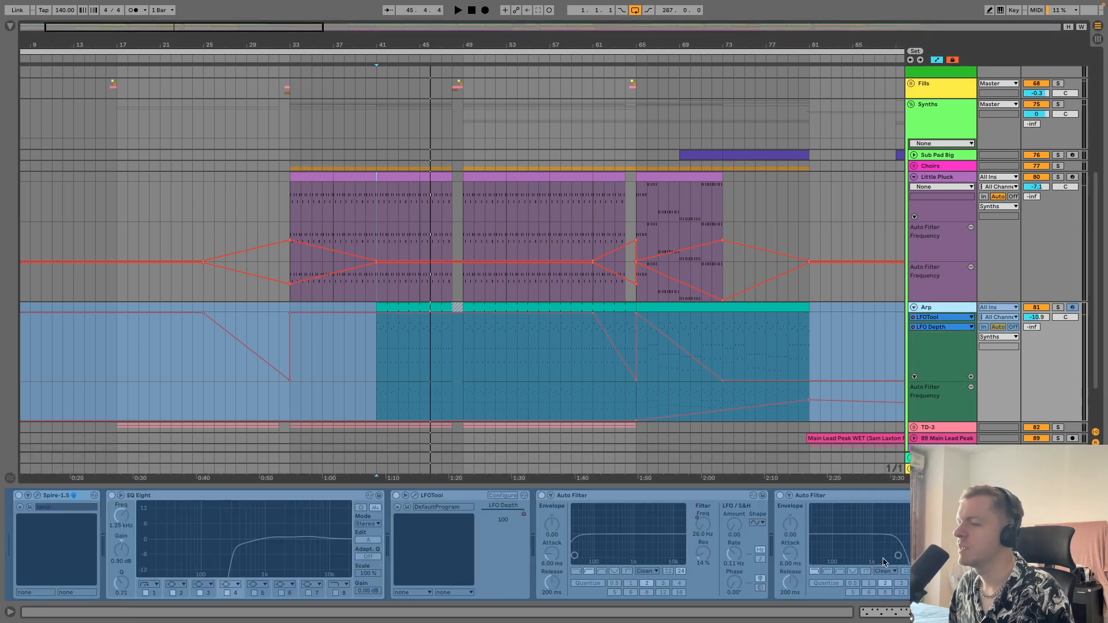
pyautogui.click(1058, 307)
pyautogui.click(1058, 177)
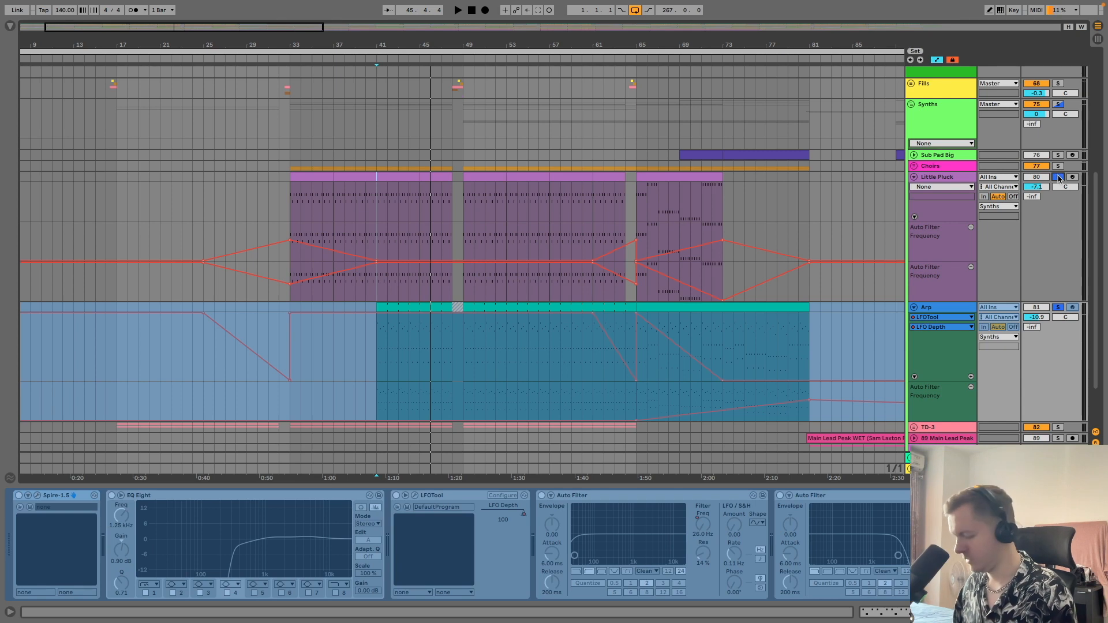
# Play the soloed Little Pluck and Arp from bar 49, adding Choirs and Sub Pad Big to the solo
pyautogui.click(465, 210)
pyautogui.press('space')
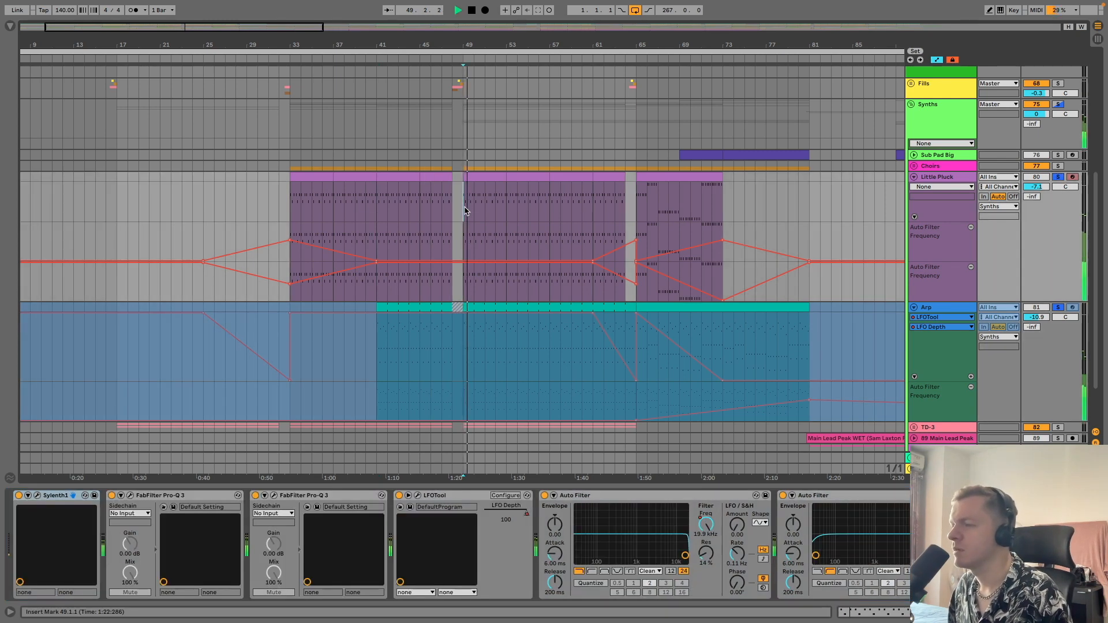
pyautogui.click(1058, 166)
pyautogui.click(1059, 155)
pyautogui.moveTo(578, 47); pyautogui.dragTo(578, 28)
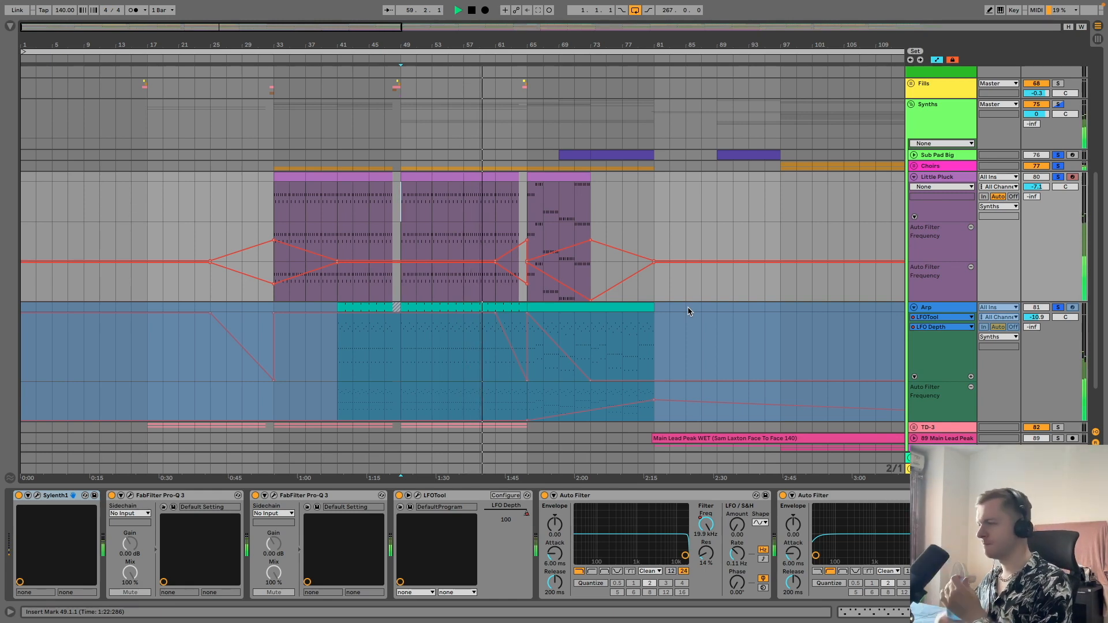
# Restart playback of the four soloed synth layers from bar 65 and listen through the breakdown to bar 80
pyautogui.press('space')
pyautogui.click(524, 207)
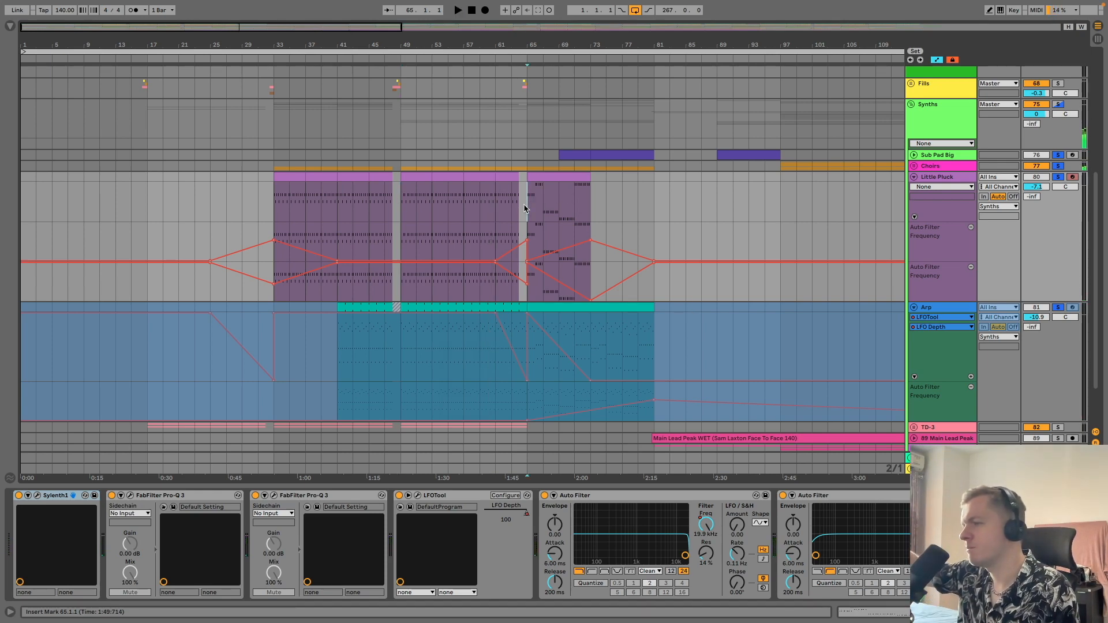
pyautogui.press('space')
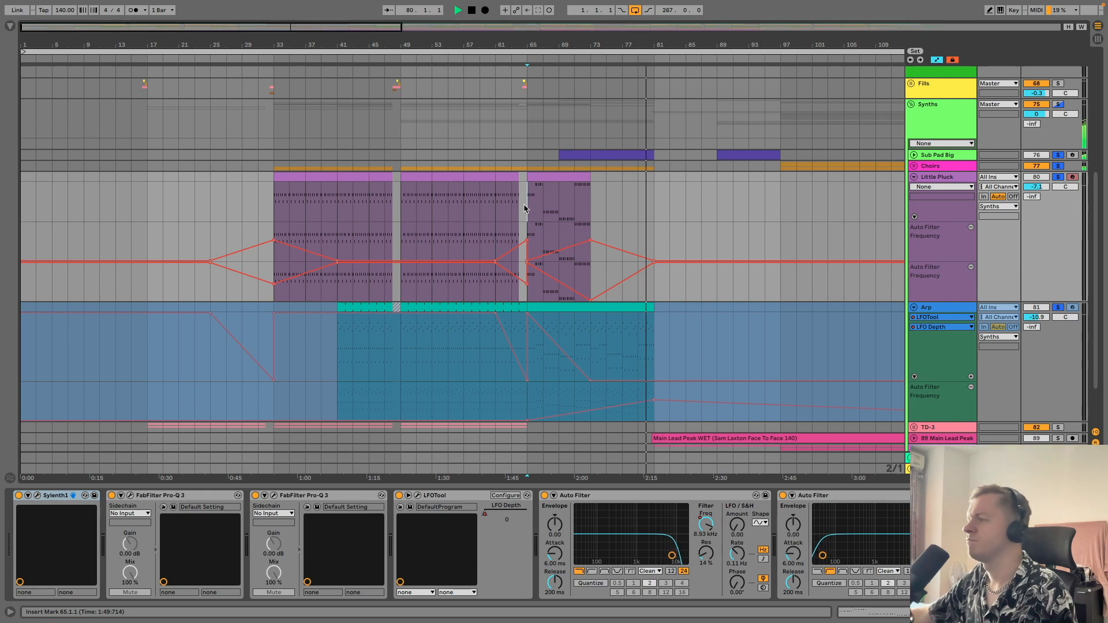
# Clear the solos on the synth layers and collapse the Arp and Little Pluck tracks
pyautogui.click(1057, 308)
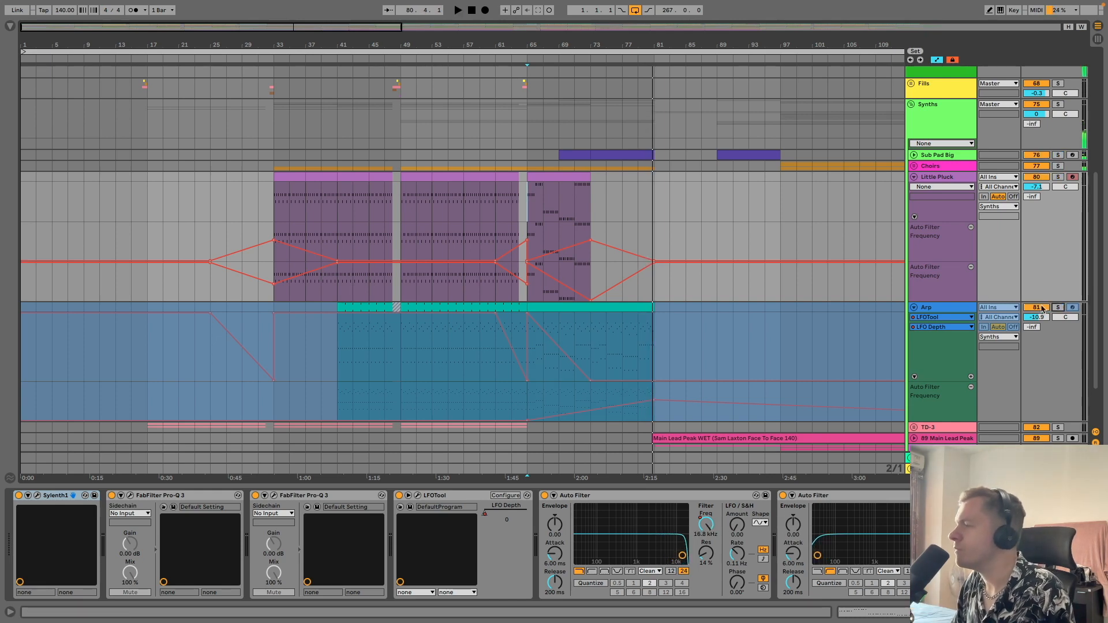
pyautogui.click(914, 307)
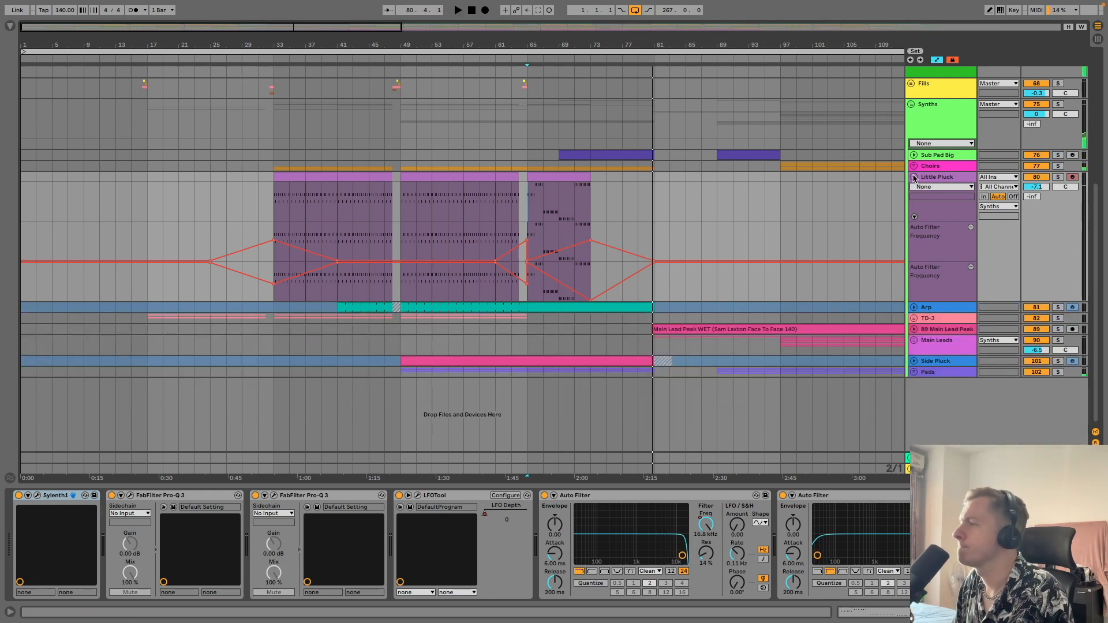
pyautogui.click(914, 176)
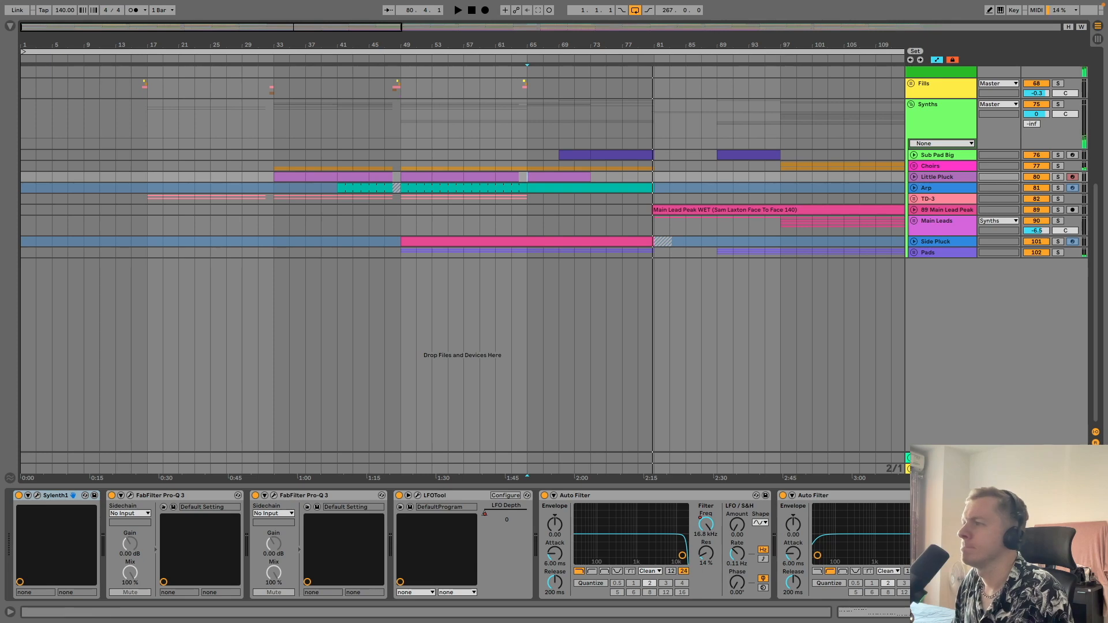
# Unfold the TD-3 group to show its acid tracks and Auto Filter Frequency automation across the arrangement
pyautogui.hscroll(5, 461, 259)
pyautogui.scroll(-10, 716, 212)
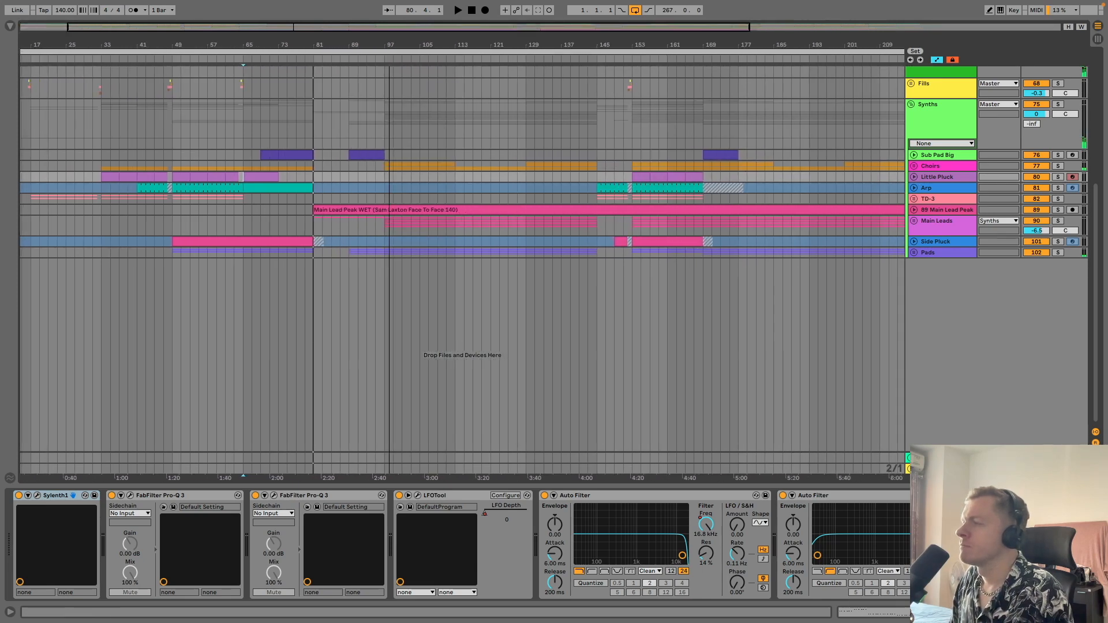
pyautogui.click(914, 199)
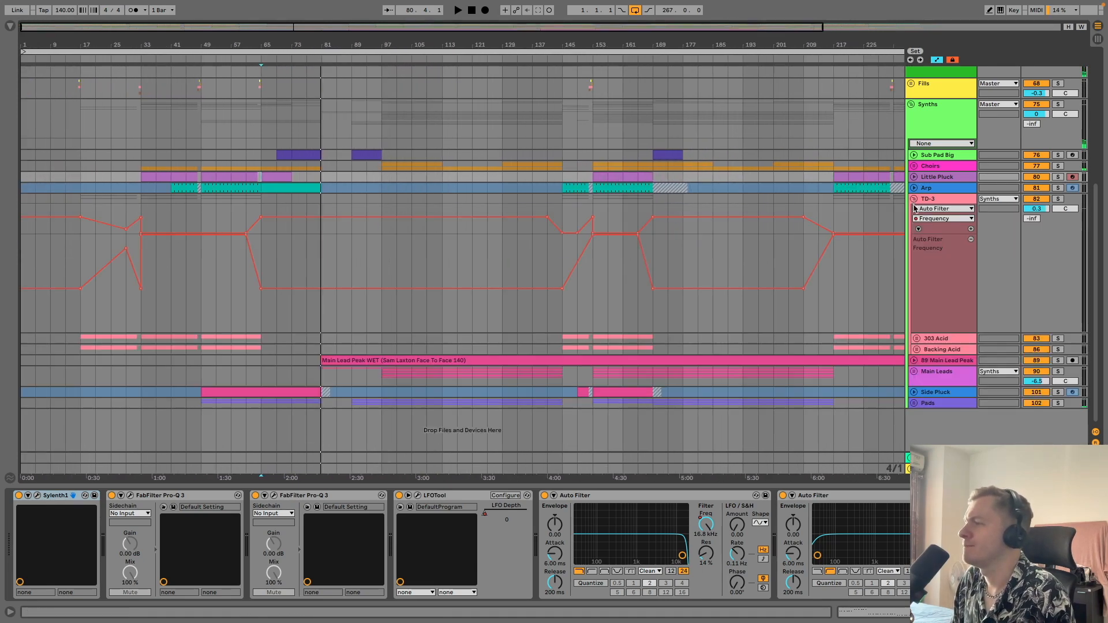
# Unfold the 303 Acid and Backing Acid groups inside TD-3 and expand the first 303 Acid audio track
pyautogui.click(924, 202)
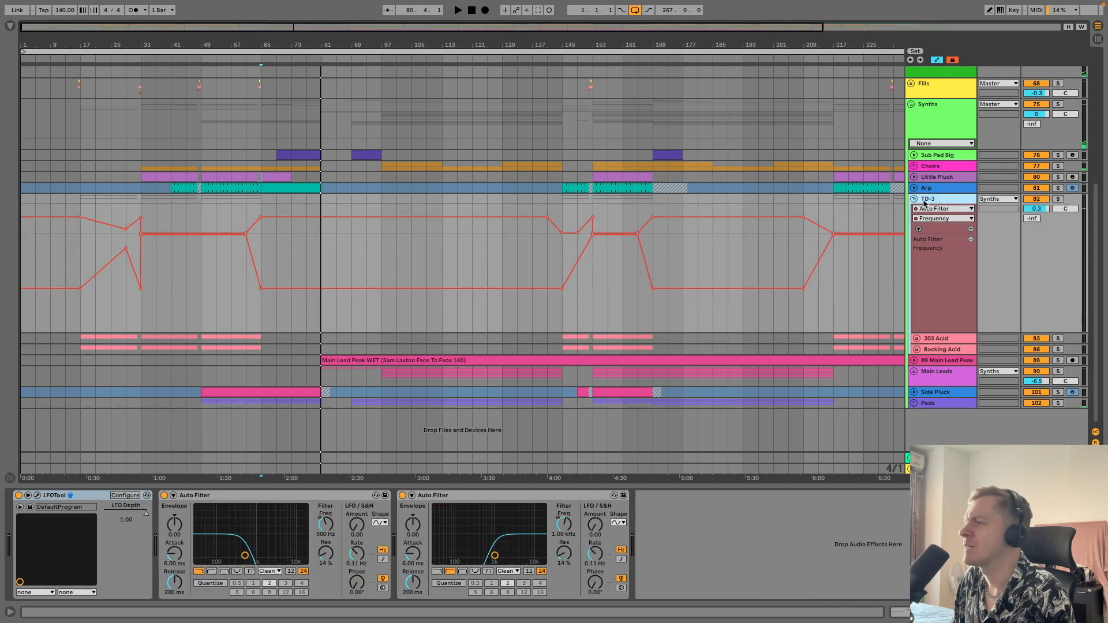
pyautogui.click(918, 350)
pyautogui.click(918, 338)
pyautogui.scroll(-3, 370, 331)
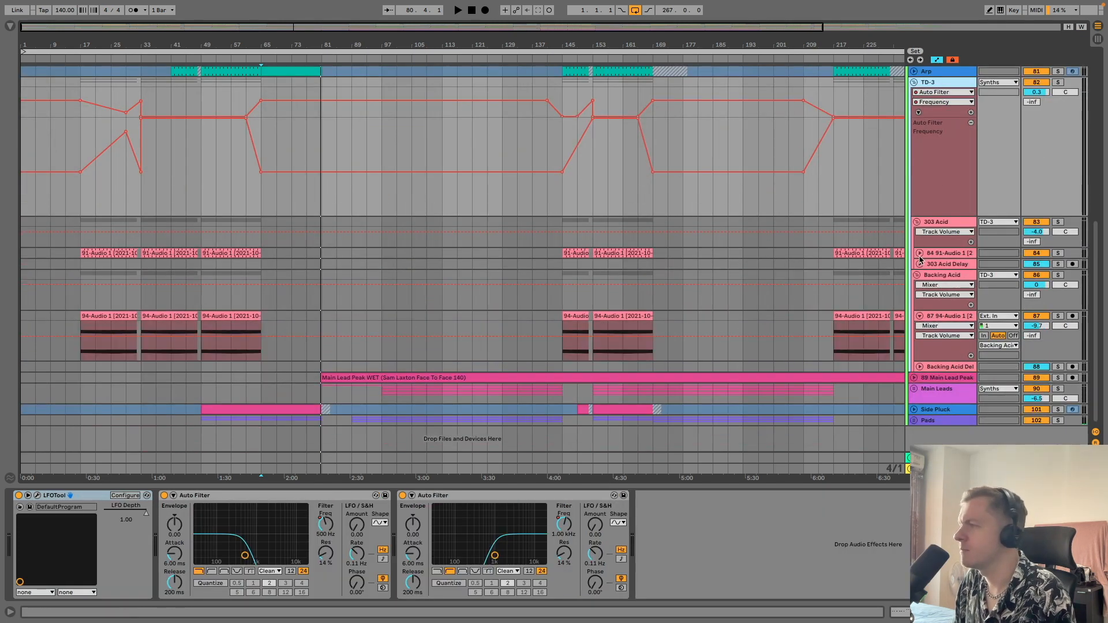
pyautogui.click(920, 255)
# Hide the automation lanes, place the insert marker at bar 49 and enlarge the 91-Audio 1 acid track
pyautogui.press('a')
pyautogui.moveTo(196, 43); pyautogui.dragTo(219, 121)
pyautogui.hscroll(3, 462, 182)
pyautogui.click(462, 182)
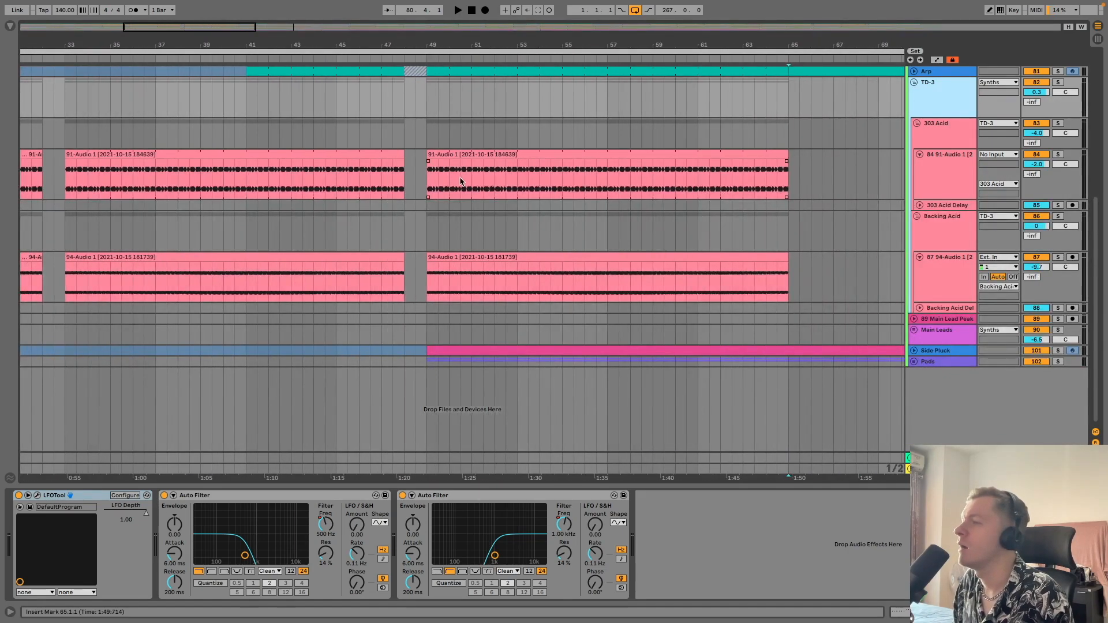
pyautogui.click(479, 184)
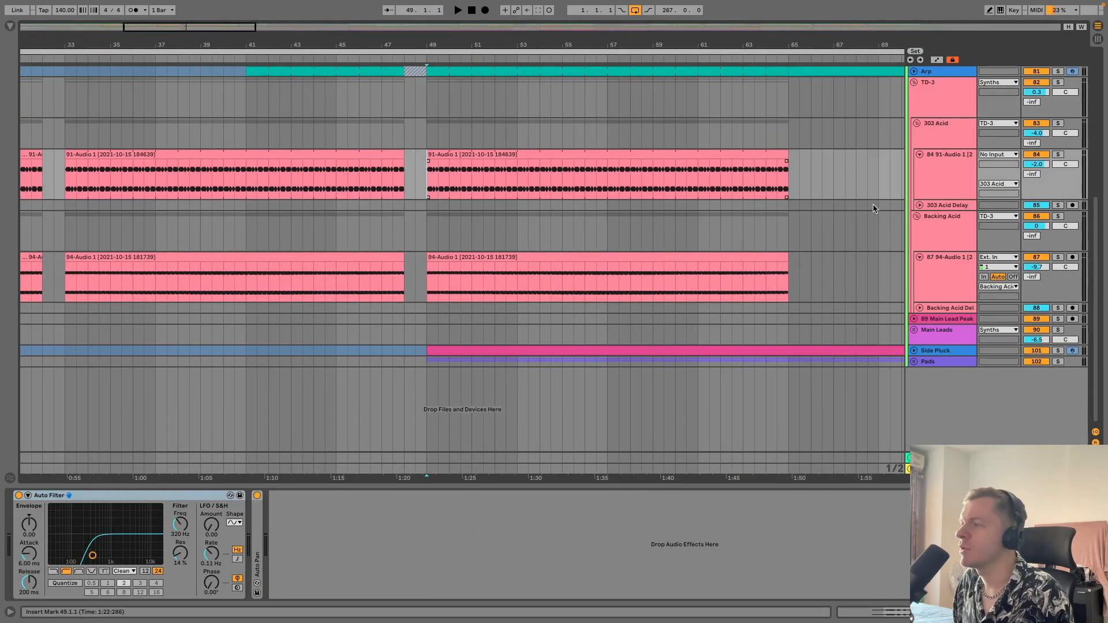
pyautogui.click(951, 180)
pyautogui.moveTo(950, 198); pyautogui.dragTo(943, 220)
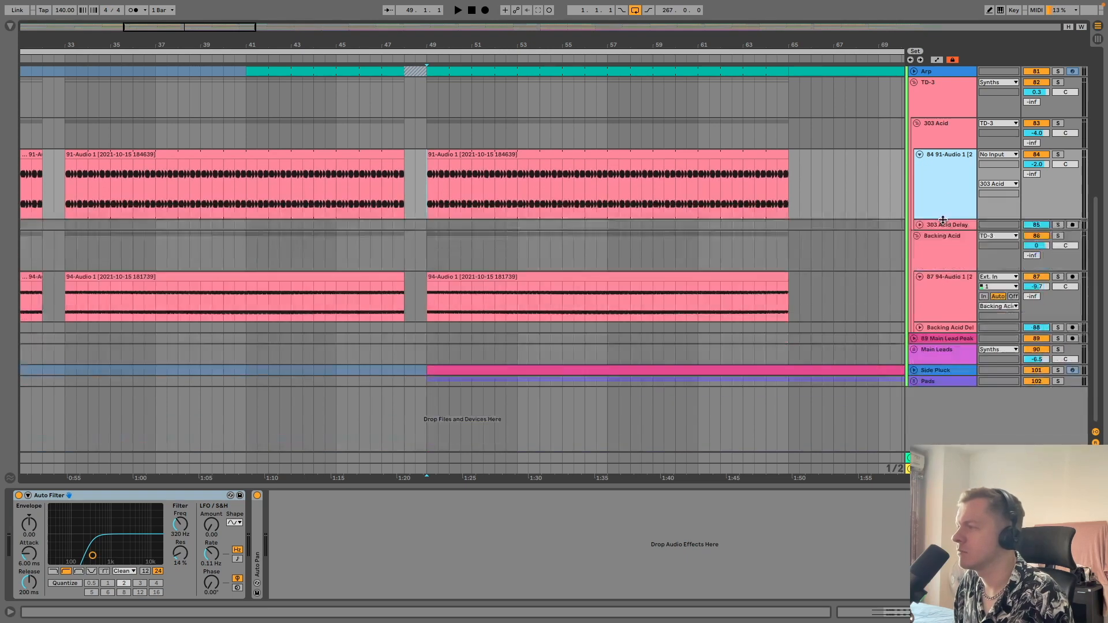
# Inspect the waveform of the 91-Audio 1 clip at bar 49 and play it with its track soloed
pyautogui.doubleClick(553, 173)
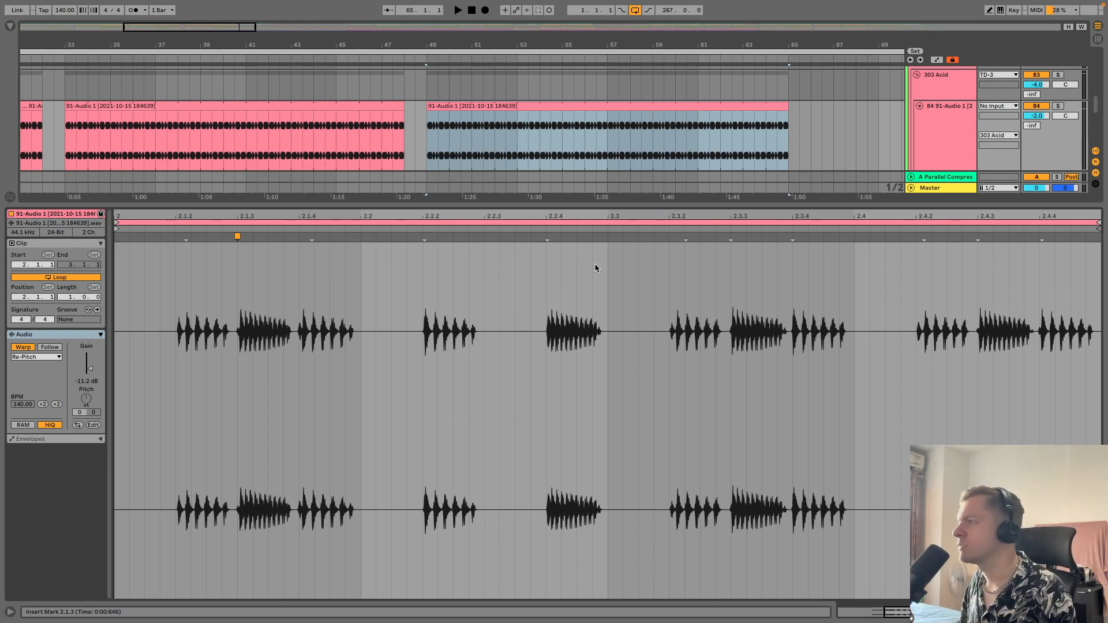
pyautogui.click(1060, 106)
pyautogui.press('space')
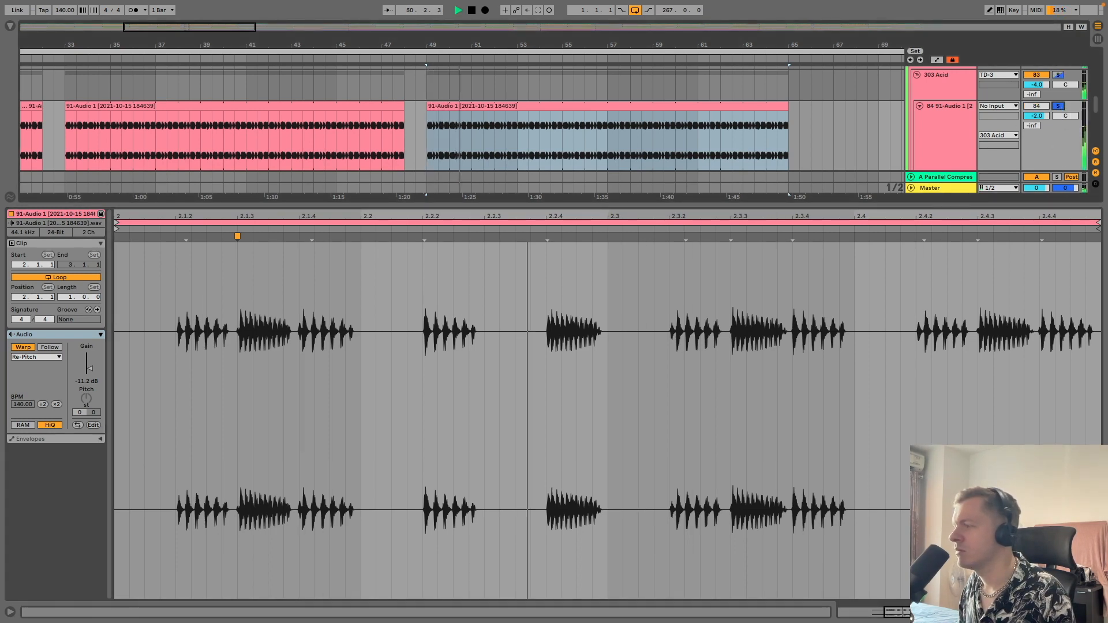
pyautogui.click(1098, 613)
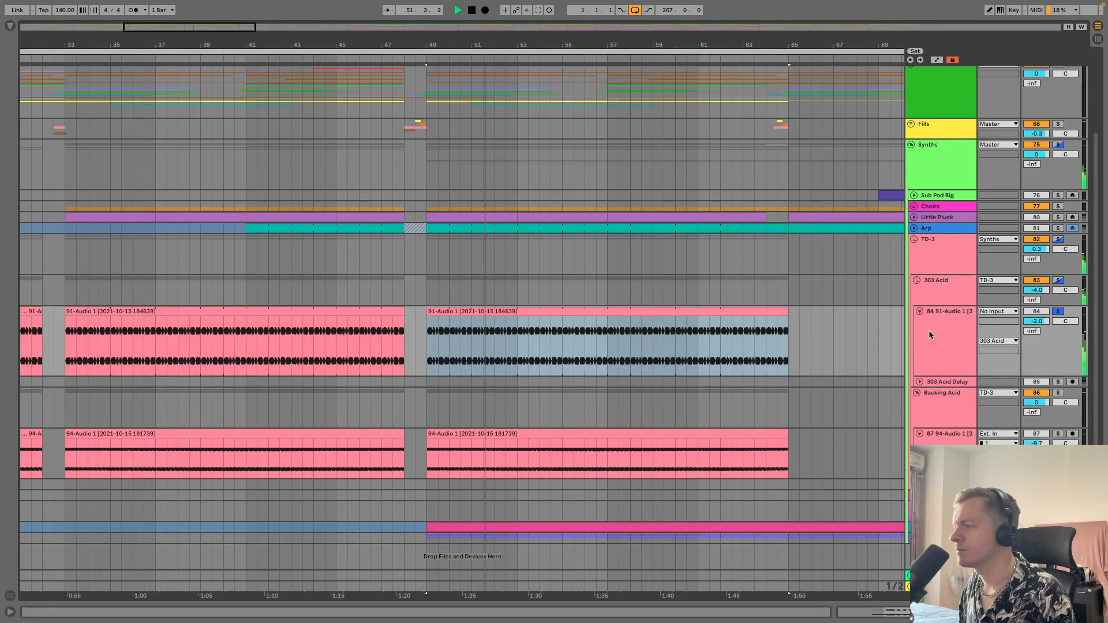
pyautogui.doubleClick(947, 338)
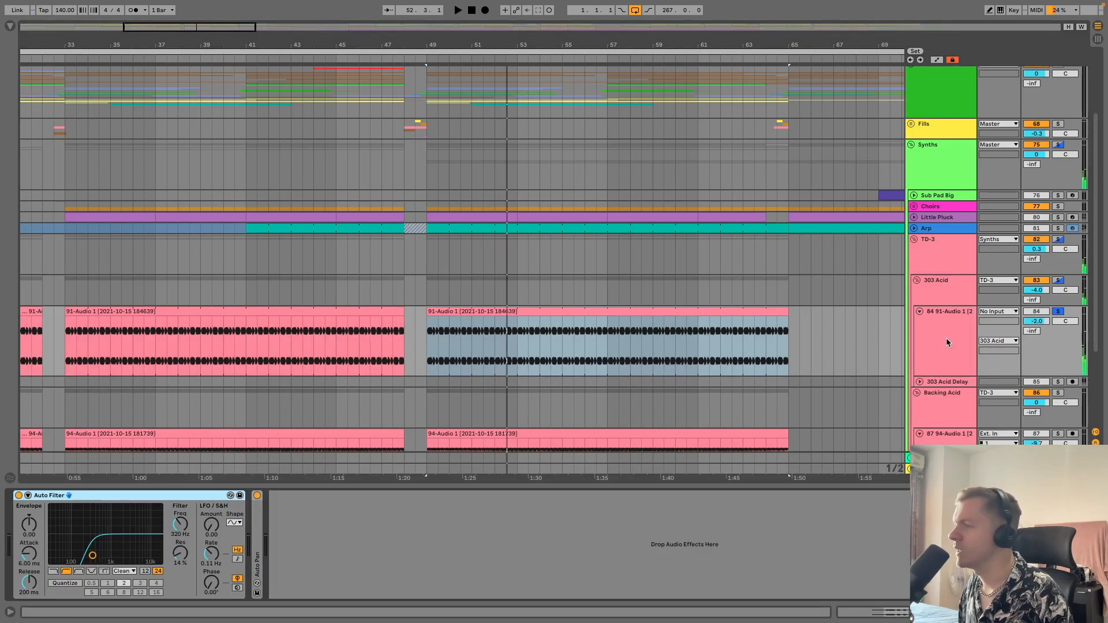
# Replay the soloed 91-Audio 1 acid track from bar 49 with its Auto Filter device in view
pyautogui.click(947, 342)
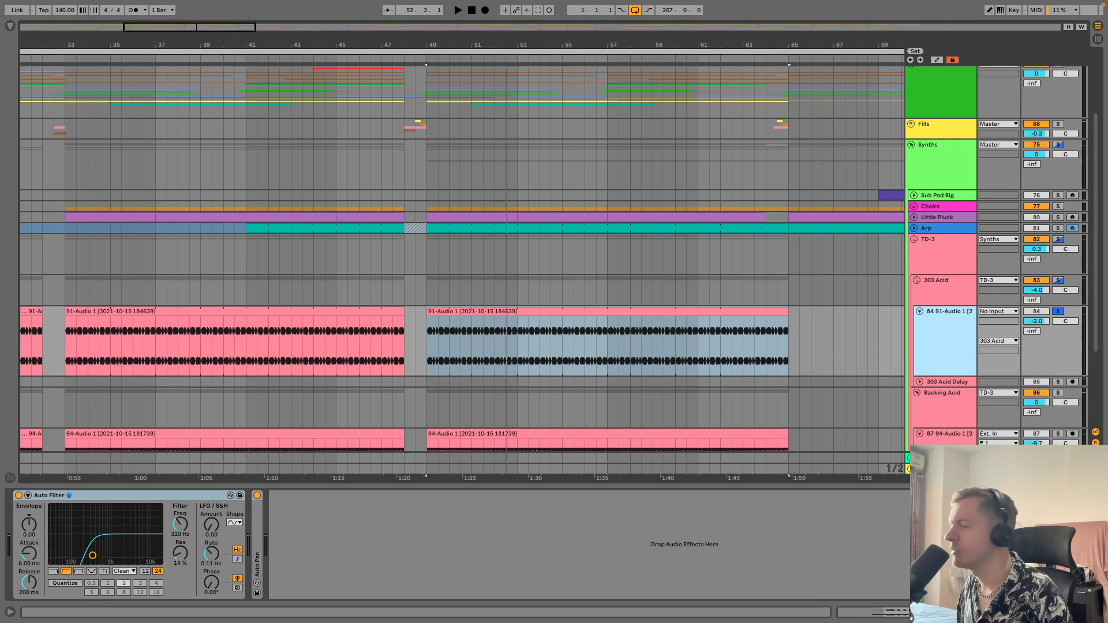
pyautogui.click(430, 346)
pyautogui.press('space')
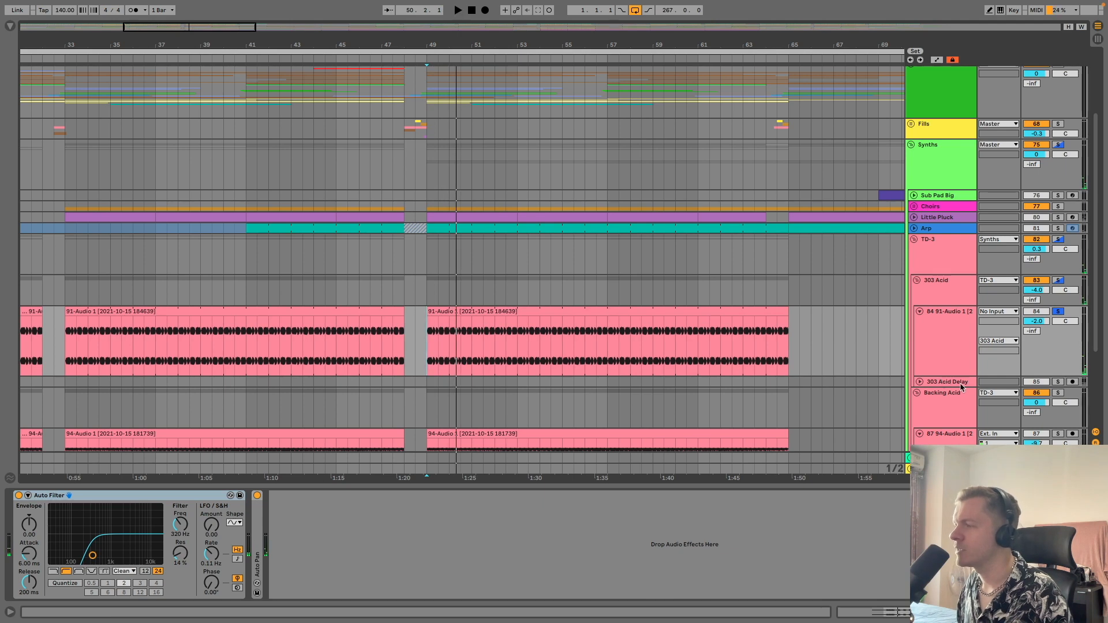
# Expand the 303 Acid Delay track and move the solo from the acid audio track to the whole 303 Acid group
pyautogui.click(961, 384)
pyautogui.moveTo(960, 387); pyautogui.dragTo(954, 414)
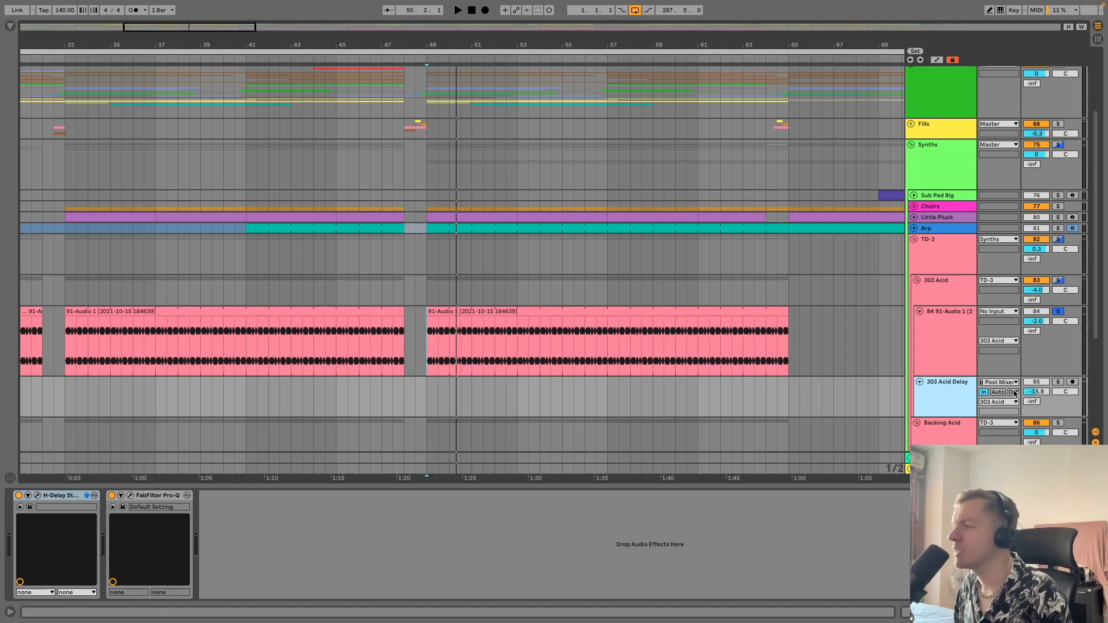
pyautogui.click(1058, 311)
pyautogui.click(1058, 280)
pyautogui.click(435, 297)
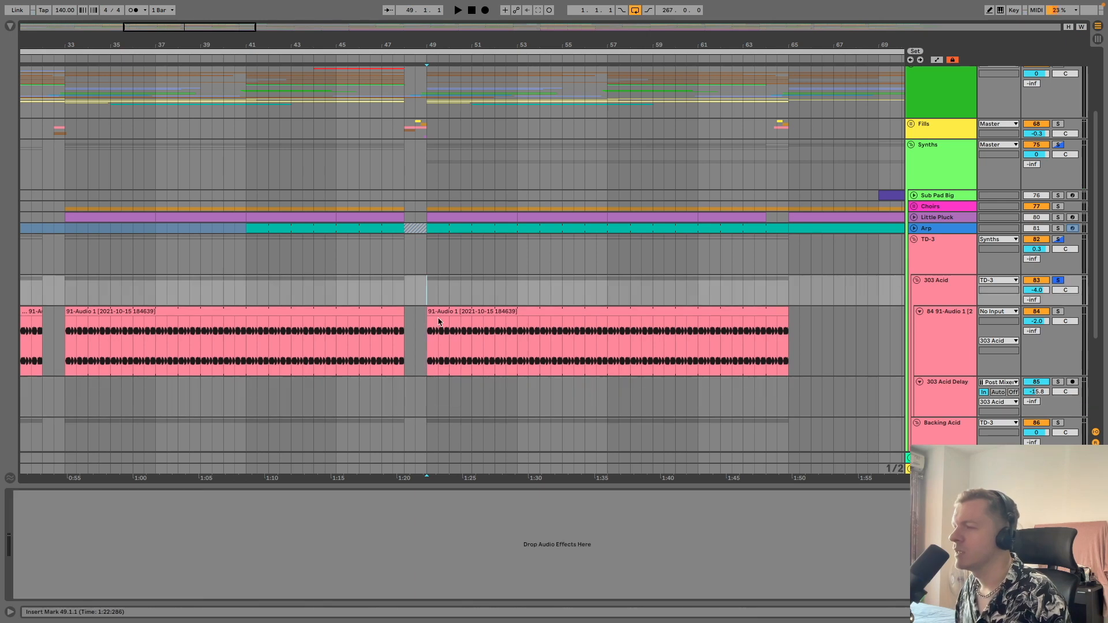
# Compare the device chain of the 91-Audio 1 track with the H-Delay and FabFilter Pro-Q chain on 303 Acid Delay
pyautogui.click(936, 321)
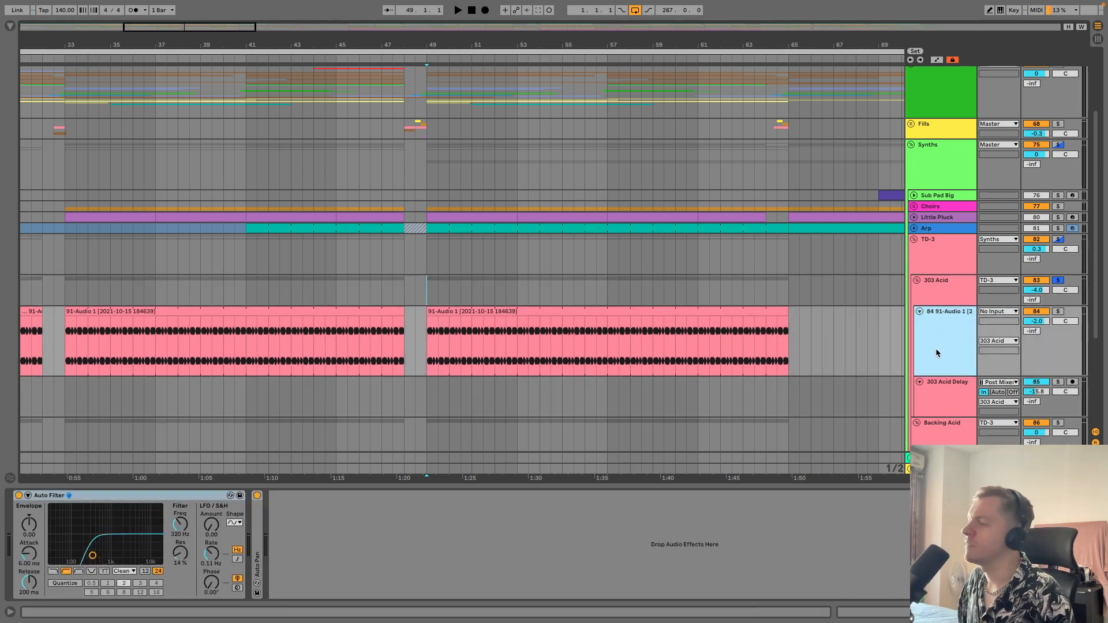
pyautogui.click(941, 401)
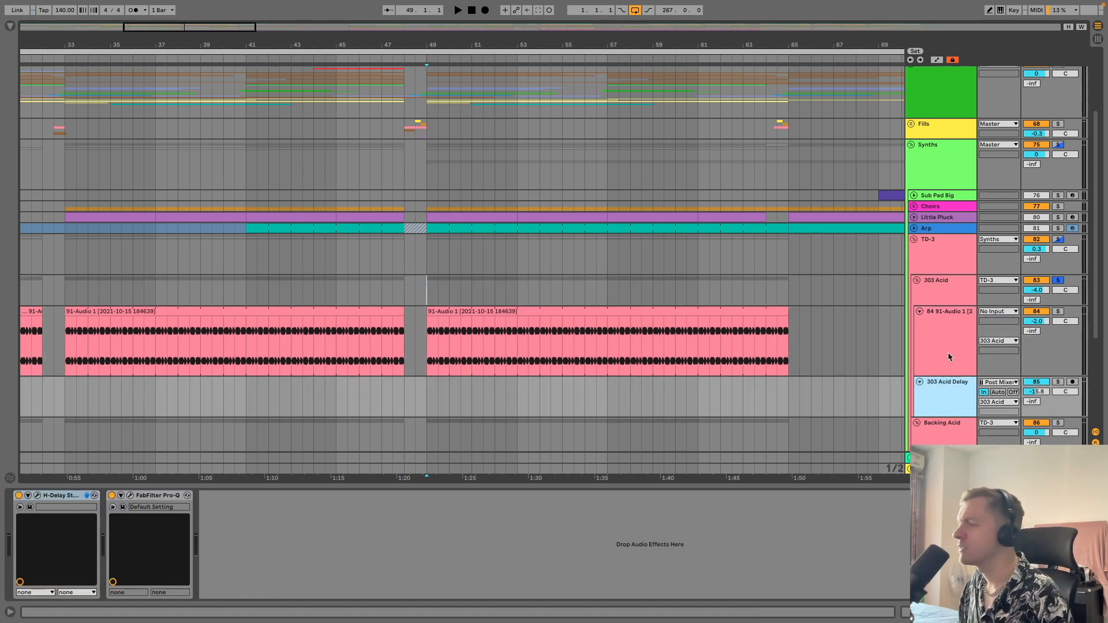
pyautogui.click(962, 345)
pyautogui.click(968, 404)
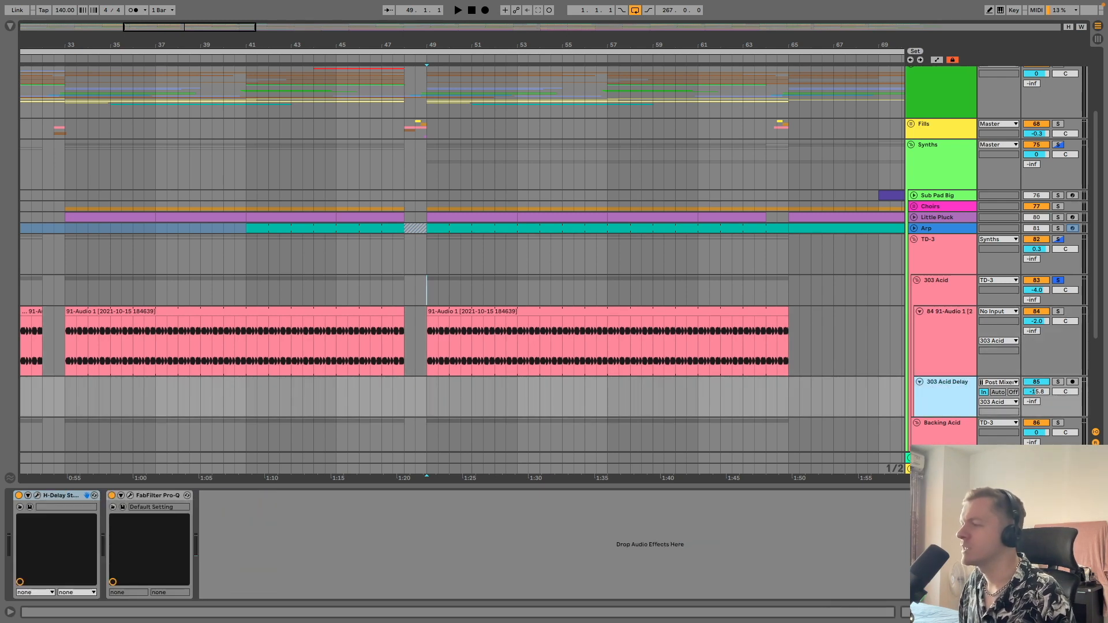
pyautogui.click(961, 458)
pyautogui.click(961, 390)
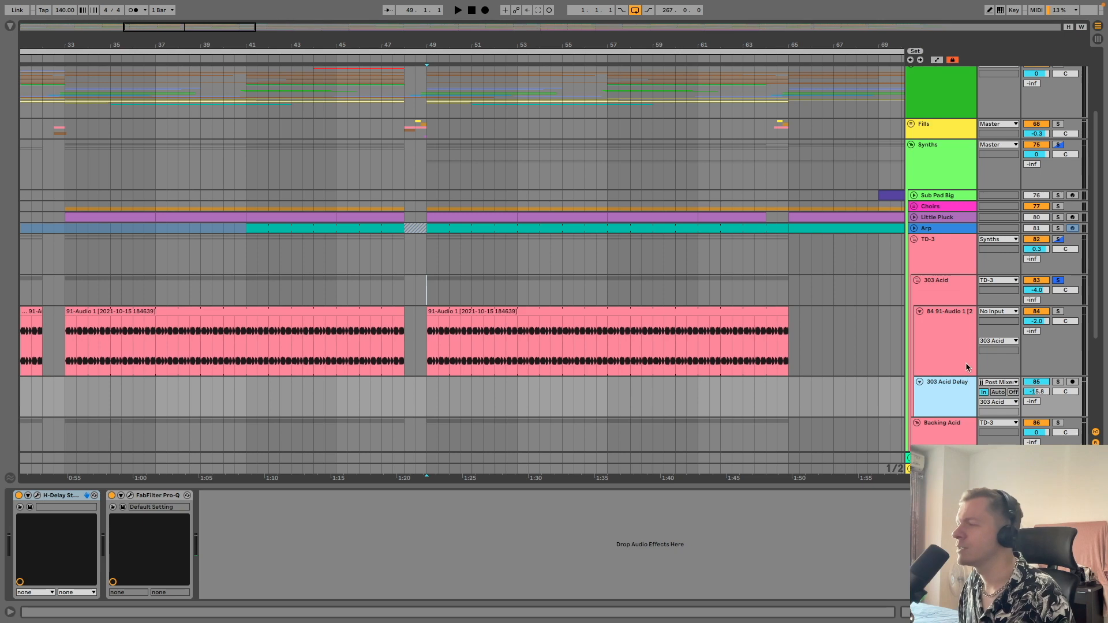
# Play the soloed 303 Acid group from bar 49, then review the routing and devices of the 303 Acid Delay track
pyautogui.click(427, 368)
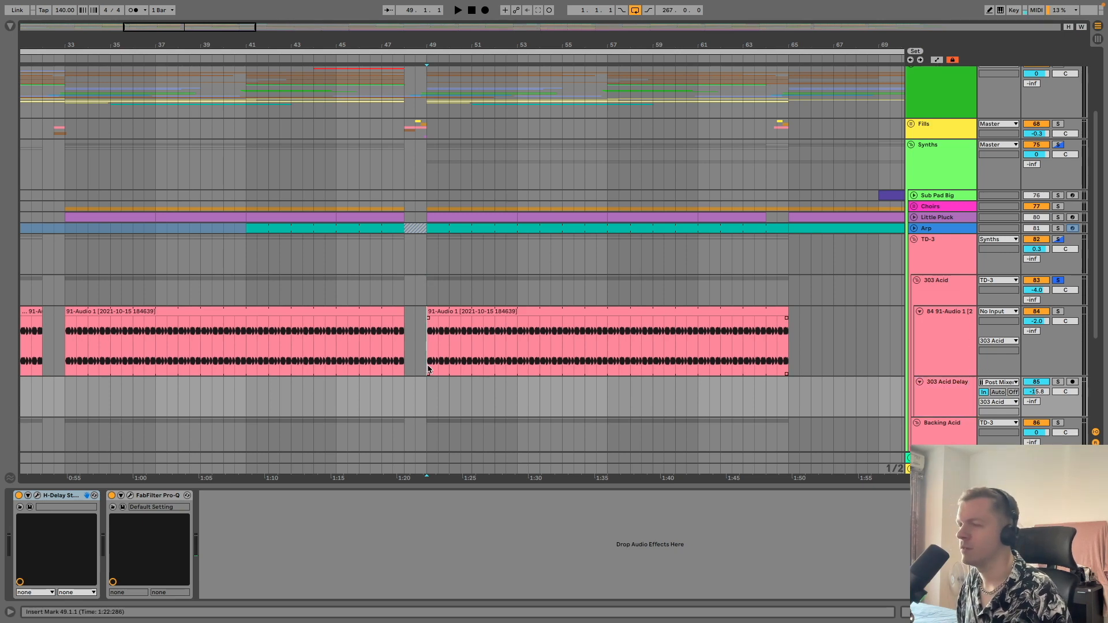
pyautogui.press('space')
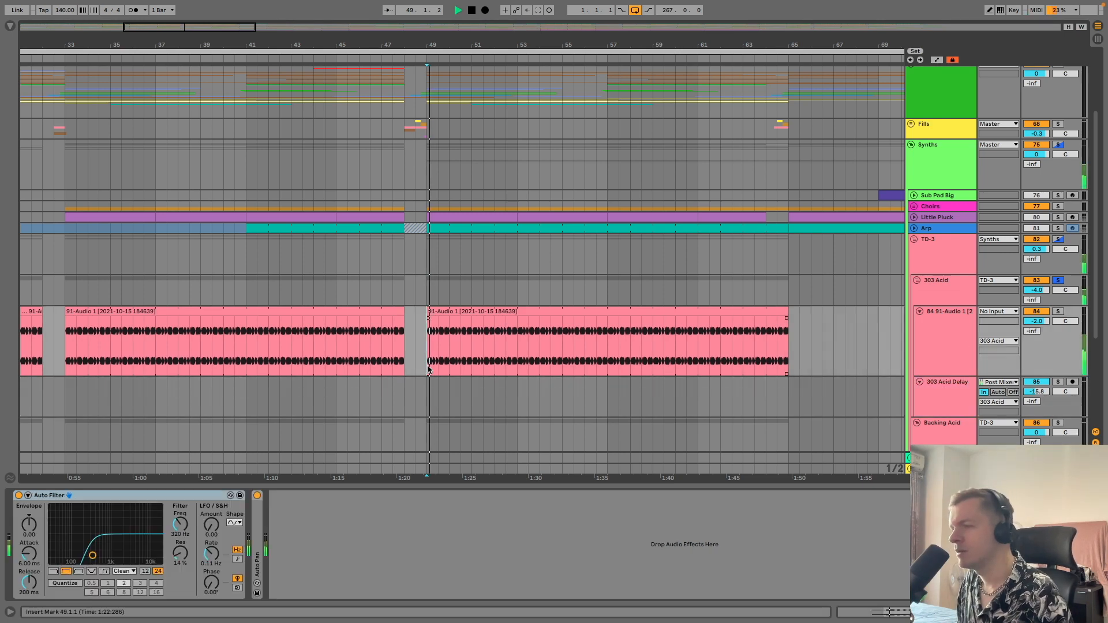
pyautogui.press('space')
pyautogui.click(958, 390)
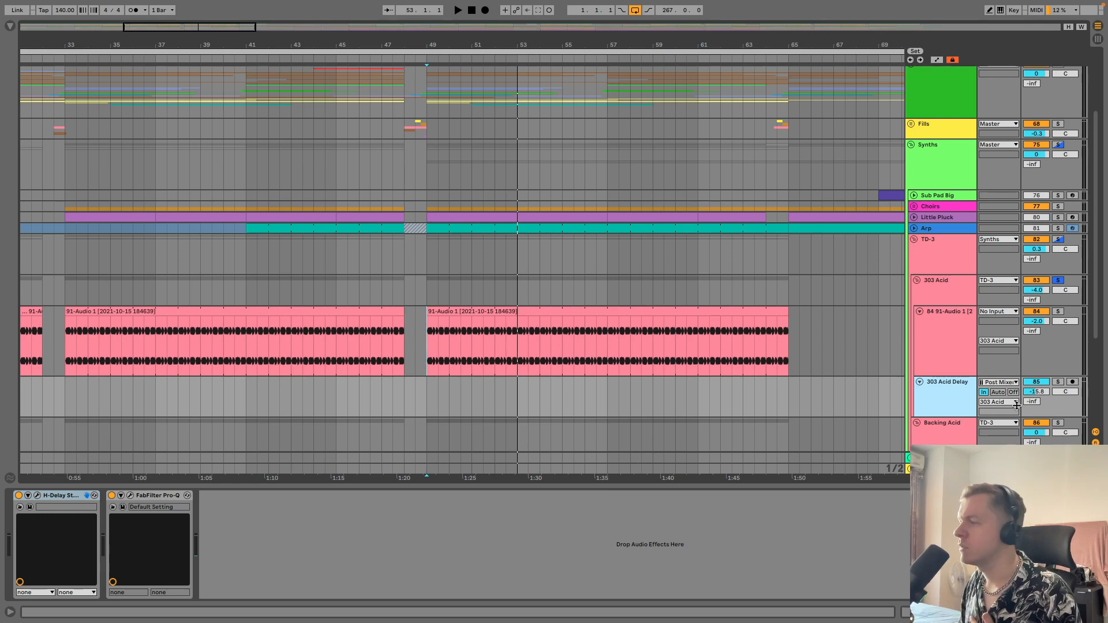
pyautogui.click(1046, 400)
pyautogui.click(923, 398)
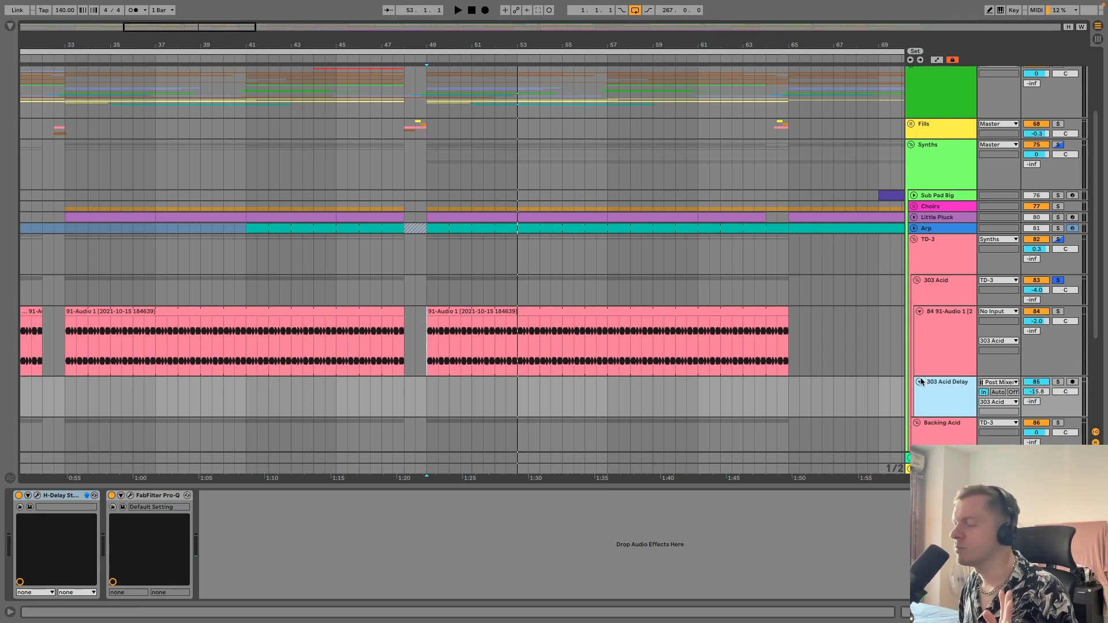
# Collapse the 303 Acid Delay and 91-Audio 1 tracks and clear the solo on the 303 Acid group
pyautogui.click(920, 382)
pyautogui.click(922, 334)
pyautogui.click(919, 311)
pyautogui.scroll(-3, 927, 308)
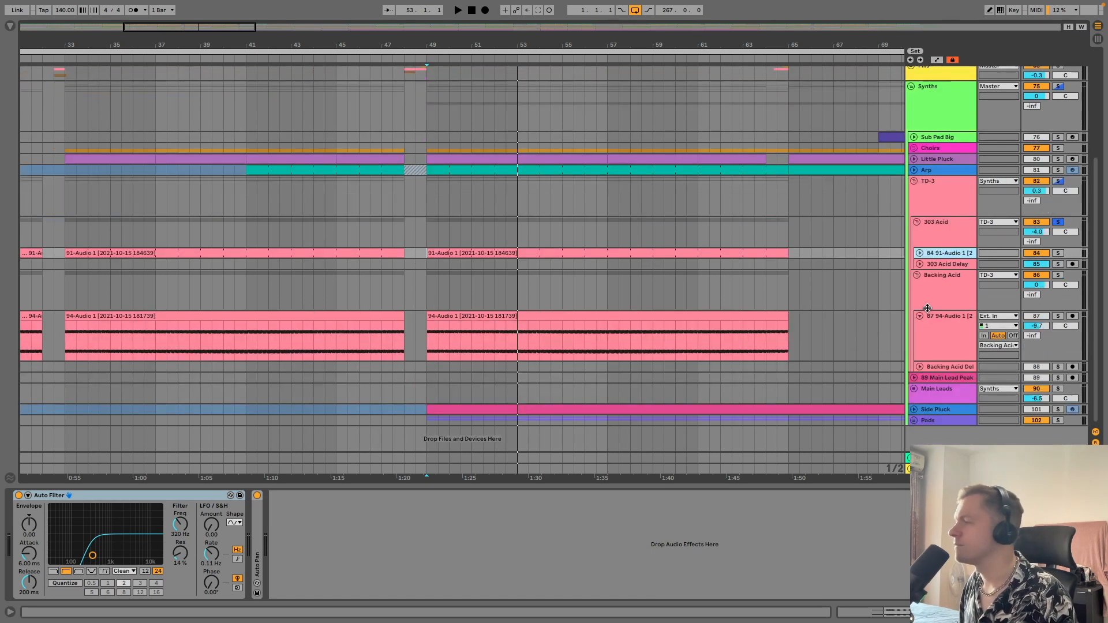
pyautogui.click(1058, 221)
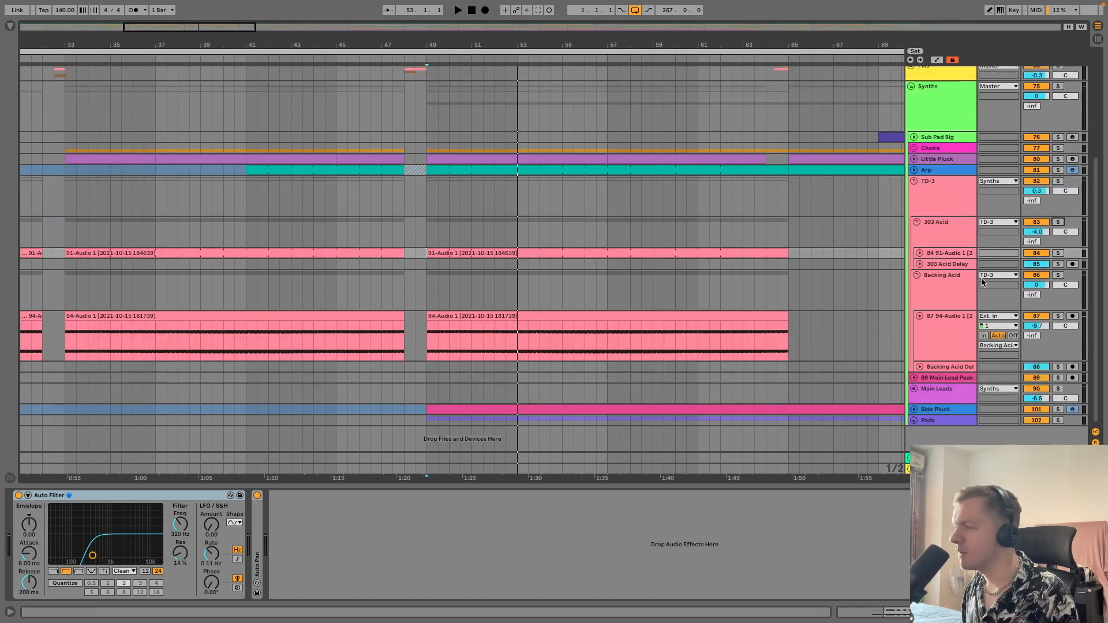
# Examine the waveform of the Backing Acid audio clip at bar 49 in the clip view, then close it
pyautogui.click(579, 318)
pyautogui.doubleClick(649, 329)
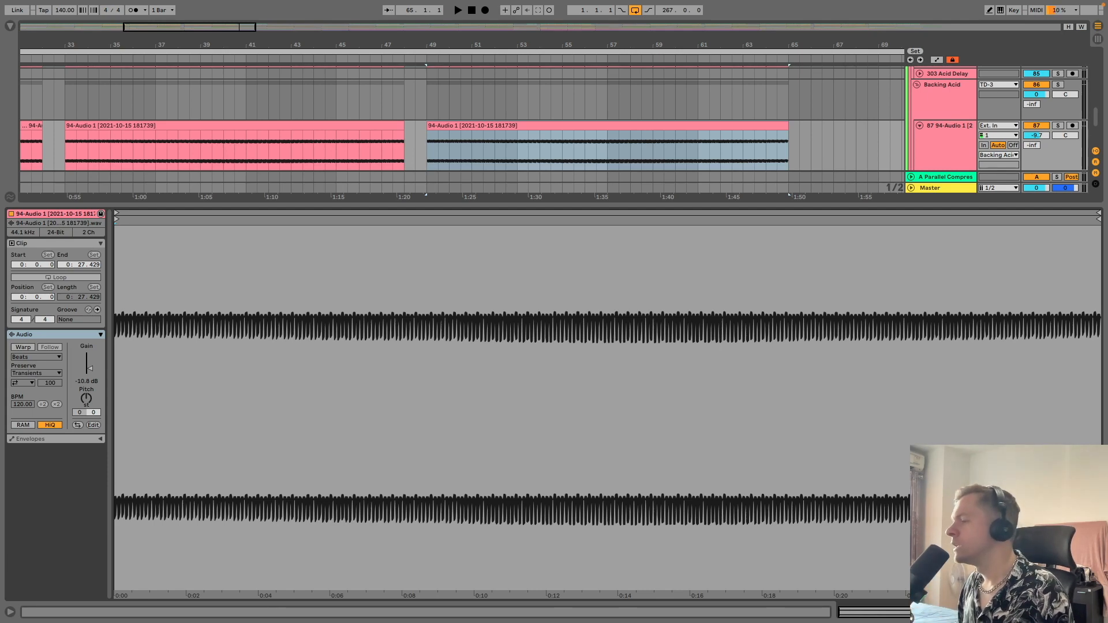
pyautogui.click(1098, 612)
# Solo the Backing Acid group and play it from bar 49 to about bar 59
pyautogui.click(1058, 394)
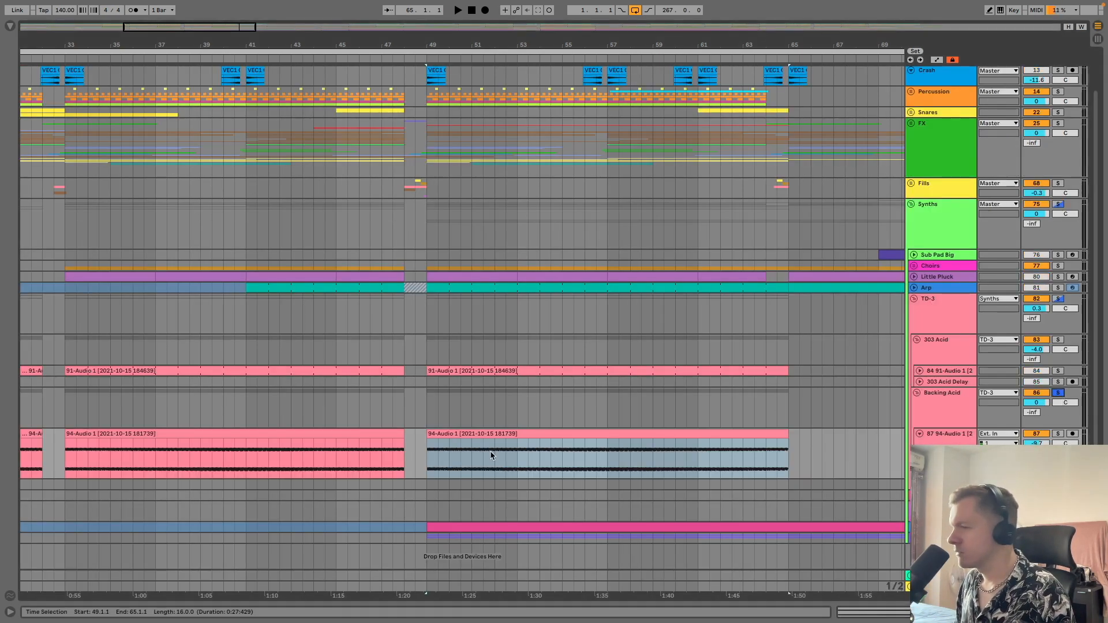
pyautogui.click(427, 411)
pyautogui.press('space')
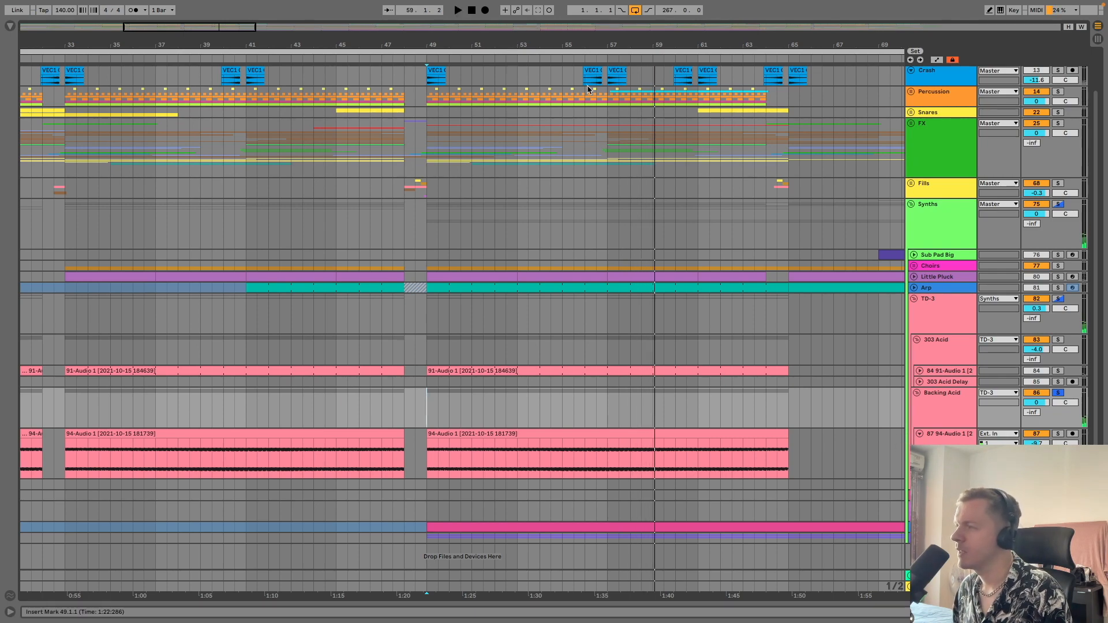
# Show the whole arrangement and go through the Backing Acid clips one by one, up to the clip at bar 233
pyautogui.press('w')
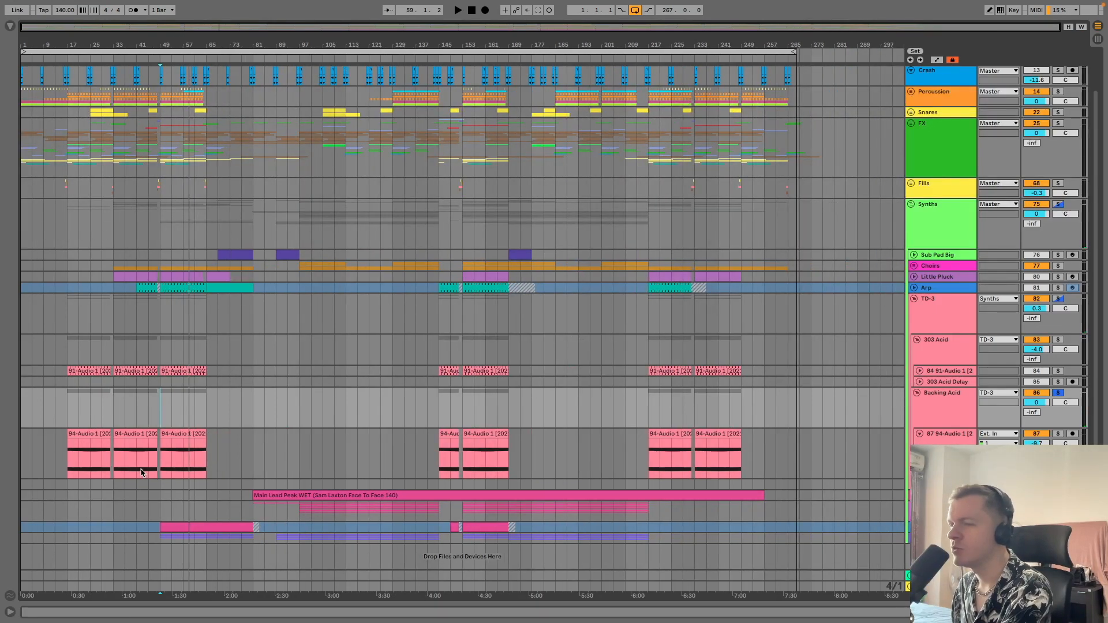
pyautogui.click(93, 434)
pyautogui.click(123, 436)
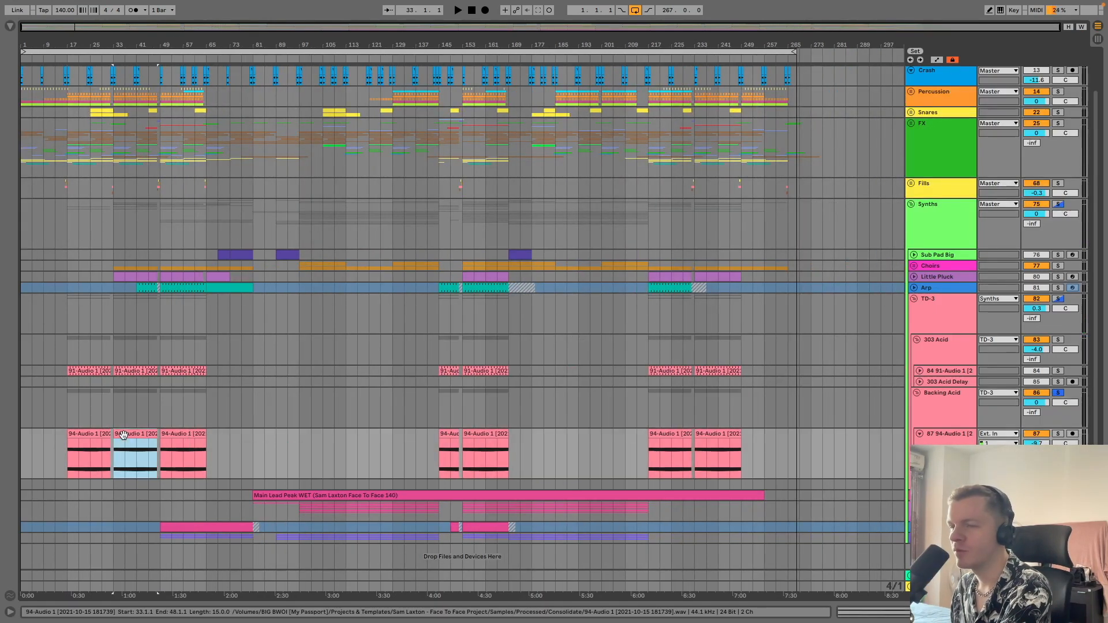
pyautogui.click(192, 434)
pyautogui.click(449, 434)
pyautogui.click(485, 434)
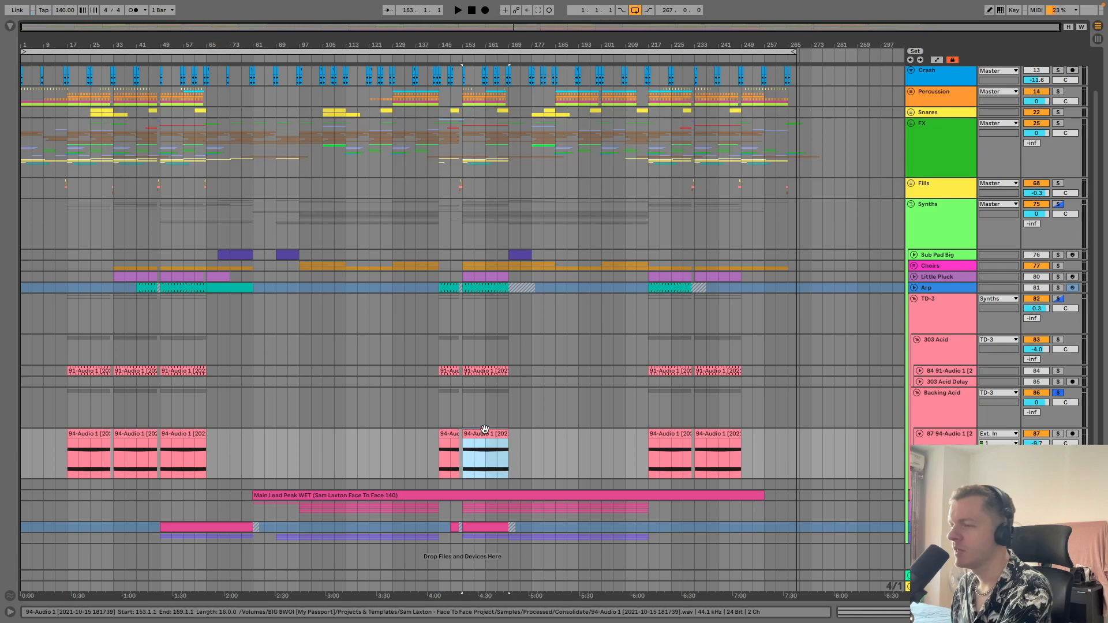
pyautogui.click(681, 434)
pyautogui.click(717, 434)
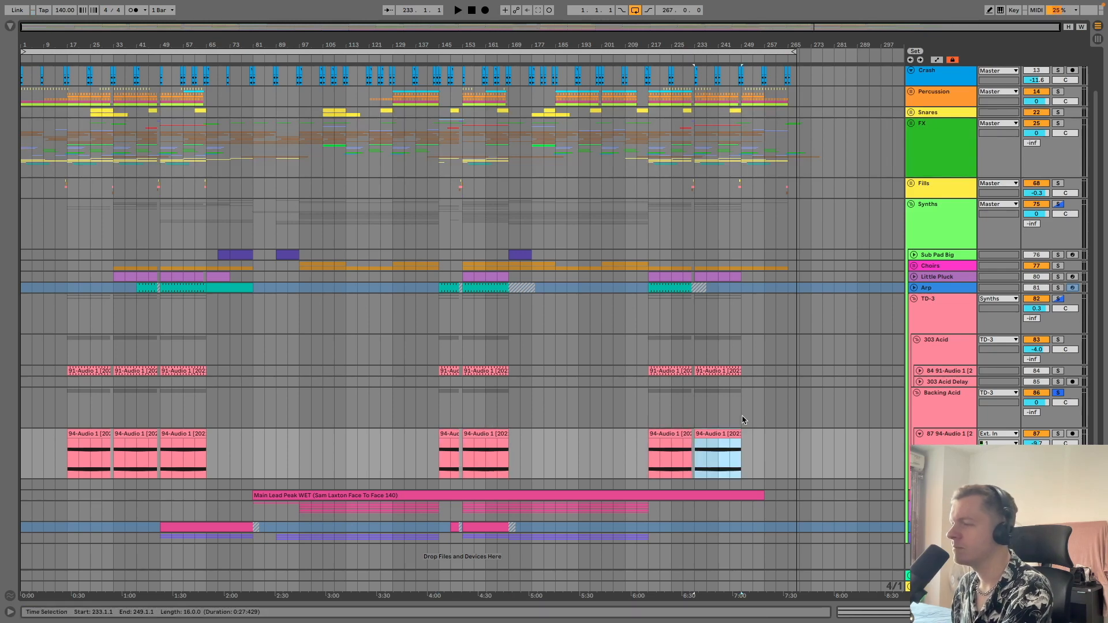
# Clear the Backing Acid solo and fold the Backing Acid, 303 Acid and TD-3 groups
pyautogui.click(1063, 394)
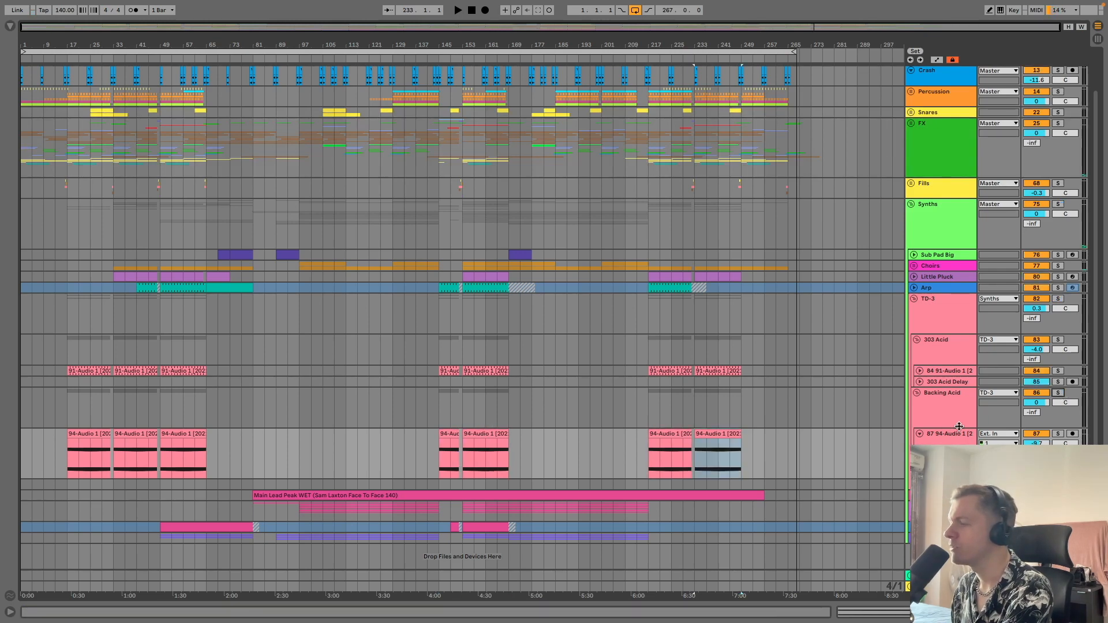
pyautogui.click(919, 433)
pyautogui.click(917, 392)
pyautogui.scroll(2, 916, 393)
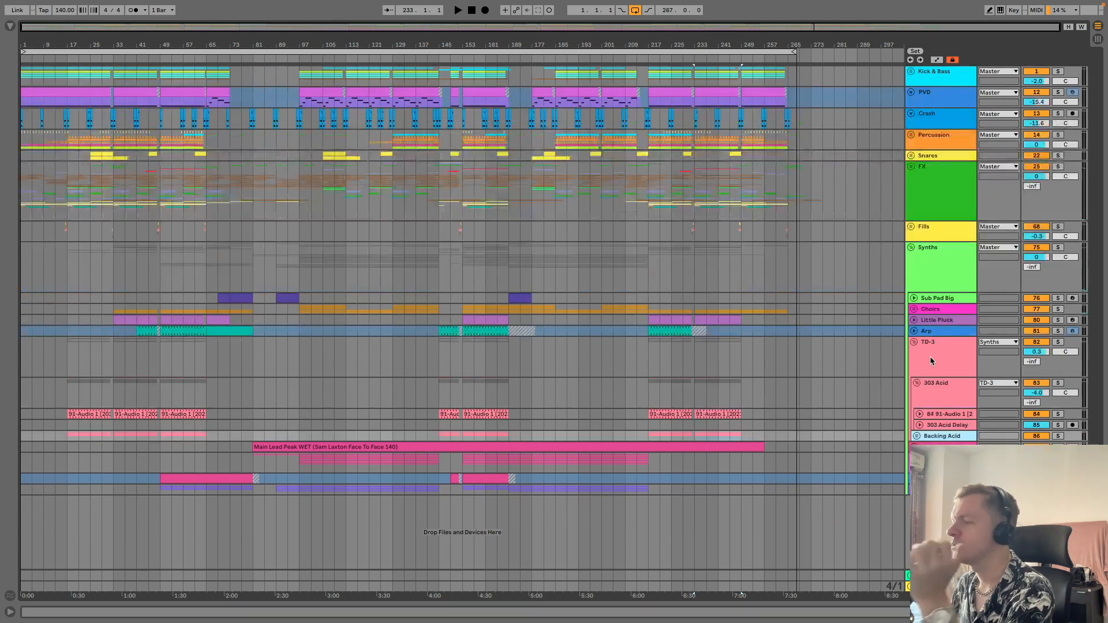
pyautogui.click(917, 383)
pyautogui.click(918, 376)
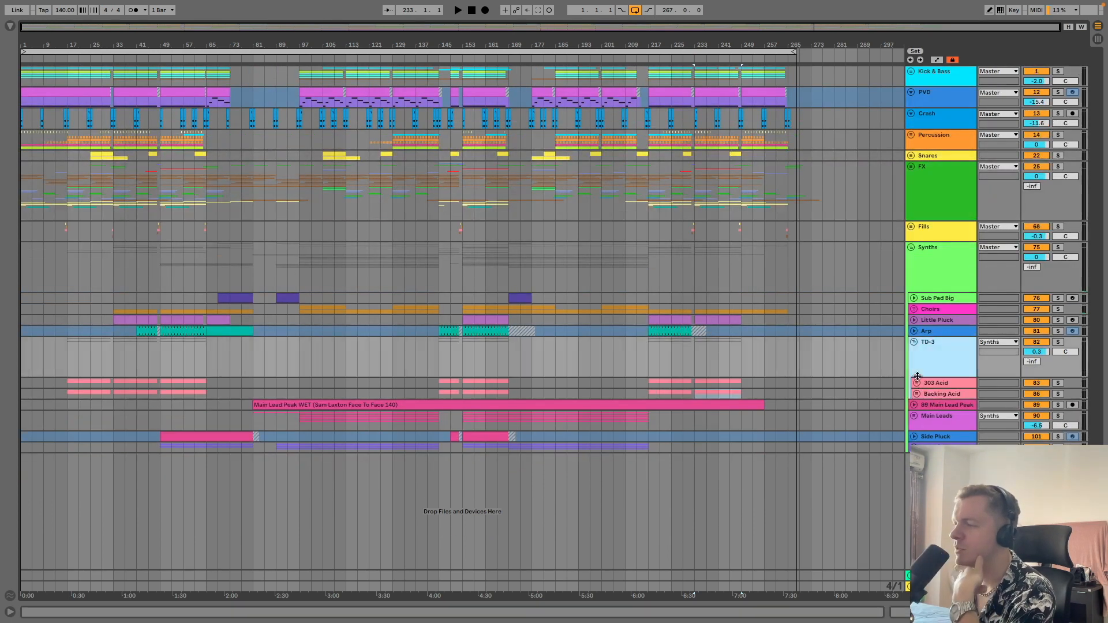
pyautogui.click(913, 343)
# Expand the 89 Main Lead Peak track to show its audio waveform across the arrangement
pyautogui.click(922, 354)
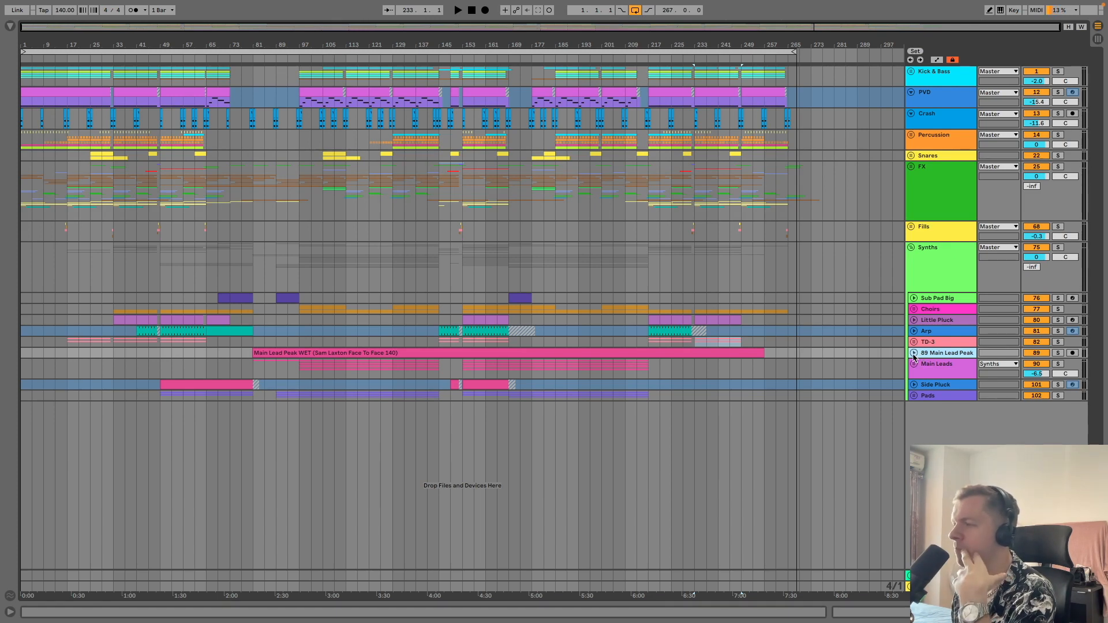
pyautogui.click(914, 354)
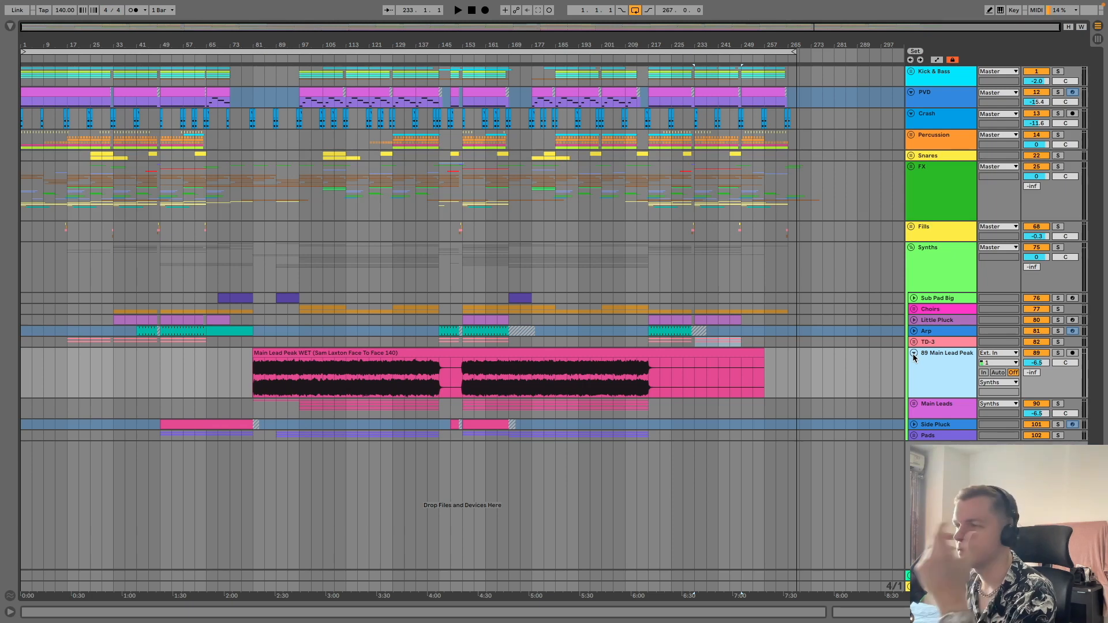
# Expand the Main Leads group and unfold the Main Leads MIDI track inside it
pyautogui.click(938, 407)
pyautogui.click(914, 403)
pyautogui.click(924, 393)
pyautogui.click(938, 426)
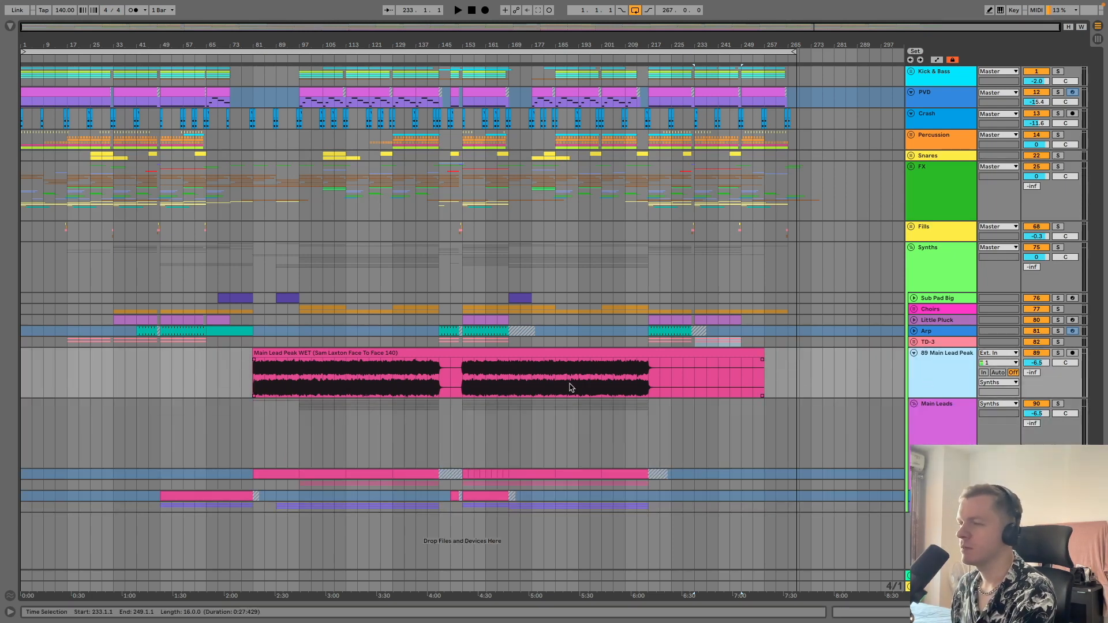
pyautogui.click(296, 393)
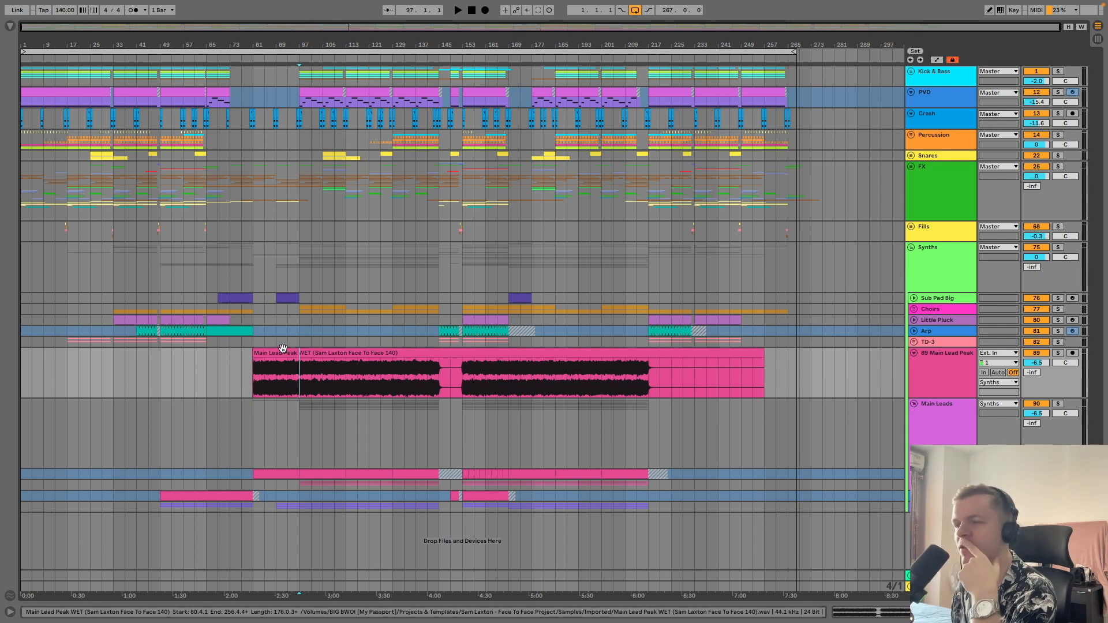
pyautogui.click(885, 466)
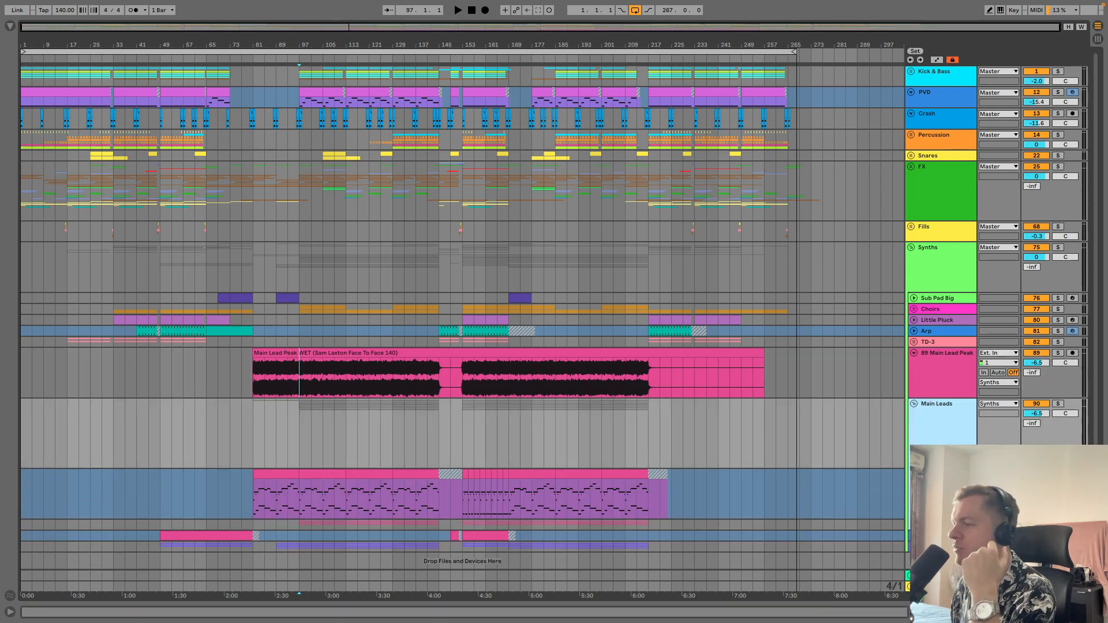
# Expand the Sandglass Leads, Supersaw and Character groups down to their individual Supersaw and Lead tracks
pyautogui.scroll(-2, 559, 314)
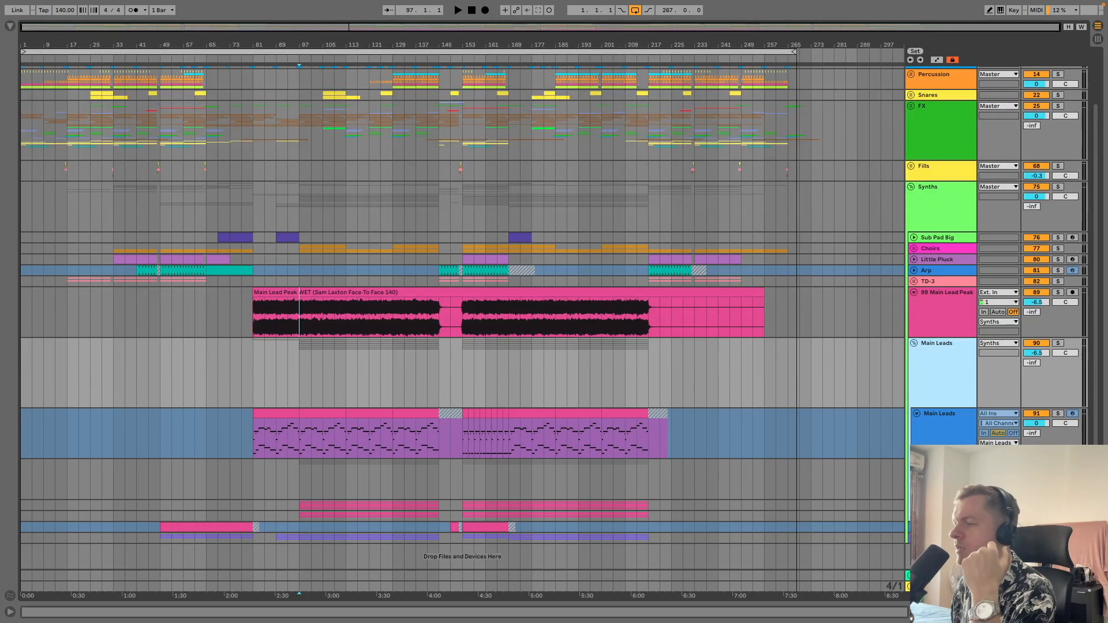
pyautogui.scroll(-2, 559, 314)
pyautogui.scroll(-1, 560, 314)
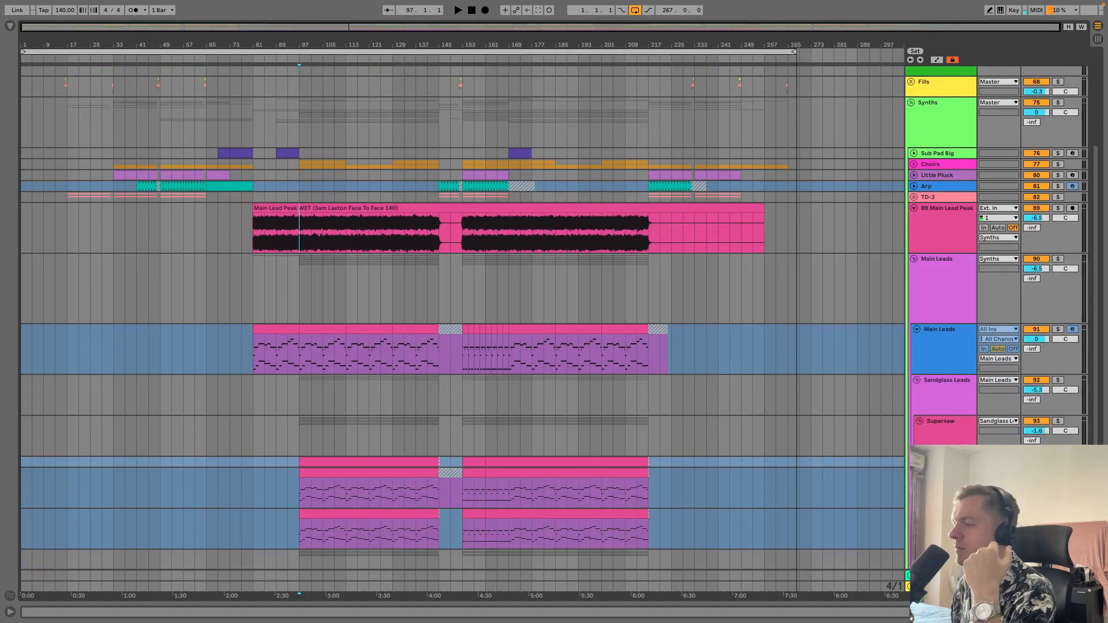
pyautogui.click(946, 430)
pyautogui.scroll(-5, 462, 314)
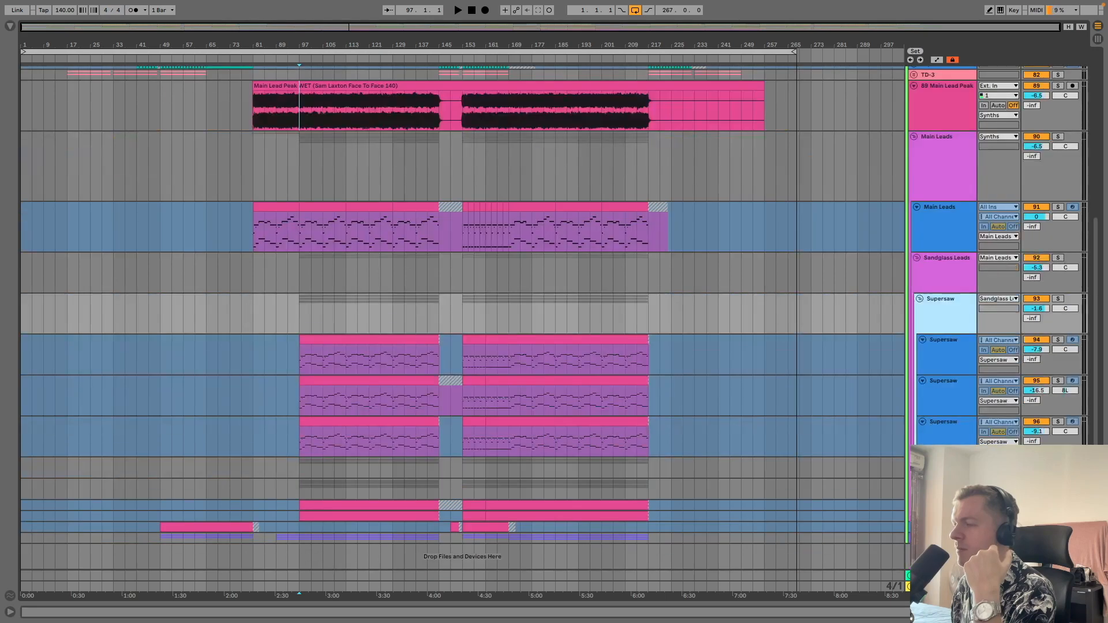
pyautogui.scroll(-3, 612, 503)
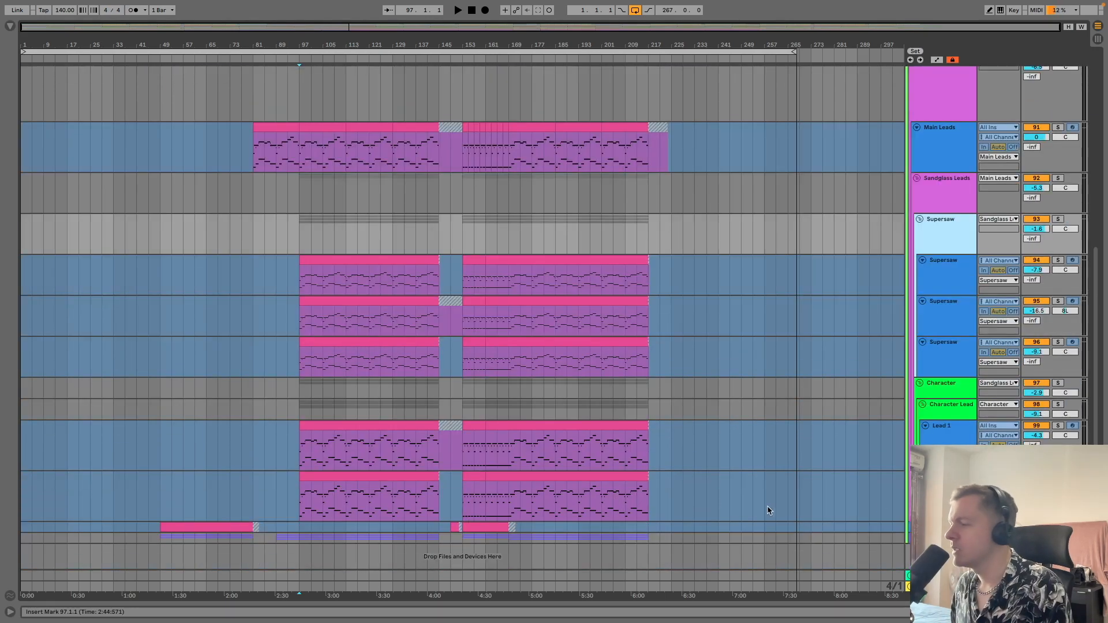
# Open the Main Leads MIDI clip at bars 81 to 97 and examine its note pattern
pyautogui.scroll(12, 768, 510)
pyautogui.click(288, 369)
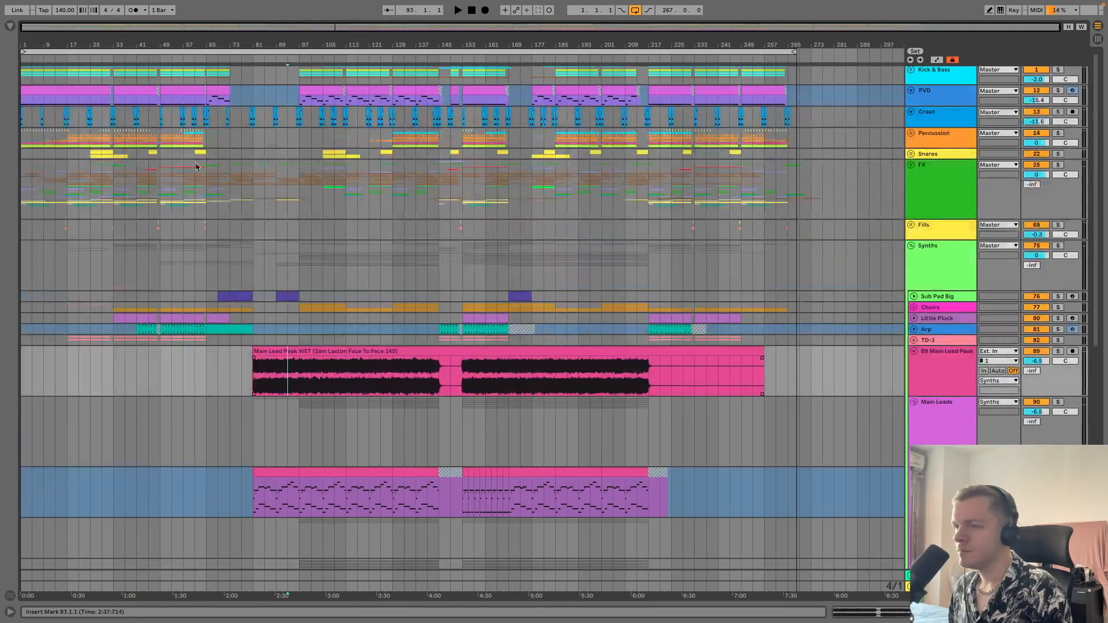
pyautogui.moveTo(272, 48); pyautogui.dragTo(323, 132)
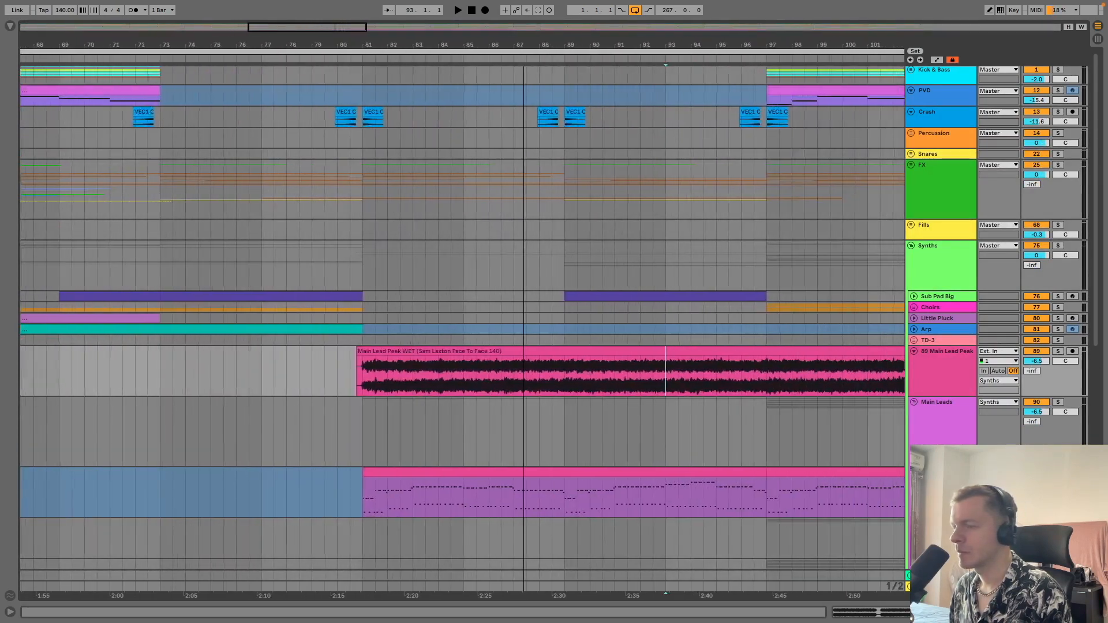
pyautogui.doubleClick(557, 473)
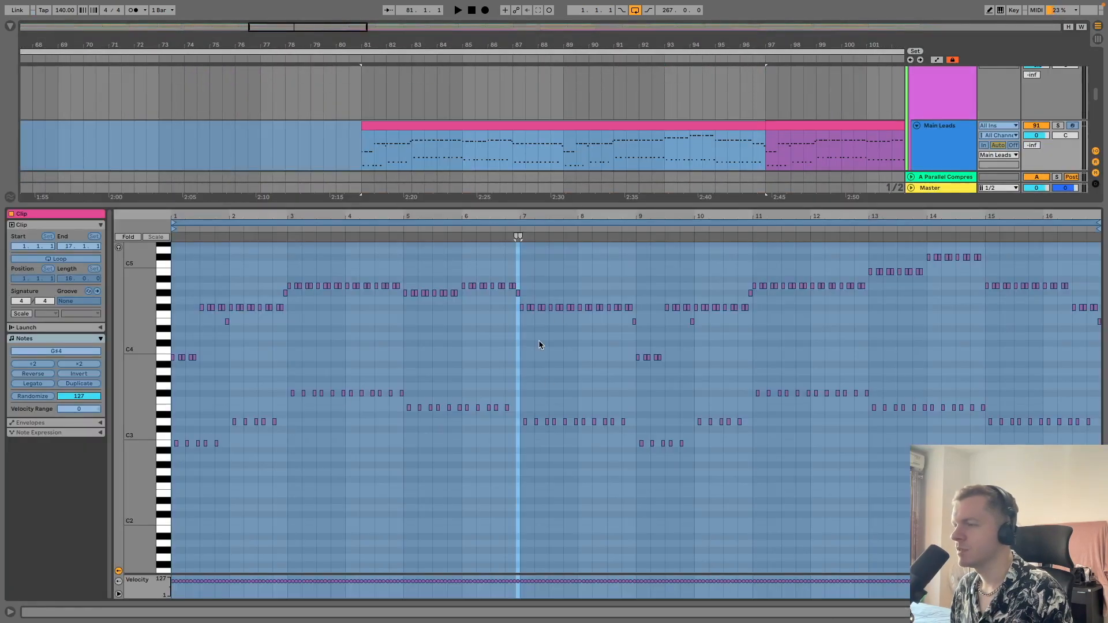
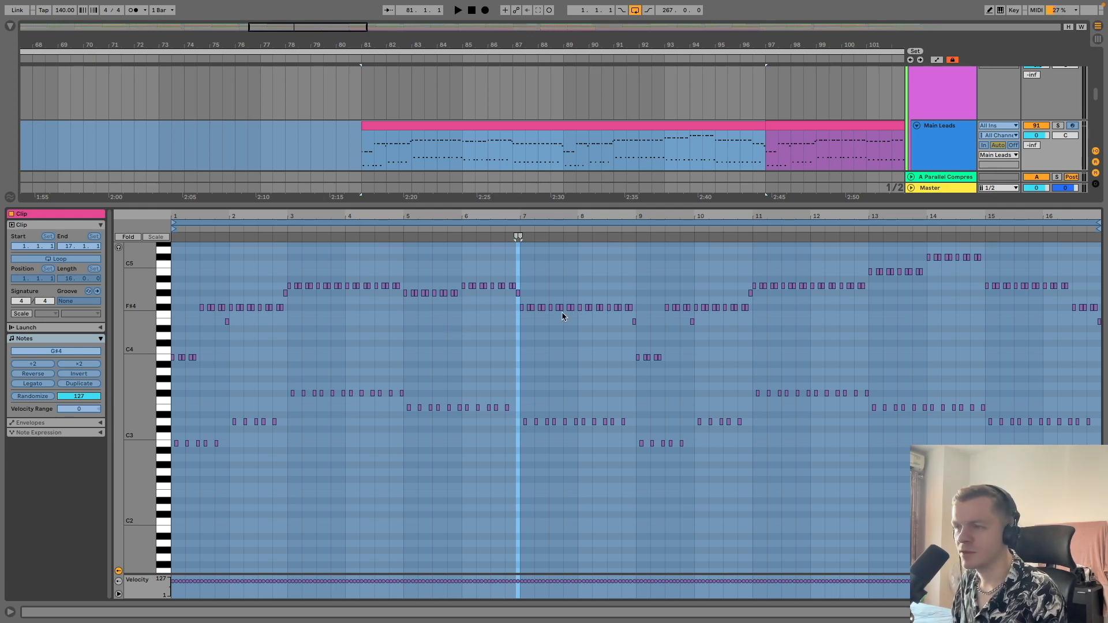
pyautogui.scroll(5, 374, 265)
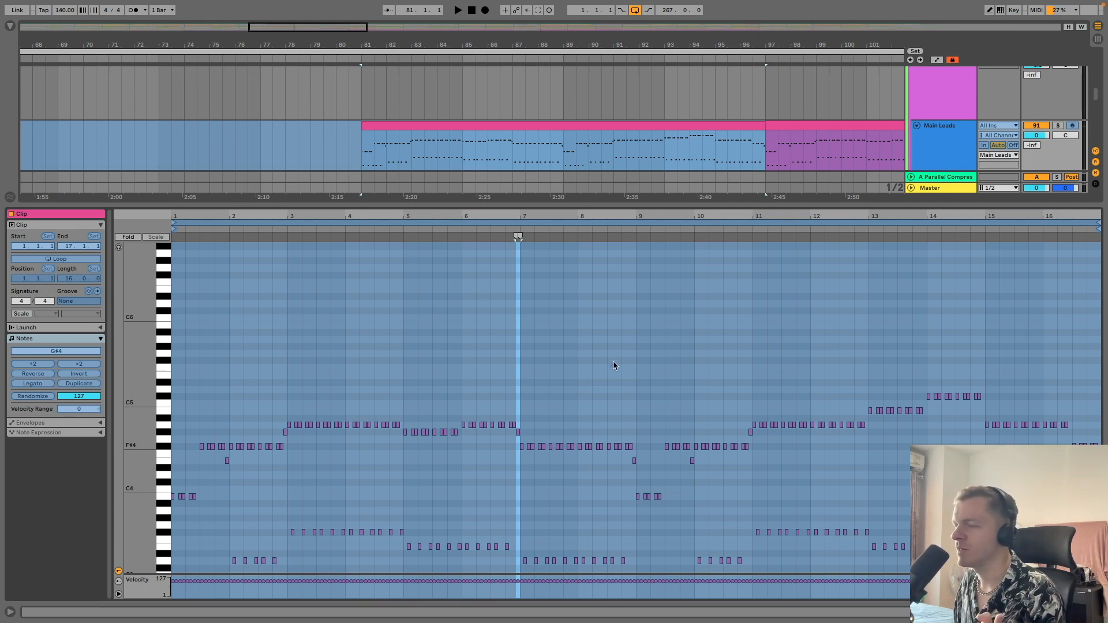
pyautogui.scroll(-3, 379, 384)
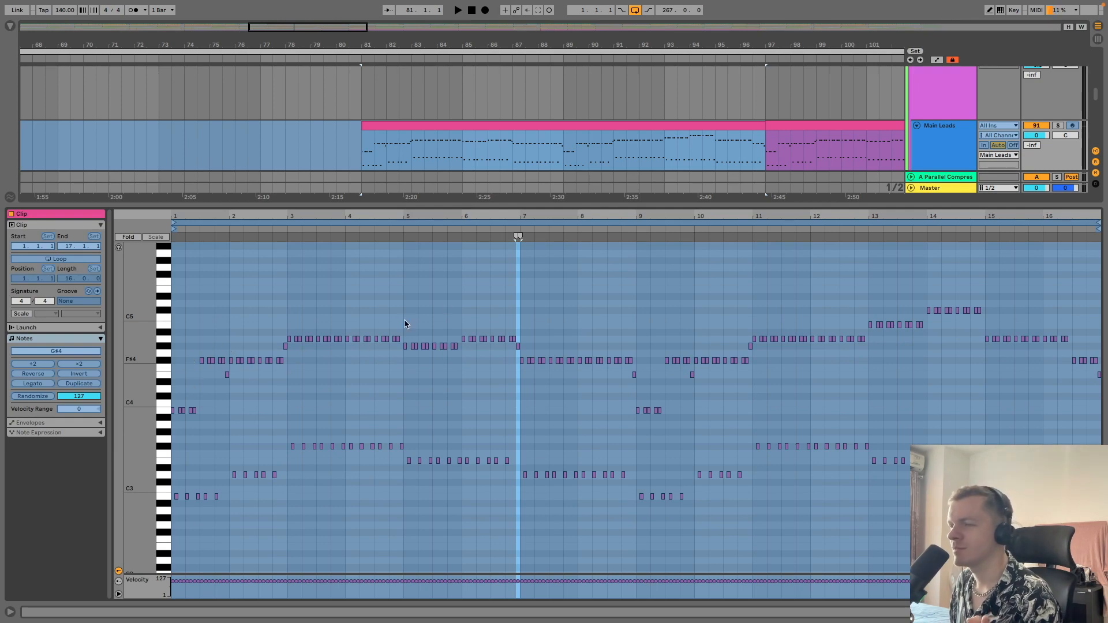
pyautogui.moveTo(482, 218)
pyautogui.mouseDown()
pyautogui.moveTo(481, 243)
pyautogui.moveTo(790, 288)
pyautogui.moveTo(613, 231)
pyautogui.moveTo(479, 211)
pyautogui.mouseUp()
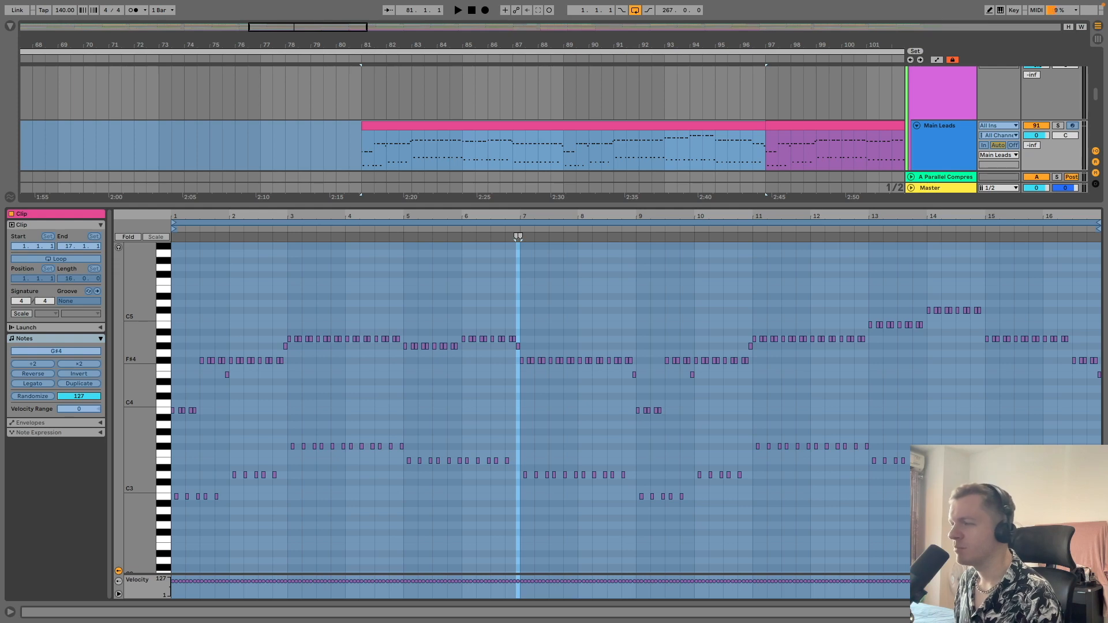
# Close the note editor, make the 89 Main Lead Peak track taller and place the insert marker at bar 81
pyautogui.click(1098, 612)
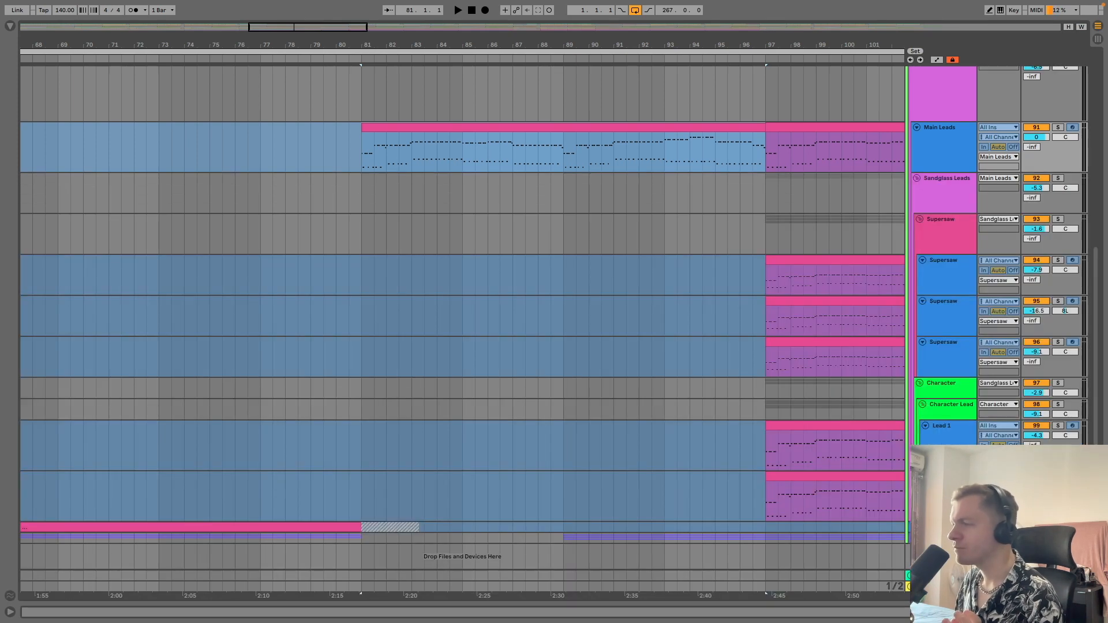
pyautogui.scroll(5, 732, 270)
pyautogui.scroll(1, 603, 295)
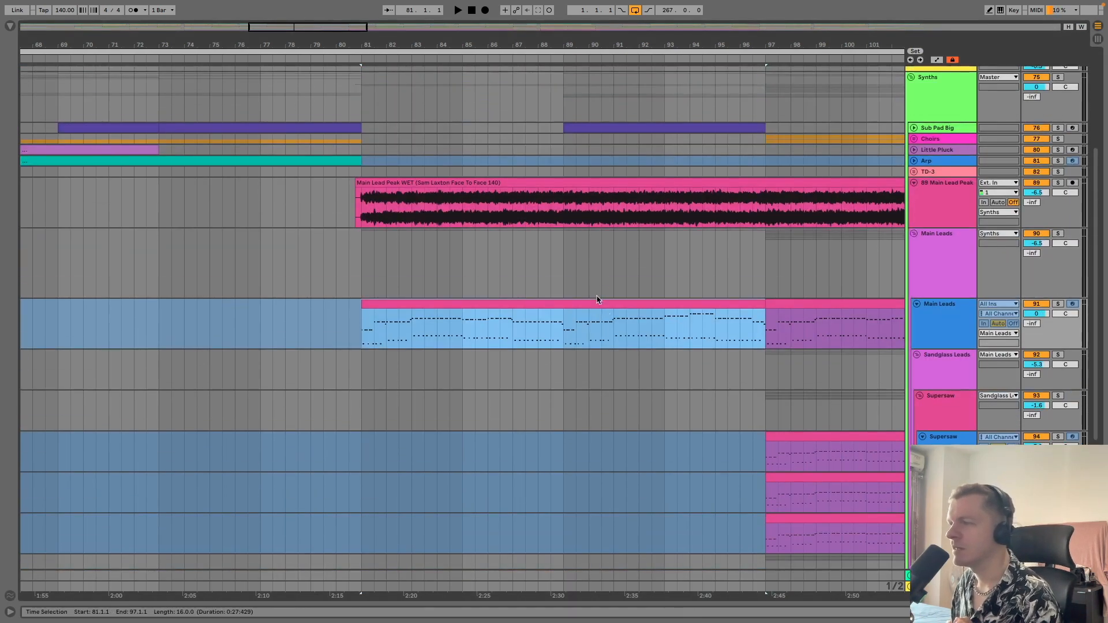
pyautogui.click(931, 333)
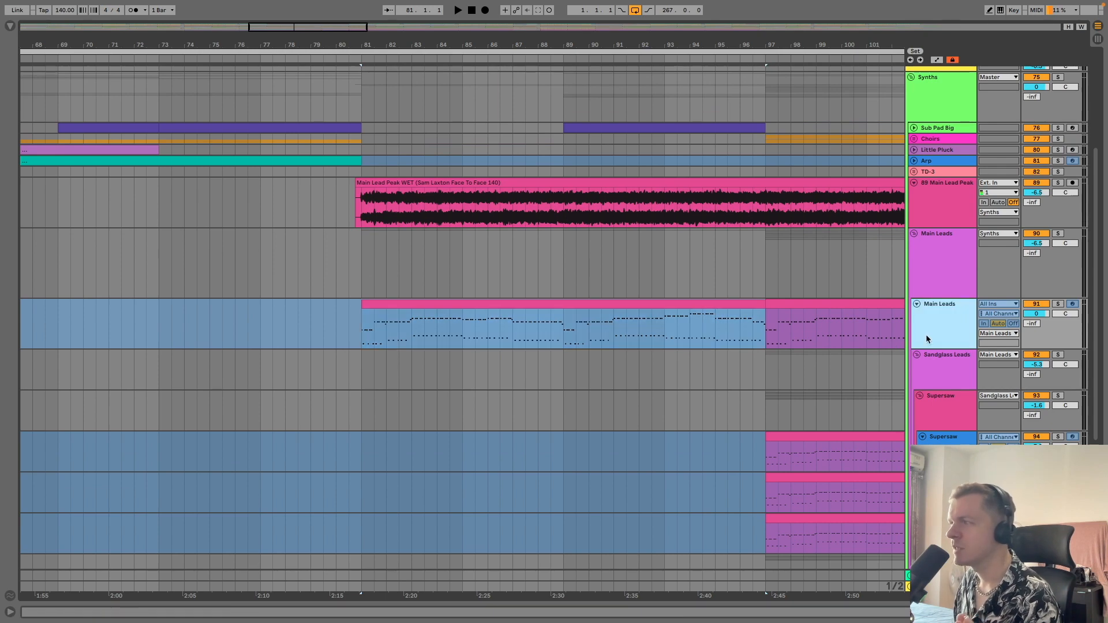
pyautogui.click(939, 207)
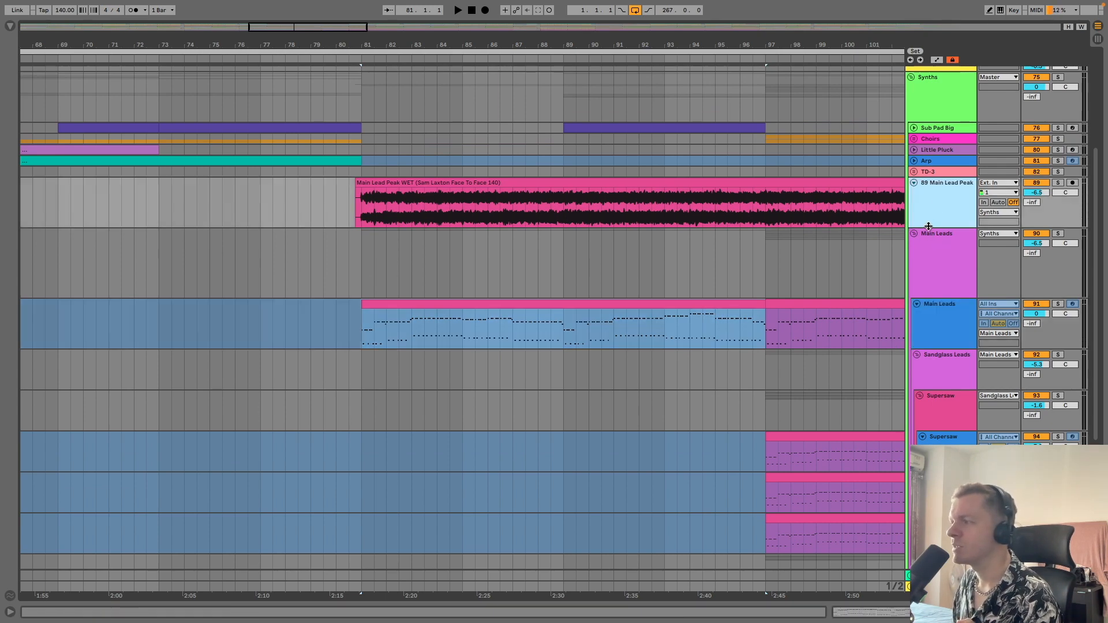
pyautogui.moveTo(928, 225); pyautogui.dragTo(930, 344)
pyautogui.click(359, 281)
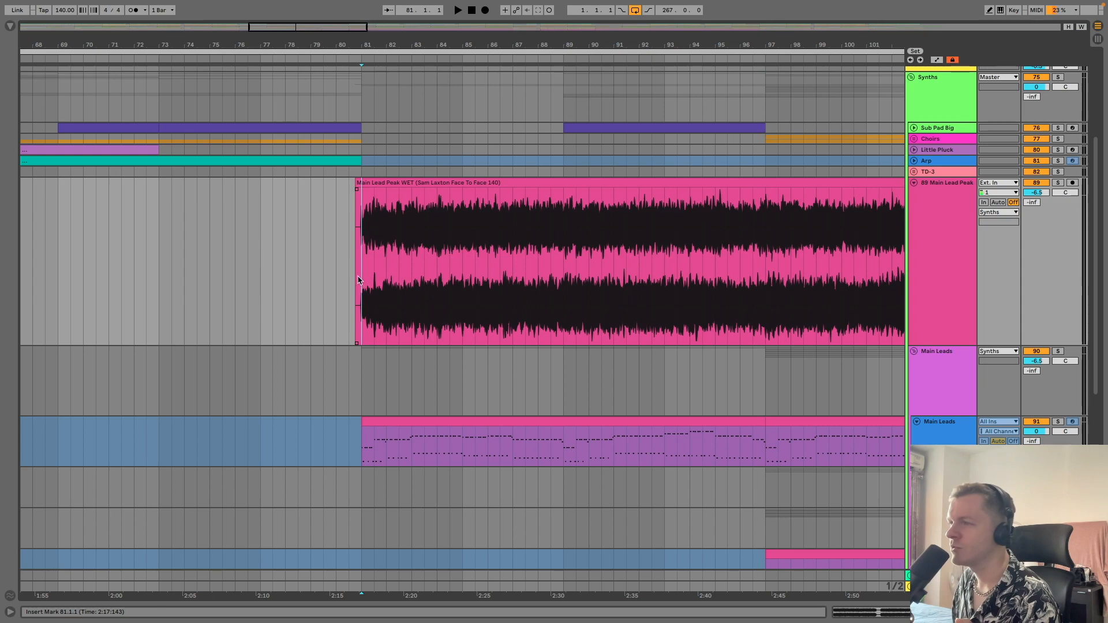
pyautogui.moveTo(457, 45); pyautogui.dragTo(177, 19)
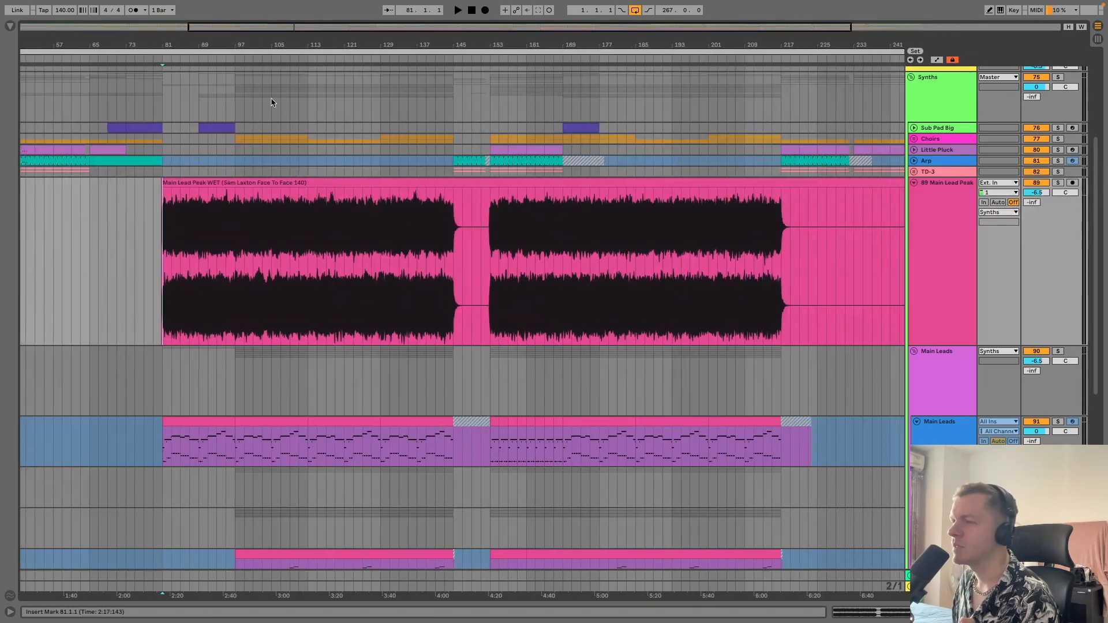
# Show the 89 Main Lead Peak track's effects, solo the track and play it twice from bar 81
pyautogui.doubleClick(929, 212)
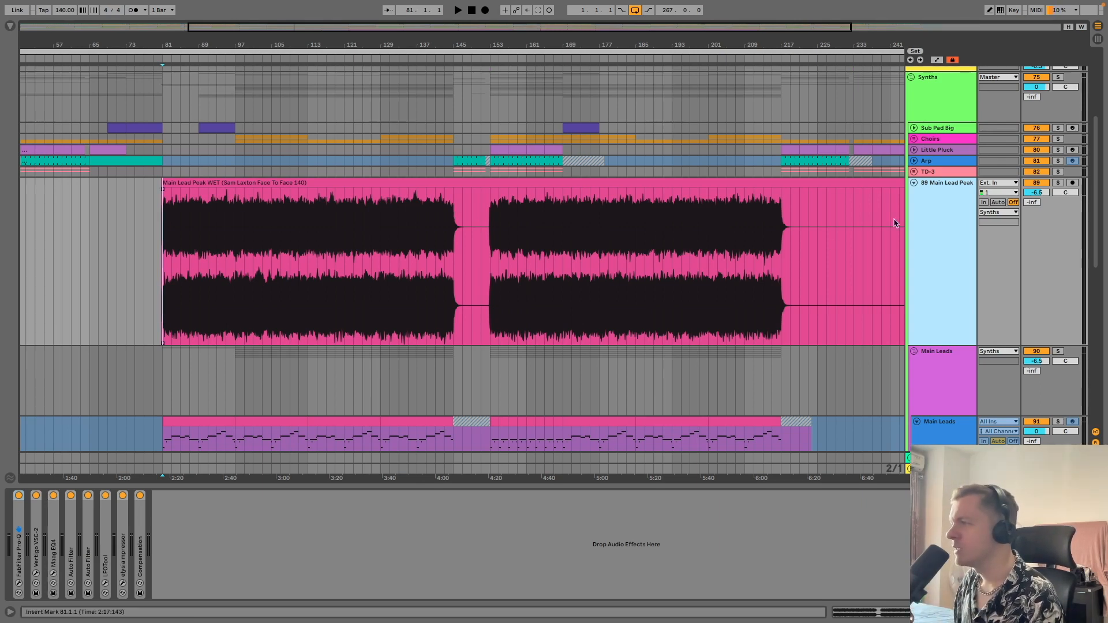
pyautogui.click(1058, 183)
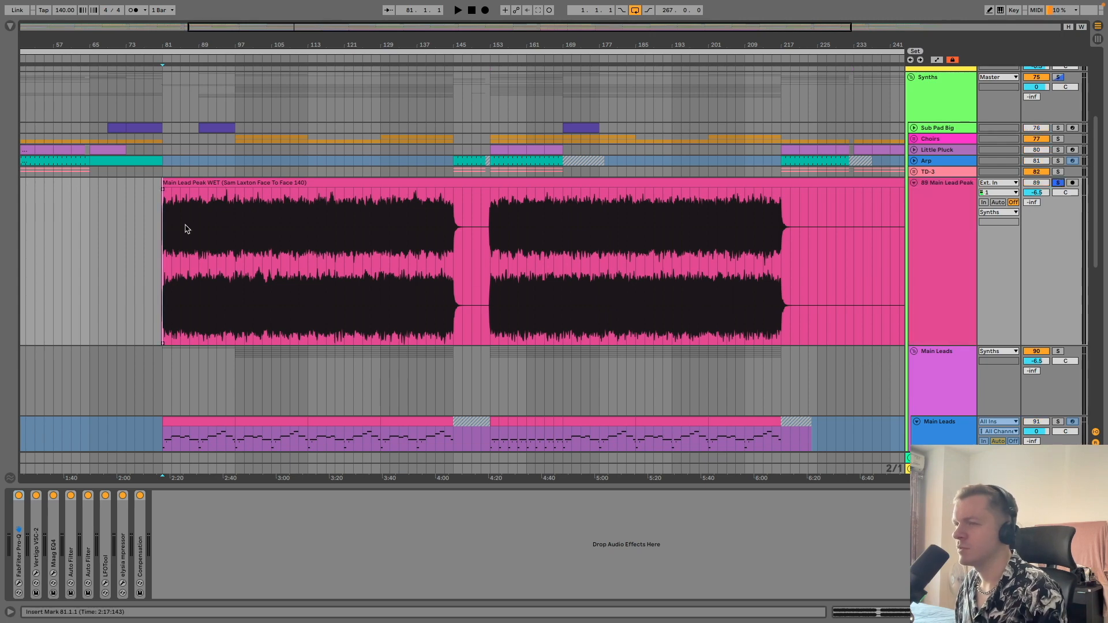
pyautogui.press('space')
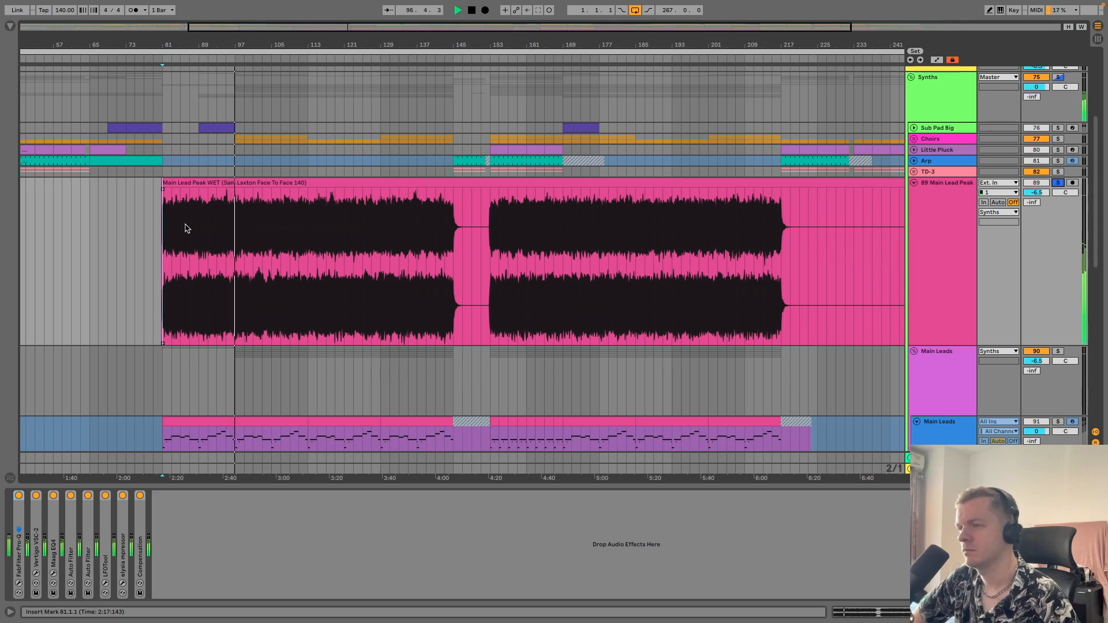
pyautogui.press('space')
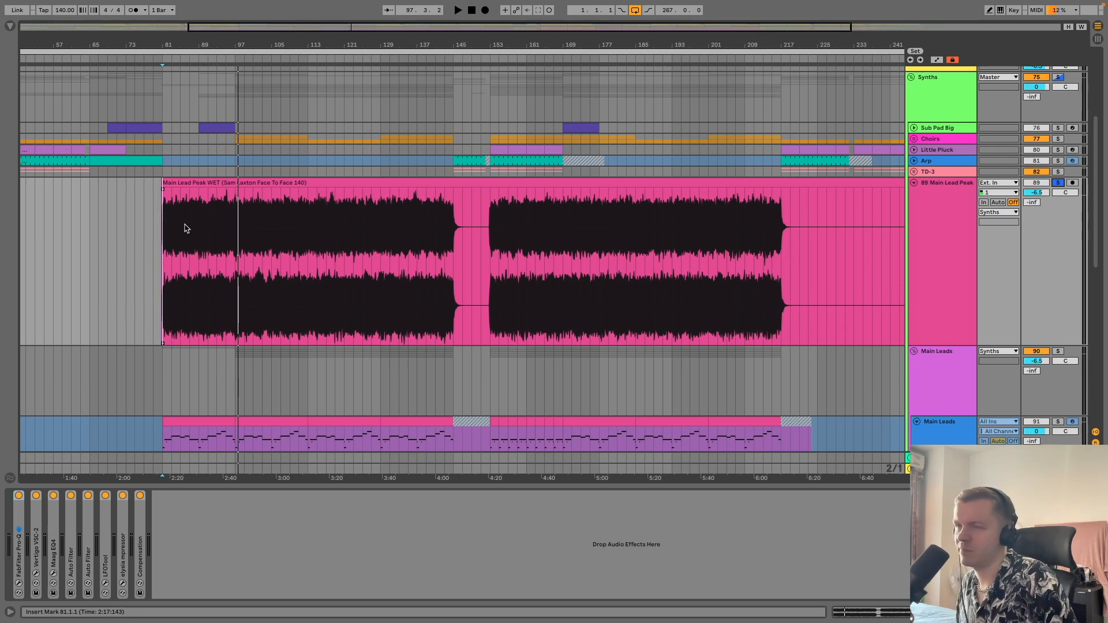
pyautogui.press('space')
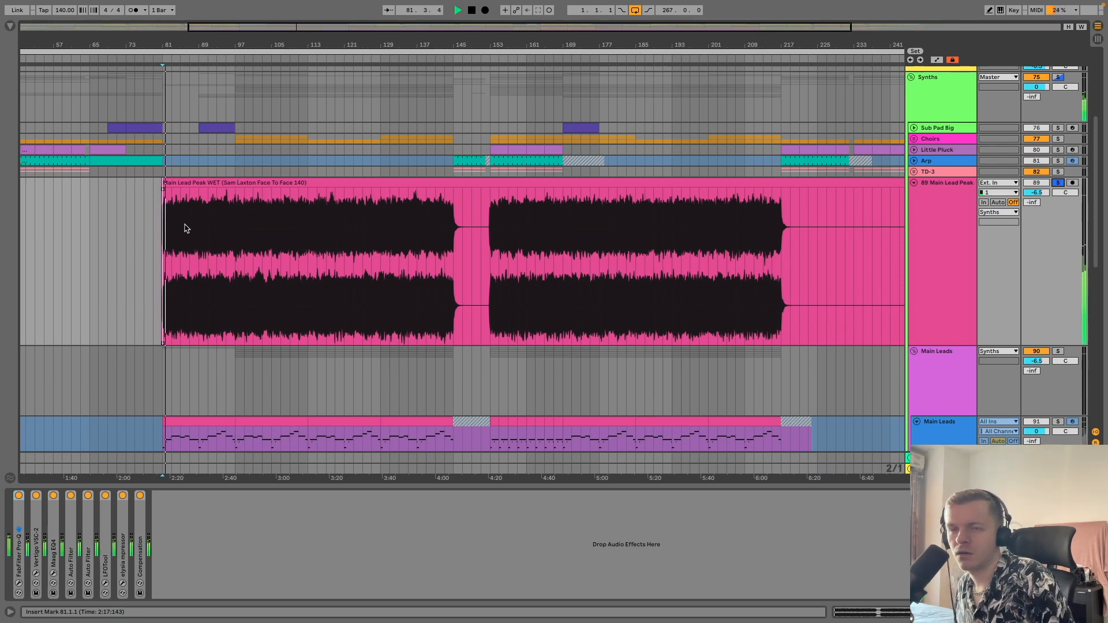
pyautogui.press('space')
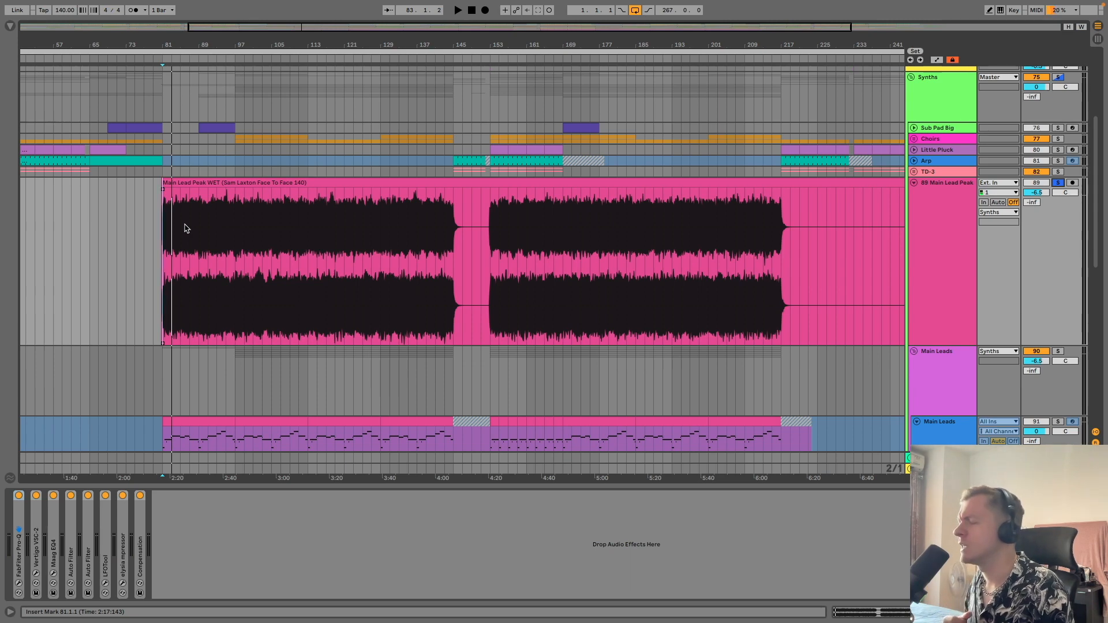
# Clear the 89 Main Lead Peak solo and fold the track
pyautogui.click(1058, 182)
pyautogui.click(953, 208)
pyautogui.press('u')
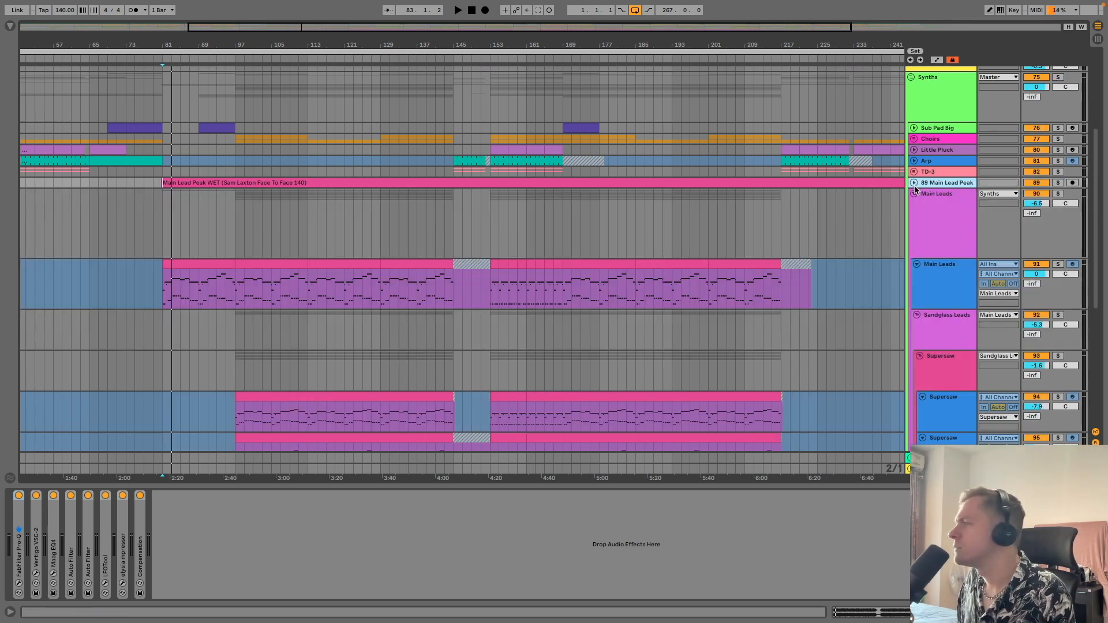
# Show the device chains of the Main Leads MIDI track and the Main Leads group
pyautogui.scroll(-5, 940, 206)
pyautogui.click(928, 144)
pyautogui.click(933, 174)
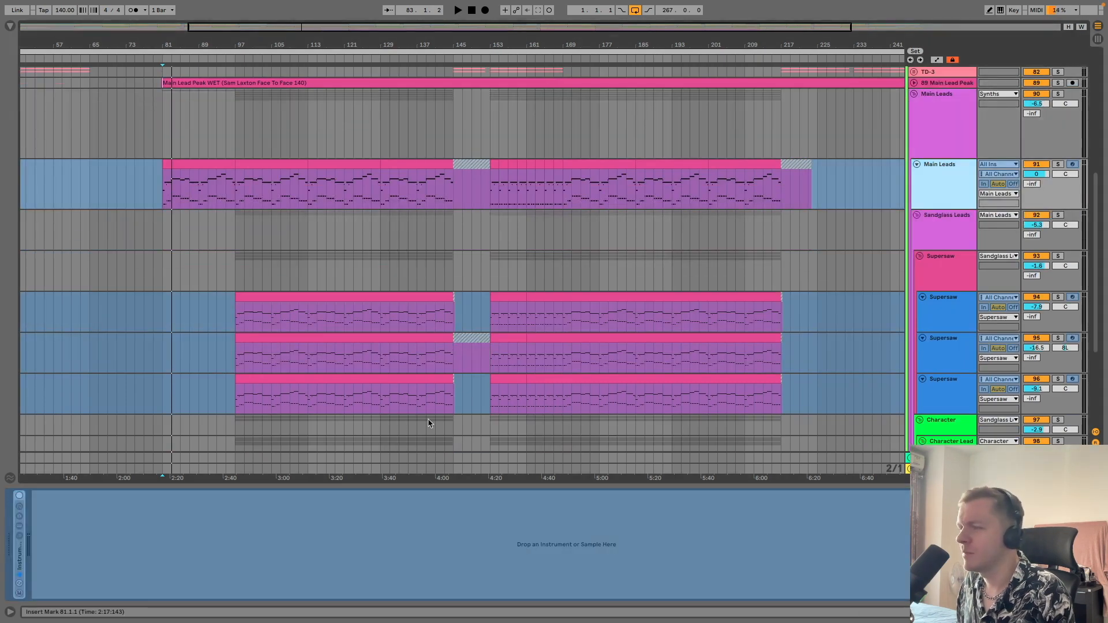
pyautogui.click(930, 130)
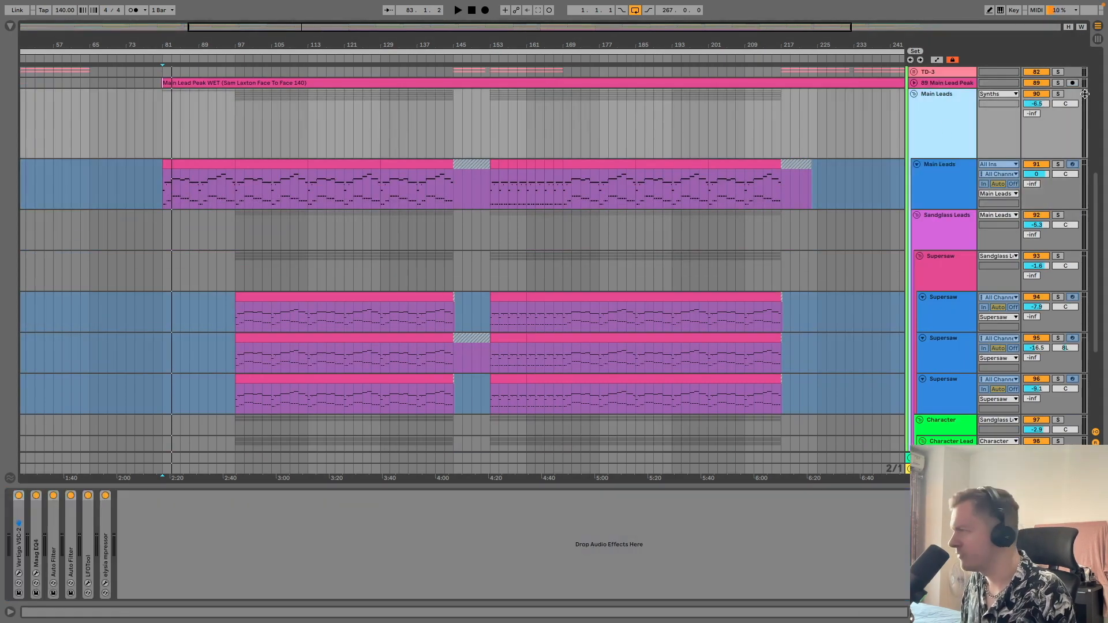
# Solo the Main Leads MIDI track within its group and play it from bar 97 to about bar 105
pyautogui.click(1058, 94)
pyautogui.click(904, 201)
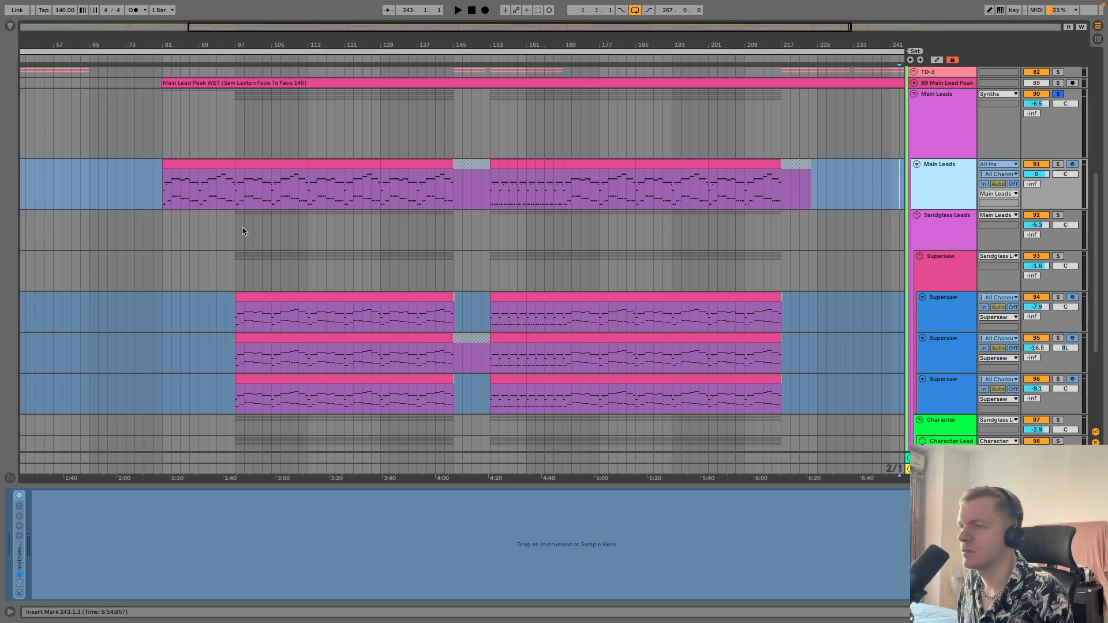
pyautogui.click(236, 202)
pyautogui.click(1059, 165)
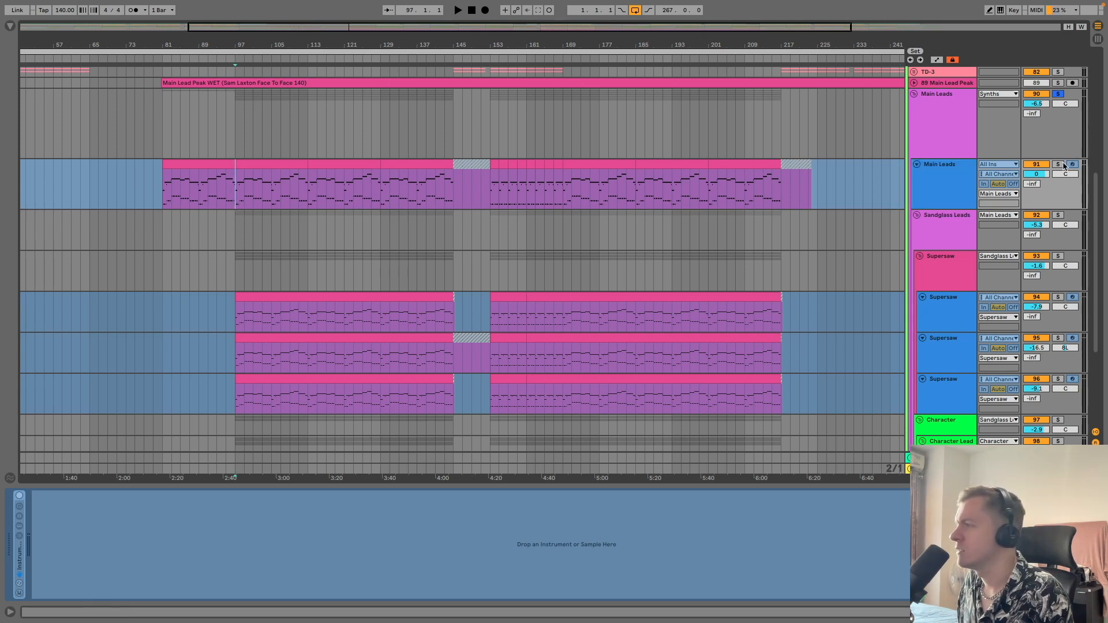
pyautogui.press('space')
pyautogui.click(947, 185)
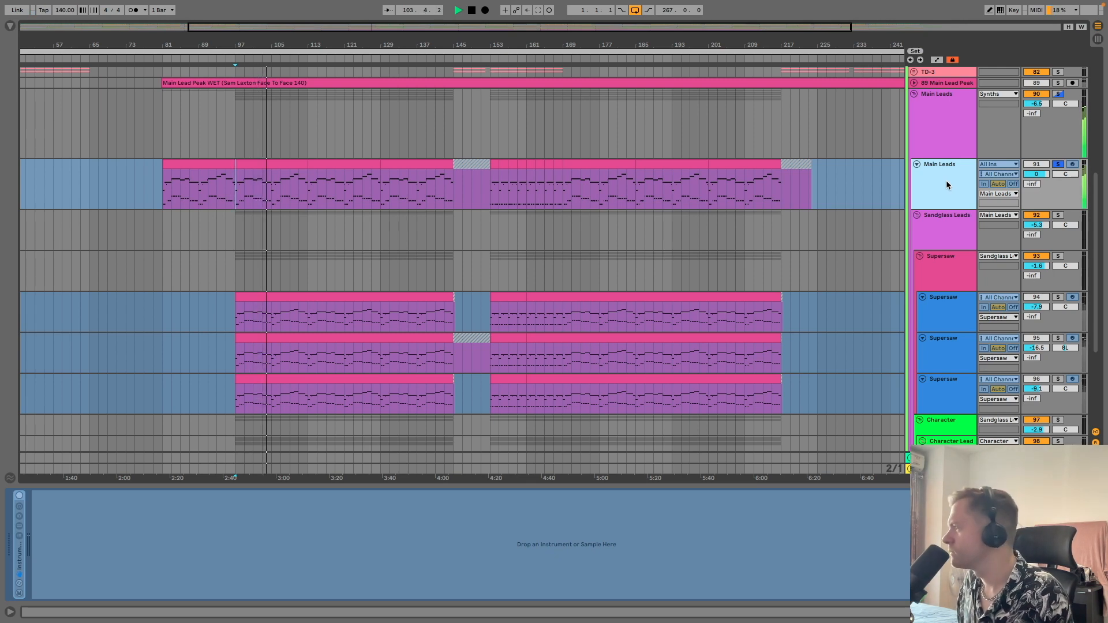
pyautogui.press('space')
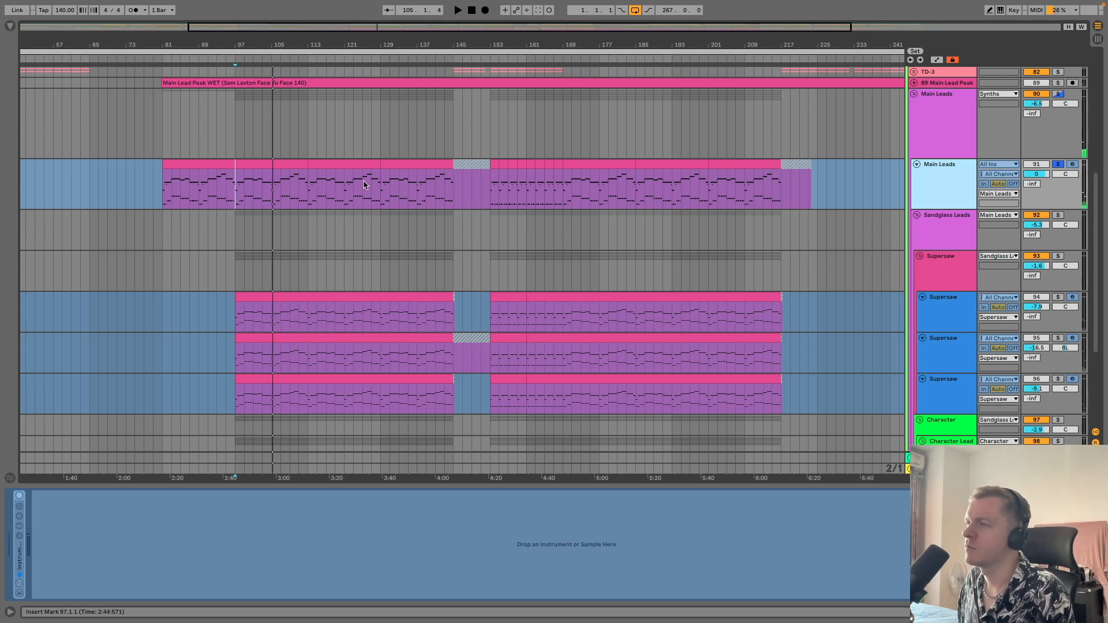
# Show the Sandglass Leads group's effects and bring its Supersaw and Character tracks into view
pyautogui.click(922, 182)
pyautogui.click(921, 183)
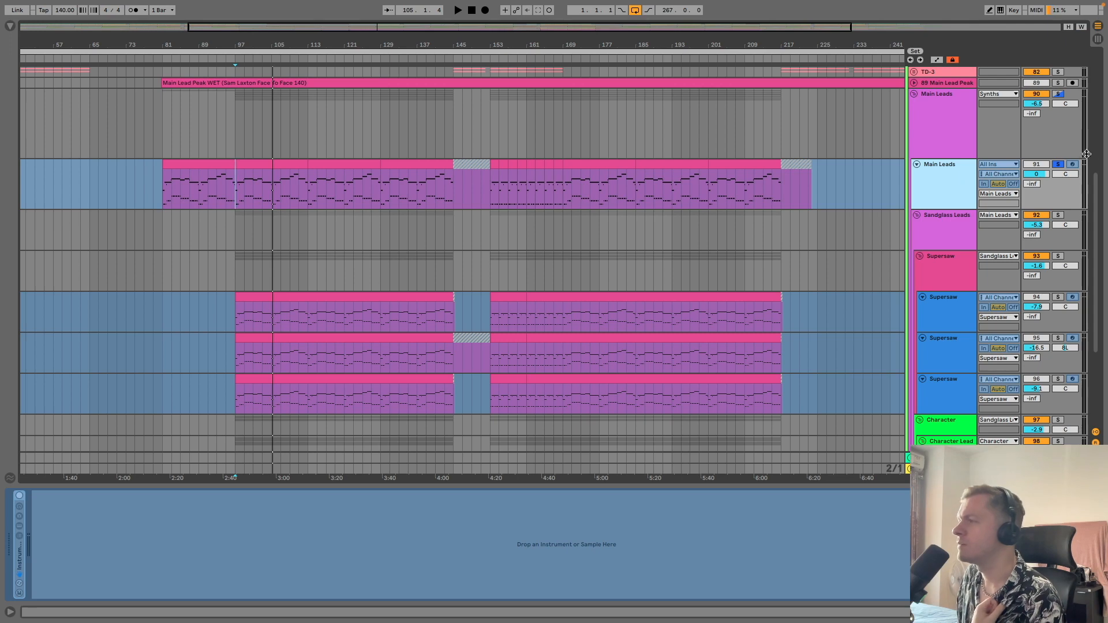
pyautogui.click(963, 225)
pyautogui.scroll(-5, 963, 225)
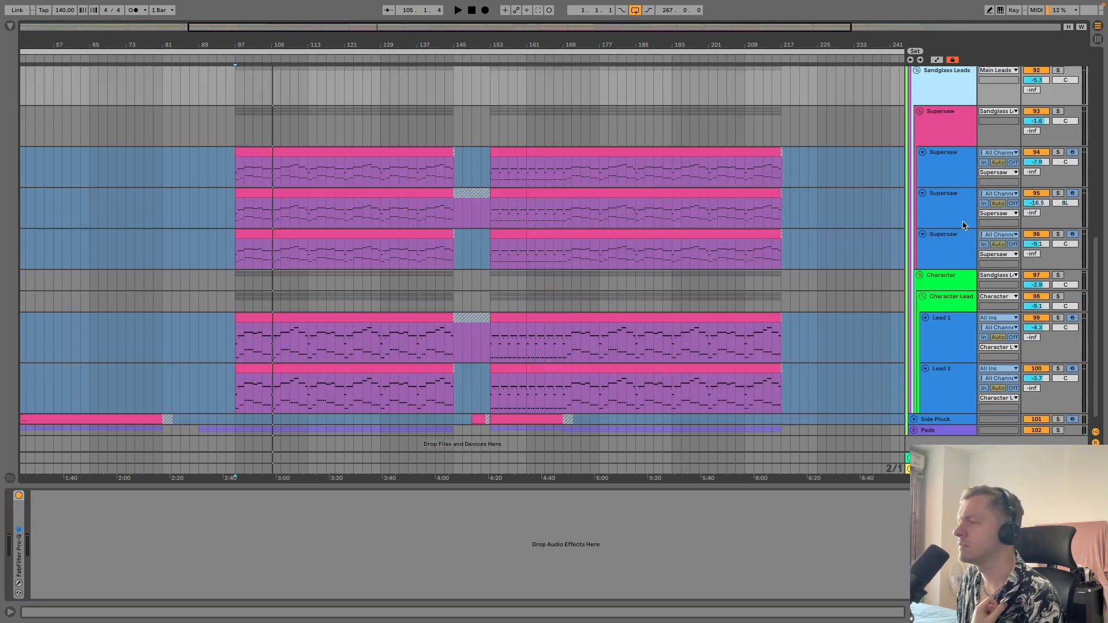
# Solo the Main Leads MIDI track again and play it briefly from bar 97 to about bar 100
pyautogui.scroll(4, 963, 225)
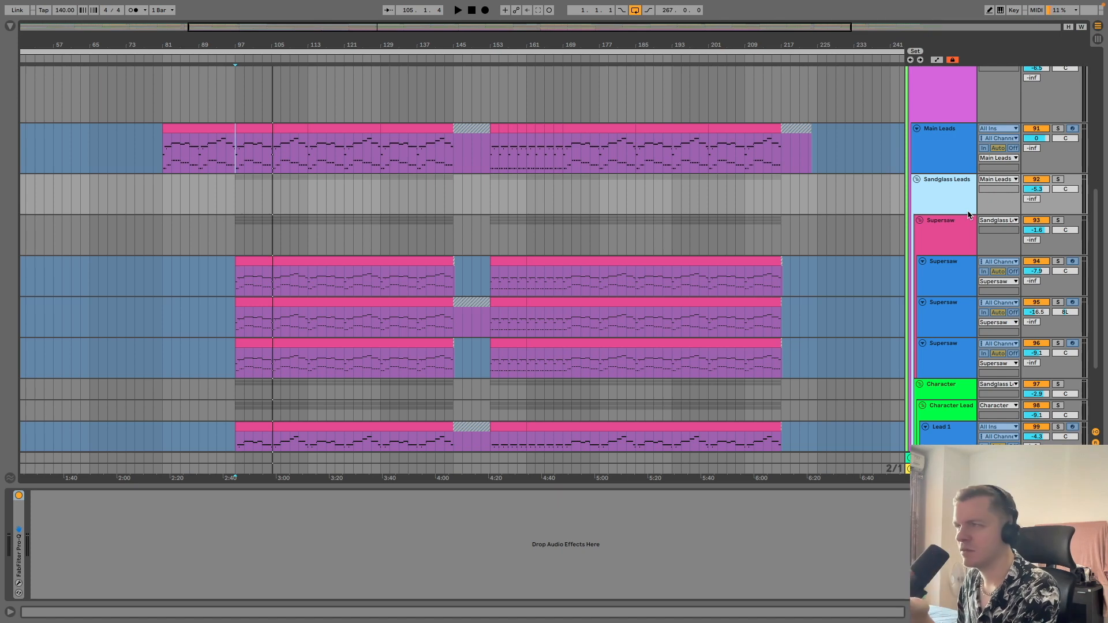
pyautogui.click(1058, 128)
pyautogui.press('space')
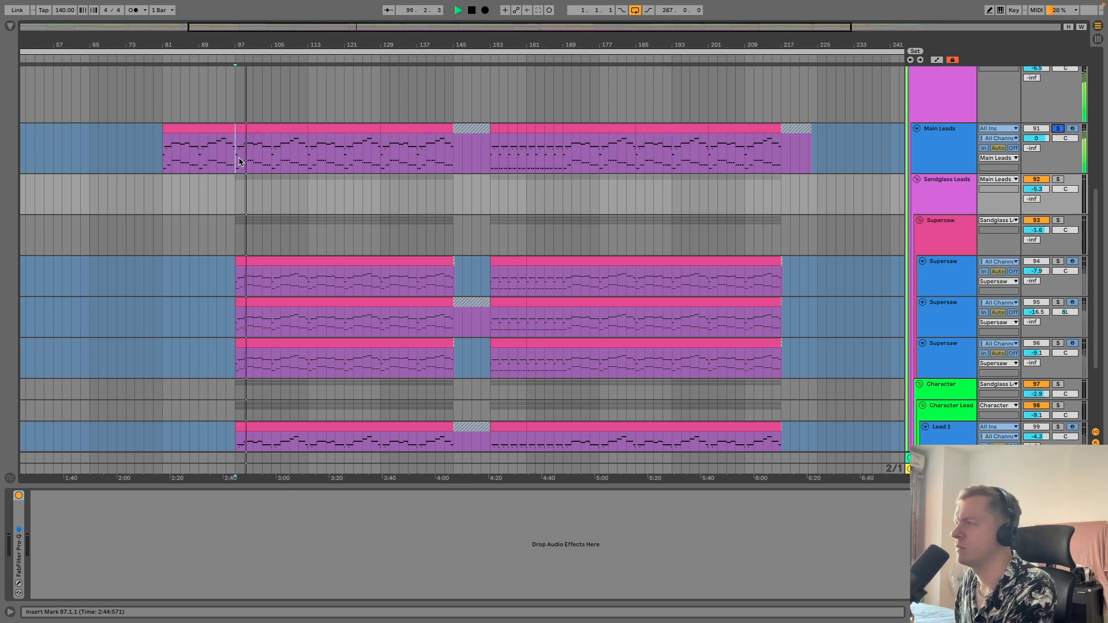
pyautogui.press('space')
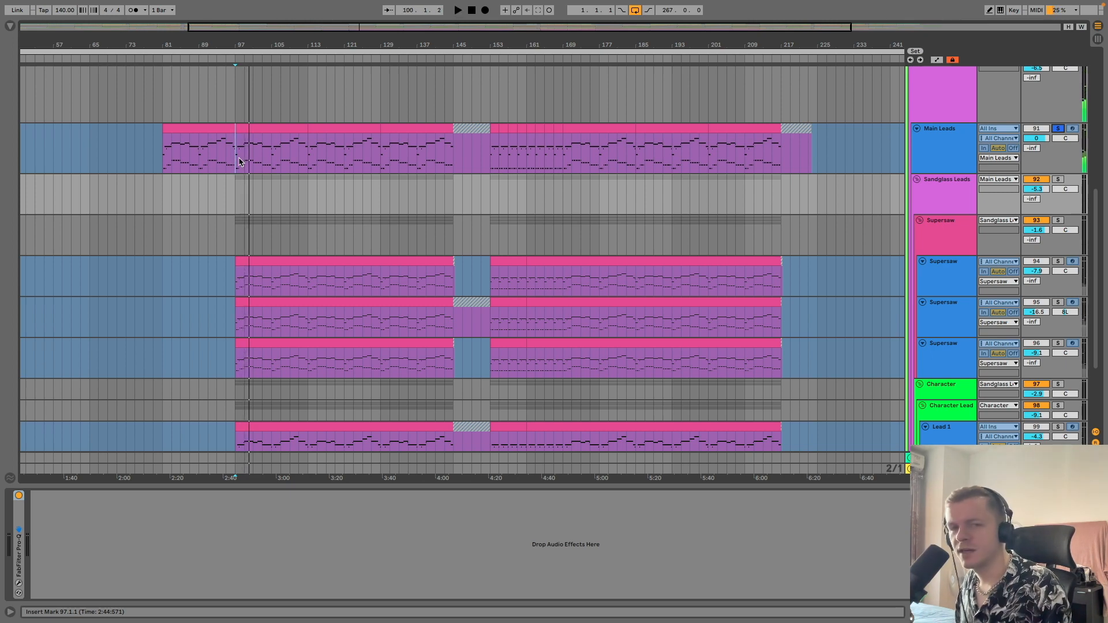
# Compare the device chains of the Sandglass Leads group, the Supersaw group and the first Supersaw track inside it
pyautogui.click(939, 211)
pyautogui.click(946, 244)
pyautogui.click(950, 272)
pyautogui.click(951, 227)
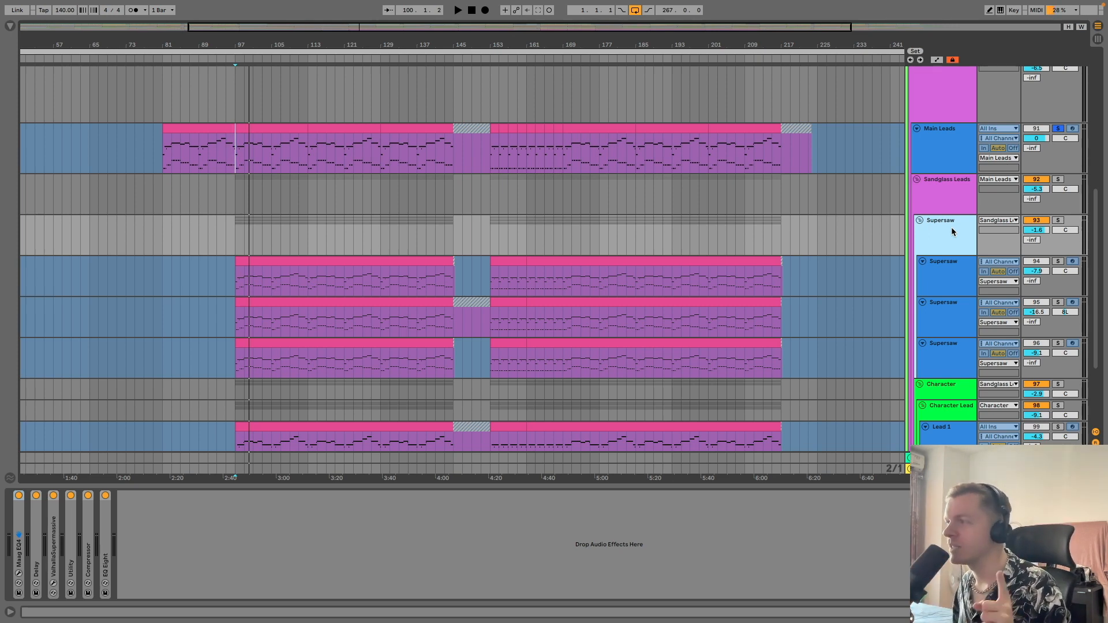
pyautogui.click(956, 184)
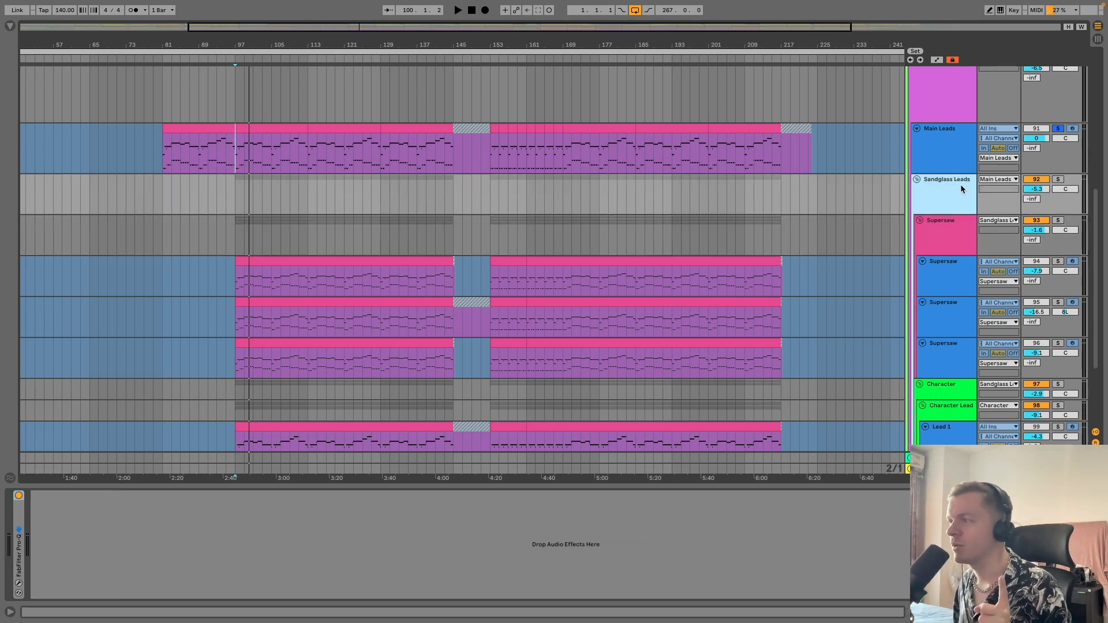
# Solo the Sandglass Leads group instead and play it from bar 97 to about bar 103
pyautogui.click(1057, 180)
pyautogui.click(237, 240)
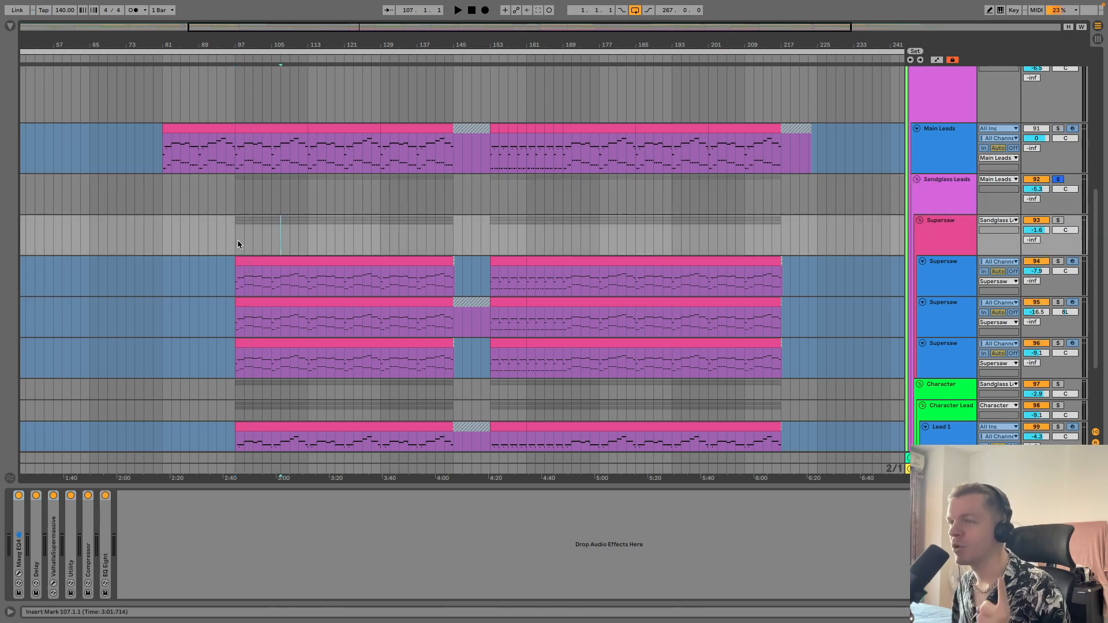
pyautogui.press('space')
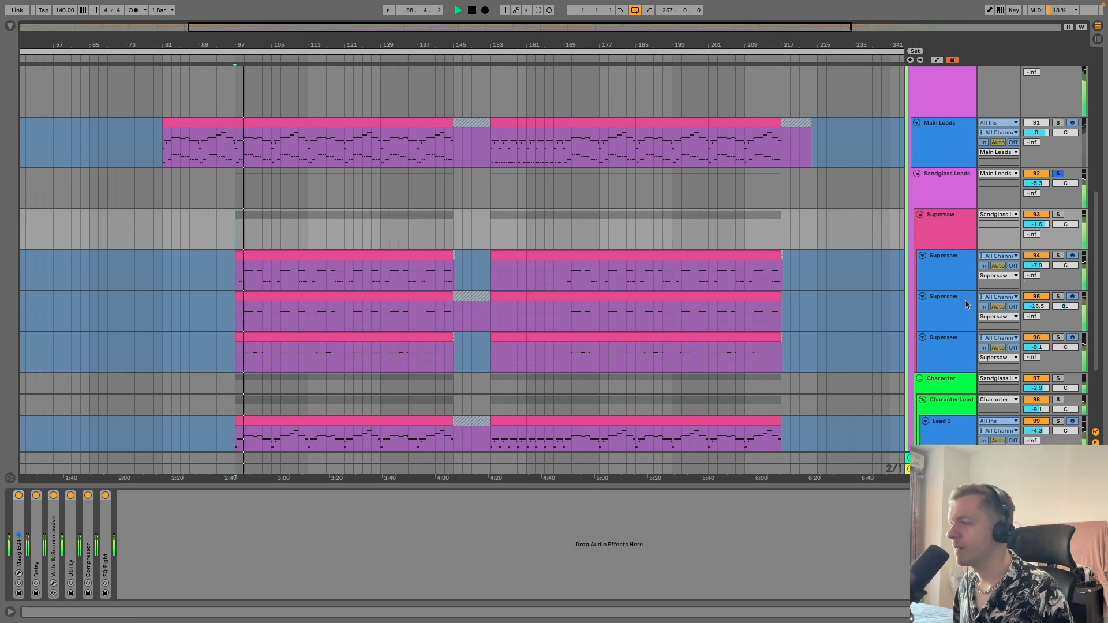
pyautogui.scroll(-3, 1079, 392)
pyautogui.scroll(4, 1050, 348)
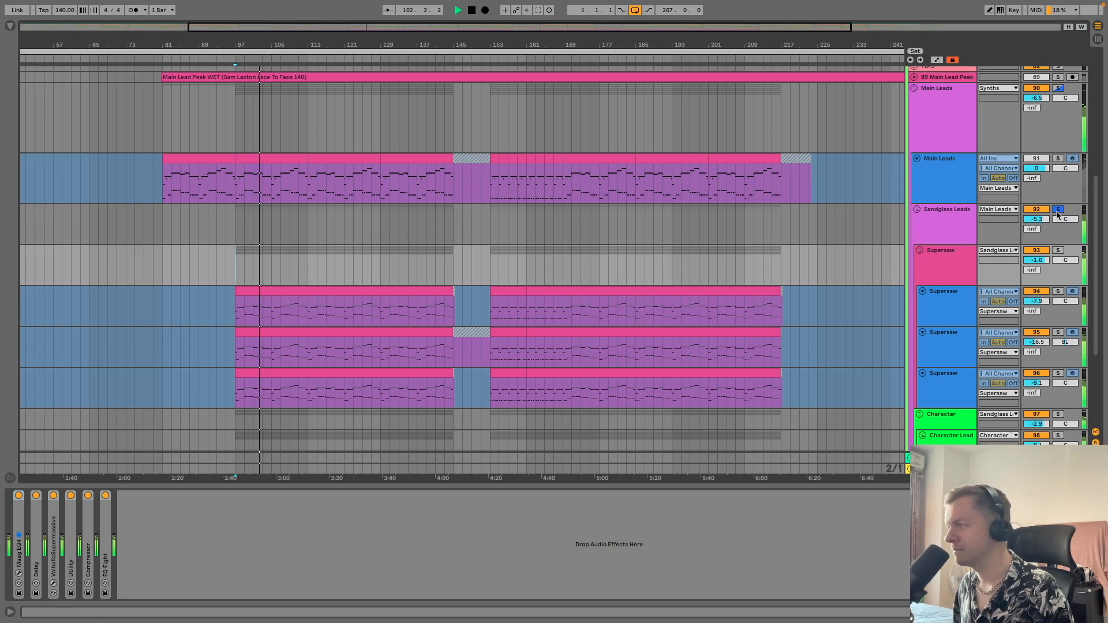
pyautogui.press('space')
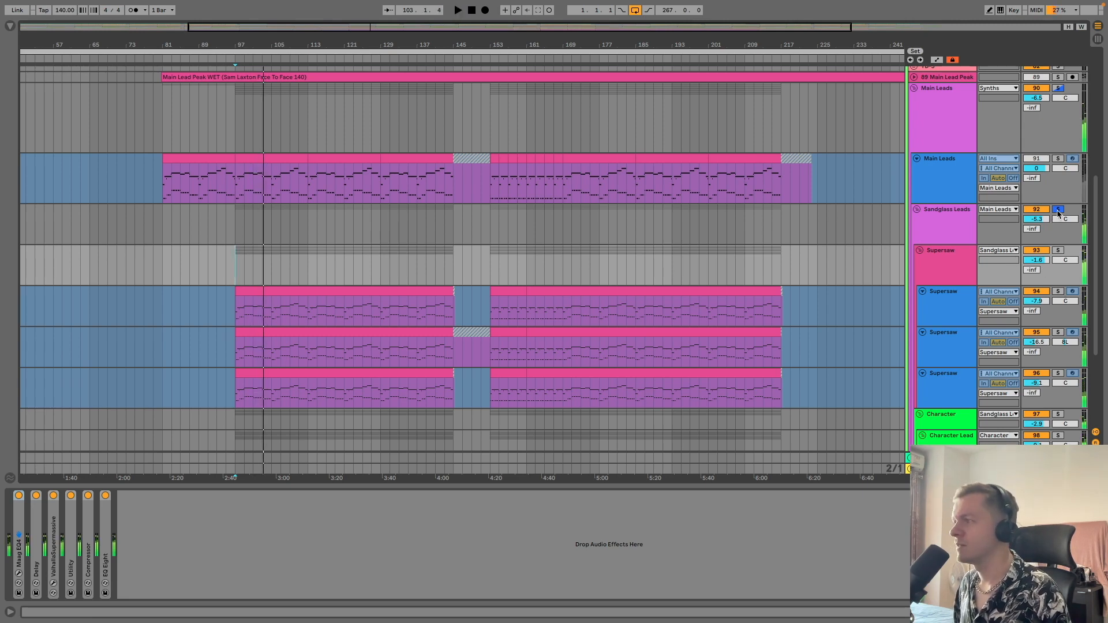
# Clear the Sandglass Leads solo and solo the 89 Main Lead Peak track together with the Main Leads group
pyautogui.click(1058, 211)
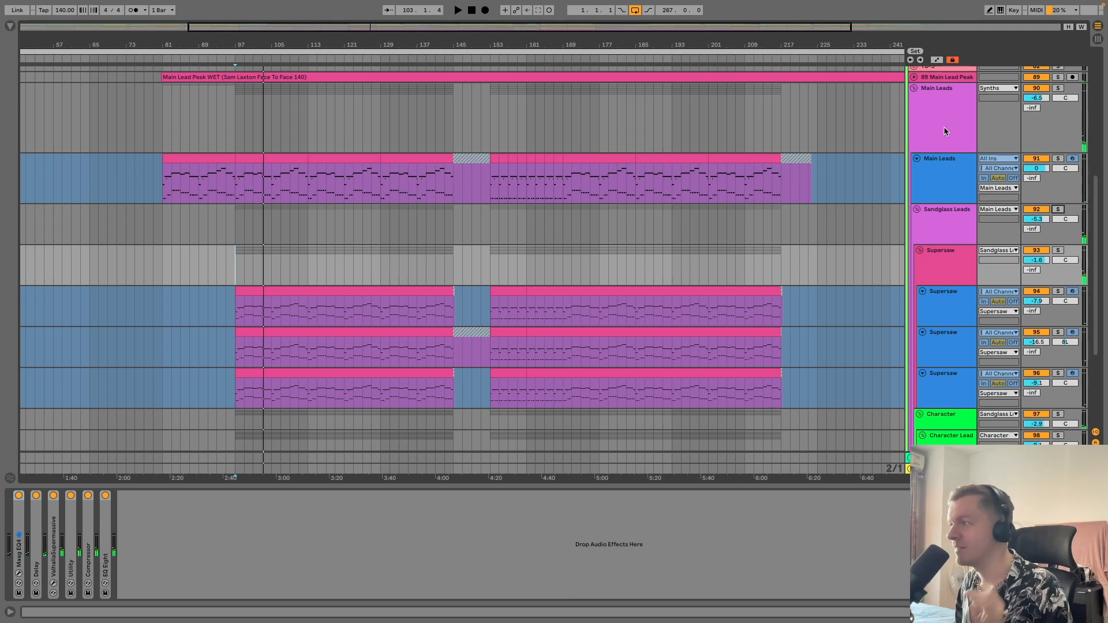
pyautogui.click(1058, 88)
pyautogui.scroll(1, 1058, 87)
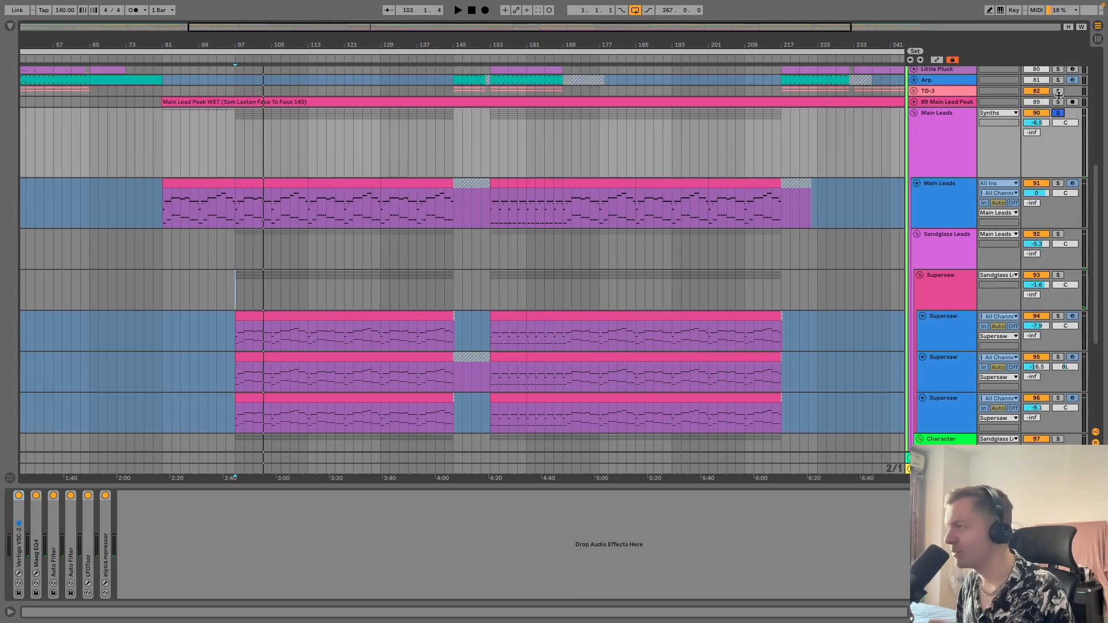
pyautogui.click(1058, 101)
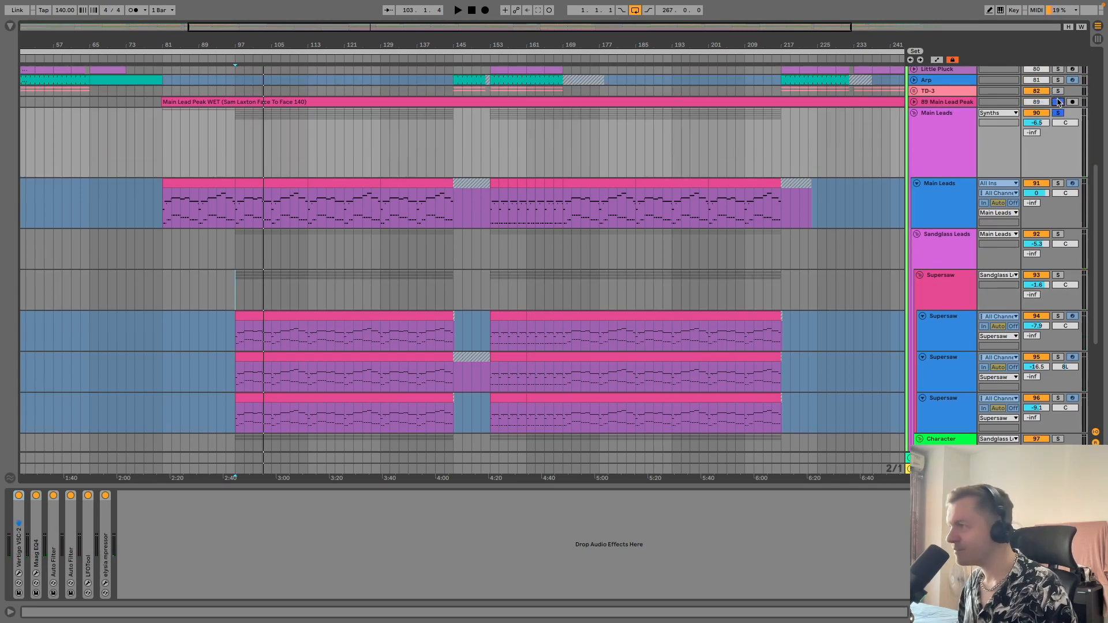
# Fold the Main Leads MIDI track and Sandglass Leads group, and unfold 89 Main Lead Peak to show its waveform
pyautogui.click(916, 183)
pyautogui.click(917, 195)
pyautogui.click(924, 139)
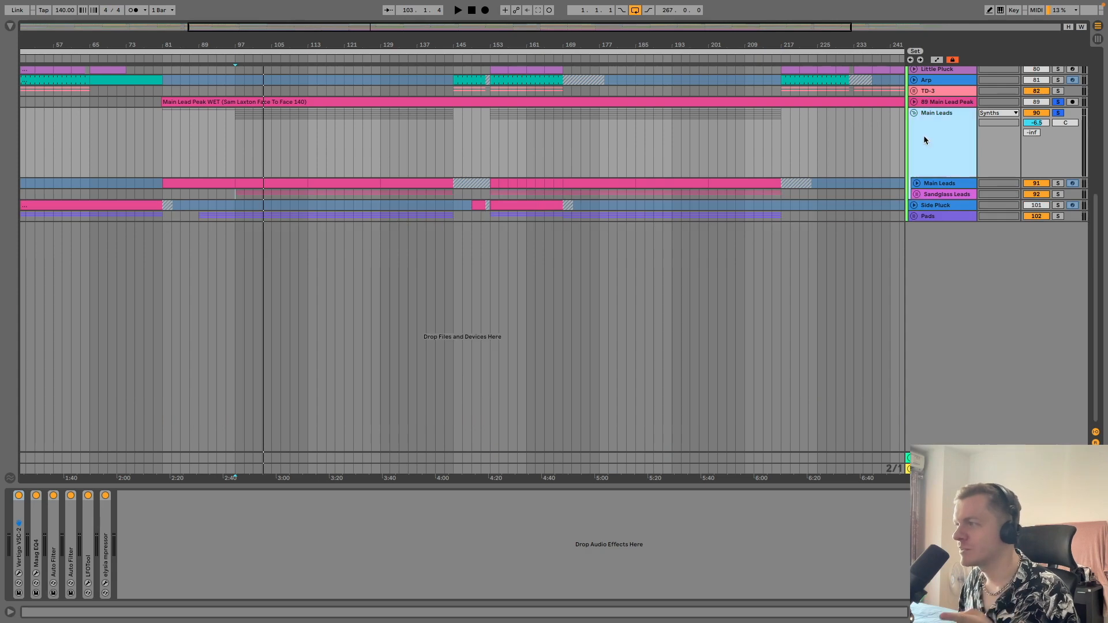
pyautogui.click(913, 107)
pyautogui.click(913, 112)
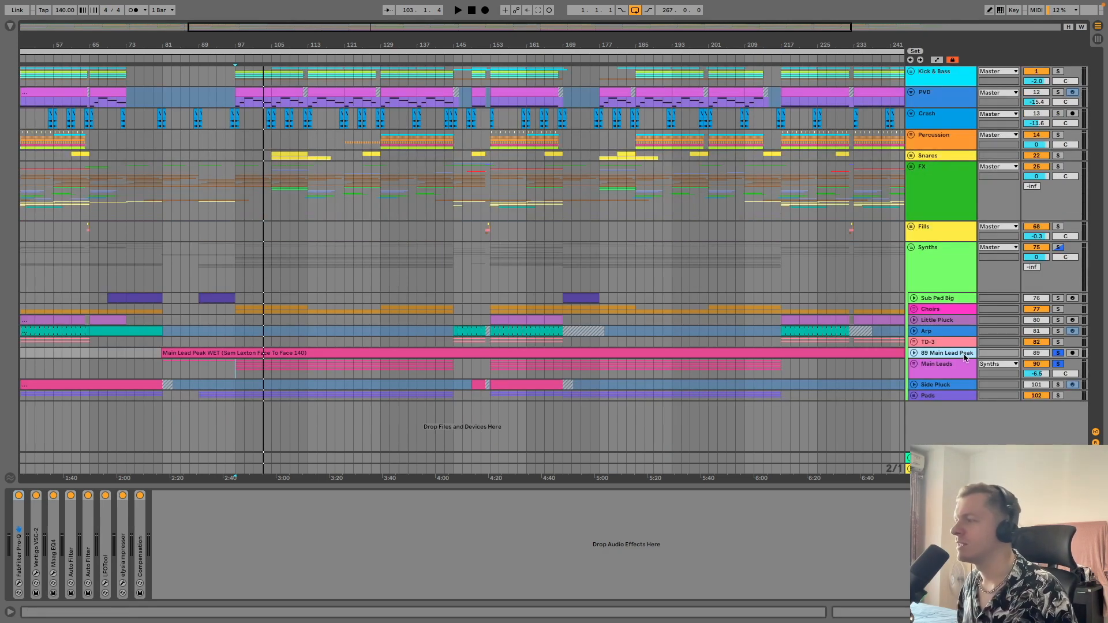
pyautogui.click(913, 363)
pyautogui.click(913, 352)
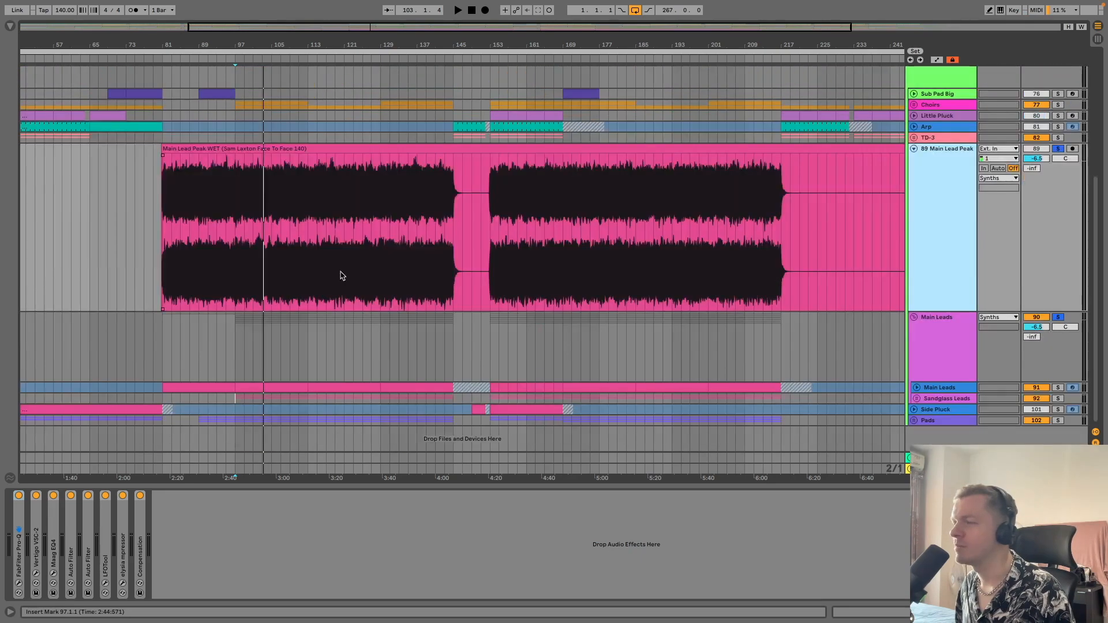
# Unfold Sandglass Leads, play the soloed leads from bar 97 to about bar 107, and clear the solos
pyautogui.click(917, 398)
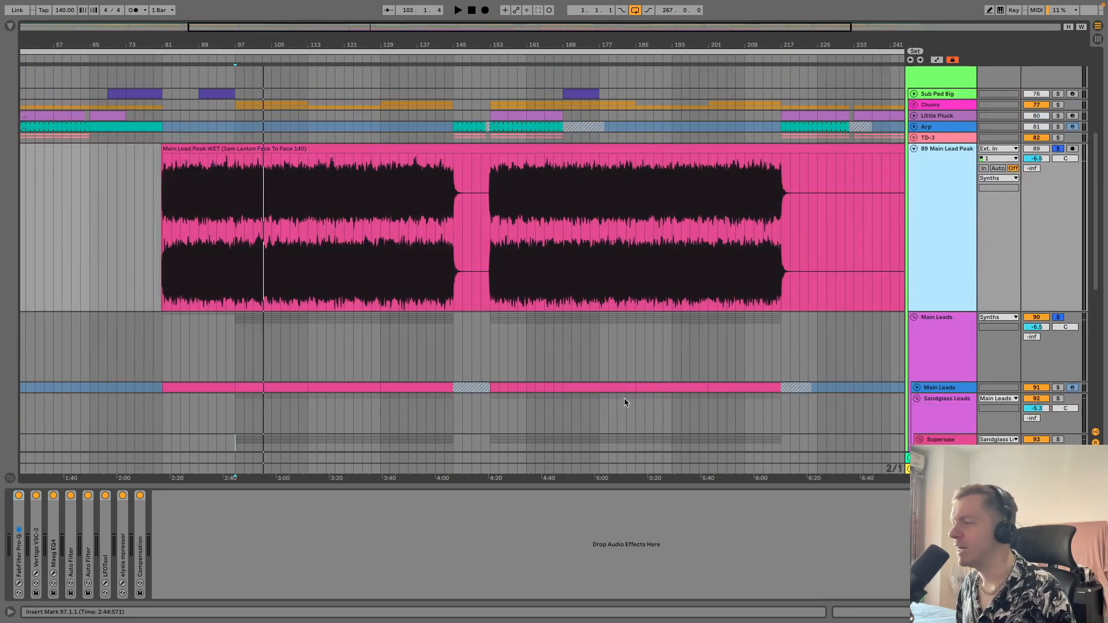
pyautogui.scroll(-3, 261, 325)
pyautogui.click(283, 226)
pyautogui.scroll(5, 382, 253)
pyautogui.scroll(-3, 257, 271)
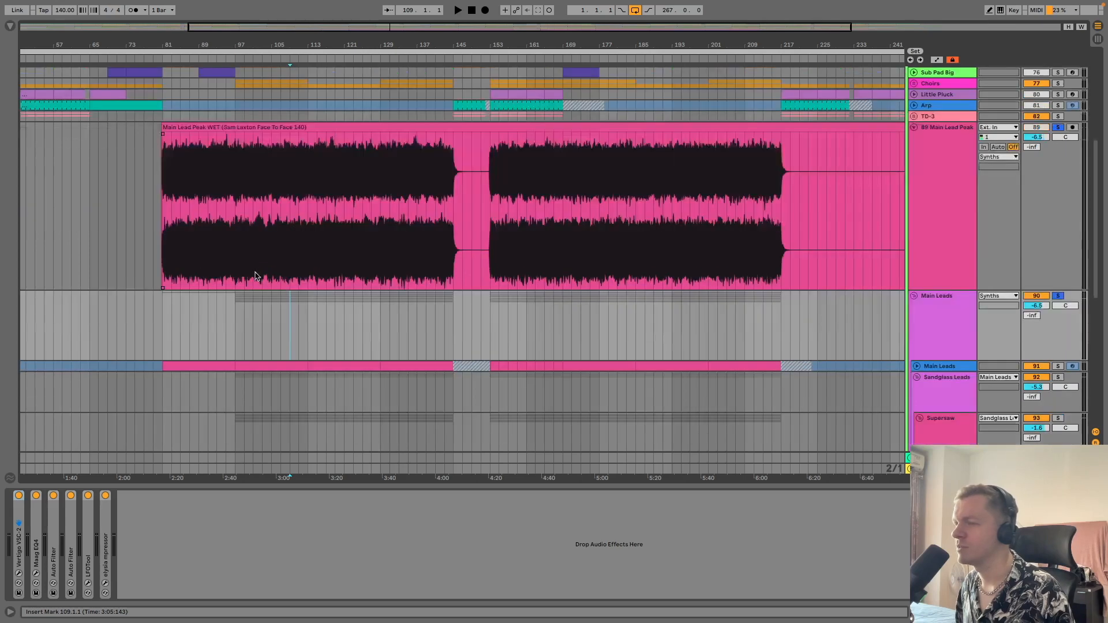
pyautogui.click(227, 236)
pyautogui.click(236, 233)
pyautogui.press('space')
pyautogui.scroll(-5, 1012, 306)
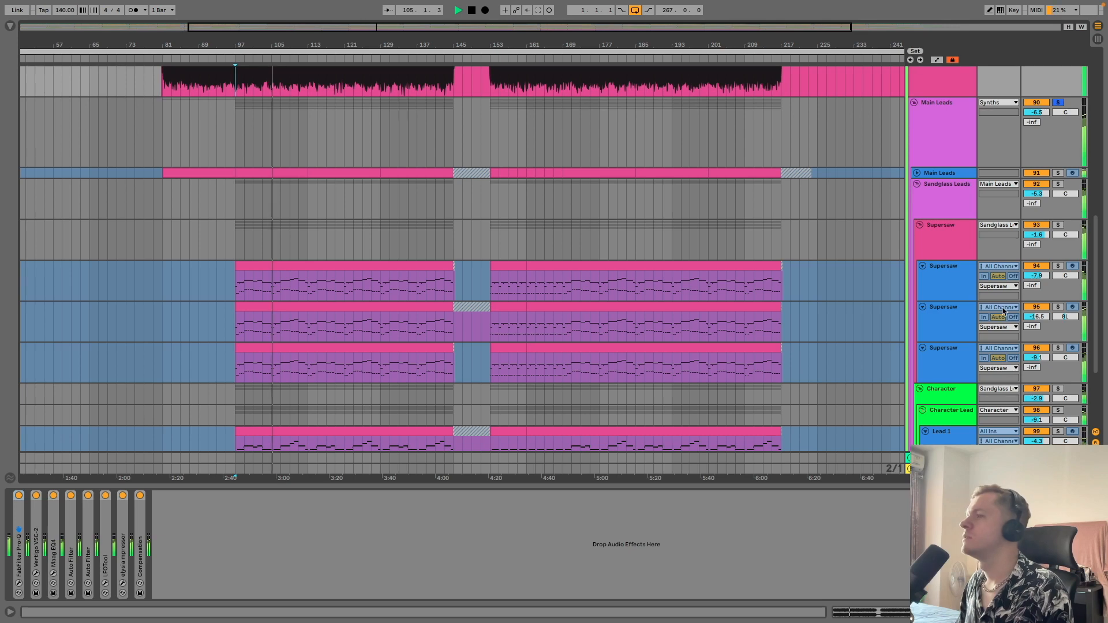
pyautogui.click(941, 104)
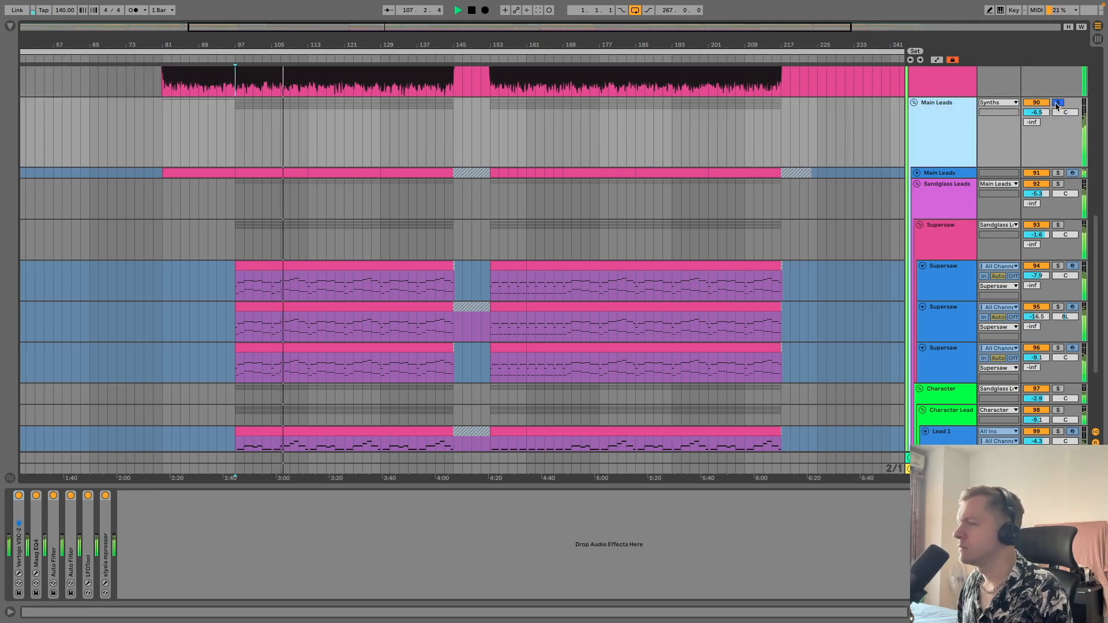
pyautogui.press('space')
pyautogui.click(1058, 104)
# Fold the three Supersaw tracks, the Character Lead, Character and Supersaw groups, and the Sandglass Leads group
pyautogui.click(922, 348)
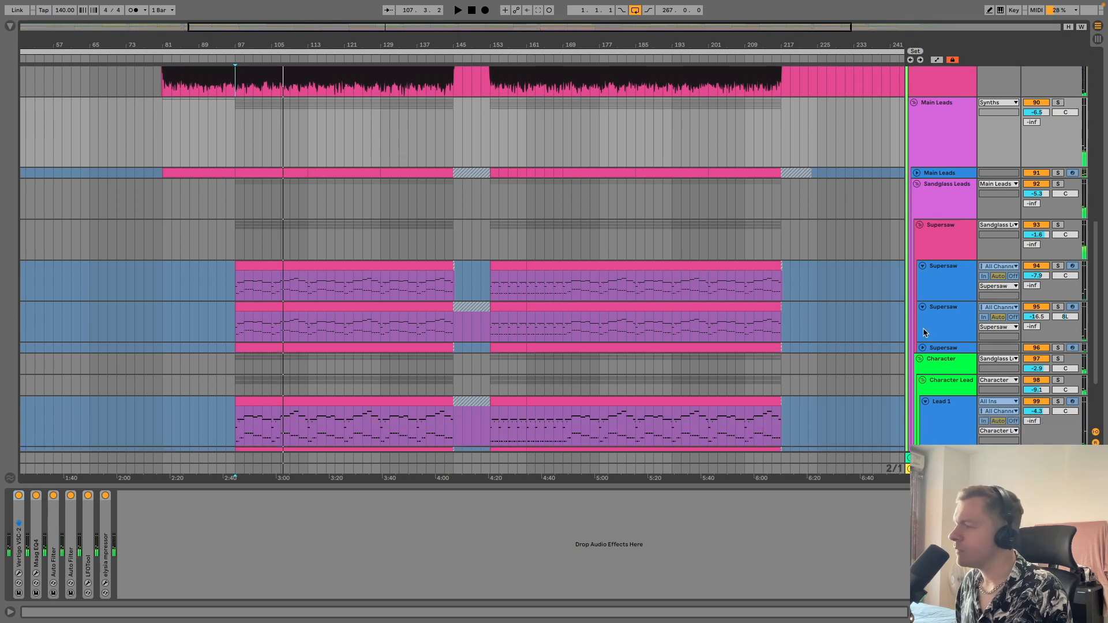
pyautogui.click(923, 308)
pyautogui.click(922, 266)
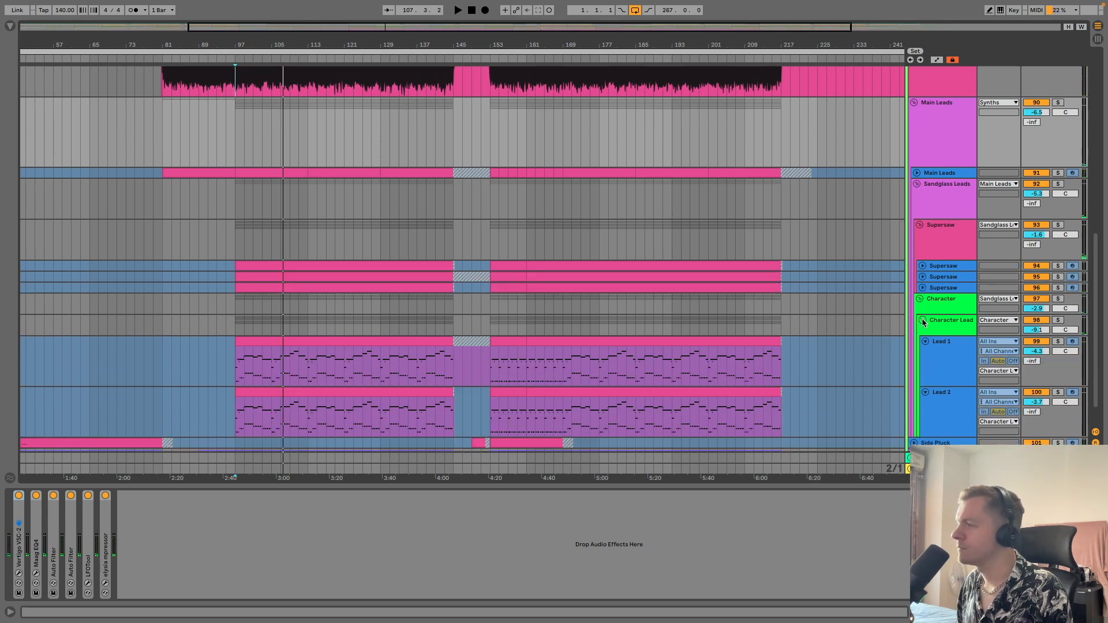
pyautogui.click(923, 322)
pyautogui.click(919, 299)
pyautogui.click(919, 225)
pyautogui.click(918, 190)
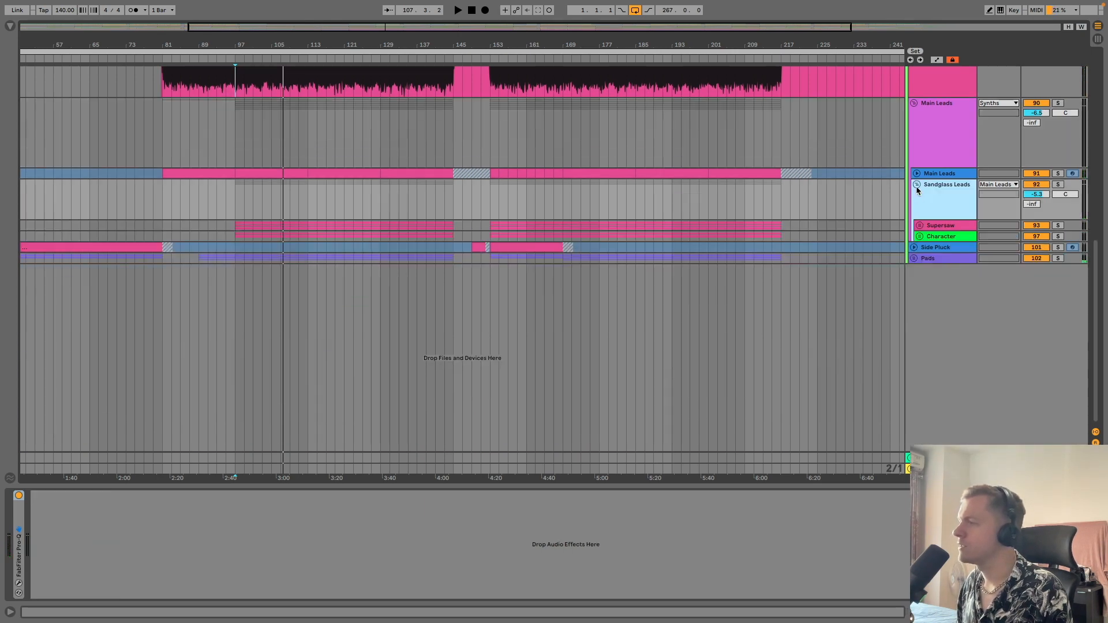
pyautogui.click(917, 184)
# Fold the Main Leads group and the 89 Main Lead Peak track
pyautogui.scroll(2, 937, 152)
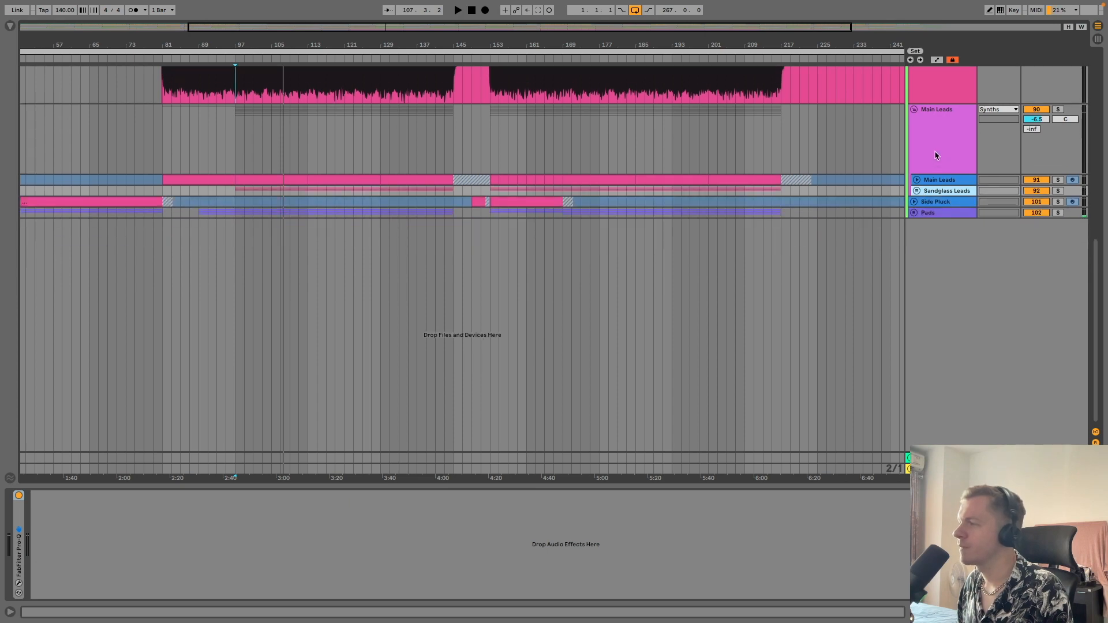
pyautogui.click(912, 150)
pyautogui.scroll(10, 916, 241)
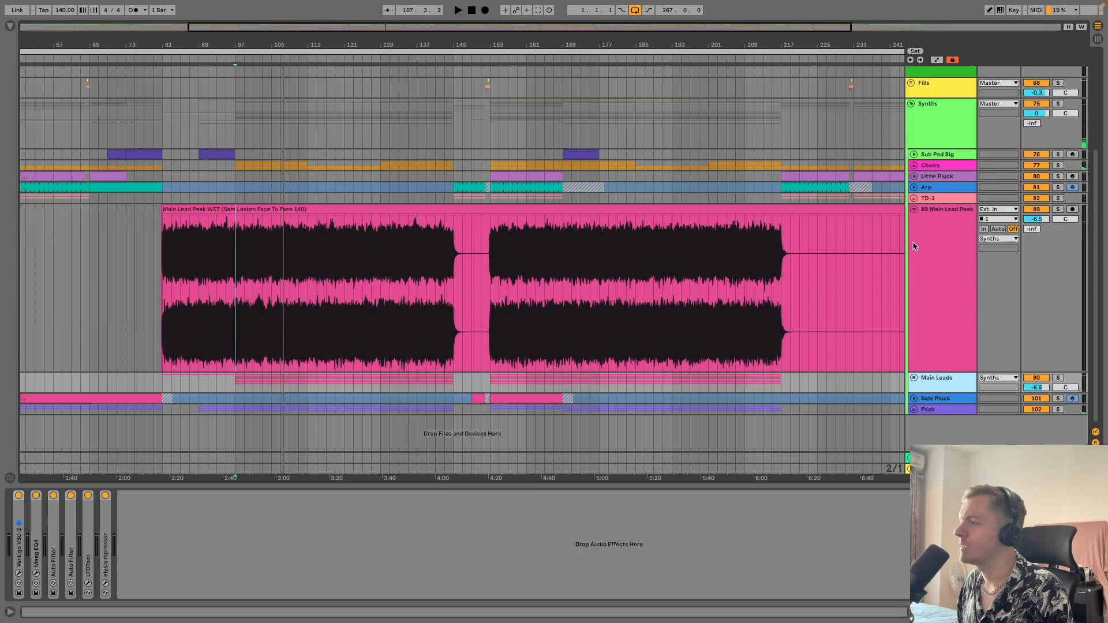
pyautogui.click(914, 209)
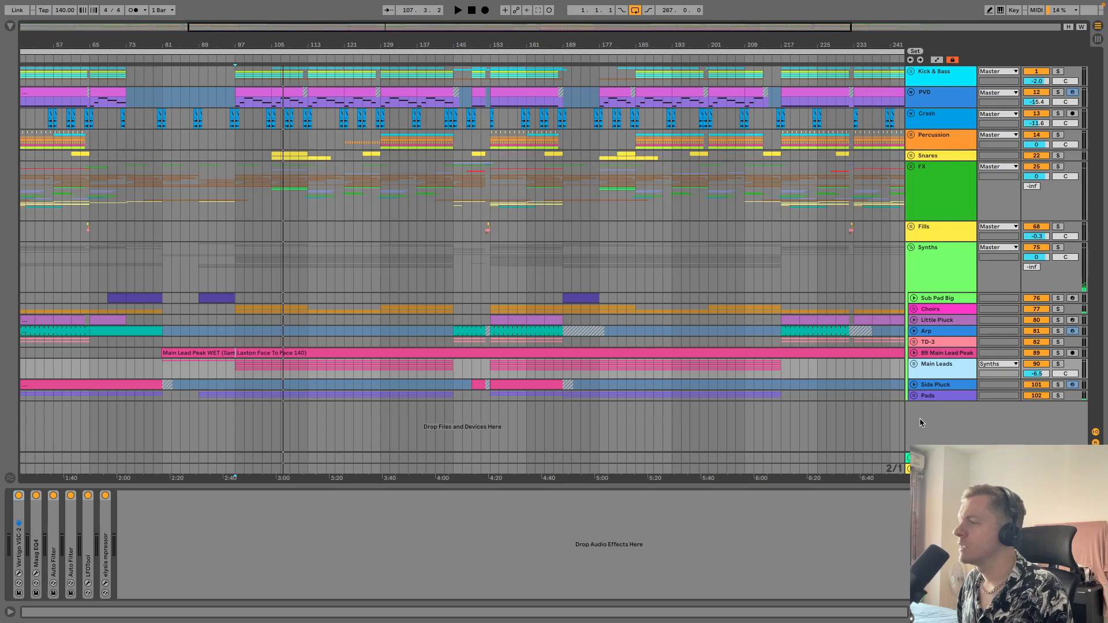
# Unfold the Side Pluck track and Pads group, hide the device view, and show the whole arrangement's length
pyautogui.click(914, 384)
pyautogui.click(921, 426)
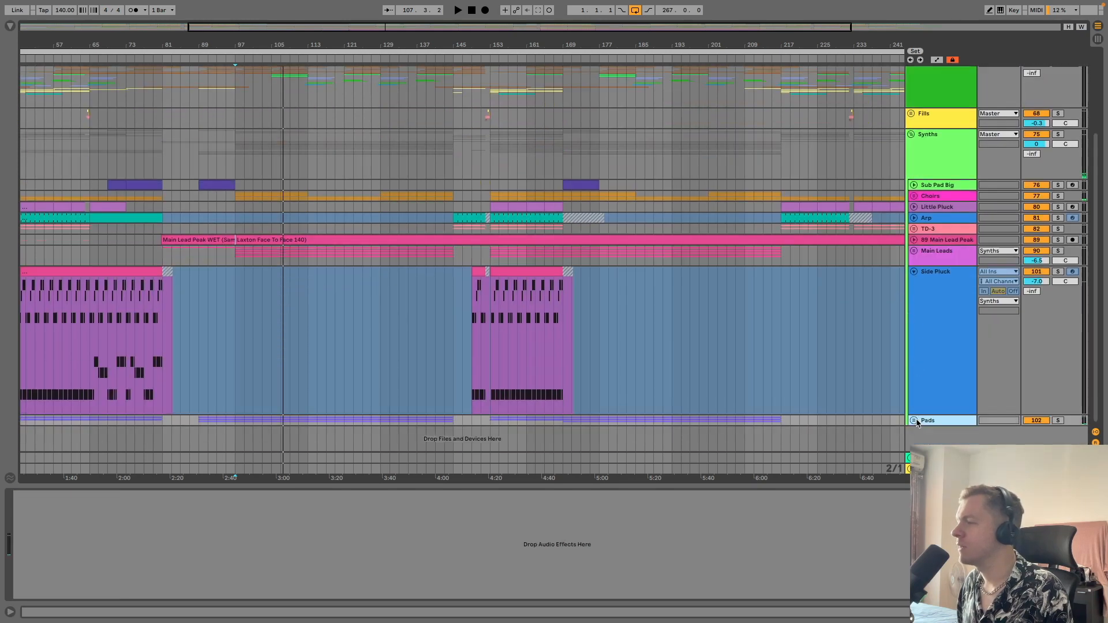
pyautogui.click(914, 421)
pyautogui.moveTo(206, 47); pyautogui.dragTo(285, 46)
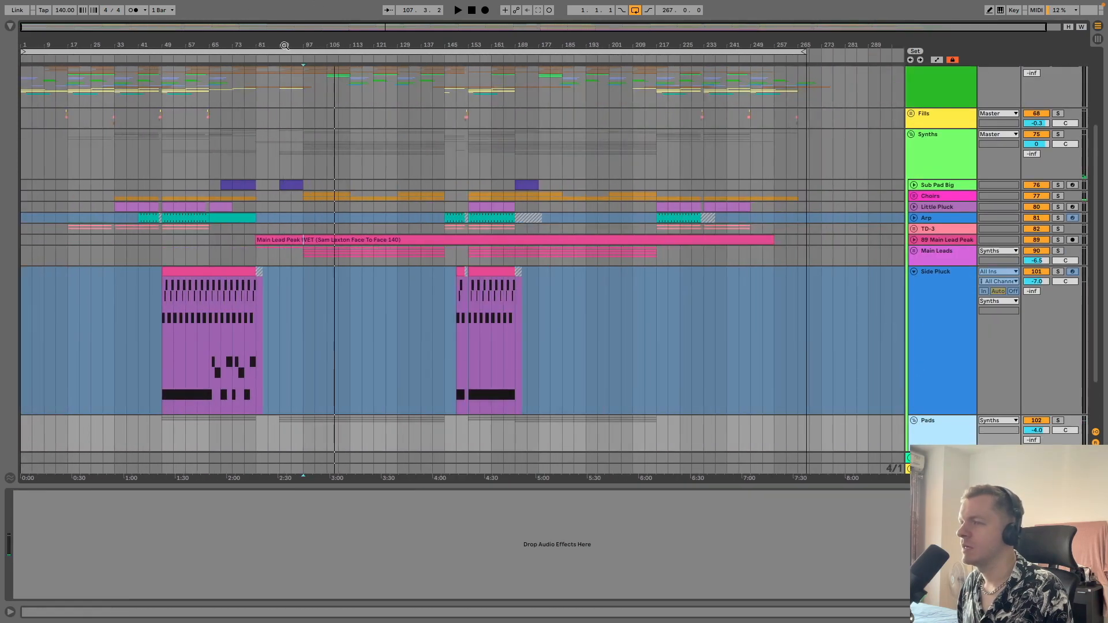
pyautogui.hotkey('ctrl', 'alt', 'l')
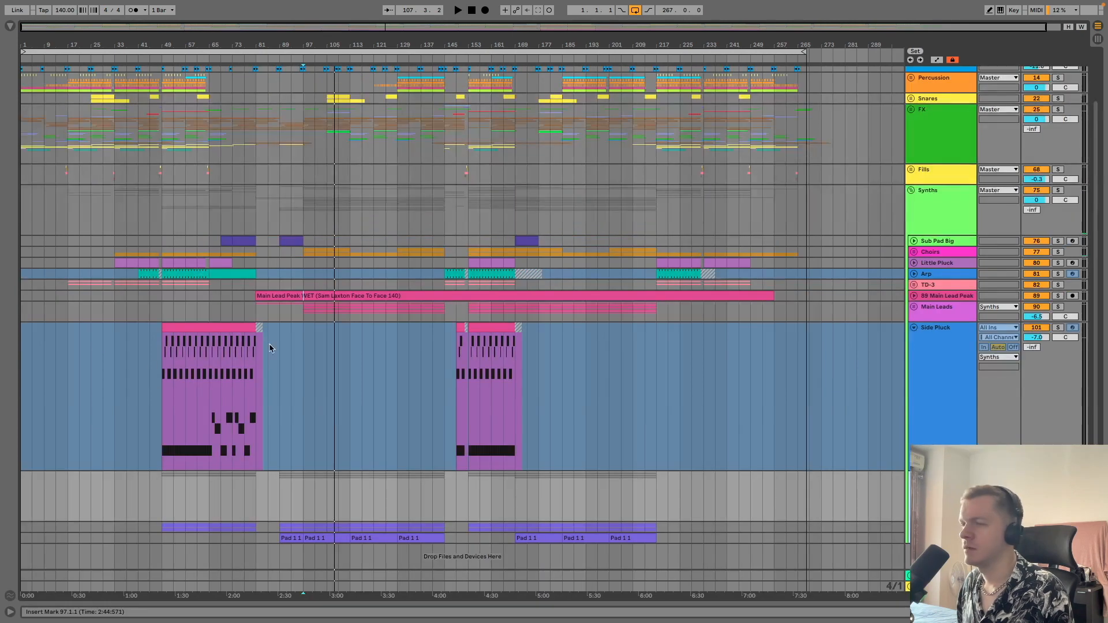
# Start playback of the full mix from bar 81, where the Main Lead Peak clip begins
pyautogui.scroll(2, 255, 348)
pyautogui.click(267, 319)
pyautogui.scroll(2, 267, 269)
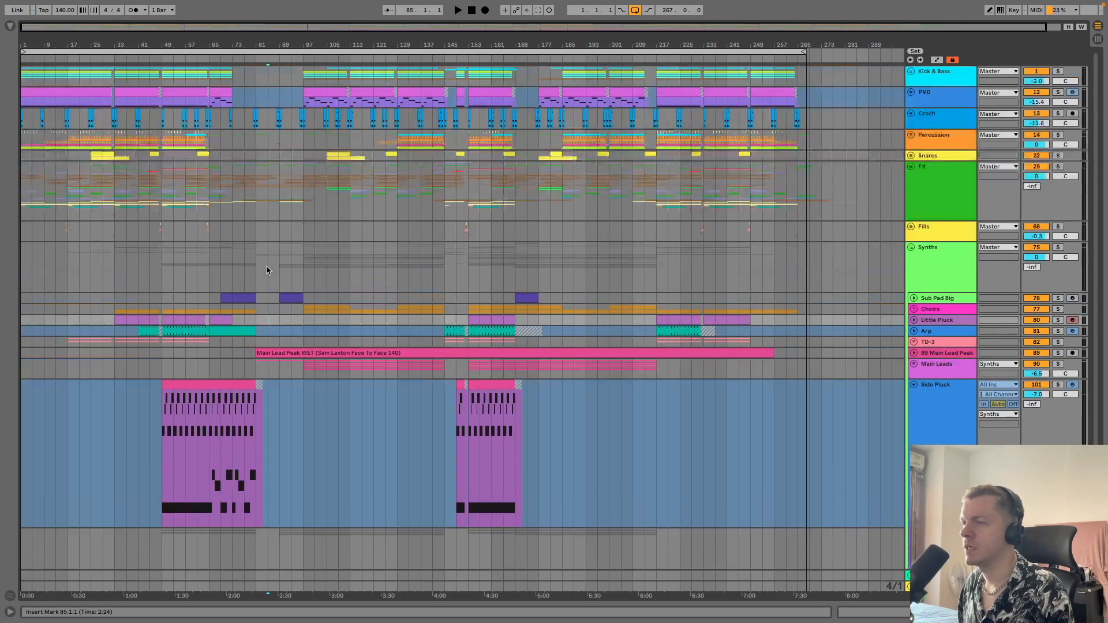
pyautogui.click(256, 98)
pyautogui.press('space')
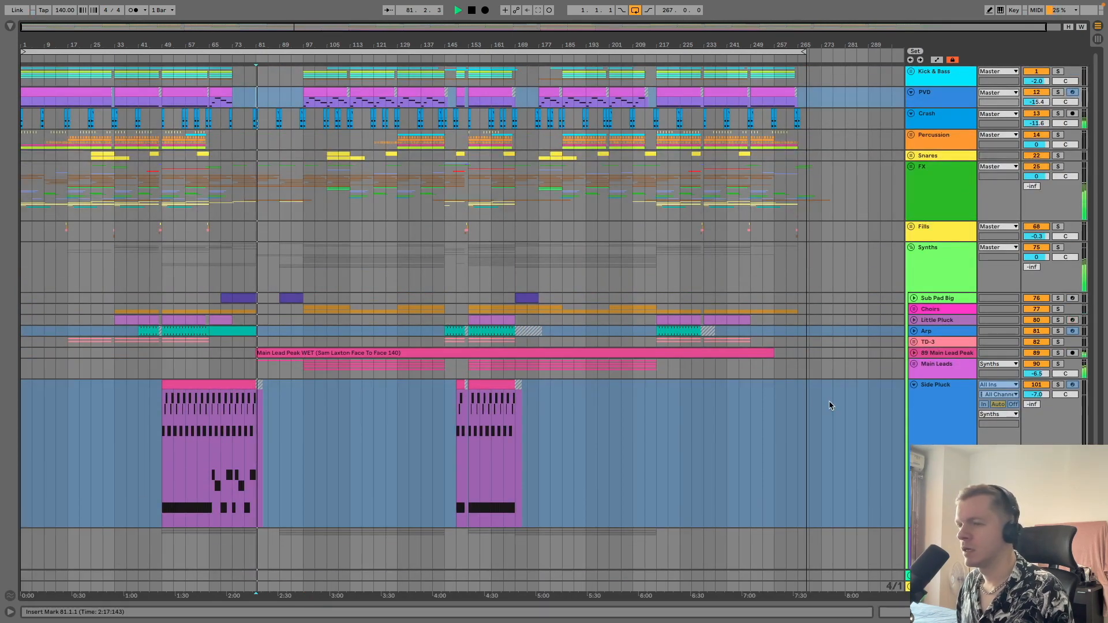
# Unfold the Main Leads group, its MIDI track and the Sandglass Leads group during playback
pyautogui.scroll(-2, 371, 425)
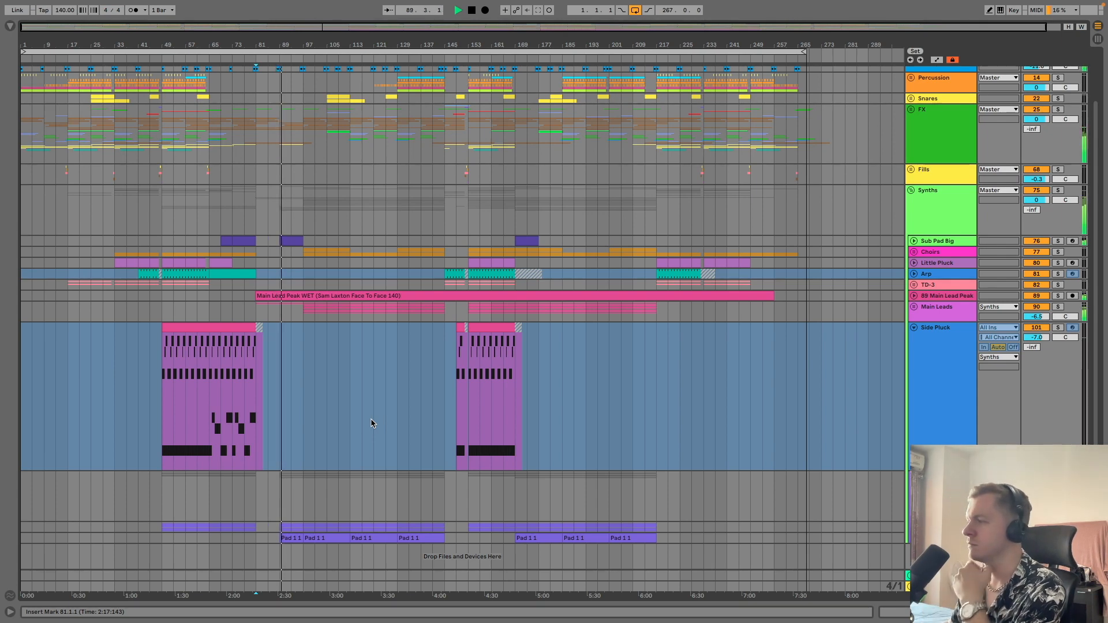
pyautogui.click(914, 308)
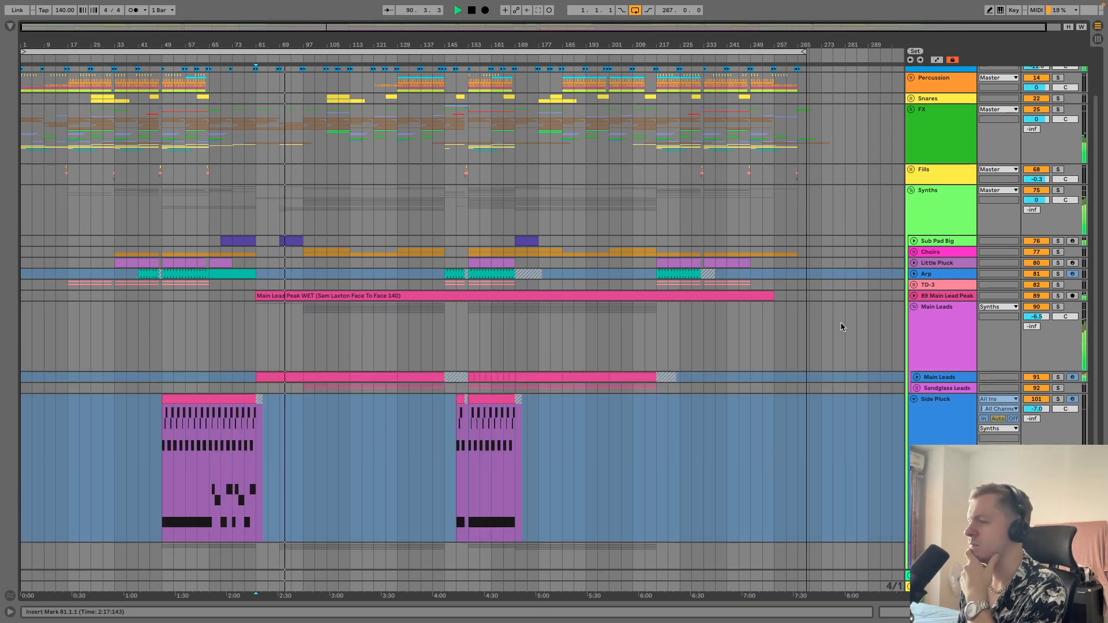
pyautogui.click(915, 317)
pyautogui.click(916, 306)
pyautogui.scroll(-3, 752, 372)
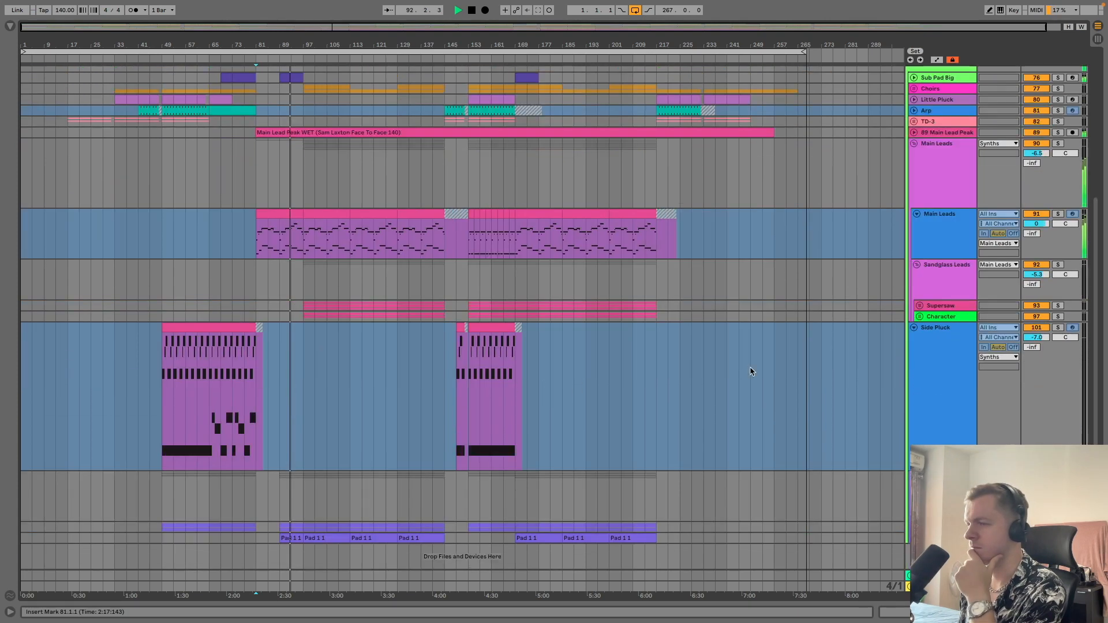
pyautogui.click(917, 265)
pyautogui.click(917, 264)
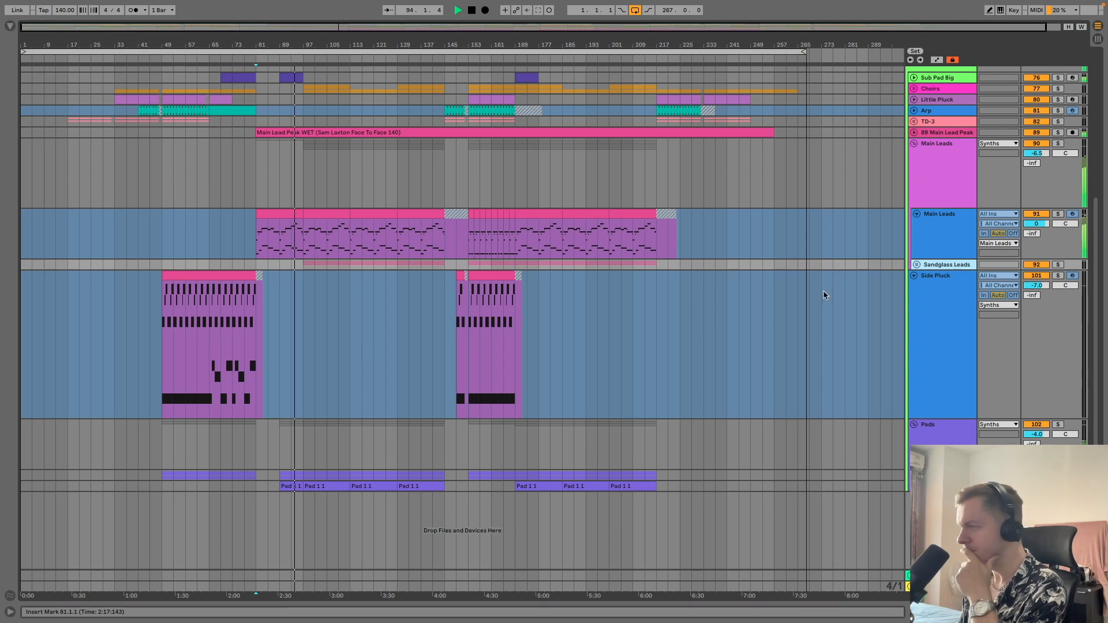
pyautogui.click(916, 264)
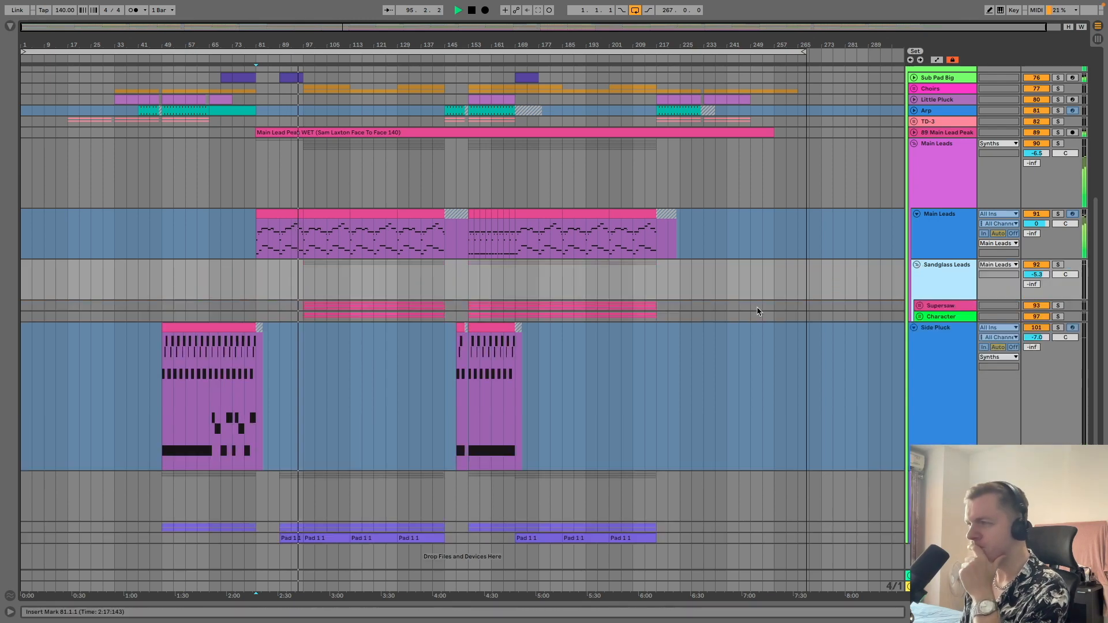
# Unfold the Character and Supersaw groups inside Sandglass Leads and view their clips in the arrangement during playback
pyautogui.click(919, 316)
pyautogui.click(919, 305)
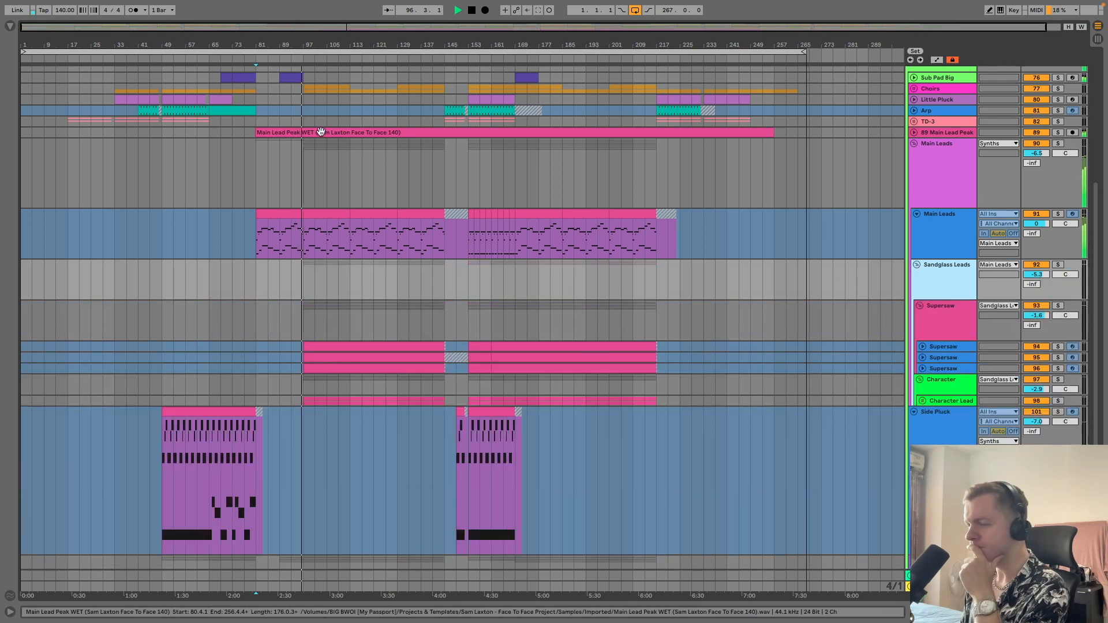
pyautogui.press('+')
pyautogui.press('+')
pyautogui.press('+')
pyautogui.press('-')
pyautogui.press('-')
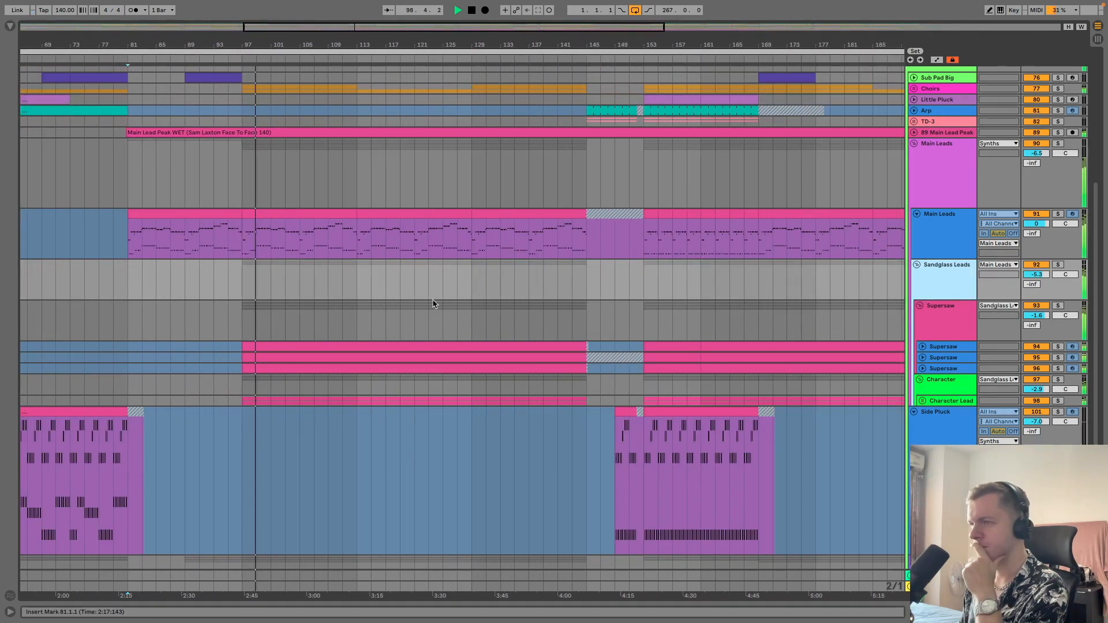
pyautogui.press('-')
pyautogui.hscroll(-5, 791, 298)
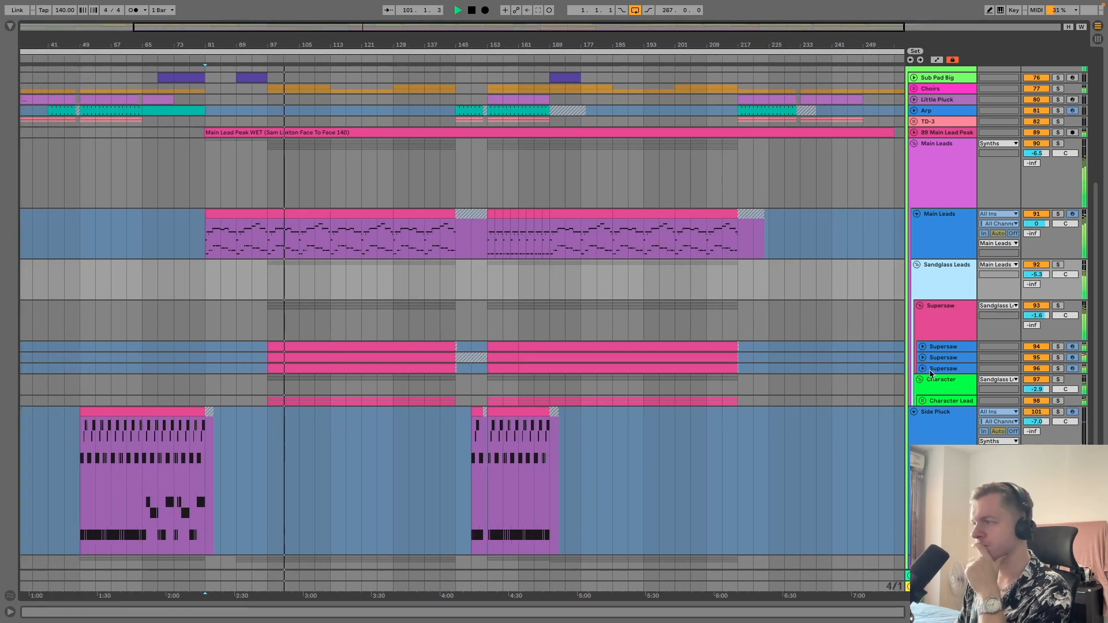
# Fold the Supersaw and Sandglass Leads groups, the Main Leads MIDI track and the whole Main Leads group
pyautogui.click(921, 306)
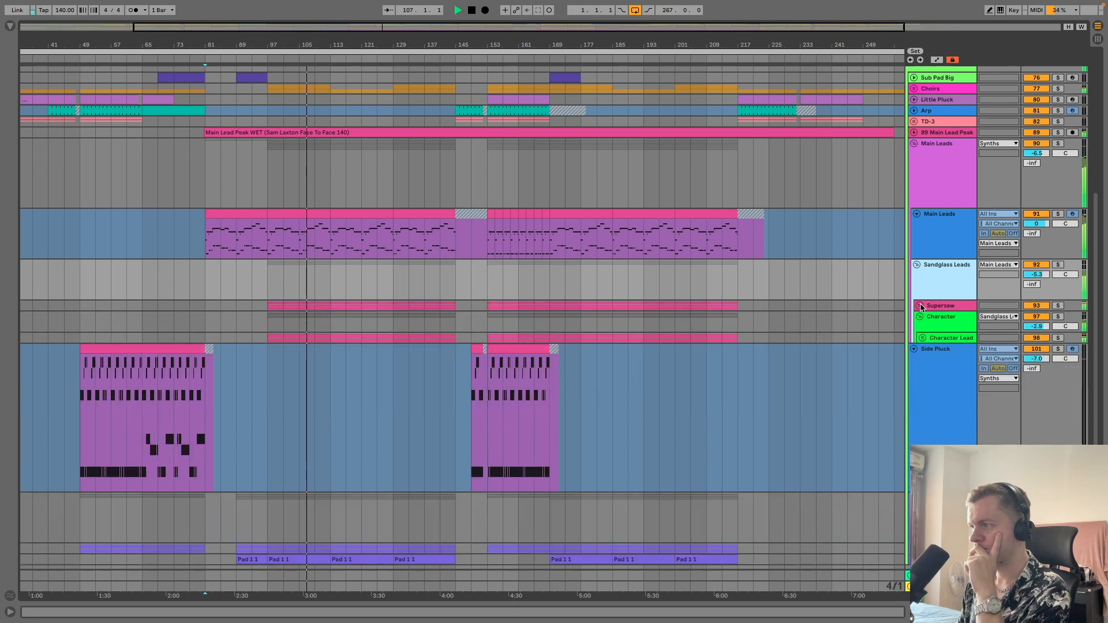
pyautogui.click(917, 265)
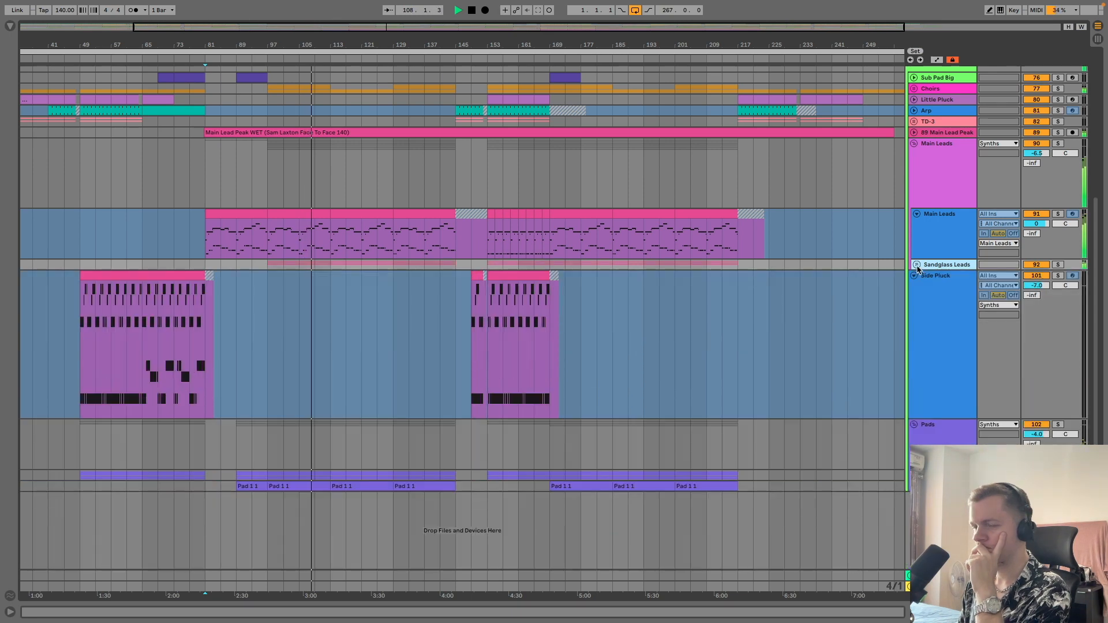
pyautogui.click(917, 214)
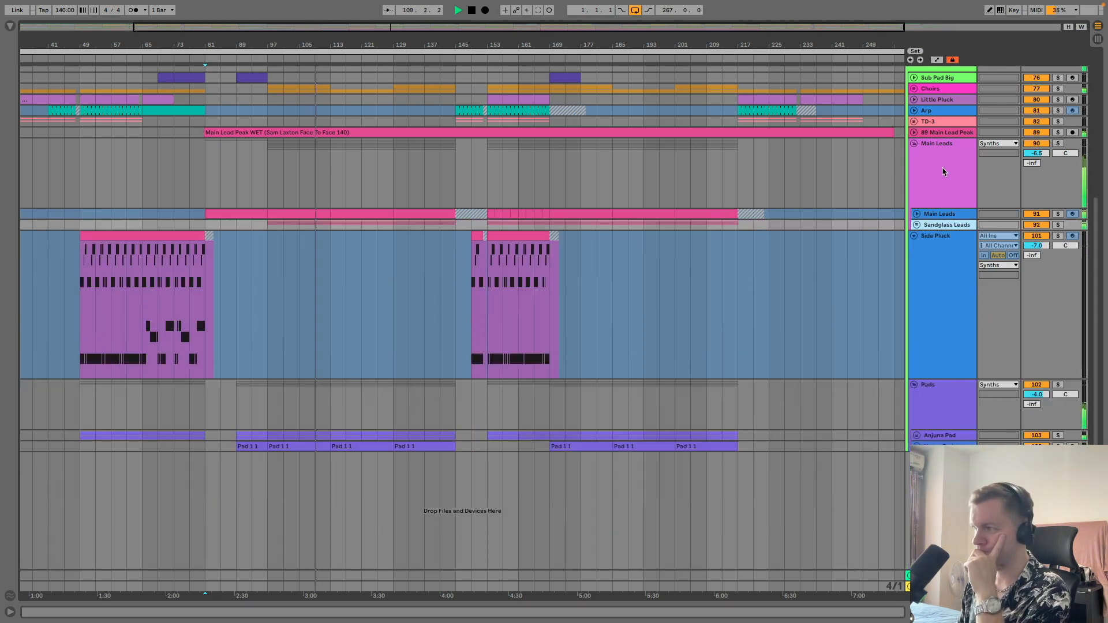
pyautogui.click(943, 174)
pyautogui.click(915, 145)
pyautogui.scroll(5, 916, 258)
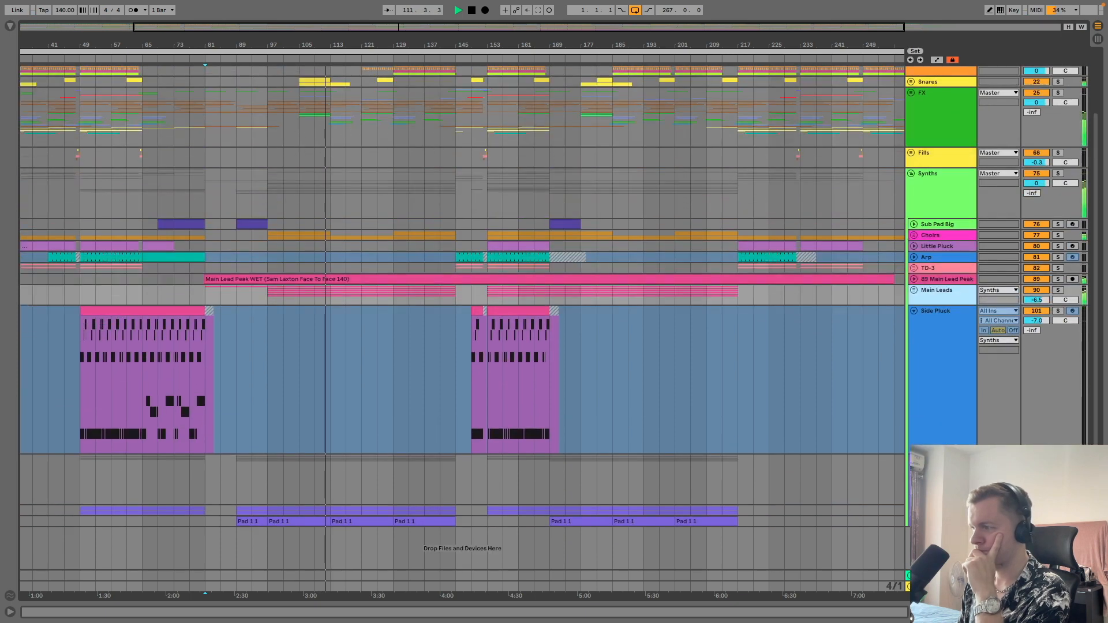
# Reduce the height of the Side Pluck track and fold the PVD track
pyautogui.moveTo(950, 454); pyautogui.dragTo(944, 366)
pyautogui.click(943, 405)
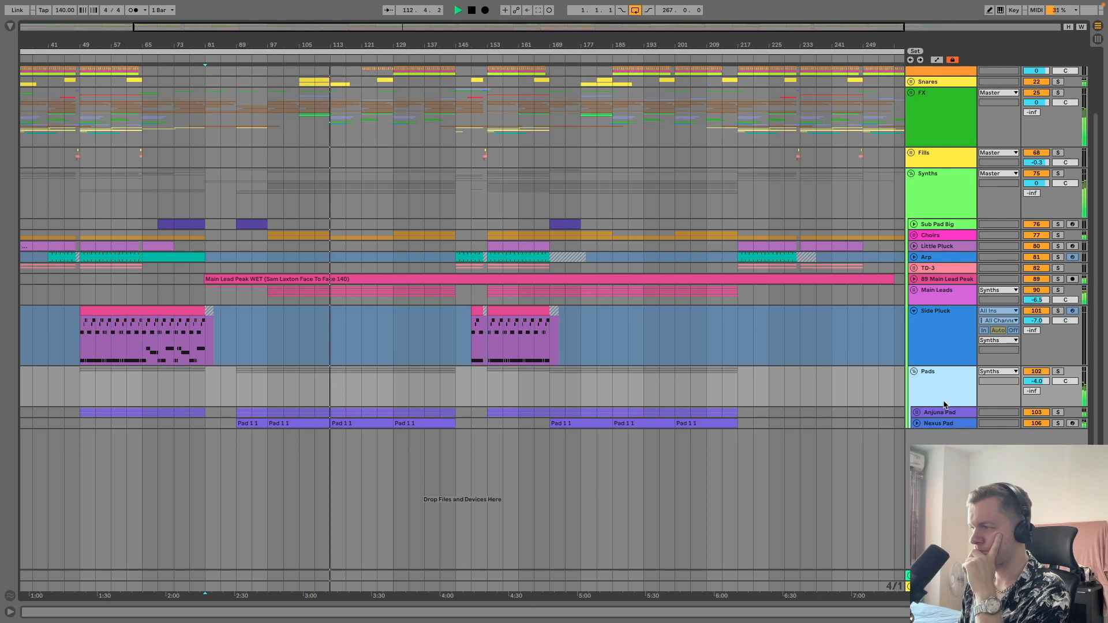
pyautogui.scroll(3, 269, 219)
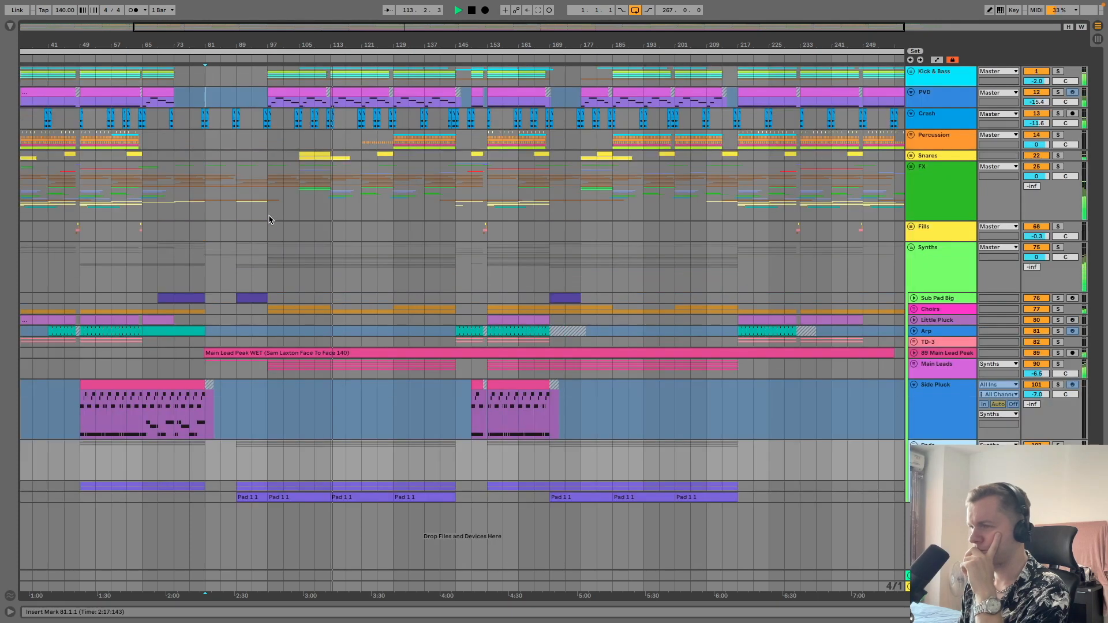
pyautogui.click(911, 92)
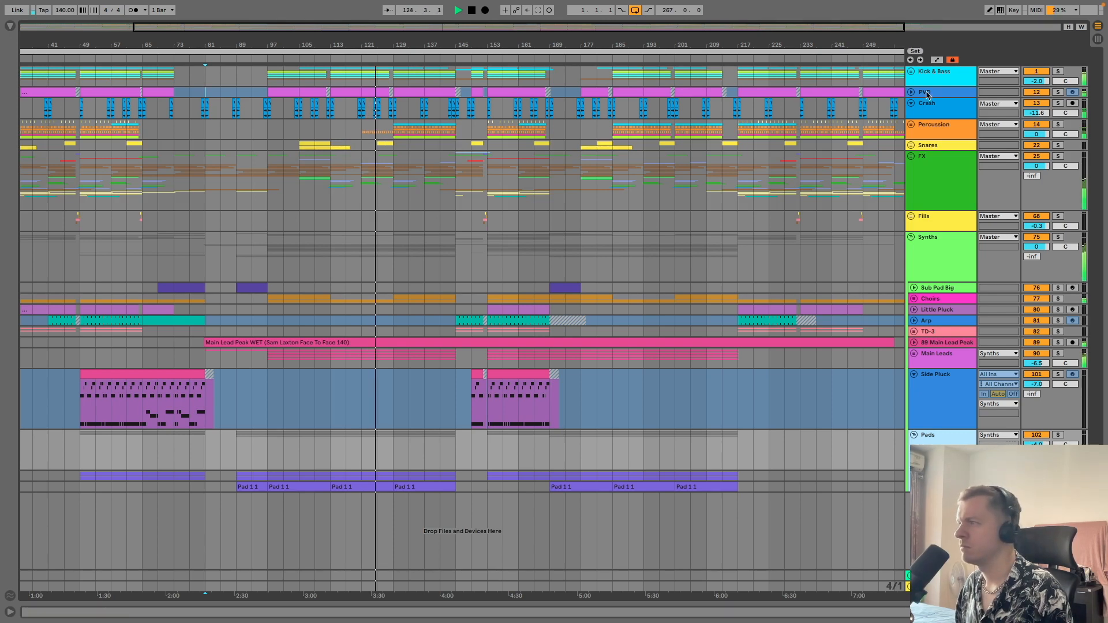
# Unfold the Kick & Bass group and its VEC2 Bassdrums track, and examine the kick's gain and filter automation around bars 125–129 and across the arrangement
pyautogui.click(911, 71)
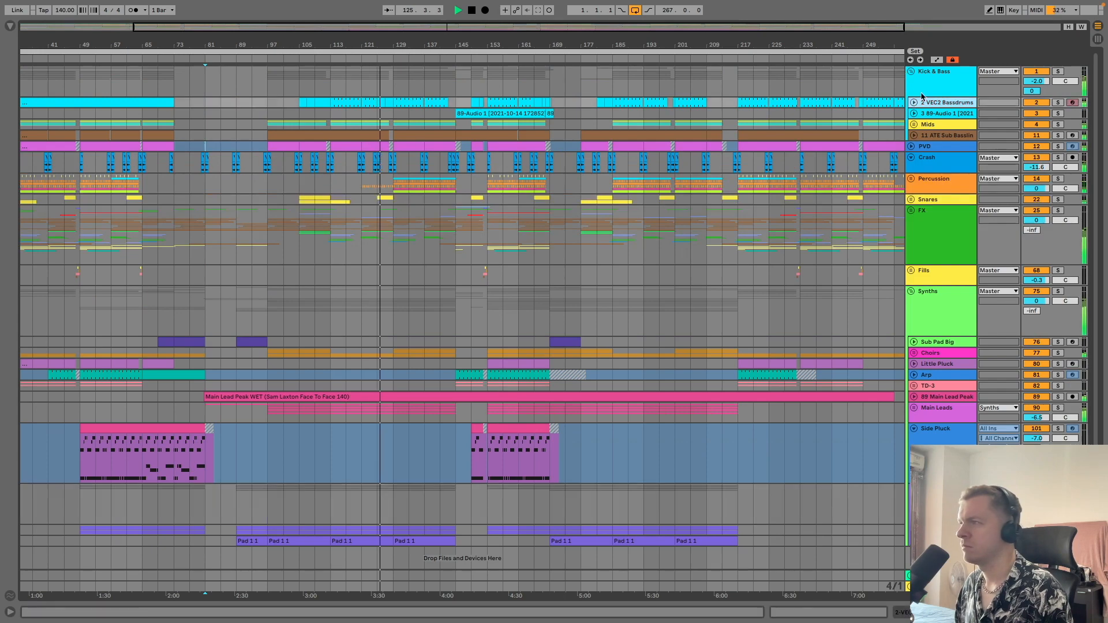
pyautogui.click(914, 102)
pyautogui.moveTo(398, 46); pyautogui.dragTo(399, 150)
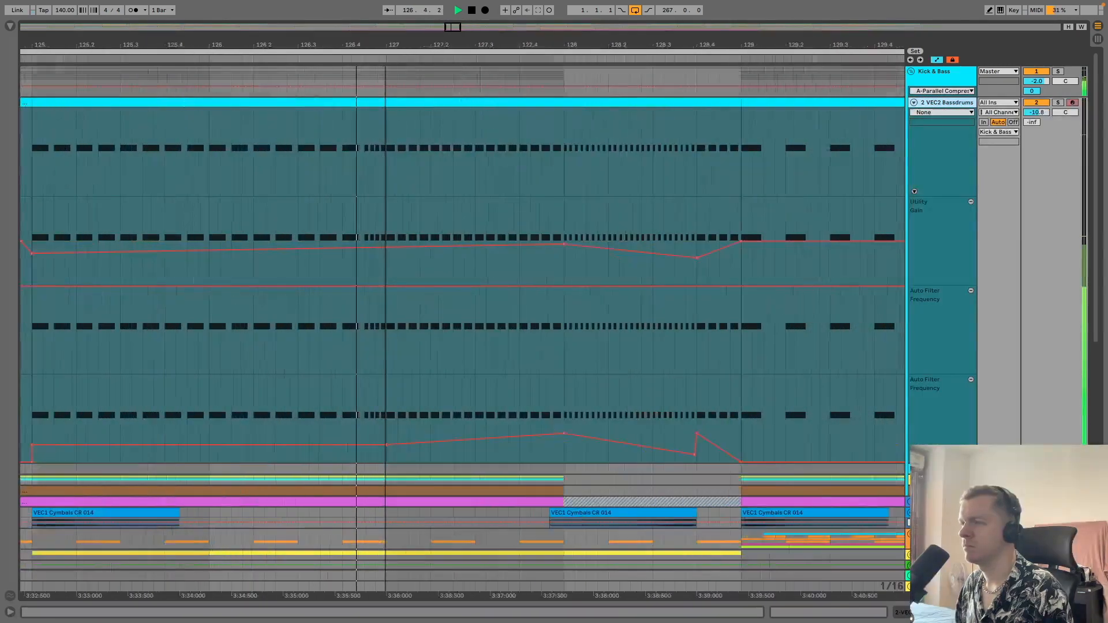
pyautogui.scroll(-3, 825, 277)
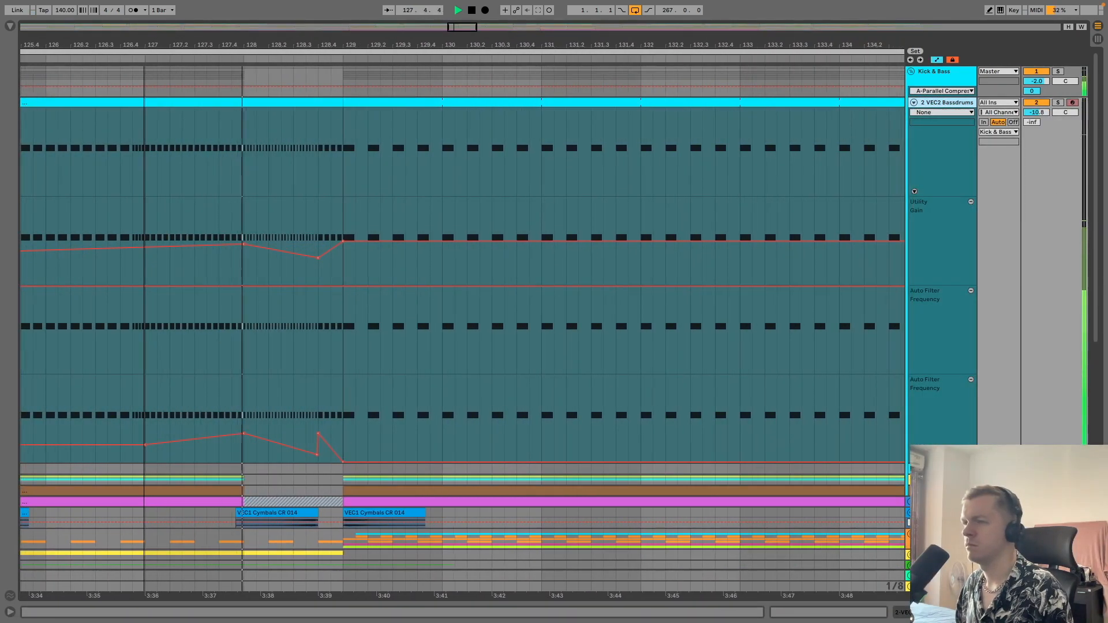
pyautogui.scroll(-4, 462, 277)
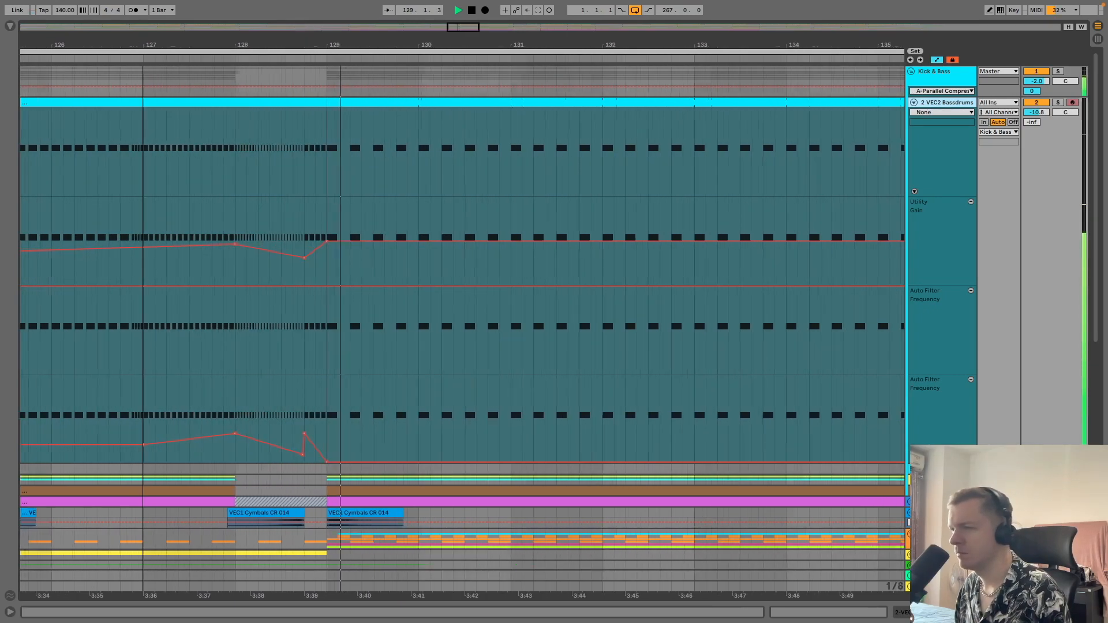
pyautogui.scroll(-5, 146, 277)
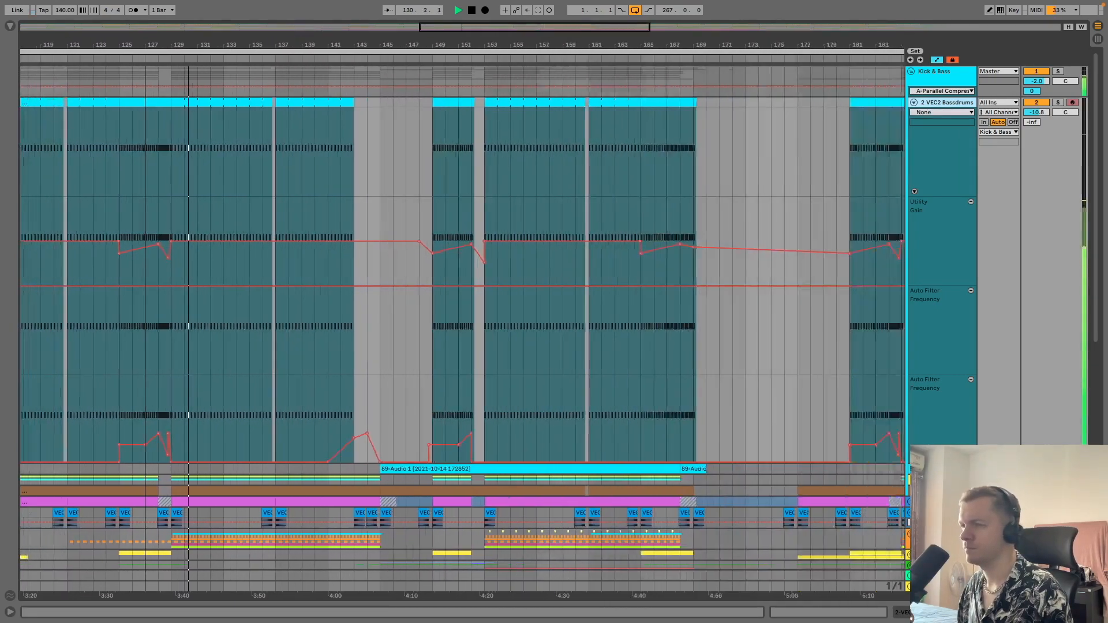
pyautogui.scroll(-3, 146, 277)
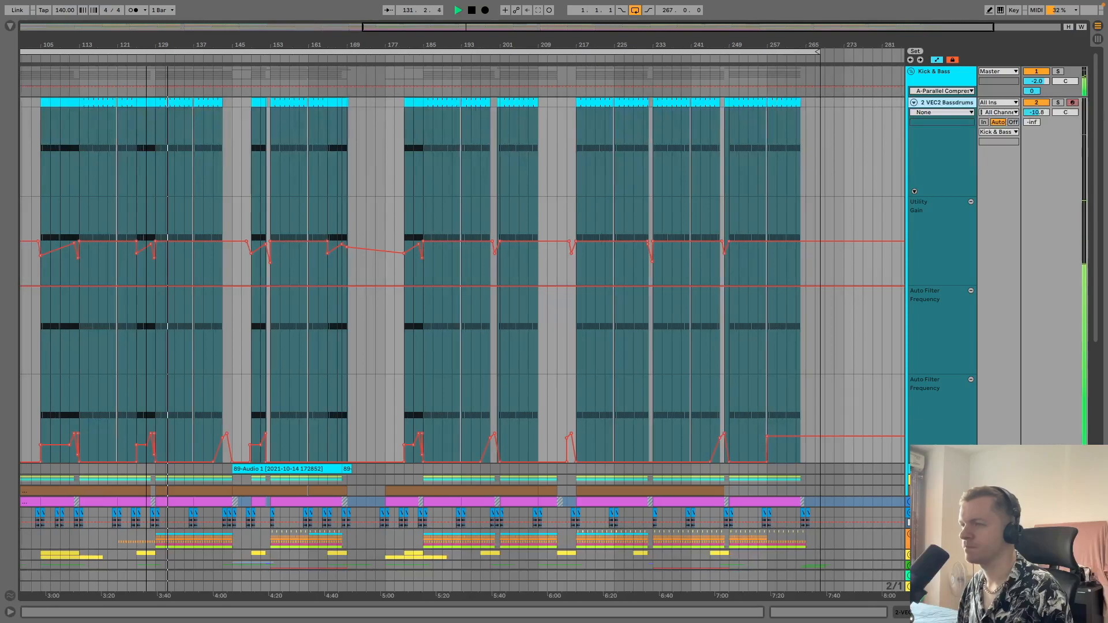
pyautogui.hscroll(-5, 462, 278)
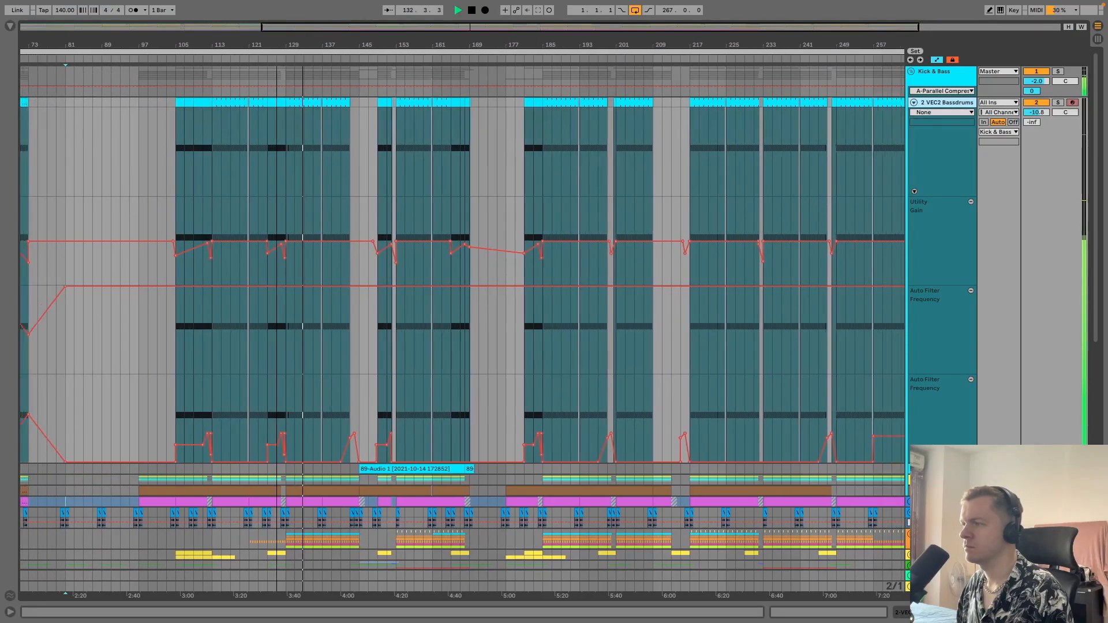
pyautogui.scroll(-3, 462, 277)
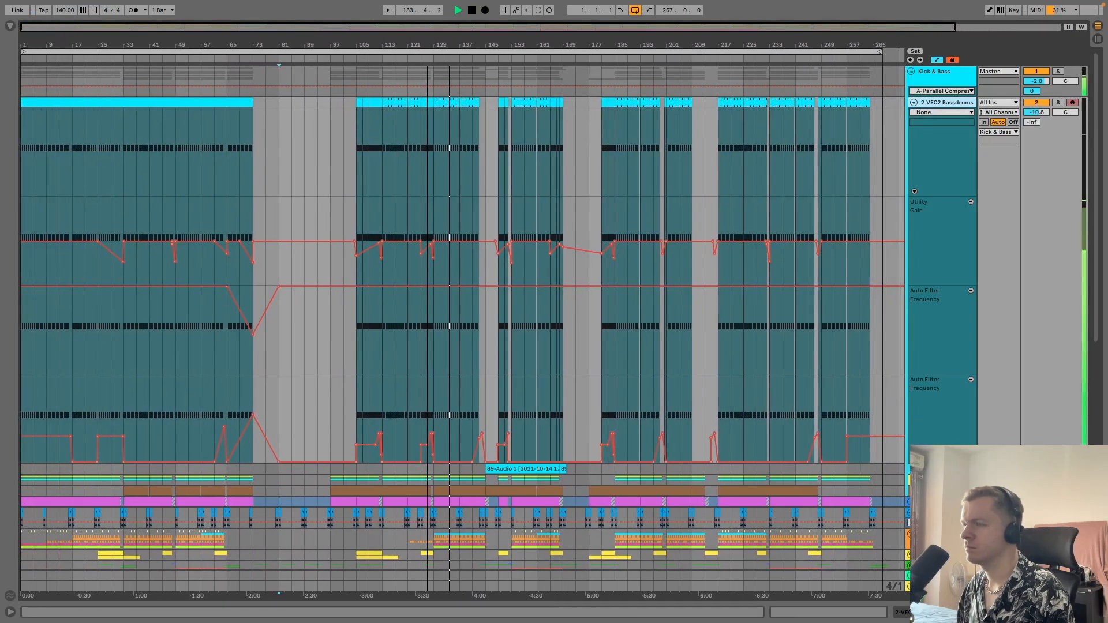
# Stop playback and fold the VEC2 Bassdrums track and the Kick & Bass group
pyautogui.click(915, 104)
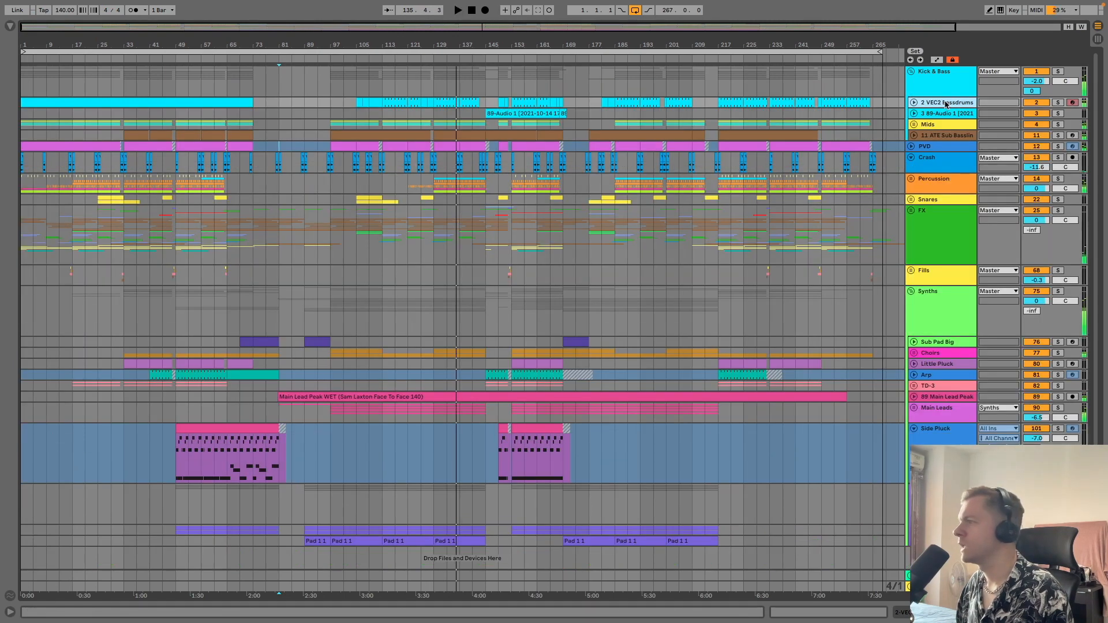
pyautogui.scroll(-3, 924, 253)
pyautogui.click(920, 397)
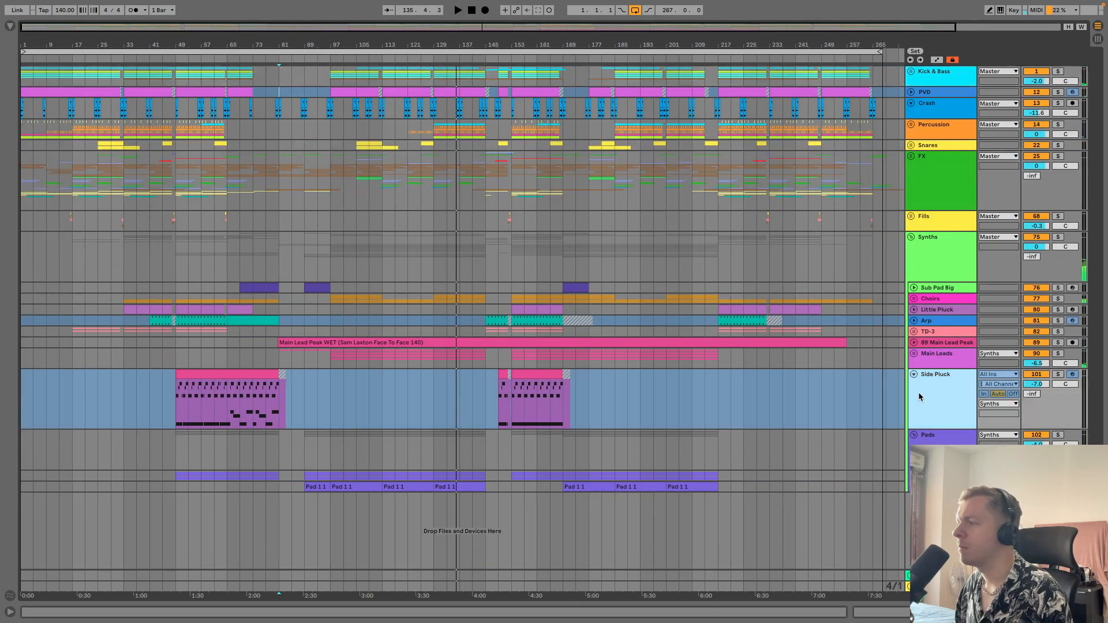
# Unfold the Nexus Pad track and the Anjuna Pad group with its Unleash and Anjuna tracks to show their MIDI clips
pyautogui.click(916, 487)
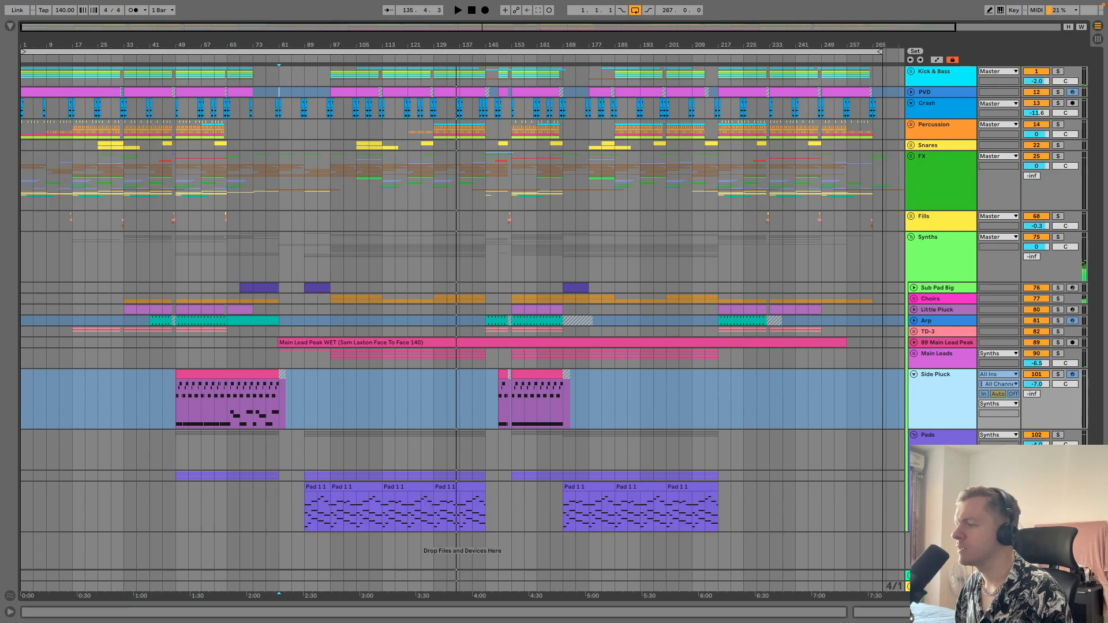
pyautogui.click(917, 476)
pyautogui.scroll(-4, 690, 446)
pyautogui.click(929, 456)
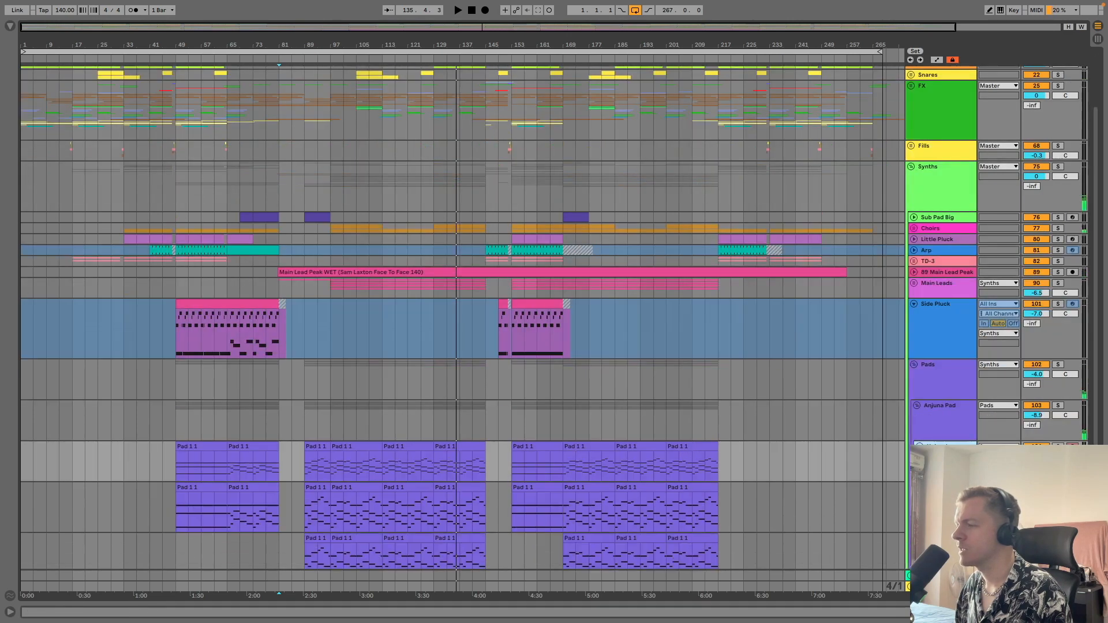
pyautogui.click(919, 487)
pyautogui.scroll(-3, 919, 487)
# Solo the Pads group and play it from bar 97
pyautogui.click(292, 483)
pyautogui.click(344, 428)
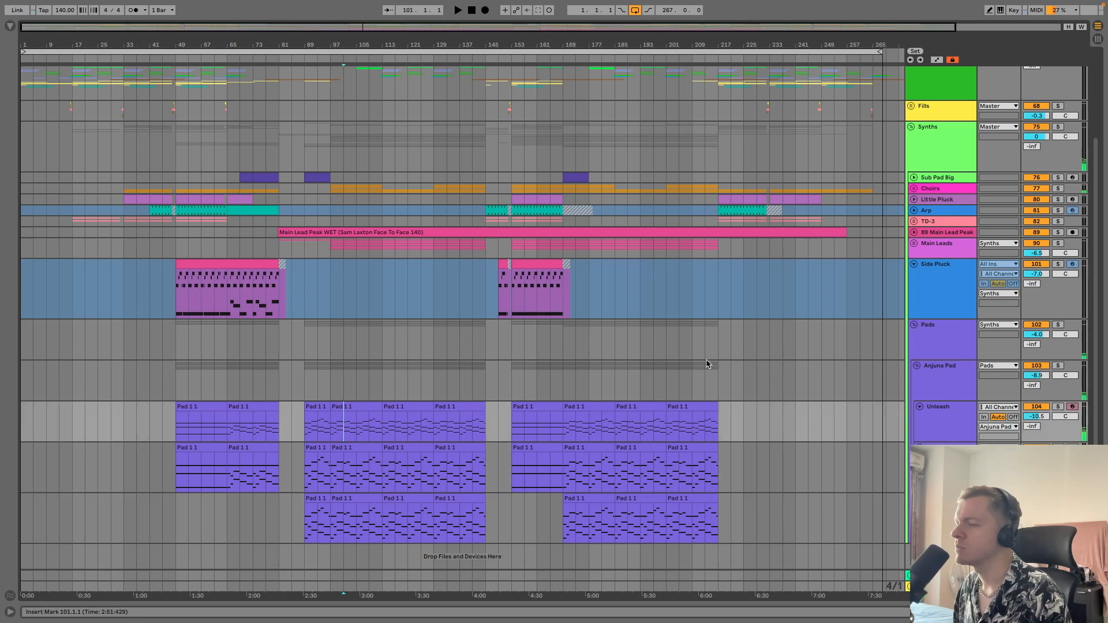
pyautogui.click(1058, 325)
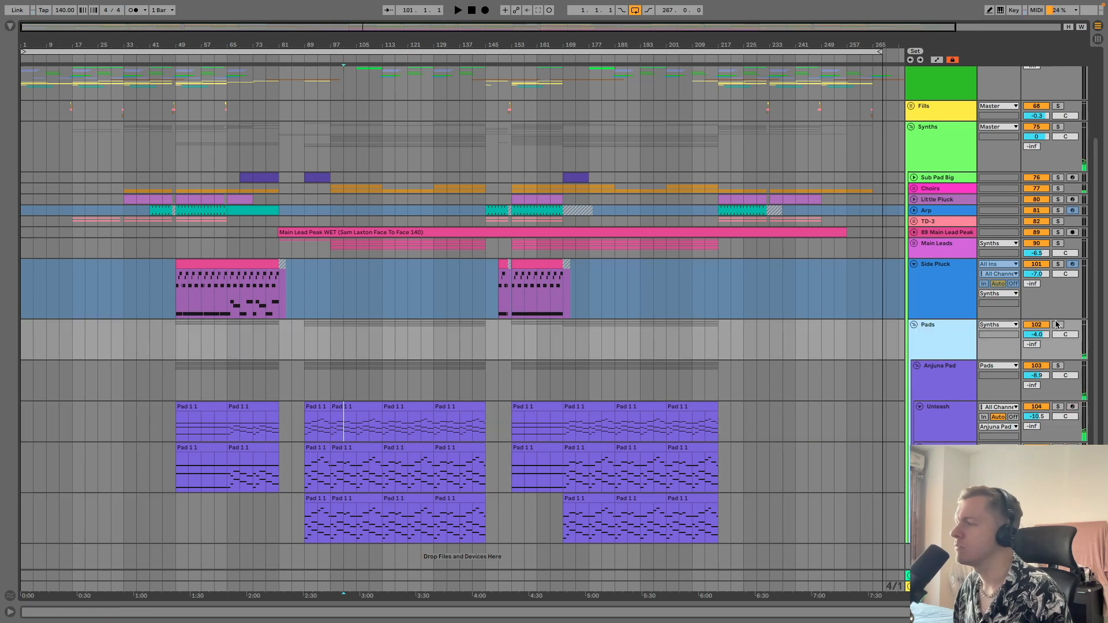
pyautogui.click(333, 430)
pyautogui.press('space')
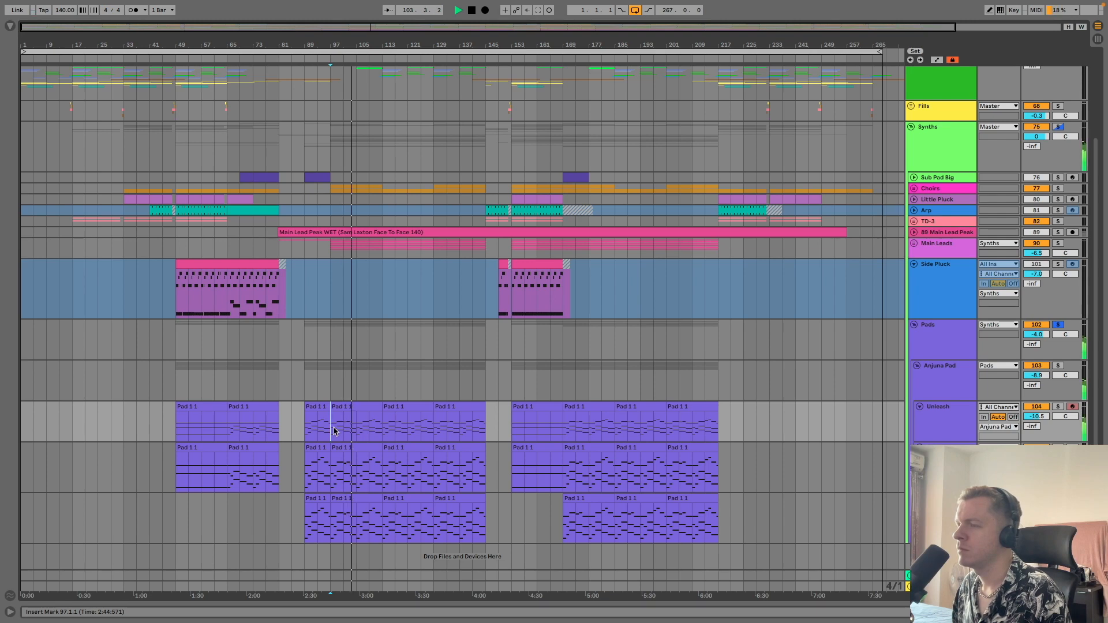
# Stop playback and show the instruments on the Anjuna and Unleash pad tracks in the device view
pyautogui.click(952, 410)
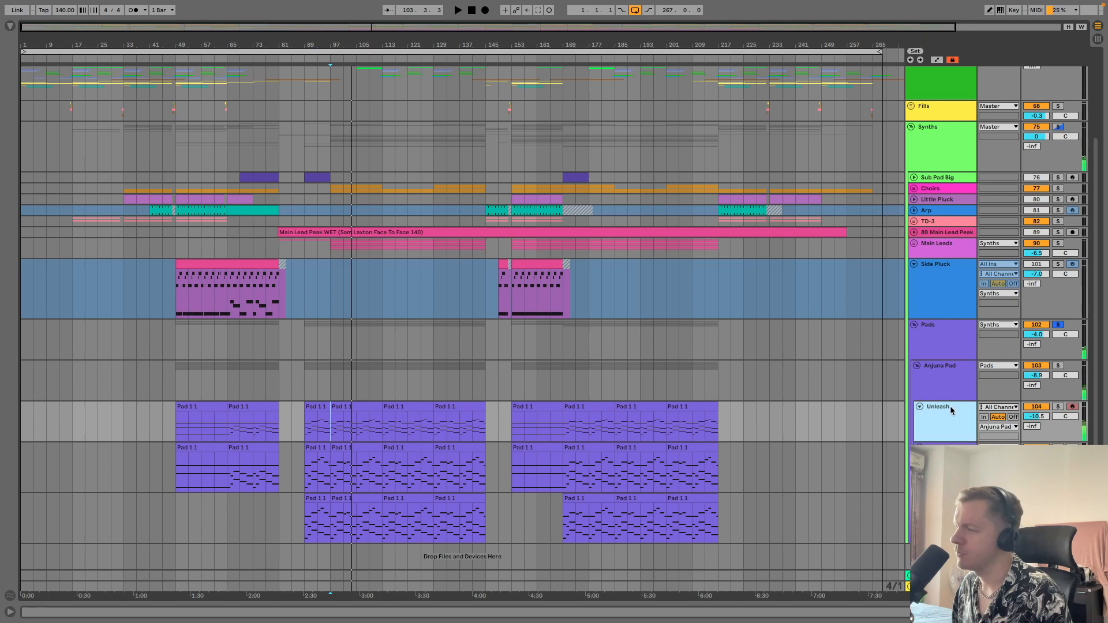
pyautogui.doubleClick(942, 457)
pyautogui.scroll(-3, 939, 432)
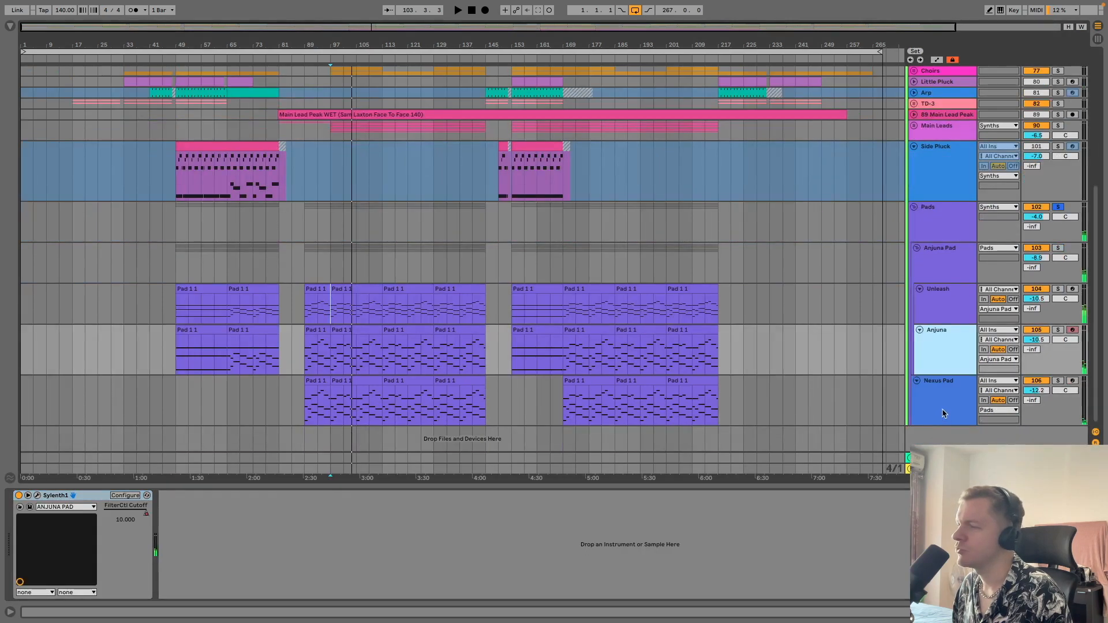
pyautogui.click(944, 414)
pyautogui.click(945, 323)
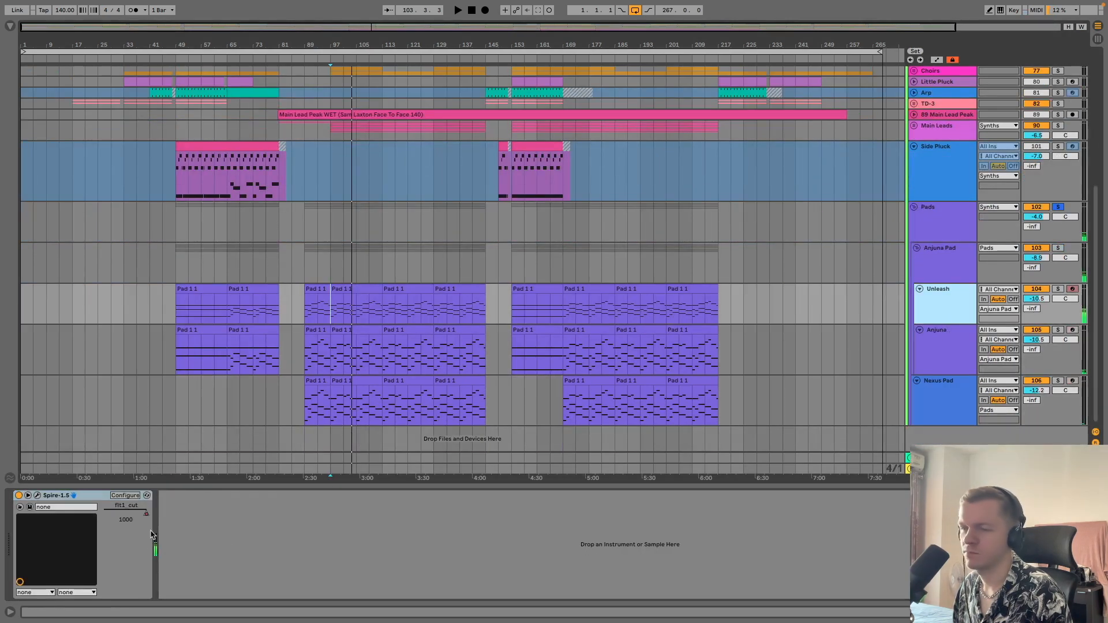
# Solo the Unleash pad track and audition it from bars 97 and 117
pyautogui.click(1058, 289)
pyautogui.press('space')
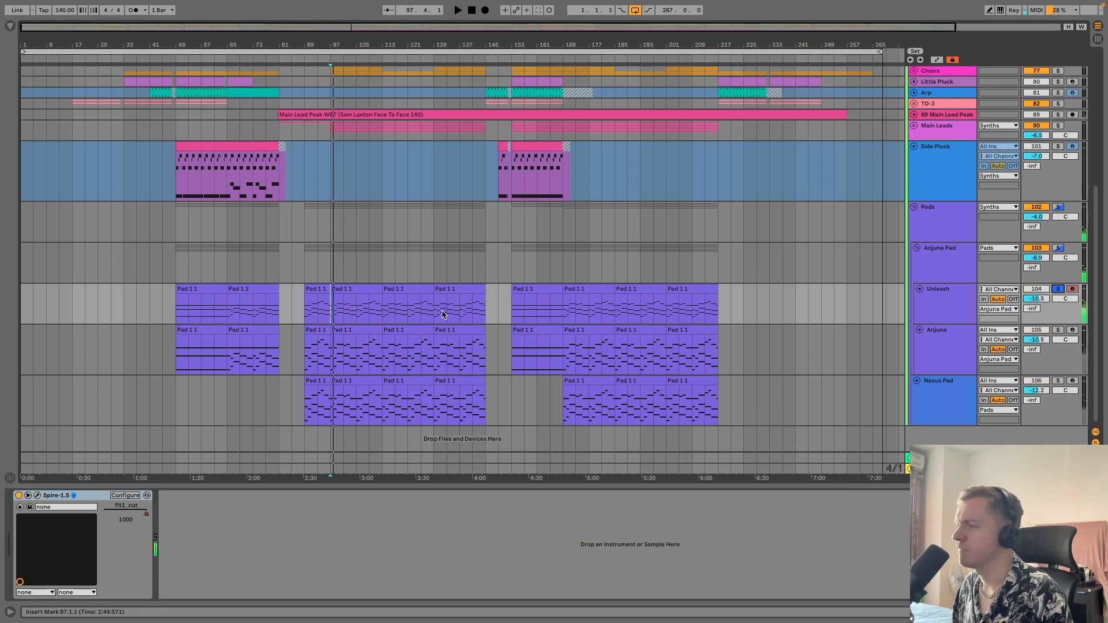
pyautogui.click(396, 305)
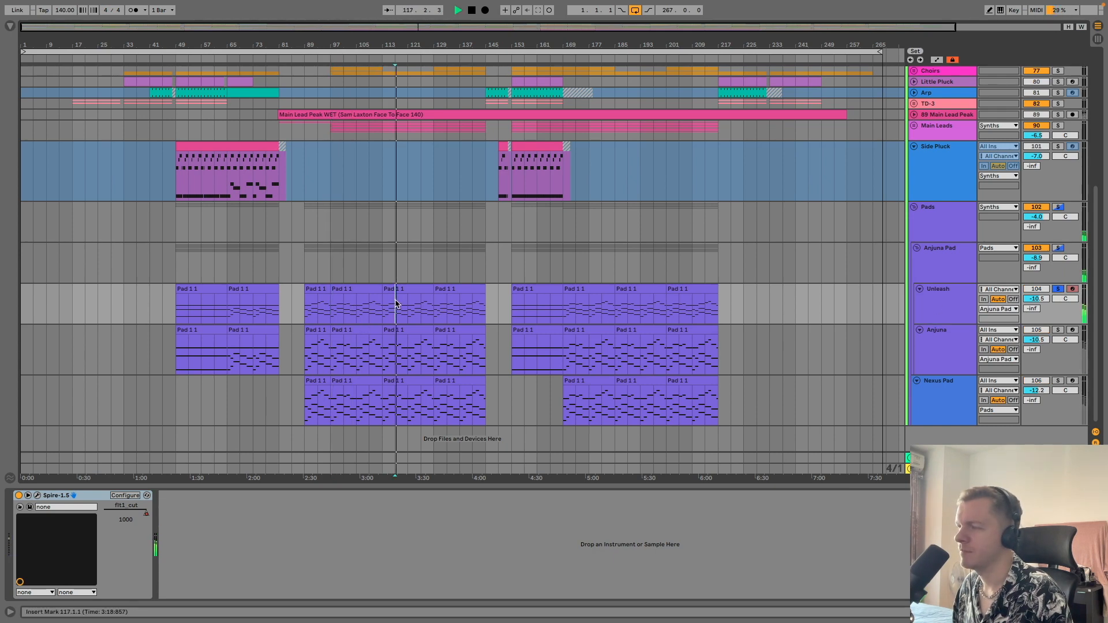
pyautogui.press('space')
# Show the Nexus Pad track's device chain and solo that track instead of Unleash
pyautogui.click(951, 356)
pyautogui.click(945, 400)
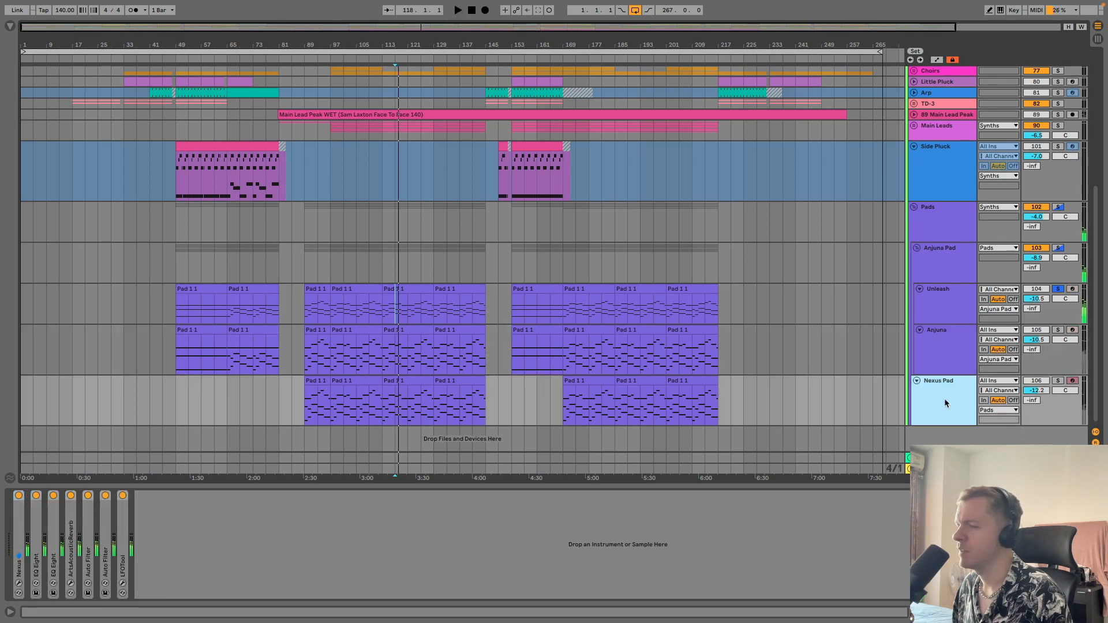
pyautogui.press('s')
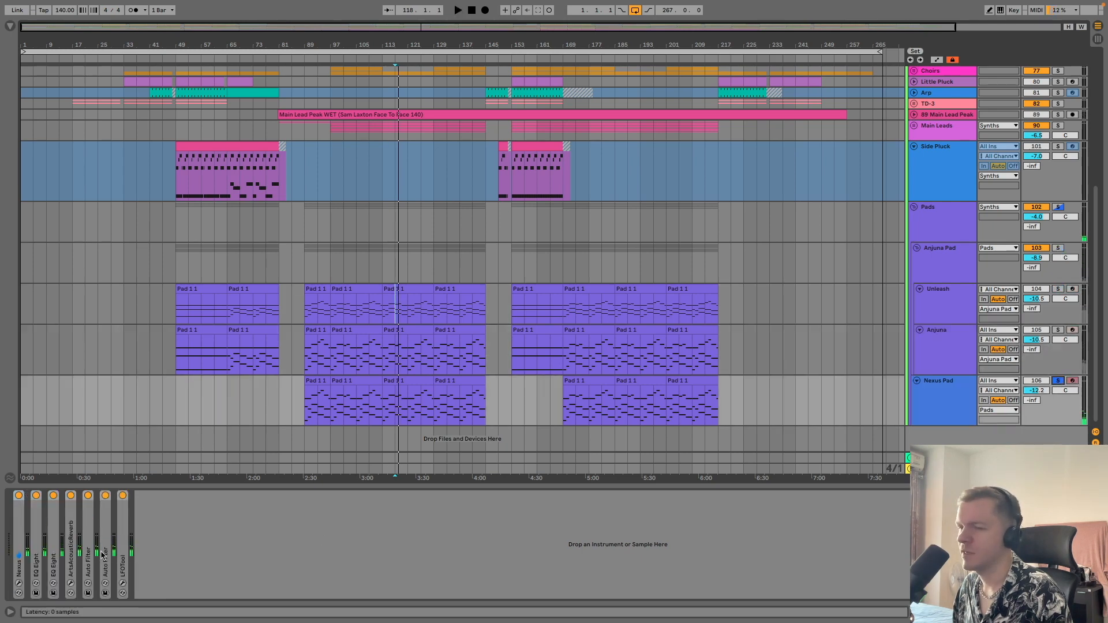
# View the Nexus instrument's preset, close its window, and audition the soloed Nexus Pad from bar 113
pyautogui.click(18, 584)
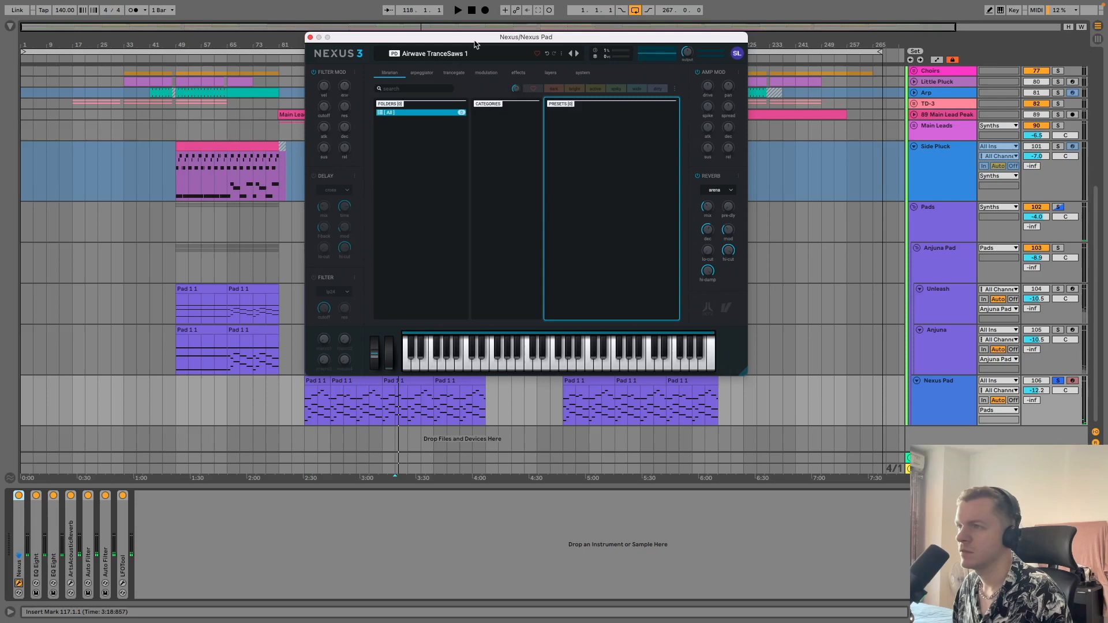
pyautogui.click(310, 37)
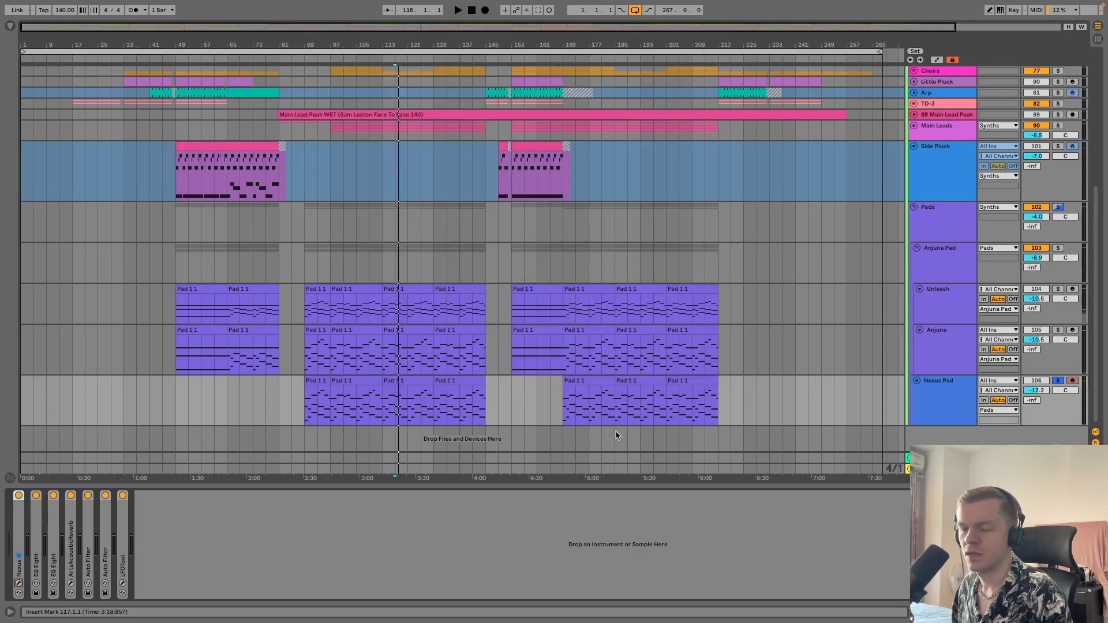
pyautogui.press('space')
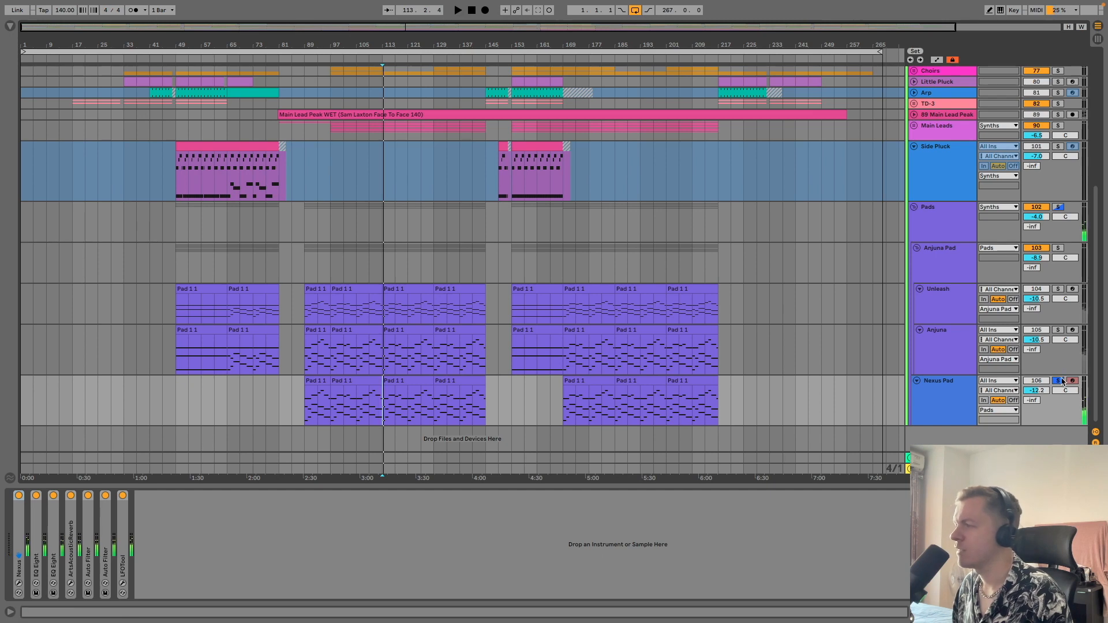
# Unsolo the Nexus Pad track and fold the Nexus Pad, Anjuna and Unleash tracks, then the Anjuna Pad and Pads groups
pyautogui.click(1061, 381)
pyautogui.click(917, 381)
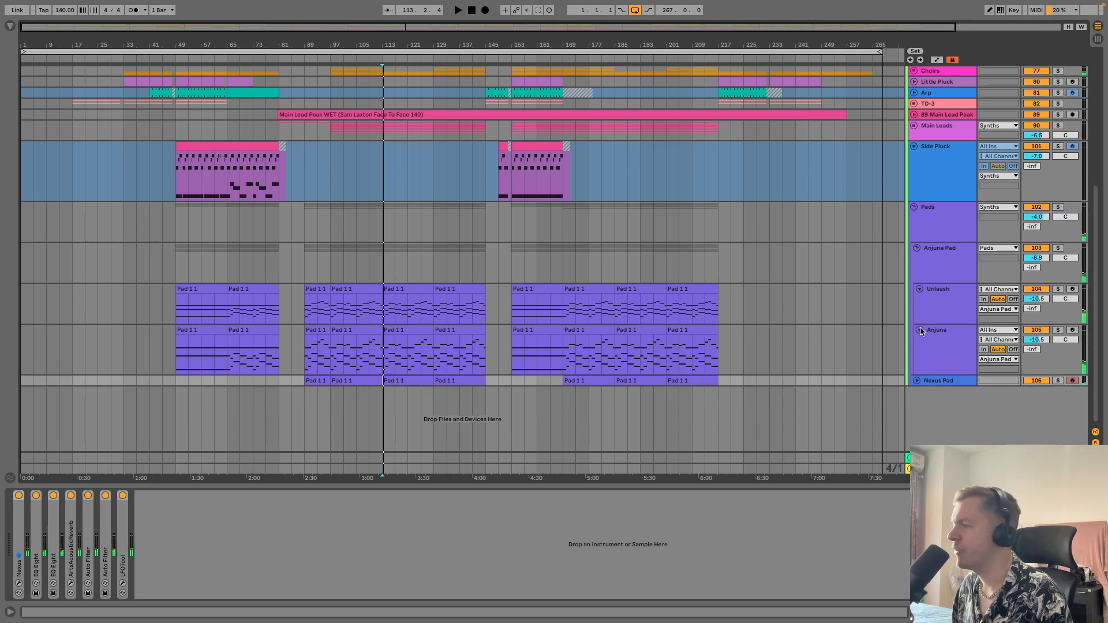
pyautogui.click(920, 330)
pyautogui.click(920, 290)
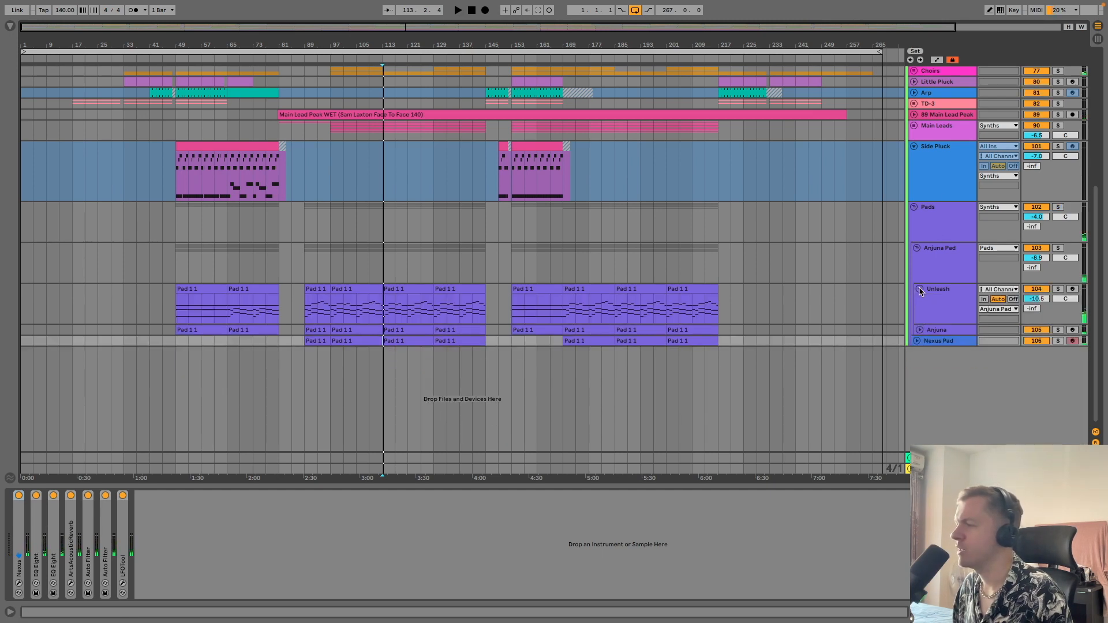
pyautogui.click(917, 249)
pyautogui.click(916, 219)
pyautogui.click(914, 207)
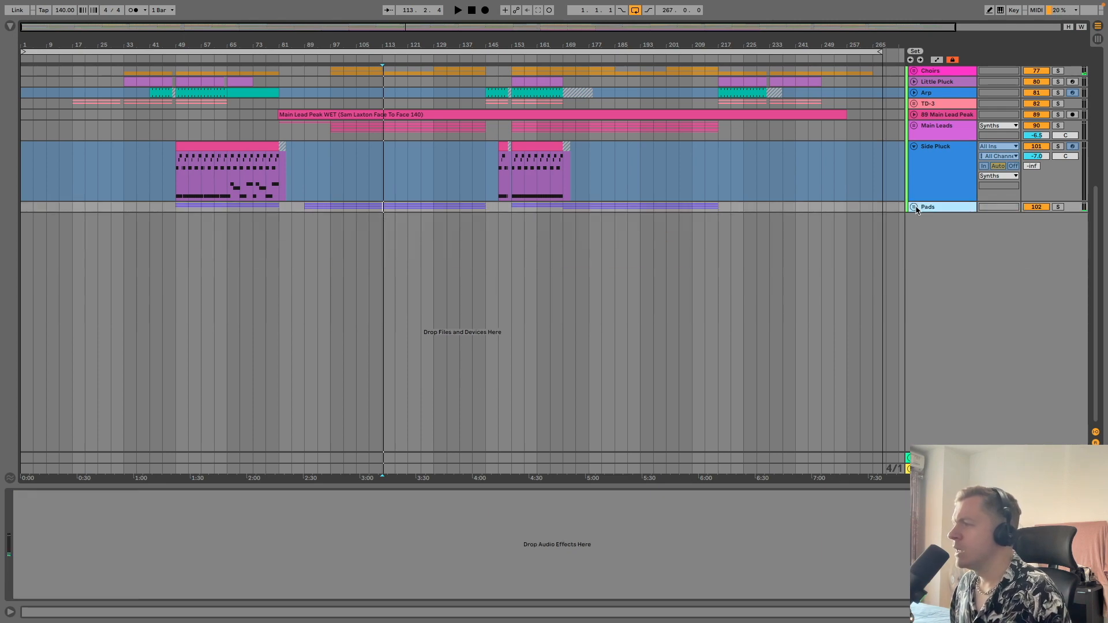
# Show the Side Pluck track's devices, solo the track and audition it from bar 49
pyautogui.click(951, 200)
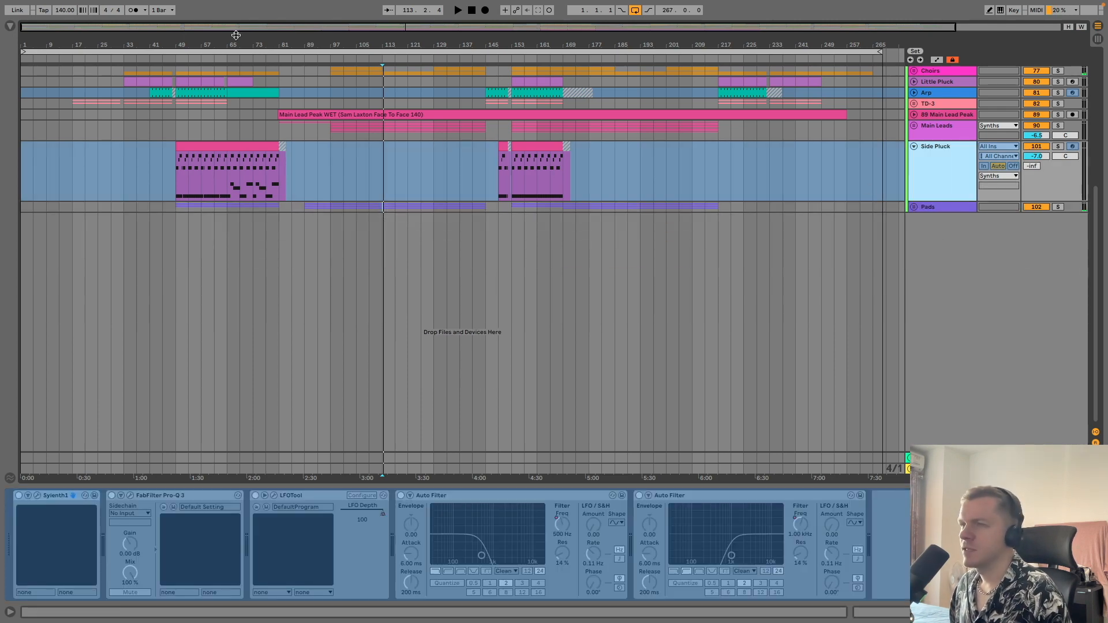
pyautogui.moveTo(180, 45); pyautogui.dragTo(180, 162)
pyautogui.click(196, 189)
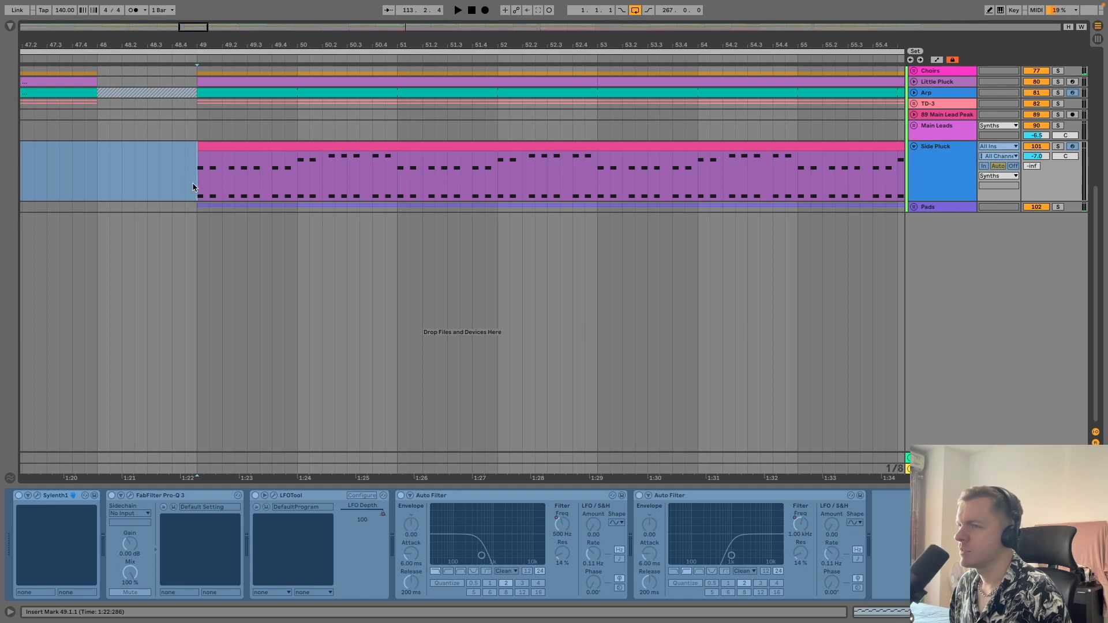
pyautogui.click(935, 165)
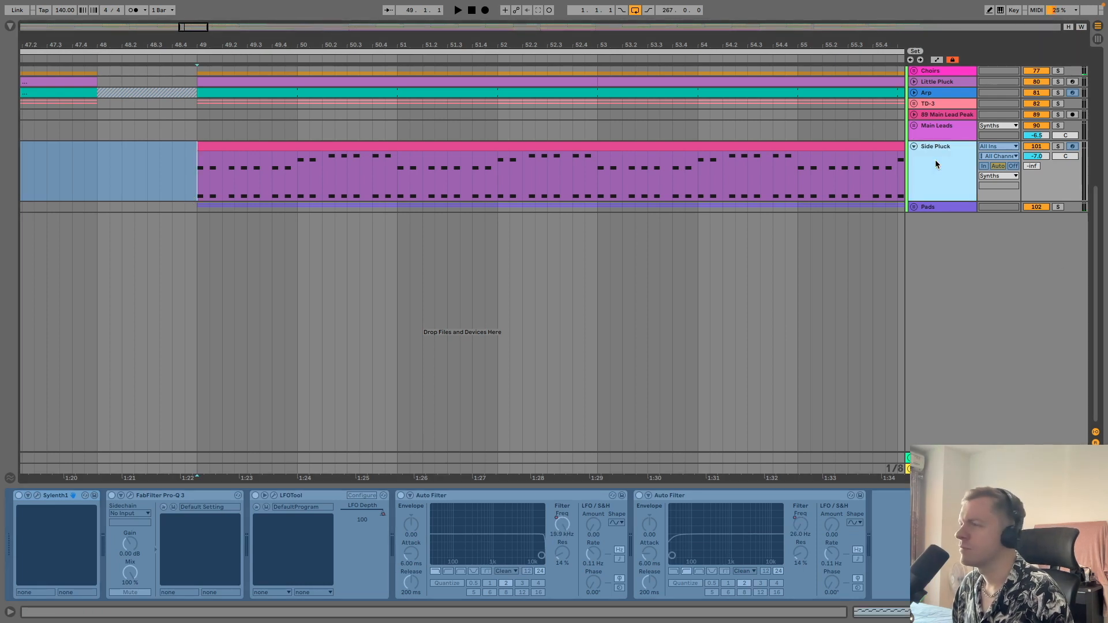
pyautogui.click(1056, 147)
pyautogui.press('space')
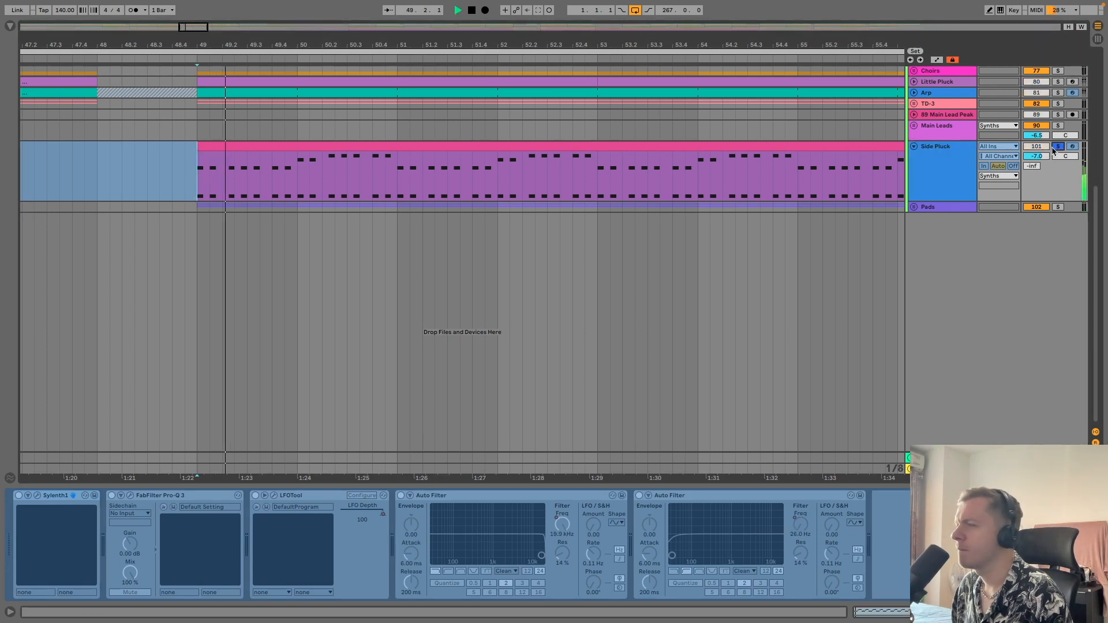
pyautogui.moveTo(614, 45); pyautogui.dragTo(181, 15)
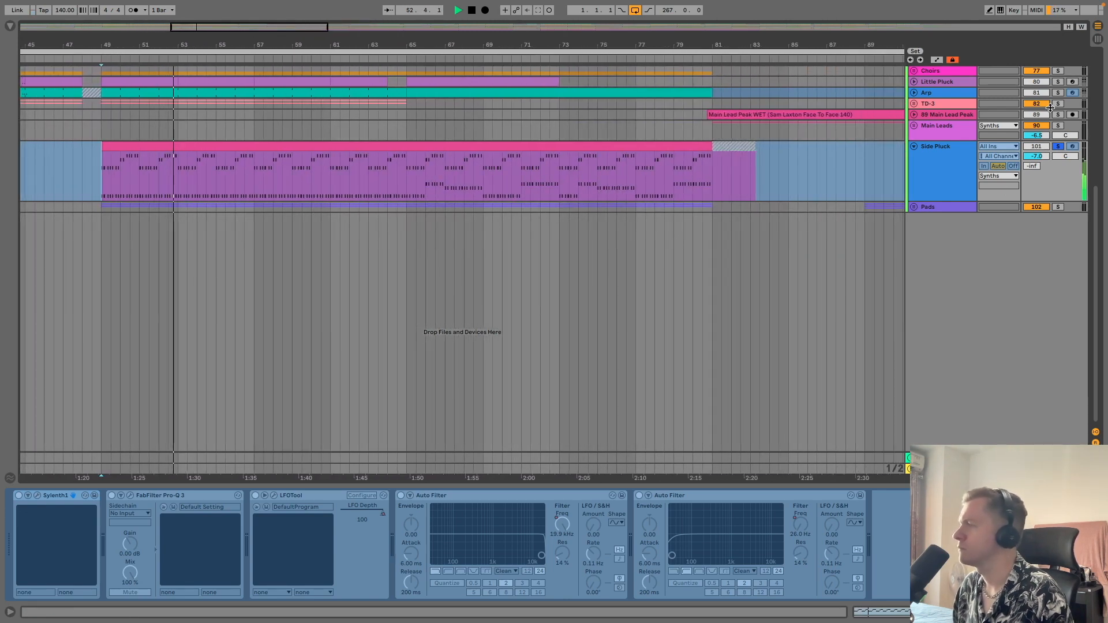
pyautogui.scroll(3, 1051, 107)
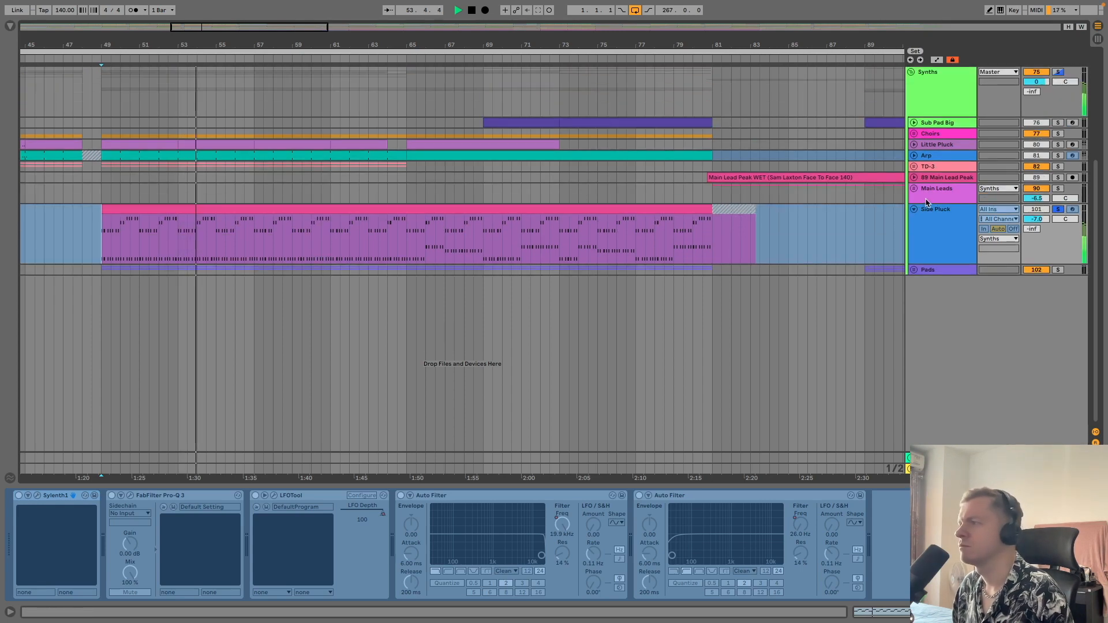
pyautogui.press('space')
# Audition the soloed Side Pluck from bar 65, stop playback, then unsolo and fold the track
pyautogui.click(401, 238)
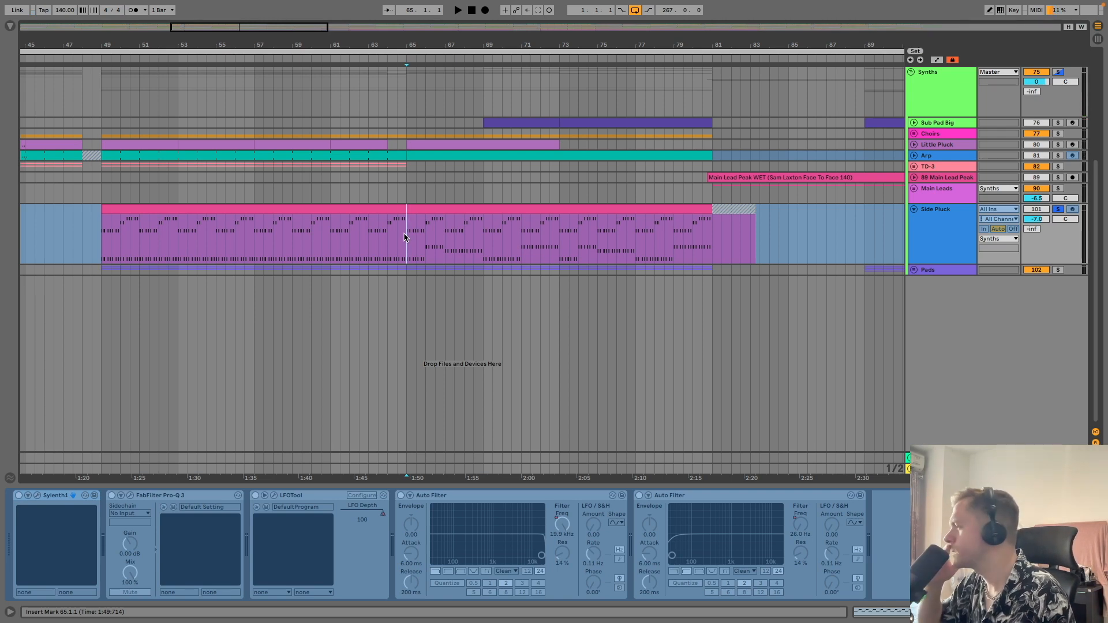
pyautogui.press('space')
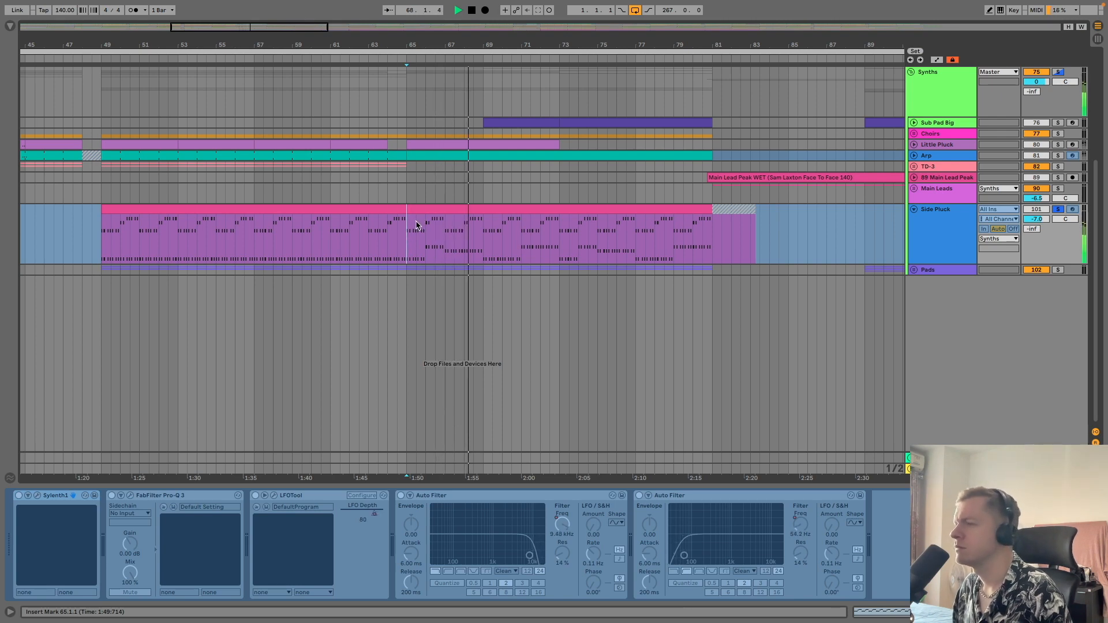
pyautogui.moveTo(480, 44); pyautogui.dragTo(237, 75)
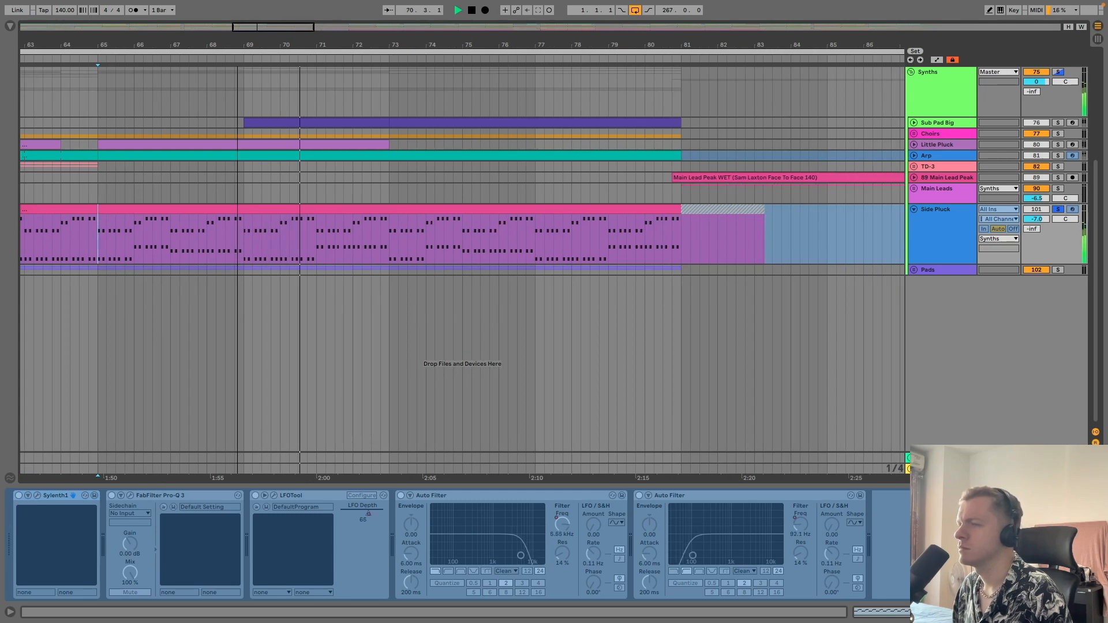
pyautogui.moveTo(237, 75); pyautogui.dragTo(338, 43)
pyautogui.press('-')
pyautogui.press('-')
pyautogui.press('-')
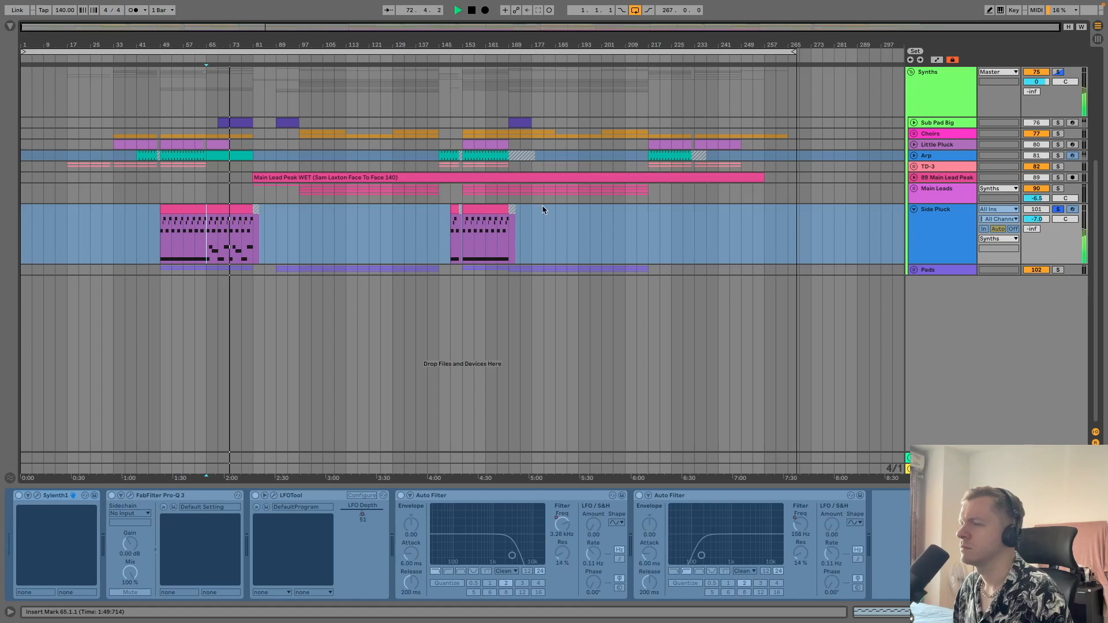
pyautogui.press('space')
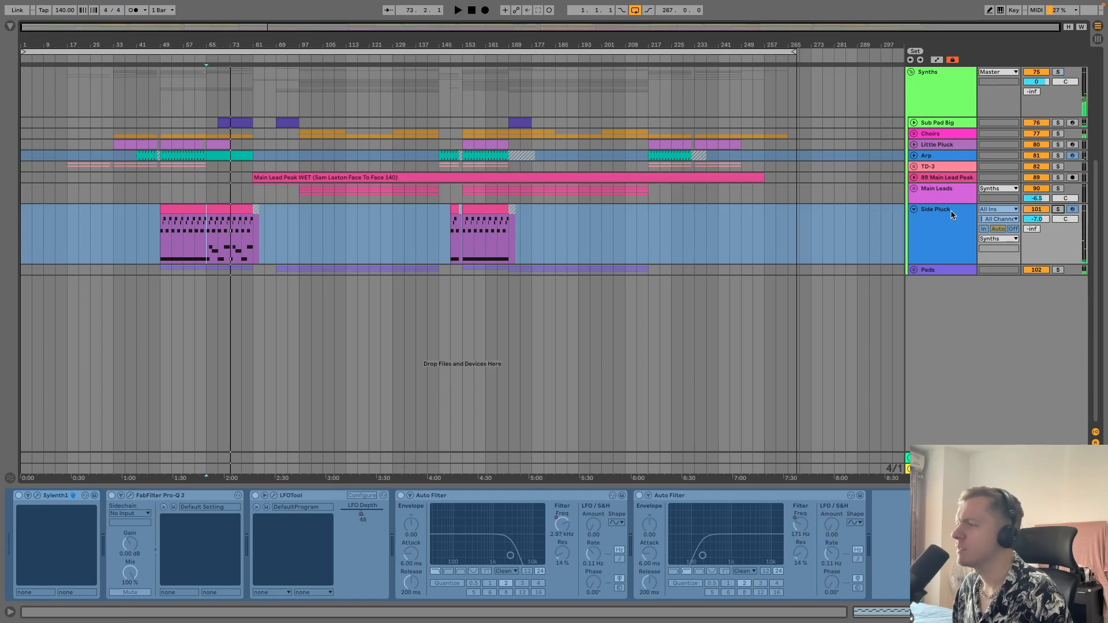
pyautogui.click(914, 210)
# Play the full arrangement from bar 153 with all tracks unsoloed, and stop after the following breakdown
pyautogui.click(471, 363)
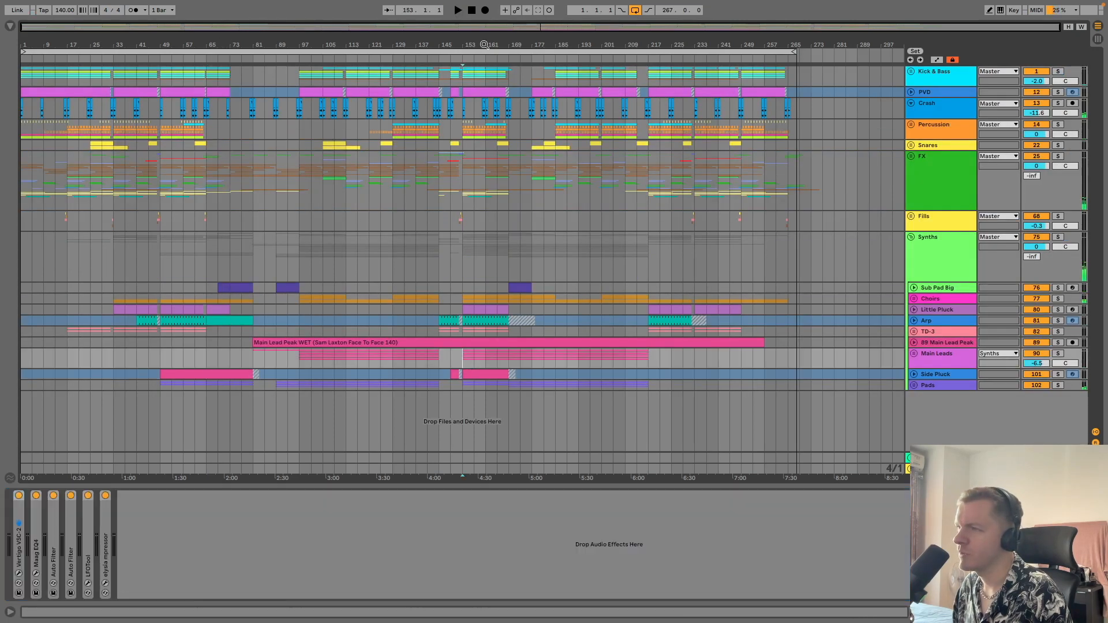
pyautogui.moveTo(487, 43); pyautogui.dragTo(487, 98)
pyautogui.moveTo(561, 41)
pyautogui.mouseDown()
pyautogui.moveTo(561, 75)
pyautogui.moveTo(561, 42)
pyautogui.mouseUp()
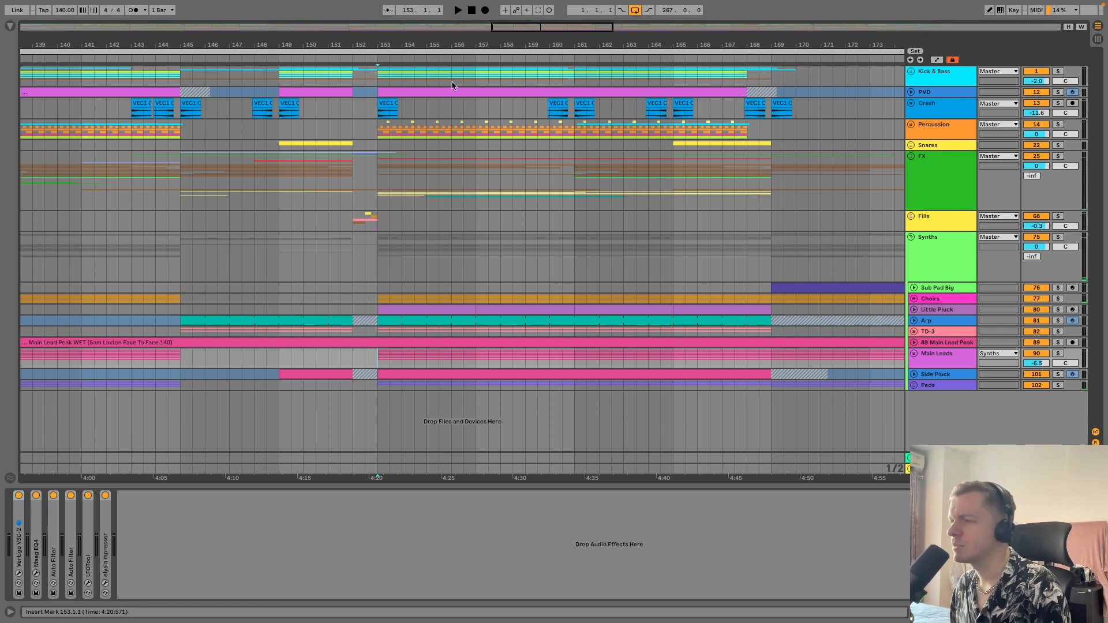
pyautogui.moveTo(460, 45); pyautogui.dragTo(320, 7)
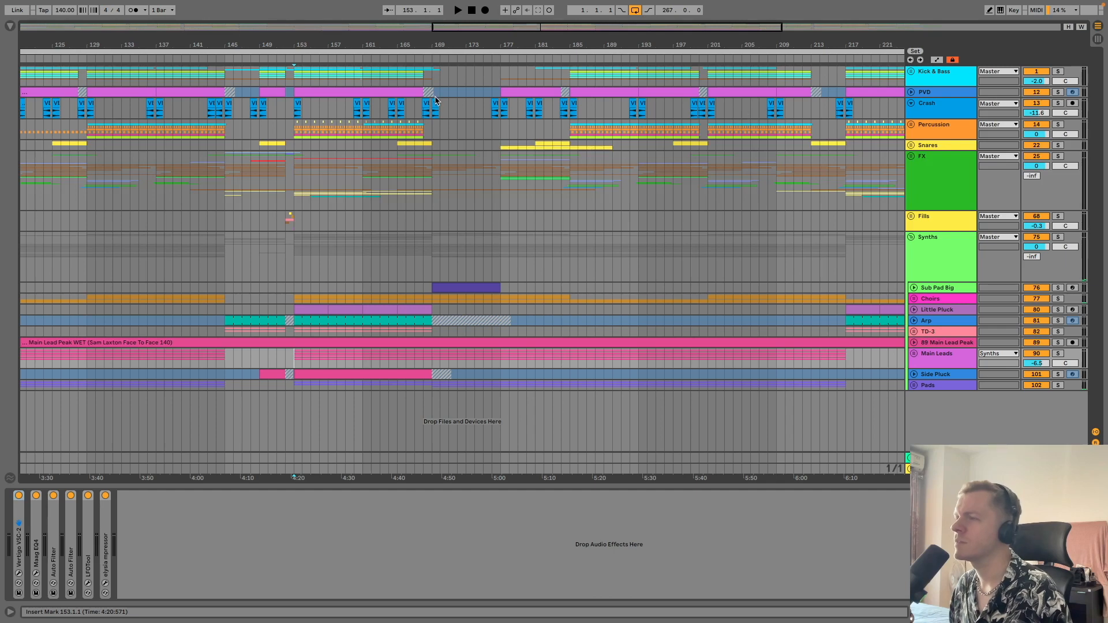
pyautogui.click(283, 112)
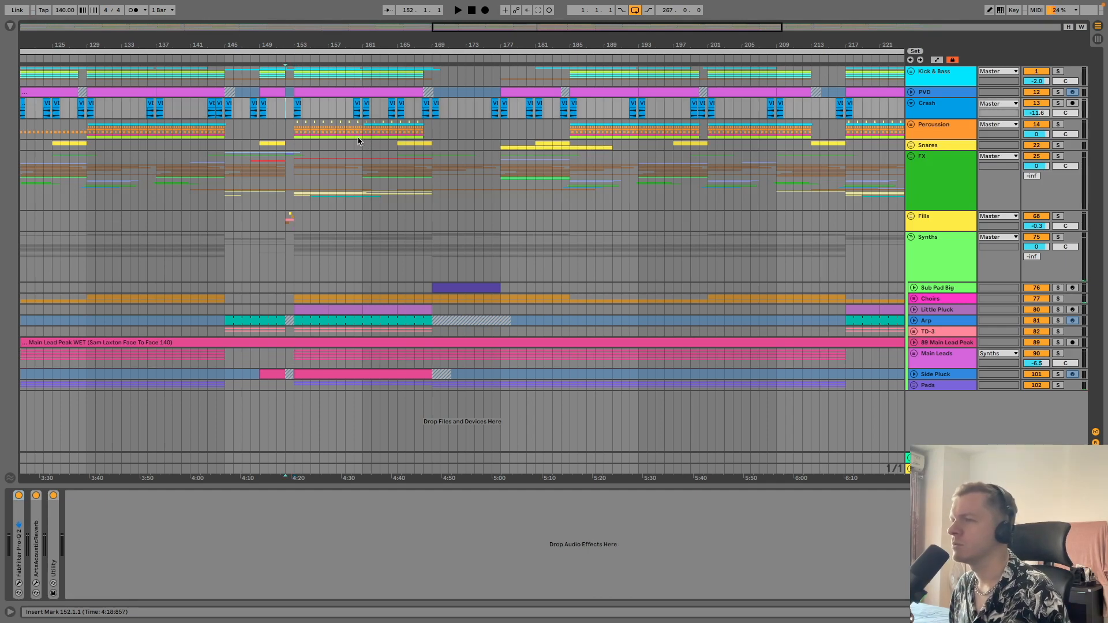
pyautogui.click(296, 123)
pyautogui.press('space')
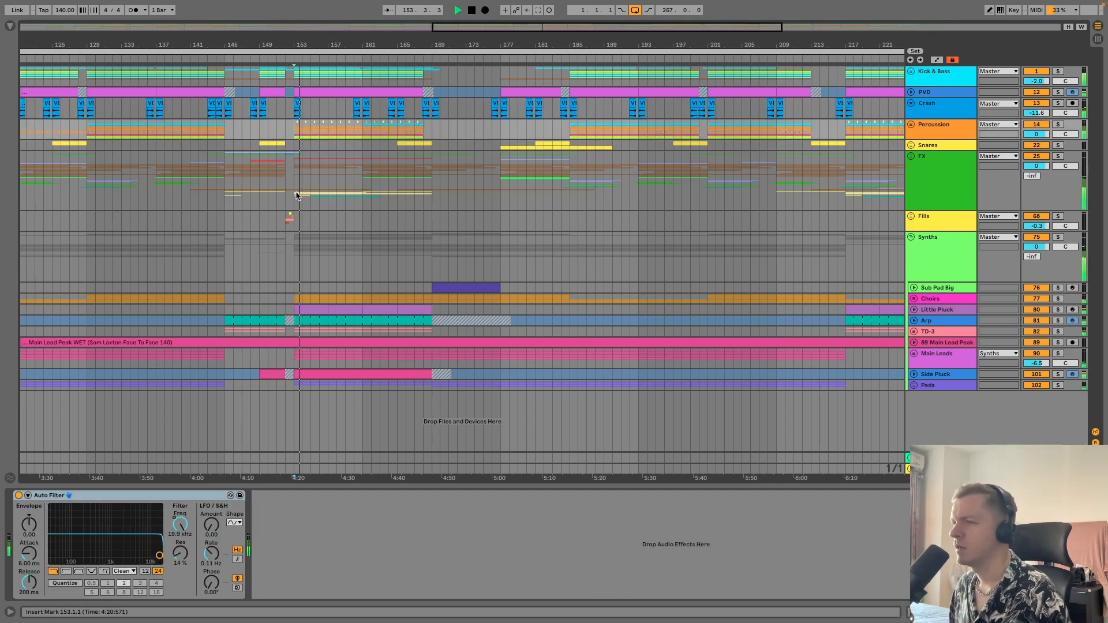
pyautogui.moveTo(336, 50); pyautogui.dragTo(212, 45)
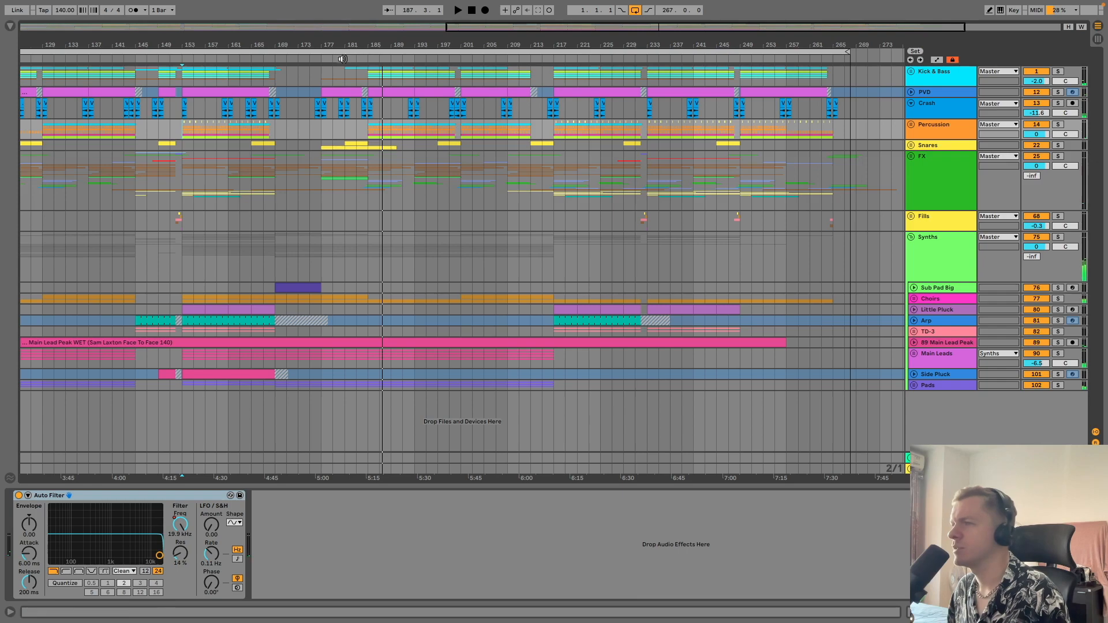
# Place the insert marker at bar 213 on the Kick & Bass track and play the full mix from there
pyautogui.press('w')
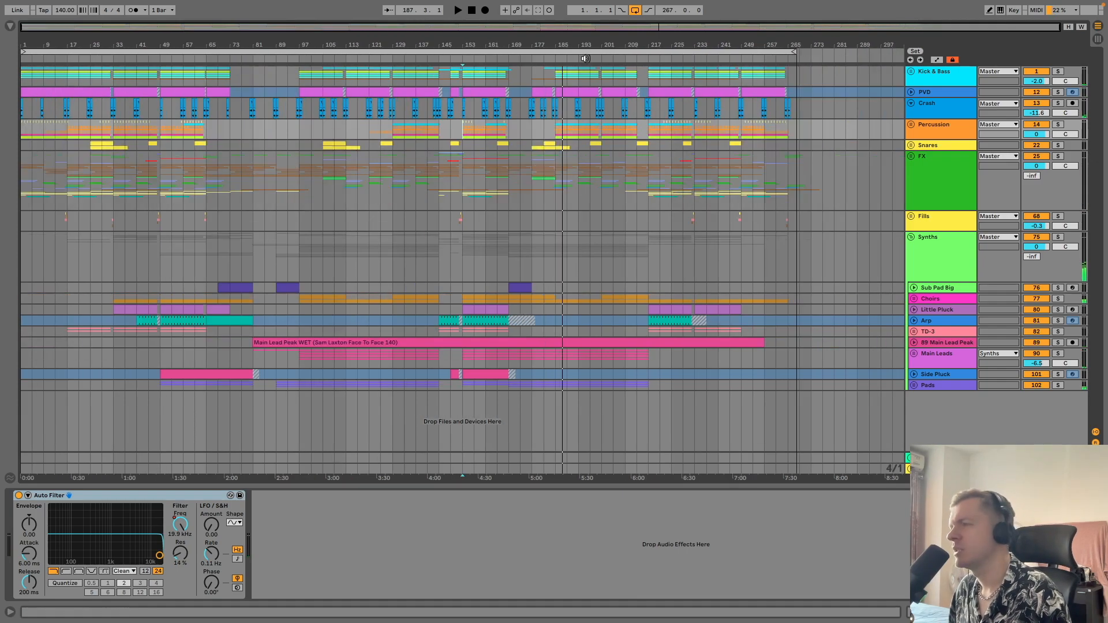
pyautogui.moveTo(633, 45); pyautogui.dragTo(433, 69)
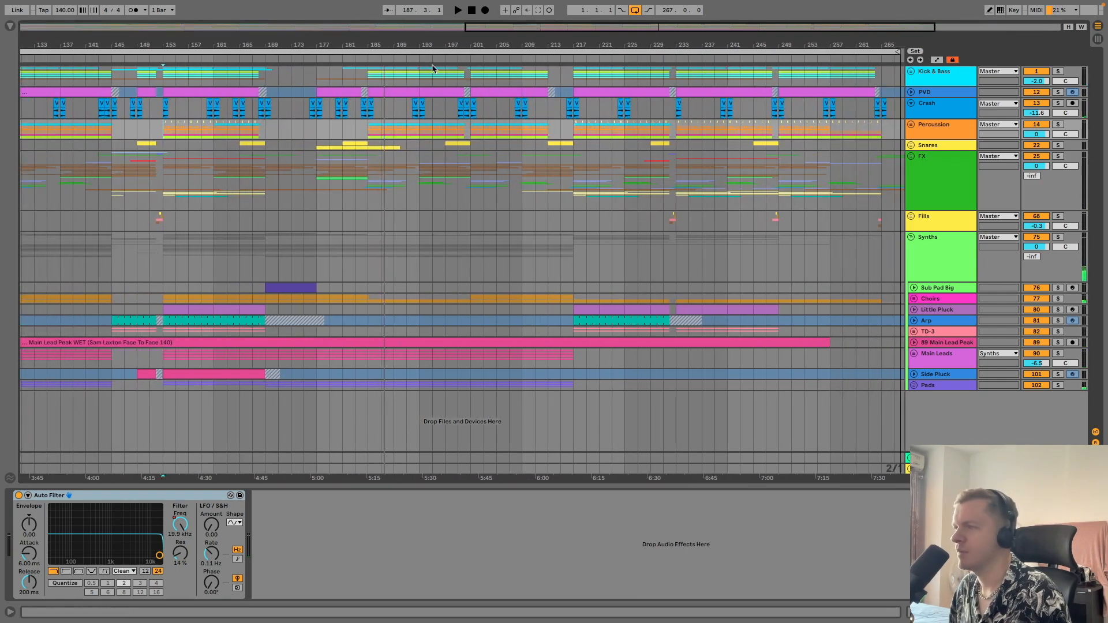
pyautogui.moveTo(571, 44); pyautogui.dragTo(450, 63)
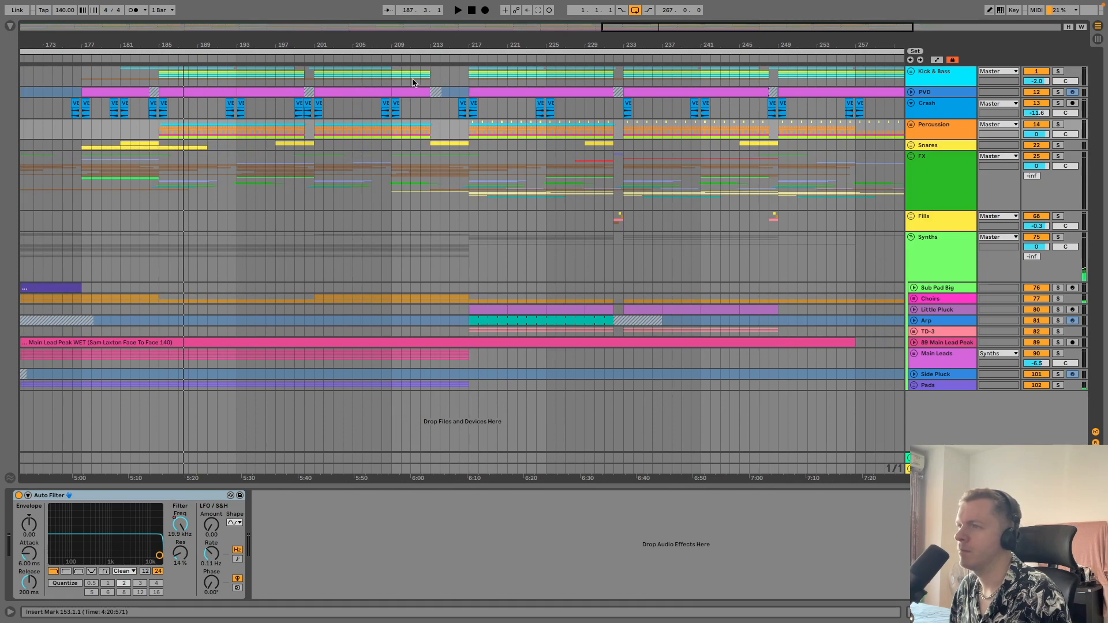
pyautogui.doubleClick(352, 51)
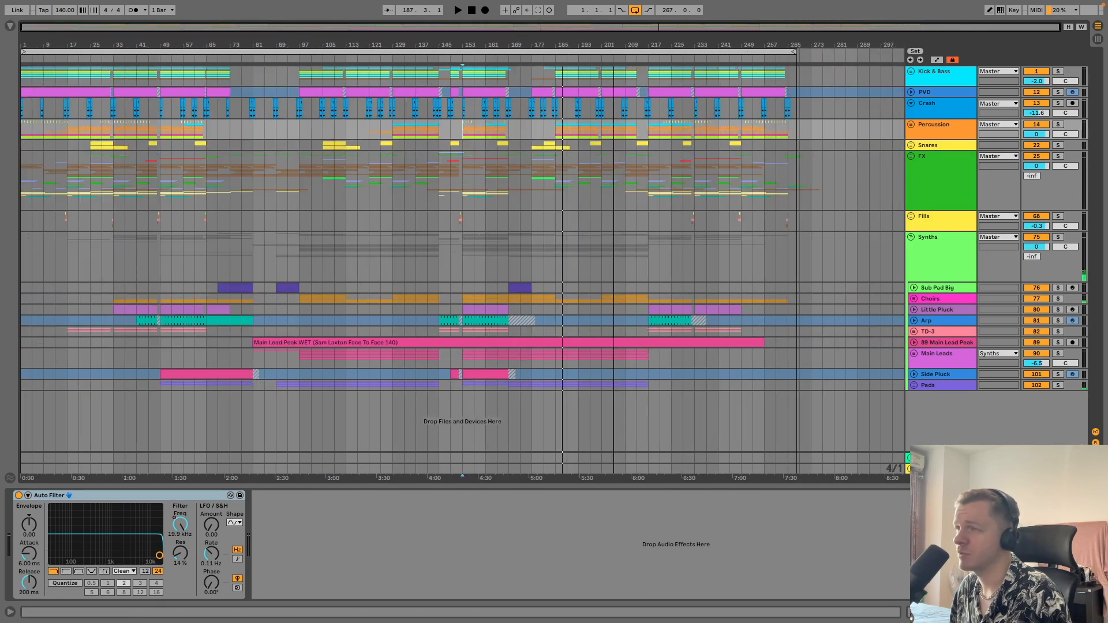
pyautogui.moveTo(659, 45); pyautogui.dragTo(496, 115)
pyautogui.click(372, 74)
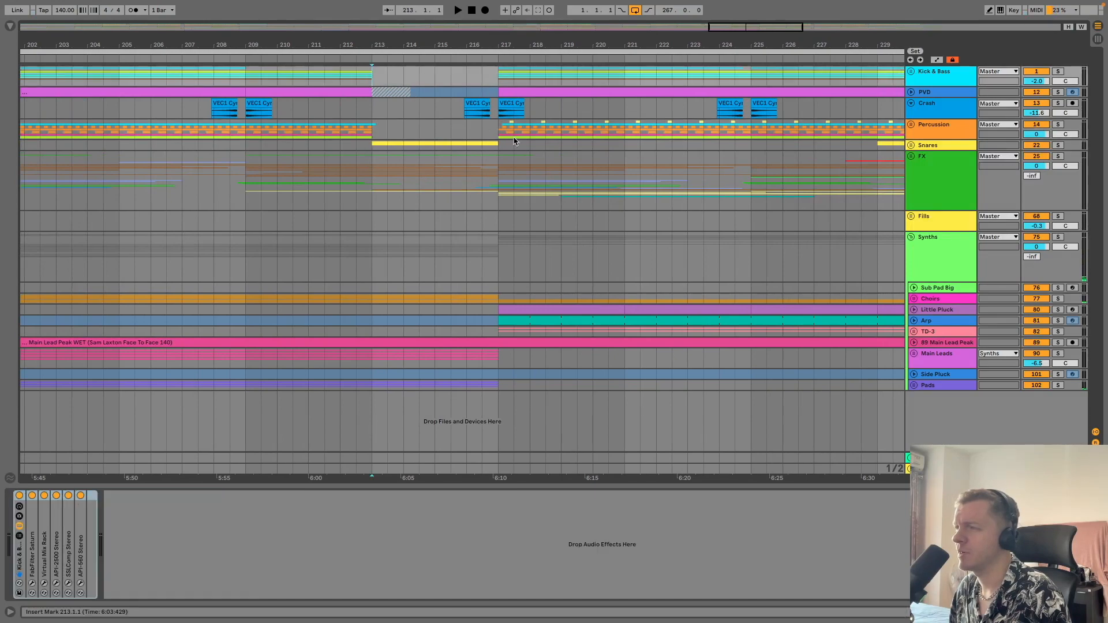
pyautogui.press('space')
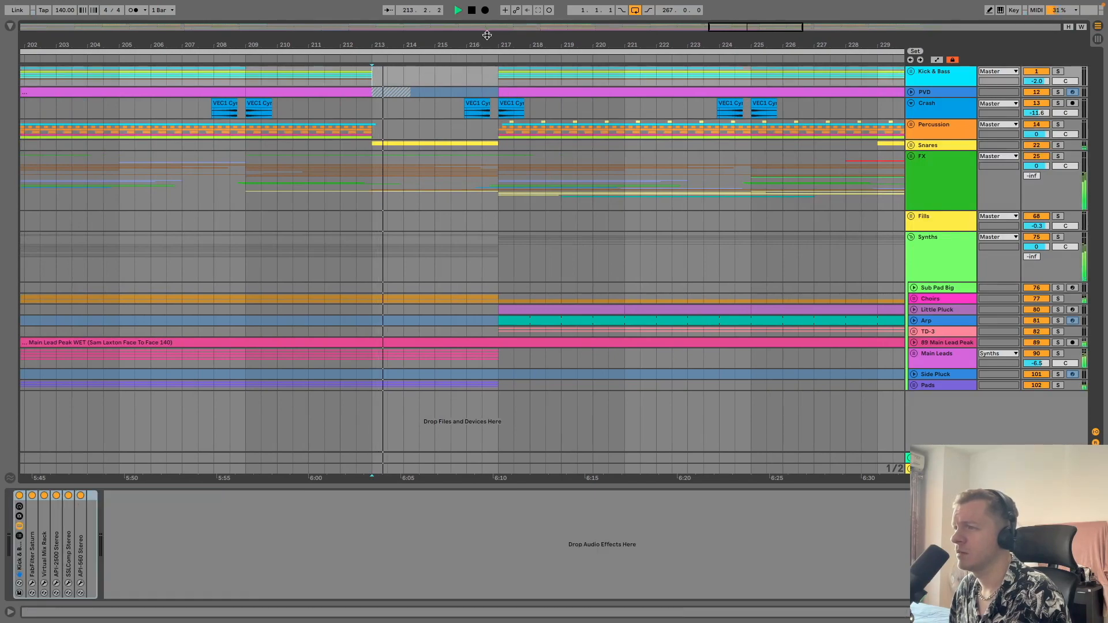
pyautogui.moveTo(489, 41); pyautogui.dragTo(496, 1)
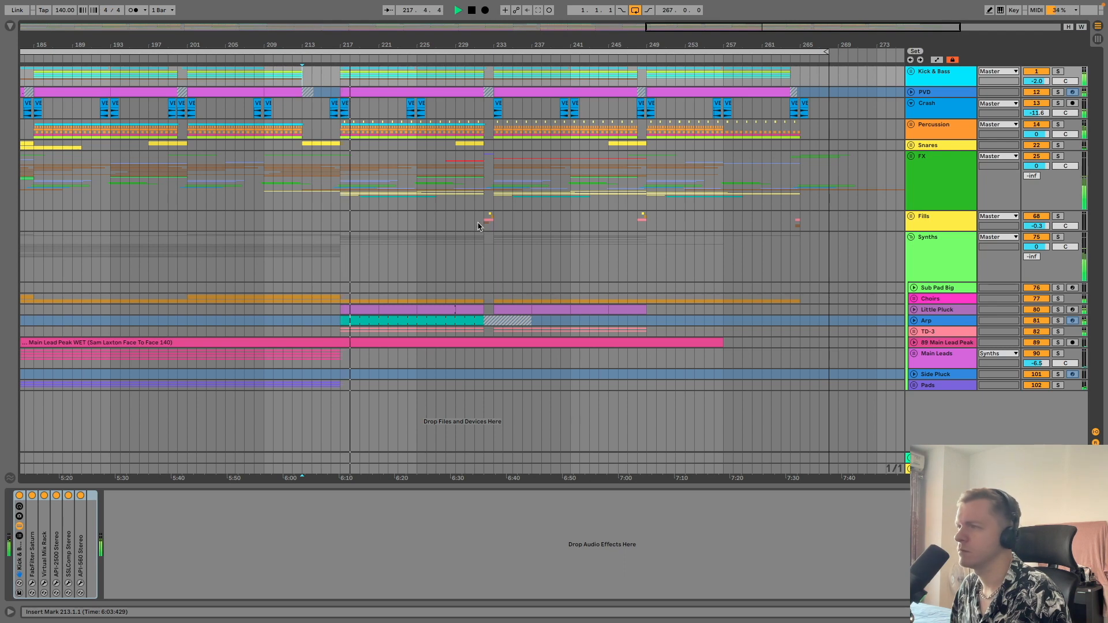
# Stop playback, place the insert marker at bar 240 on the Synths group, and play the outro section
pyautogui.click(424, 134)
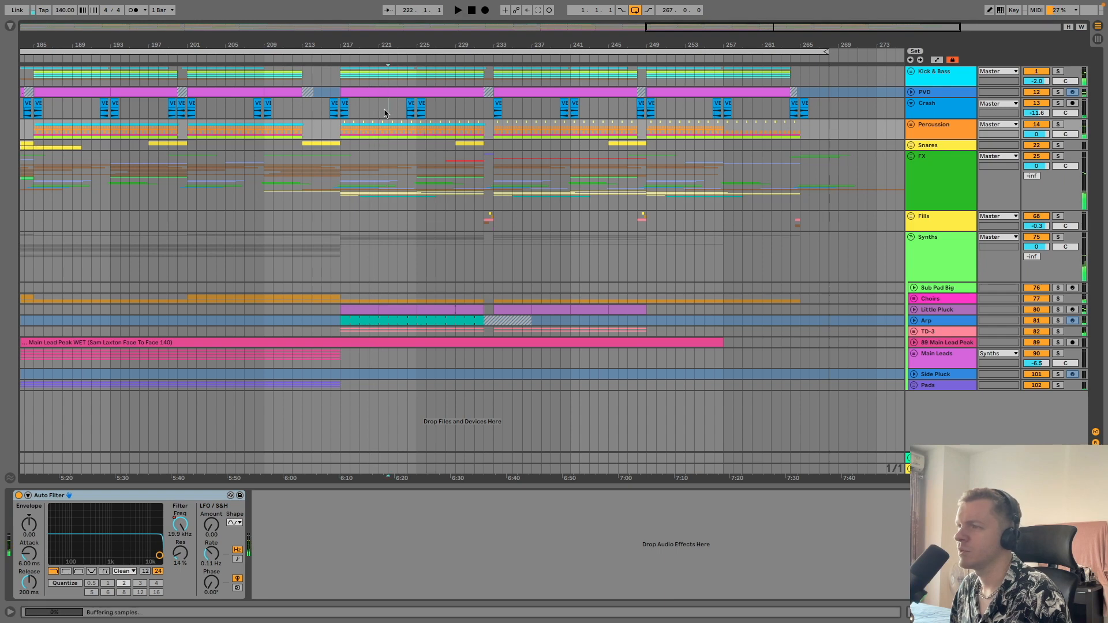
pyautogui.click(456, 106)
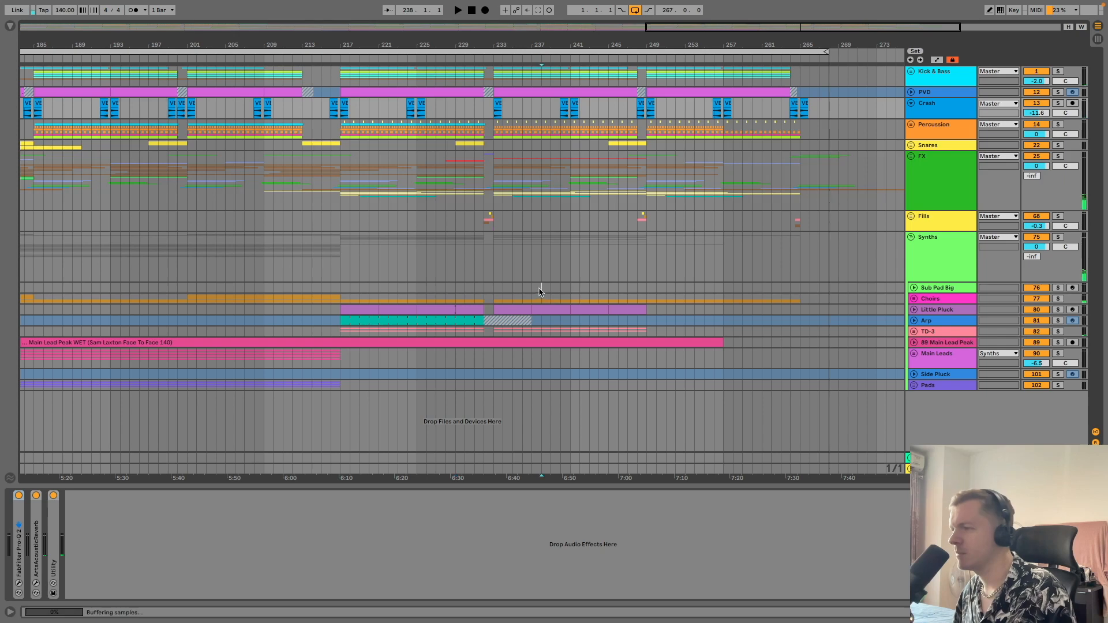
pyautogui.click(560, 280)
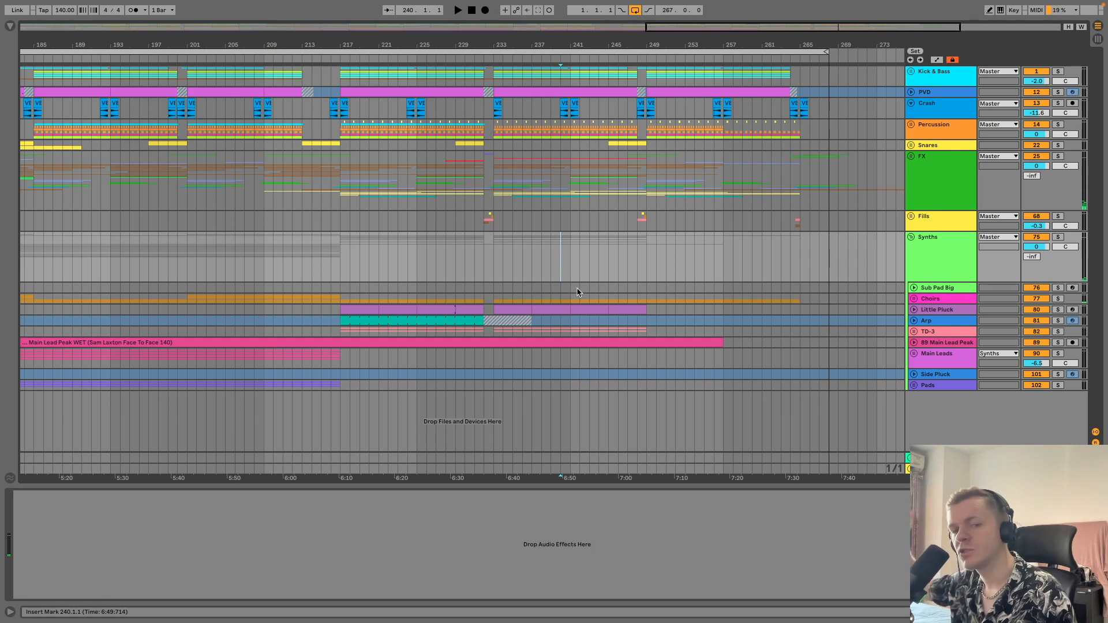
pyautogui.press('space')
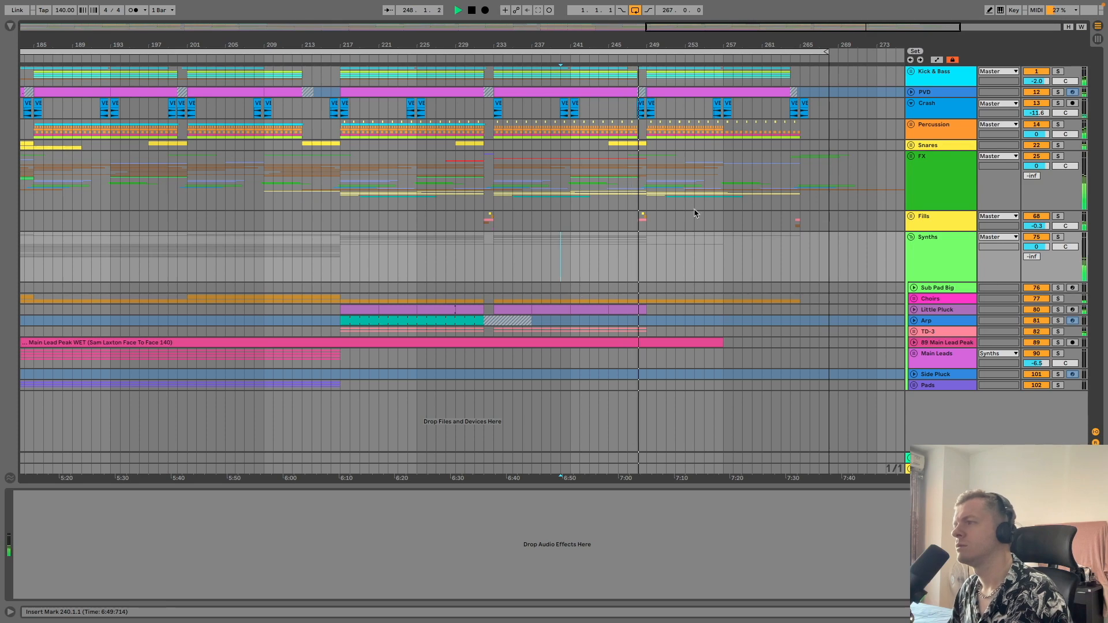
pyautogui.moveTo(801, 43); pyautogui.dragTo(788, 6)
pyautogui.press('space')
# Show the Master track's device chain and view the EQ curves of its two FabFilter Pro-Q instances
pyautogui.click(942, 469)
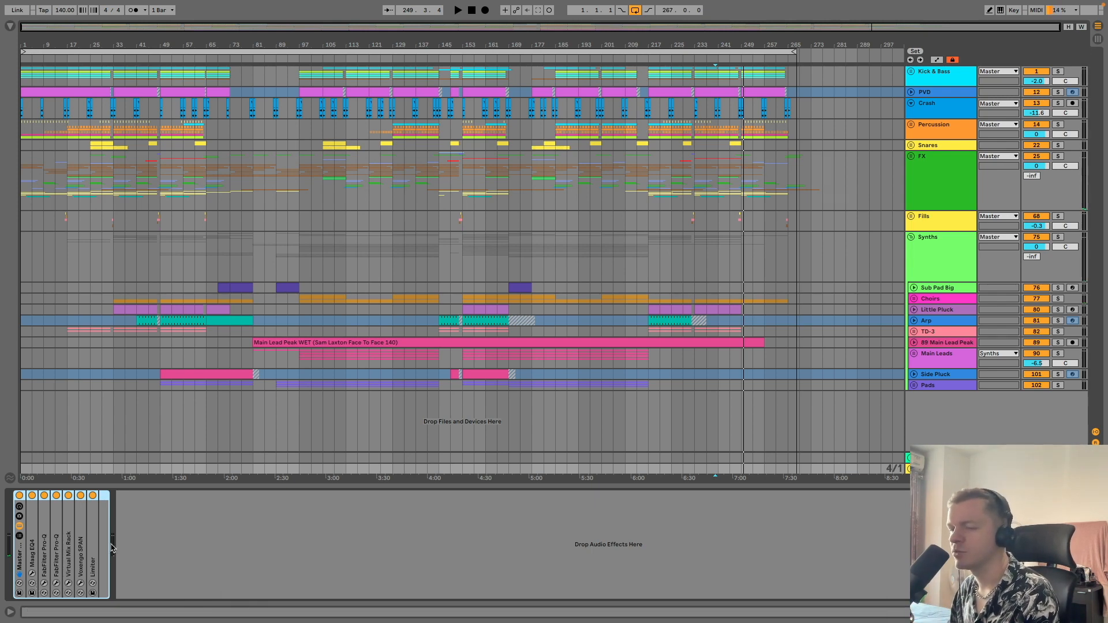
pyautogui.click(44, 584)
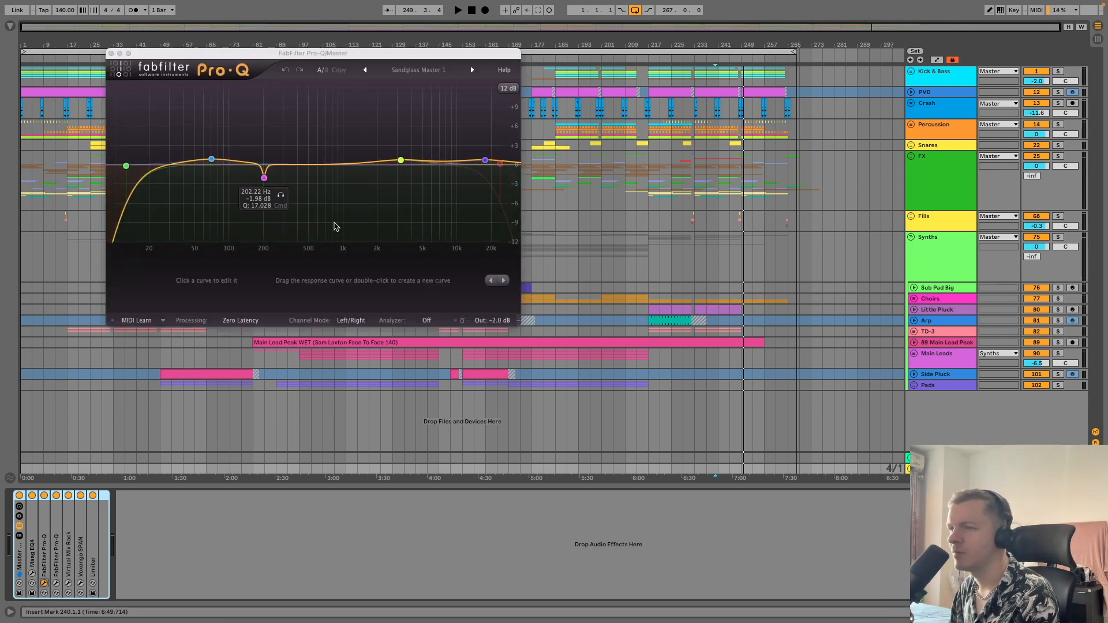
pyautogui.click(111, 53)
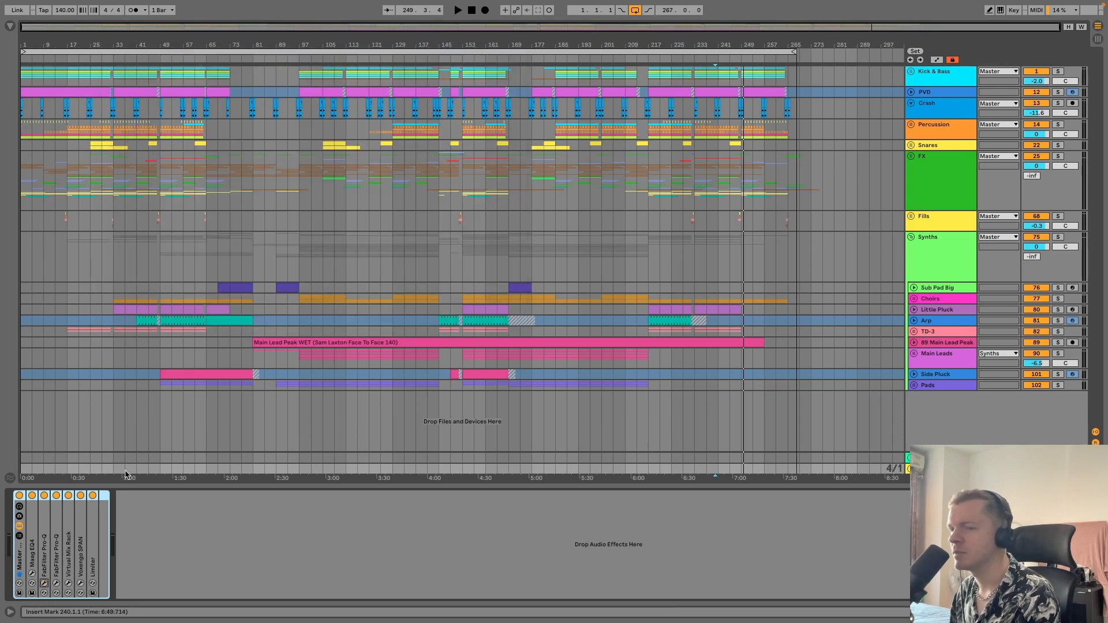
pyautogui.click(56, 583)
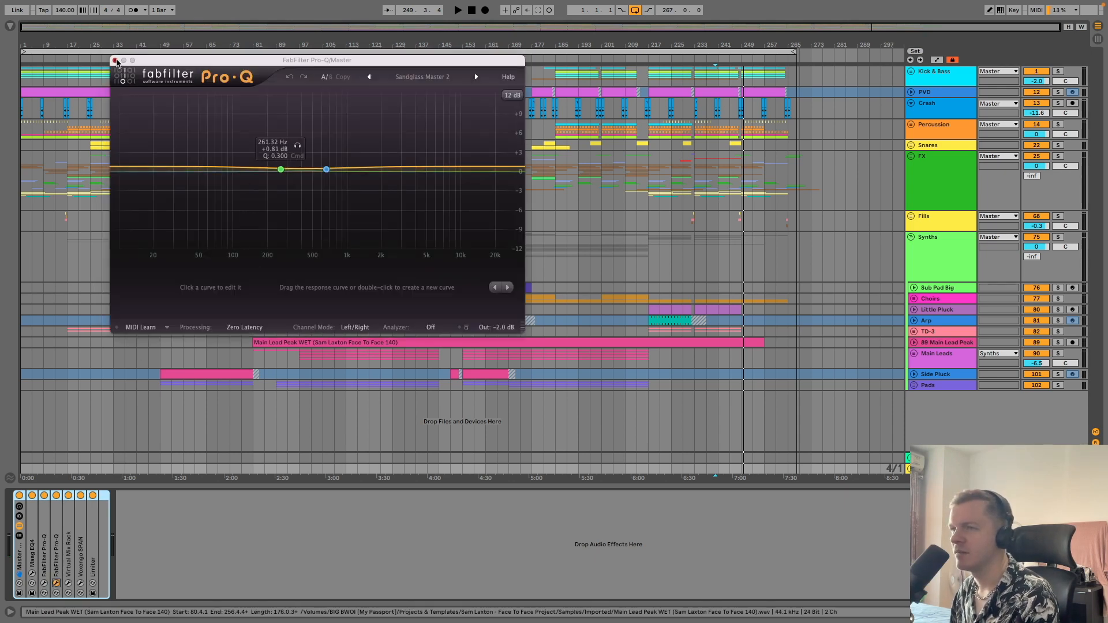
# Close the Pro-Q window, check the Virtual Mix Rack plug-in on the Master track, and hide the device chain
pyautogui.click(115, 60)
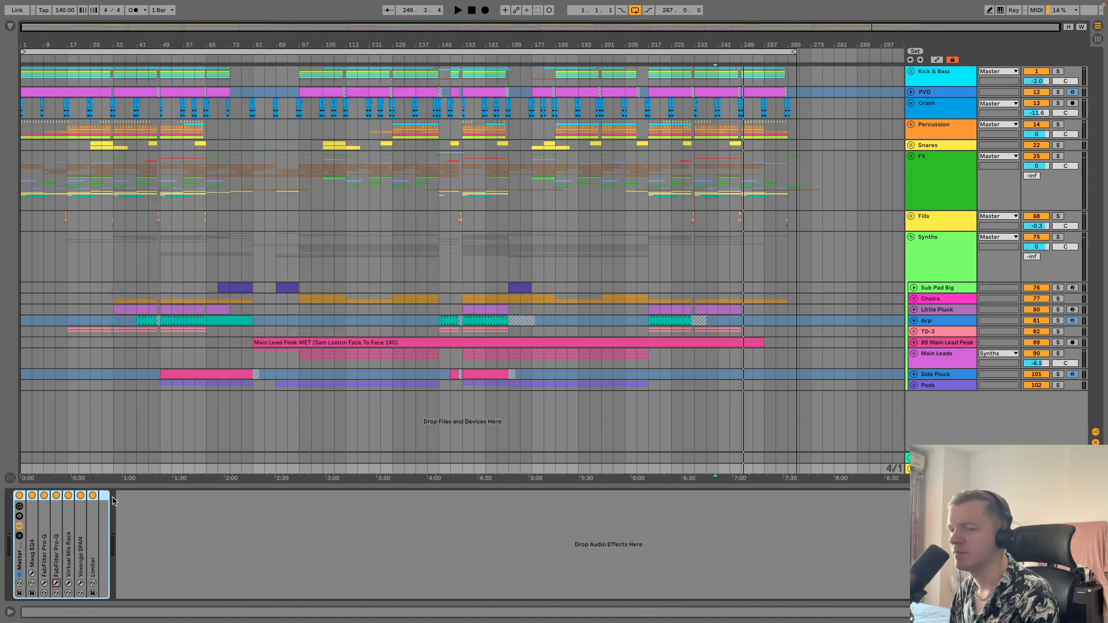
pyautogui.click(68, 584)
pyautogui.click(68, 583)
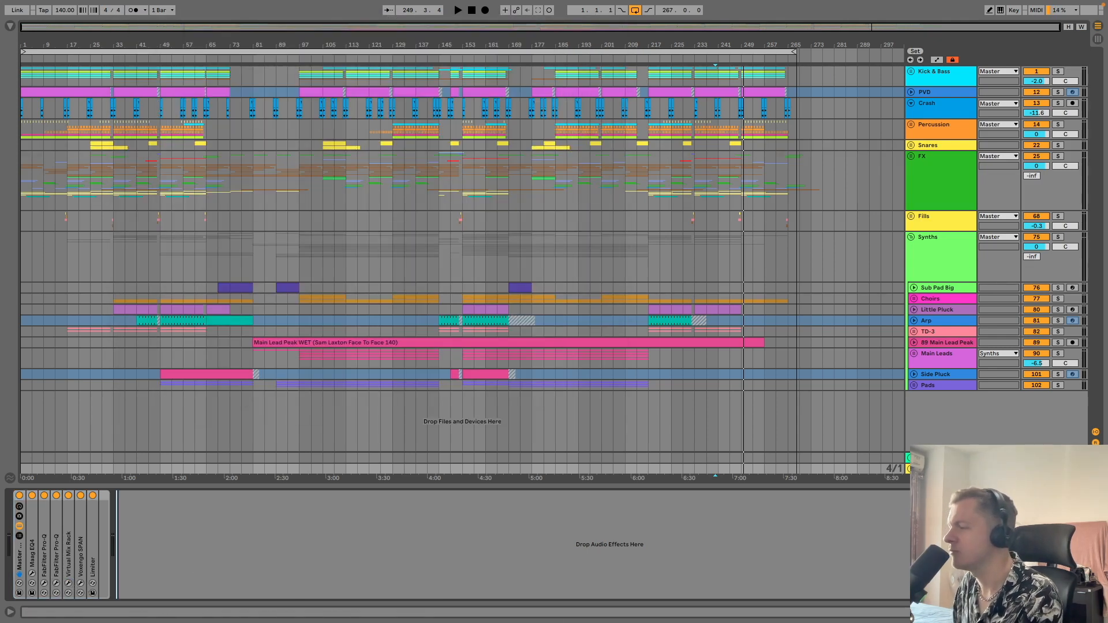
pyautogui.hotkey('ctrl', 'alt', 'l')
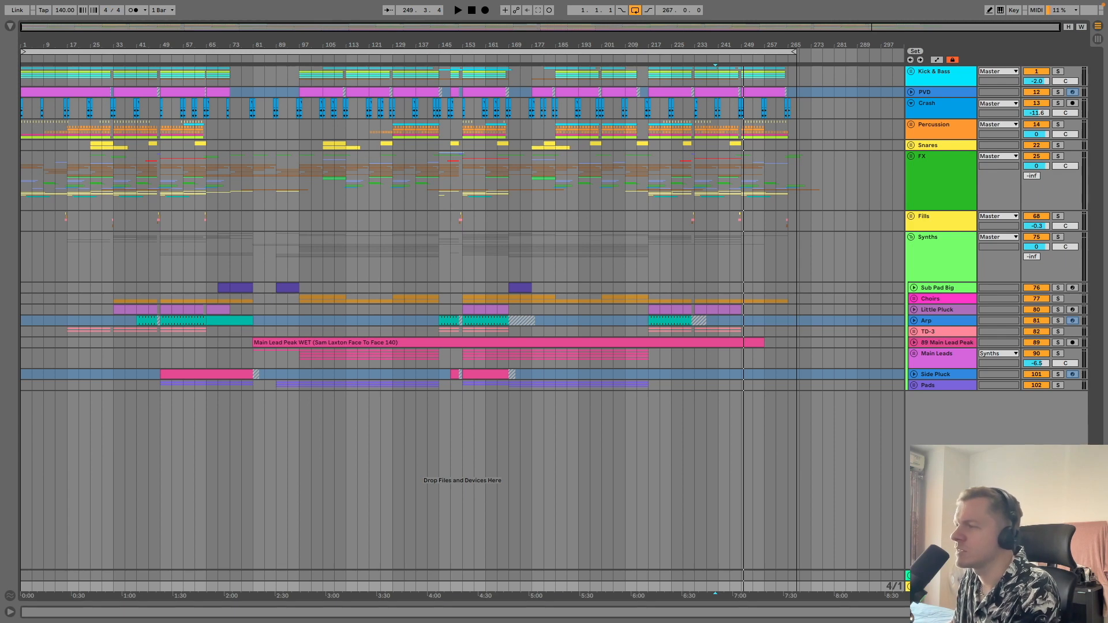
# Select the Synths group, and place the insert marker at bar 213 in the arrangement
pyautogui.click(957, 274)
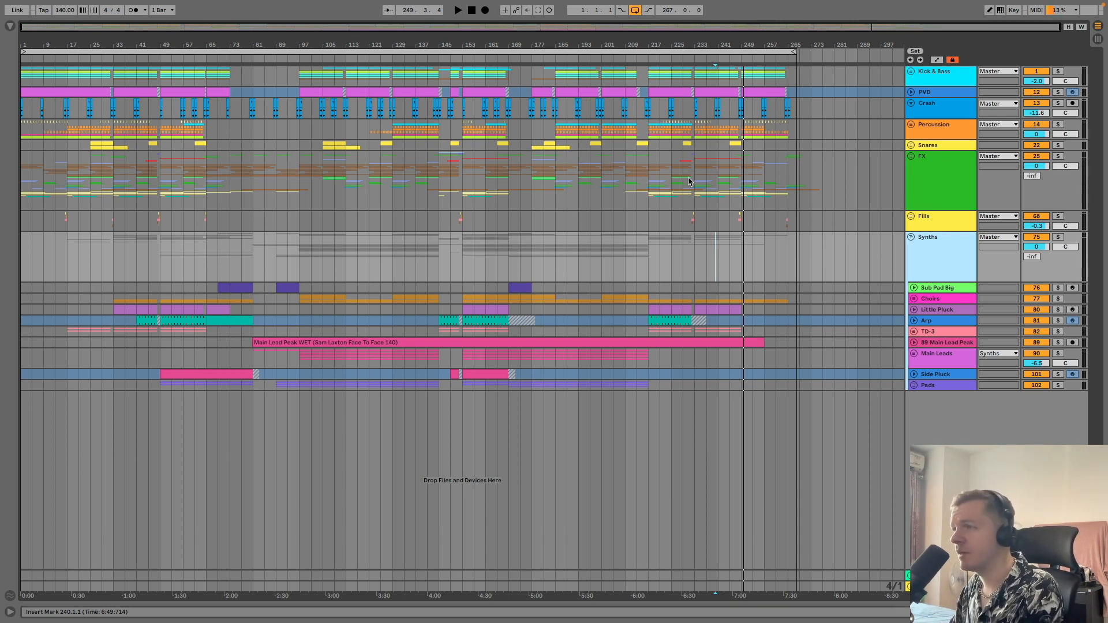
pyautogui.click(638, 134)
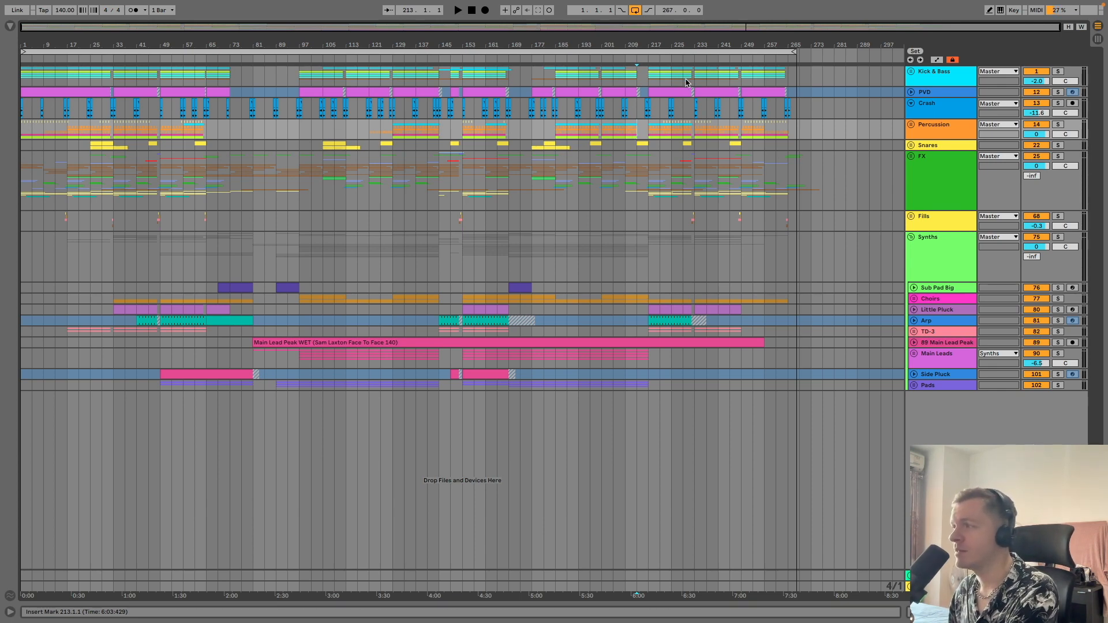
pyautogui.moveTo(596, 4)
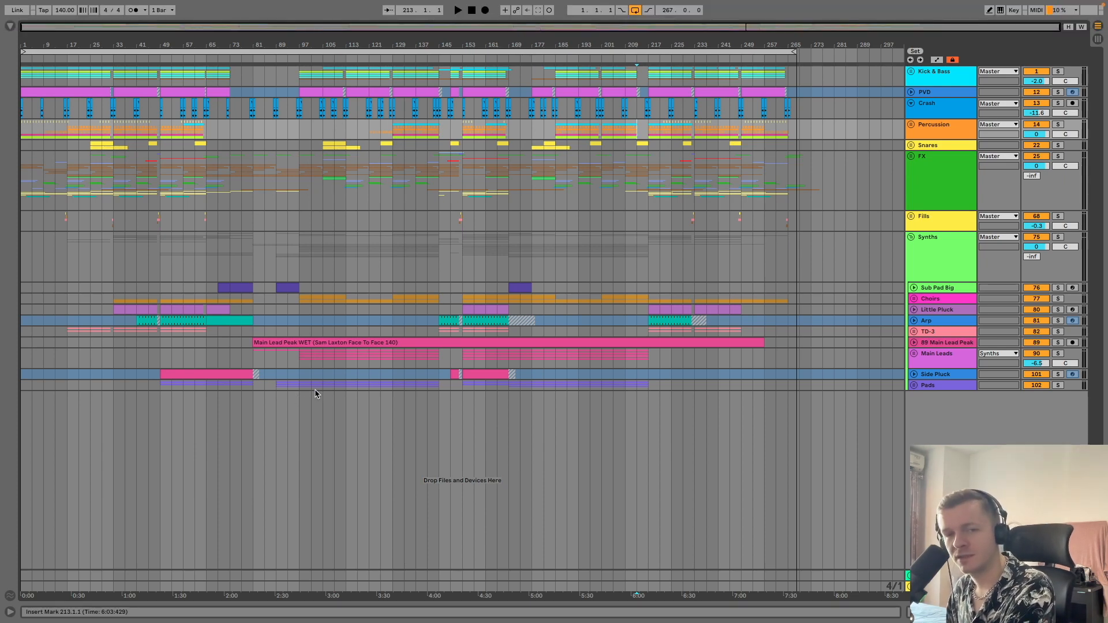